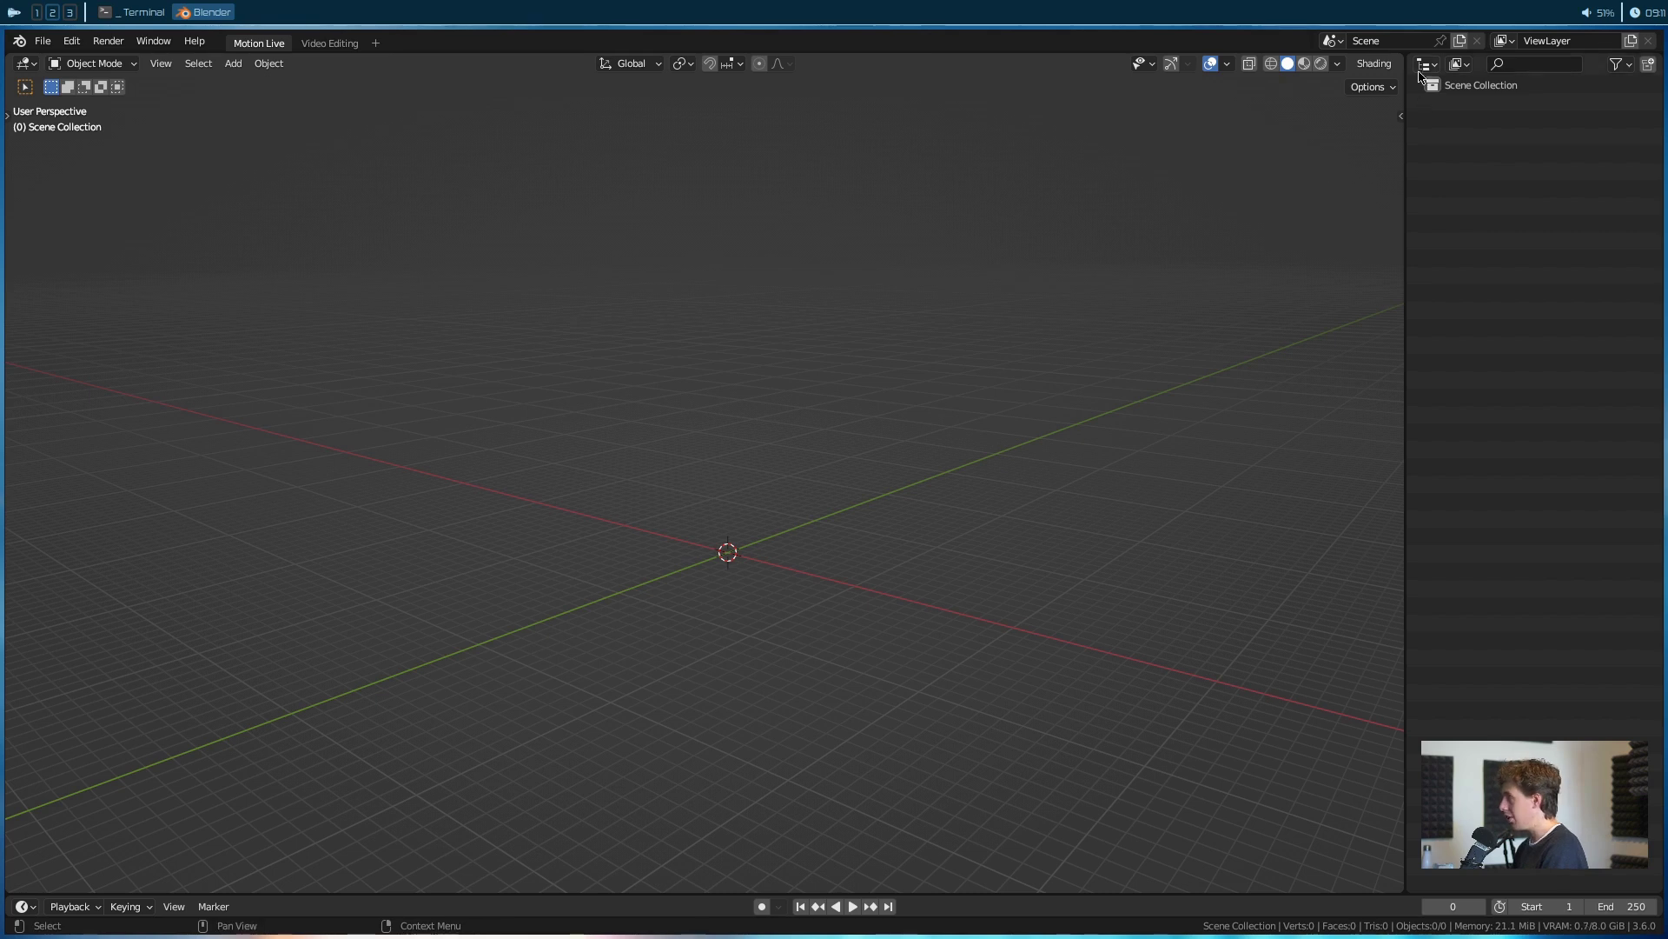
Step: Switch the Outliner area to the Properties editor and add a cube mesh to the empty scene
{"action": "left_click", "coordinate": [1364, 133]}
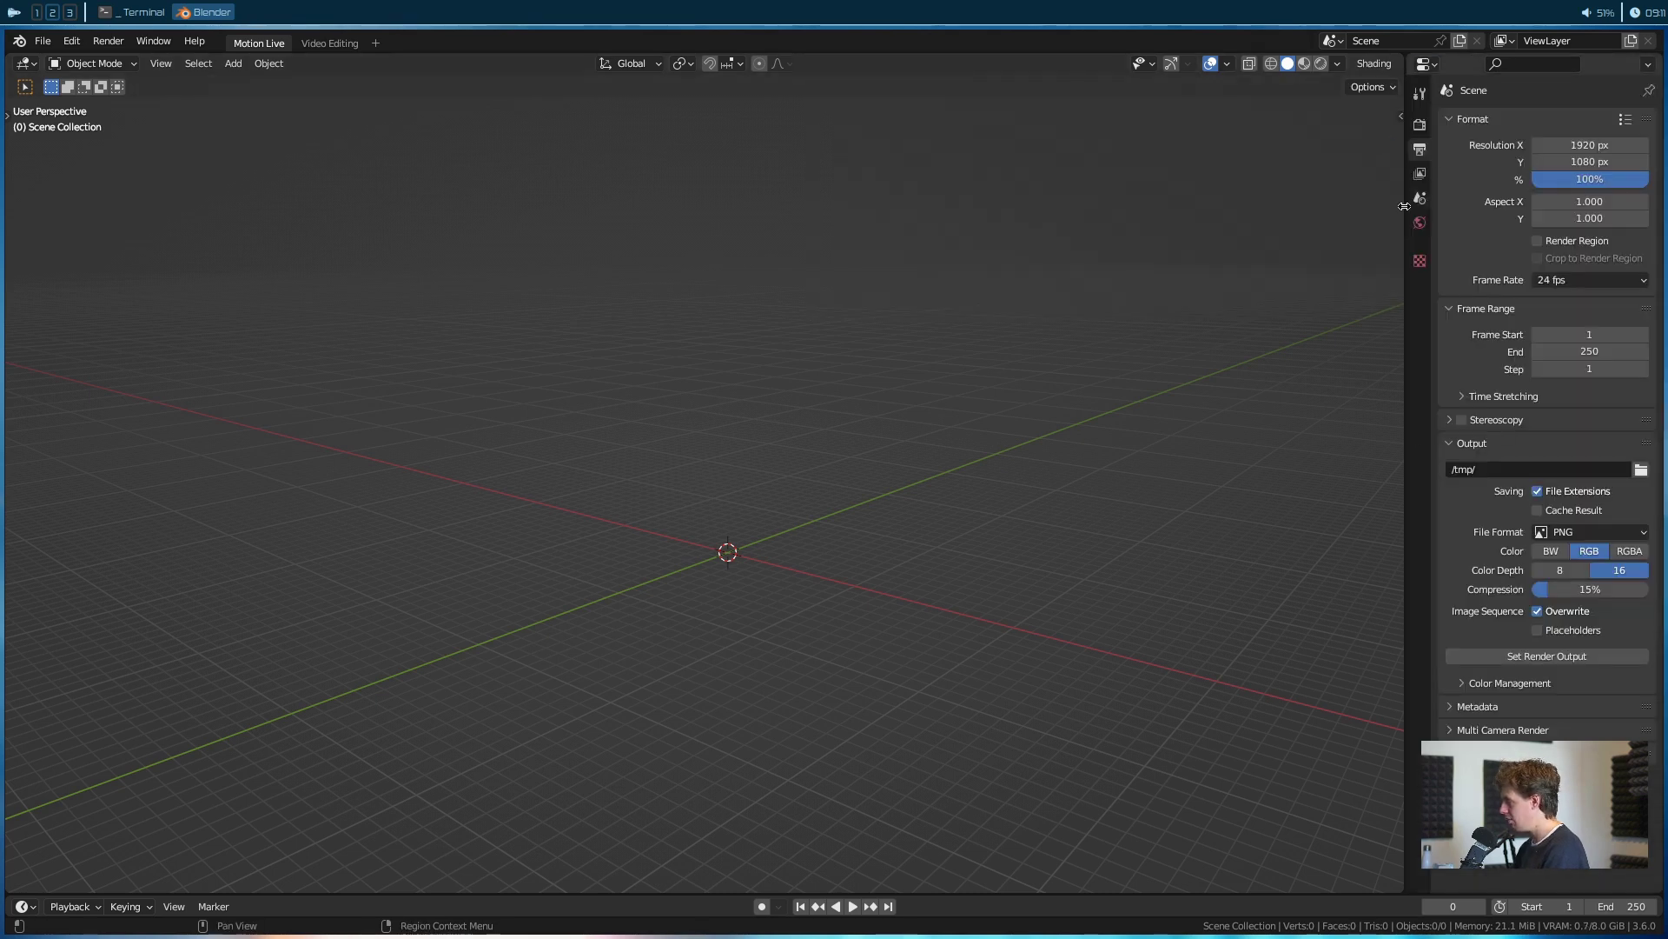
{"action": "key", "text": "shift+a"}
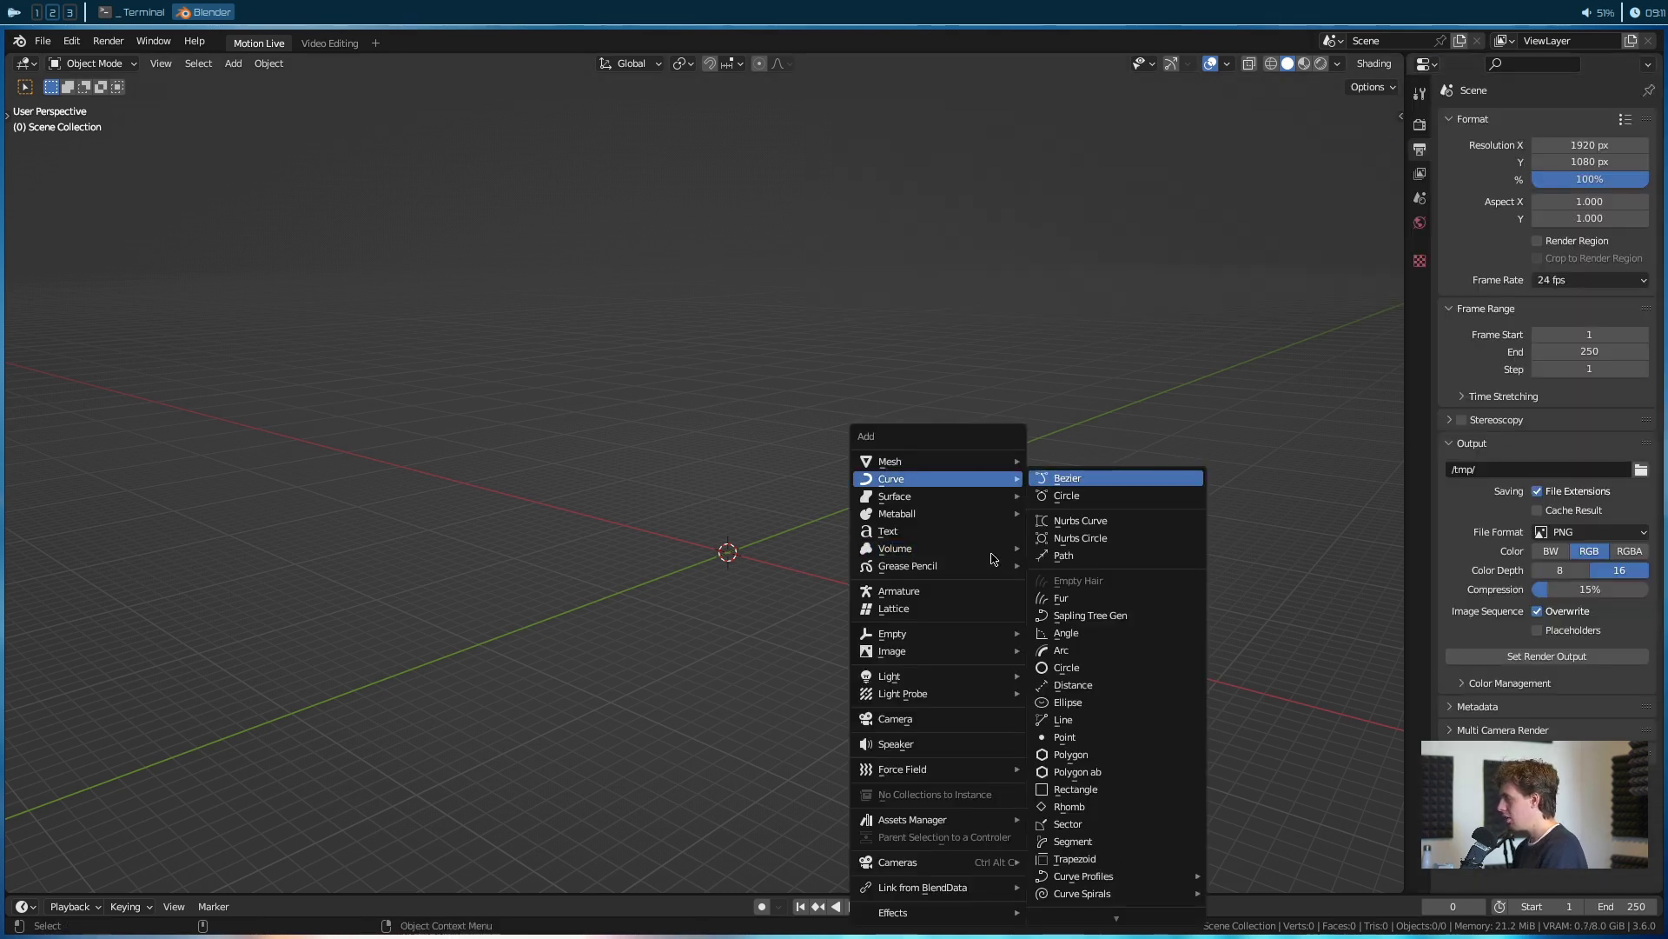
{"action": "mouse_move", "coordinate": [956, 461]}
{"action": "left_click", "coordinate": [1043, 478]}
{"action": "scroll", "coordinate": [904, 608], "scroll_direction": "up", "scroll_amount": 6}
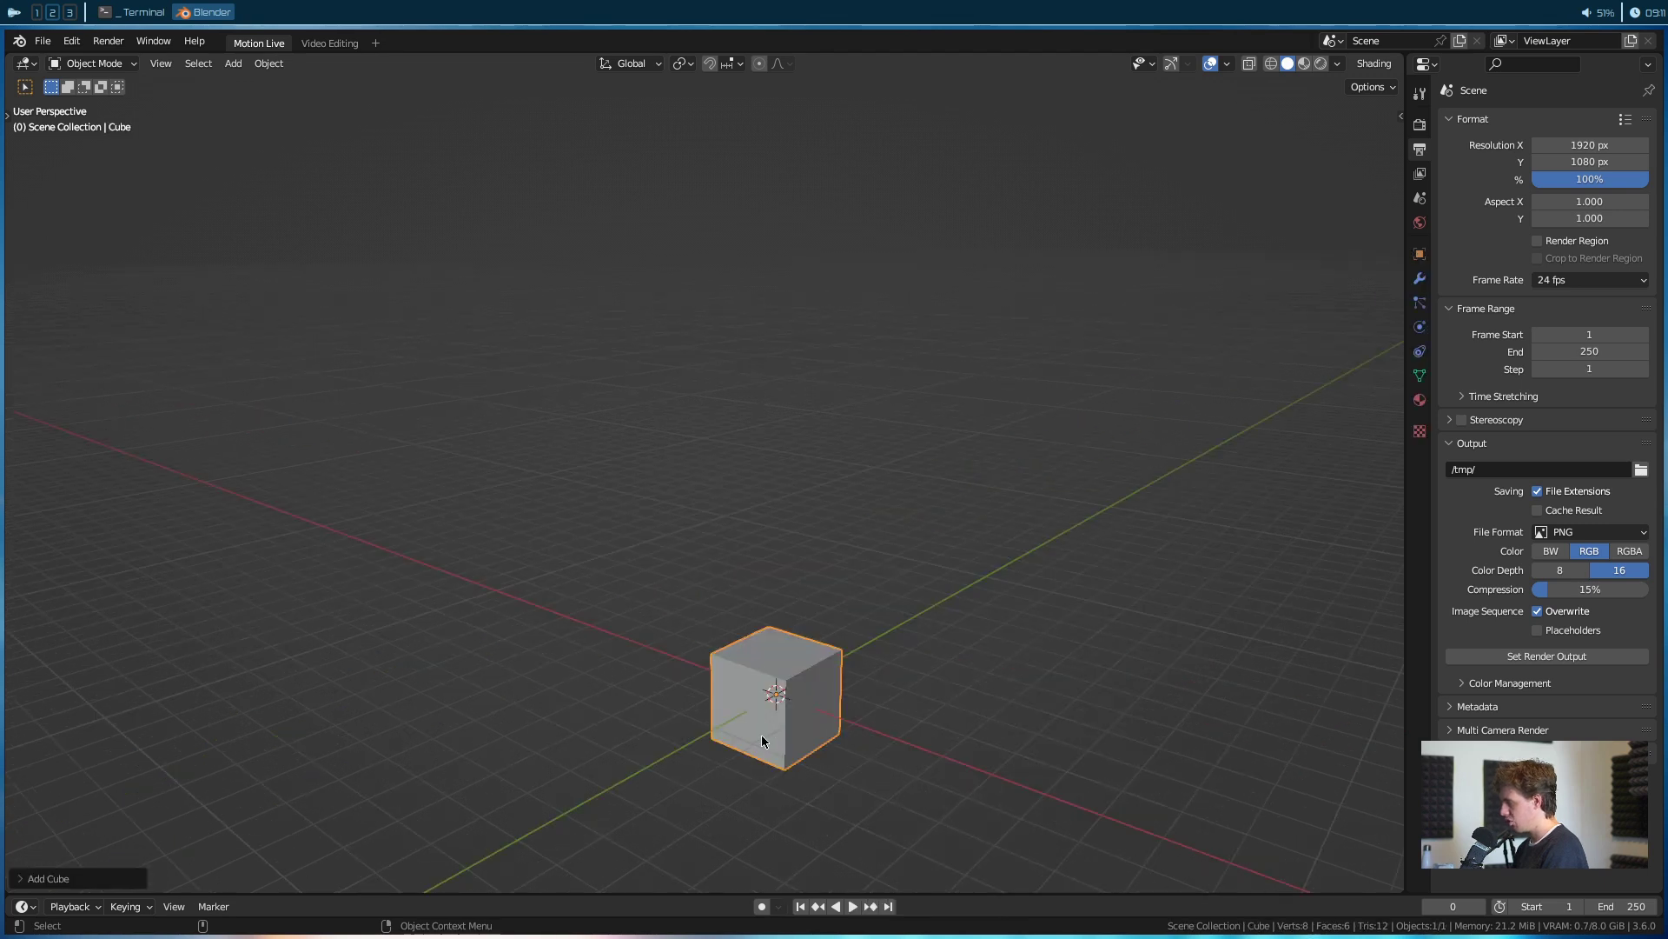
{"action": "middle_click_drag", "start_coordinate": [713, 680], "coordinate": [582, 476], "text": "shift"}
{"action": "key", "text": "n"}
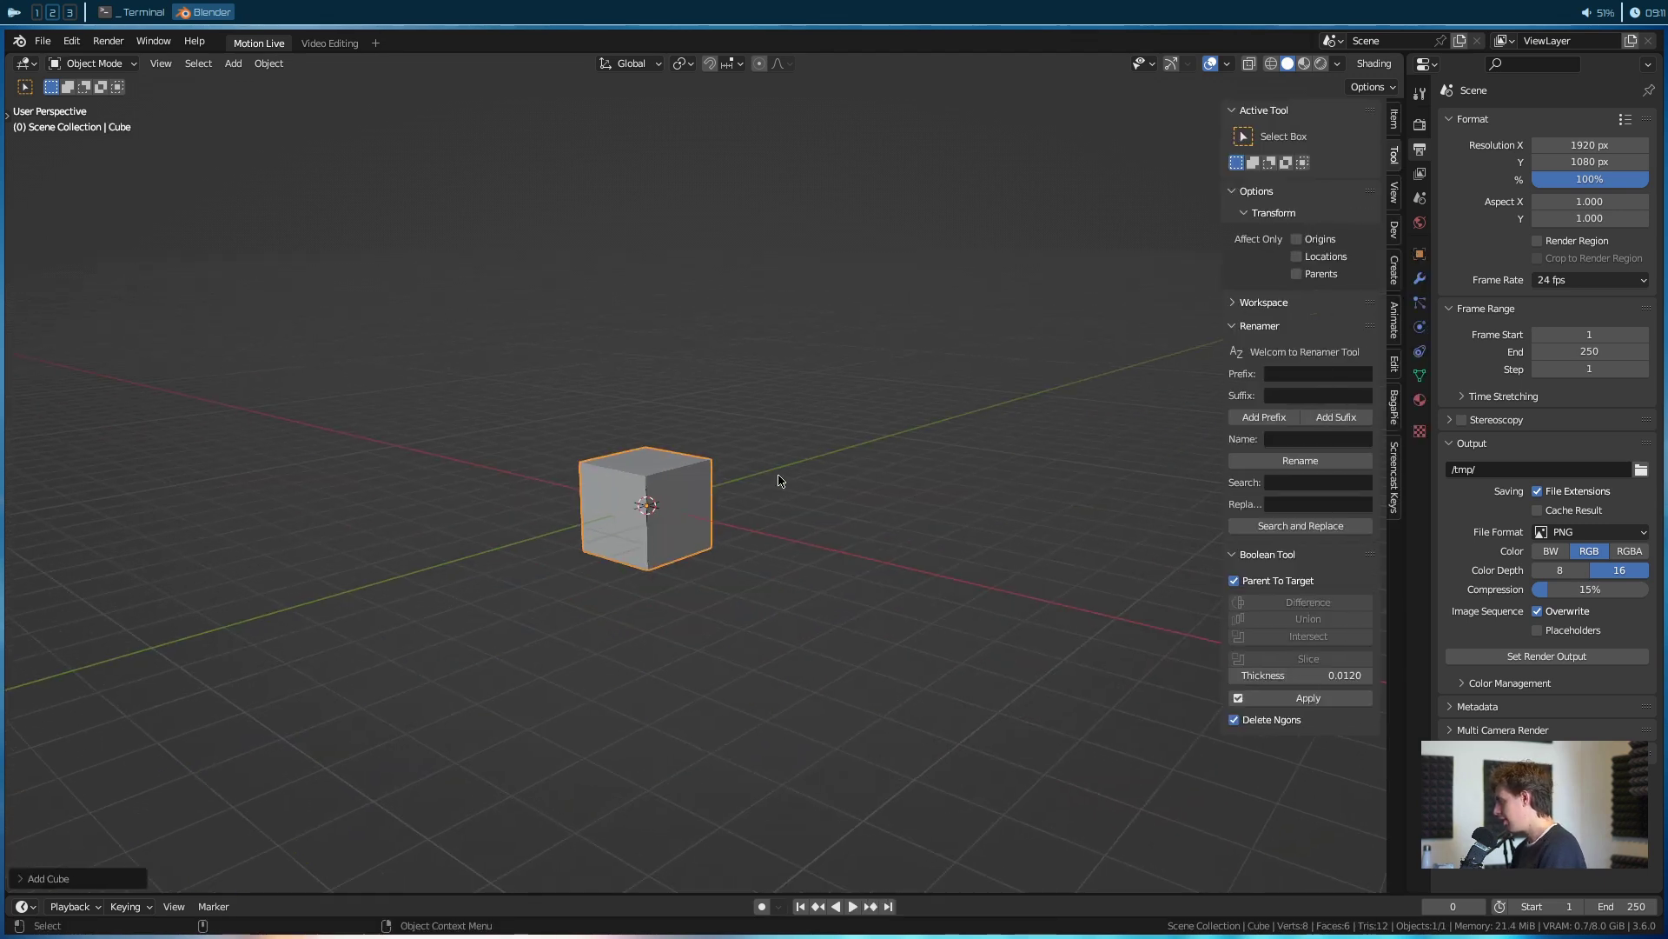
{"action": "key", "text": "n"}
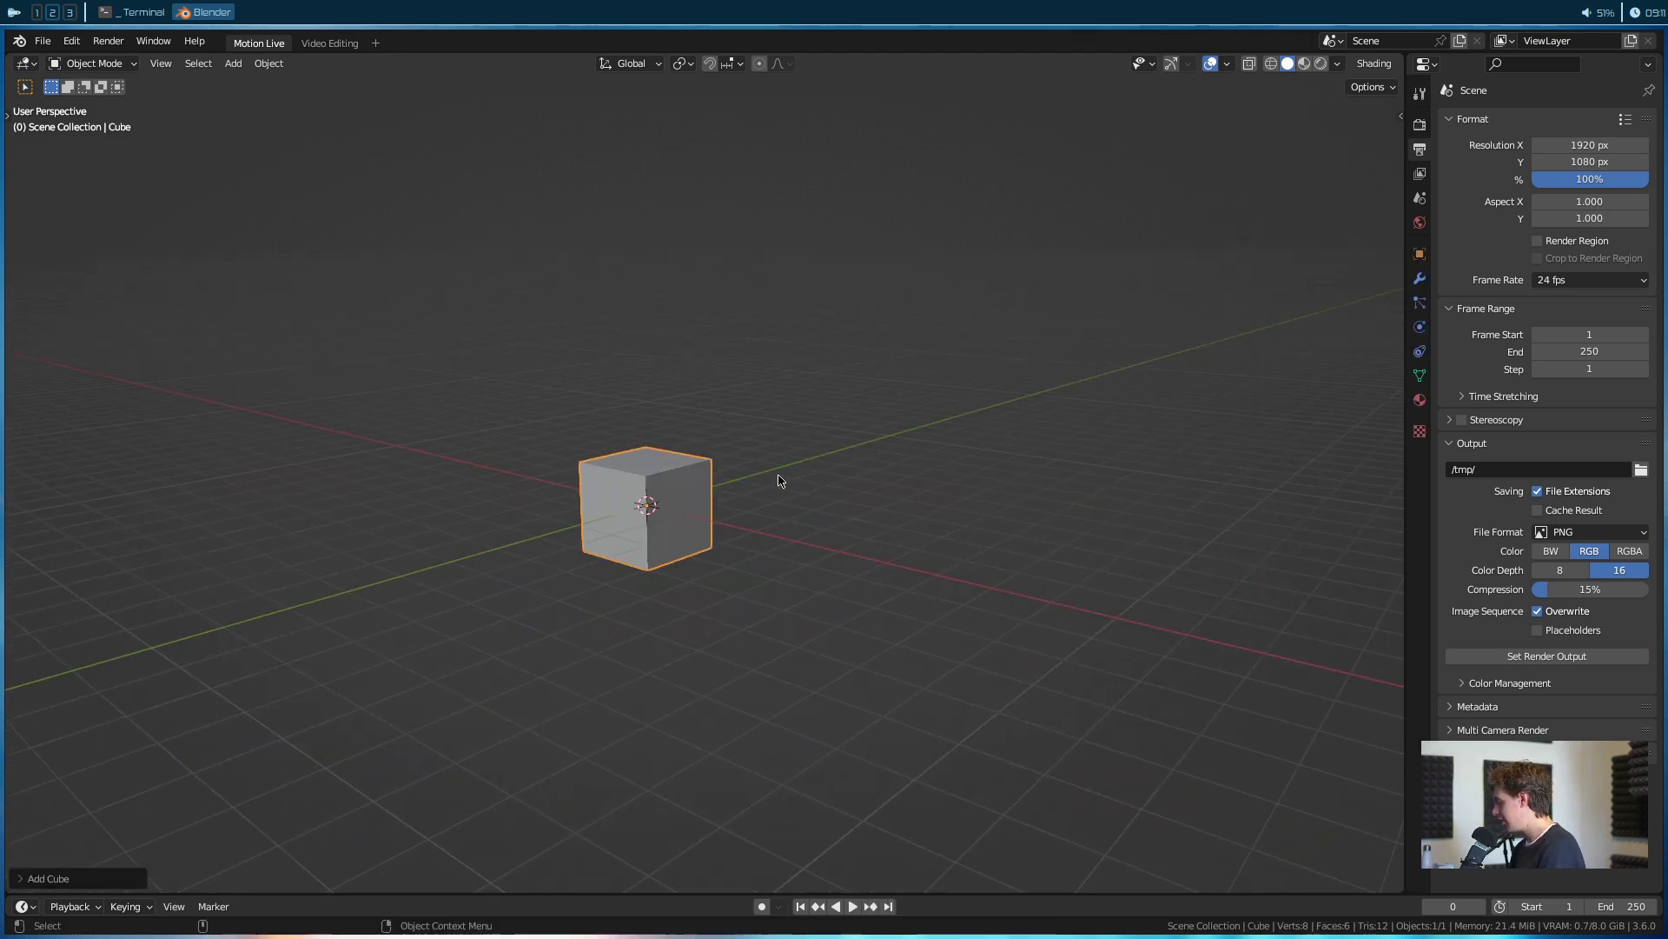
Step: Add a Geometry Nodes modifier to the cube
{"action": "left_click", "coordinate": [1420, 278]}
{"action": "left_click", "coordinate": [1473, 121]}
{"action": "key", "text": "Escape"}
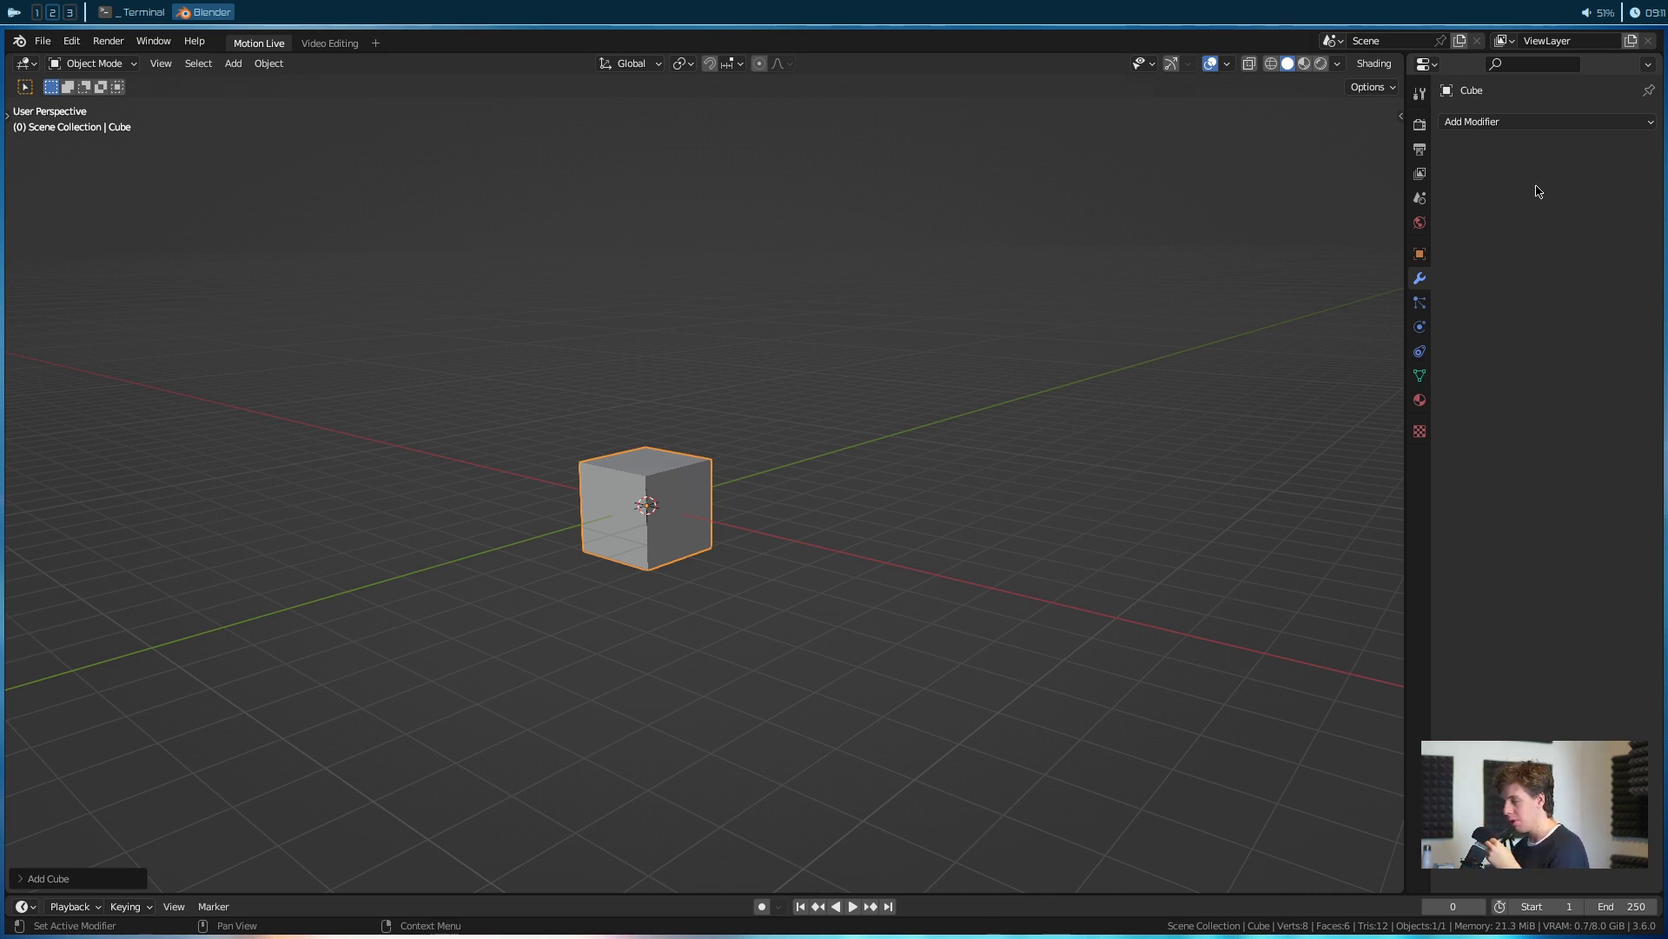
{"action": "middle_click_drag", "start_coordinate": [920, 480], "coordinate": [1008, 350]}
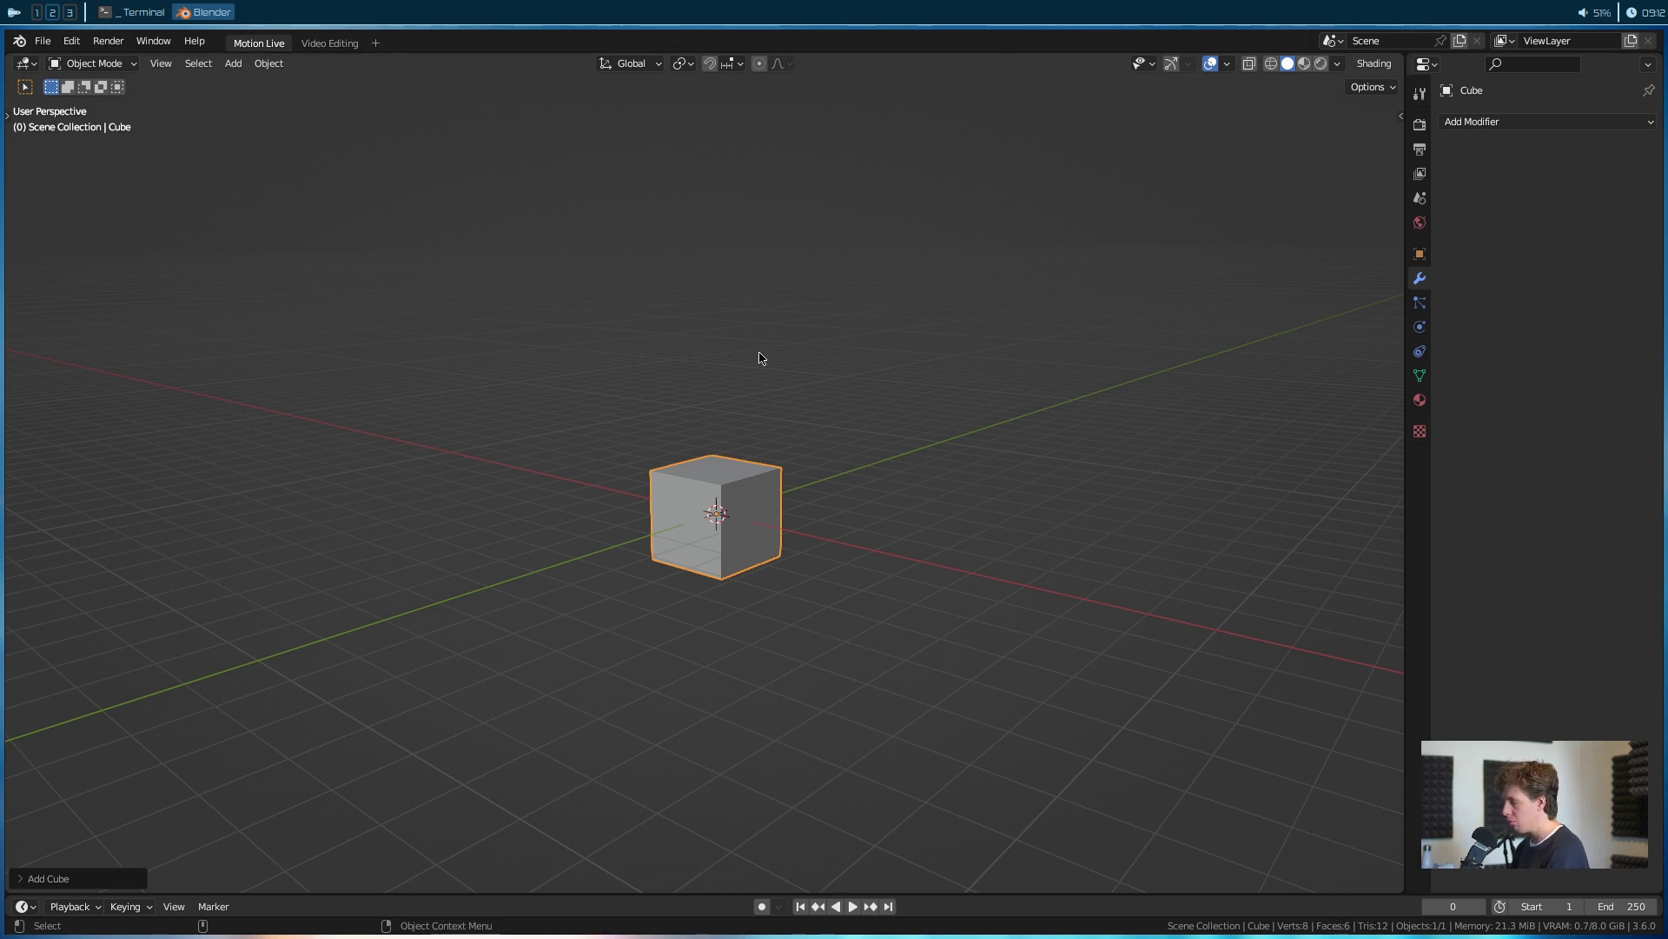
{"action": "left_click", "coordinate": [1519, 121]}
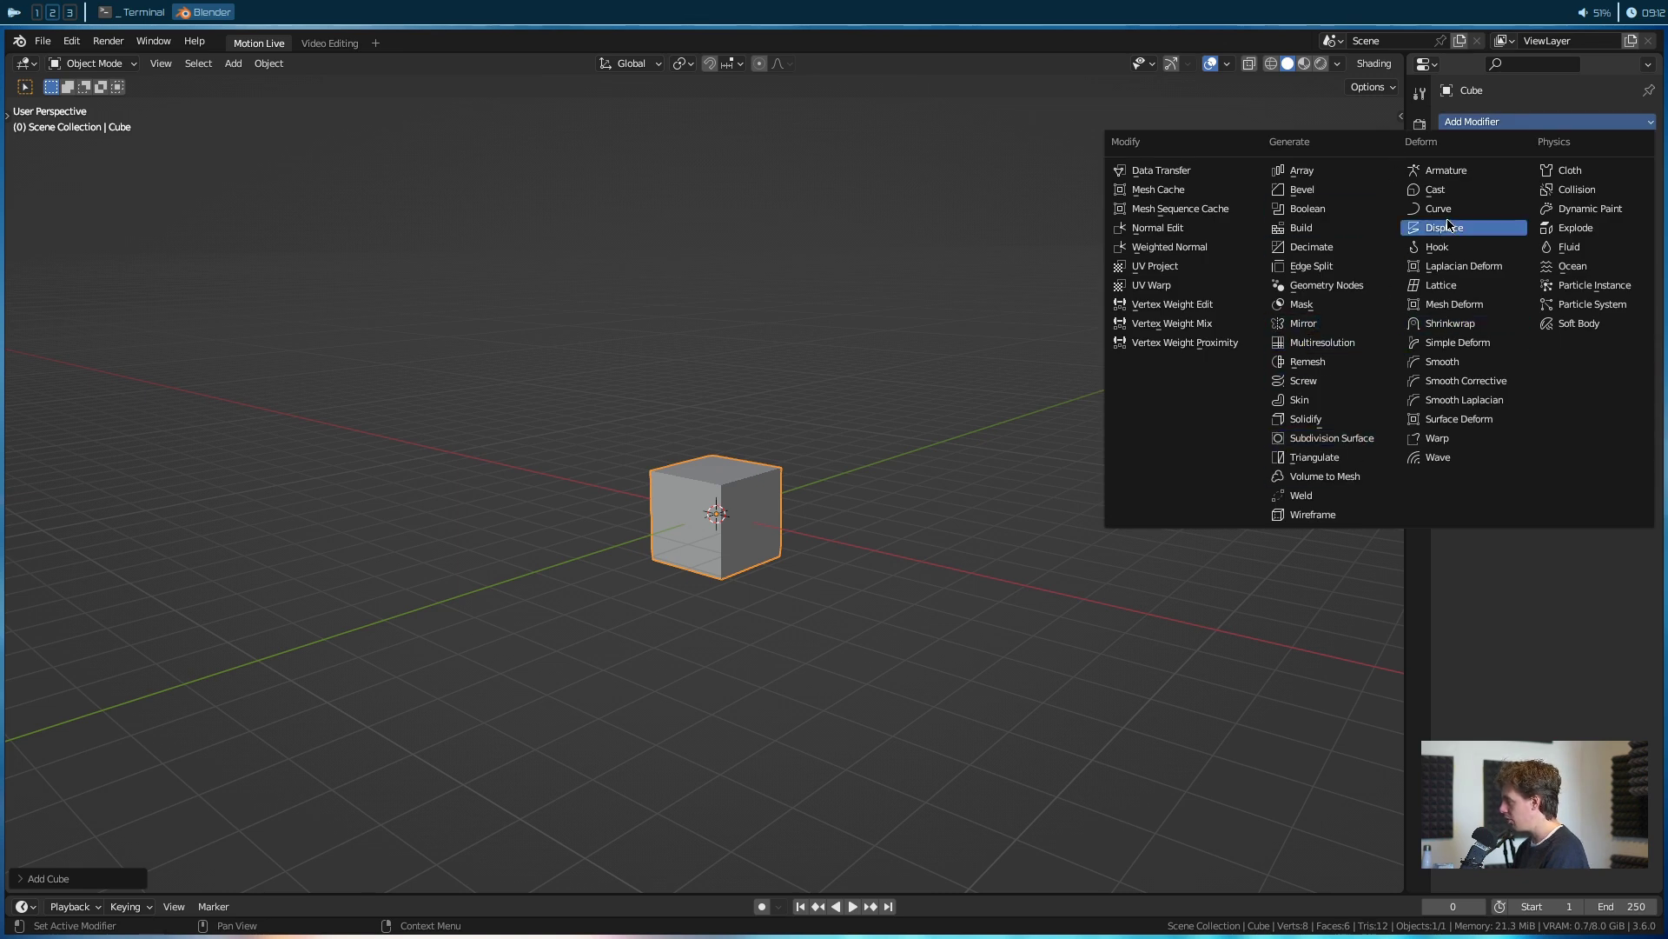
{"action": "left_click", "coordinate": [1319, 288]}
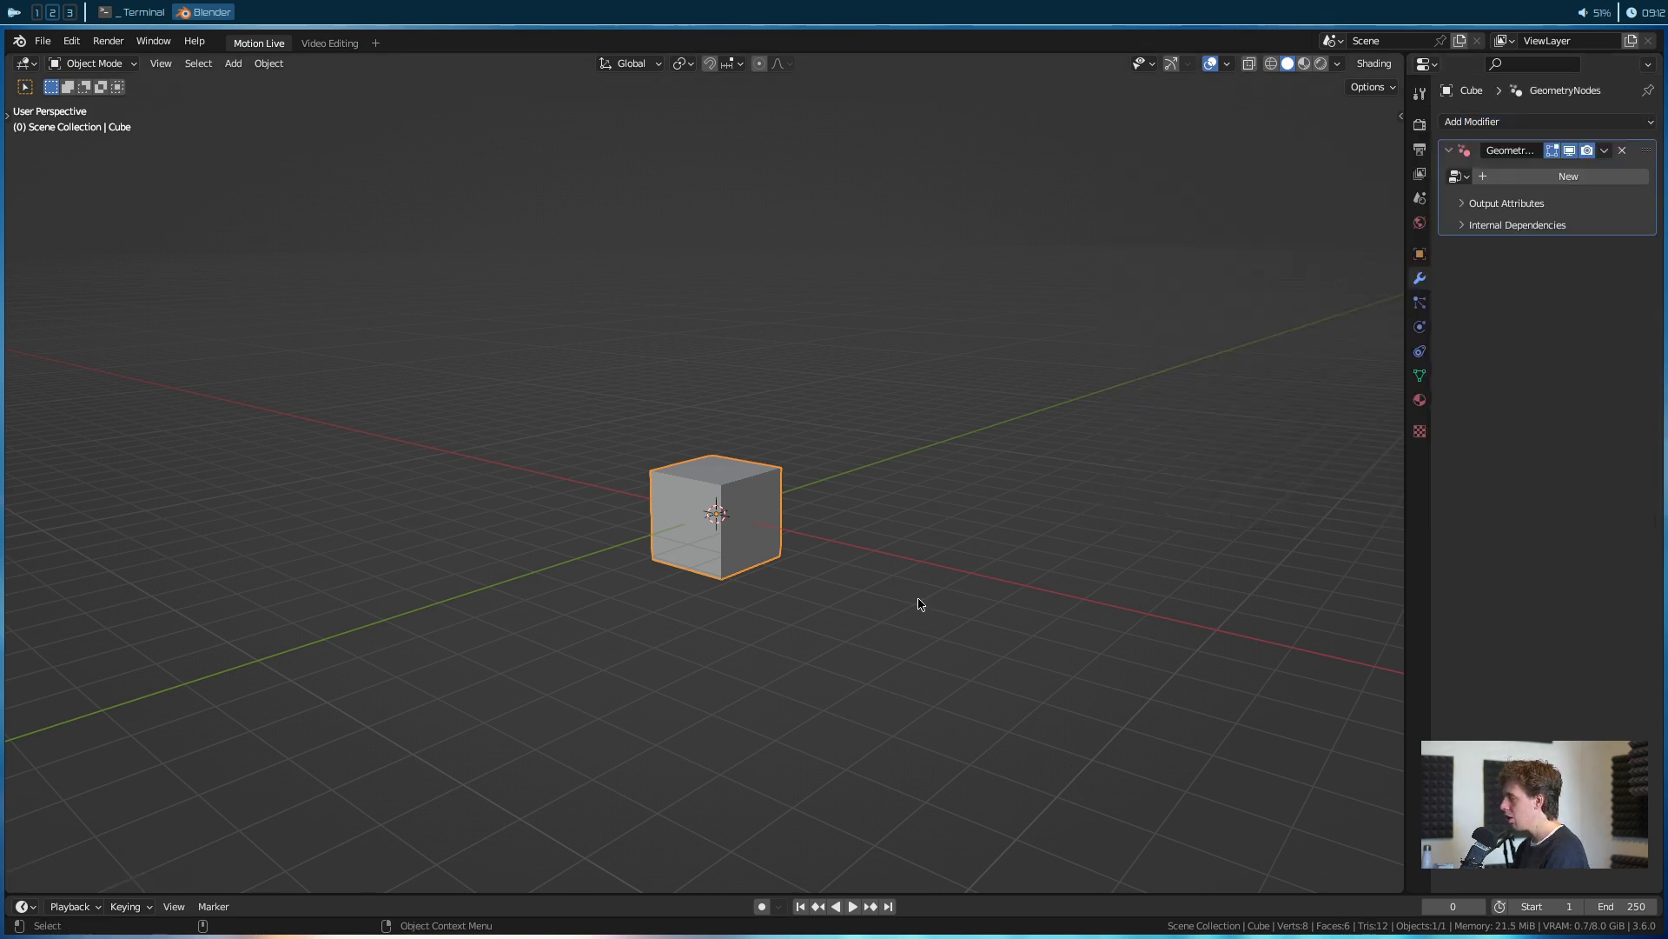
Step: Split the 3D viewport into upper and lower areas and make the lower one a slightly shorter Geometry Node Editor
{"action": "left_click_drag", "start_coordinate": [9, 878], "coordinate": [66, 381]}
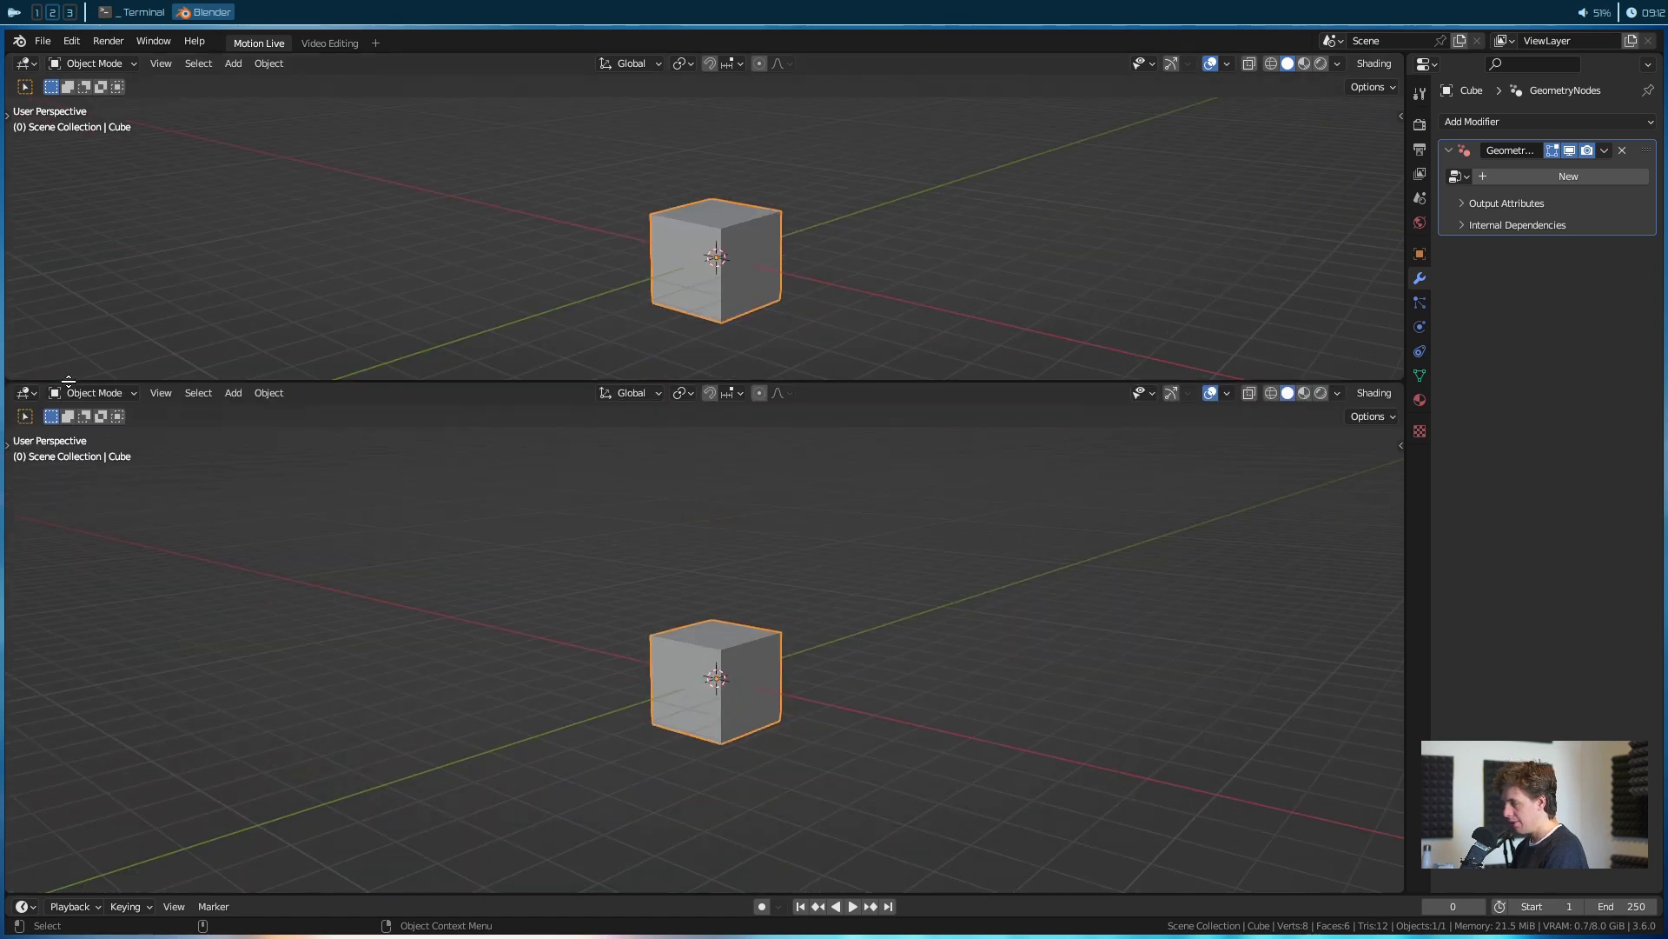
{"action": "left_click", "coordinate": [52, 392]}
{"action": "left_click", "coordinate": [30, 393]}
{"action": "left_click", "coordinate": [29, 392]}
{"action": "left_click", "coordinate": [30, 393]}
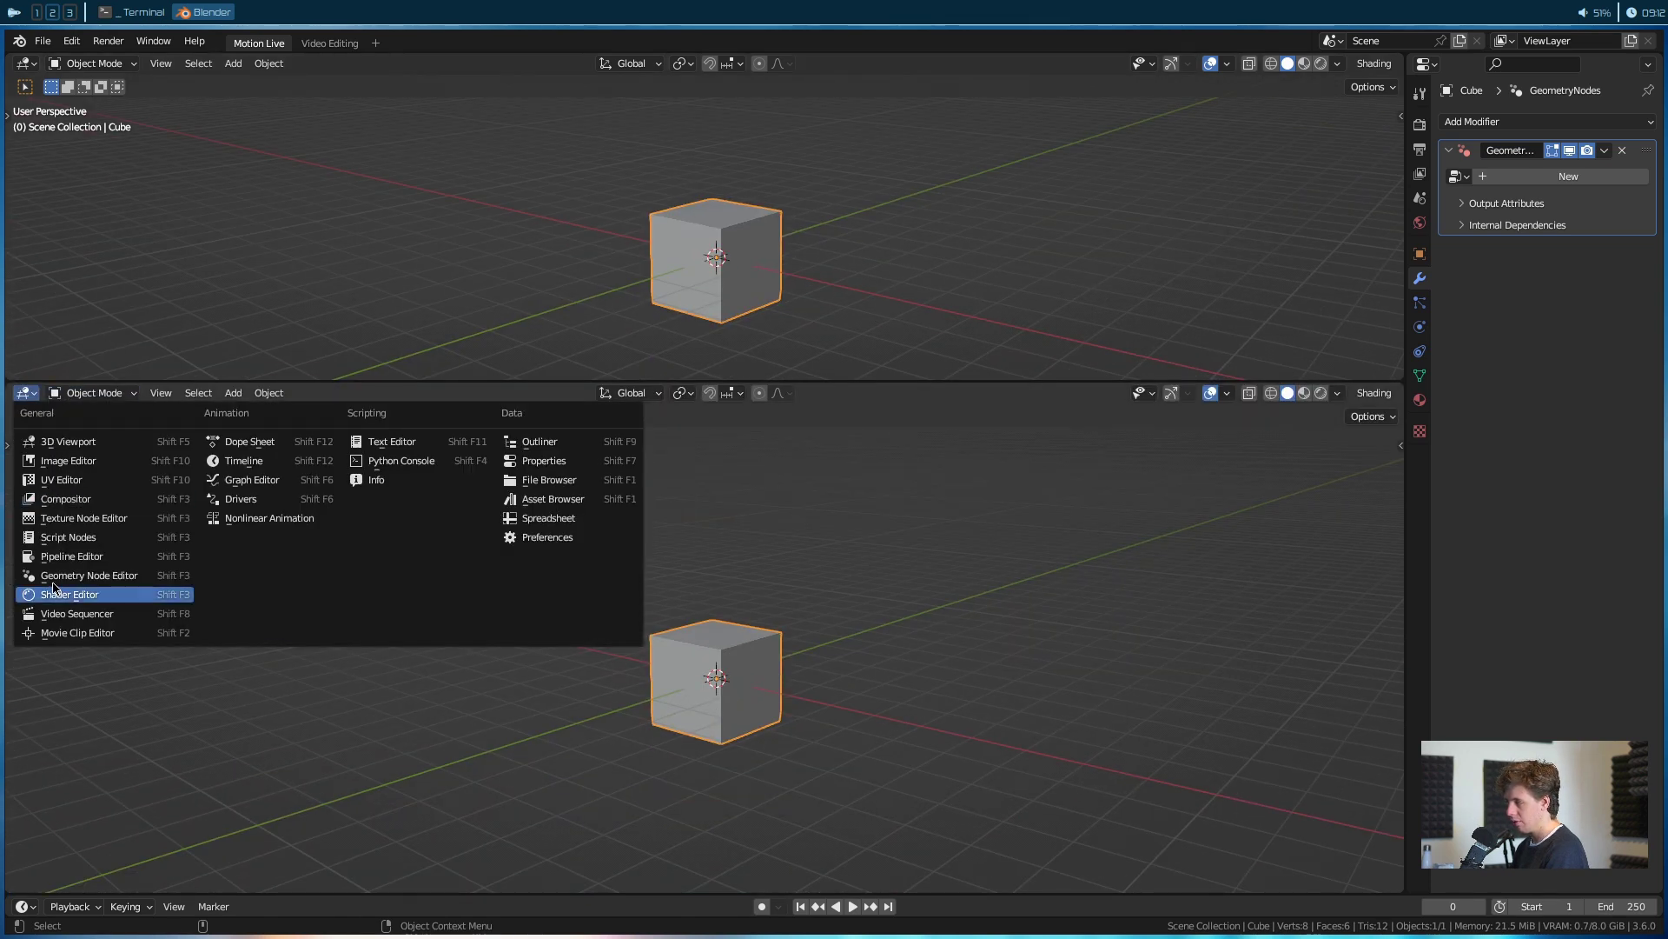
{"action": "left_click", "coordinate": [52, 594]}
{"action": "left_click", "coordinate": [26, 394]}
{"action": "left_click", "coordinate": [77, 575]}
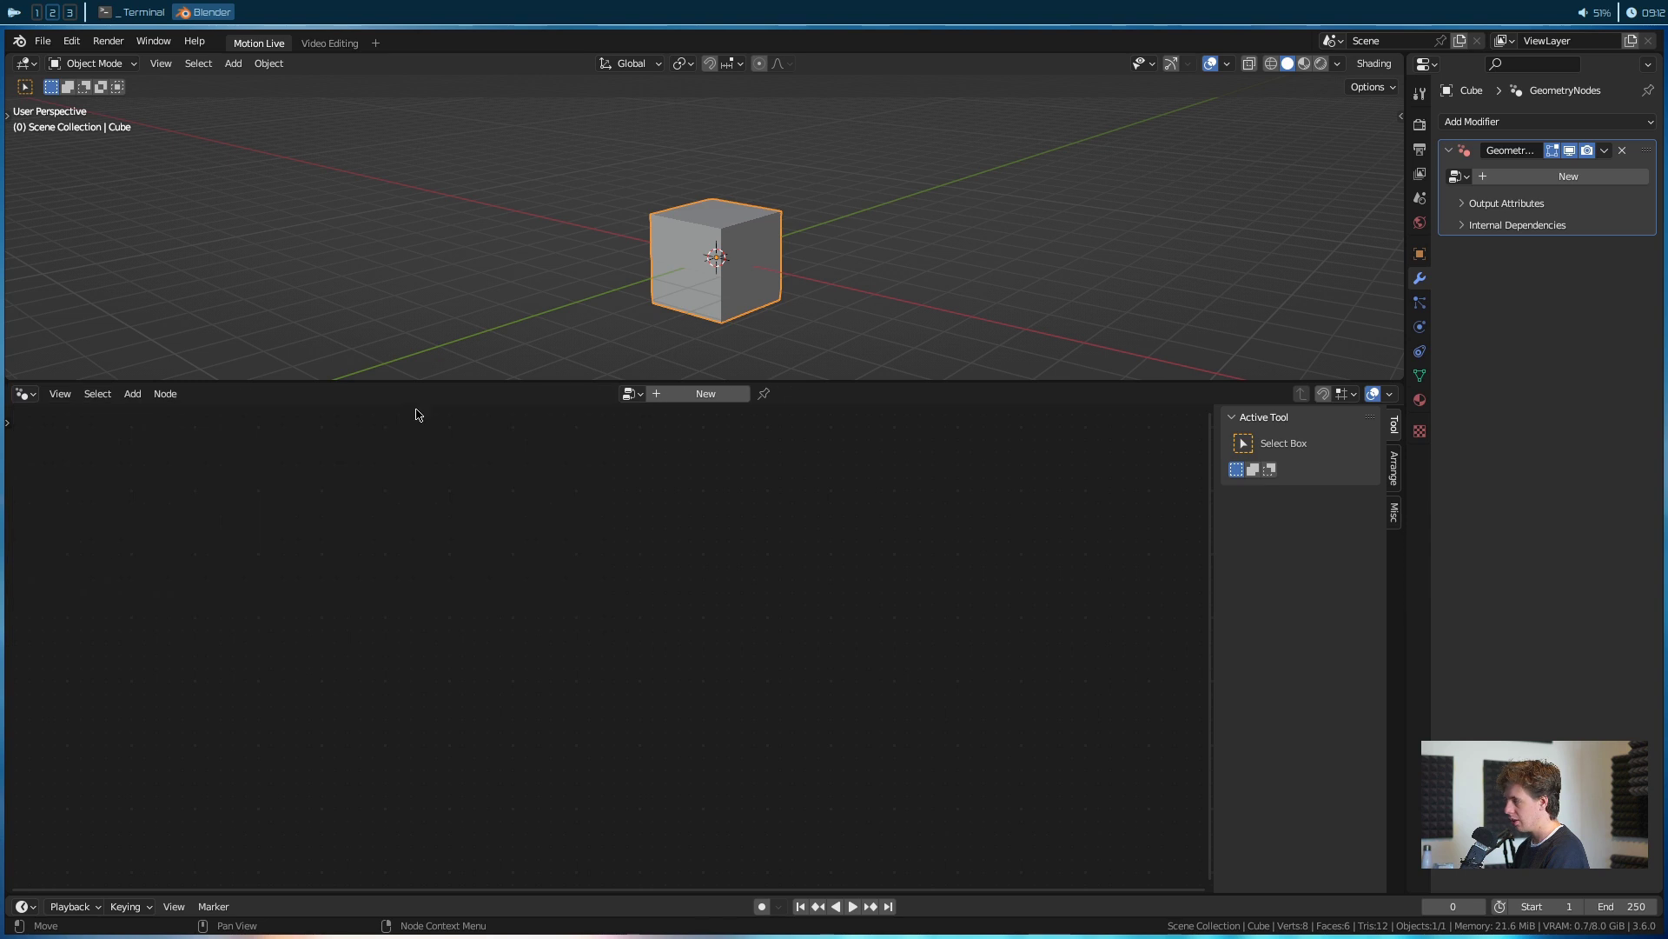
{"action": "left_click_drag", "start_coordinate": [438, 383], "coordinate": [445, 506]}
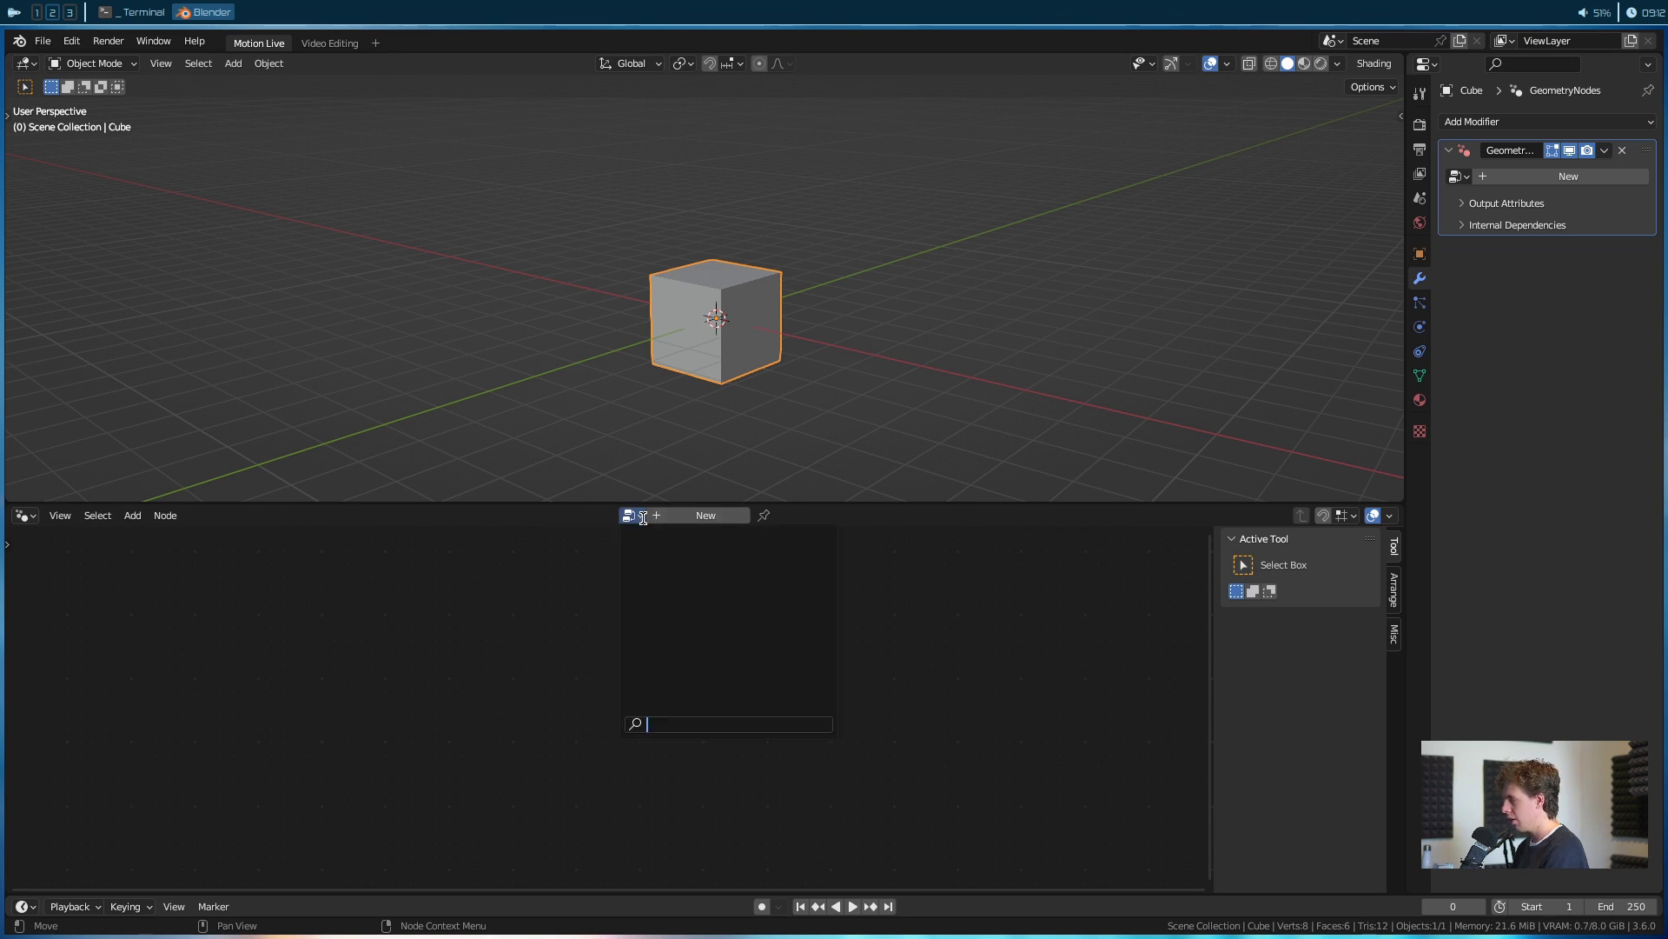
Step: Create a new geometry node tree for the cube, name it "tutpo", and hide the node editor's sidebar
{"action": "left_click", "coordinate": [669, 515]}
{"action": "left_click", "coordinate": [674, 517]}
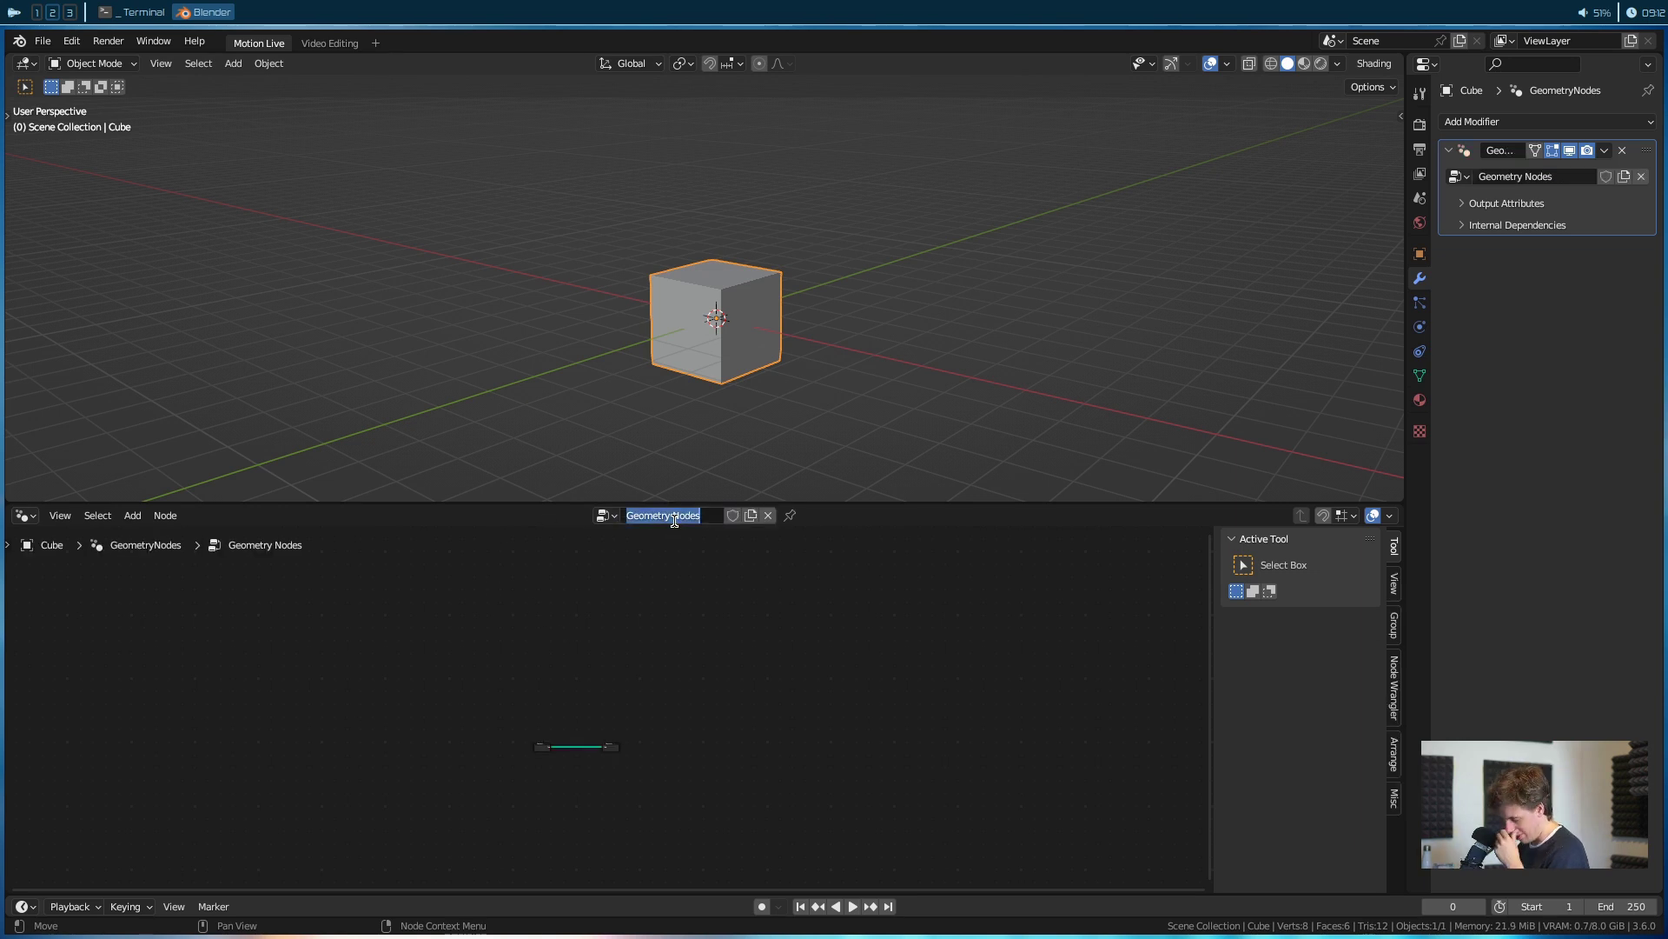
{"action": "type", "text": "tutp"}
{"action": "key", "text": "Return"}
{"action": "left_click", "coordinate": [656, 518]}
{"action": "type", "text": "o"}
{"action": "key", "text": "Return"}
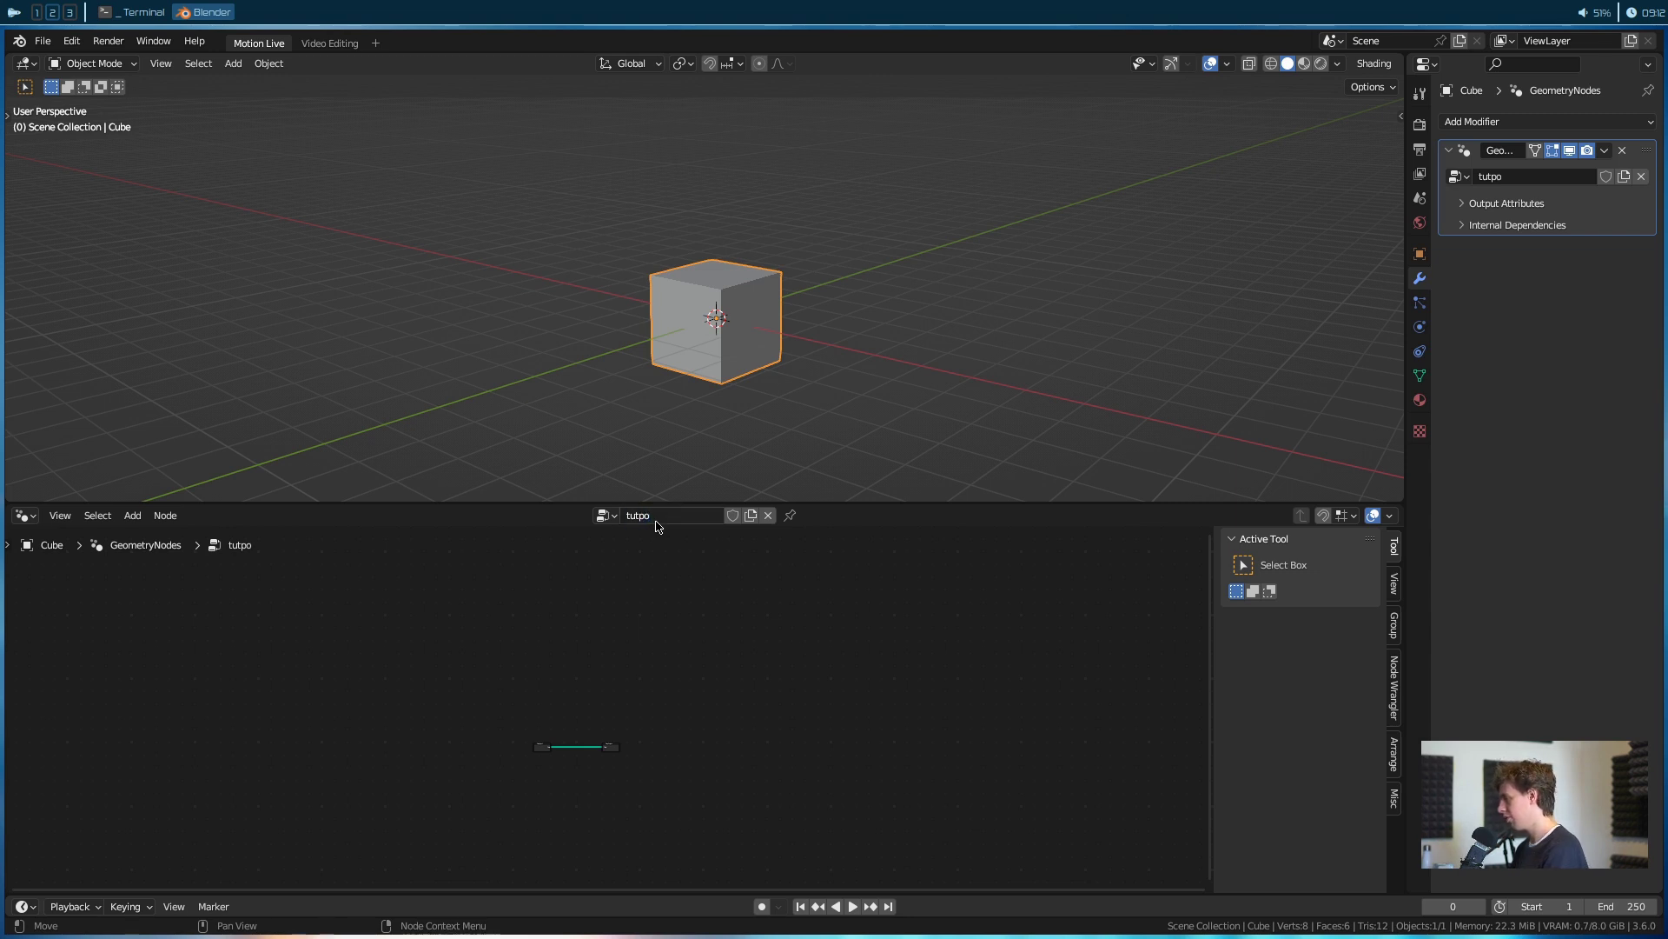
{"action": "key", "text": "Home"}
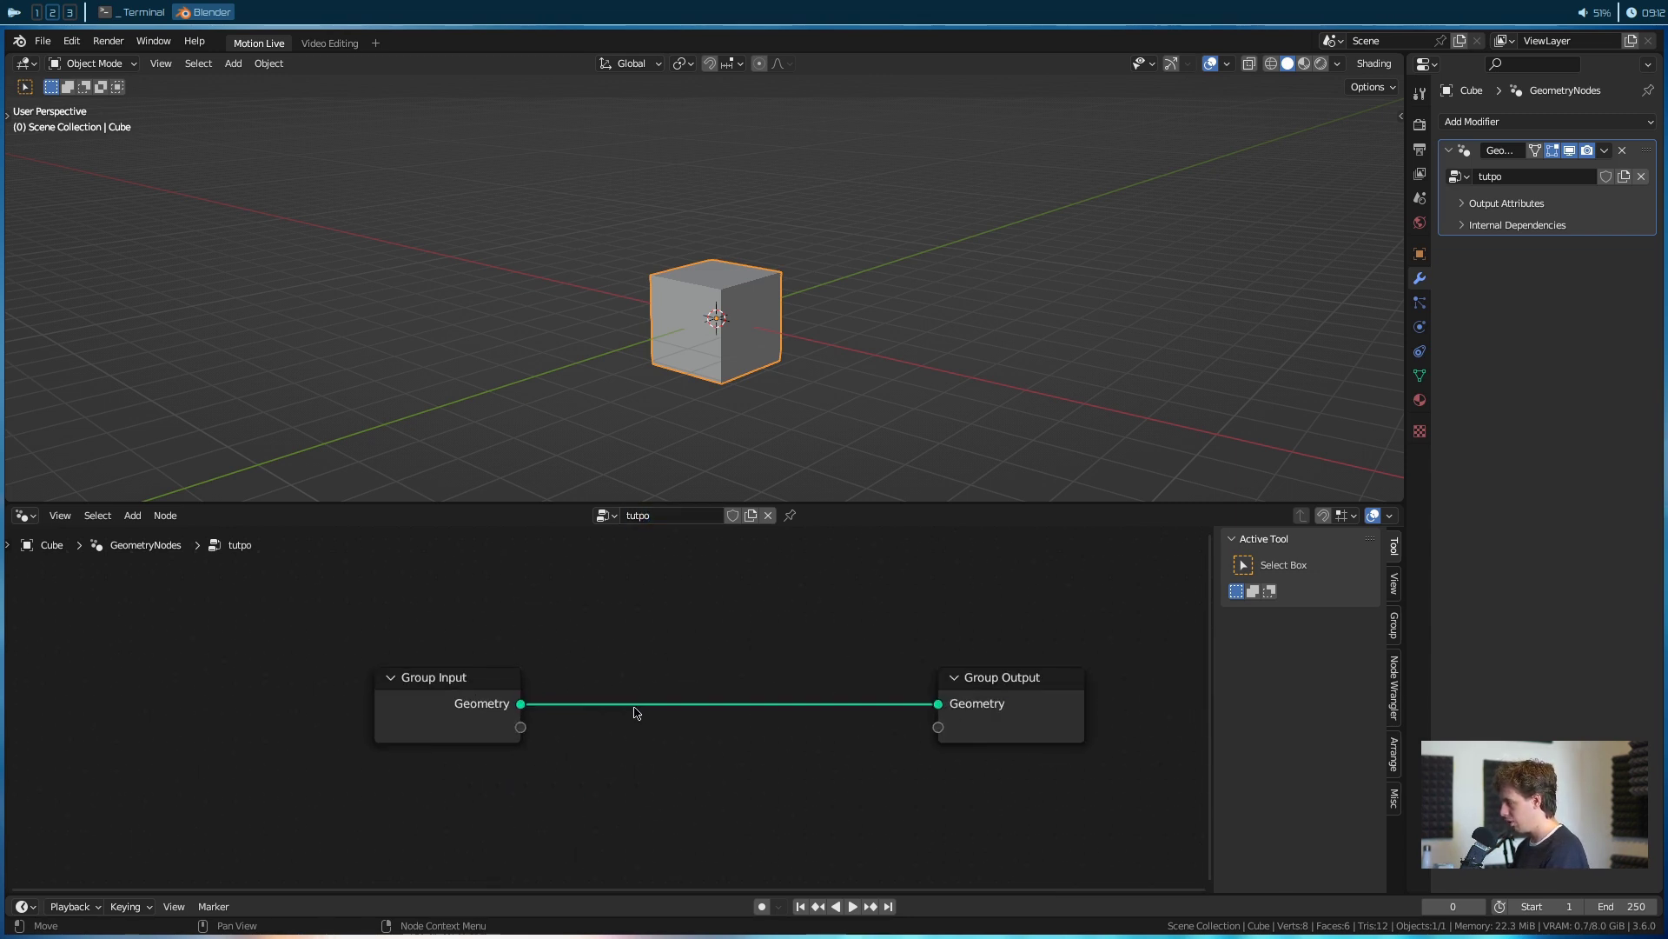
{"action": "key", "text": "n"}
{"action": "key", "text": "Home"}
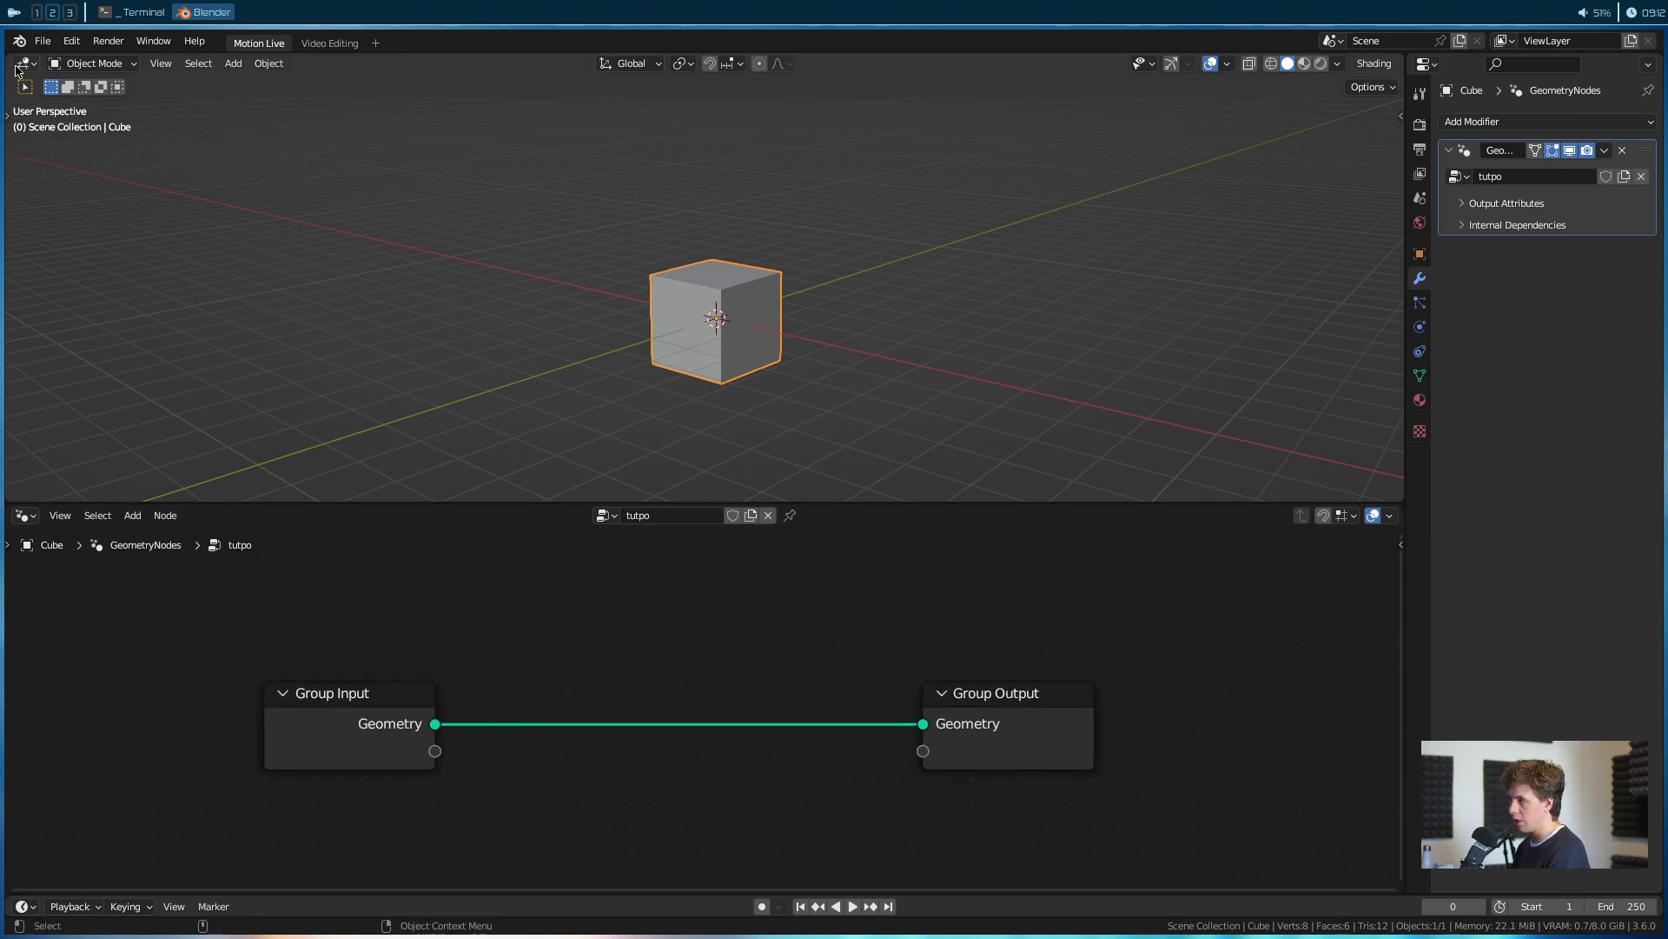
Step: Split the 3D viewport vertically about in half and turn the new area beside it into a Spreadsheet
{"action": "left_click_drag", "start_coordinate": [9, 57], "coordinate": [677, 92]}
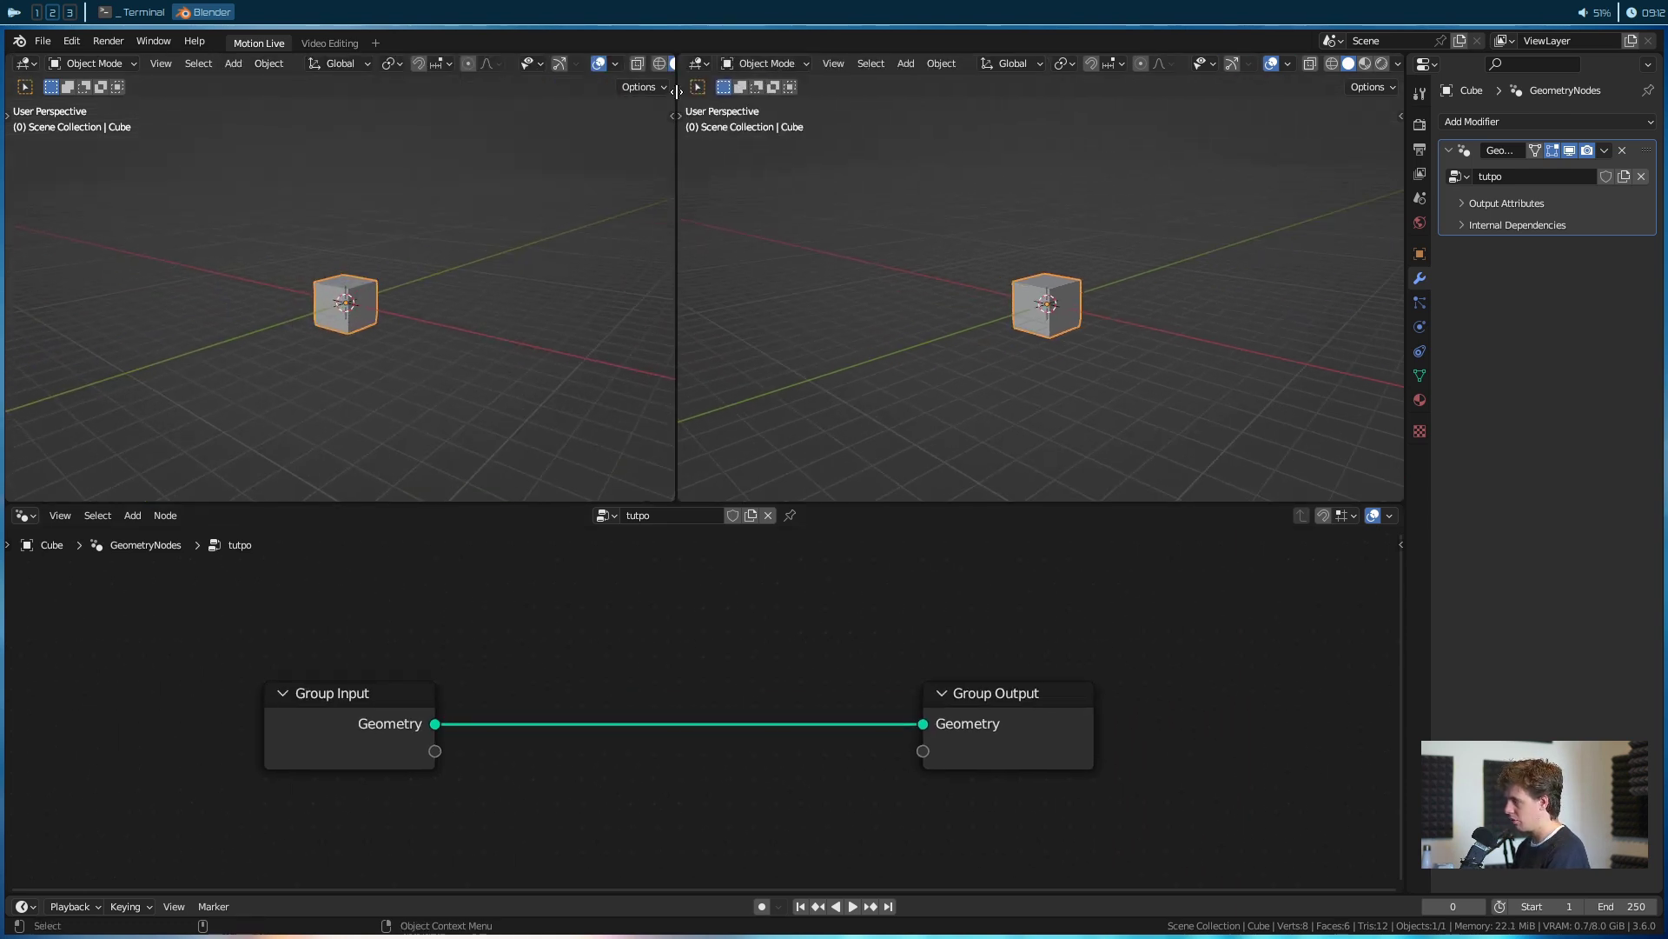
{"action": "left_click", "coordinate": [26, 64]}
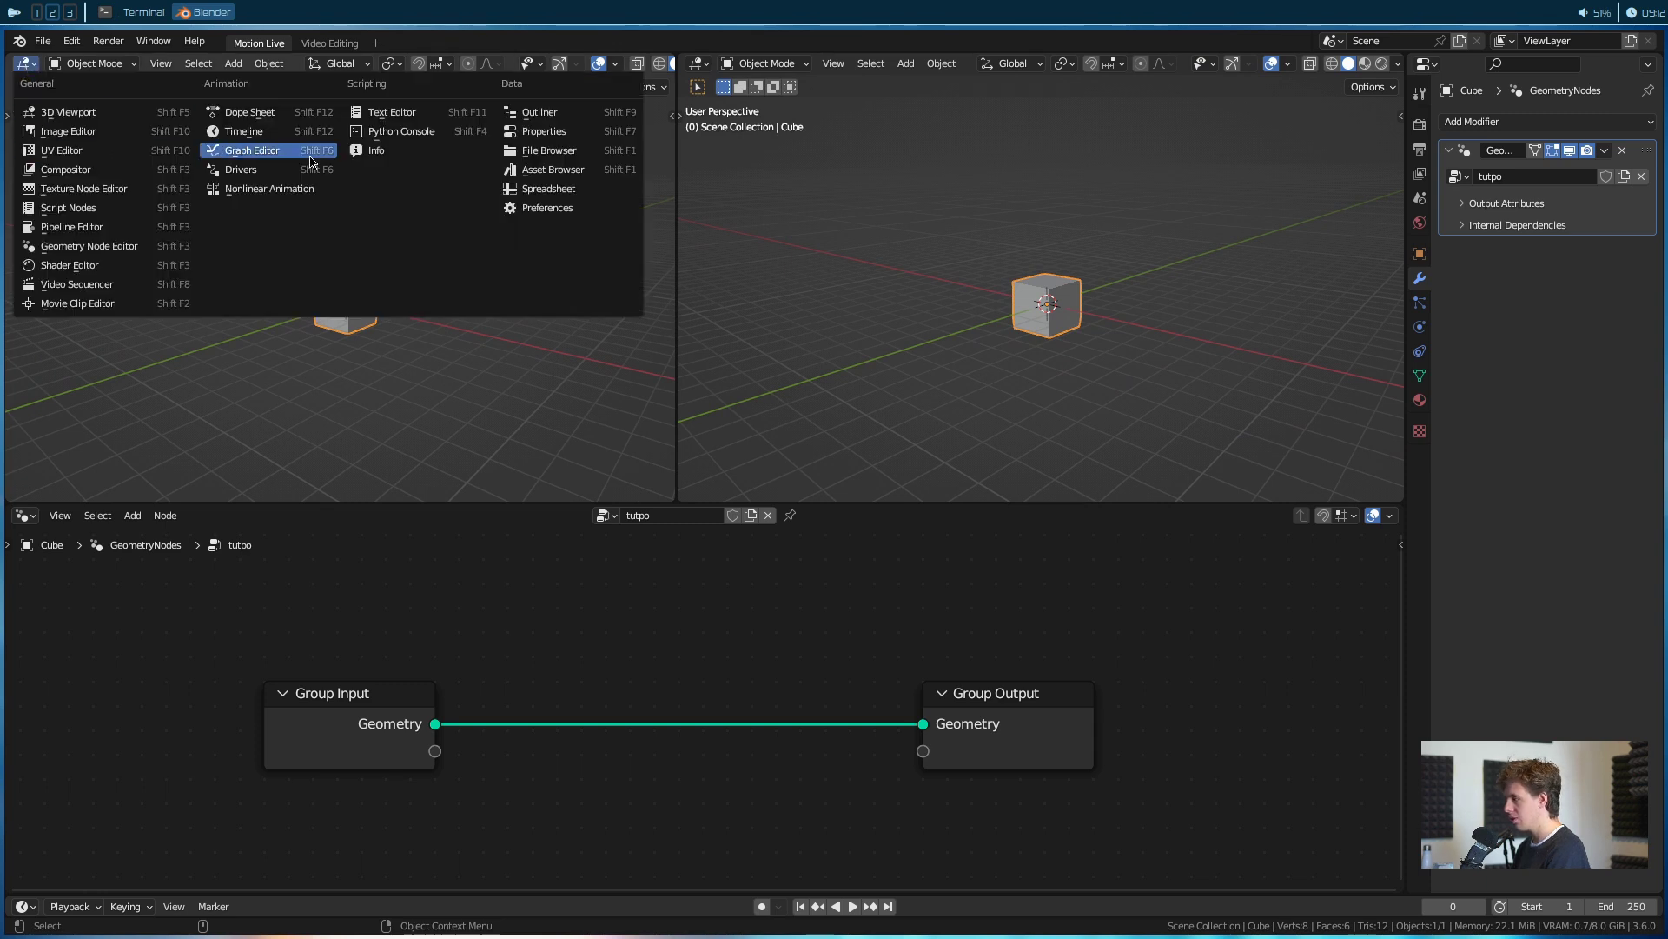
{"action": "left_click", "coordinate": [561, 193]}
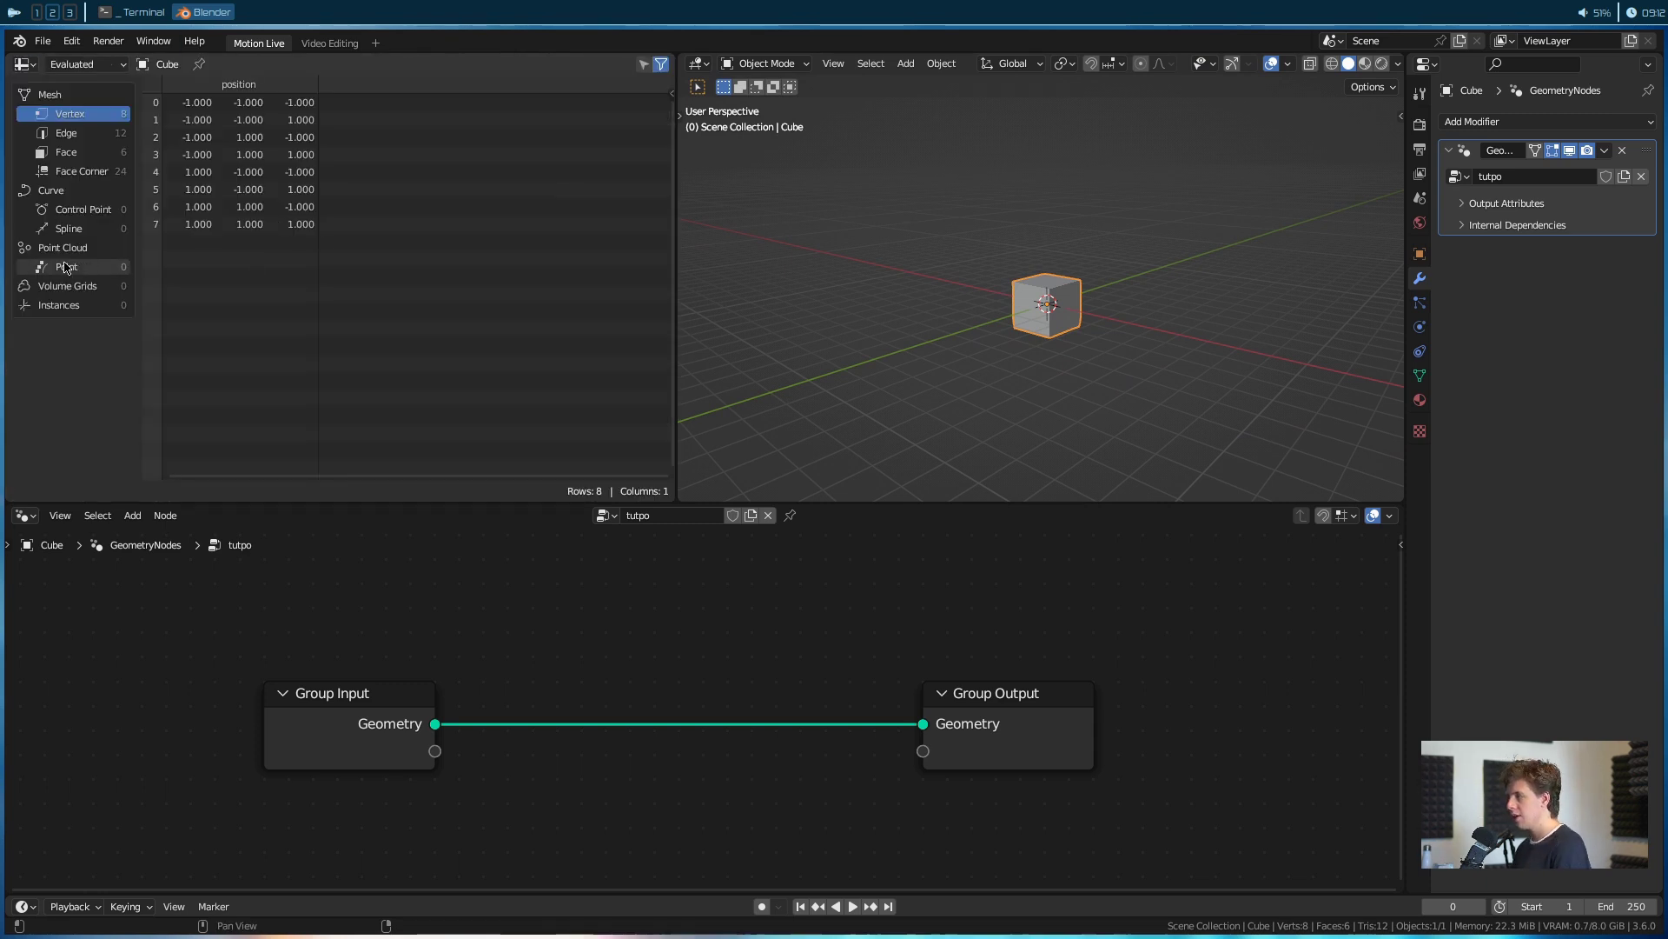
Step: Examine the cube's edge, face, face corner and vertex data in the spreadsheet, along with the choice of evaluation state
{"action": "left_click", "coordinate": [64, 133]}
{"action": "left_click", "coordinate": [68, 152]}
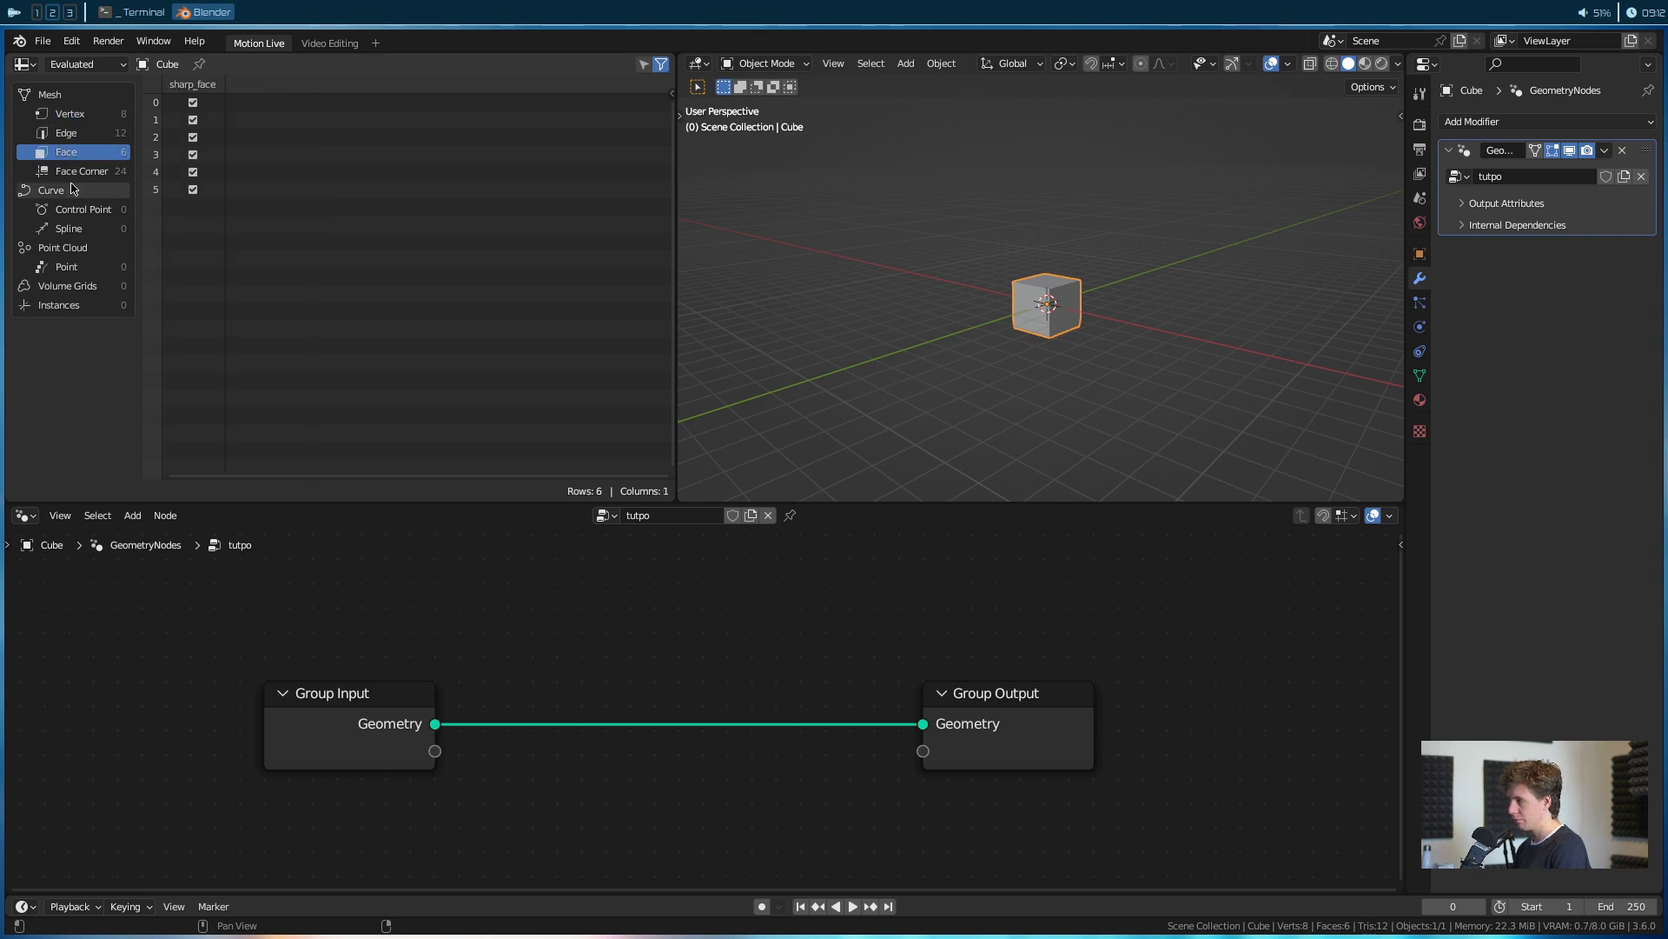
{"action": "left_click", "coordinate": [74, 171]}
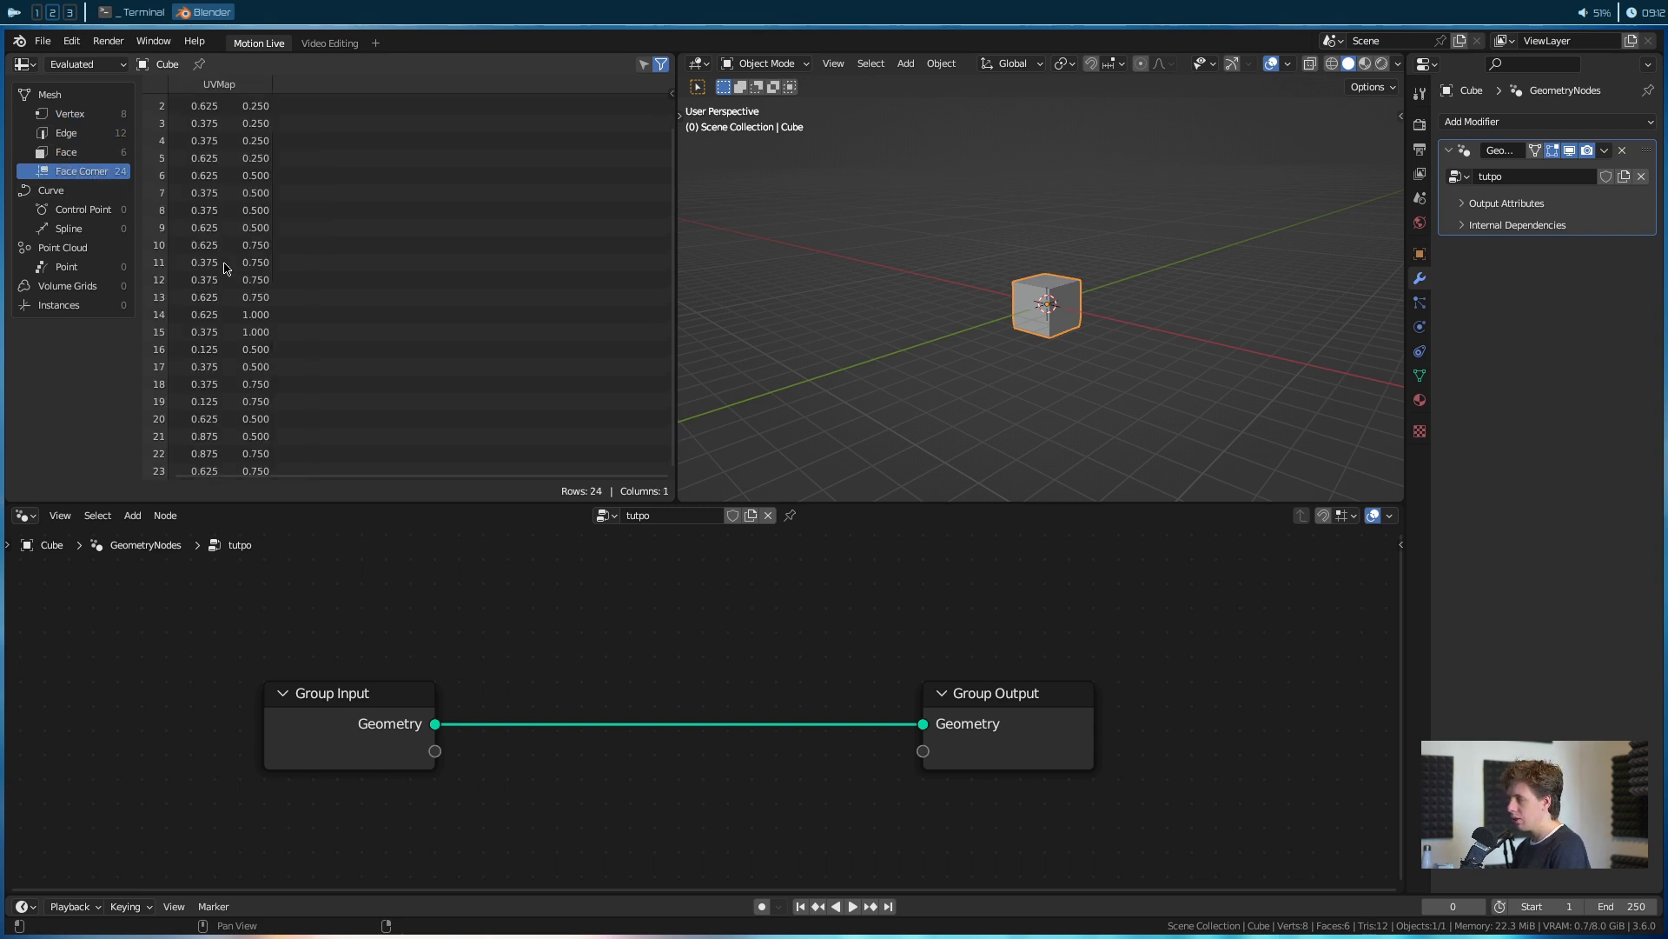
{"action": "scroll", "coordinate": [1014, 296], "scroll_direction": "up", "scroll_amount": 3}
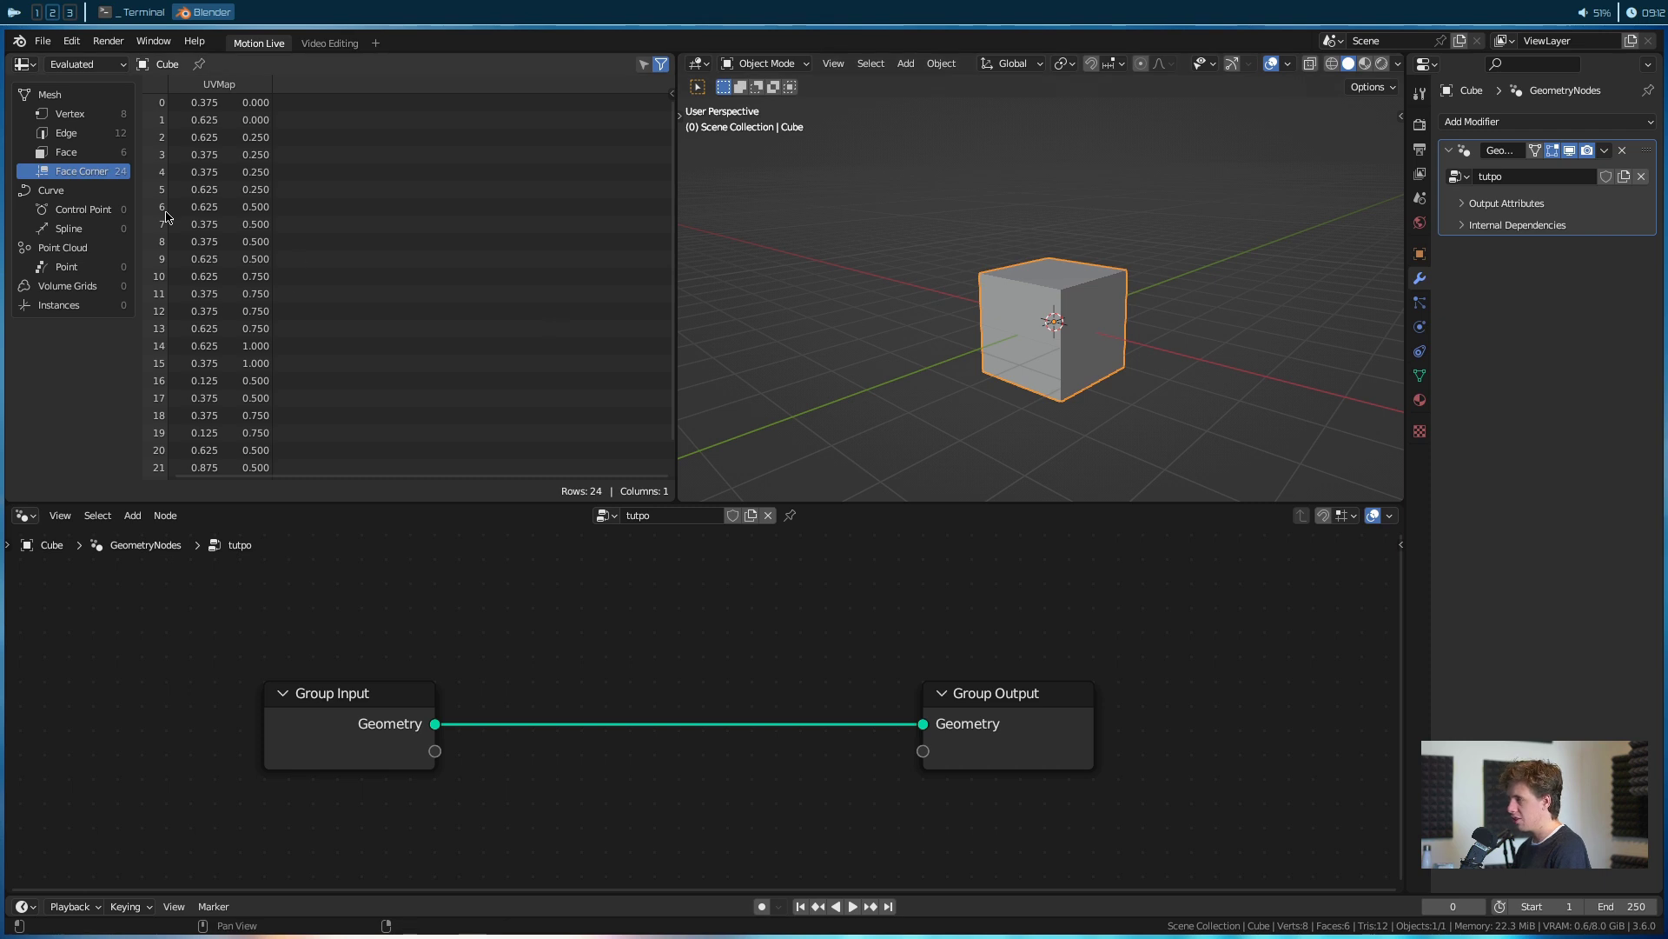
{"action": "left_click", "coordinate": [96, 113]}
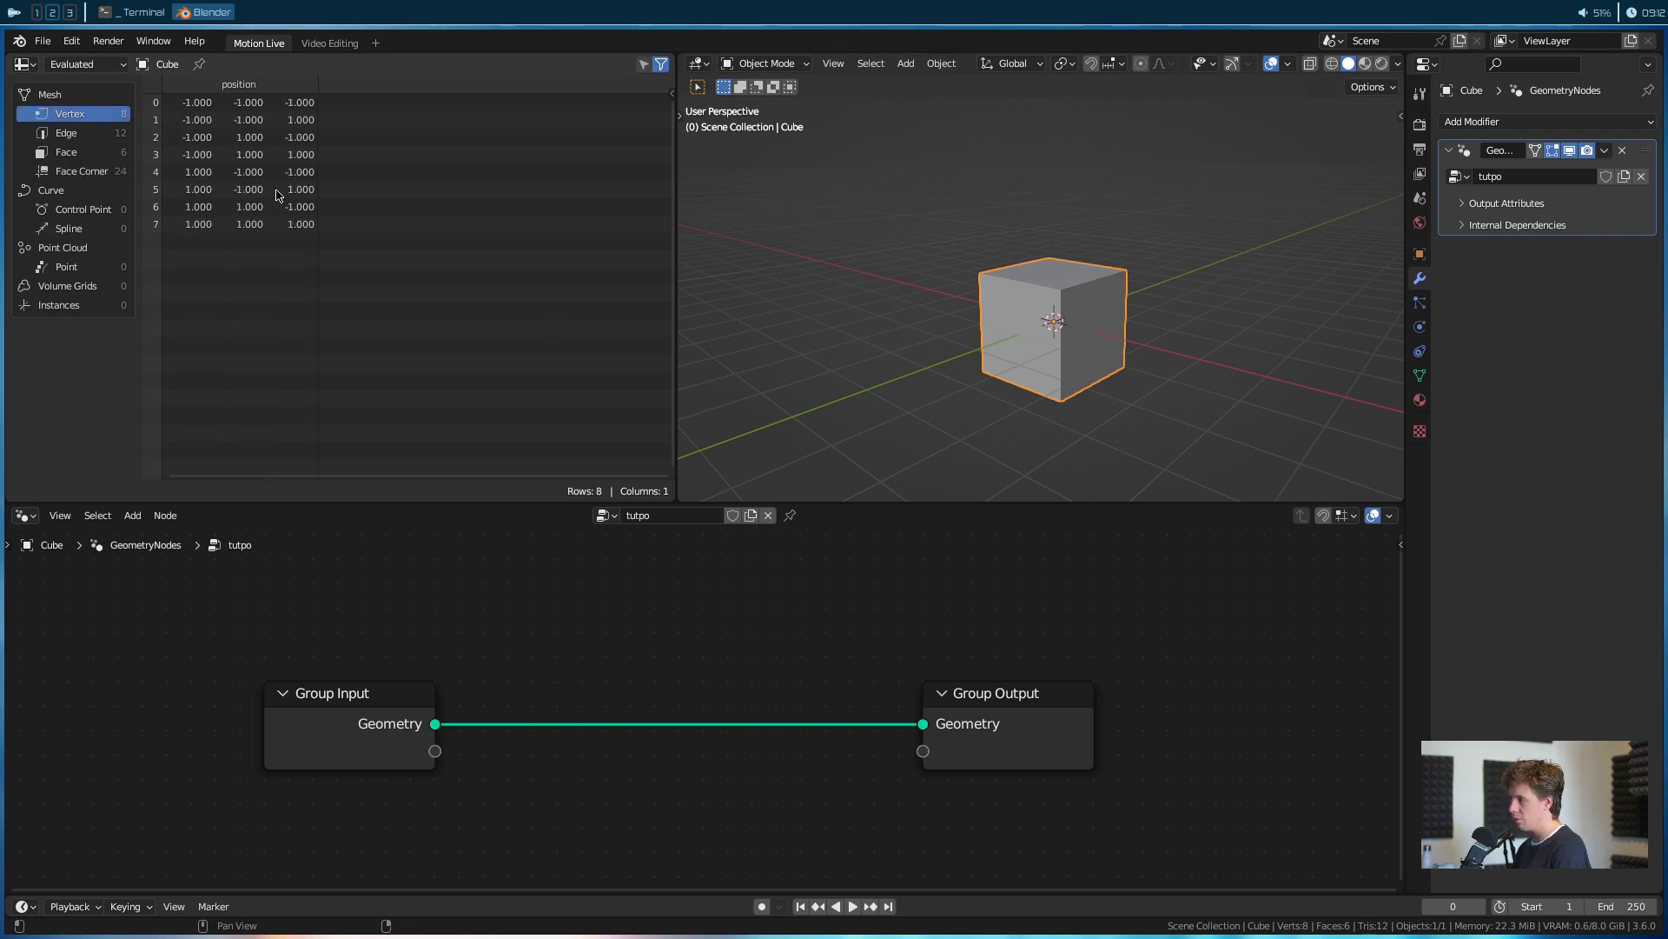
{"action": "left_click", "coordinate": [106, 66]}
{"action": "left_click", "coordinate": [74, 103]}
{"action": "left_click", "coordinate": [108, 65]}
{"action": "left_click", "coordinate": [100, 110]}
{"action": "left_click", "coordinate": [96, 64]}
{"action": "left_click", "coordinate": [96, 84]}
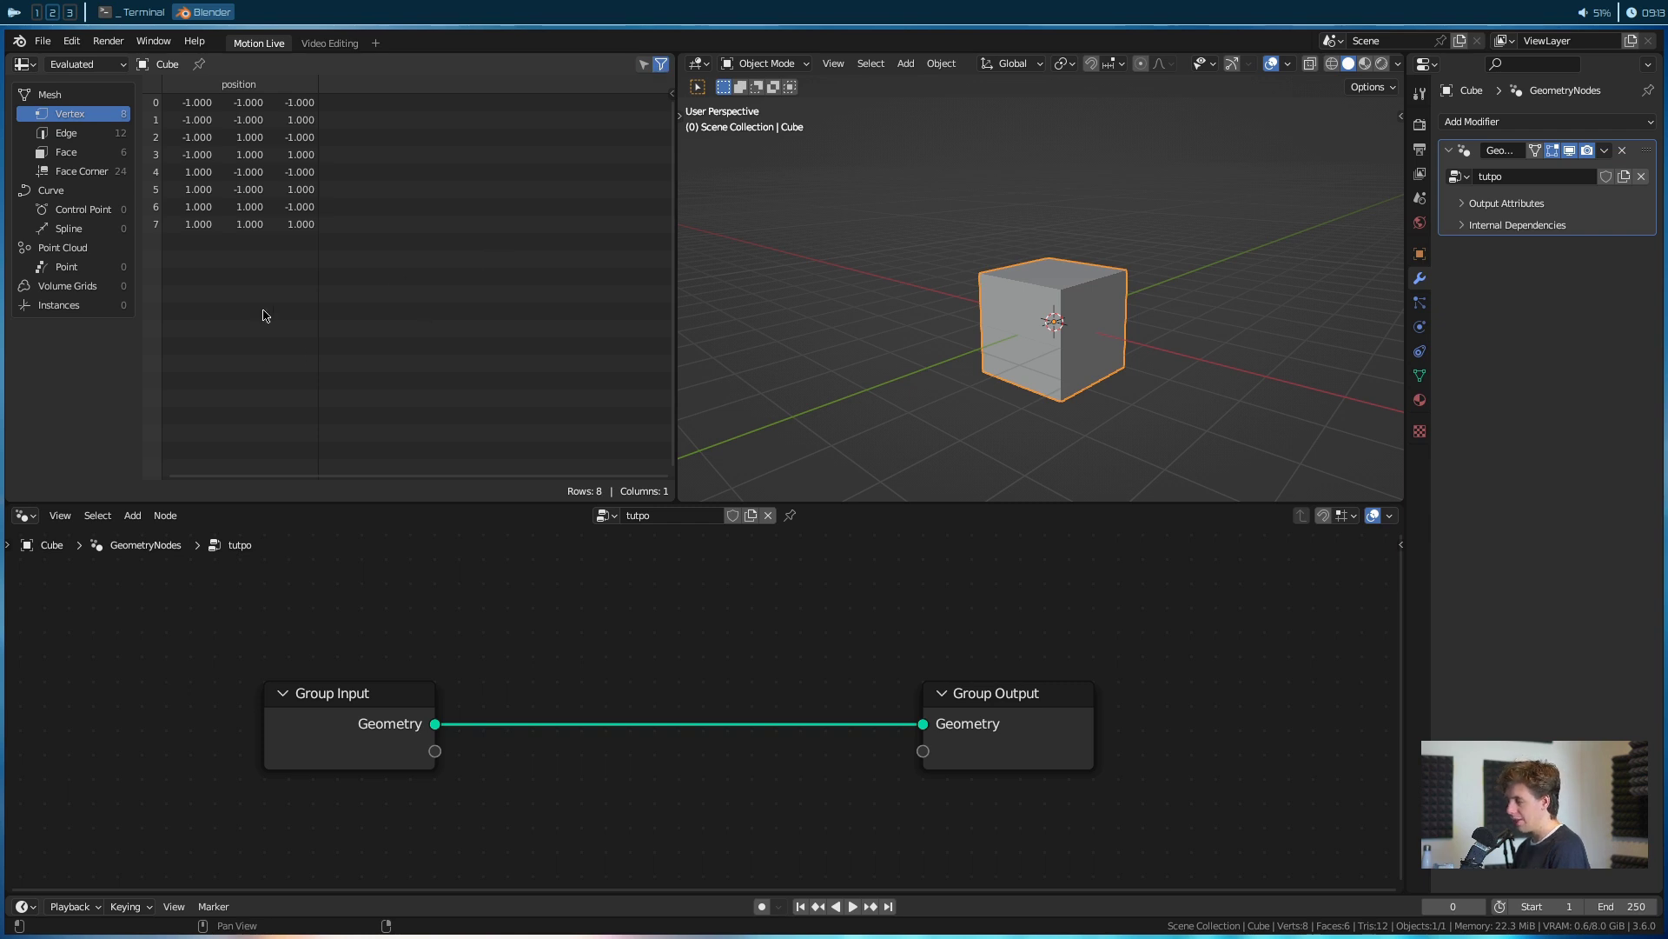
Step: Move the Group Input and Group Output nodes further apart and narrow the Properties editor to widen the workspace
{"action": "left_click_drag", "start_coordinate": [373, 752], "coordinate": [257, 740]}
{"action": "left_click_drag", "start_coordinate": [979, 740], "coordinate": [1023, 730]}
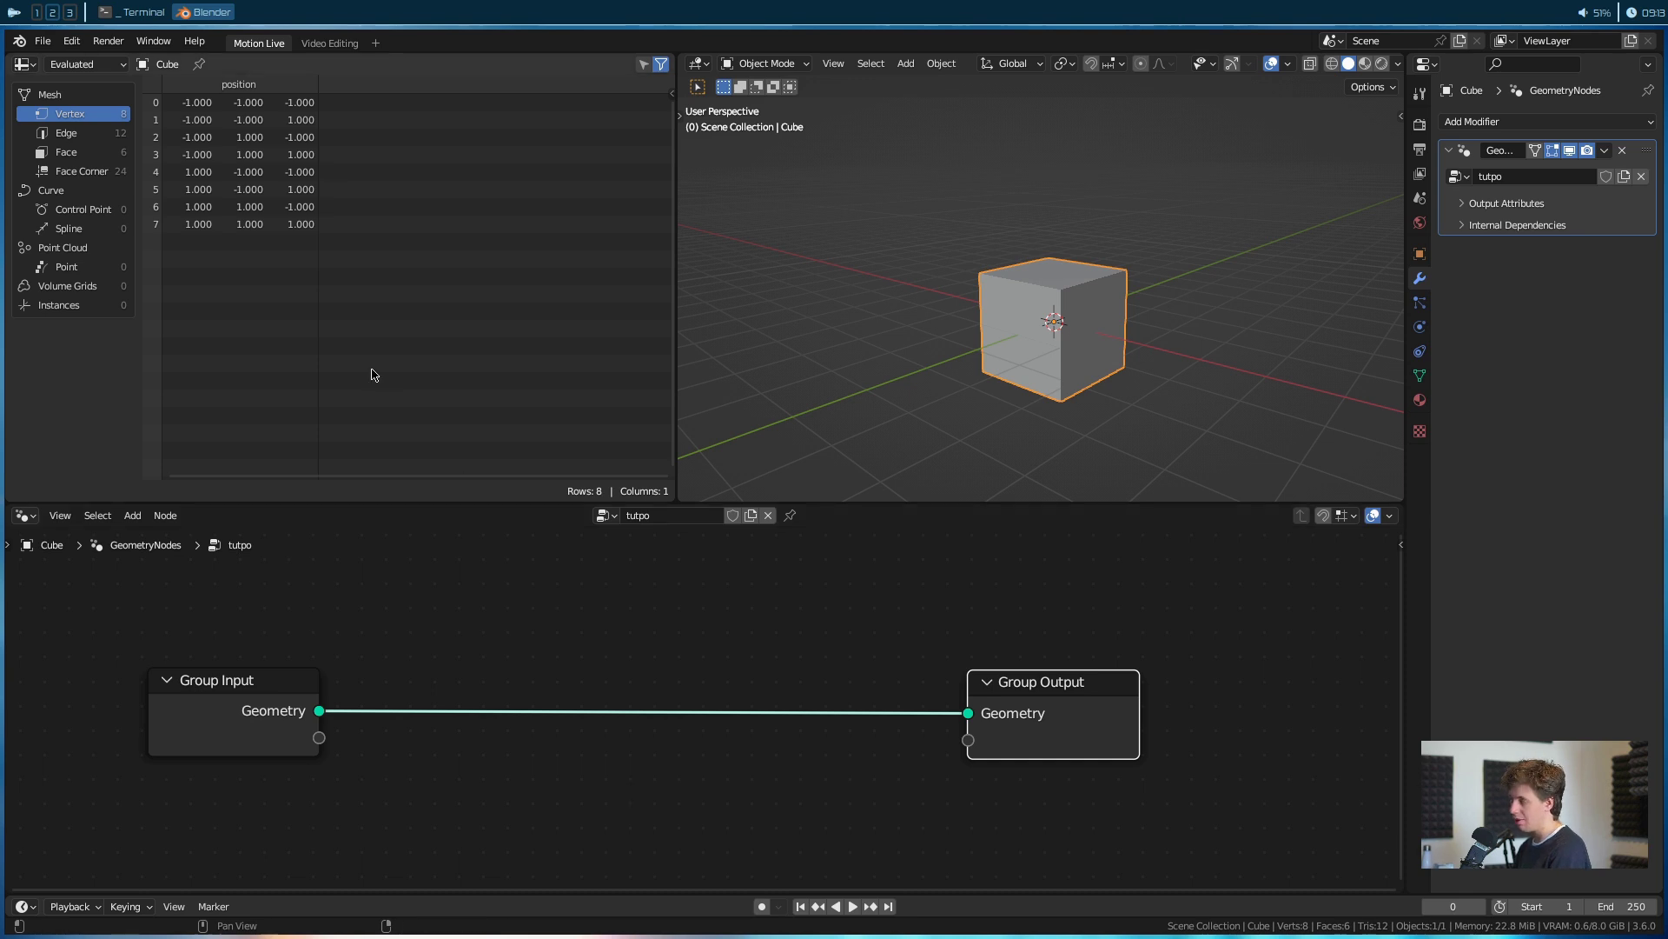
{"action": "scroll", "coordinate": [745, 641], "scroll_direction": "down", "scroll_amount": 3}
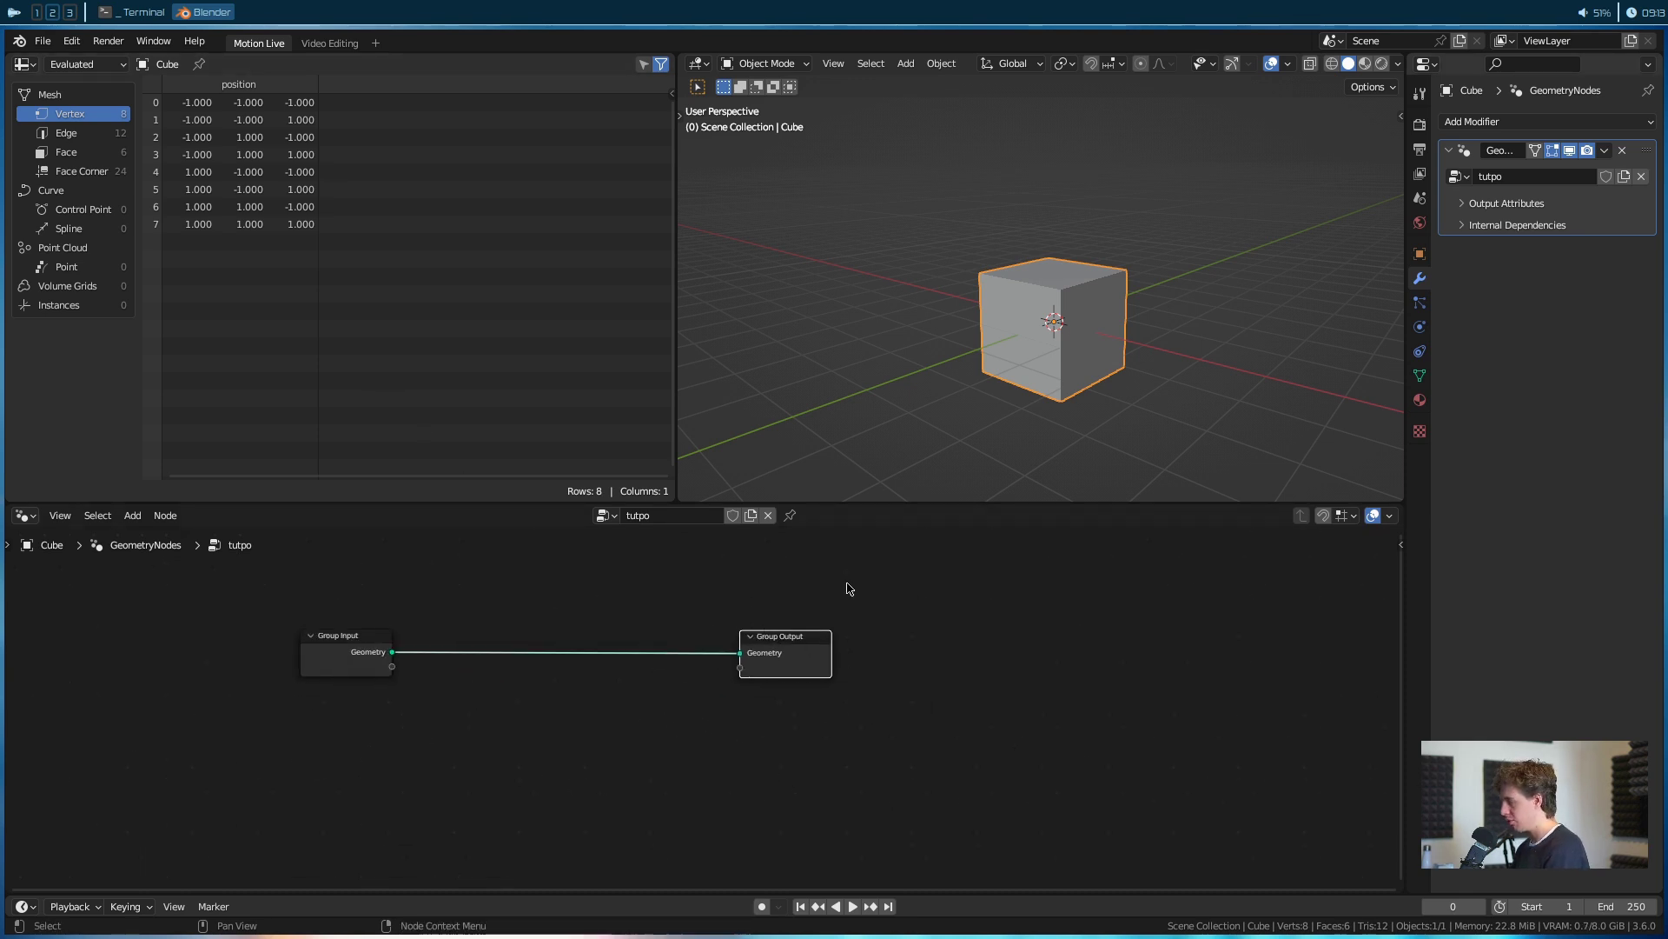
{"action": "left_click_drag", "start_coordinate": [1403, 674], "coordinate": [1440, 675]}
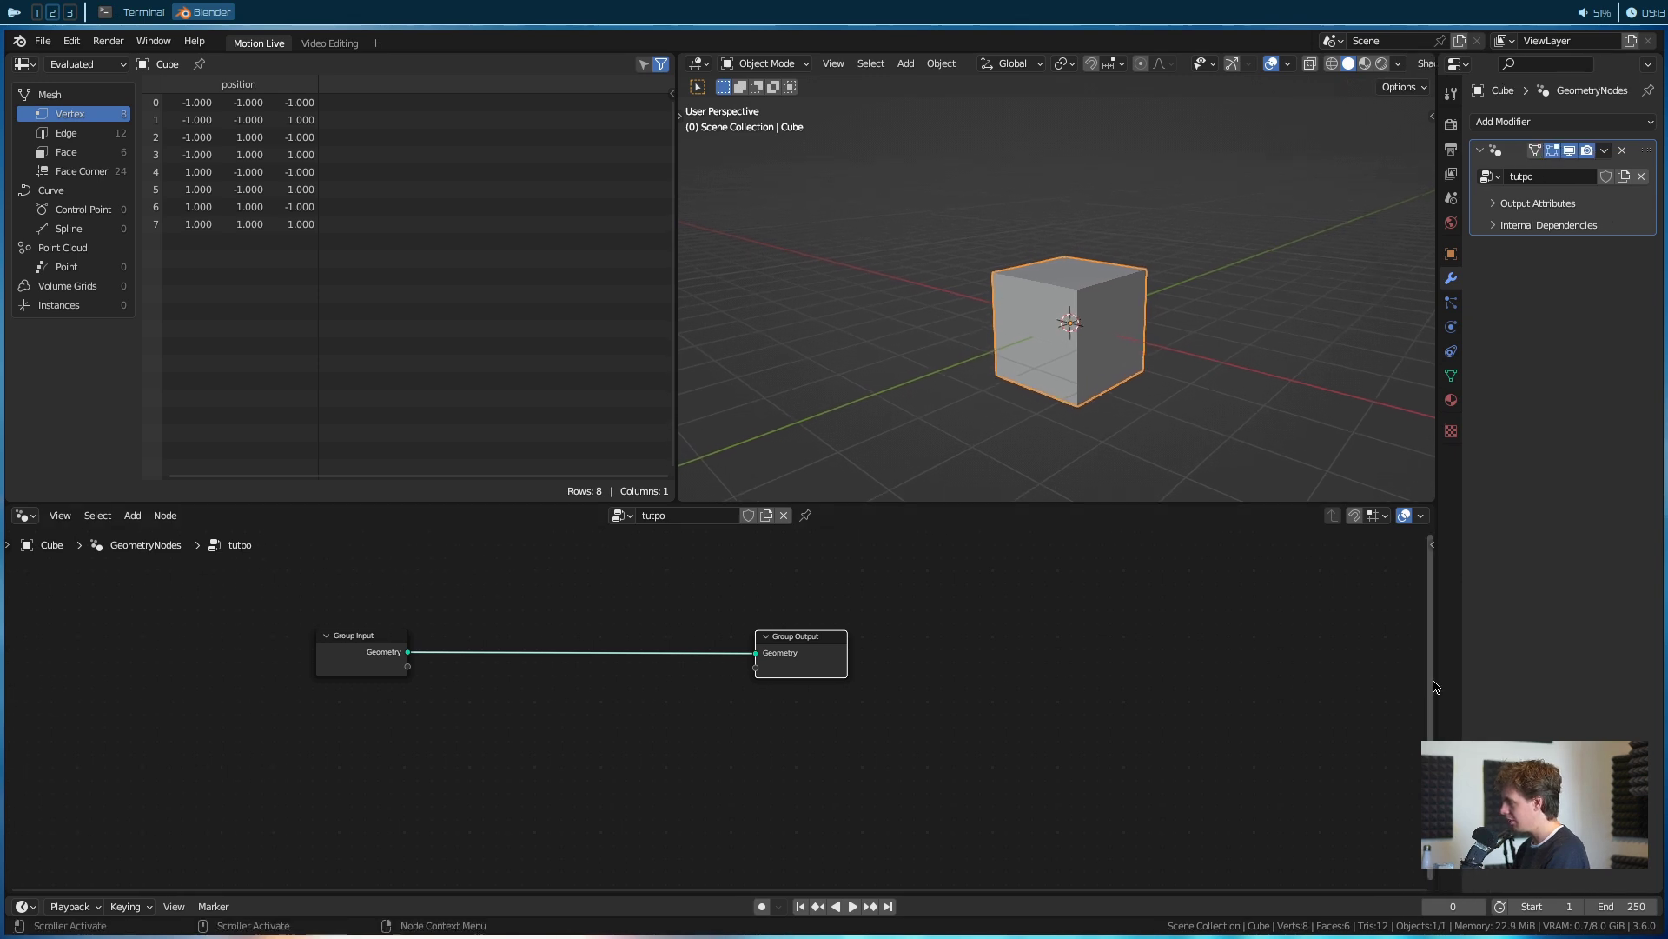
{"action": "left_click_drag", "start_coordinate": [1438, 681], "coordinate": [1463, 682]}
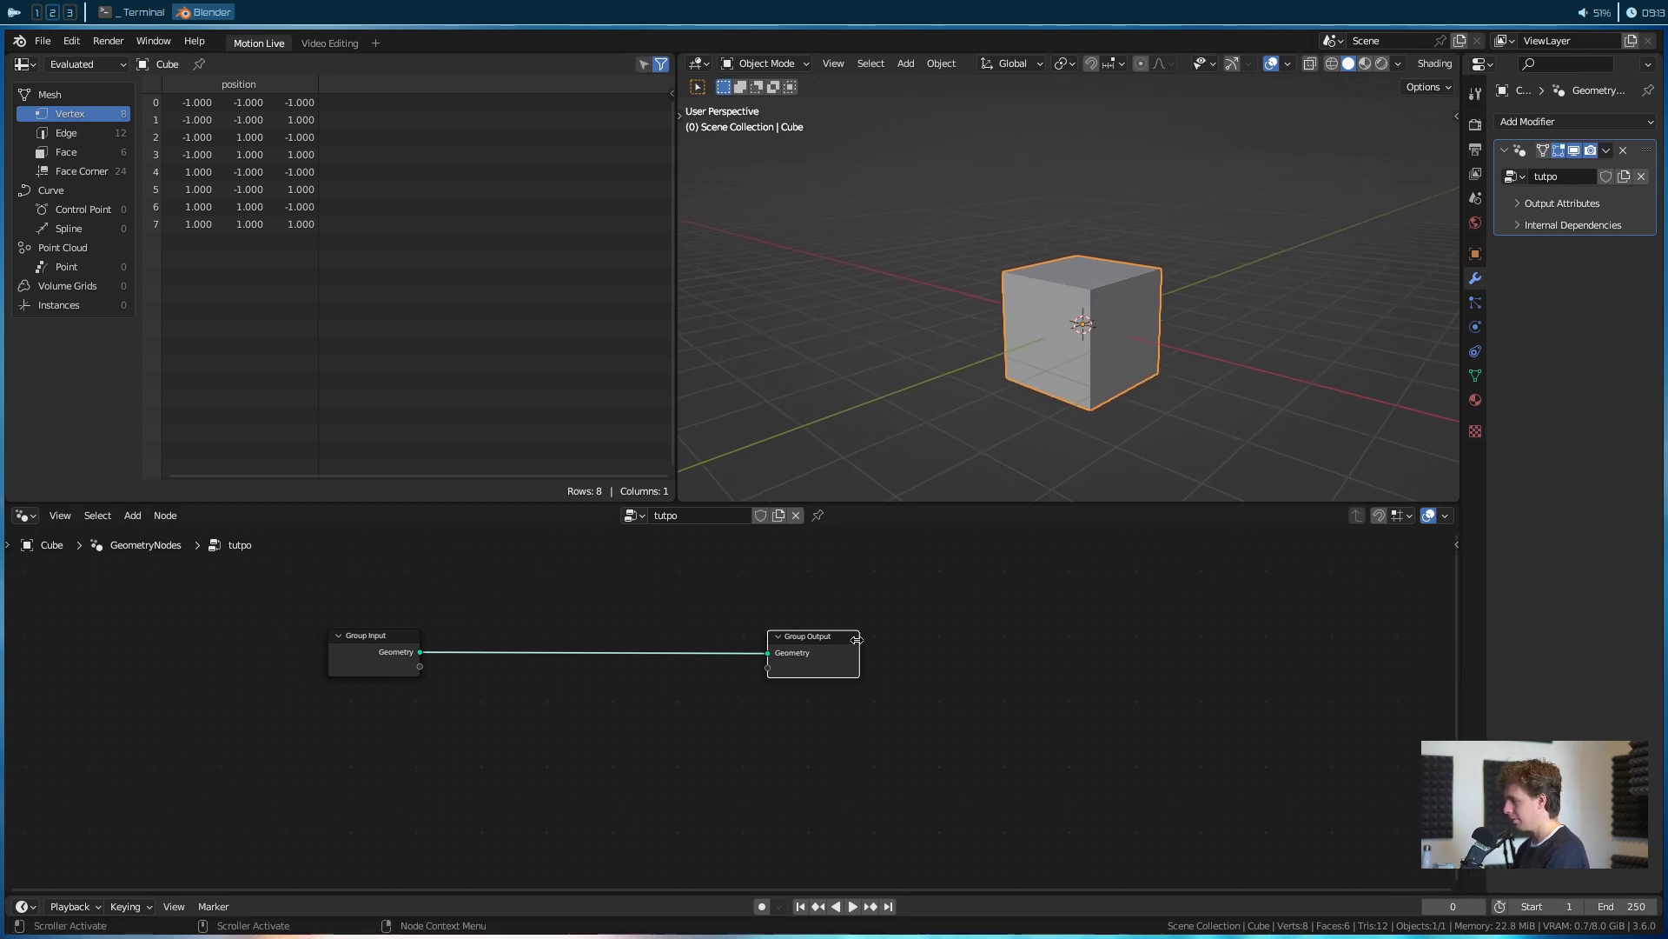
Step: Spread the Group Input and Group Output nodes wider and shift both slightly upward in the node tree
{"action": "scroll", "coordinate": [711, 691], "scroll_direction": "up", "scroll_amount": 3}
{"action": "middle_click_drag", "start_coordinate": [943, 735], "coordinate": [678, 743]}
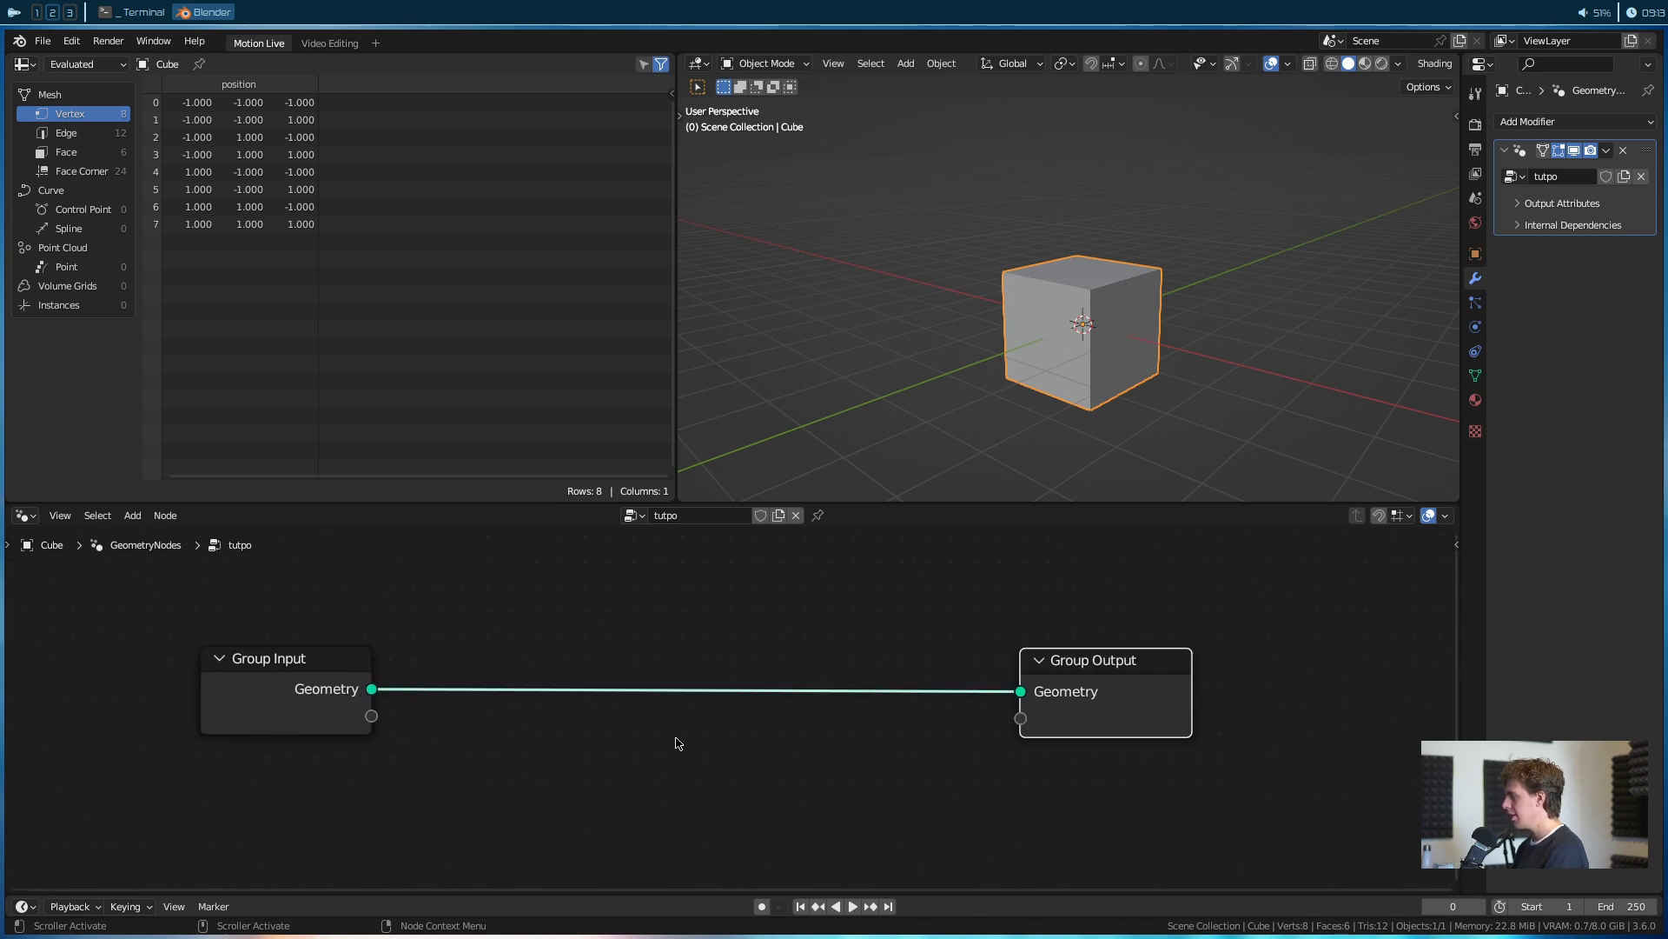
{"action": "left_click_drag", "start_coordinate": [296, 728], "coordinate": [213, 690]}
{"action": "left_click_drag", "start_coordinate": [1110, 682], "coordinate": [1106, 636]}
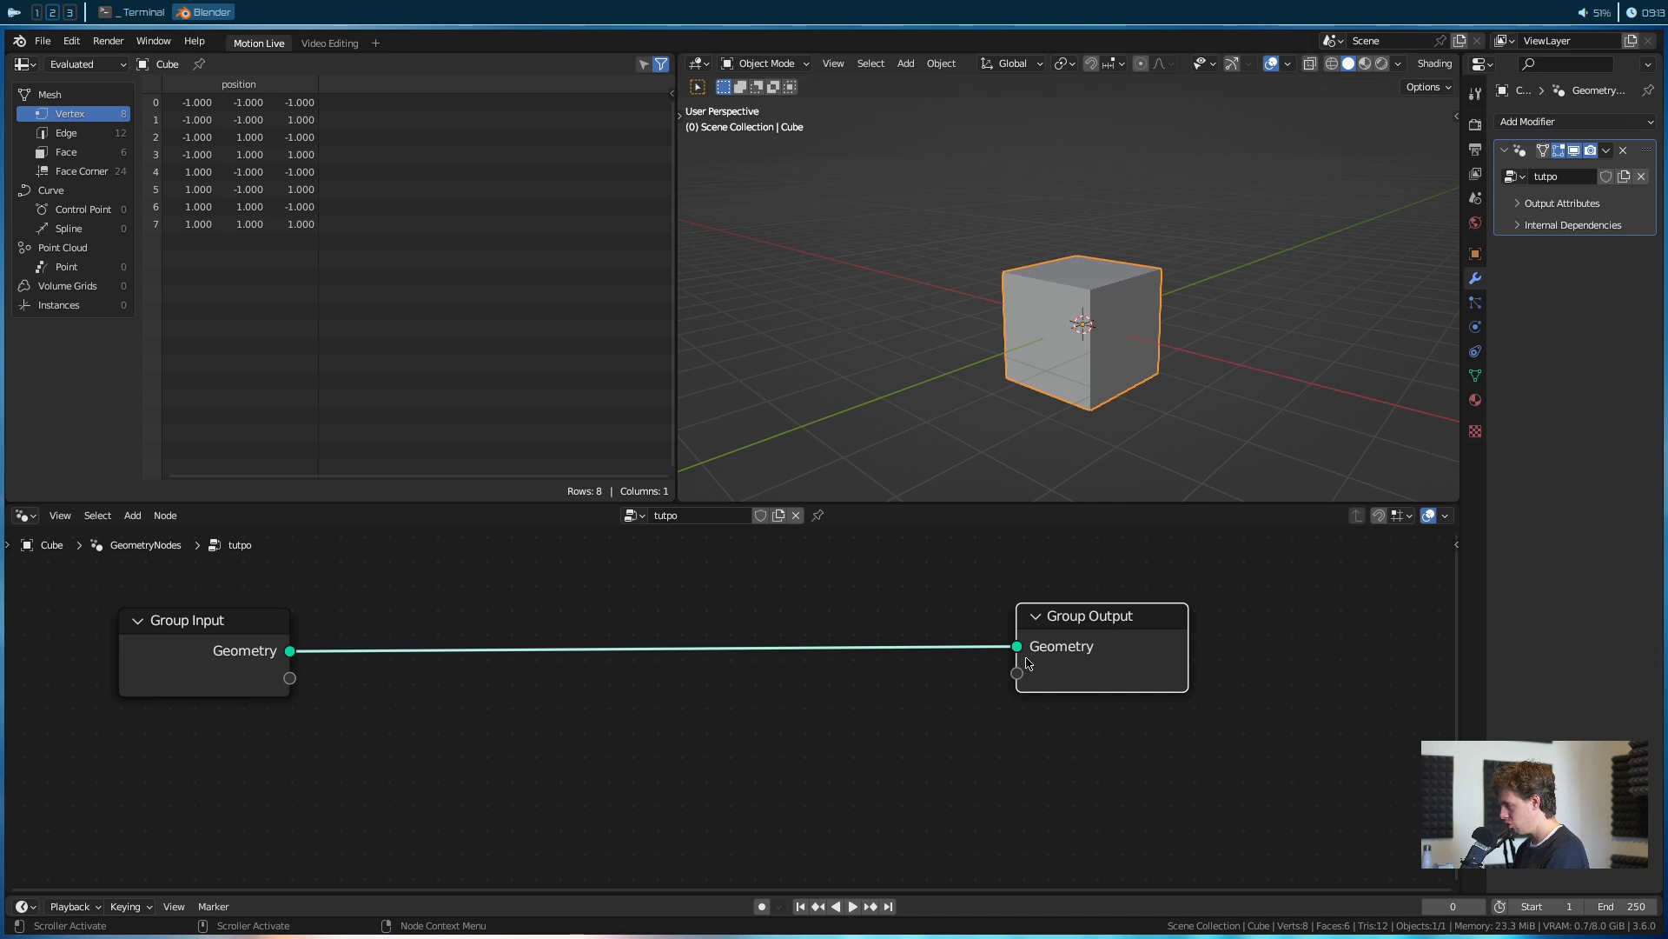
{"action": "middle_click_drag", "start_coordinate": [400, 665], "coordinate": [473, 656]}
{"action": "left_click_drag", "start_coordinate": [289, 662], "coordinate": [271, 660]}
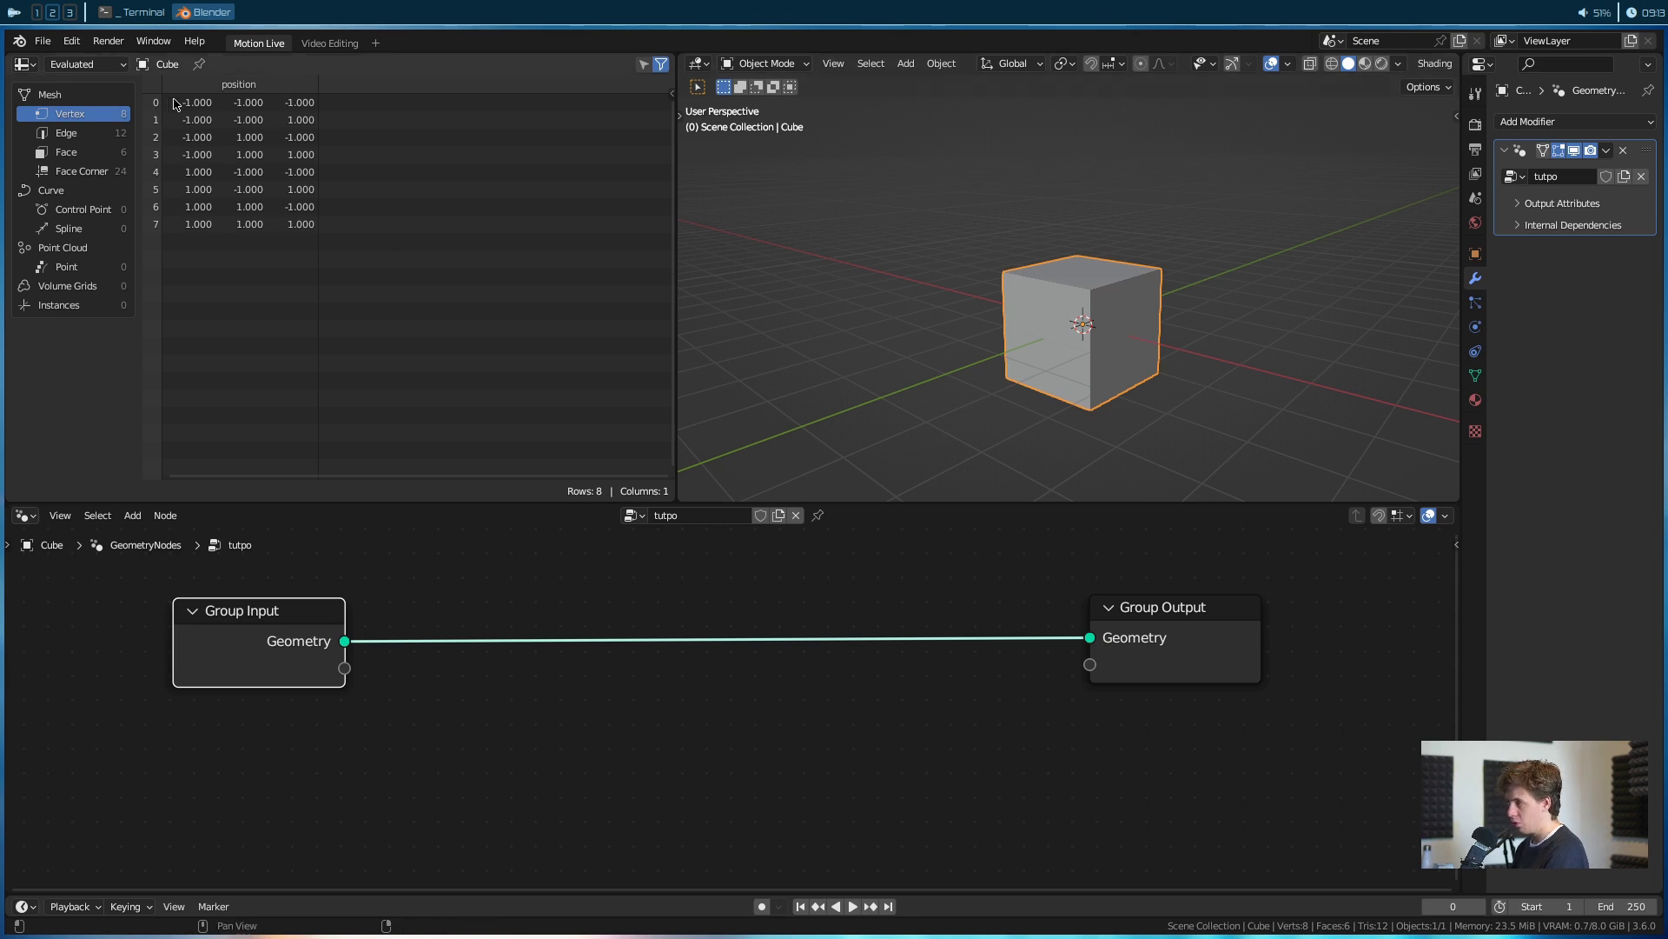
Step: Nudge the Group Output node and cut the Geometry link between Group Input and Group Output
{"action": "left_click_drag", "start_coordinate": [1169, 605], "coordinate": [1178, 600]}
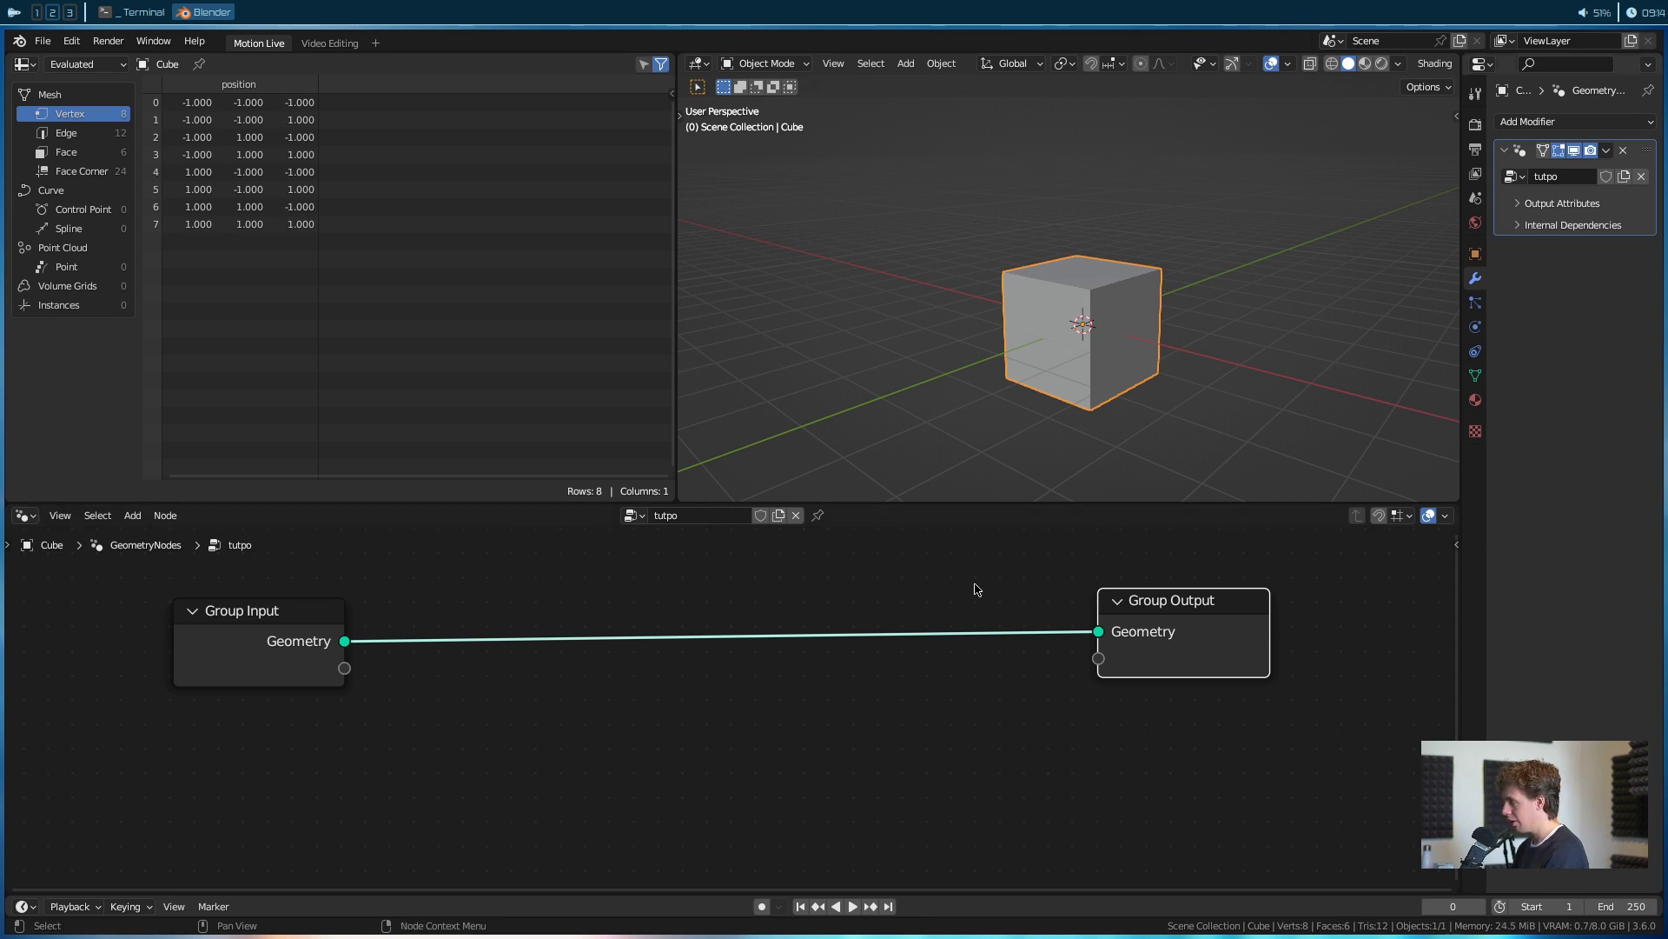
{"action": "middle_click_drag", "start_coordinate": [681, 687], "coordinate": [657, 689]}
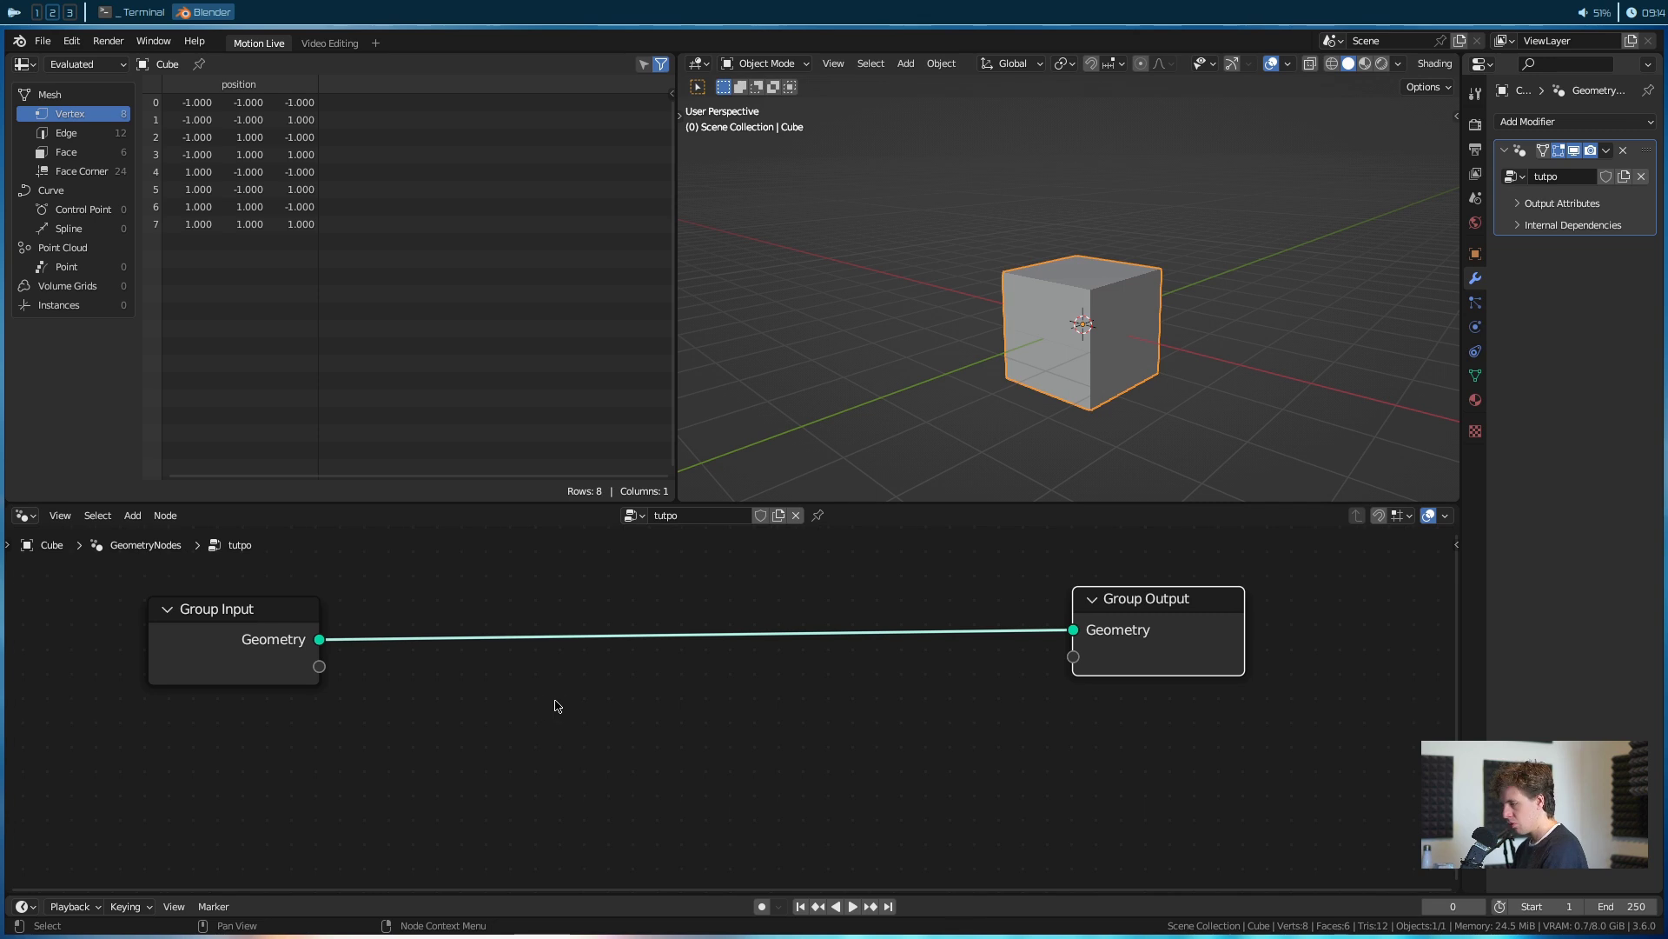
{"action": "right_click_drag", "start_coordinate": [606, 691], "coordinate": [606, 612], "text": "ctrl"}
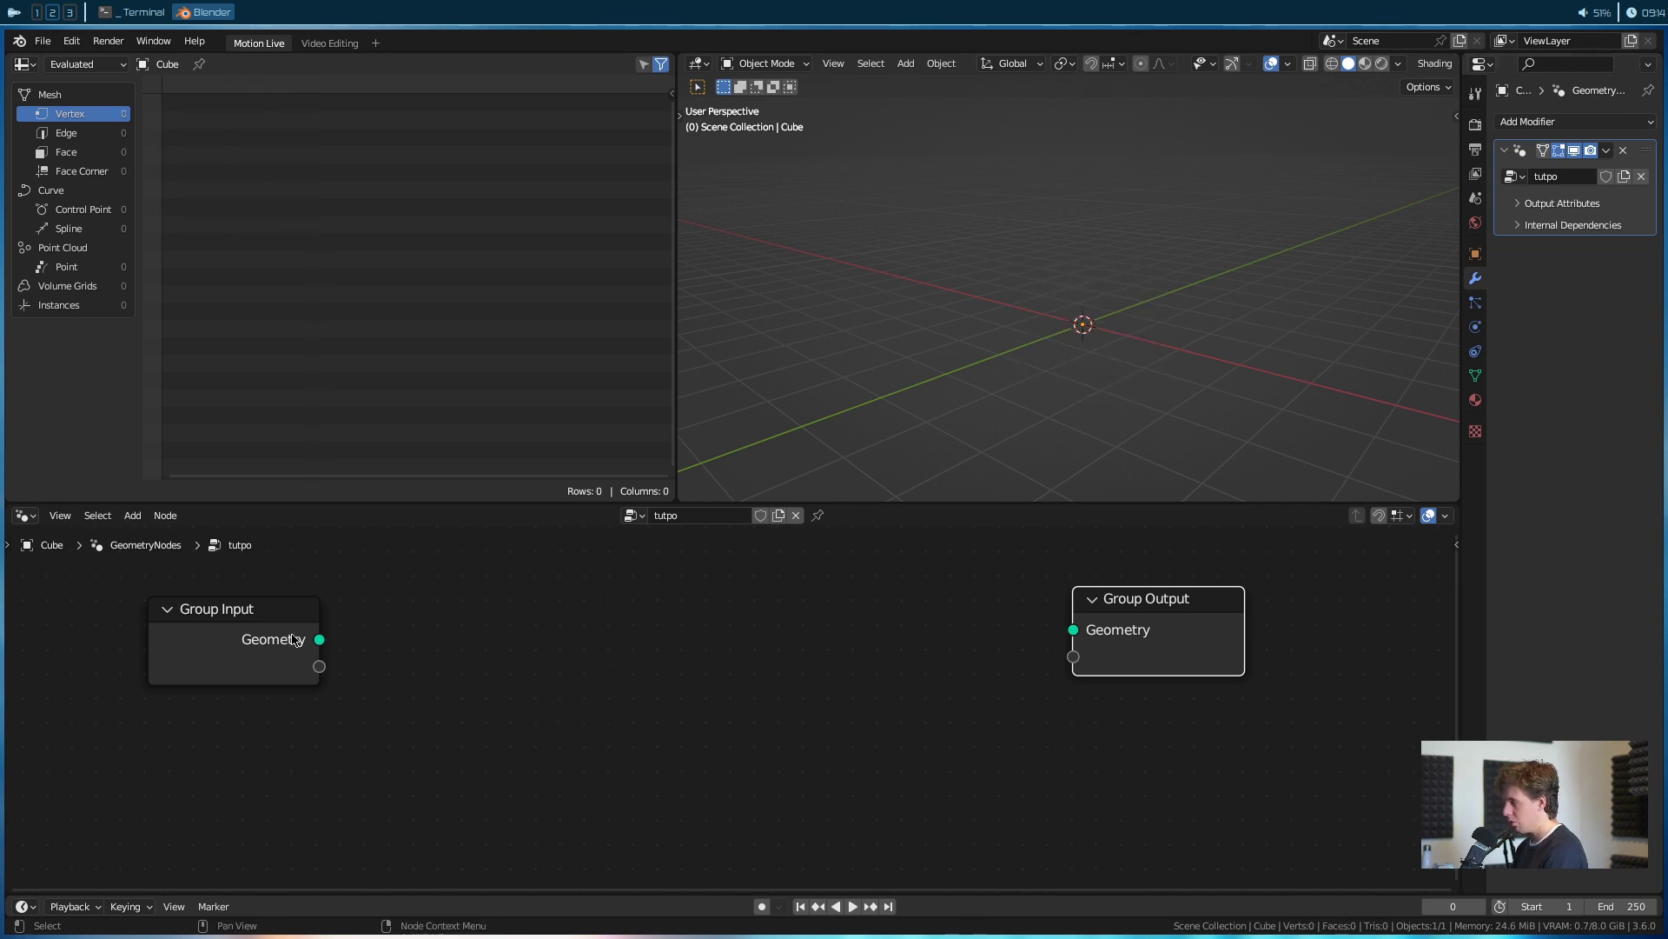
Step: Compare the cube's Original and Evaluated vertex data while the Geometry link is cut, checking the modifier's viewport visibility
{"action": "left_click_drag", "start_coordinate": [272, 640], "coordinate": [259, 657]}
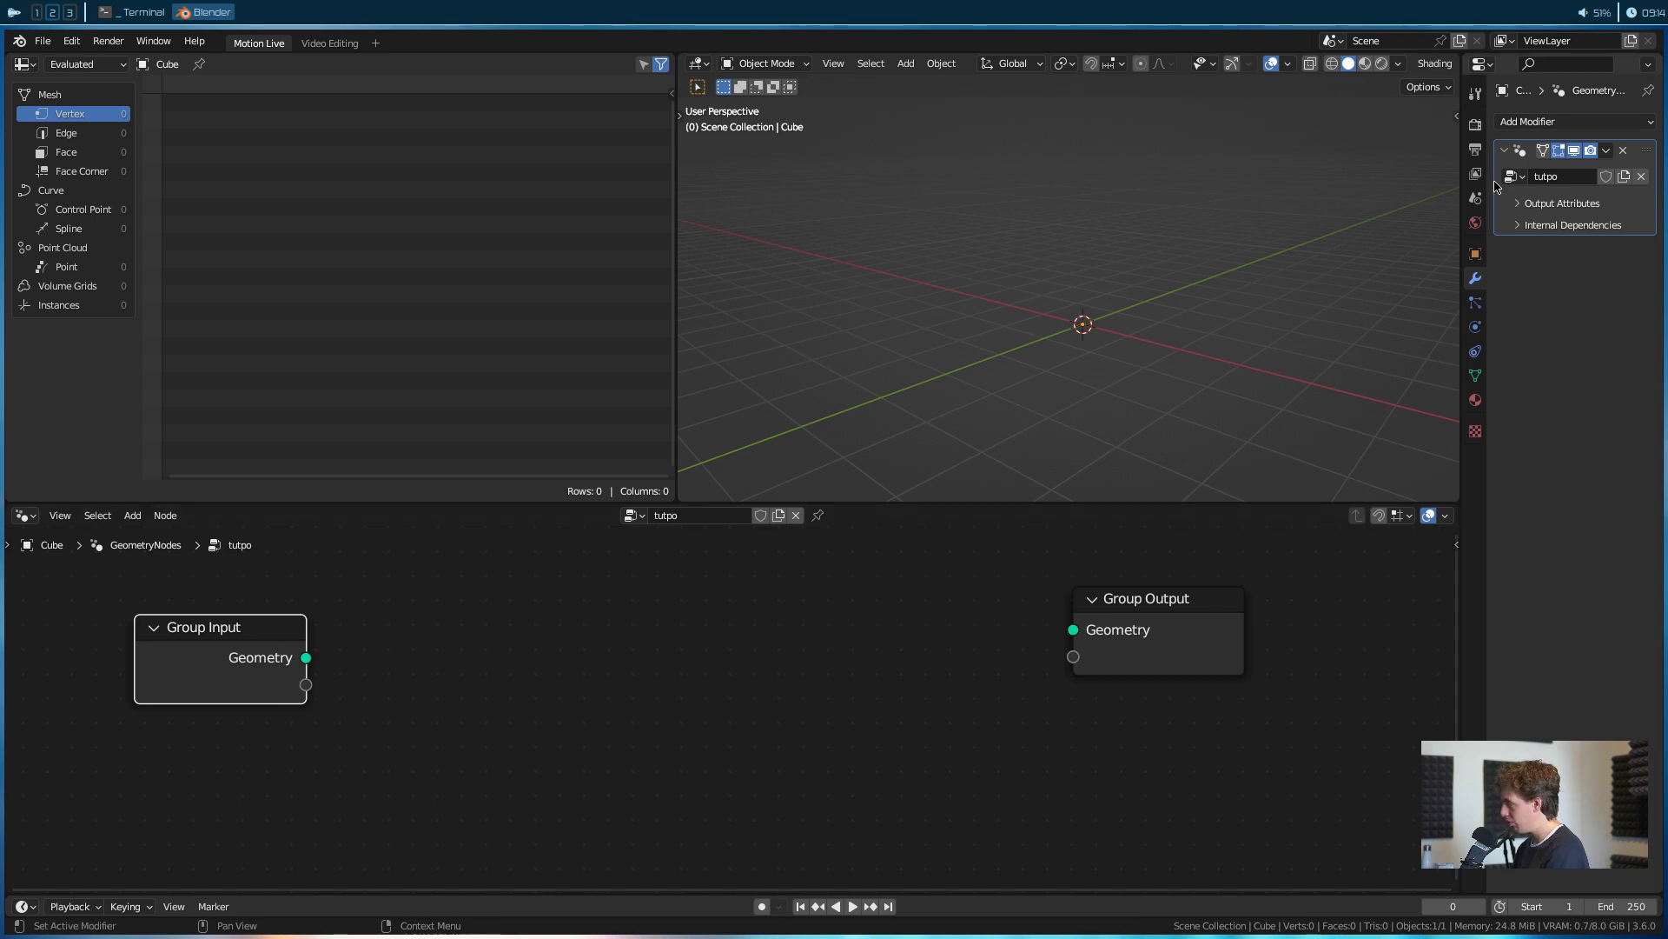
{"action": "left_click", "coordinate": [1573, 156]}
{"action": "left_click", "coordinate": [1573, 153]}
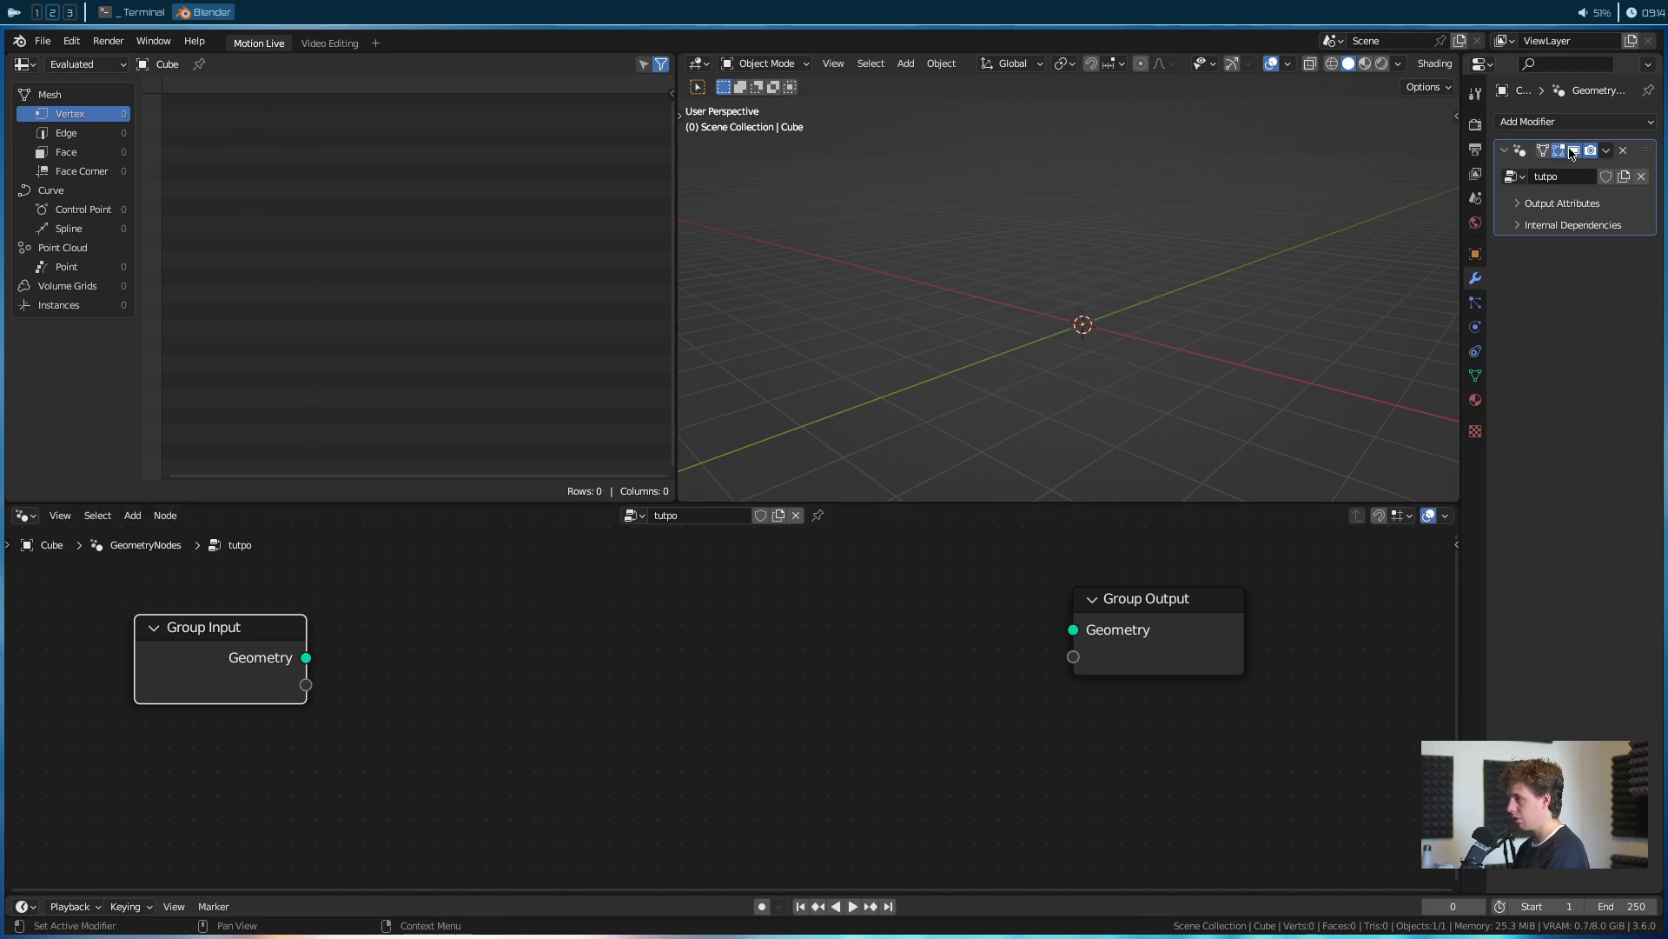
{"action": "left_click", "coordinate": [87, 64]}
{"action": "left_click", "coordinate": [109, 103]}
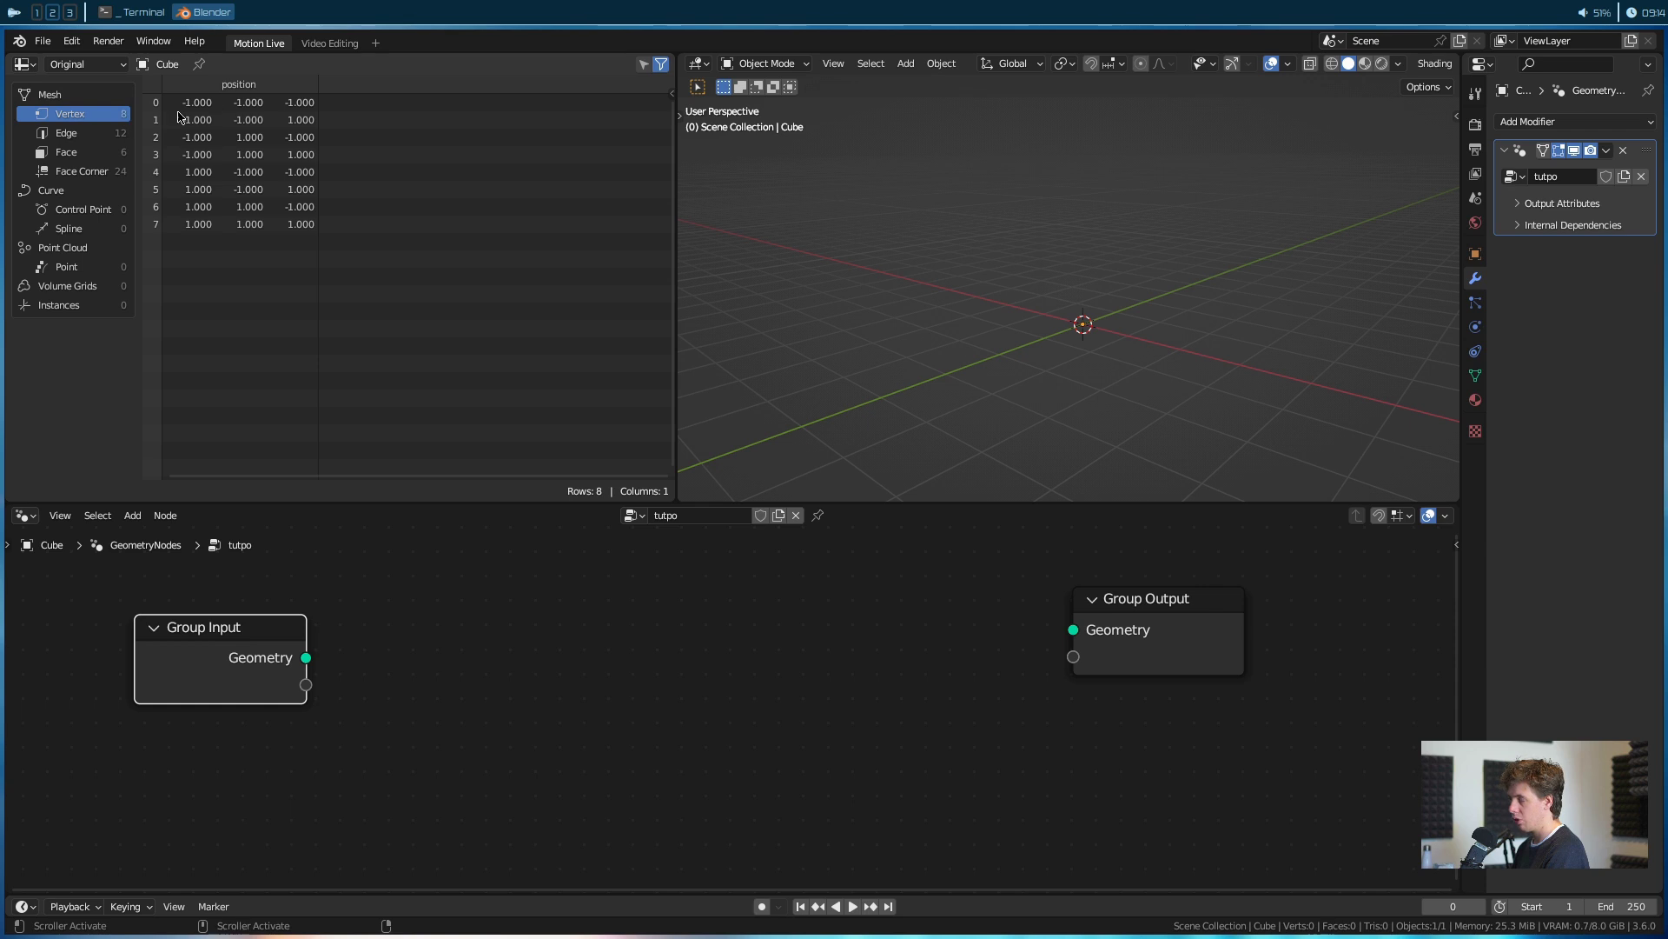
{"action": "left_click_drag", "start_coordinate": [216, 644], "coordinate": [222, 635]}
{"action": "left_click", "coordinate": [100, 66]}
{"action": "left_click", "coordinate": [98, 87]}
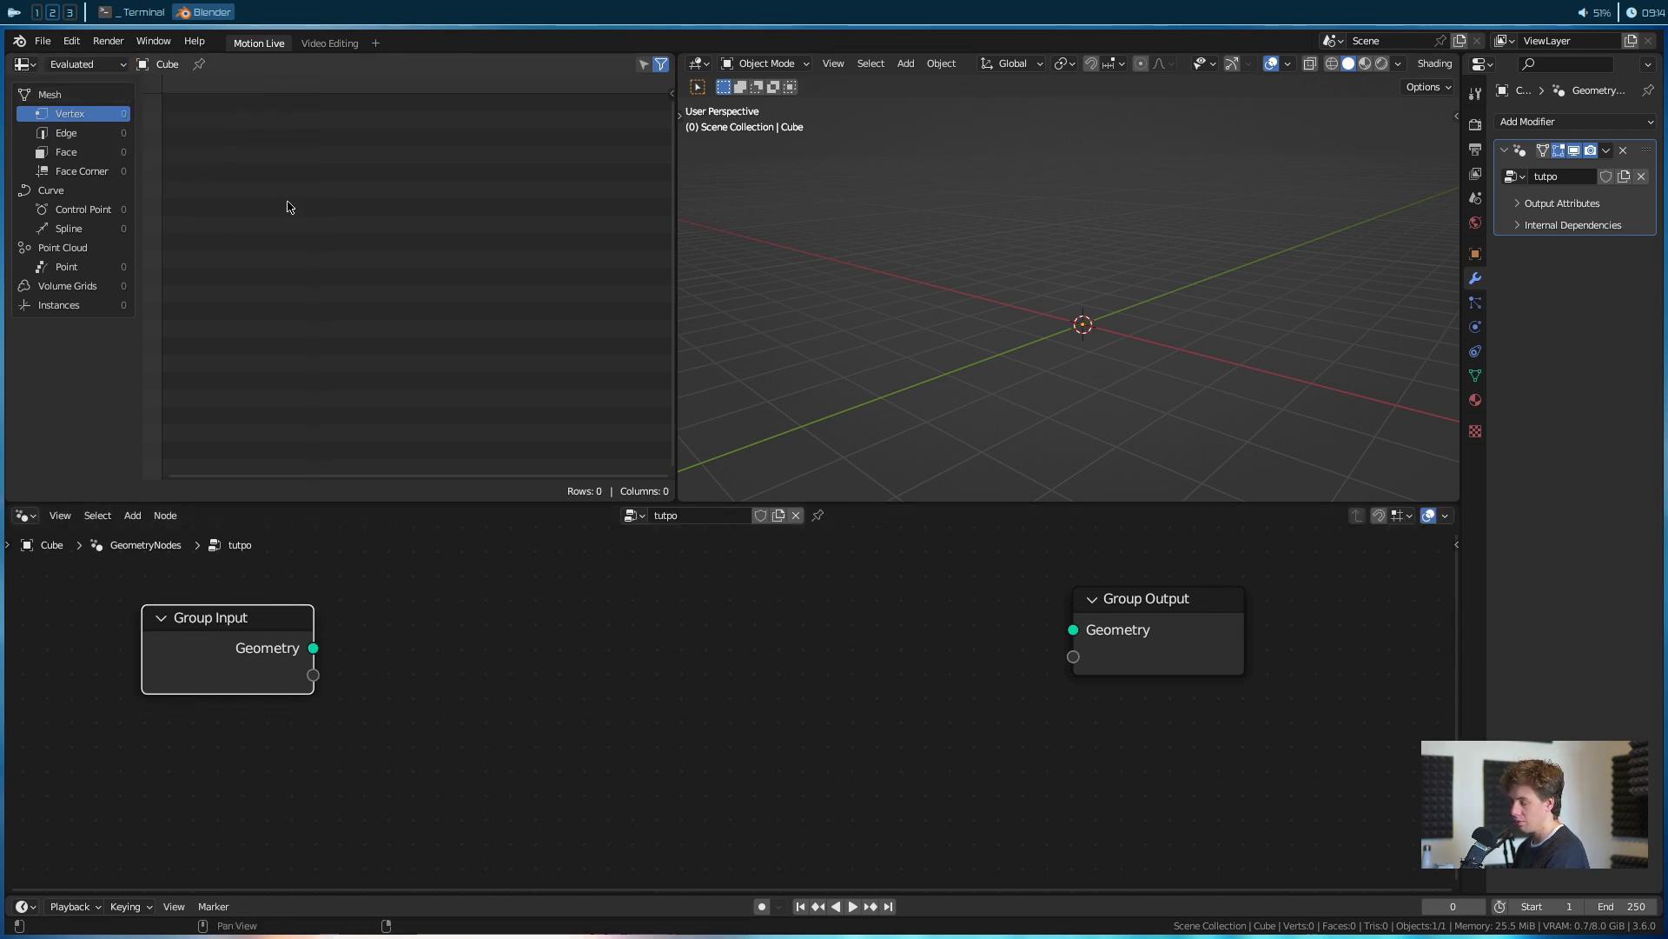
Step: Reconnect Group Input's Geometry to Group Output and attach a Viewer node to Group Input, placed below Group Output
{"action": "left_click_drag", "start_coordinate": [314, 649], "coordinate": [1074, 630]}
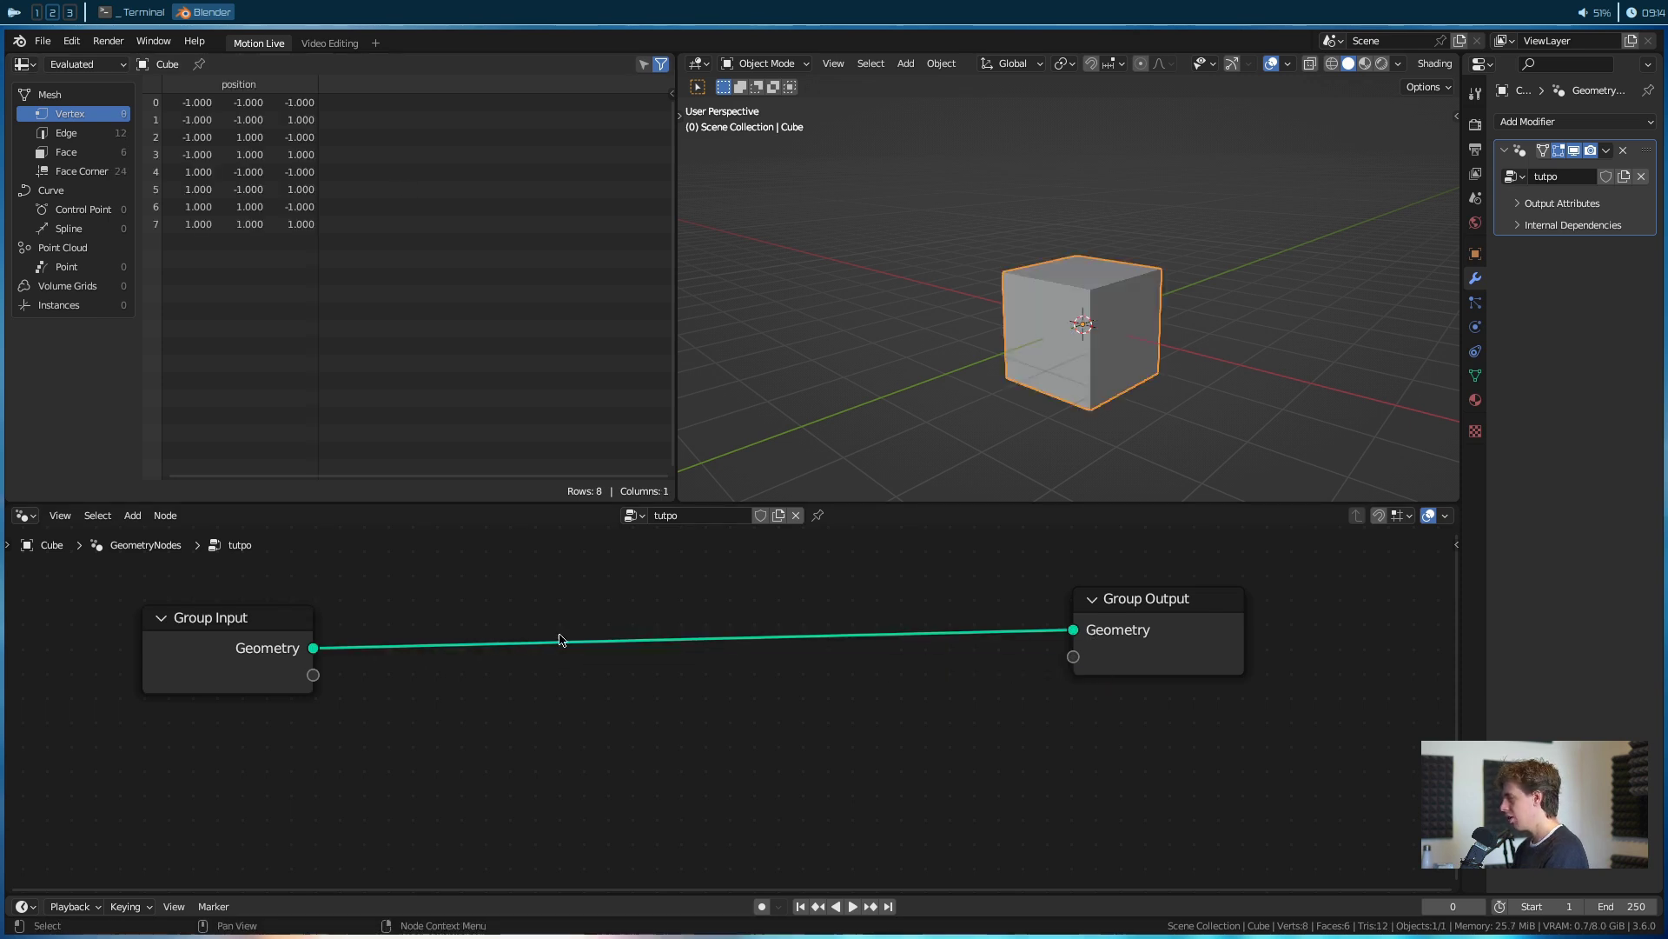
{"action": "left_click_drag", "start_coordinate": [263, 664], "coordinate": [267, 658]}
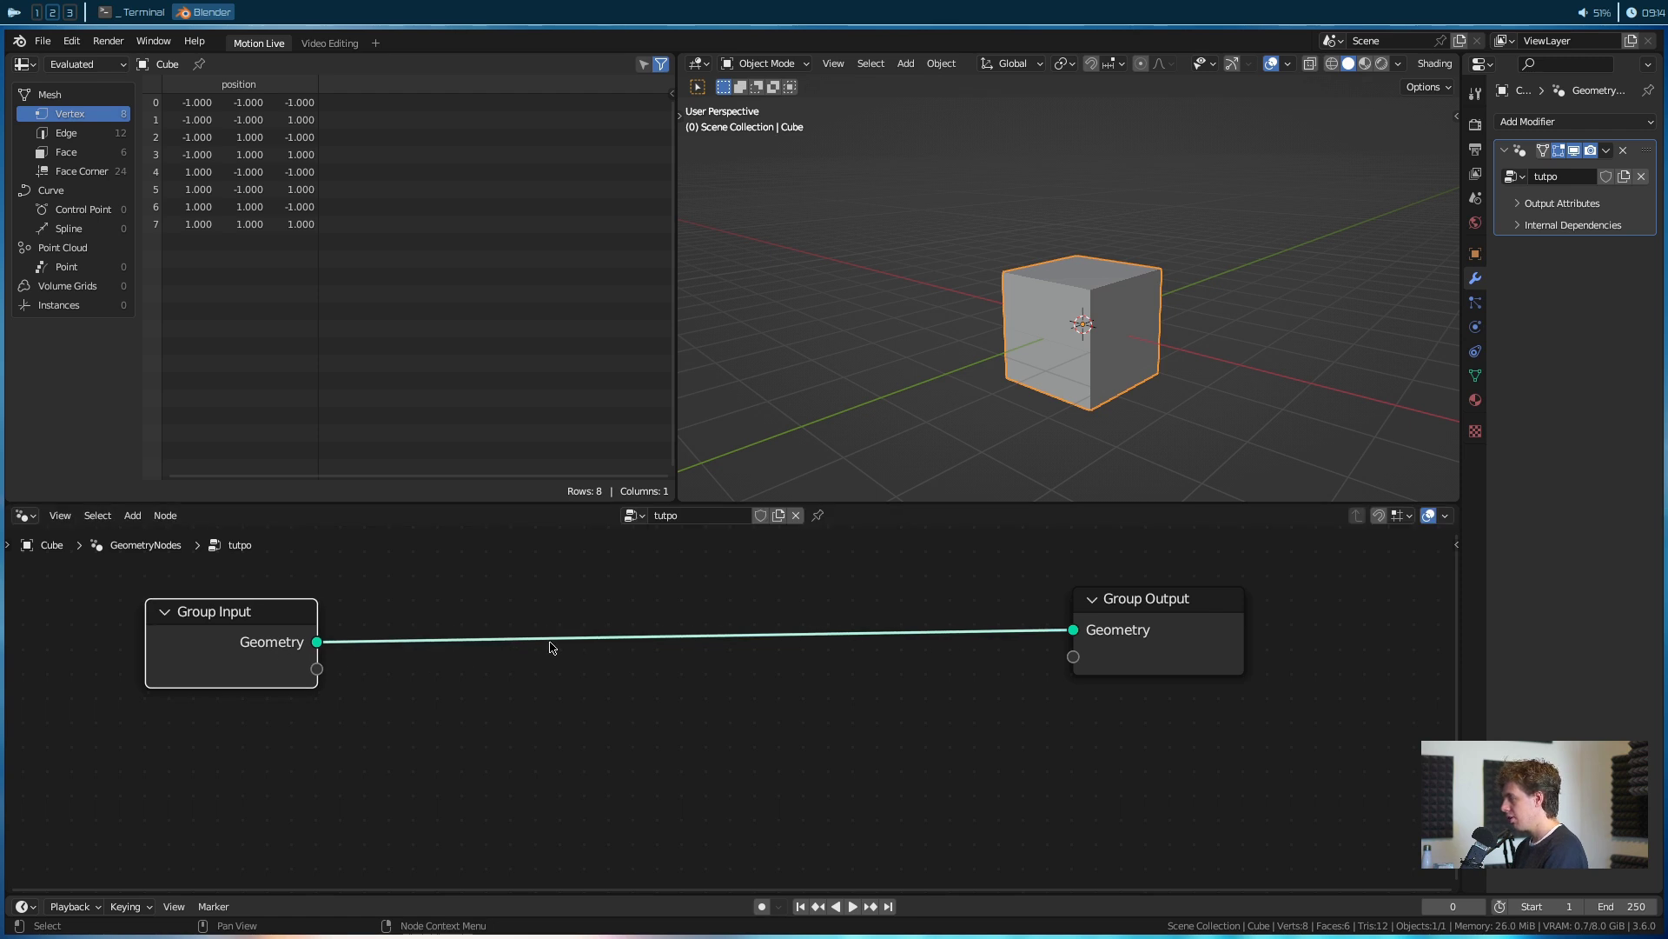
{"action": "left_click", "coordinate": [290, 653], "text": "ctrl+shift"}
{"action": "left_click_drag", "start_coordinate": [463, 647], "coordinate": [1134, 708]}
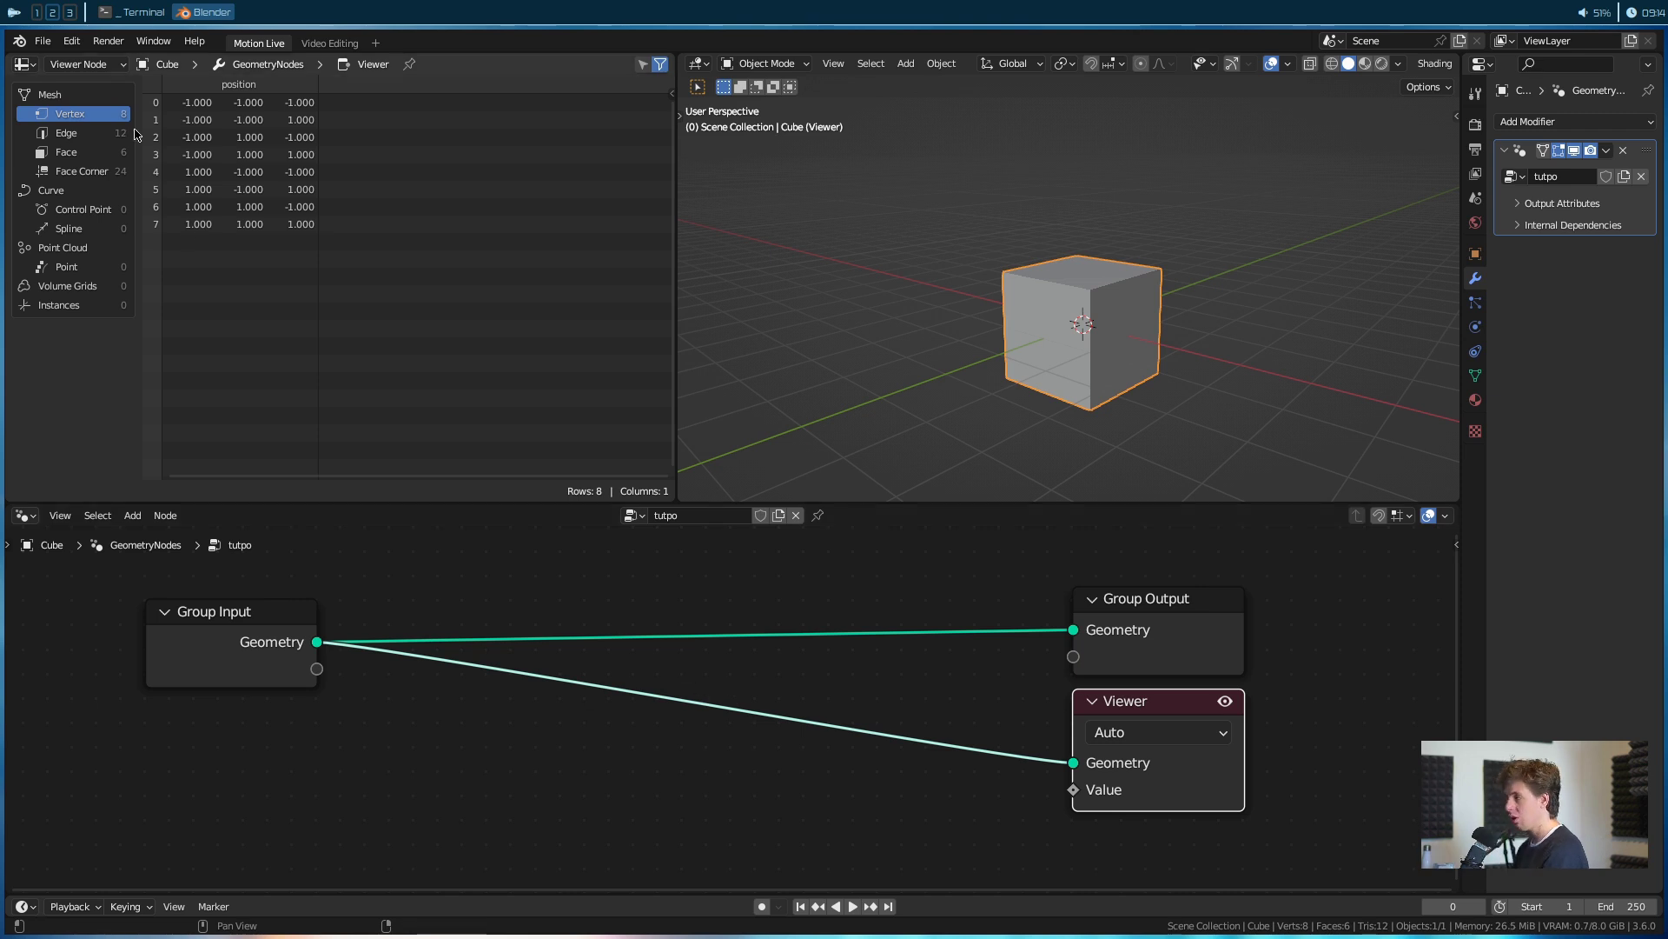
Step: Search the add-on preferences for "node" to check that Node Wrangler is enabled, and close the preferences
{"action": "left_click", "coordinate": [68, 43]}
{"action": "left_click", "coordinate": [114, 307]}
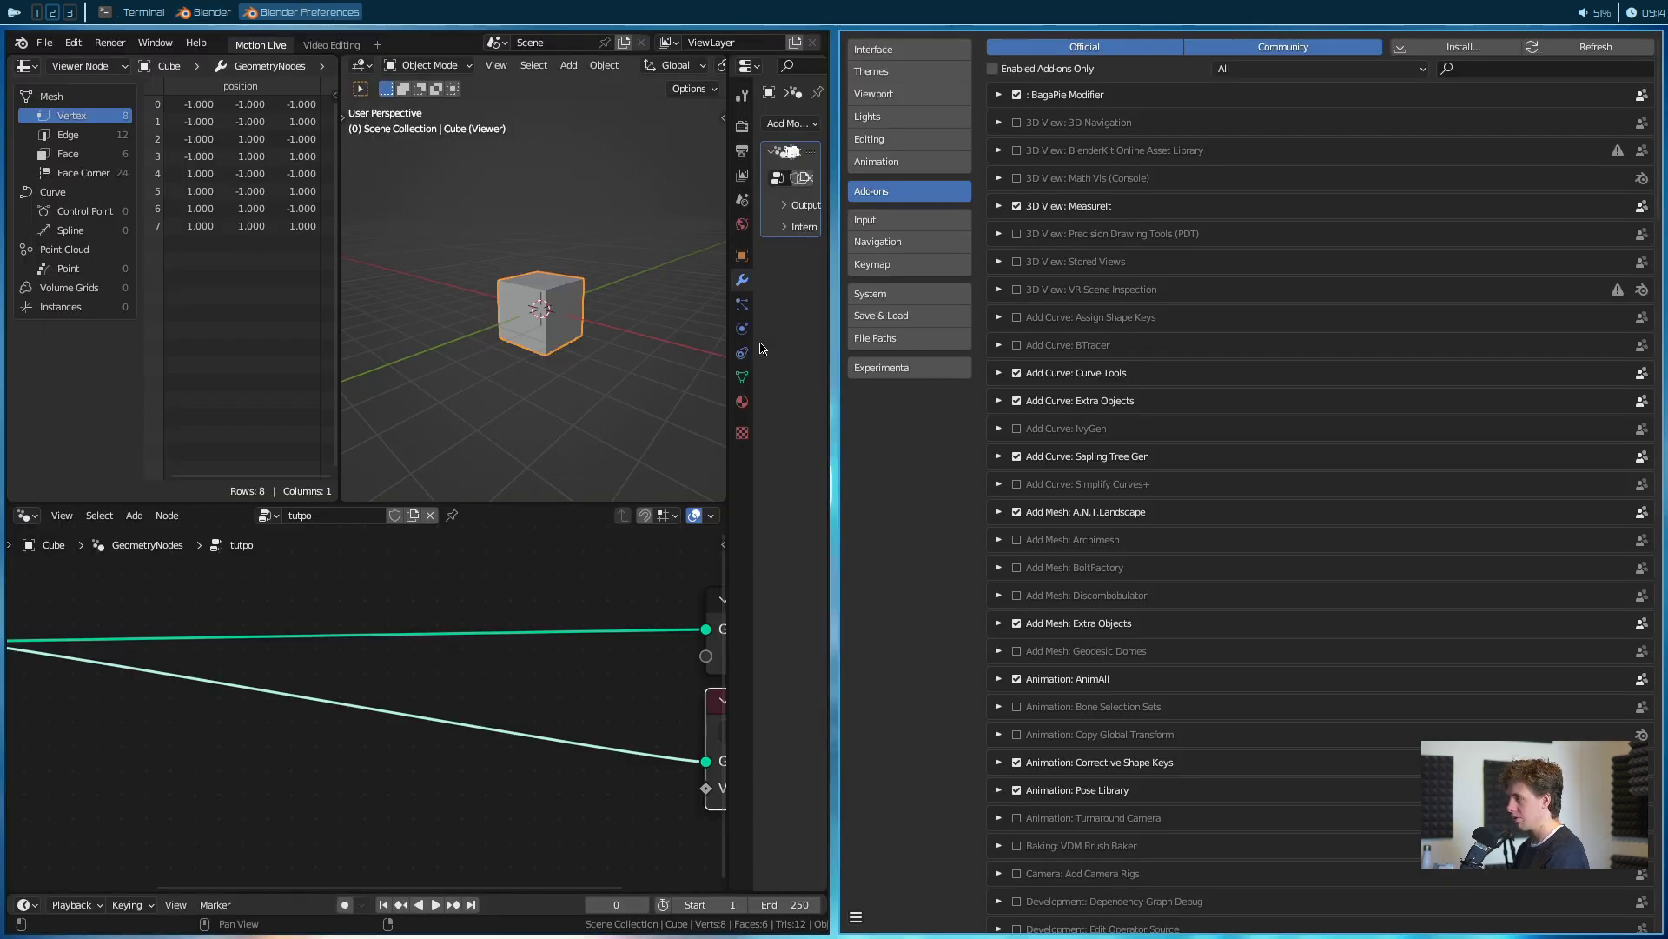
{"action": "left_click", "coordinate": [1508, 73]}
{"action": "type", "text": "node"}
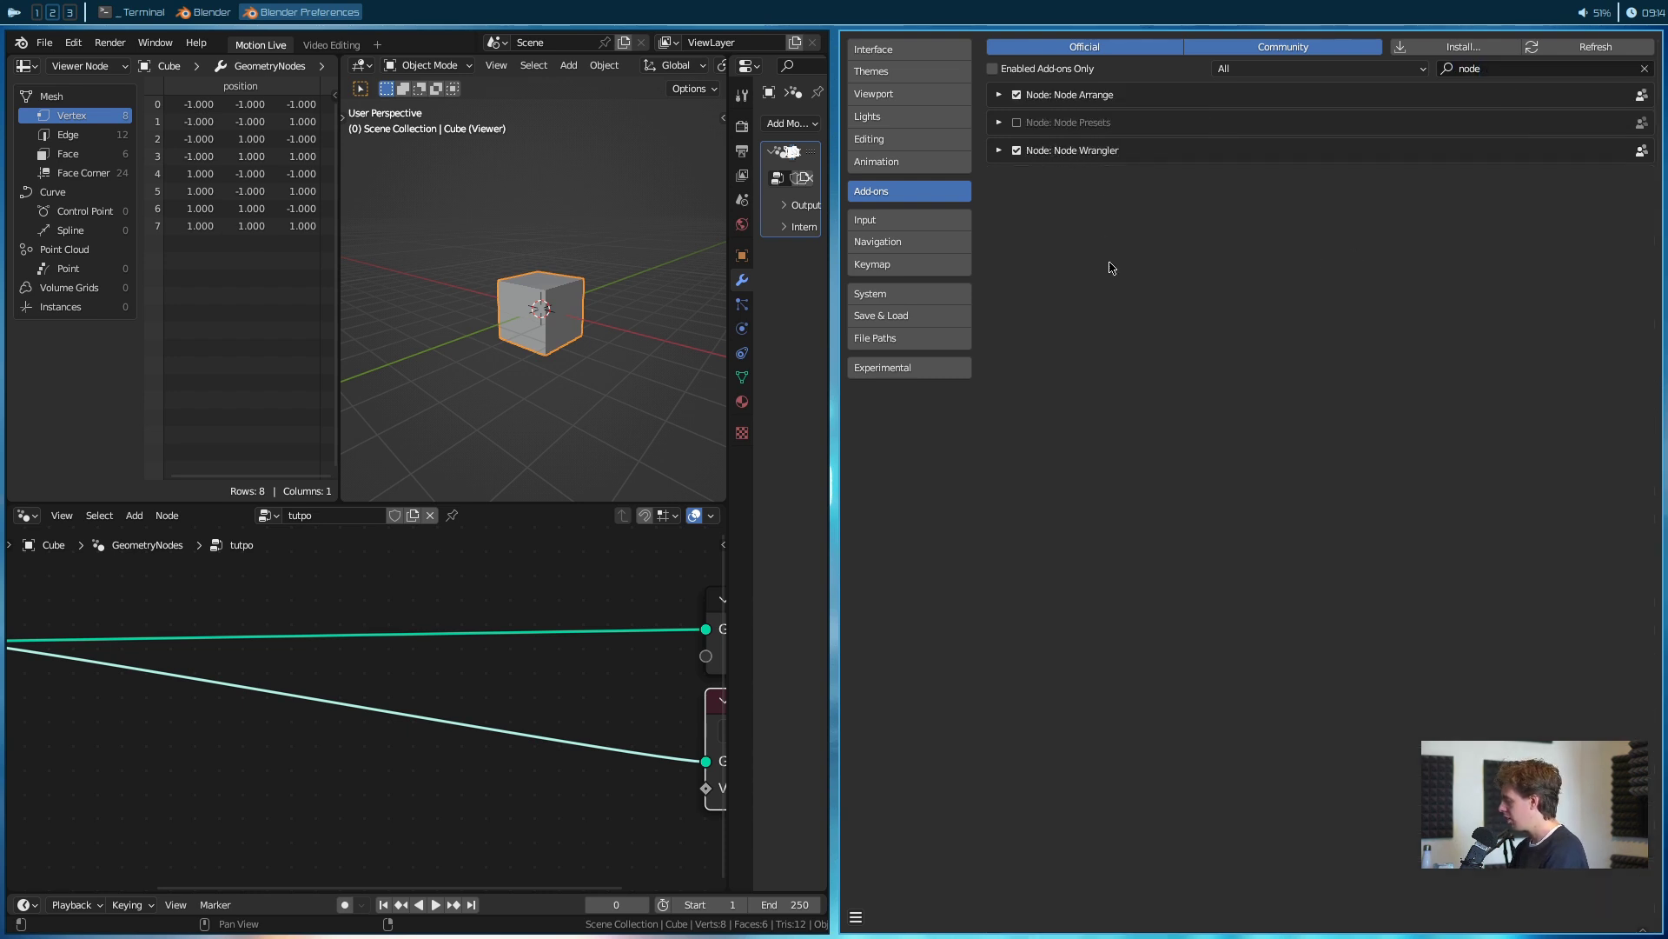
{"action": "key", "text": "super+q"}
Step: Preview Group Input through the Viewer, inspect the Viewer's domain options, and toggle the Viewer off and on
{"action": "left_click", "coordinate": [196, 667], "text": "ctrl+shift"}
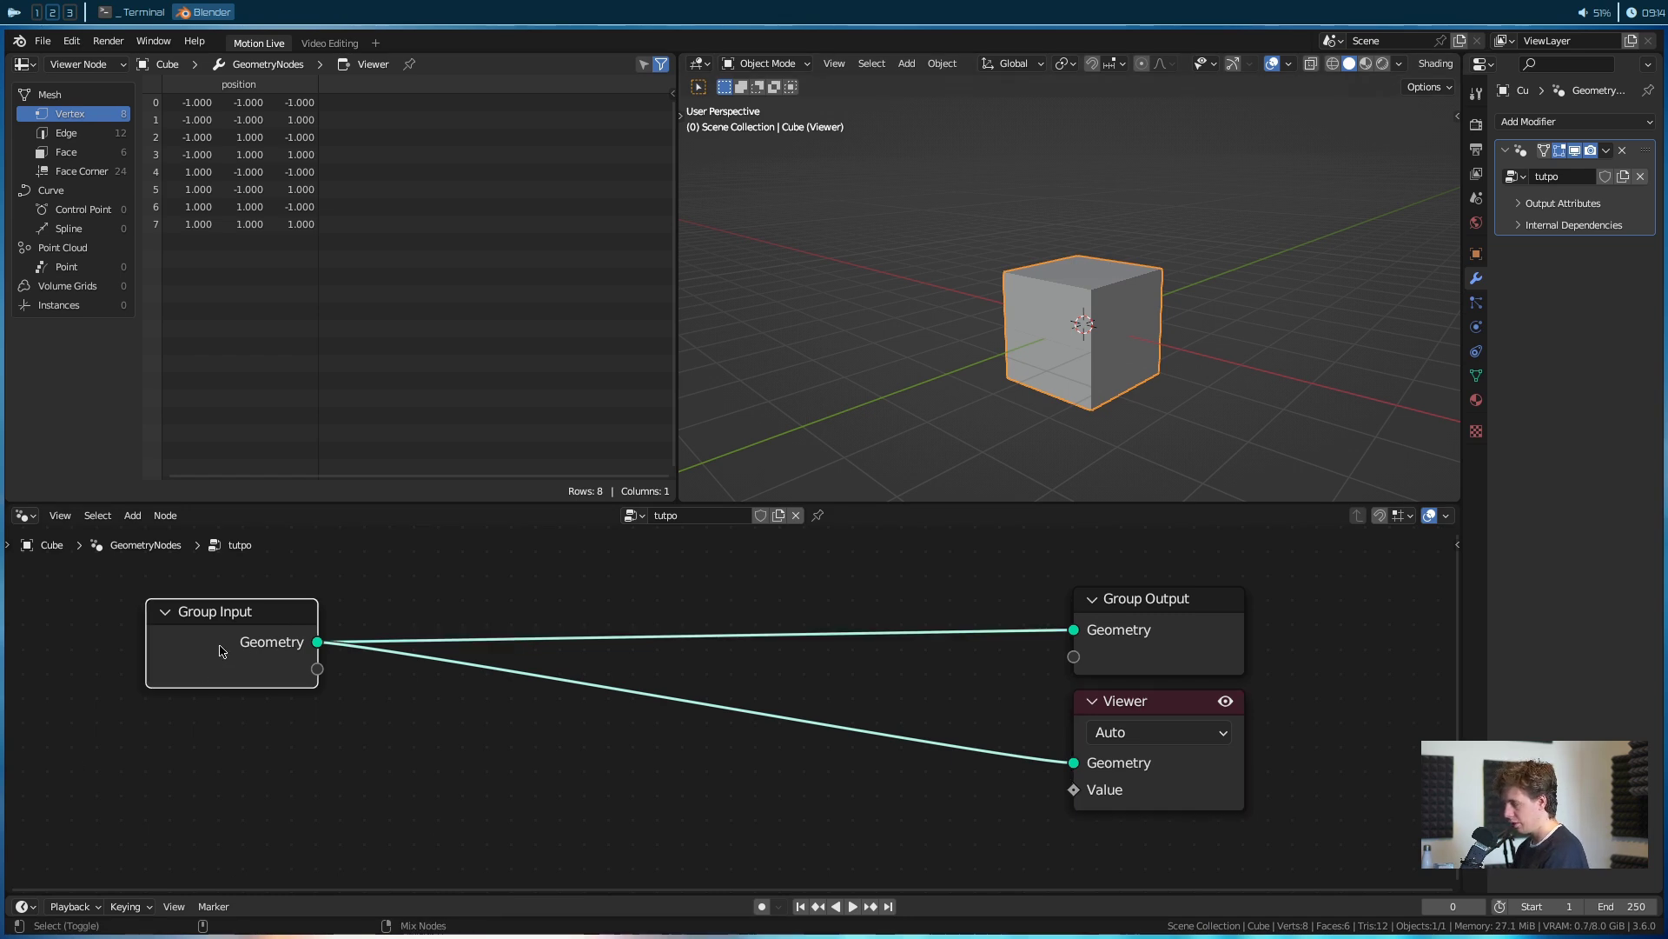
{"action": "left_click", "coordinate": [1137, 726]}
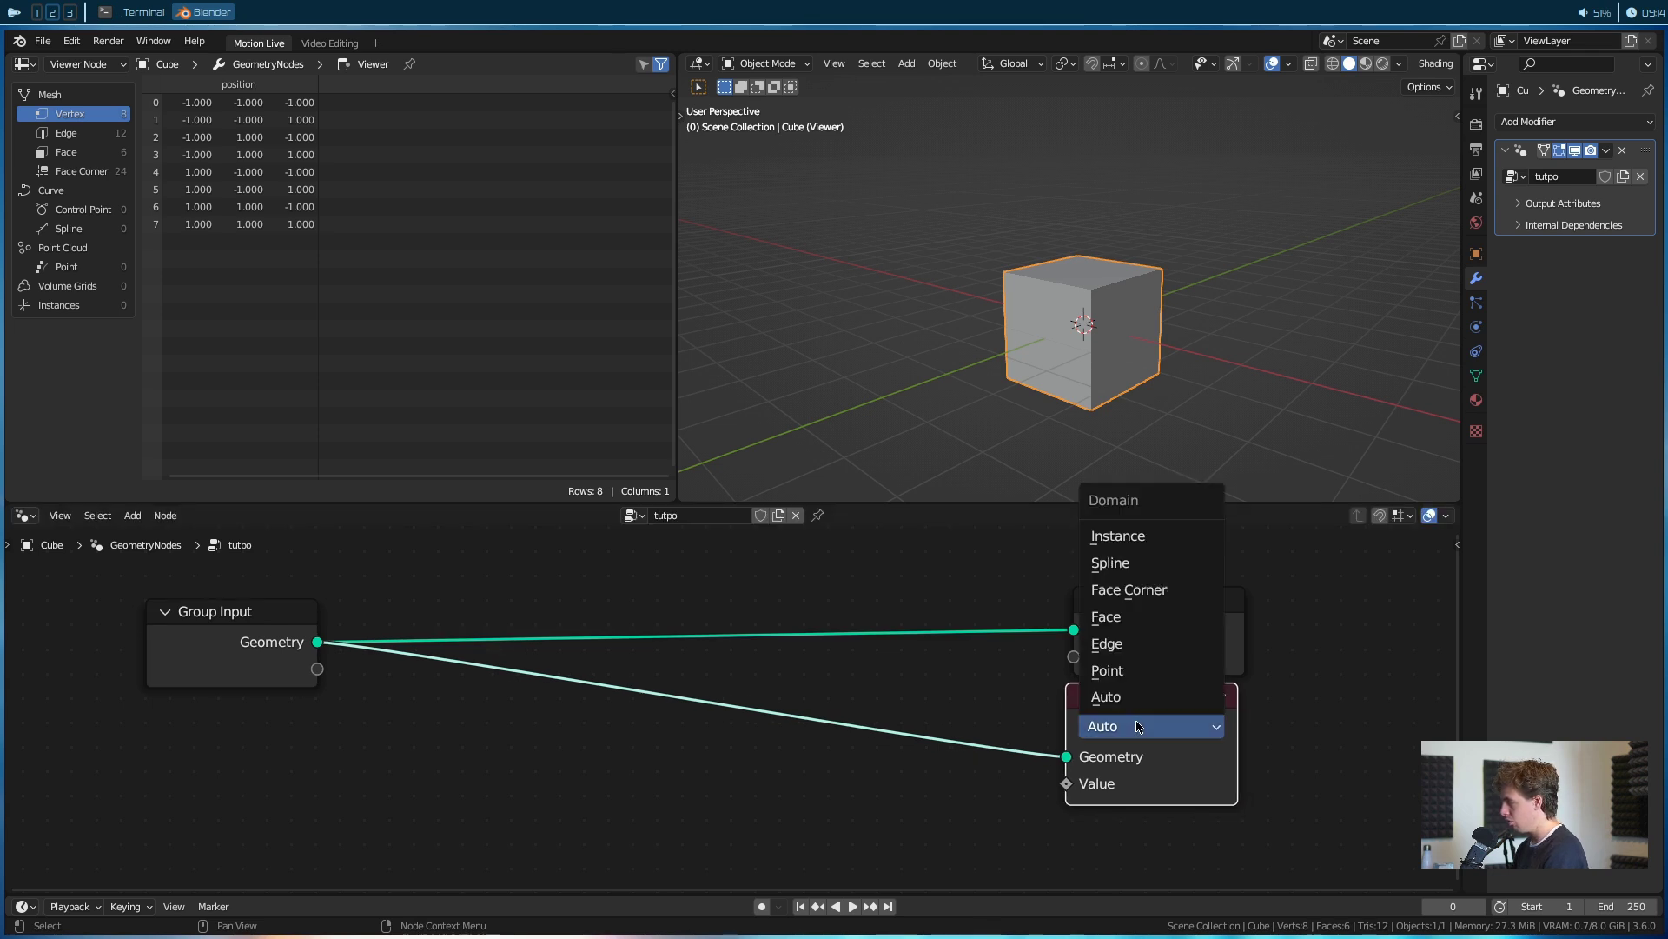
{"action": "left_click", "coordinate": [1137, 726]}
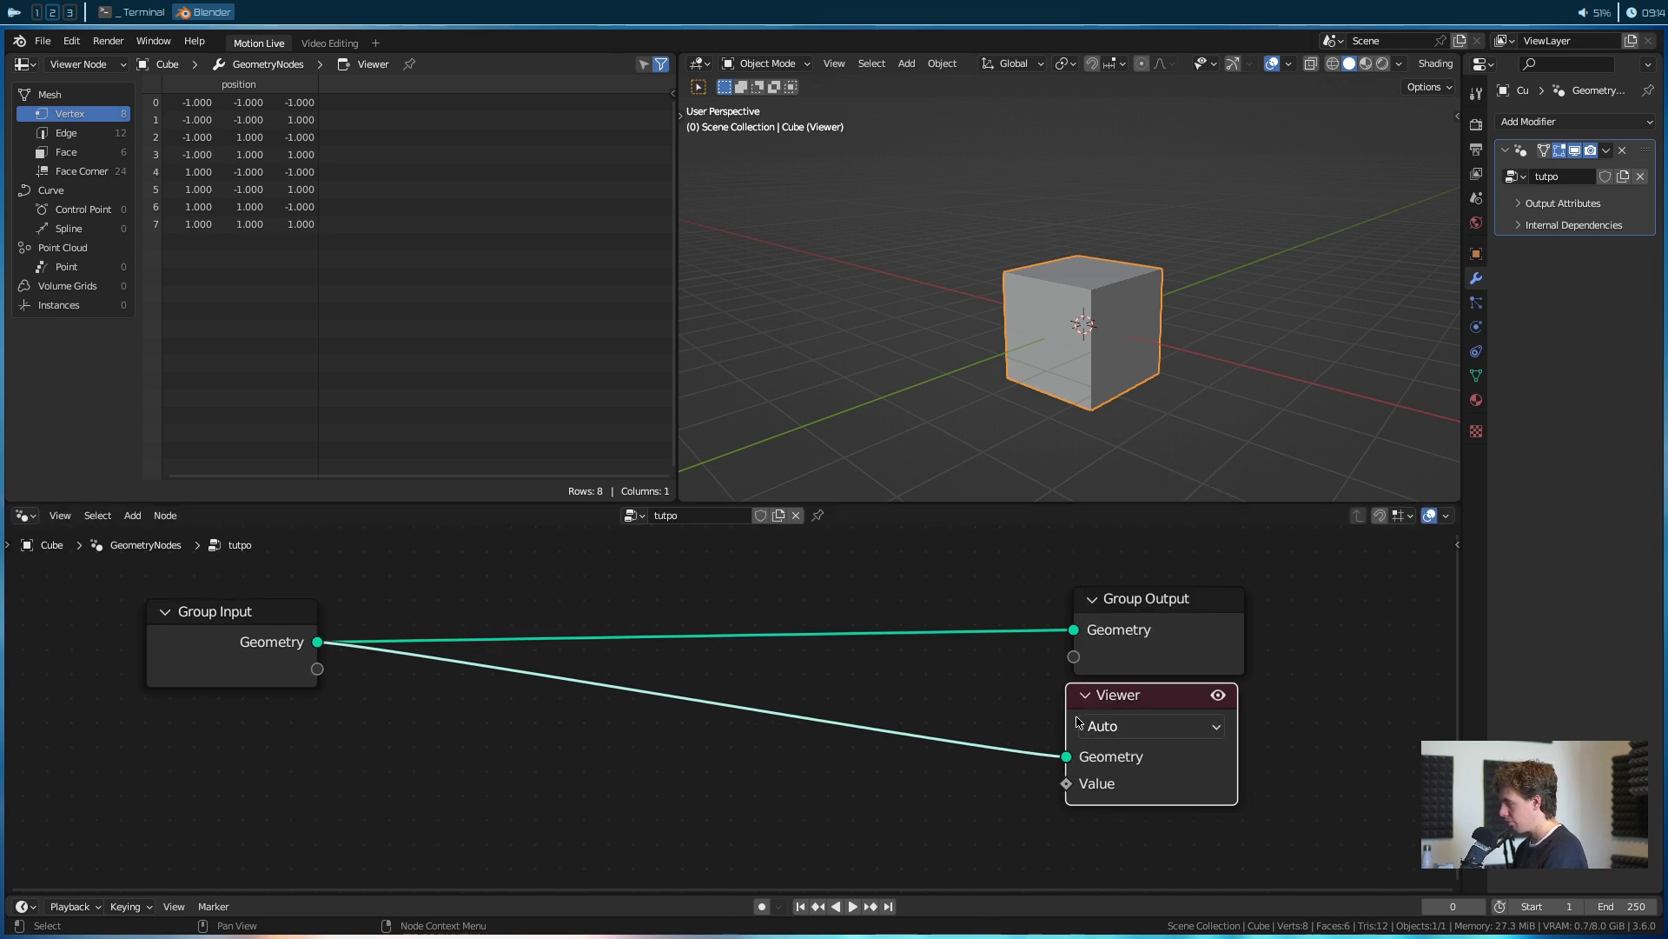
{"action": "left_click", "coordinate": [1218, 696]}
{"action": "left_click", "coordinate": [1219, 696]}
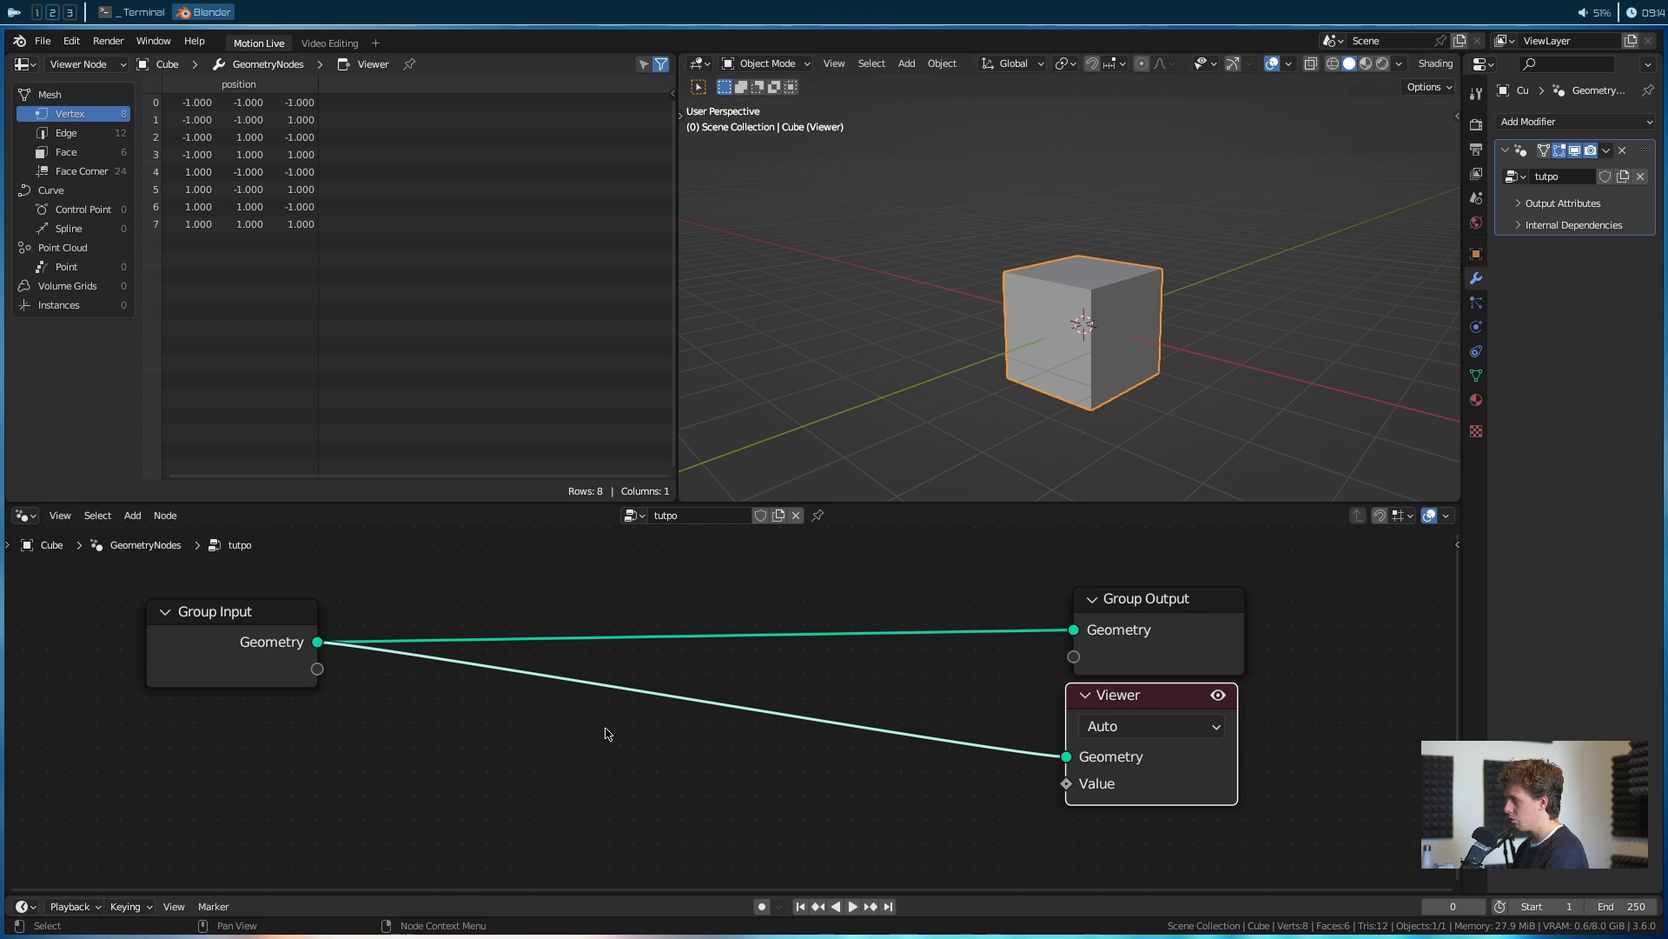
Step: Cut the Geometry link between Group Input and Group Output, keeping the Viewer linked, and reposition Group Input
{"action": "middle_click_drag", "start_coordinate": [606, 730], "coordinate": [808, 682]}
{"action": "left_click_drag", "start_coordinate": [419, 596], "coordinate": [379, 594]}
{"action": "right_click_drag", "start_coordinate": [1017, 625], "coordinate": [1001, 565], "text": "ctrl"}
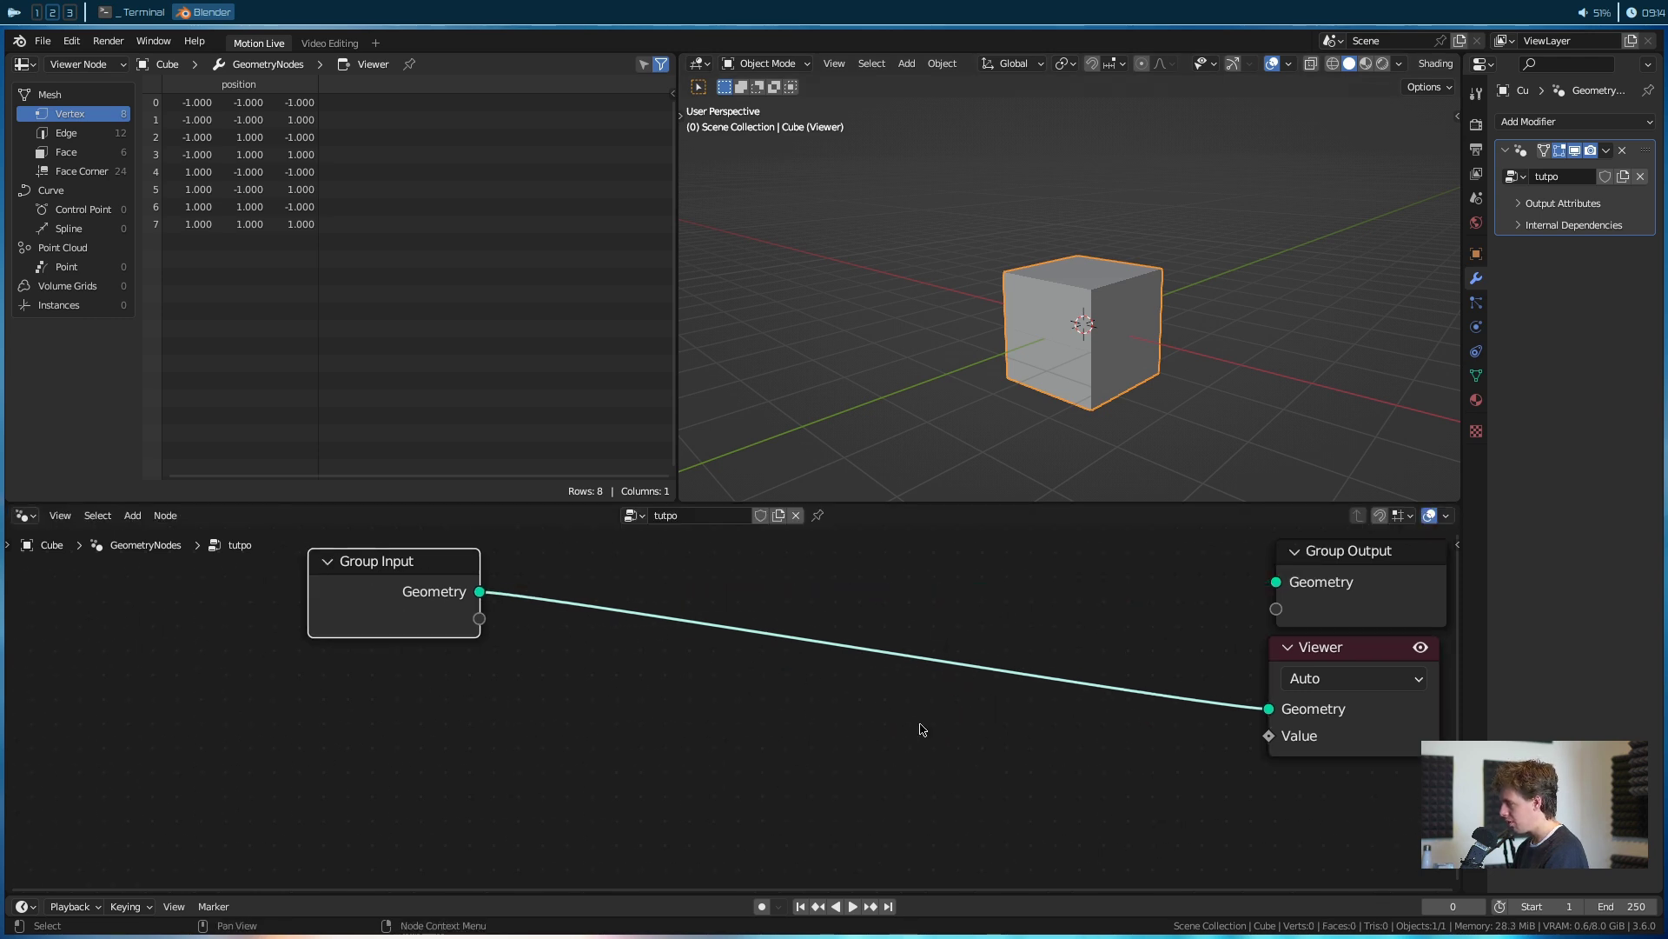
{"action": "left_click_drag", "start_coordinate": [408, 574], "coordinate": [372, 613]}
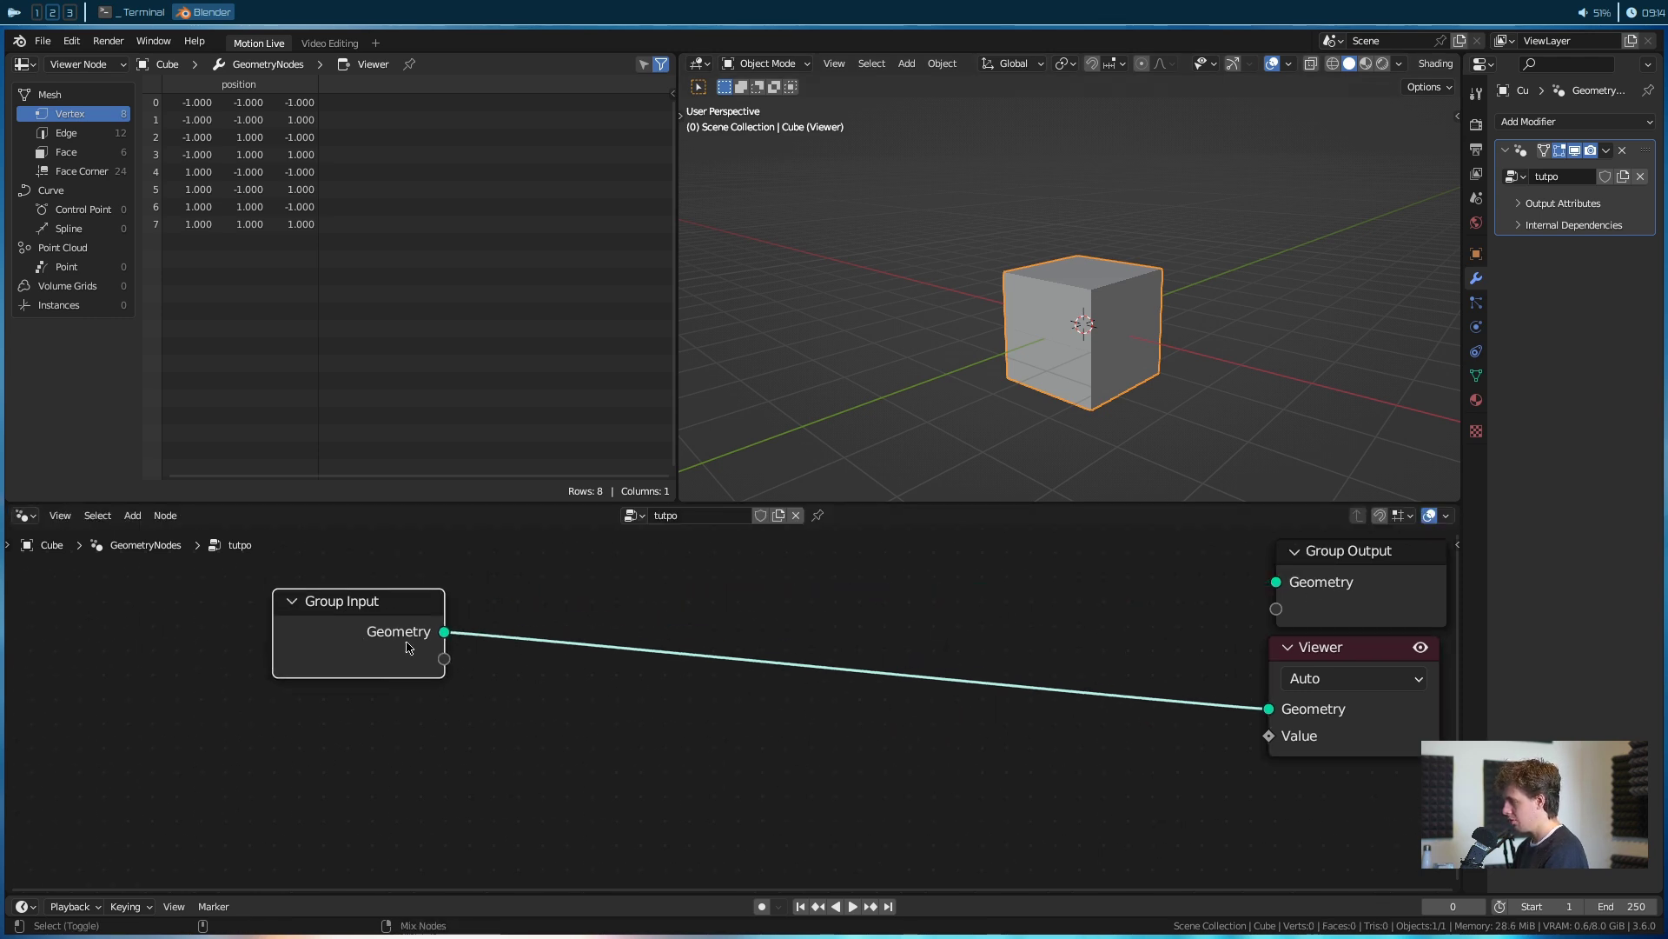
{"action": "middle_click_drag", "start_coordinate": [1218, 652], "coordinate": [1003, 661]}
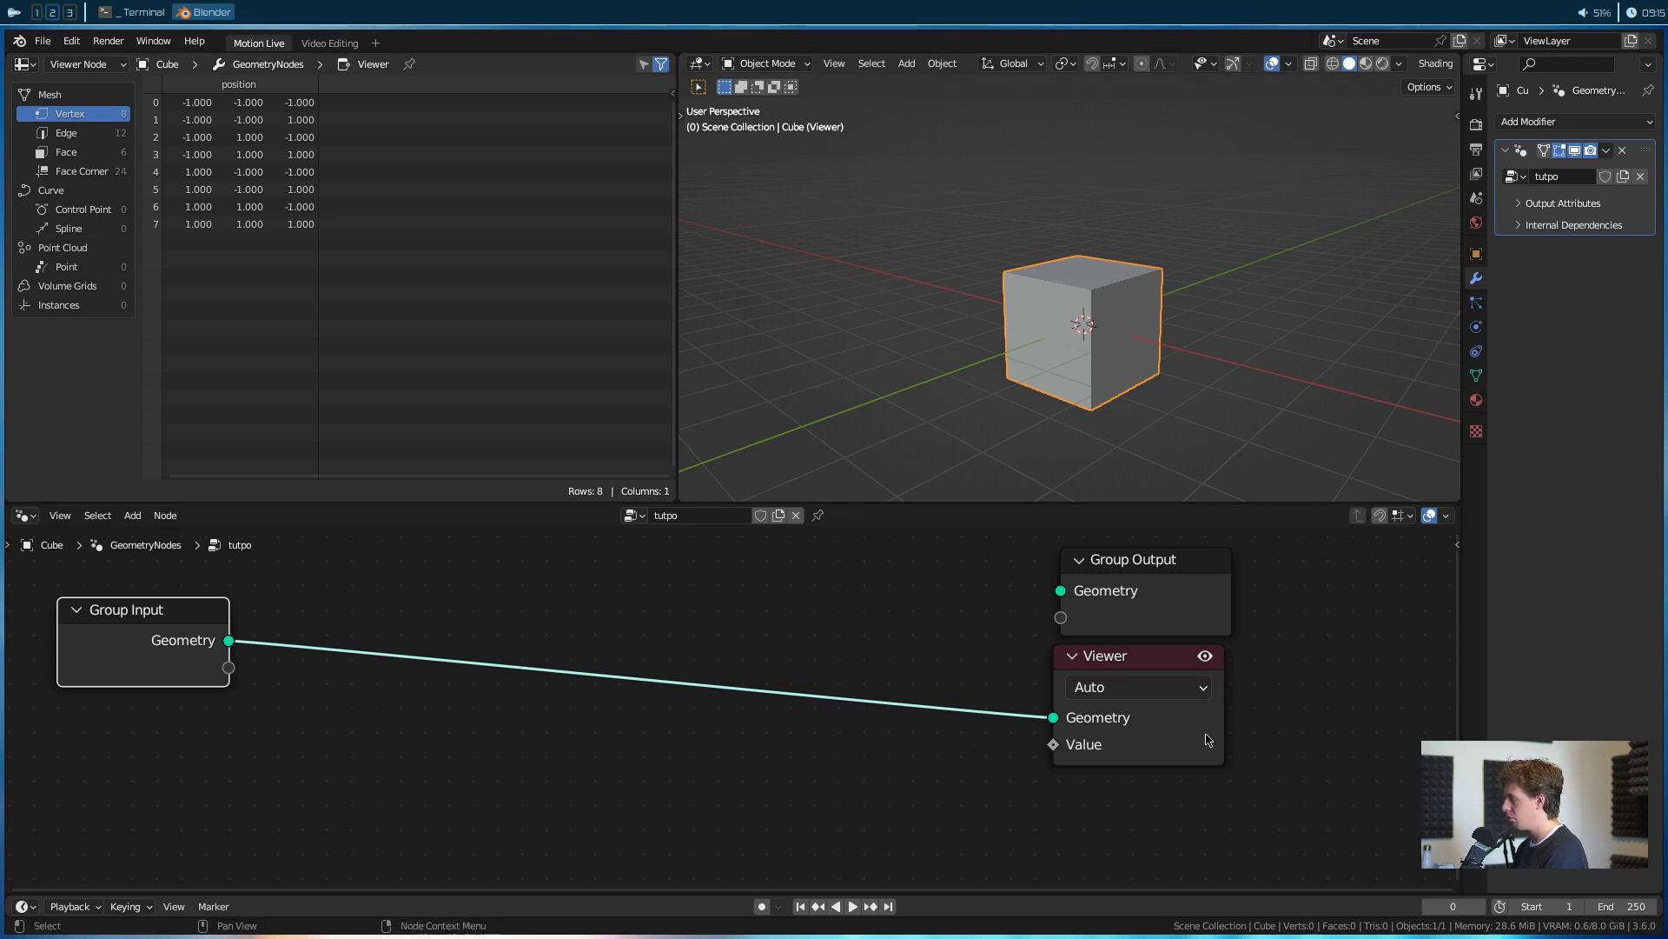
Step: Toggle the Viewer node on and off repeatedly to compare the previewed geometry with the group's actual output
{"action": "left_click", "coordinate": [1205, 657]}
{"action": "left_click", "coordinate": [1205, 657]}
{"action": "left_click", "coordinate": [1205, 657]}
{"action": "left_click", "coordinate": [1206, 657]}
{"action": "left_click", "coordinate": [1206, 657]}
{"action": "left_click", "coordinate": [1205, 657]}
{"action": "left_click", "coordinate": [1205, 657]}
{"action": "left_click", "coordinate": [1205, 657]}
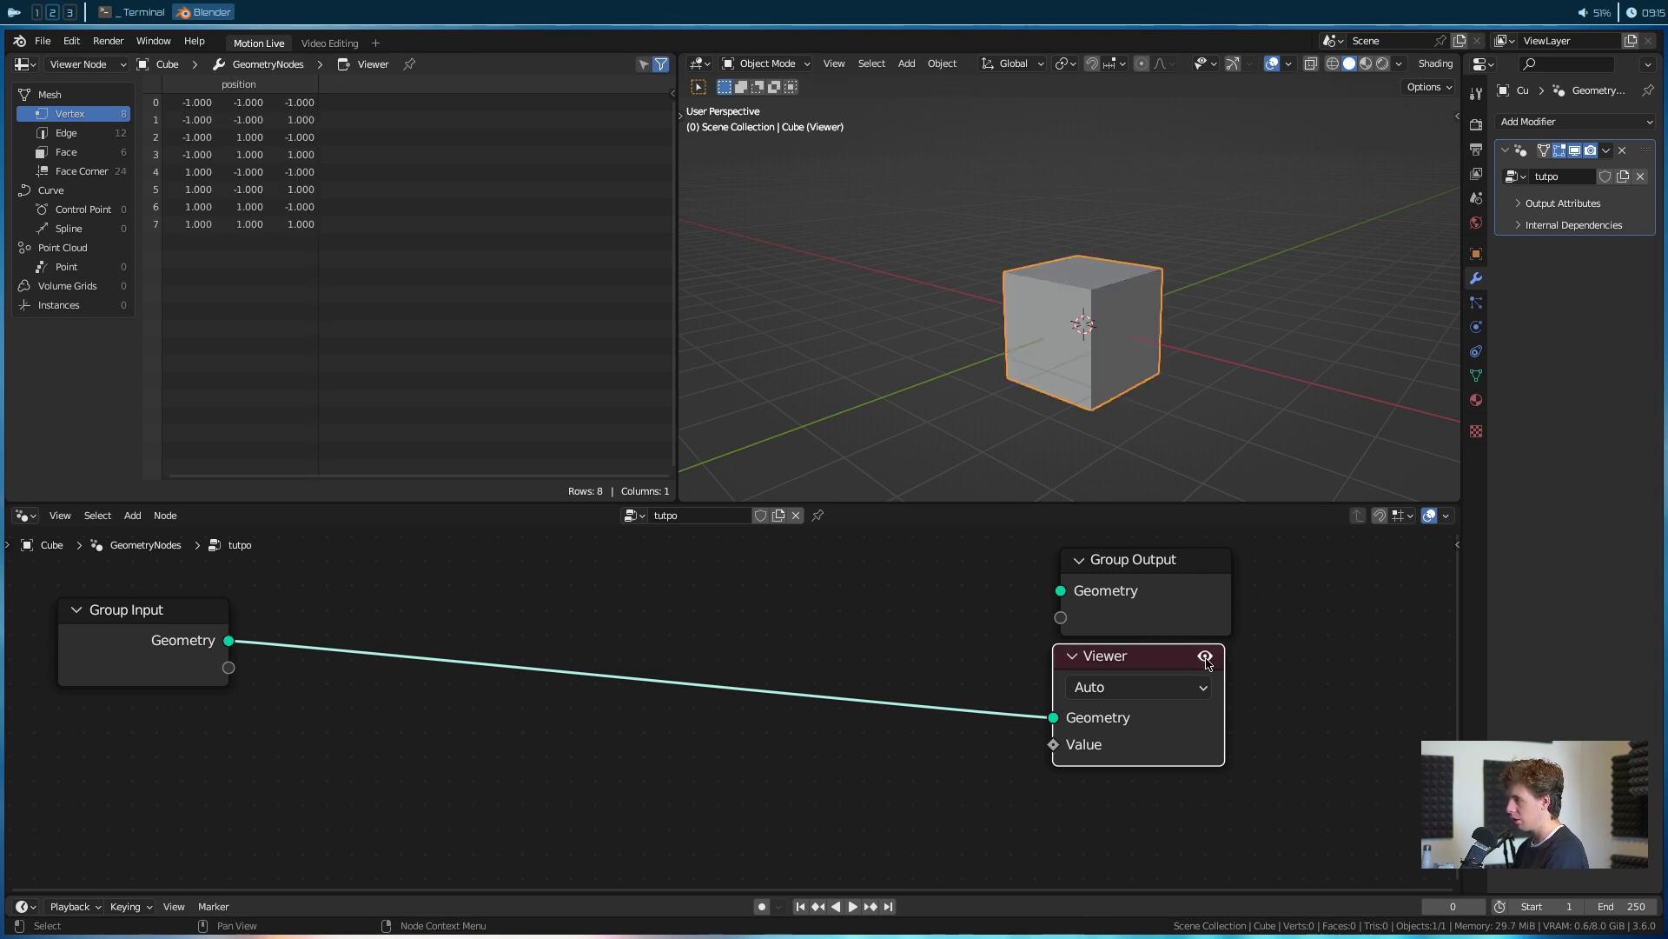
Step: Relink Group Input's Geometry to Group Output and delete the Viewer node
{"action": "left_click_drag", "start_coordinate": [229, 641], "coordinate": [1060, 590]}
{"action": "left_click", "coordinate": [1216, 657]}
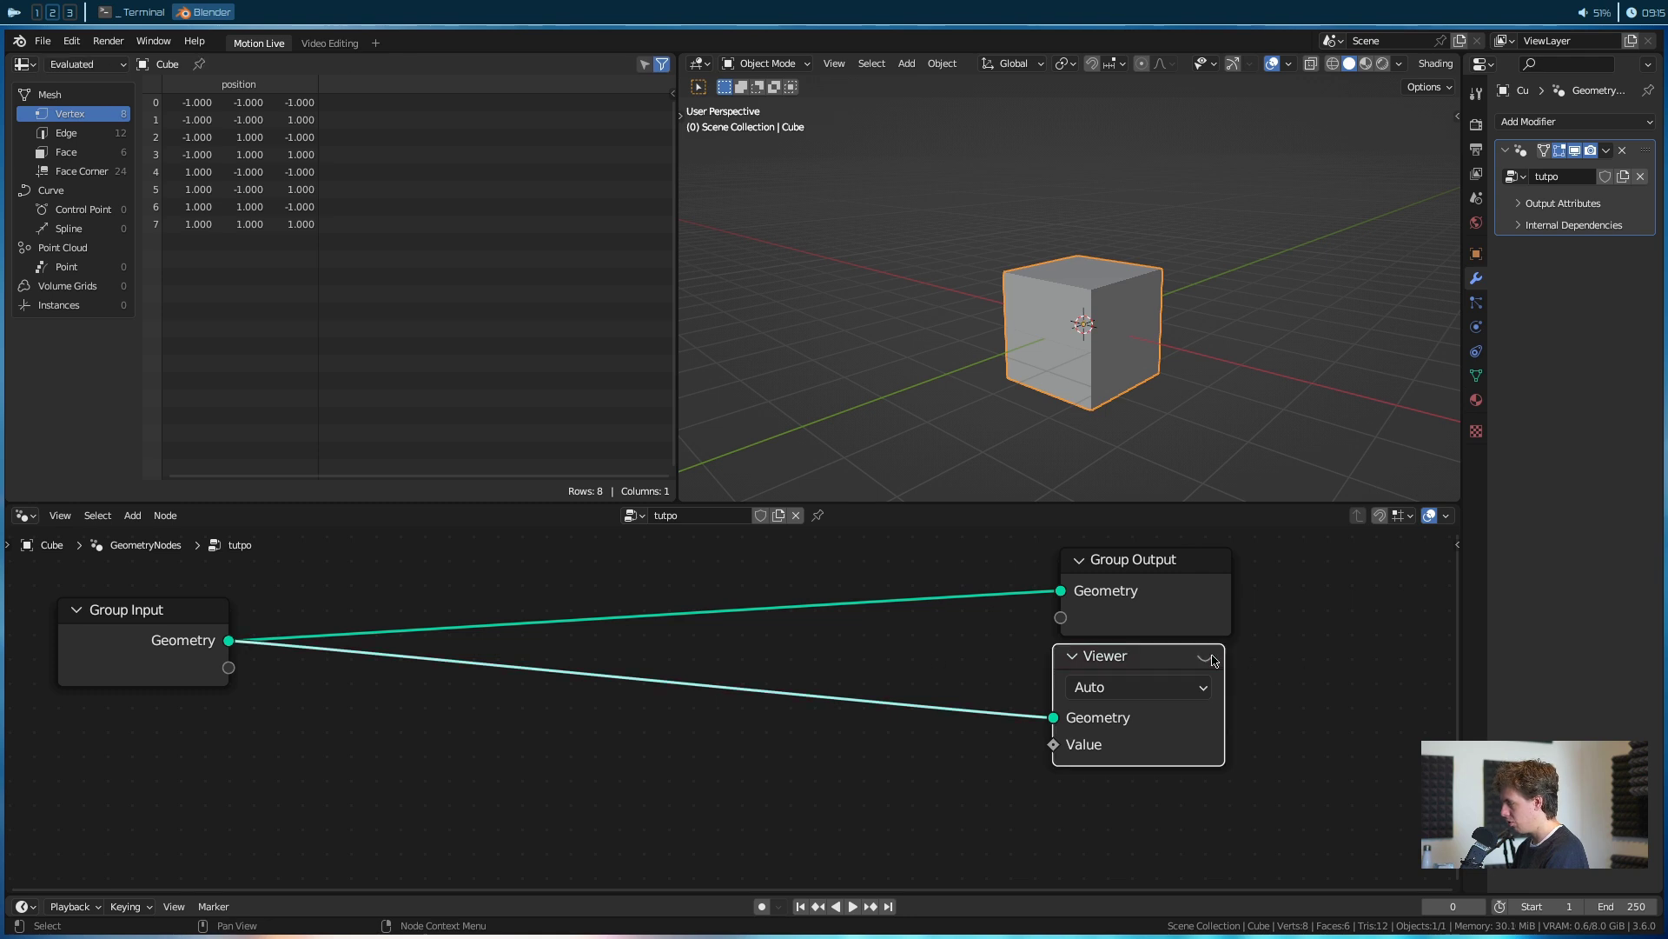
{"action": "left_click_drag", "start_coordinate": [1191, 667], "coordinate": [1173, 698]}
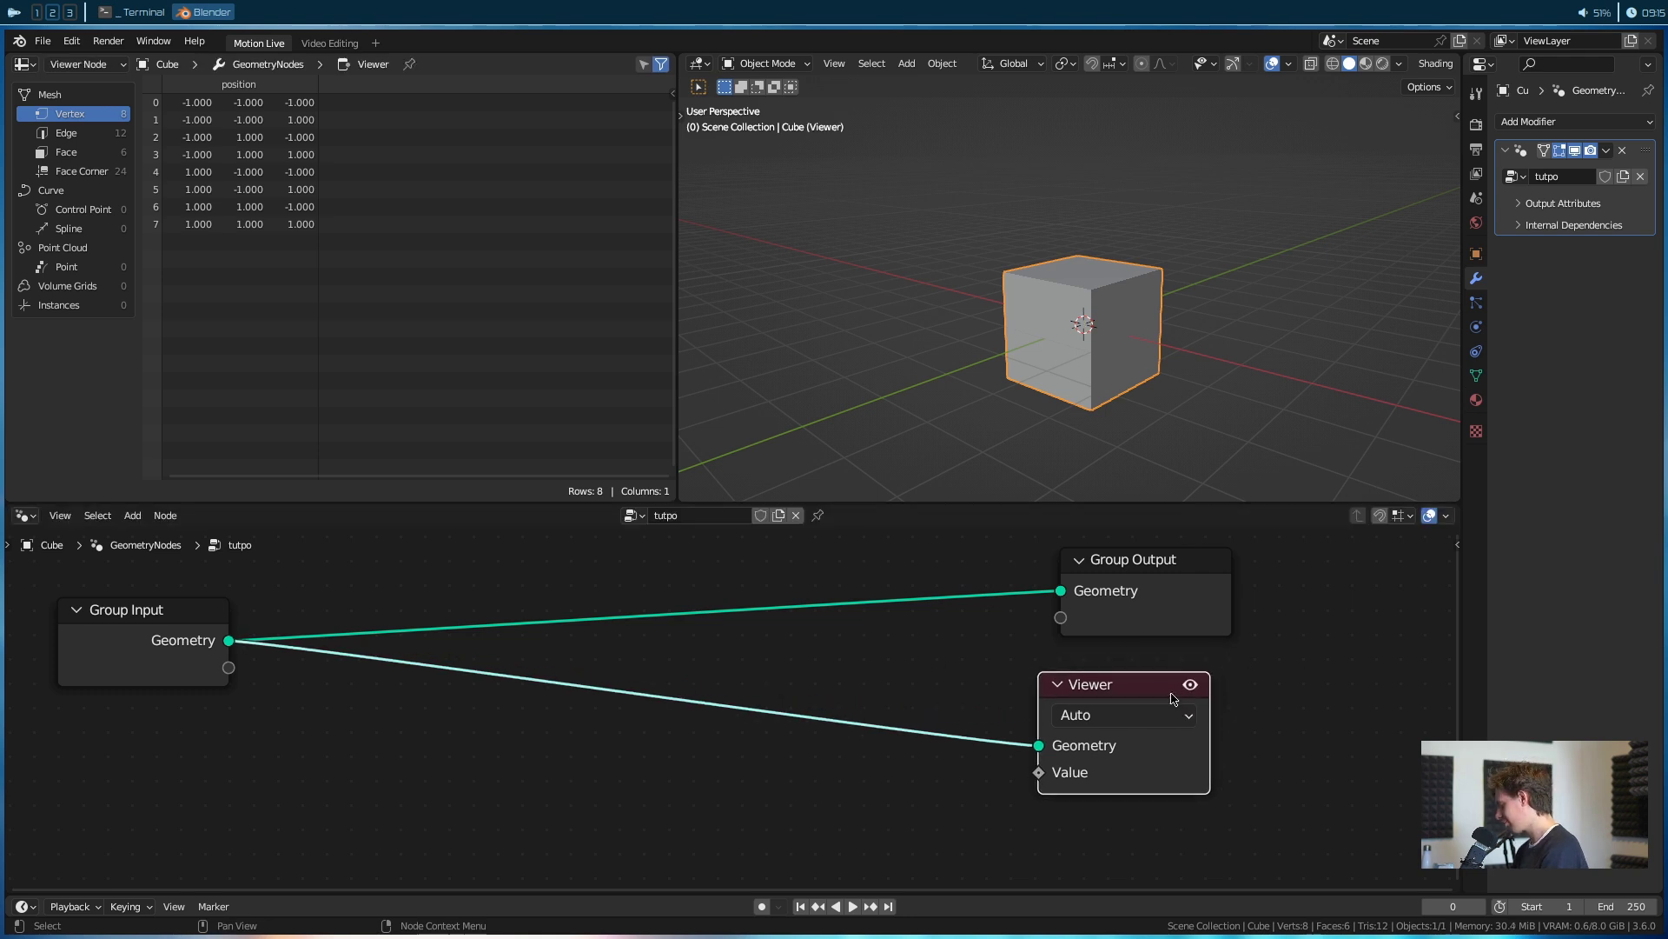
{"action": "key", "text": "x"}
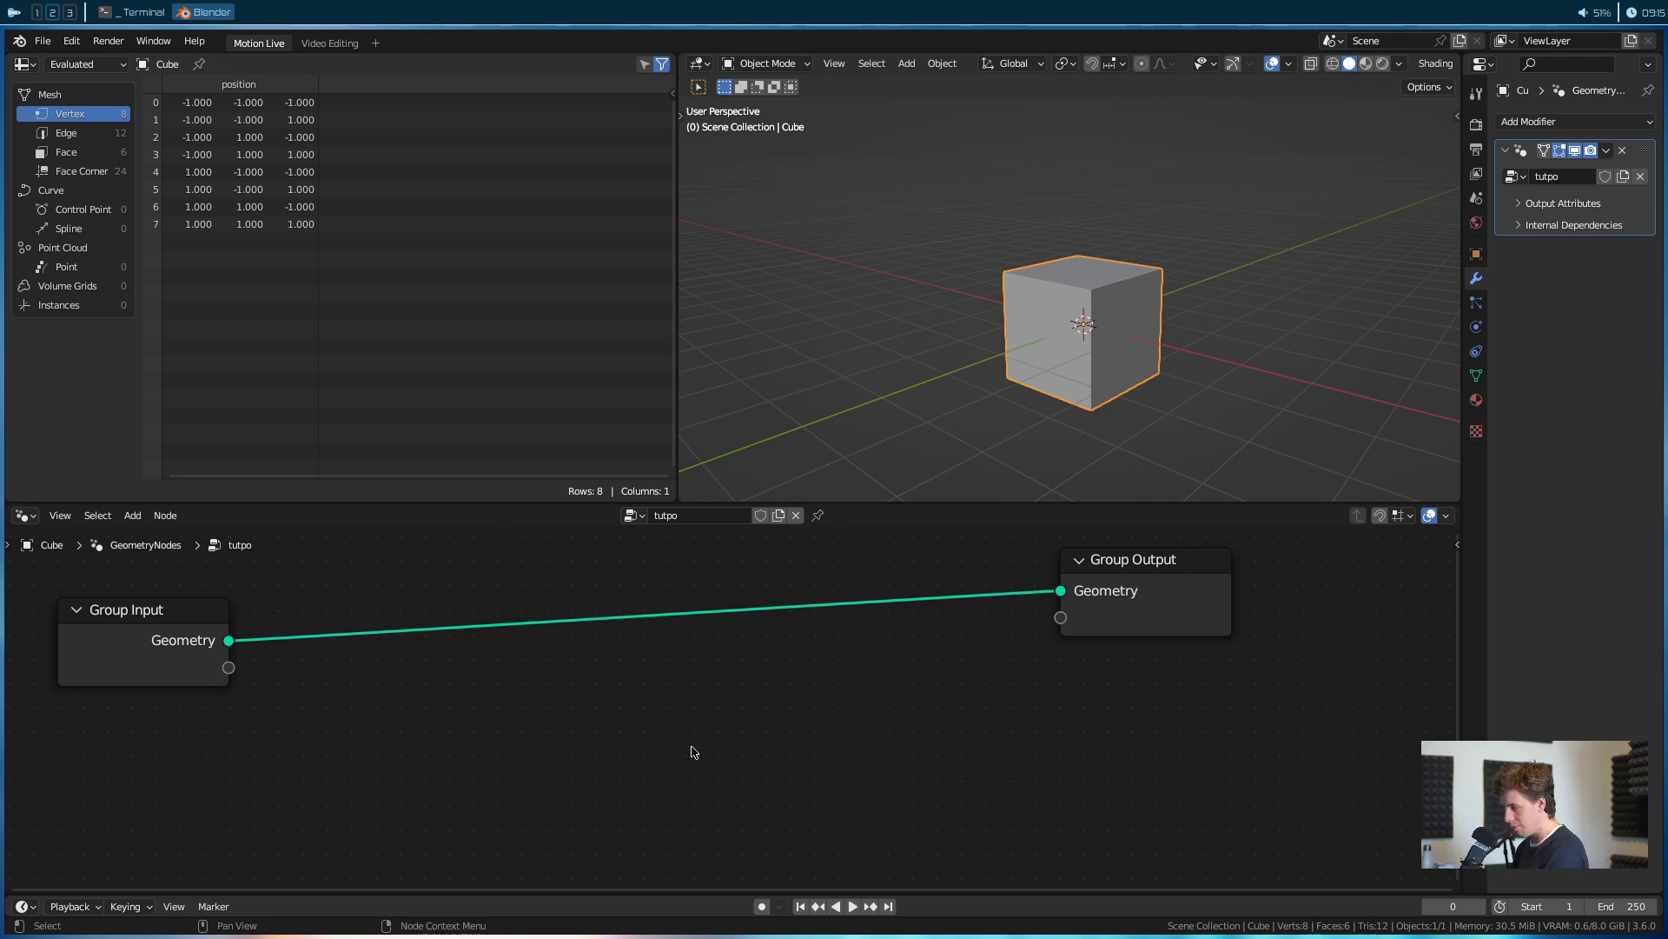
Step: Examine the categories of nodes that can be added, including Output, Utilities, Group and the Scene inputs
{"action": "middle_click_drag", "start_coordinate": [692, 748], "coordinate": [790, 805]}
{"action": "left_click_drag", "start_coordinate": [217, 678], "coordinate": [219, 594]}
{"action": "middle_click_drag", "start_coordinate": [317, 697], "coordinate": [301, 699]}
{"action": "key", "text": "shift+a"}
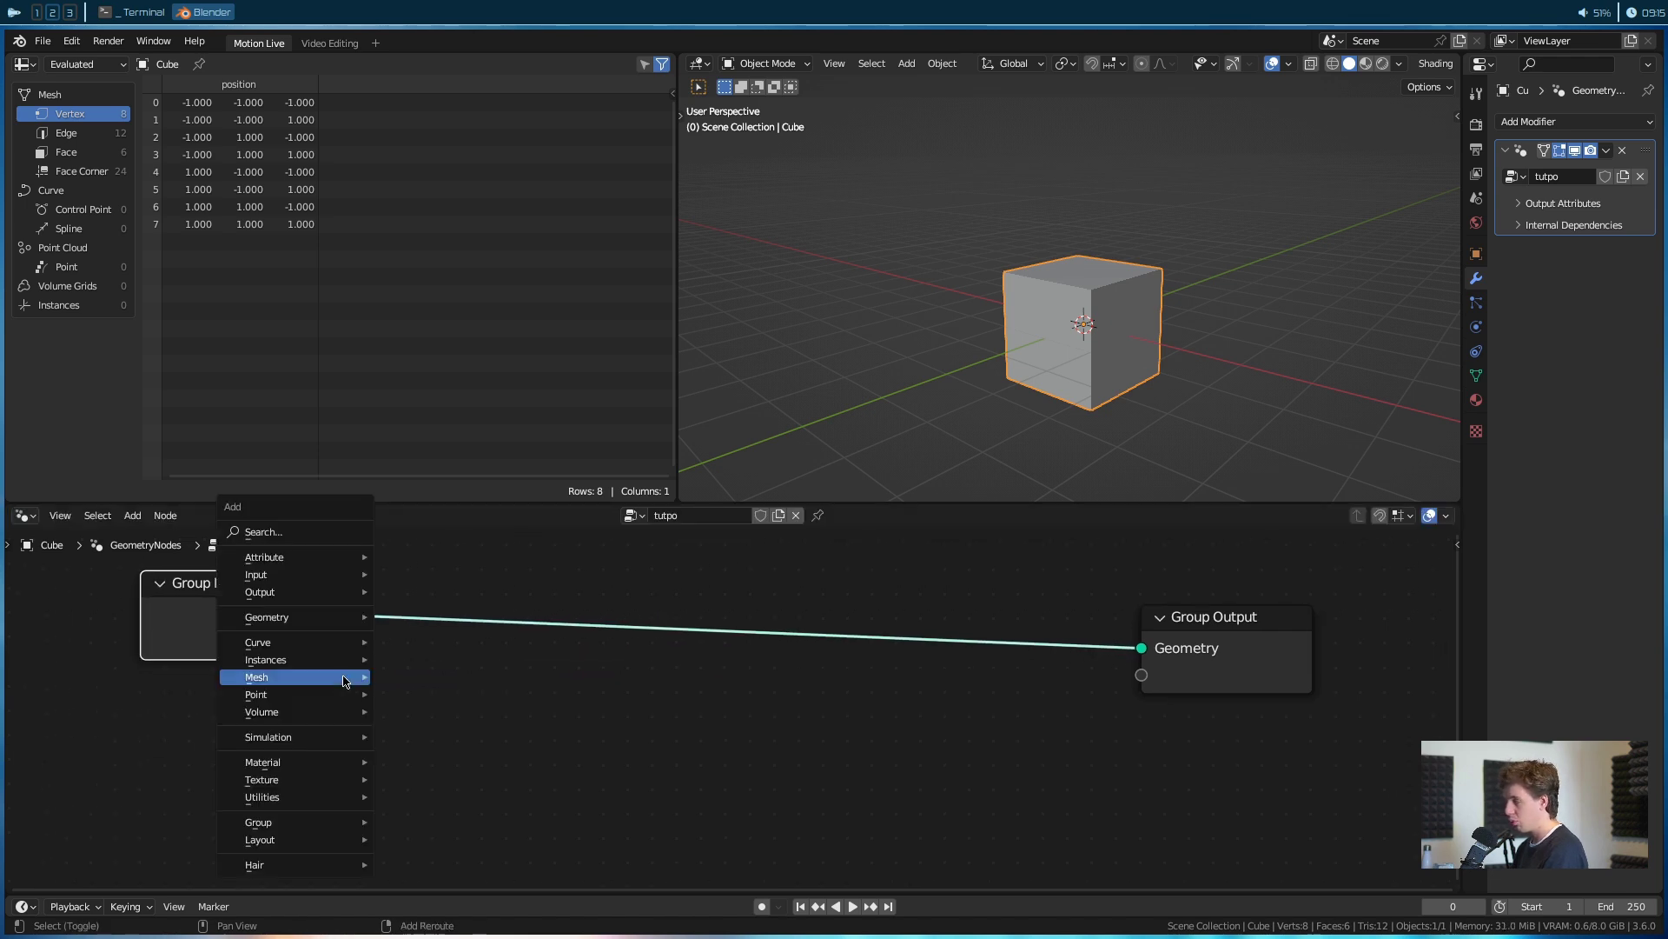
{"action": "mouse_move", "coordinate": [298, 591]}
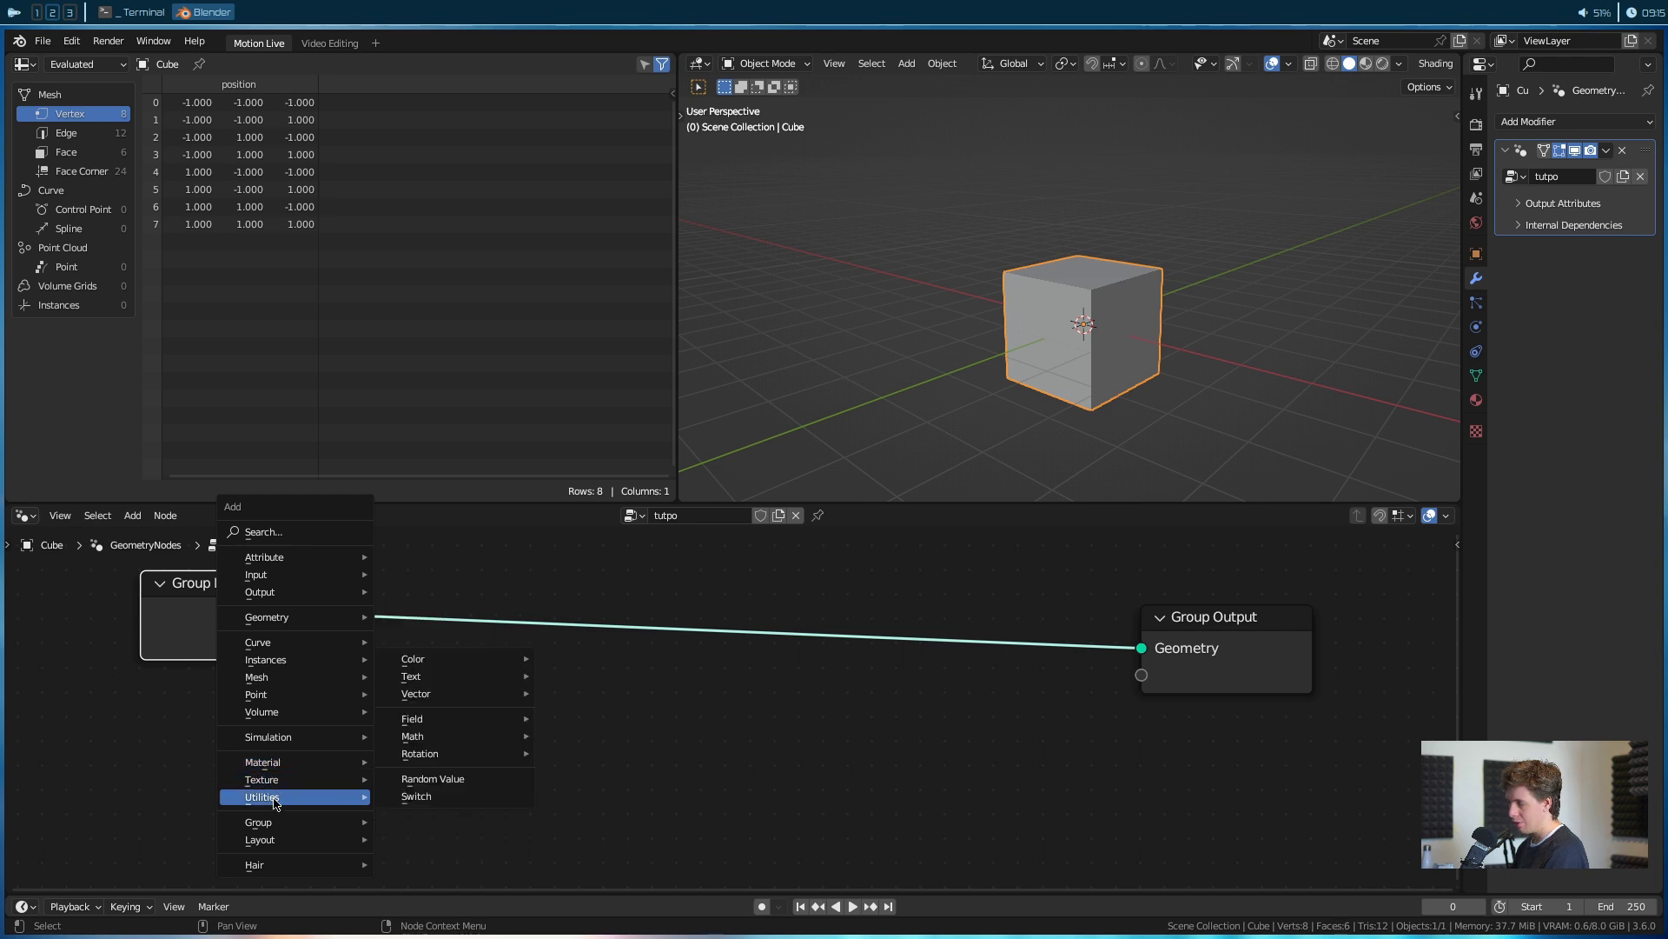
{"action": "mouse_move", "coordinate": [278, 824]}
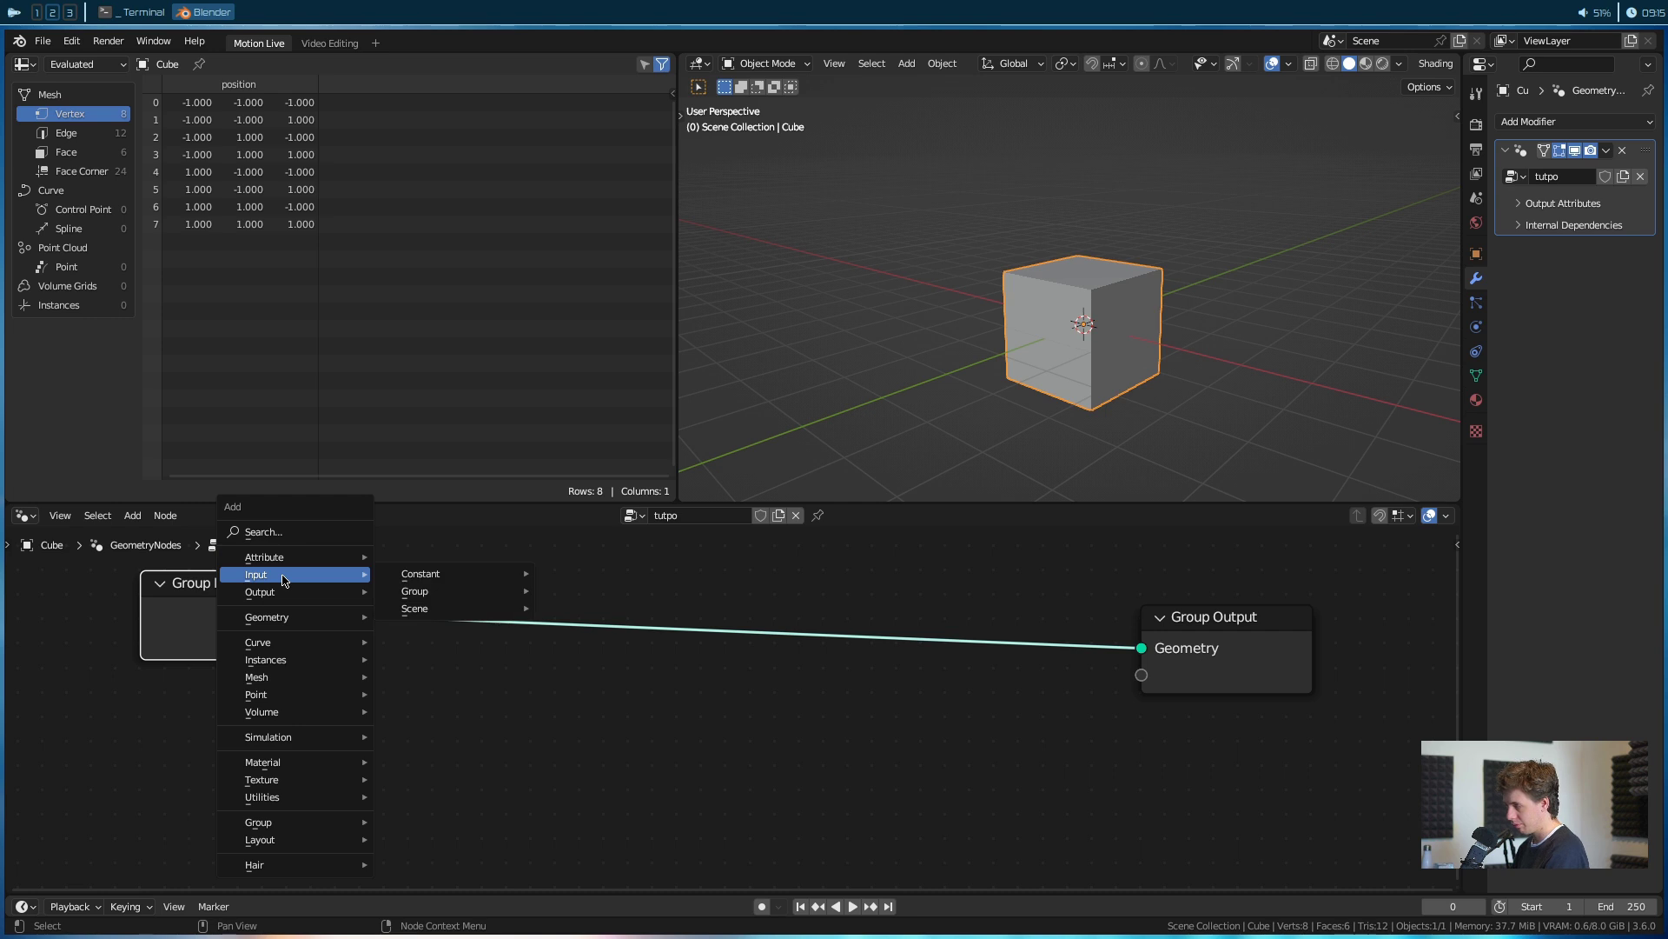
{"action": "mouse_move", "coordinate": [426, 613]}
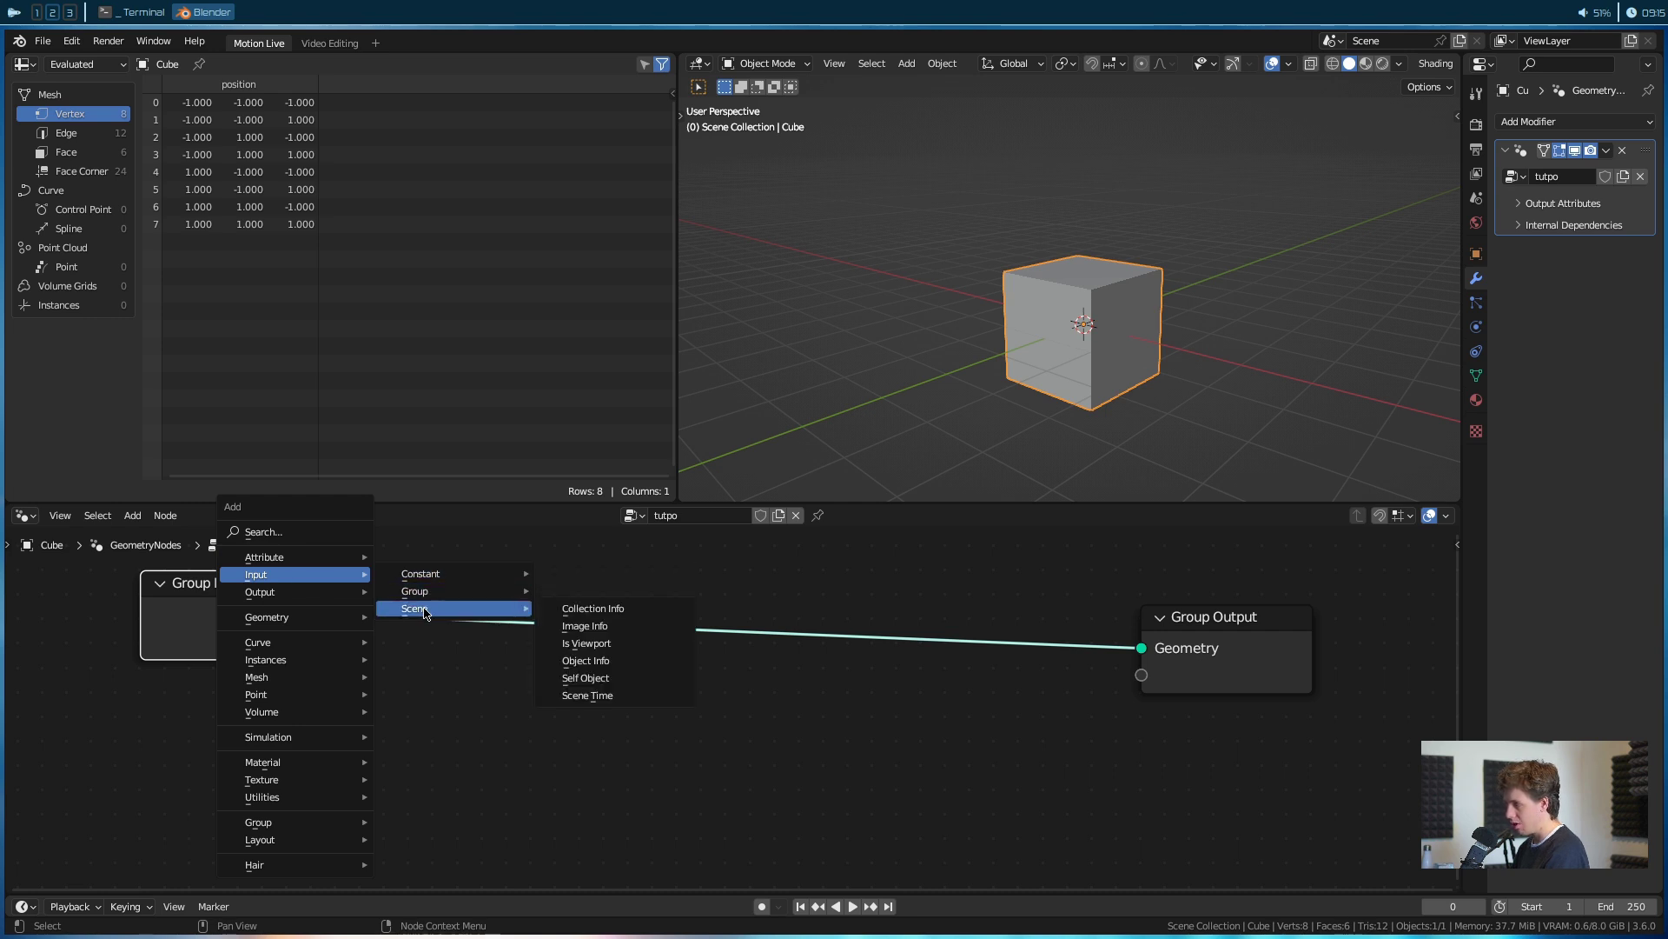
{"action": "key", "text": "Escape"}
Step: Reposition Group Input and Group Output so they line up with free space between them
{"action": "scroll", "coordinate": [569, 744], "scroll_direction": "down", "scroll_amount": 3}
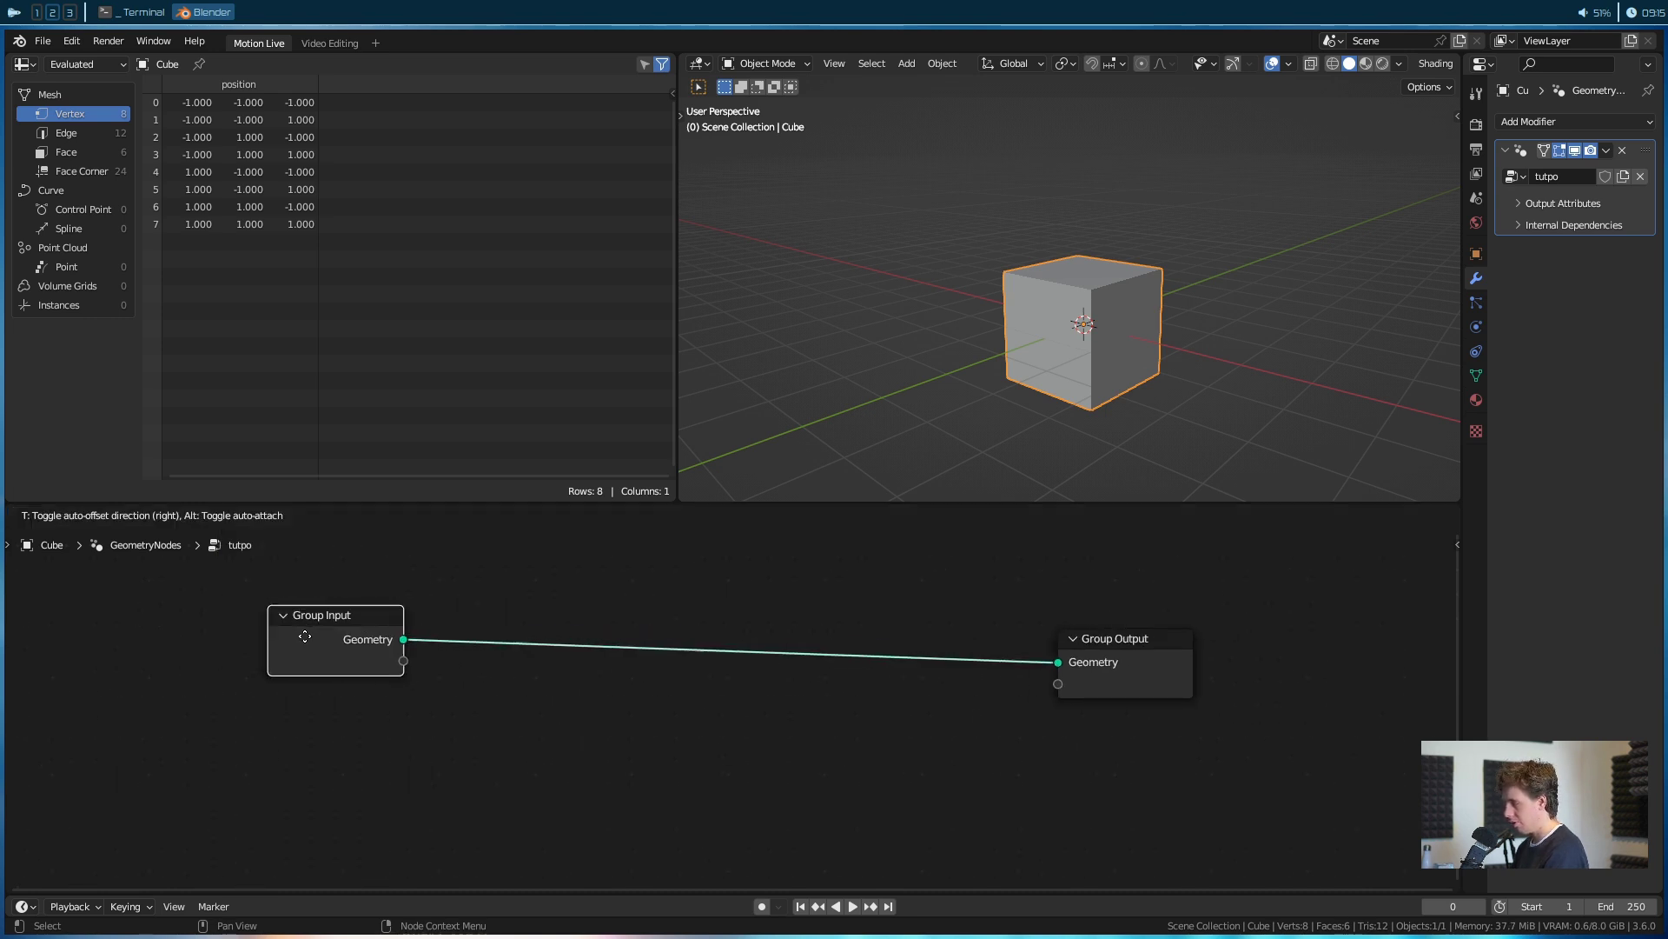
{"action": "left_click_drag", "start_coordinate": [1083, 639], "coordinate": [1125, 621]}
{"action": "left_click_drag", "start_coordinate": [319, 667], "coordinate": [312, 659]}
{"action": "middle_click_drag", "start_coordinate": [595, 676], "coordinate": [549, 678]}
Step: Add a Transform Geometry node and insert it into the link between Group Input and Group Output
{"action": "key", "text": "shift+a"}
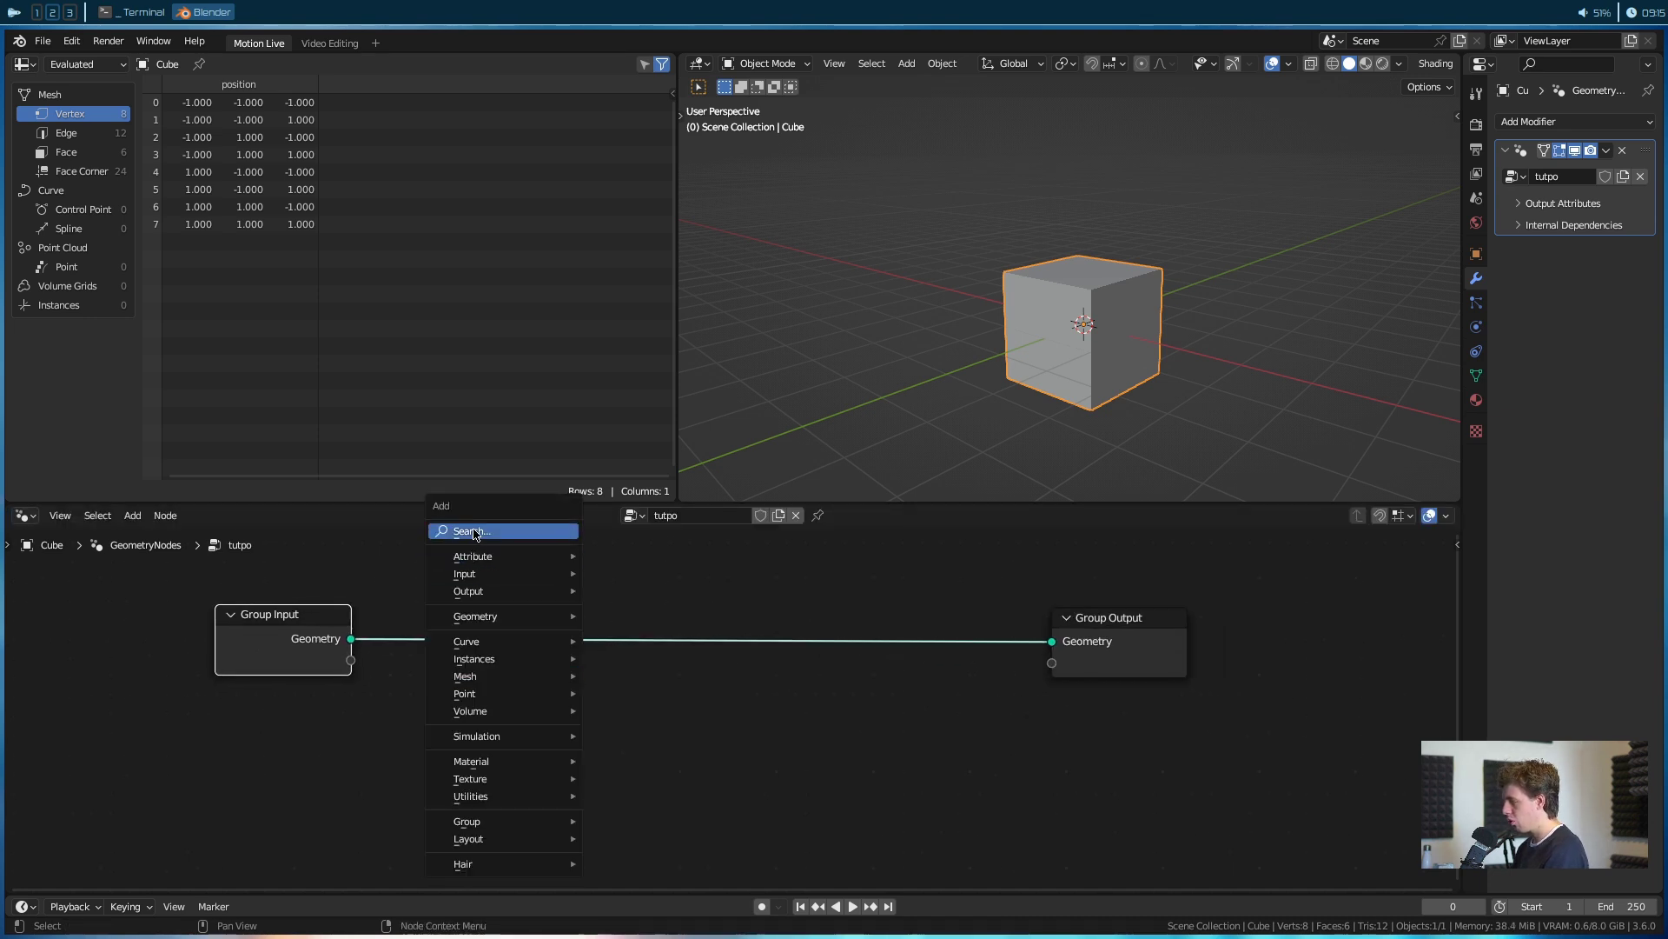
{"action": "left_click", "coordinate": [473, 530]}
{"action": "type", "text": "tra"}
{"action": "key", "text": "Return"}
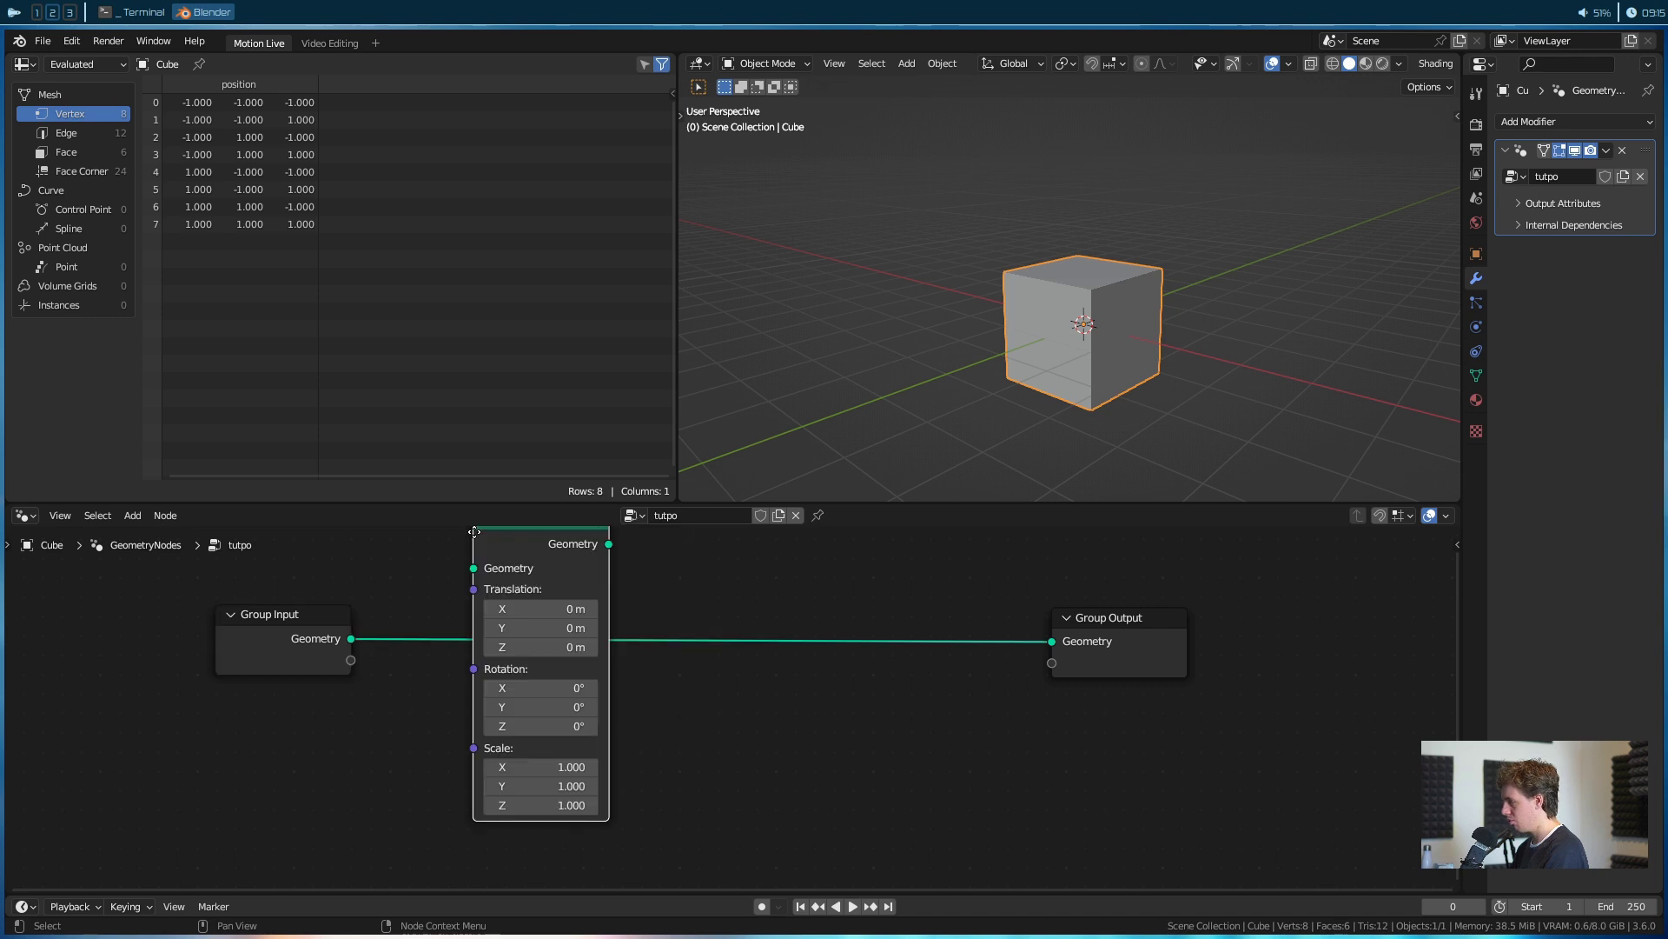
{"action": "left_click", "coordinate": [694, 595]}
{"action": "left_click_drag", "start_coordinate": [746, 590], "coordinate": [440, 584]}
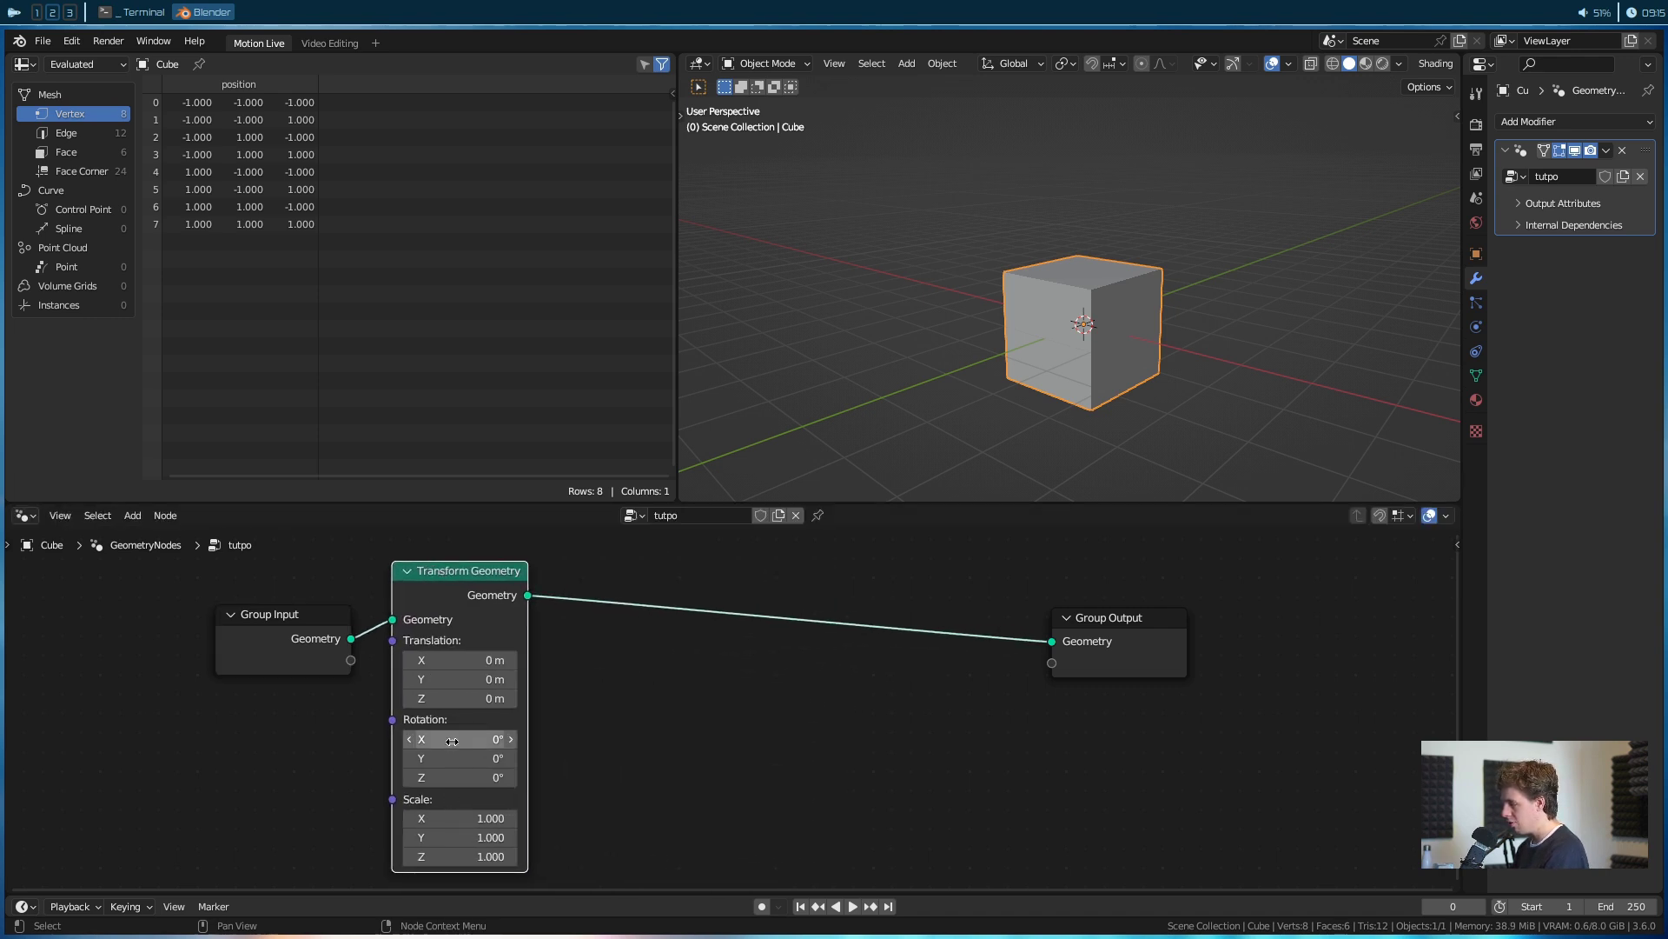
Step: Check the cube's object transform properties, return to its modifiers, and space out the nodes around Transform Geometry
{"action": "left_click", "coordinate": [1477, 254]}
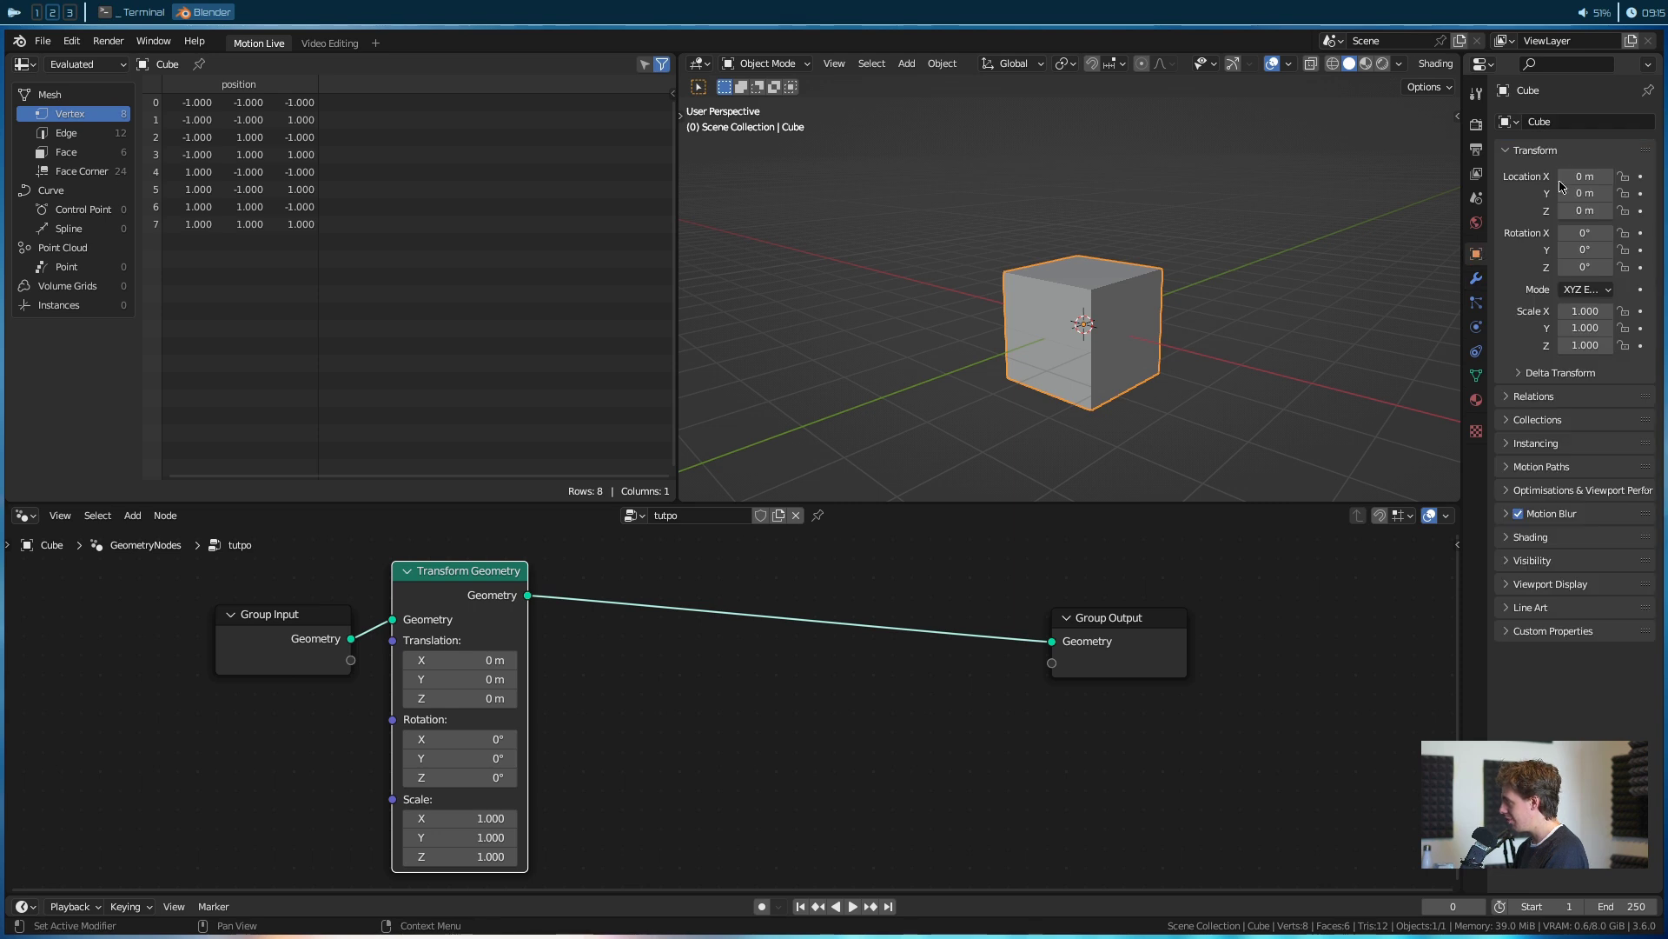
{"action": "left_click", "coordinate": [1481, 277]}
{"action": "middle_click_drag", "start_coordinate": [664, 710], "coordinate": [1050, 671]}
{"action": "left_click_drag", "start_coordinate": [636, 618], "coordinate": [479, 613]}
{"action": "left_click_drag", "start_coordinate": [850, 557], "coordinate": [845, 582]}
{"action": "middle_click_drag", "start_coordinate": [936, 623], "coordinate": [808, 633]}
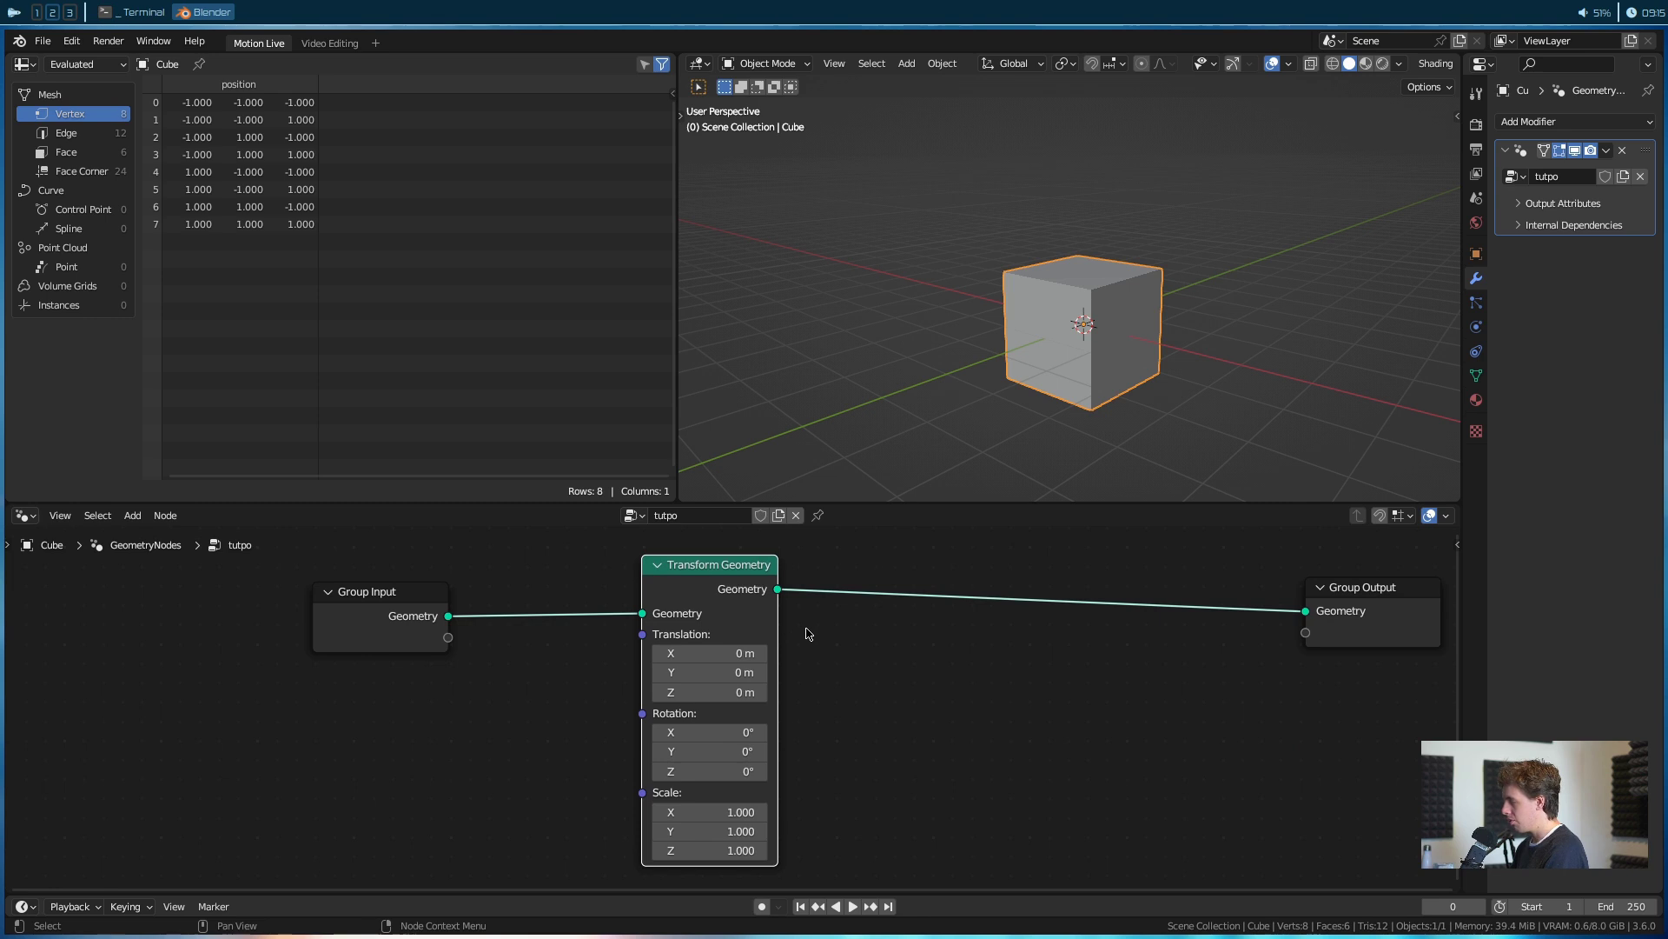
Step: Try Transform Geometry translation values, including X at -2 m, and reset the translation to 0 m
{"action": "scroll", "coordinate": [890, 693], "scroll_direction": "up", "scroll_amount": 2}
{"action": "left_click_drag", "start_coordinate": [673, 610], "coordinate": [630, 610]}
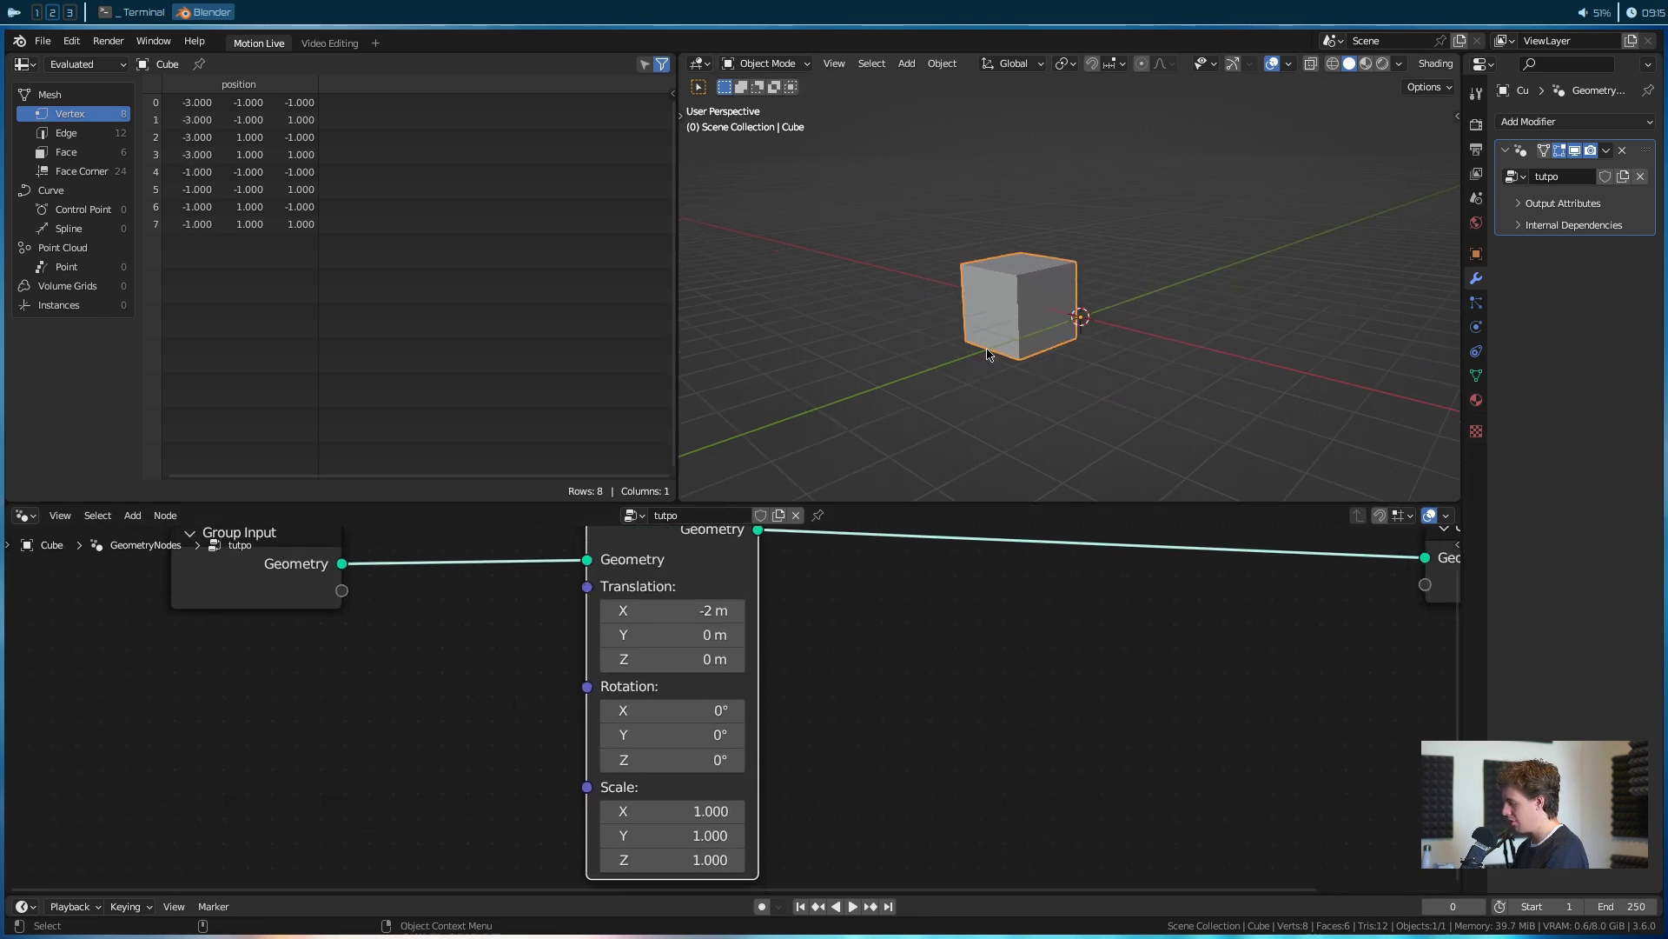
{"action": "middle_click_drag", "start_coordinate": [989, 355], "coordinate": [1036, 405]}
{"action": "left_click_drag", "start_coordinate": [702, 610], "coordinate": [749, 635]}
{"action": "left_click_drag", "start_coordinate": [682, 659], "coordinate": [774, 660]}
{"action": "left_click_drag", "start_coordinate": [676, 606], "coordinate": [676, 661]}
{"action": "type", "text": "0"}
{"action": "key", "text": "Return"}
Step: Try an X rotation on the Transform Geometry node, reset it to 0°, and place the node nearer Group Input
{"action": "middle_click_drag", "start_coordinate": [1092, 477], "coordinate": [1030, 353]}
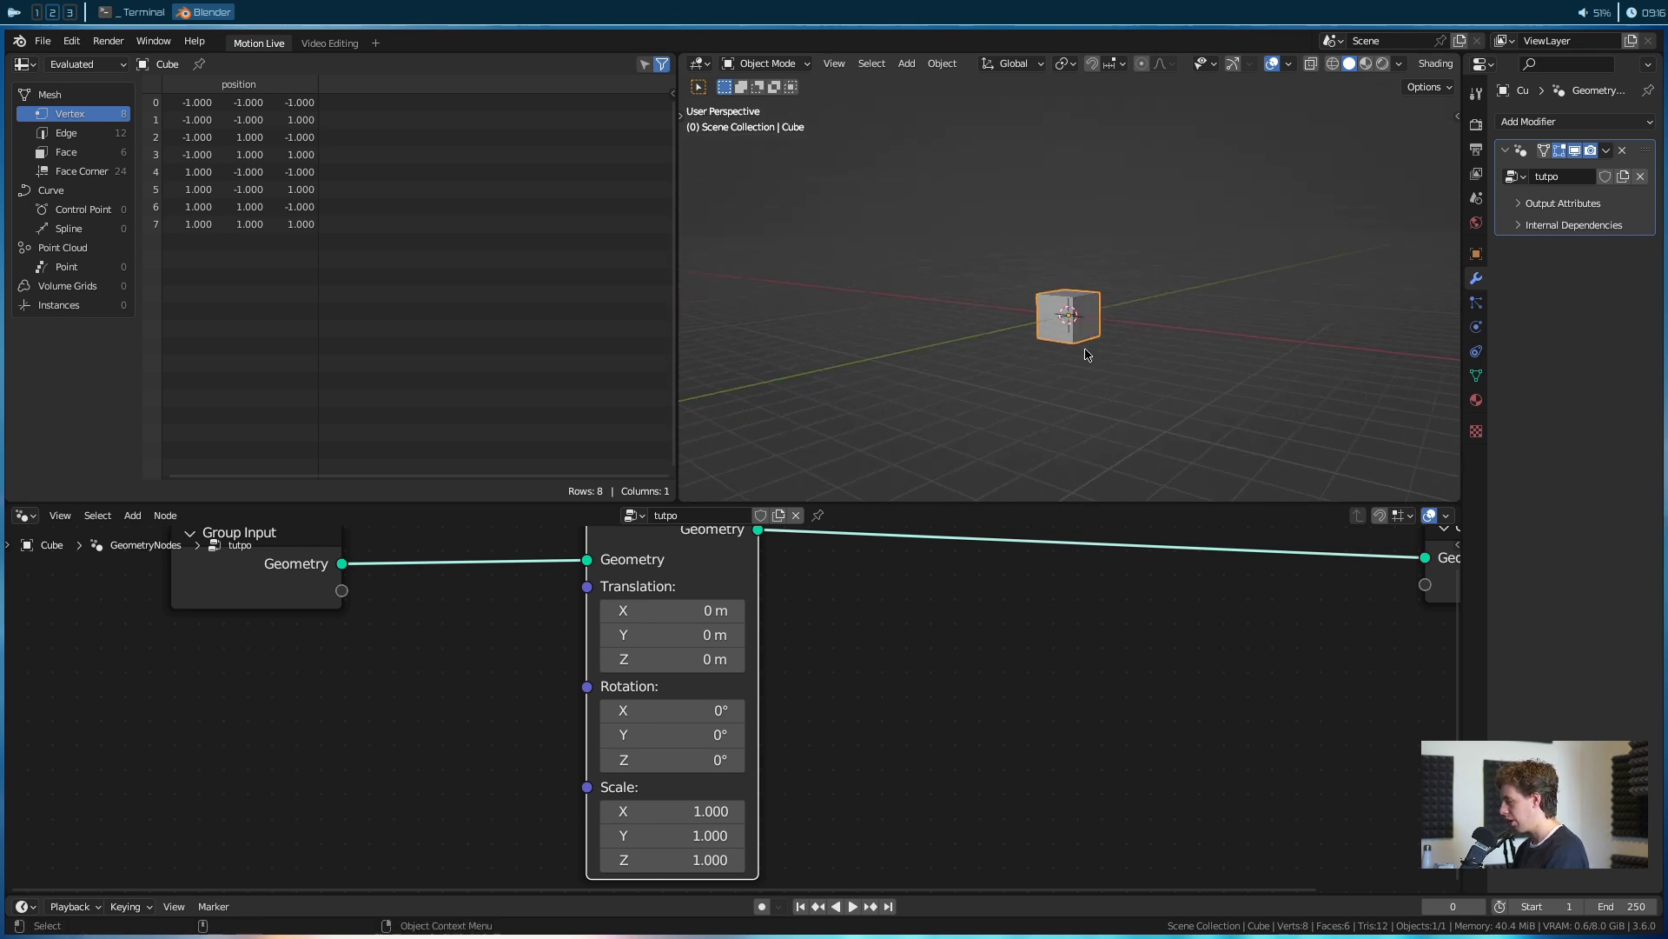
{"action": "scroll", "coordinate": [1085, 354], "scroll_direction": "up", "scroll_amount": 4}
{"action": "scroll", "coordinate": [674, 600], "scroll_direction": "down", "scroll_amount": 2}
{"action": "left_click_drag", "start_coordinate": [671, 574], "coordinate": [553, 571]}
{"action": "left_click_drag", "start_coordinate": [565, 714], "coordinate": [599, 713]}
{"action": "left_click", "coordinate": [563, 713]}
{"action": "type", "text": "0"}
{"action": "key", "text": "Return"}
{"action": "left_click_drag", "start_coordinate": [592, 577], "coordinate": [713, 571]}
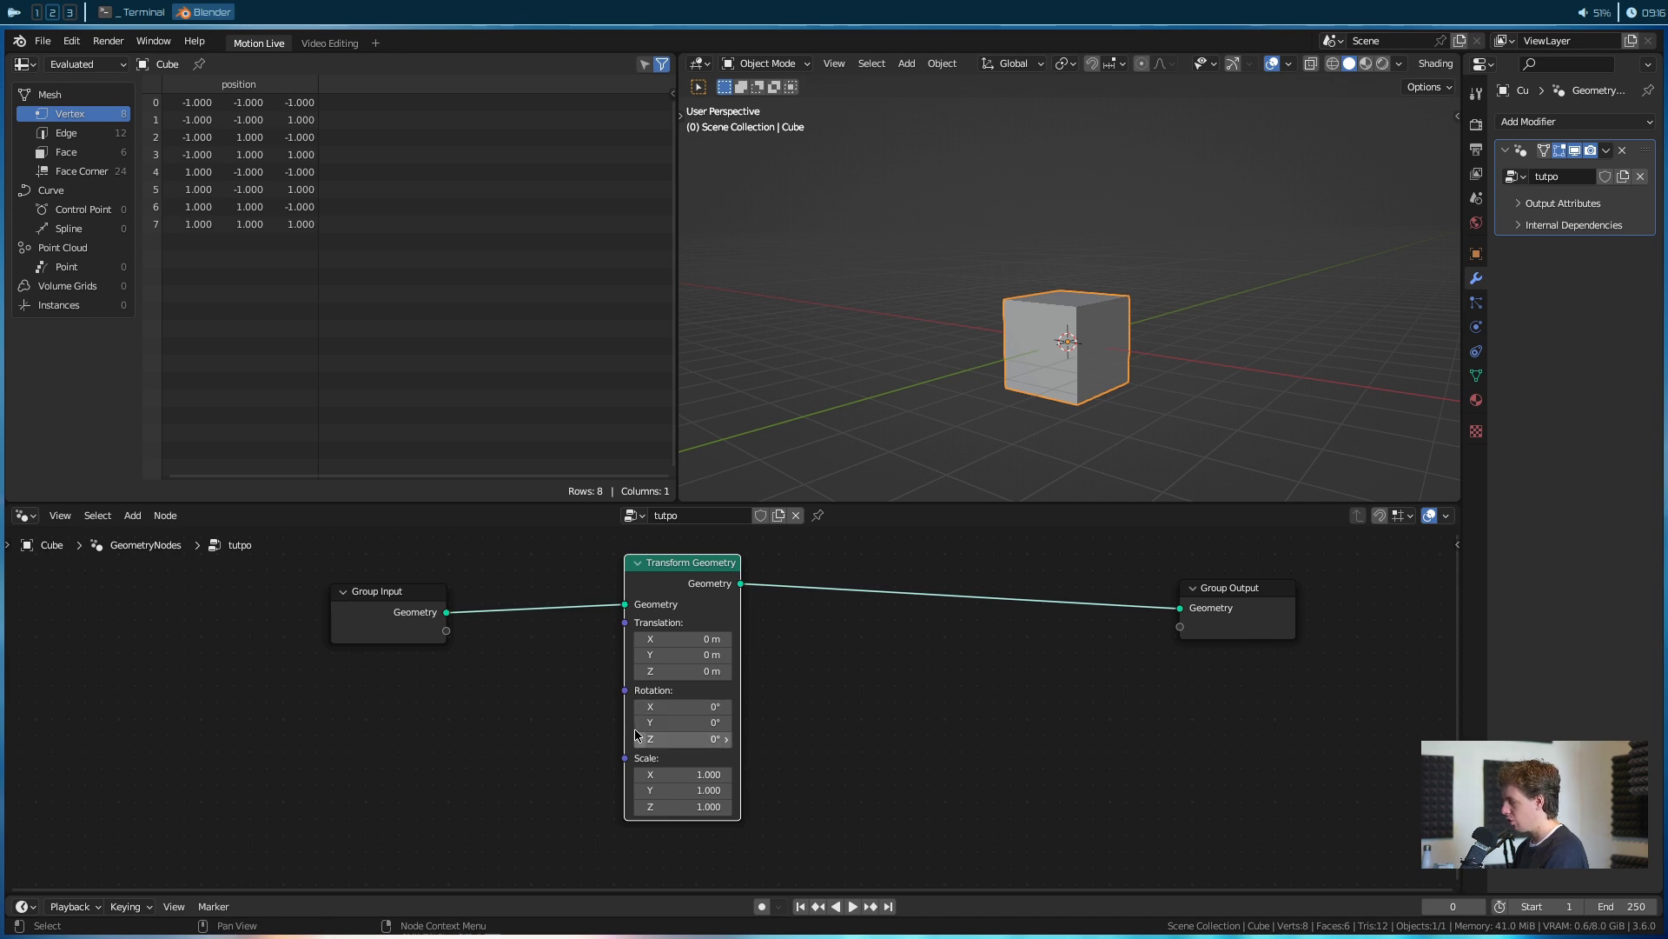
{"action": "left_click_drag", "start_coordinate": [692, 565], "coordinate": [590, 578]}
Step: Add a Plain Axes empty and move it away from the cube to about X 2.91, Y 2.43, Z 1.46, then reselect the cube
{"action": "left_click", "coordinate": [1102, 376]}
{"action": "key", "text": "shift+a"}
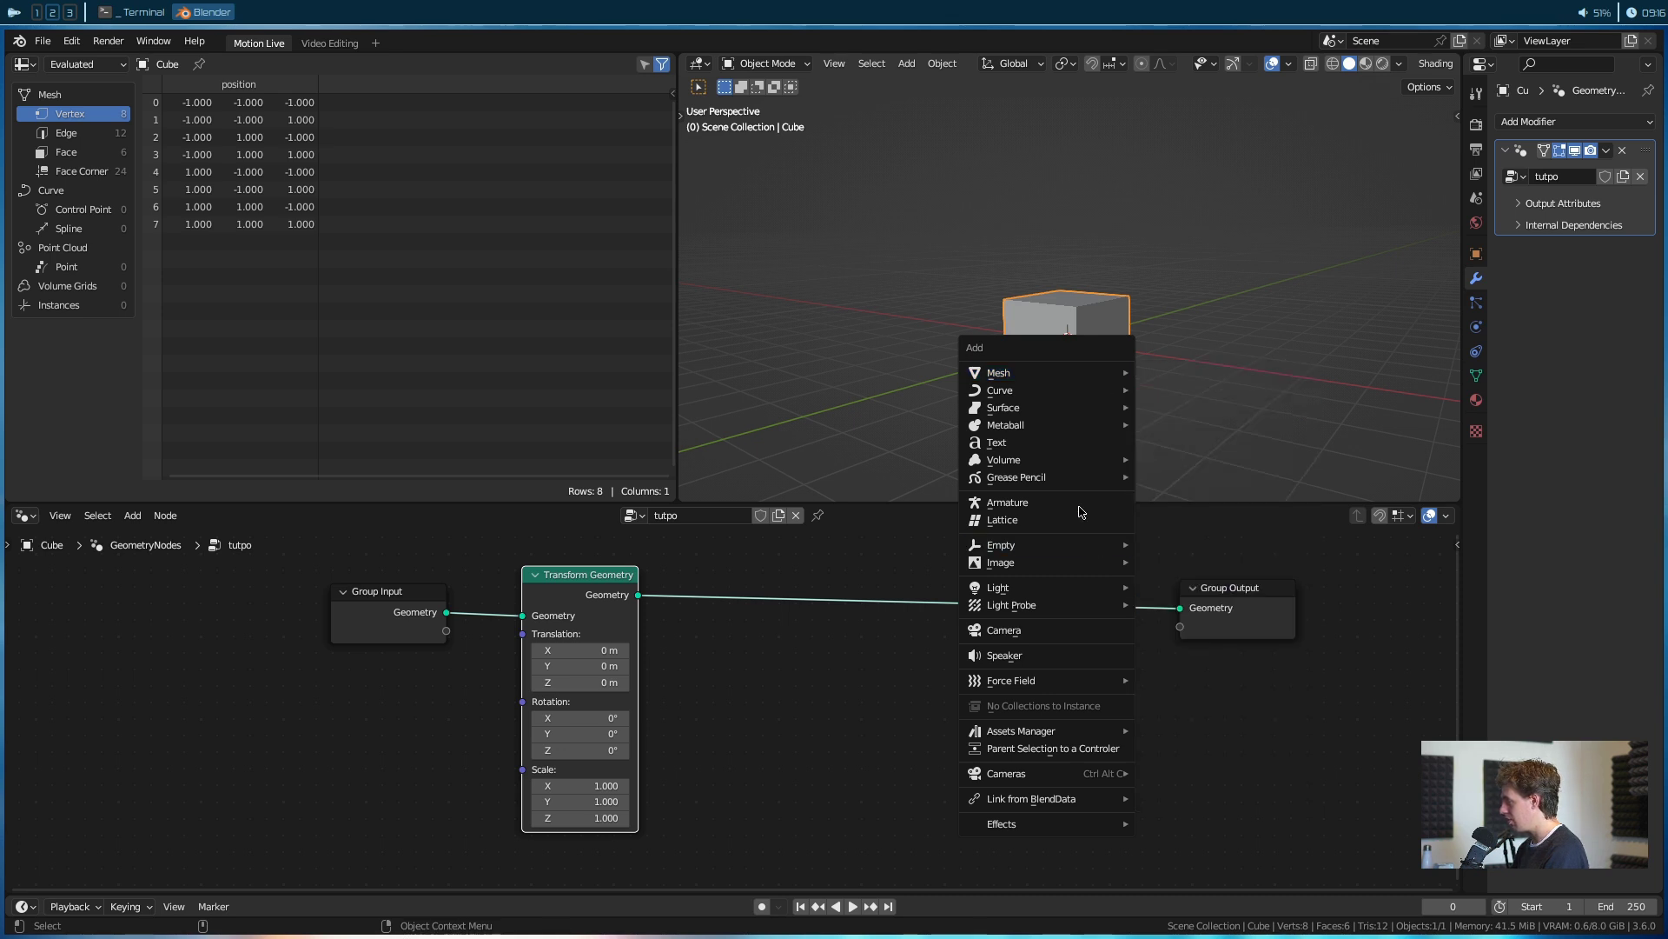
{"action": "mouse_move", "coordinate": [1102, 546]}
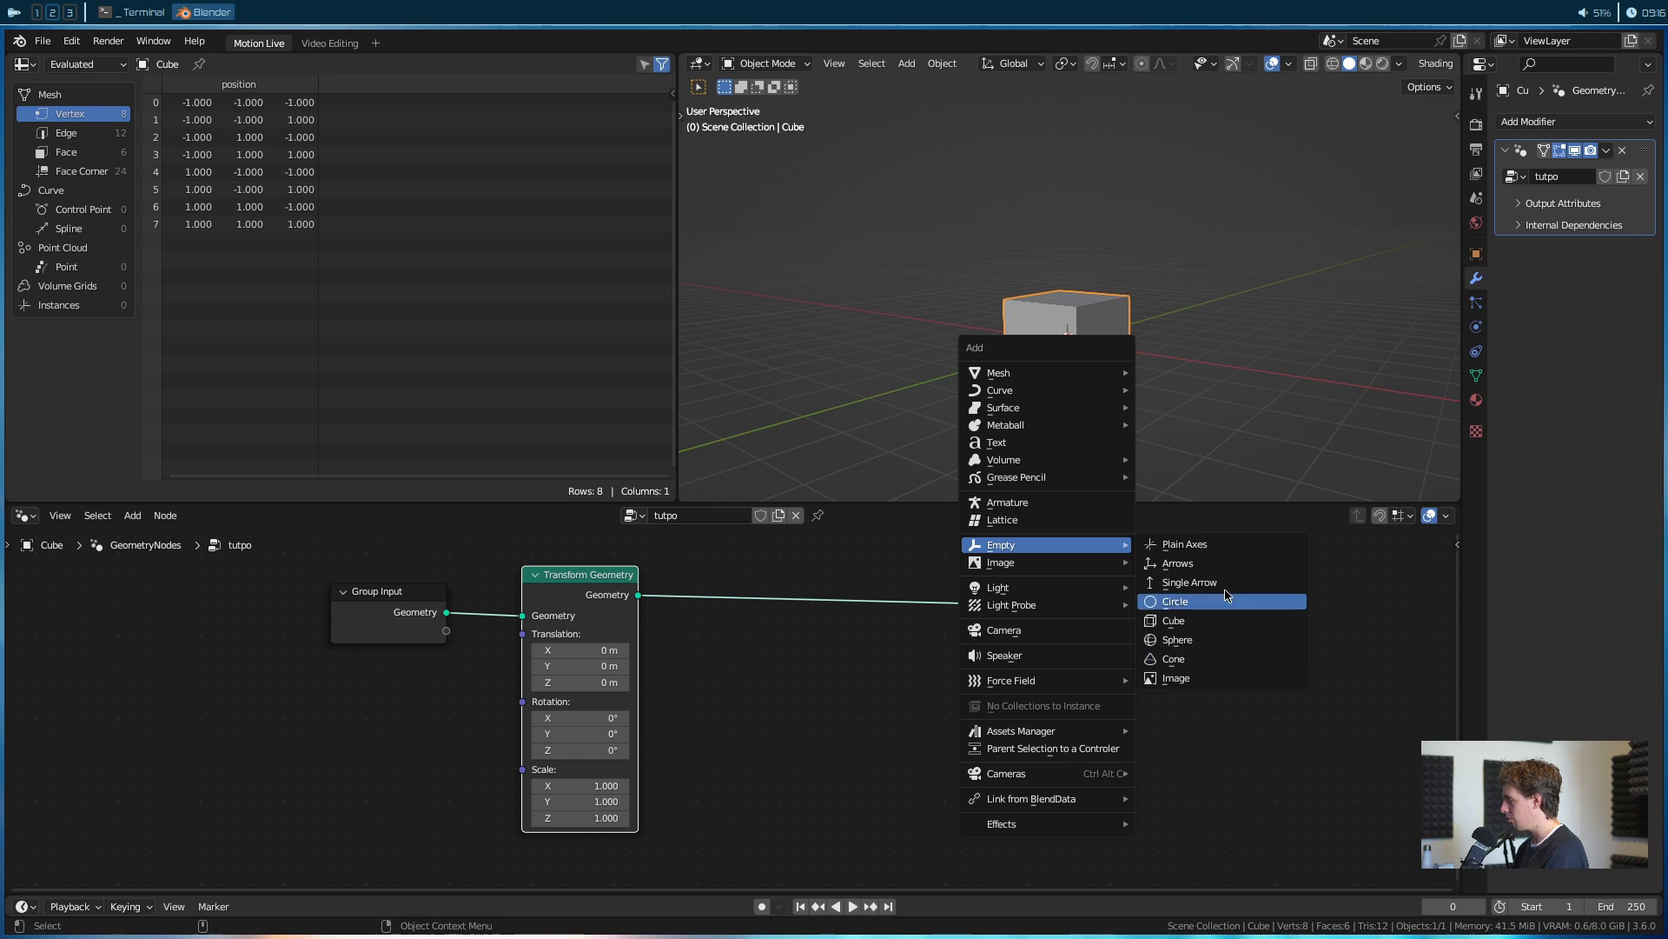
{"action": "left_click", "coordinate": [1183, 544]}
{"action": "key", "text": "g"}
{"action": "left_click", "coordinate": [1039, 356]}
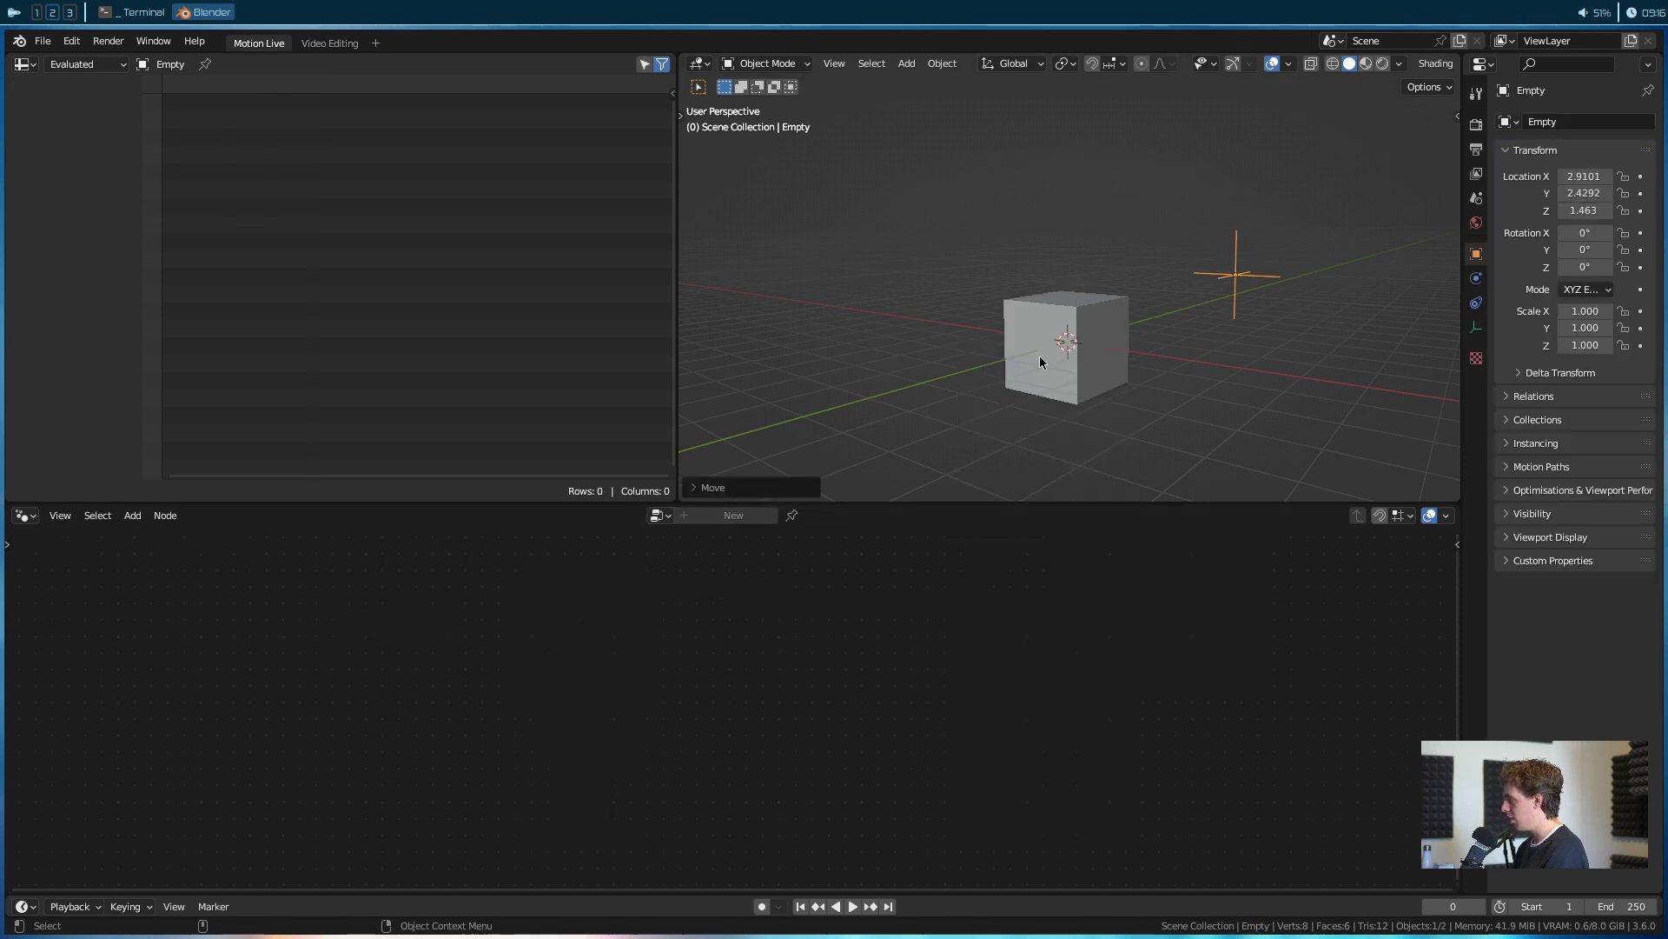
{"action": "left_click", "coordinate": [1041, 360]}
{"action": "left_click_drag", "start_coordinate": [365, 616], "coordinate": [331, 616]}
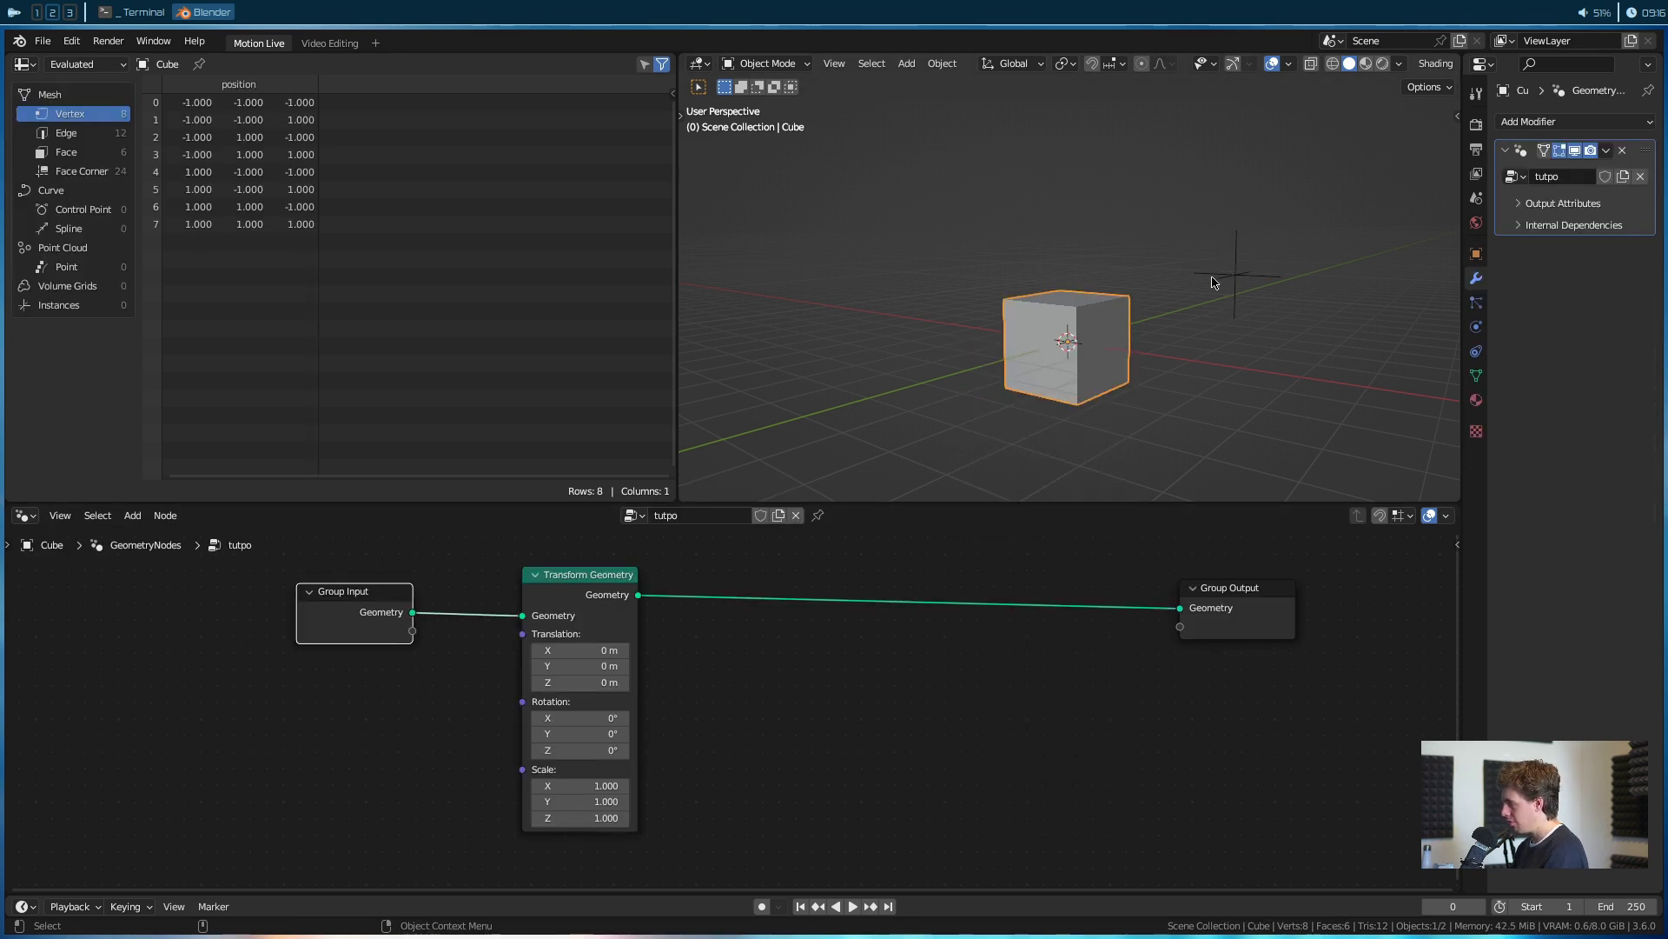
Step: Add an Object Info node below Group Input and set its object to Empty
{"action": "middle_click_drag", "start_coordinate": [421, 718], "coordinate": [619, 720]}
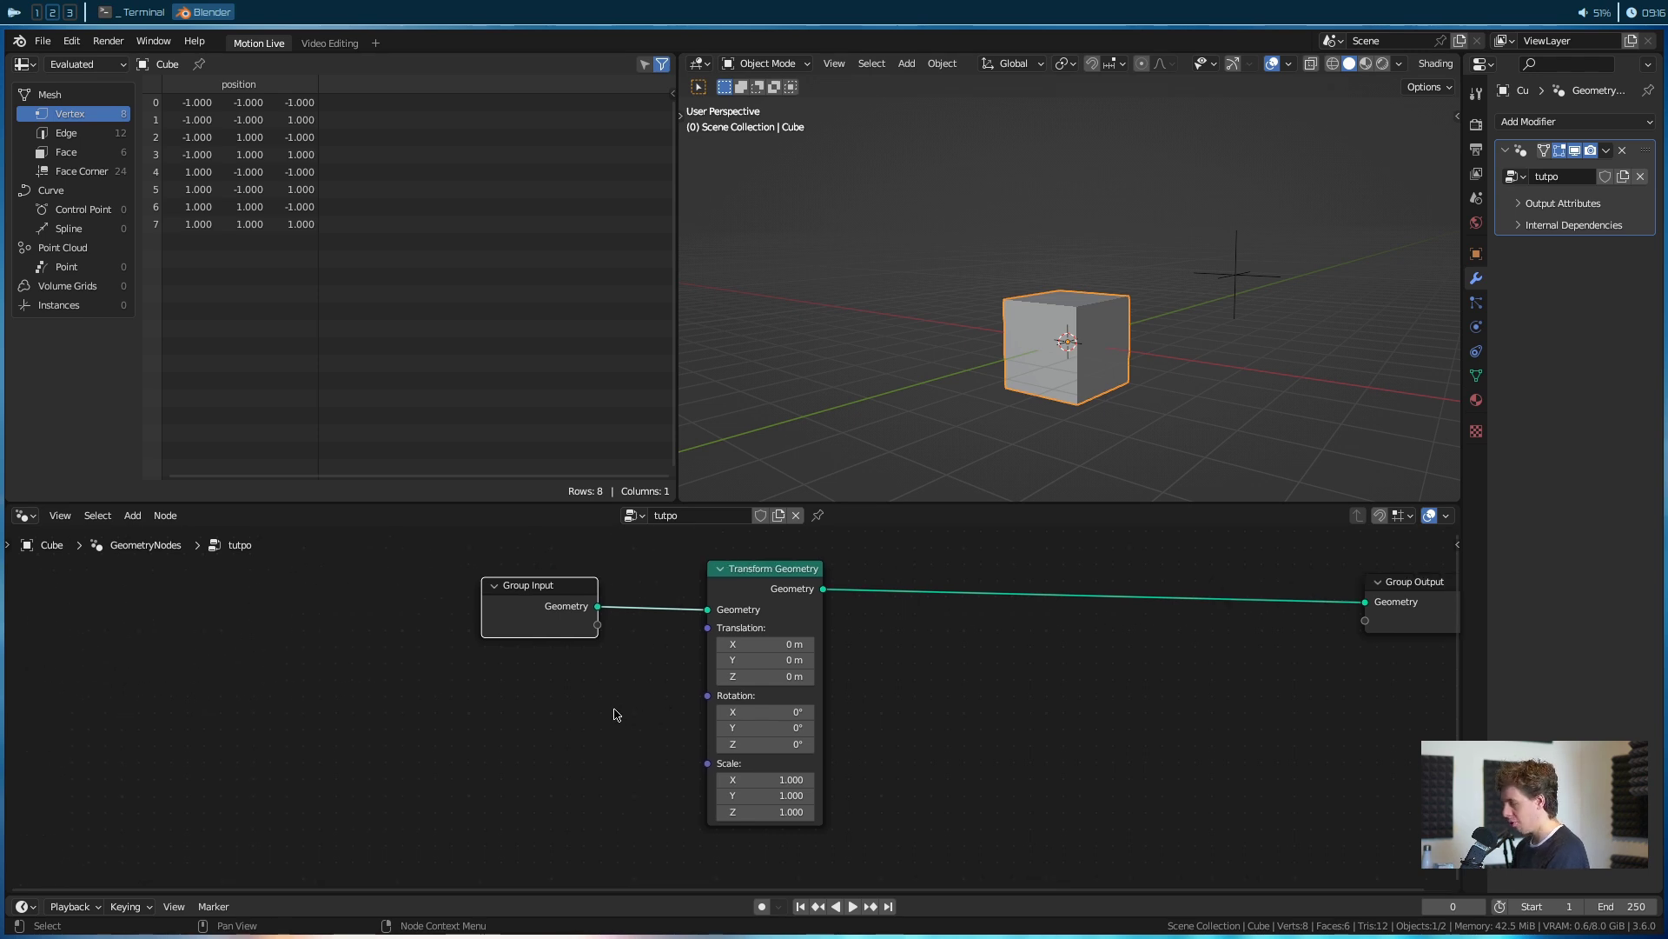
{"action": "key", "text": "shift+a"}
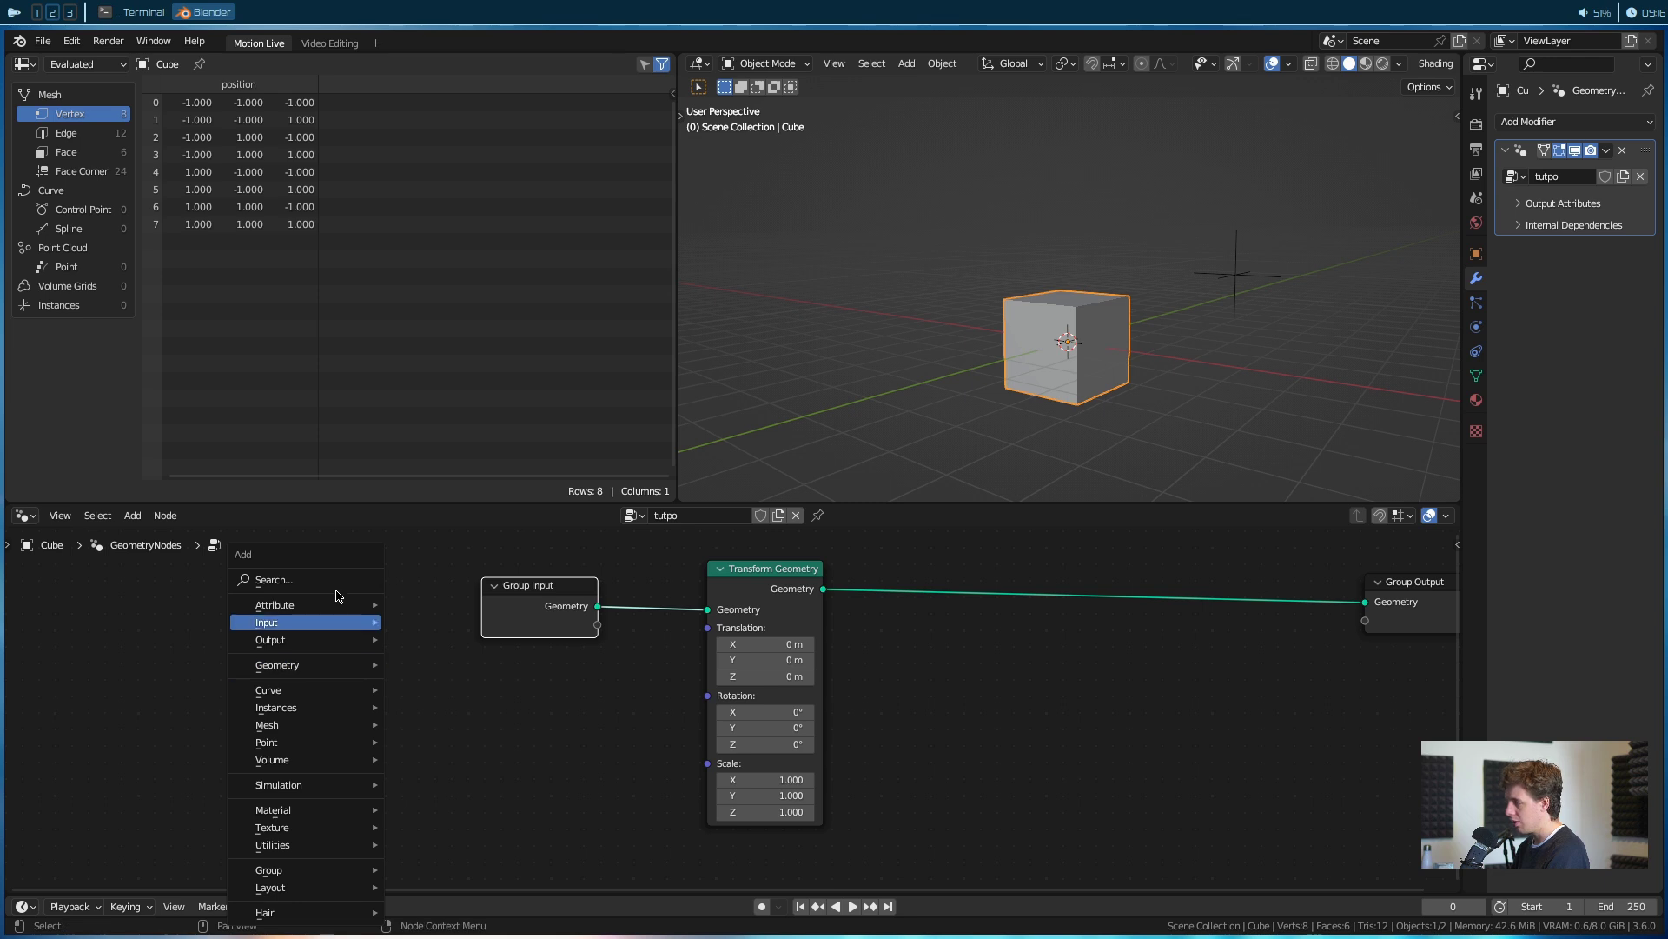
{"action": "left_click", "coordinate": [335, 582]}
{"action": "type", "text": "obk"}
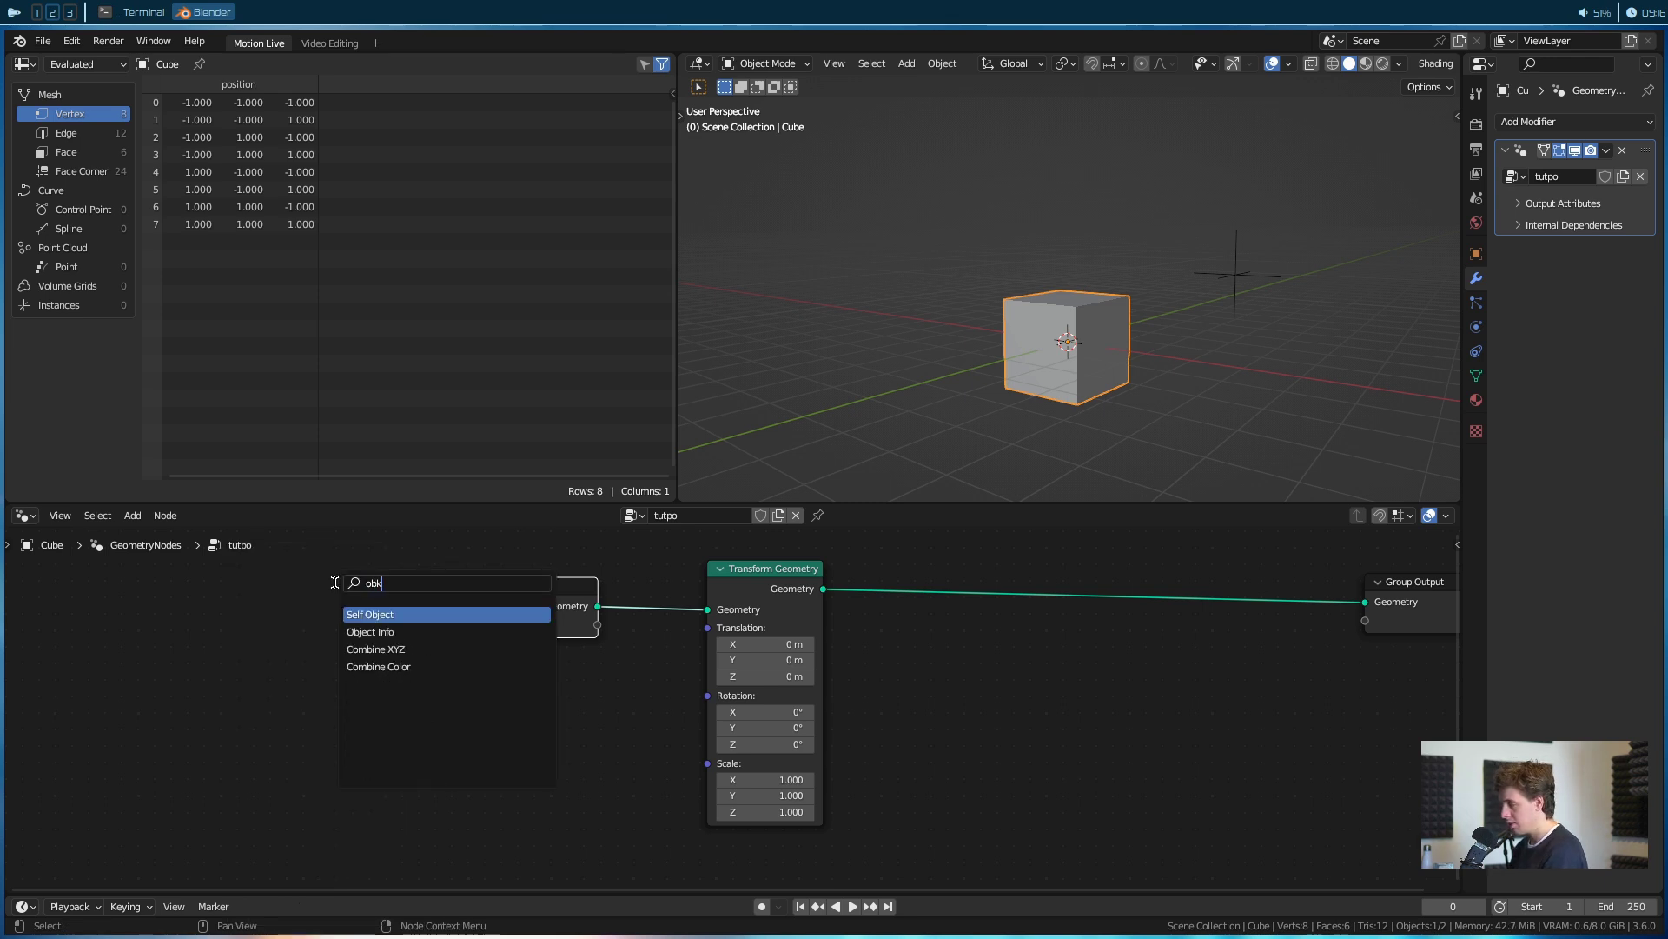
{"action": "left_click", "coordinate": [401, 631]}
{"action": "left_click", "coordinate": [437, 776]}
{"action": "middle_click_drag", "start_coordinate": [437, 773], "coordinate": [437, 736]}
{"action": "left_click", "coordinate": [450, 799]}
{"action": "left_click", "coordinate": [417, 647]}
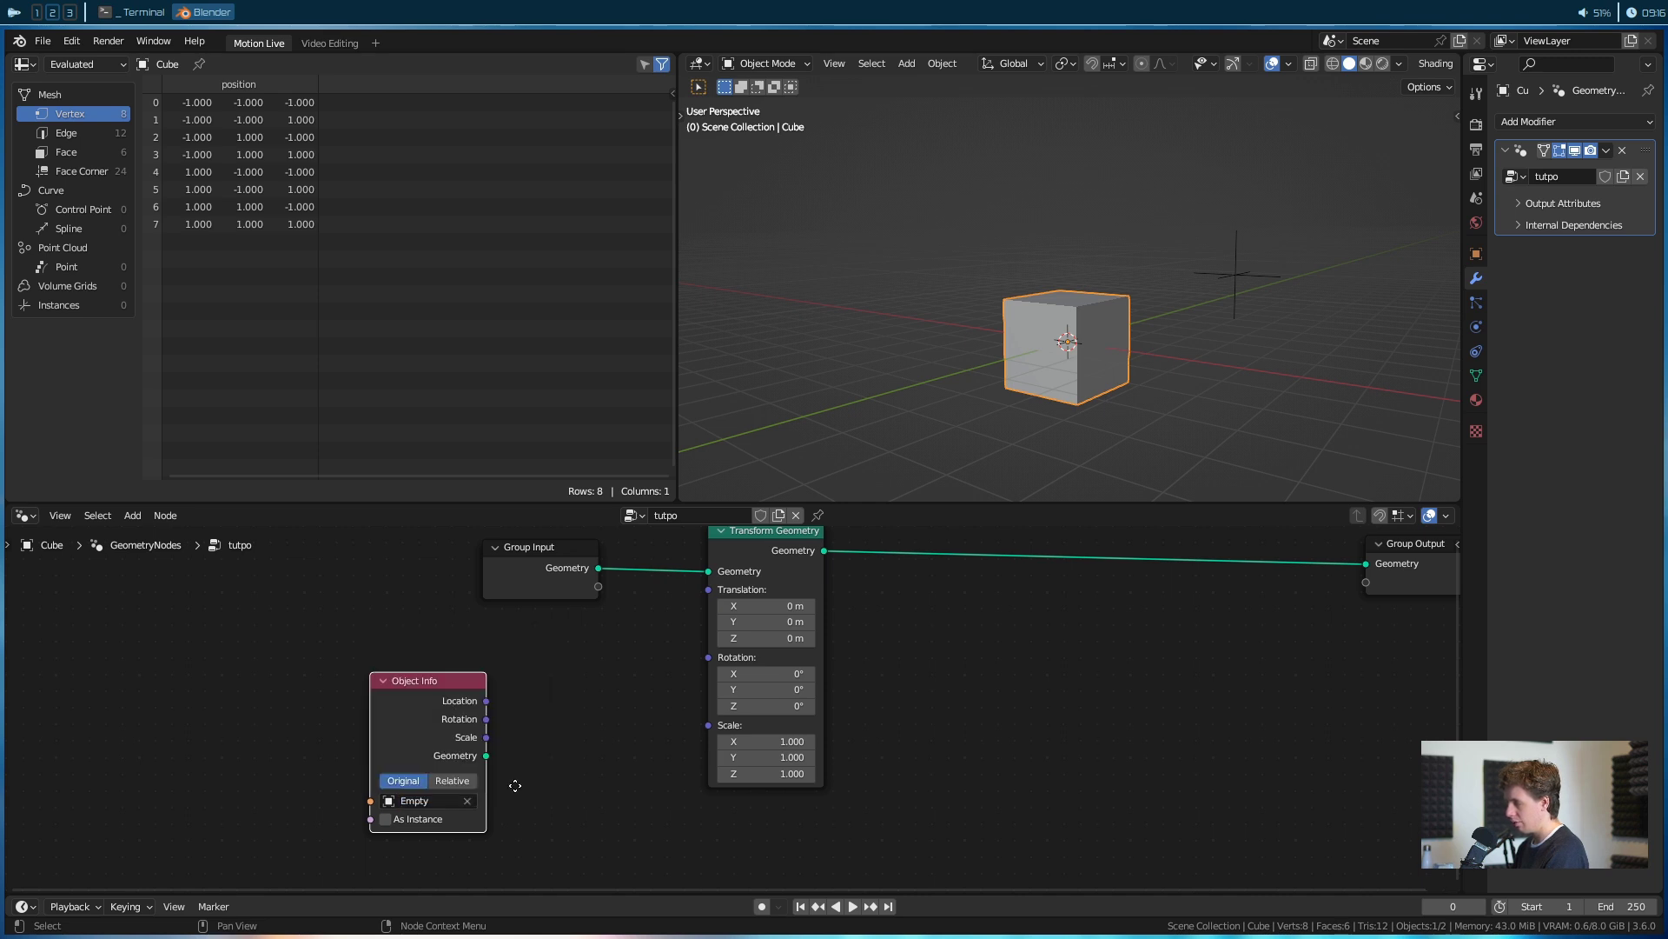
{"action": "middle_click_drag", "start_coordinate": [443, 814], "coordinate": [445, 766]}
{"action": "left_click_drag", "start_coordinate": [463, 723], "coordinate": [418, 722]}
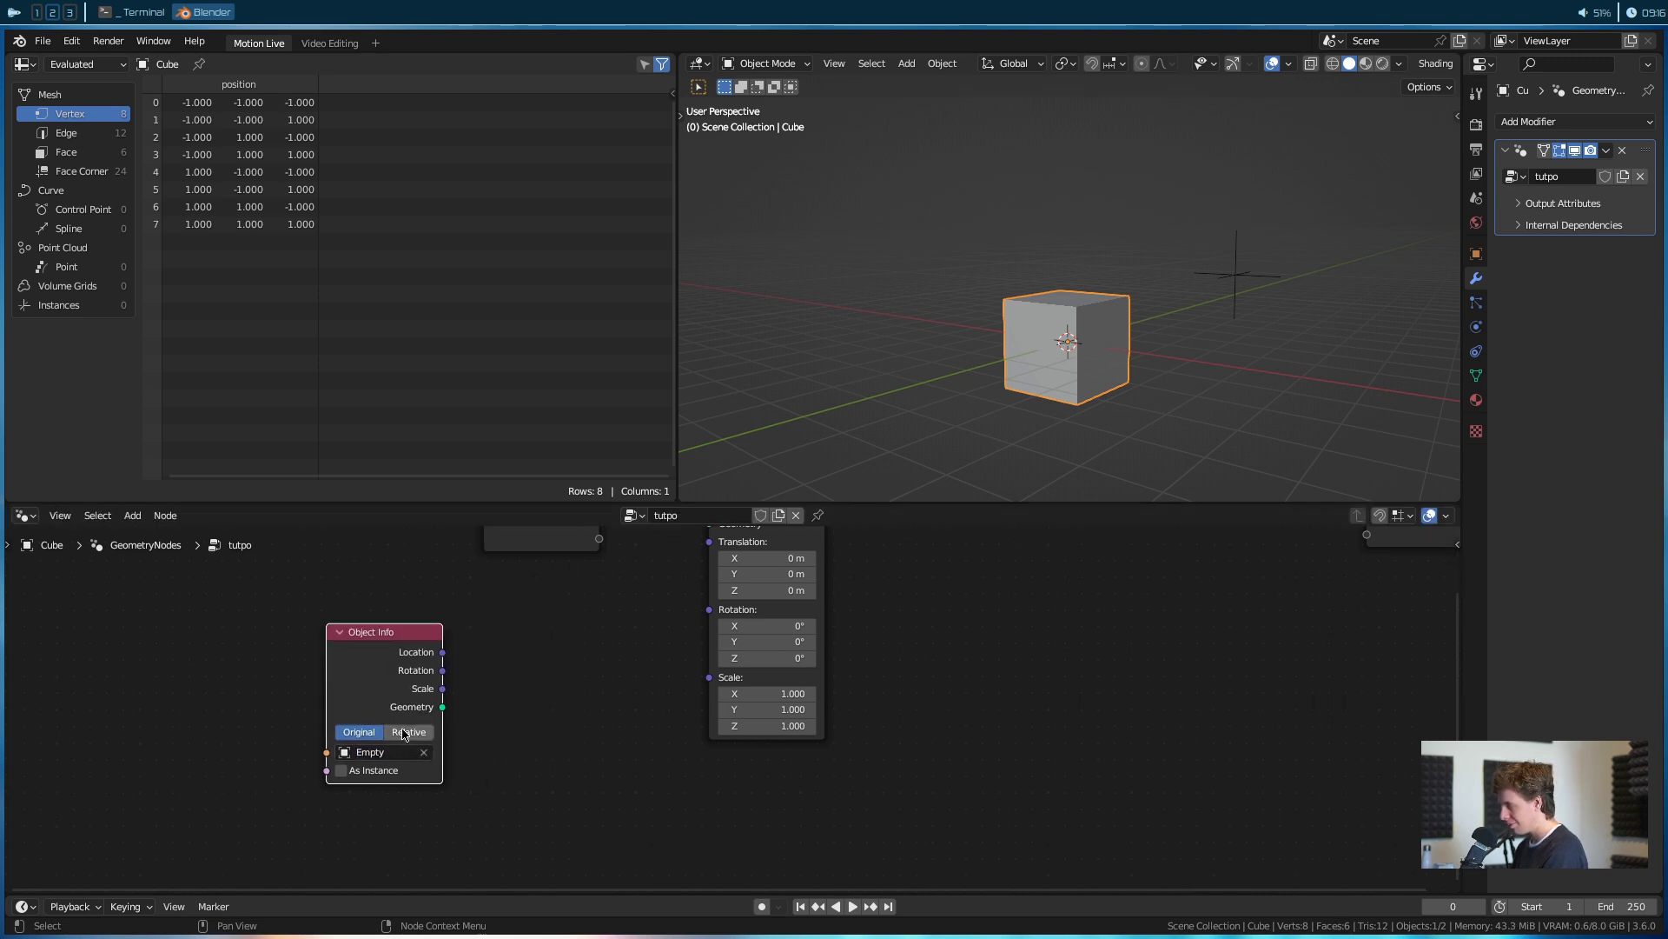
Step: Connect the Object Info Location output to the Translation input of Transform Geometry
{"action": "scroll", "coordinate": [404, 735], "scroll_direction": "up", "scroll_amount": 2}
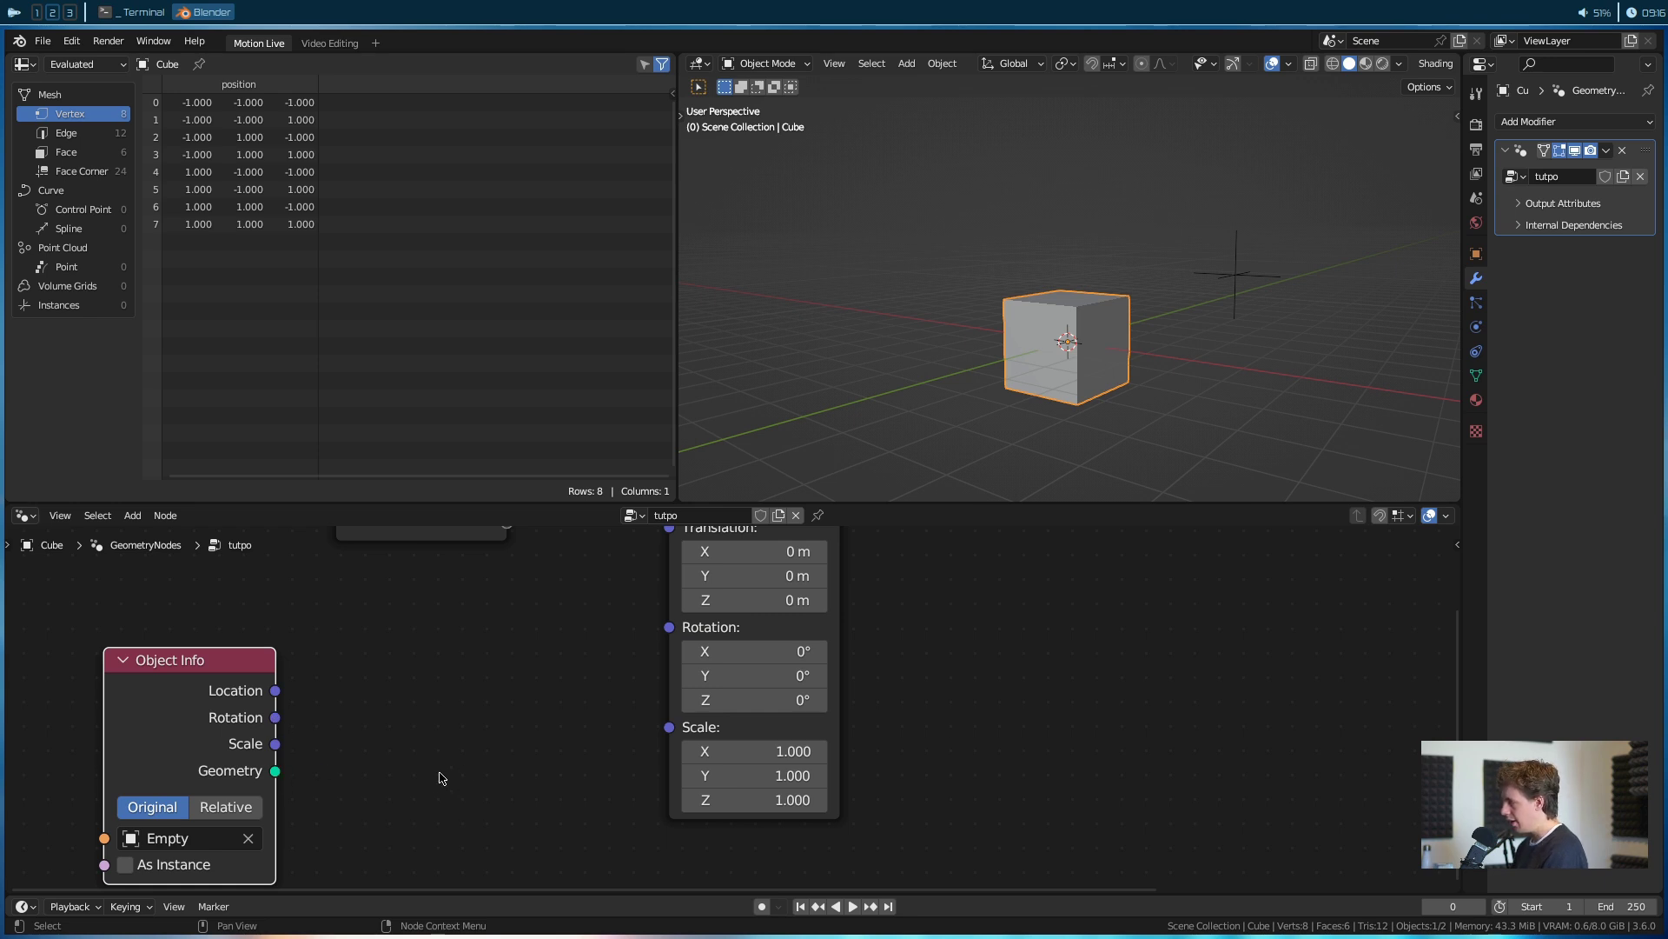
{"action": "left_click_drag", "start_coordinate": [273, 694], "coordinate": [302, 841]}
{"action": "left_click", "coordinate": [231, 849]}
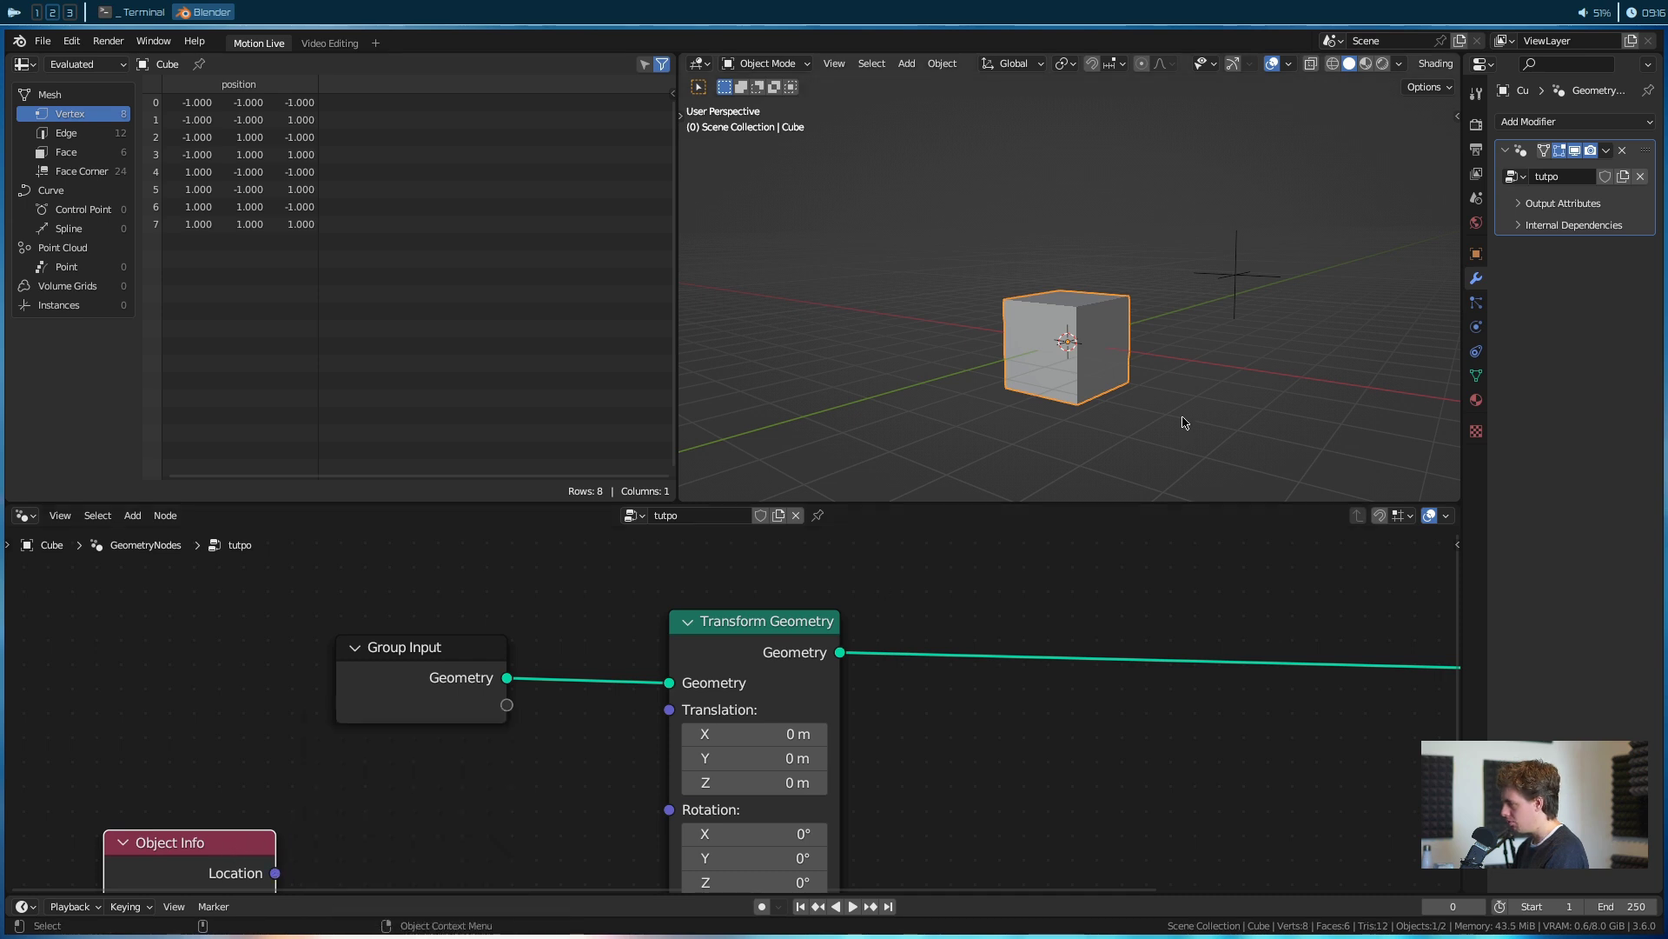
{"action": "scroll", "coordinate": [729, 629], "scroll_direction": "down", "scroll_amount": 2}
{"action": "left_click_drag", "start_coordinate": [329, 763], "coordinate": [685, 622]}
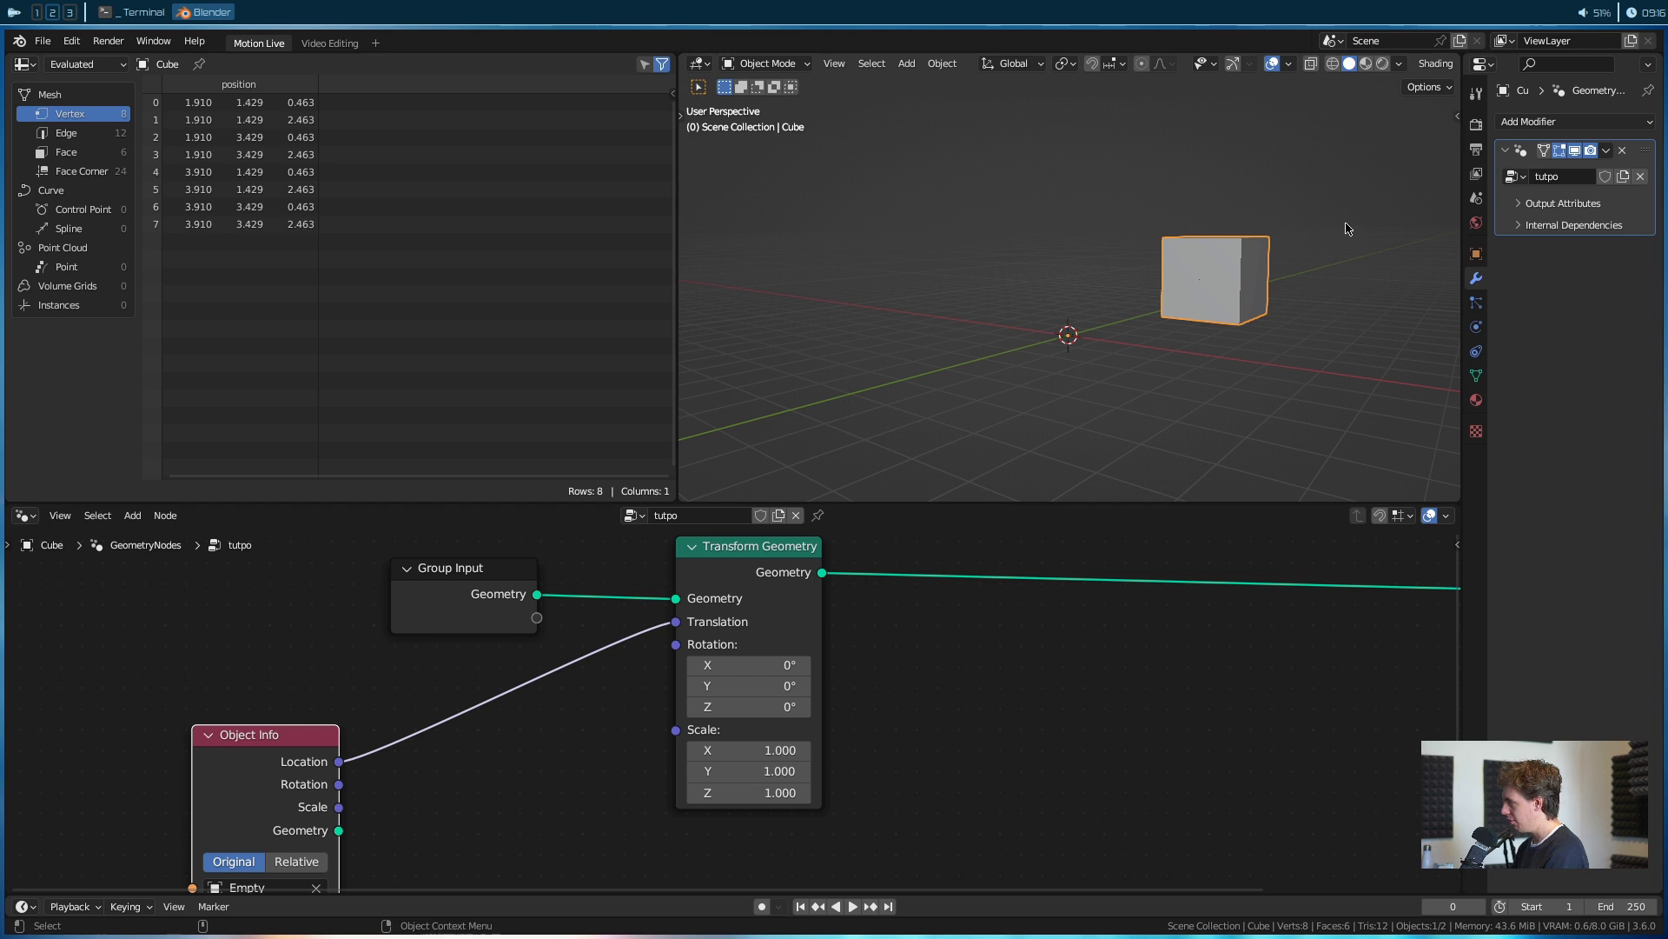
Step: Change the properties area to the Outliner, try moving the Empty to test the translation link, and reselect the cube
{"action": "left_click", "coordinate": [1482, 65]}
{"action": "left_click", "coordinate": [1390, 112]}
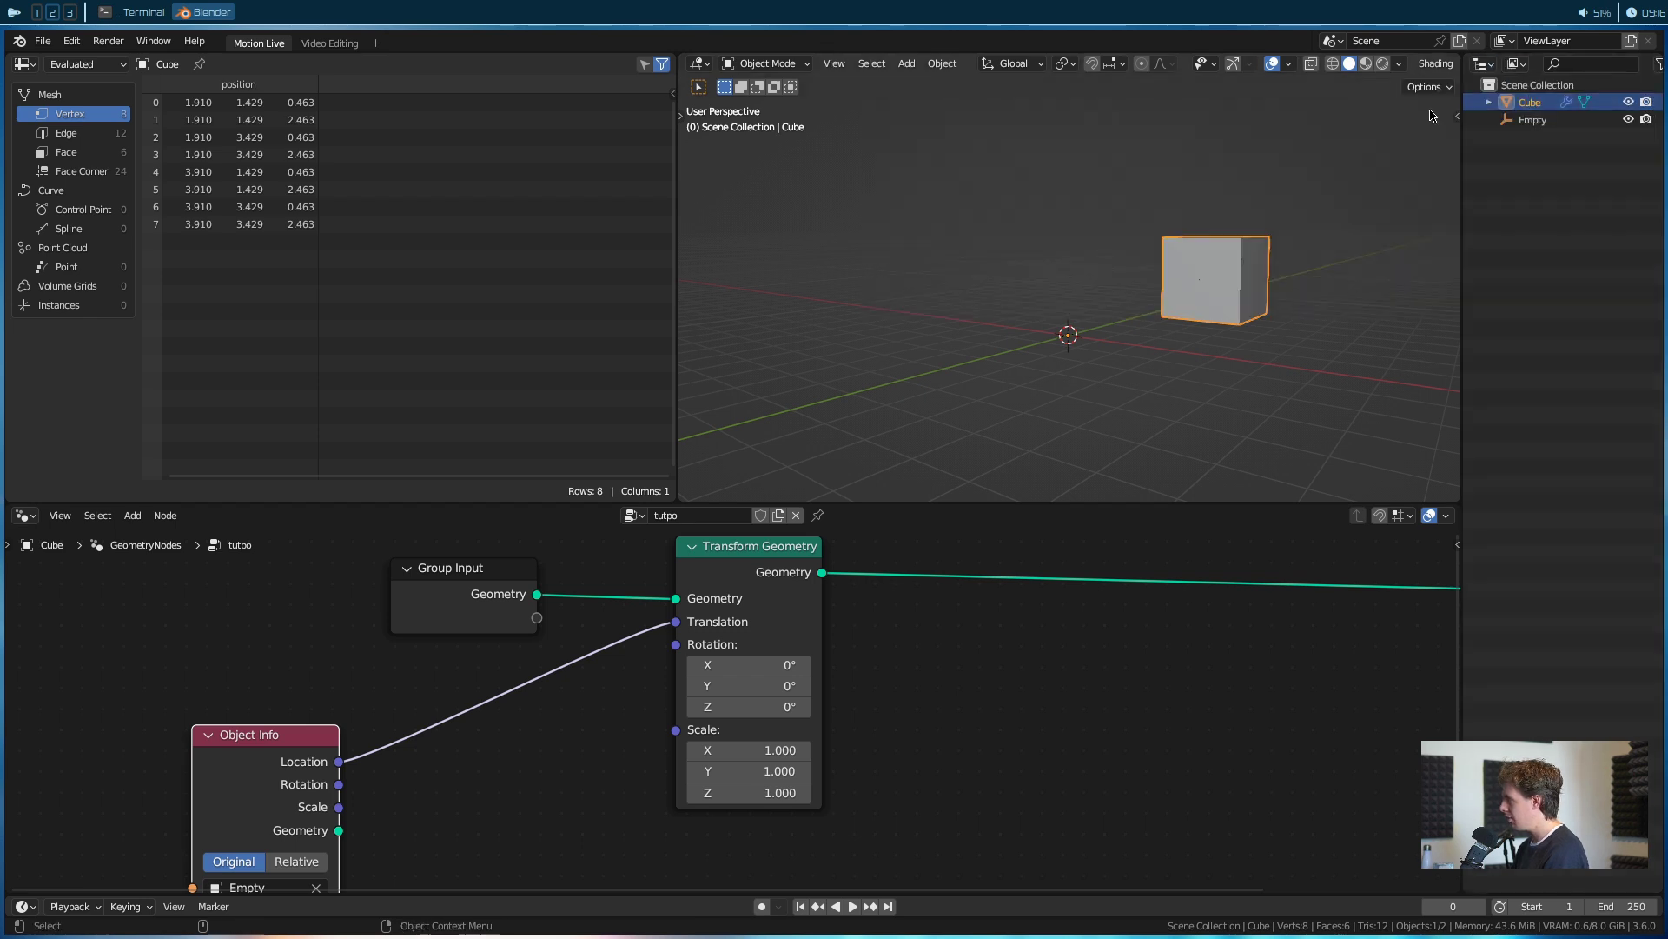
{"action": "left_click", "coordinate": [1533, 119]}
{"action": "key", "text": "g"}
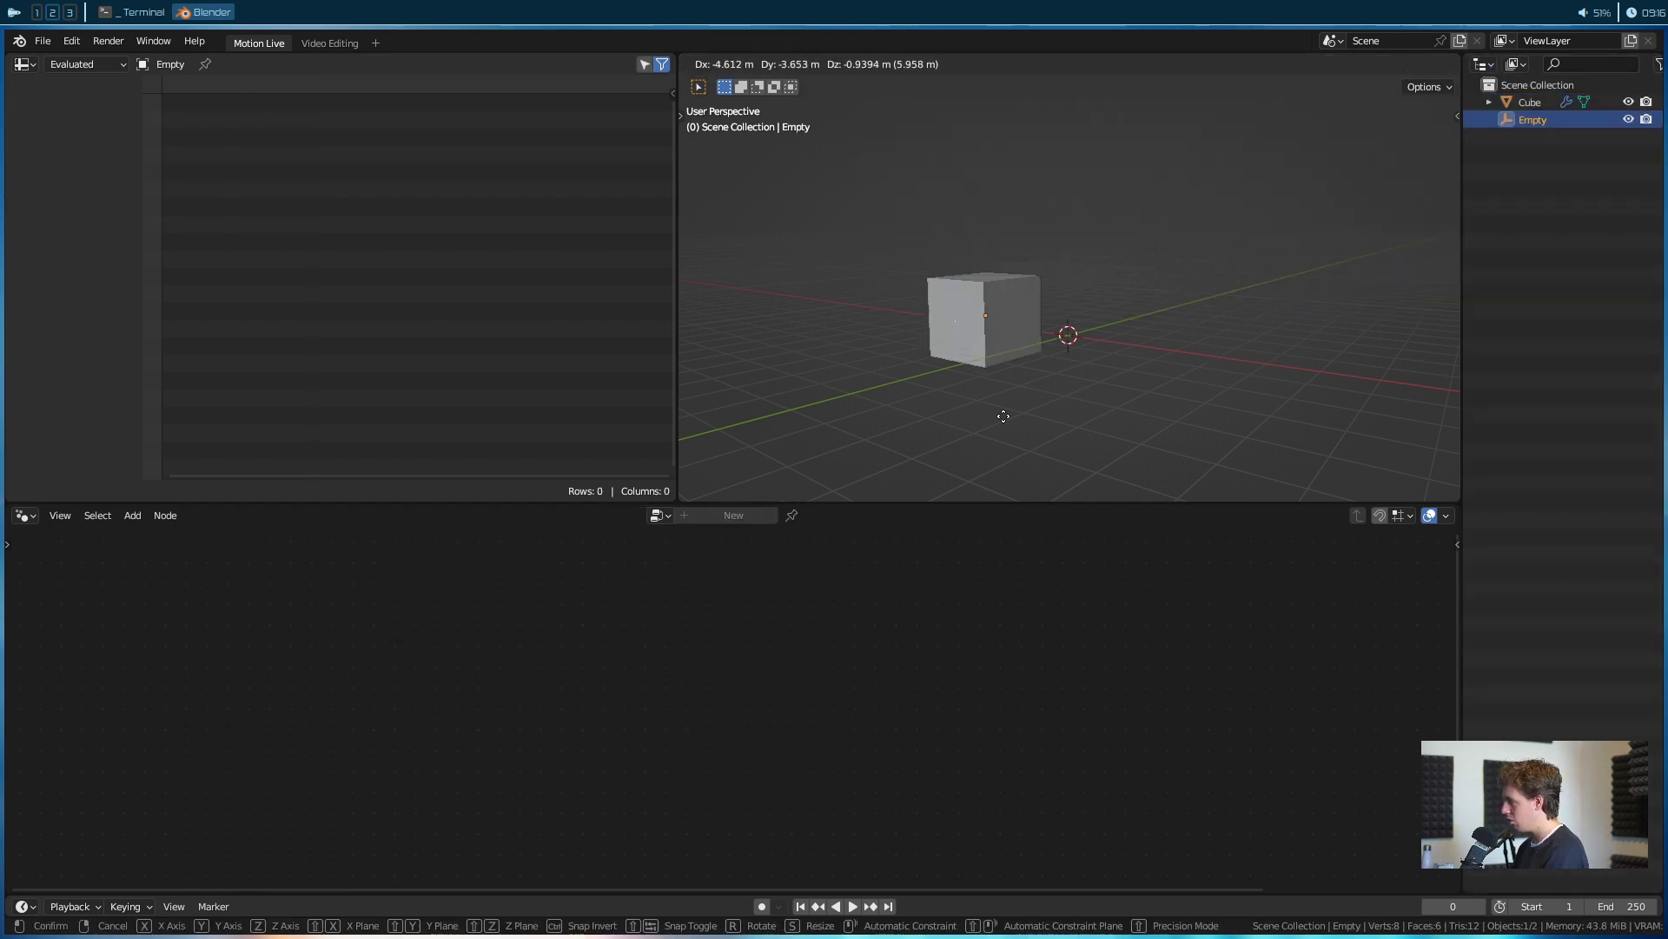
{"action": "left_click", "coordinate": [1087, 279]}
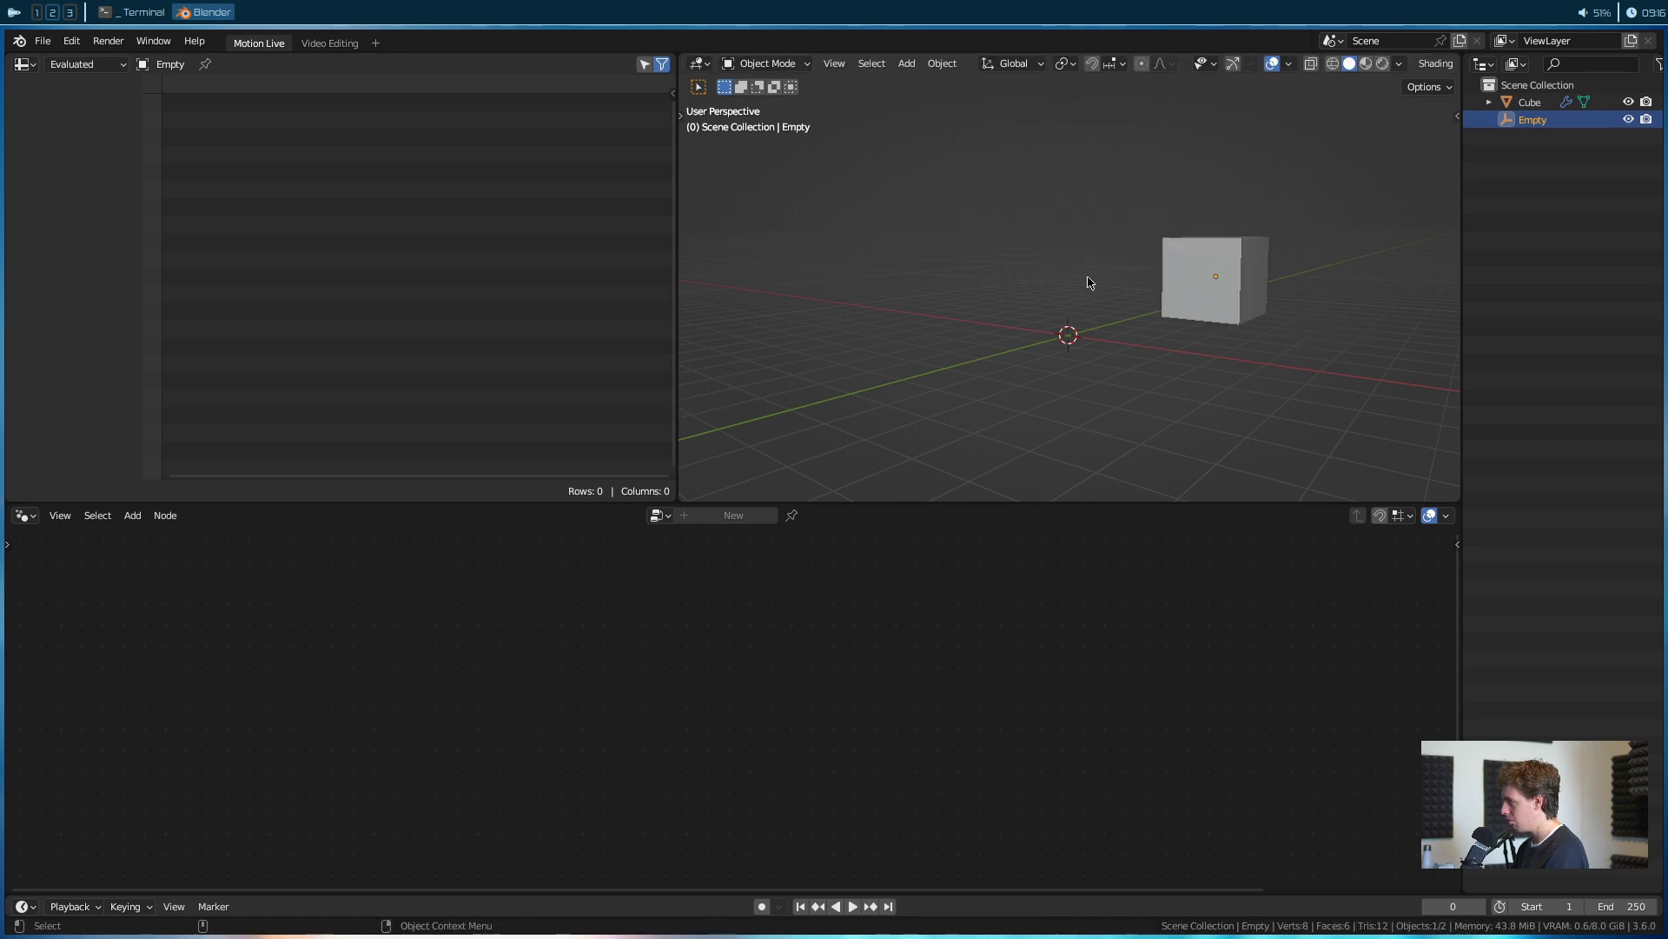
{"action": "left_click", "coordinate": [1202, 331]}
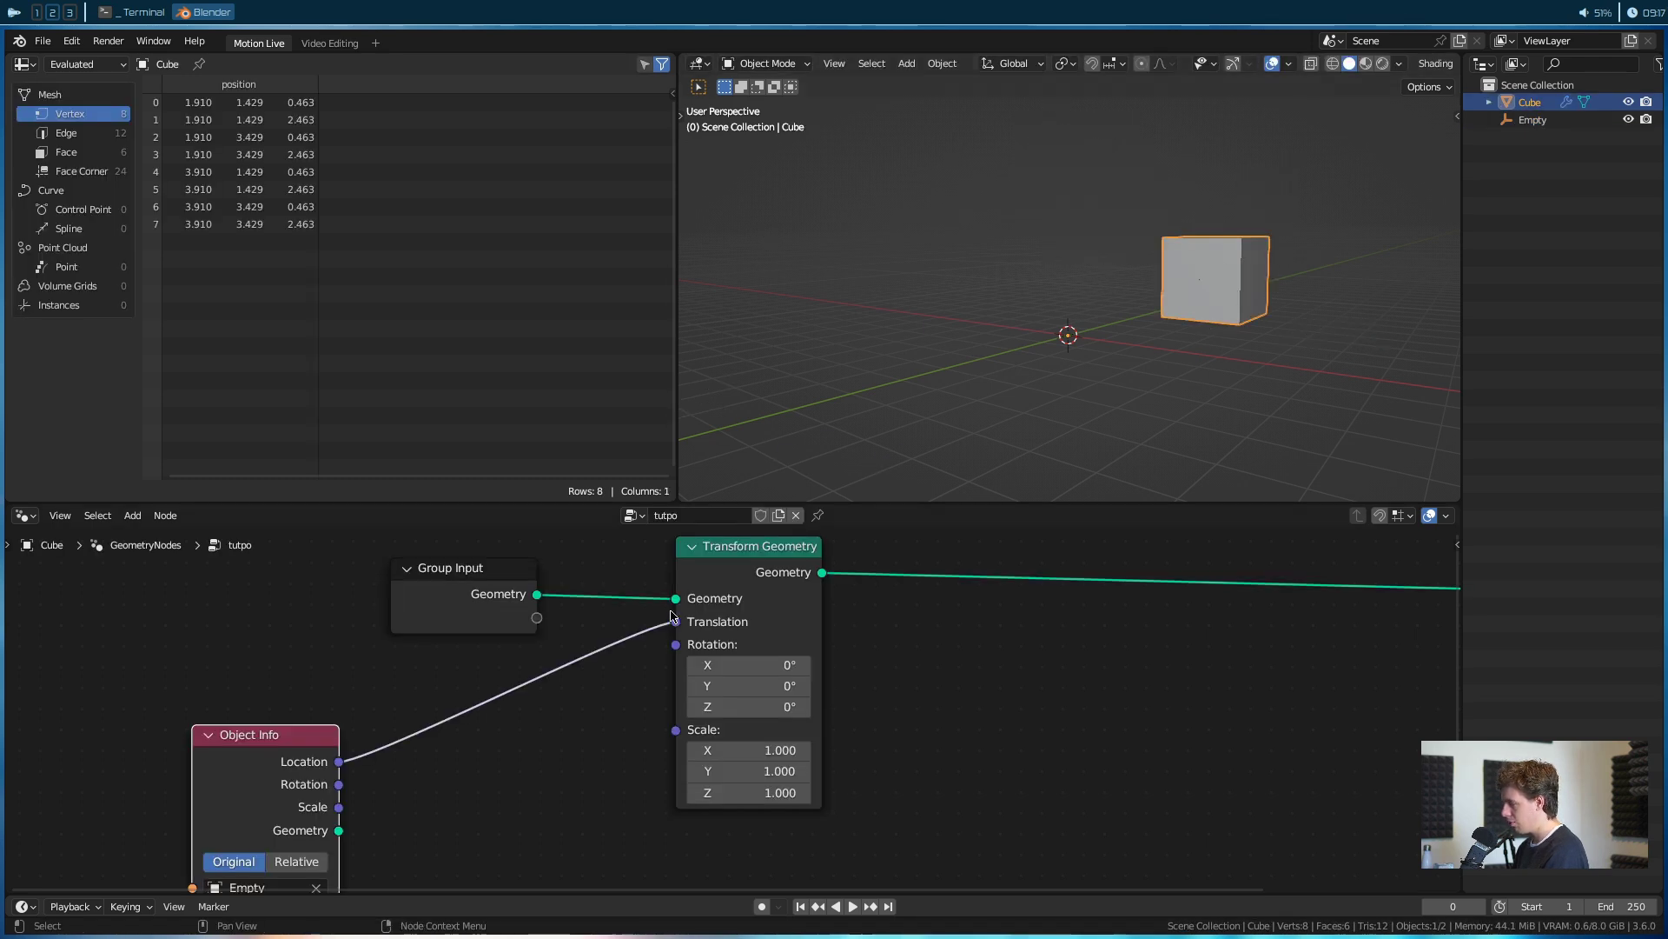
Step: Rewire Object Info's Location from Translation to the Rotation input, move the Empty slightly to test it, and reselect the cube
{"action": "right_click_drag", "start_coordinate": [500, 732], "coordinate": [452, 683], "text": "ctrl"}
{"action": "left_click_drag", "start_coordinate": [339, 762], "coordinate": [700, 714]}
{"action": "left_click", "coordinate": [1225, 282]}
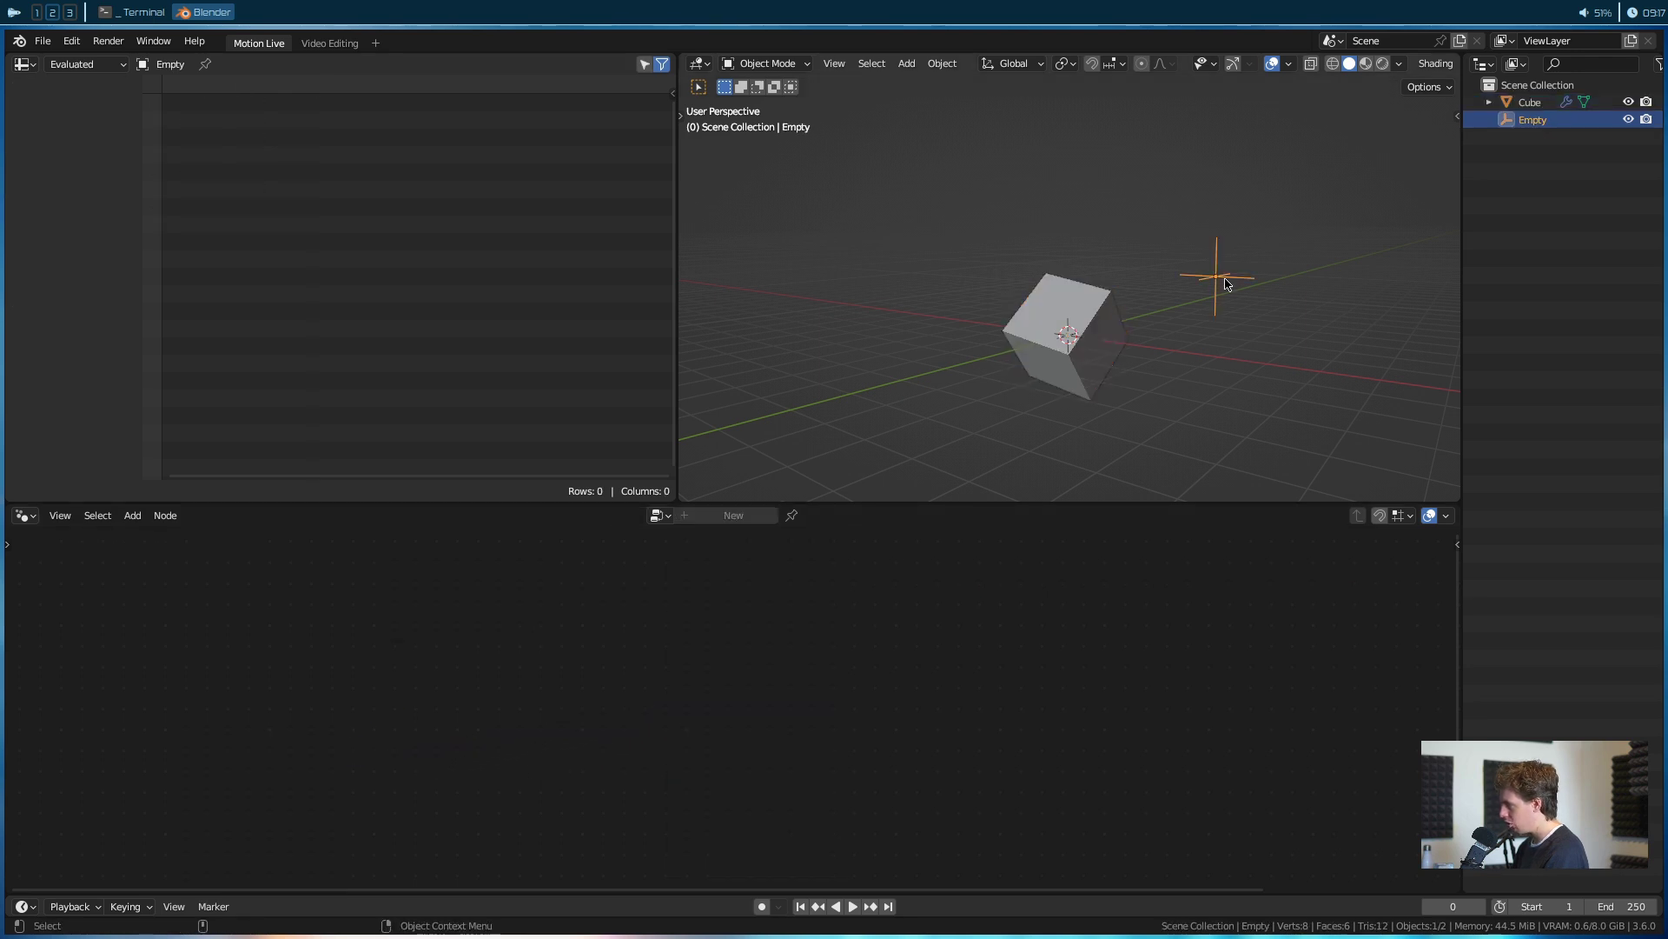
{"action": "key", "text": "g"}
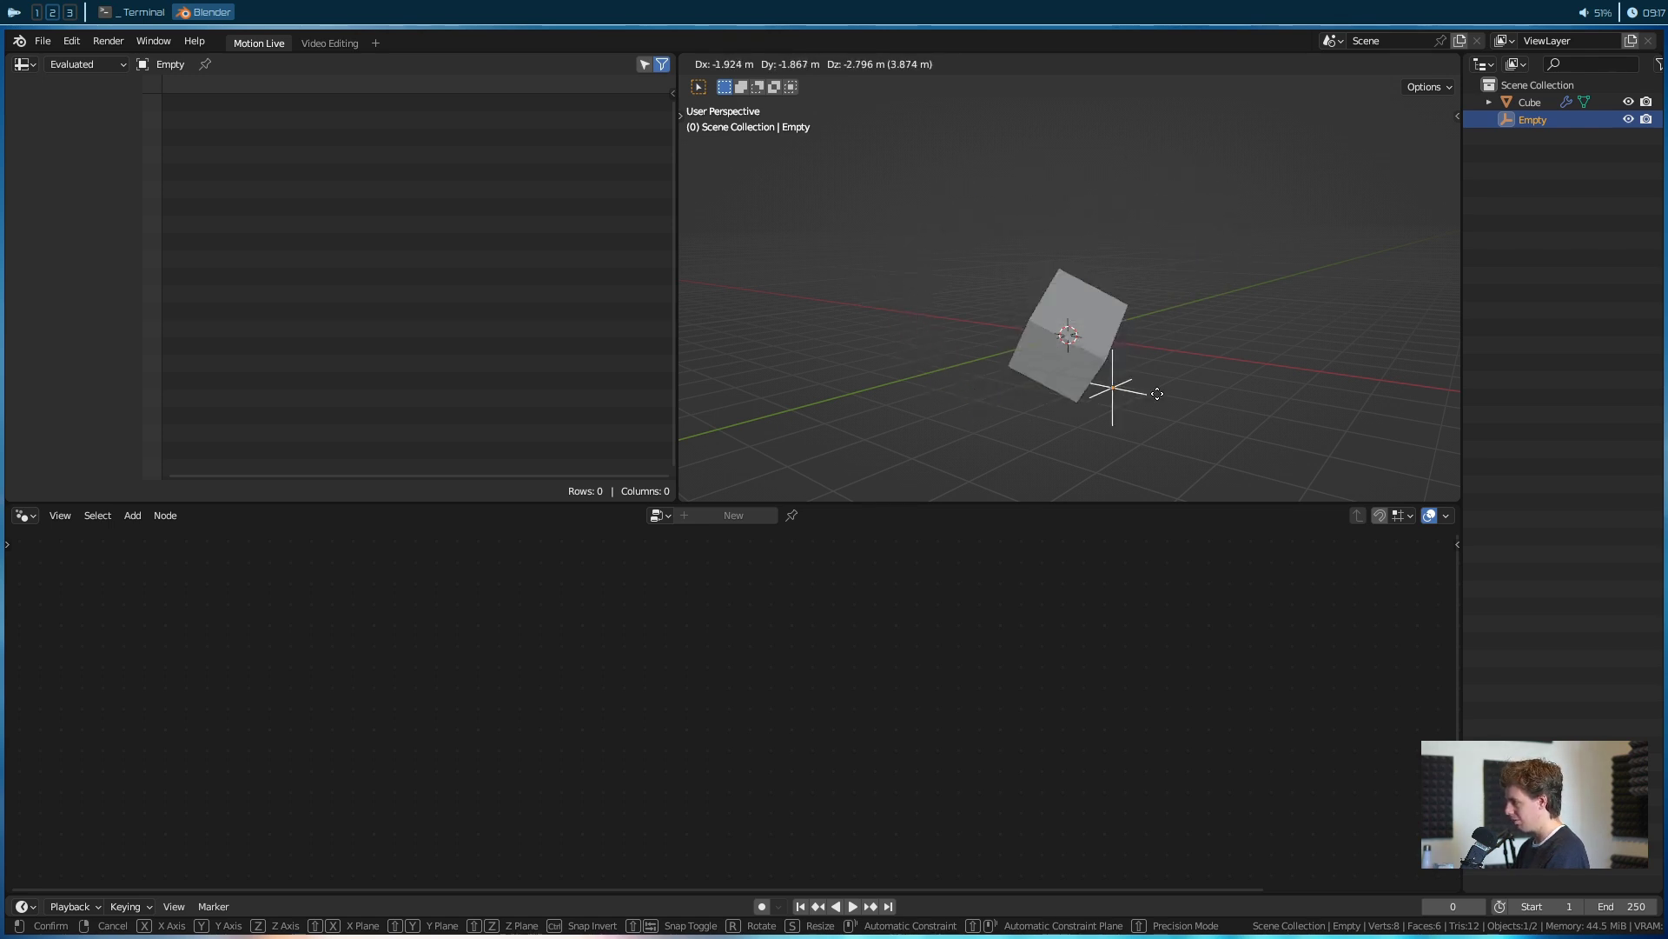
{"action": "left_click", "coordinate": [1249, 287]}
{"action": "left_click", "coordinate": [1027, 374]}
{"action": "left_click", "coordinate": [1054, 363]}
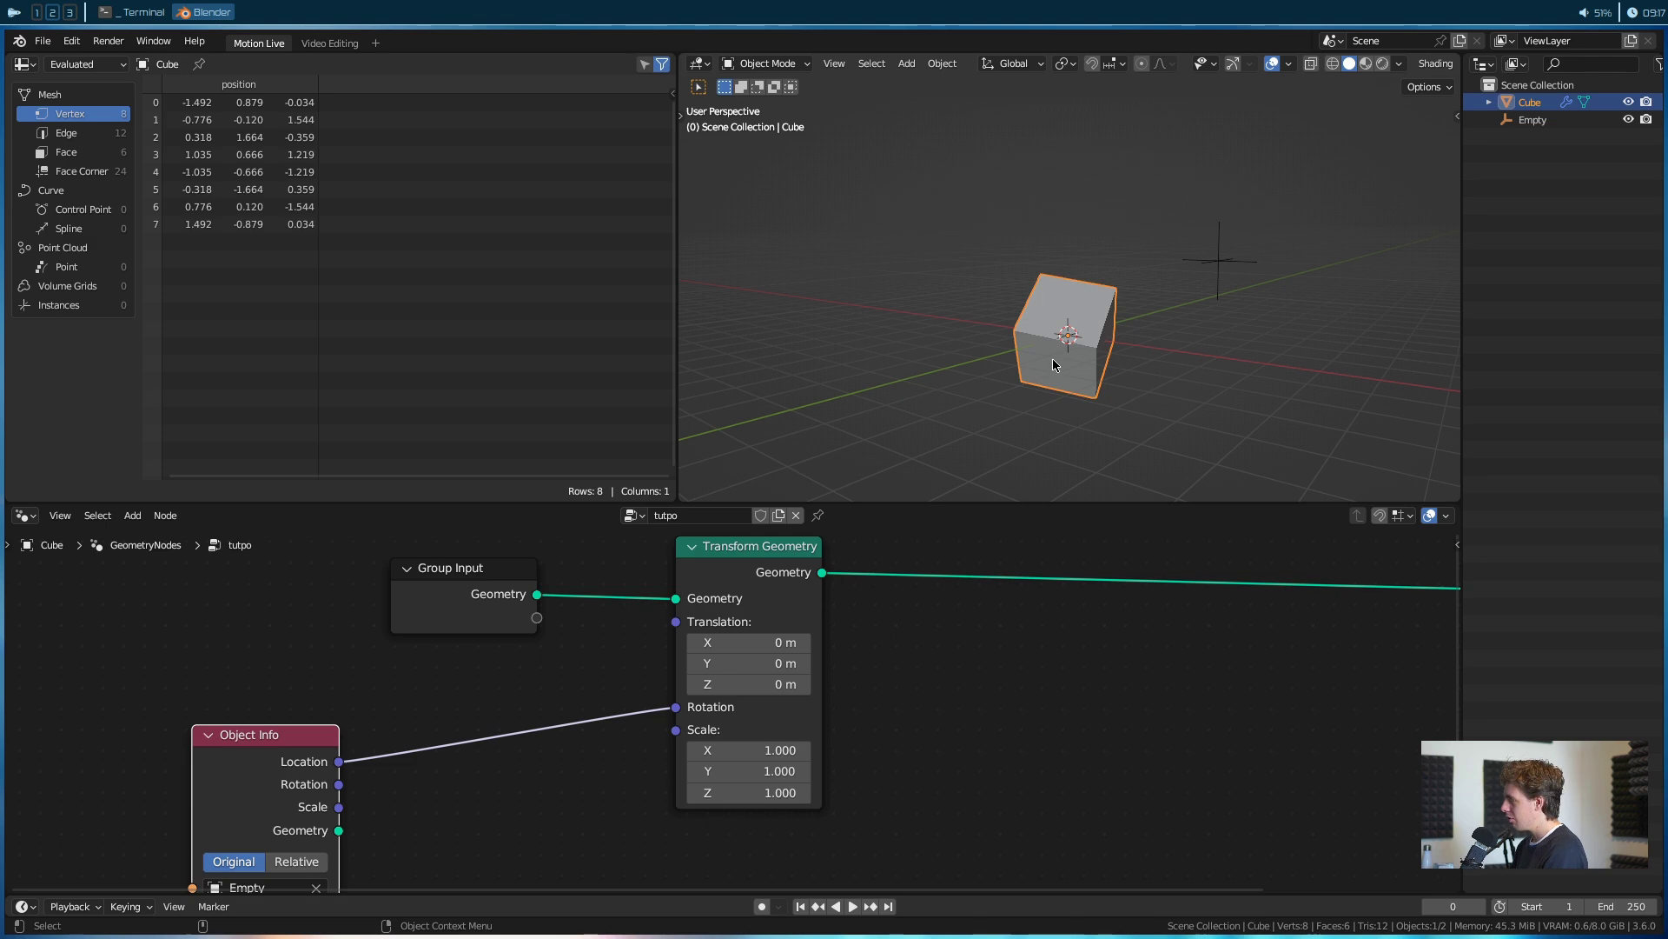
Step: Cut the link between Object Info's Location and Transform Geometry's Rotation, and view the cube and Empty from a higher angle
{"action": "left_click", "coordinate": [954, 713]}
{"action": "middle_click_drag", "start_coordinate": [545, 810], "coordinate": [554, 763]}
{"action": "right_click_drag", "start_coordinate": [496, 654], "coordinate": [412, 726], "text": "ctrl"}
{"action": "left_click_drag", "start_coordinate": [317, 705], "coordinate": [305, 702]}
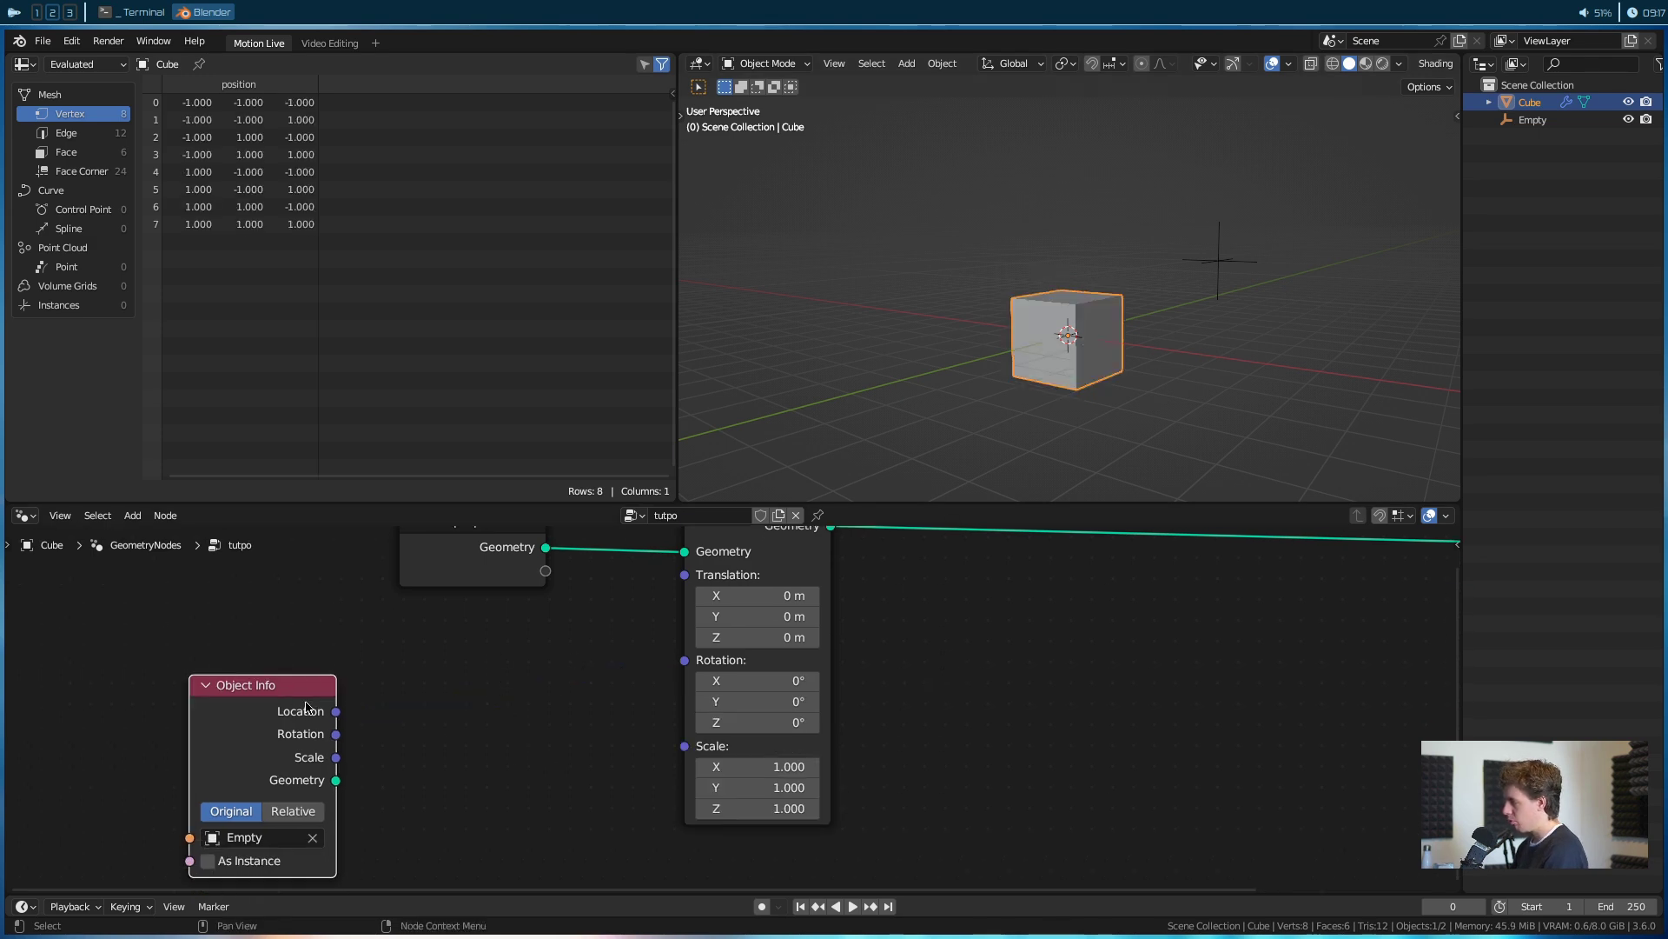
{"action": "middle_click_drag", "start_coordinate": [1169, 444], "coordinate": [1012, 76]}
{"action": "mouse_move", "coordinate": [1125, 307]}
{"action": "middle_mouse_down"}
{"action": "mouse_move", "coordinate": [1118, 332]}
{"action": "mouse_move", "coordinate": [1103, 328]}
{"action": "mouse_move", "coordinate": [1130, 326]}
{"action": "middle_mouse_up"}
{"action": "middle_click_drag", "start_coordinate": [952, 365], "coordinate": [1026, 308]}
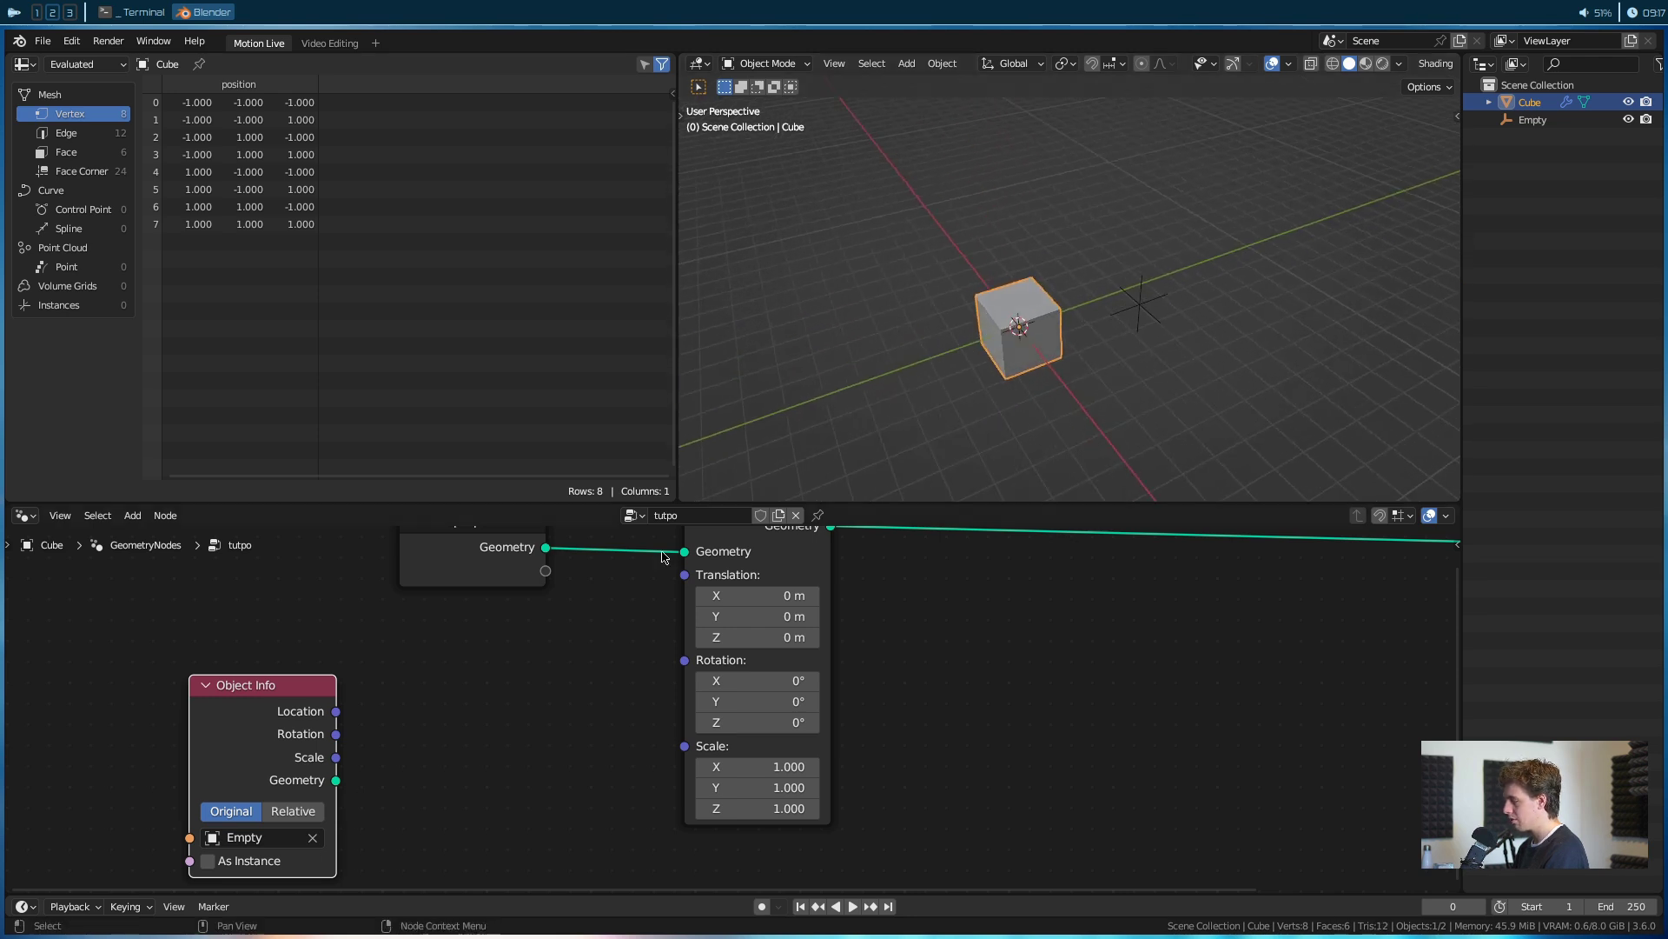
Step: Add a Separate XYZ node, feed Object Info's Location into its Vector input, and tidy the two nodes' positions
{"action": "key", "text": "shift+a"}
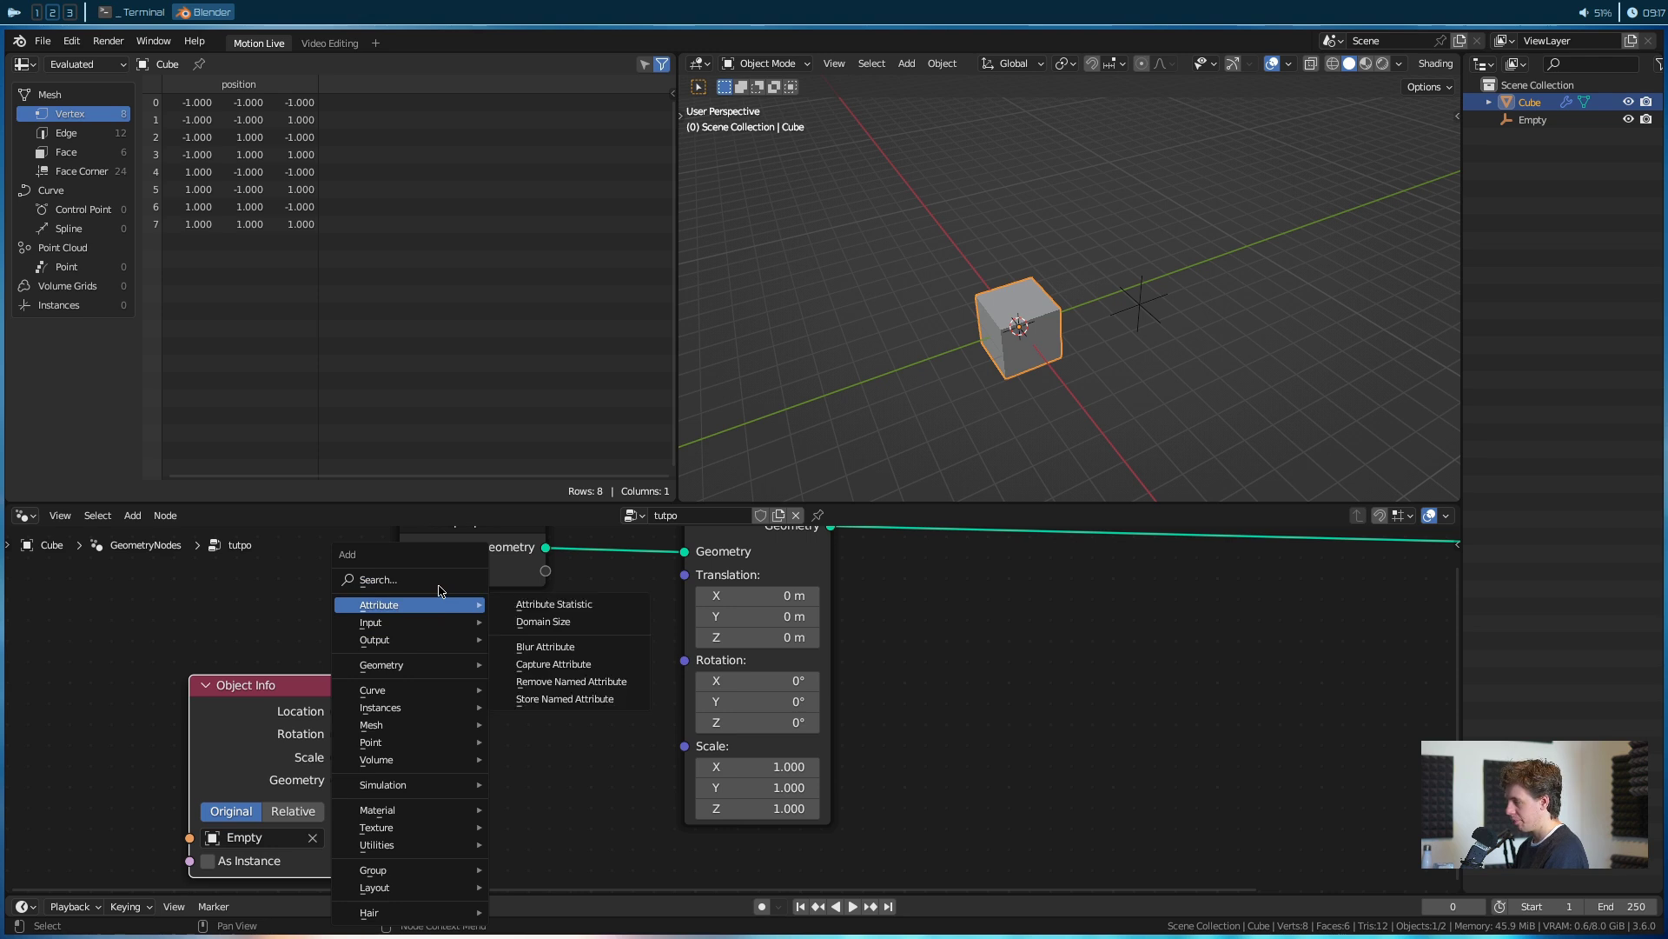
{"action": "type", "text": "separa"}
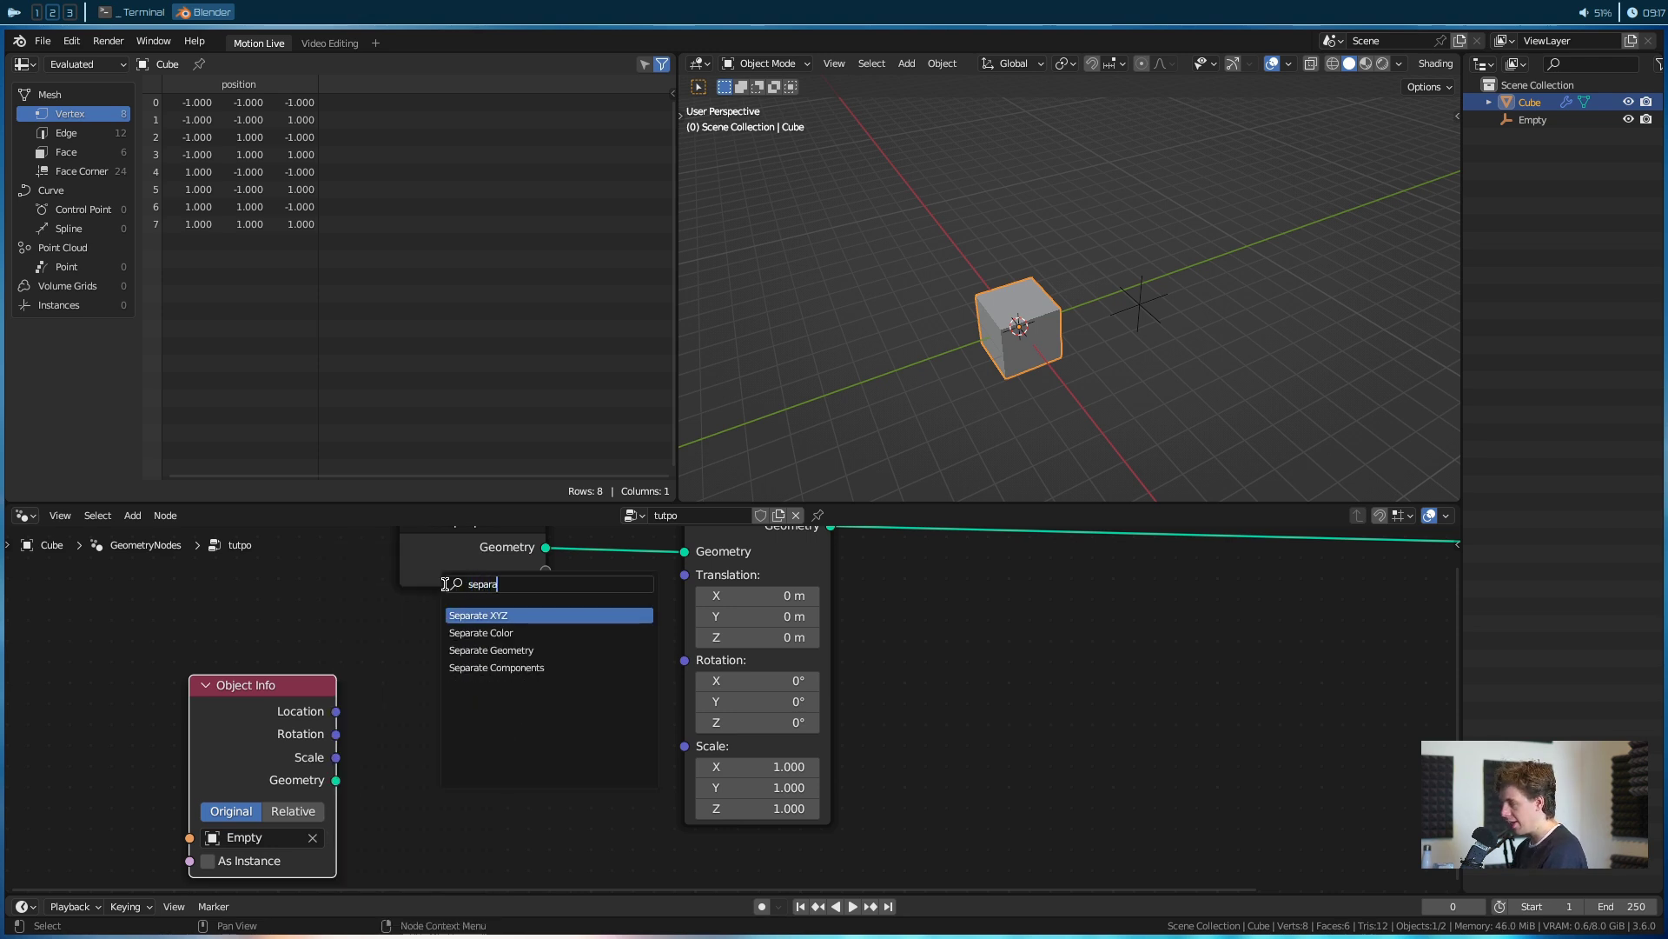
{"action": "key", "text": "Return"}
{"action": "left_click_drag", "start_coordinate": [336, 713], "coordinate": [376, 663]}
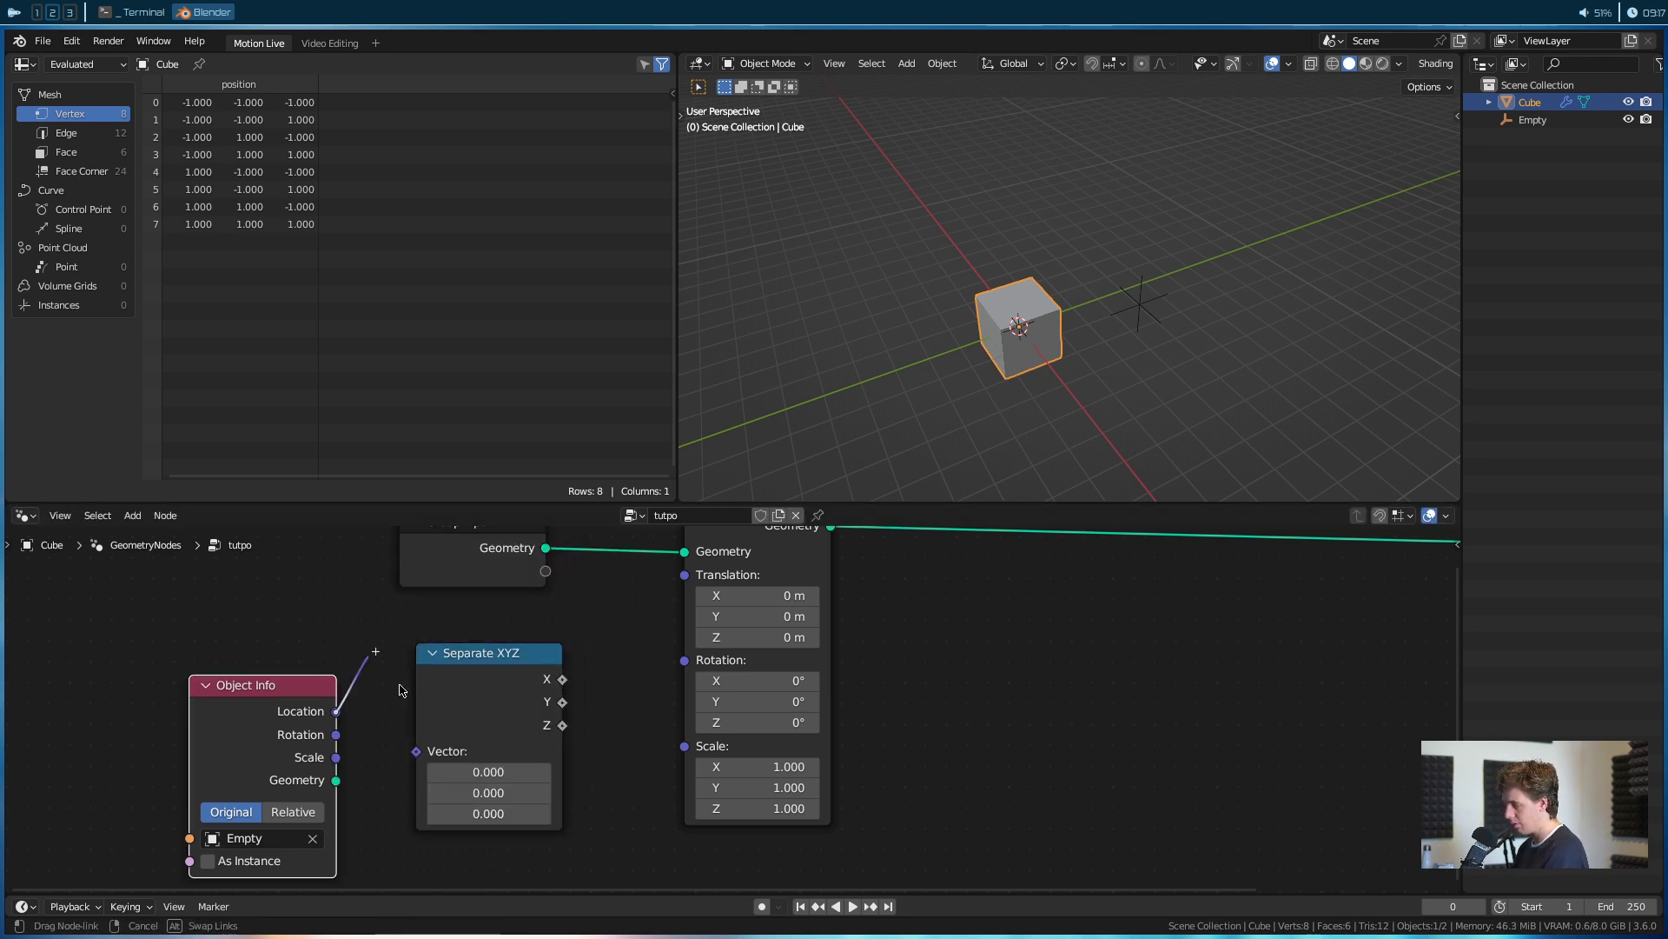
{"action": "left_click_drag", "start_coordinate": [414, 759], "coordinate": [413, 757]}
{"action": "left_click_drag", "start_coordinate": [246, 724], "coordinate": [224, 703]}
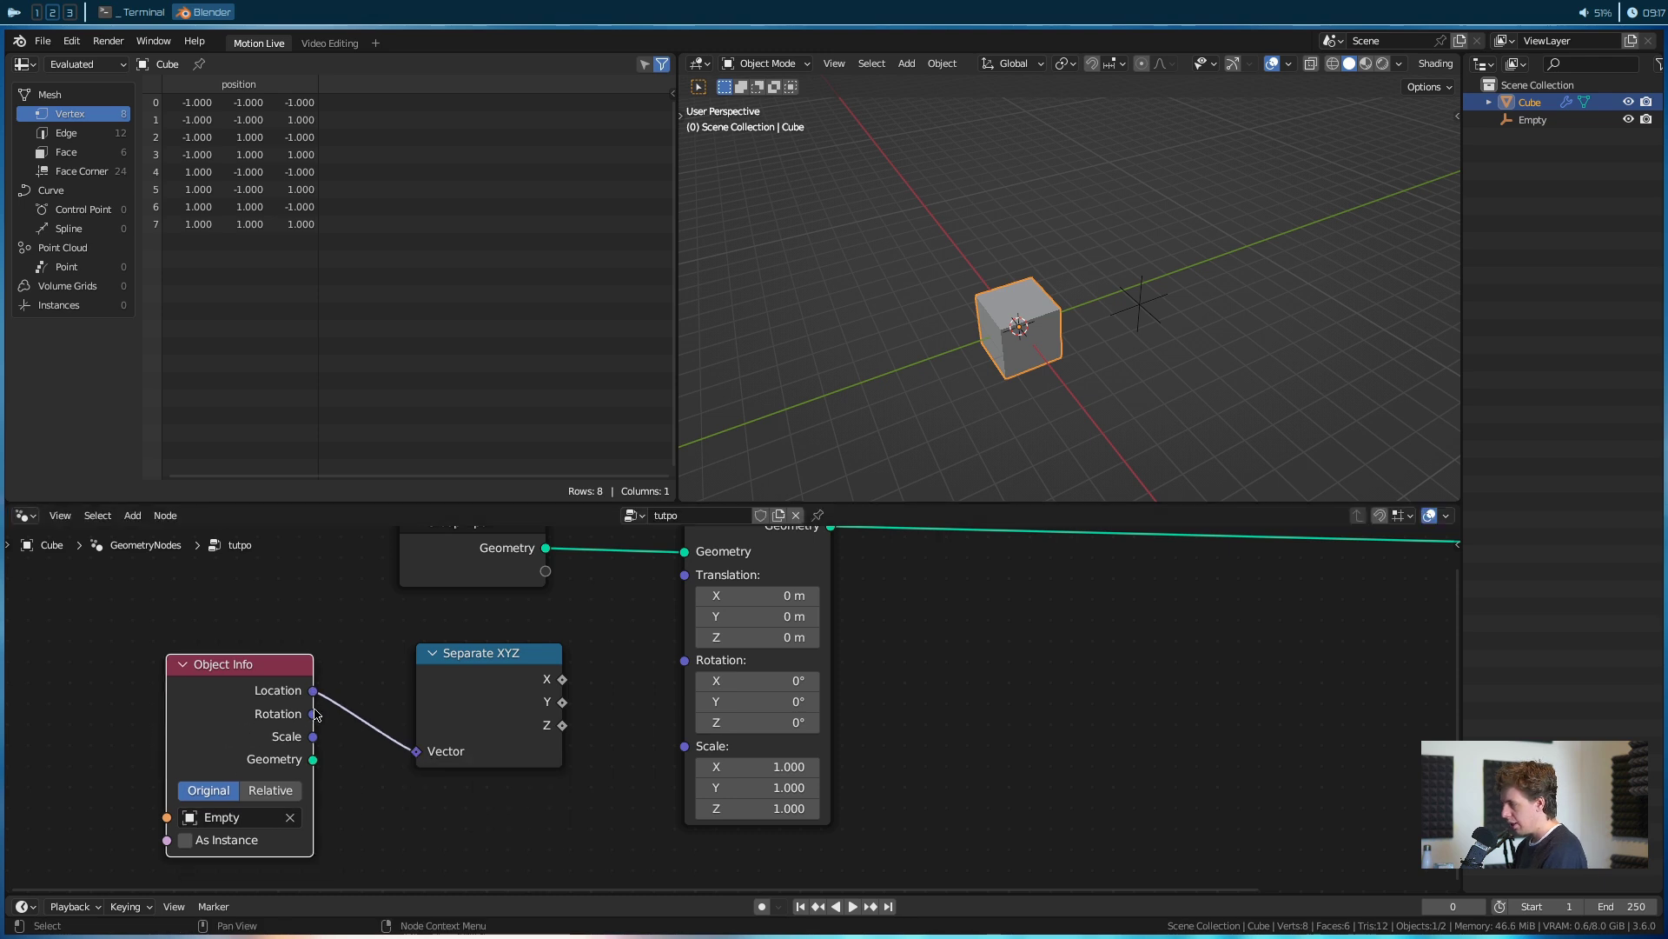
{"action": "left_click_drag", "start_coordinate": [556, 715], "coordinate": [524, 708]}
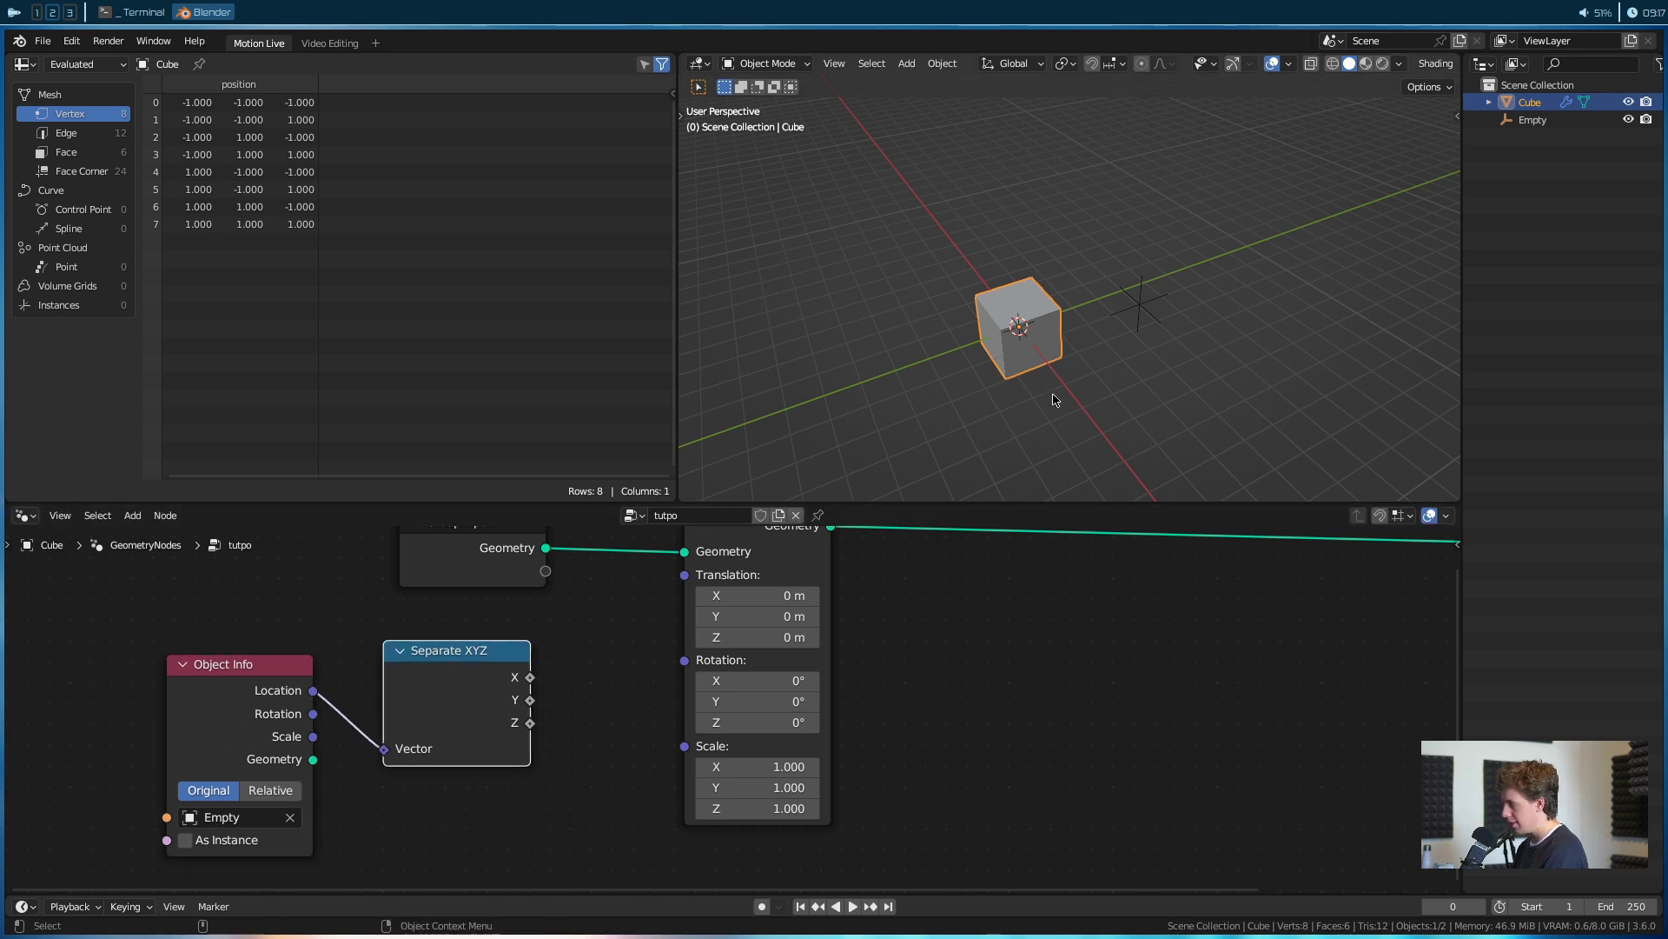
Step: Try moving the Empty along the global Y axis and reselect the cube
{"action": "left_click", "coordinate": [1155, 311]}
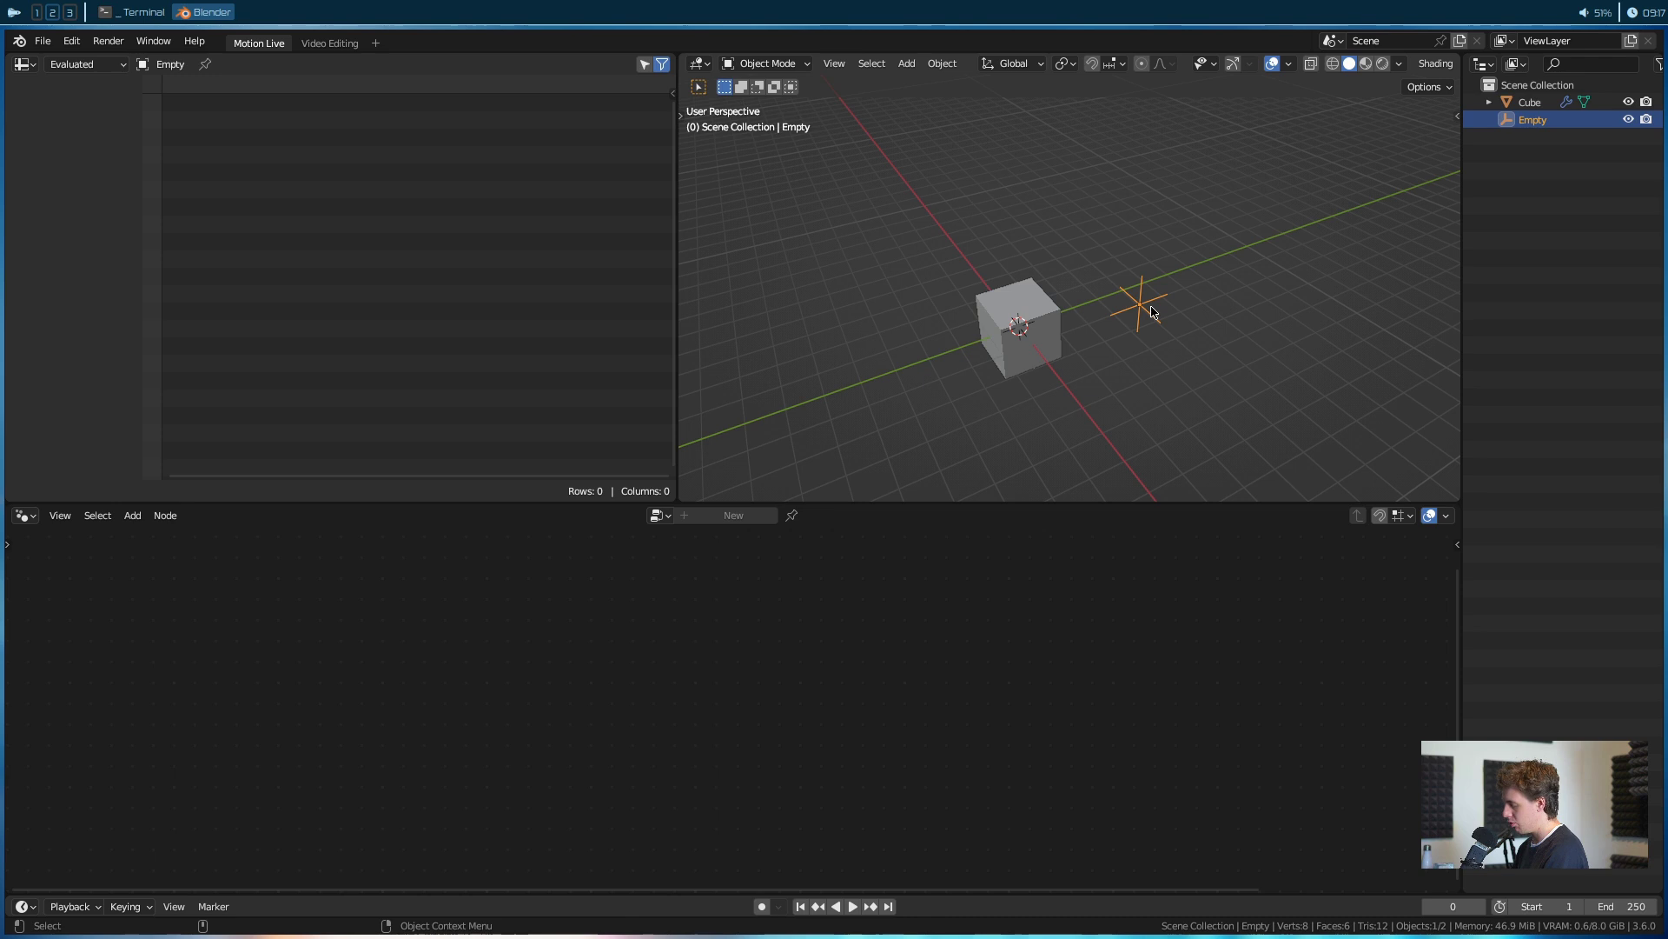
{"action": "key", "text": "g"}
{"action": "key", "text": "y"}
{"action": "right_click", "coordinate": [1153, 313]}
{"action": "left_click", "coordinate": [1029, 318]}
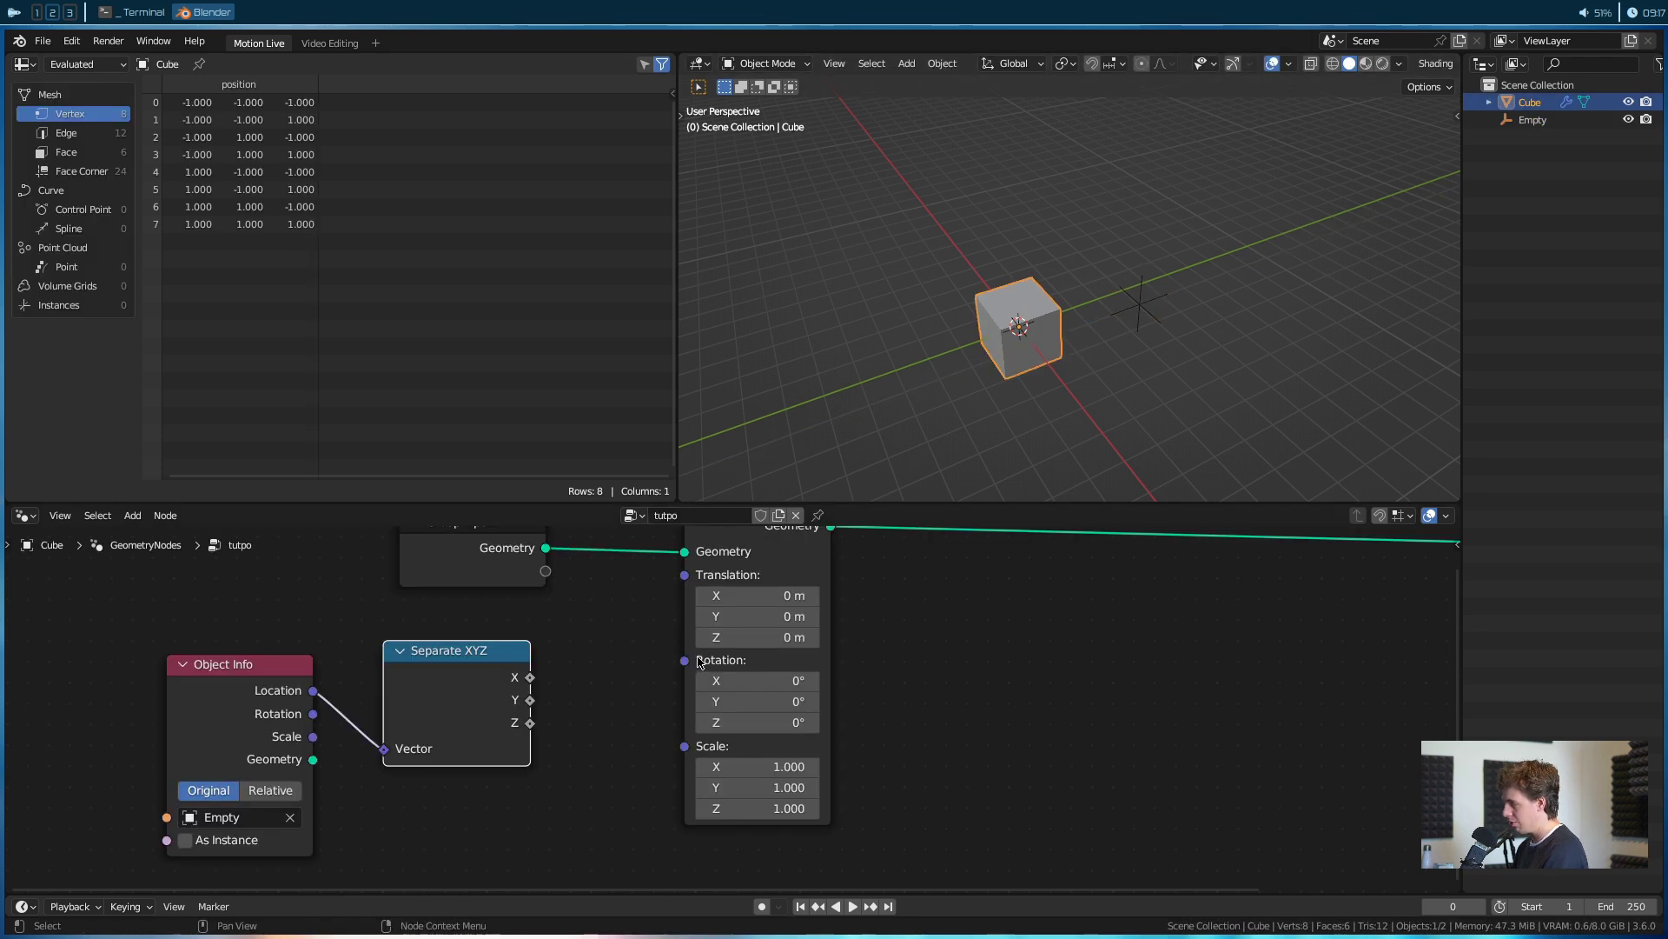
Step: Make room beside Transform Geometry and add a Combine XYZ node between it and Separate XYZ
{"action": "scroll", "coordinate": [692, 666], "scroll_direction": "down", "scroll_amount": 1}
{"action": "middle_click_drag", "start_coordinate": [669, 671], "coordinate": [772, 660]}
{"action": "left_click_drag", "start_coordinate": [436, 668], "coordinate": [278, 681]}
{"action": "left_click_drag", "start_coordinate": [518, 671], "coordinate": [403, 684]}
{"action": "left_click", "coordinate": [593, 671]}
{"action": "key", "text": "shift+a"}
{"action": "left_click", "coordinate": [649, 582]}
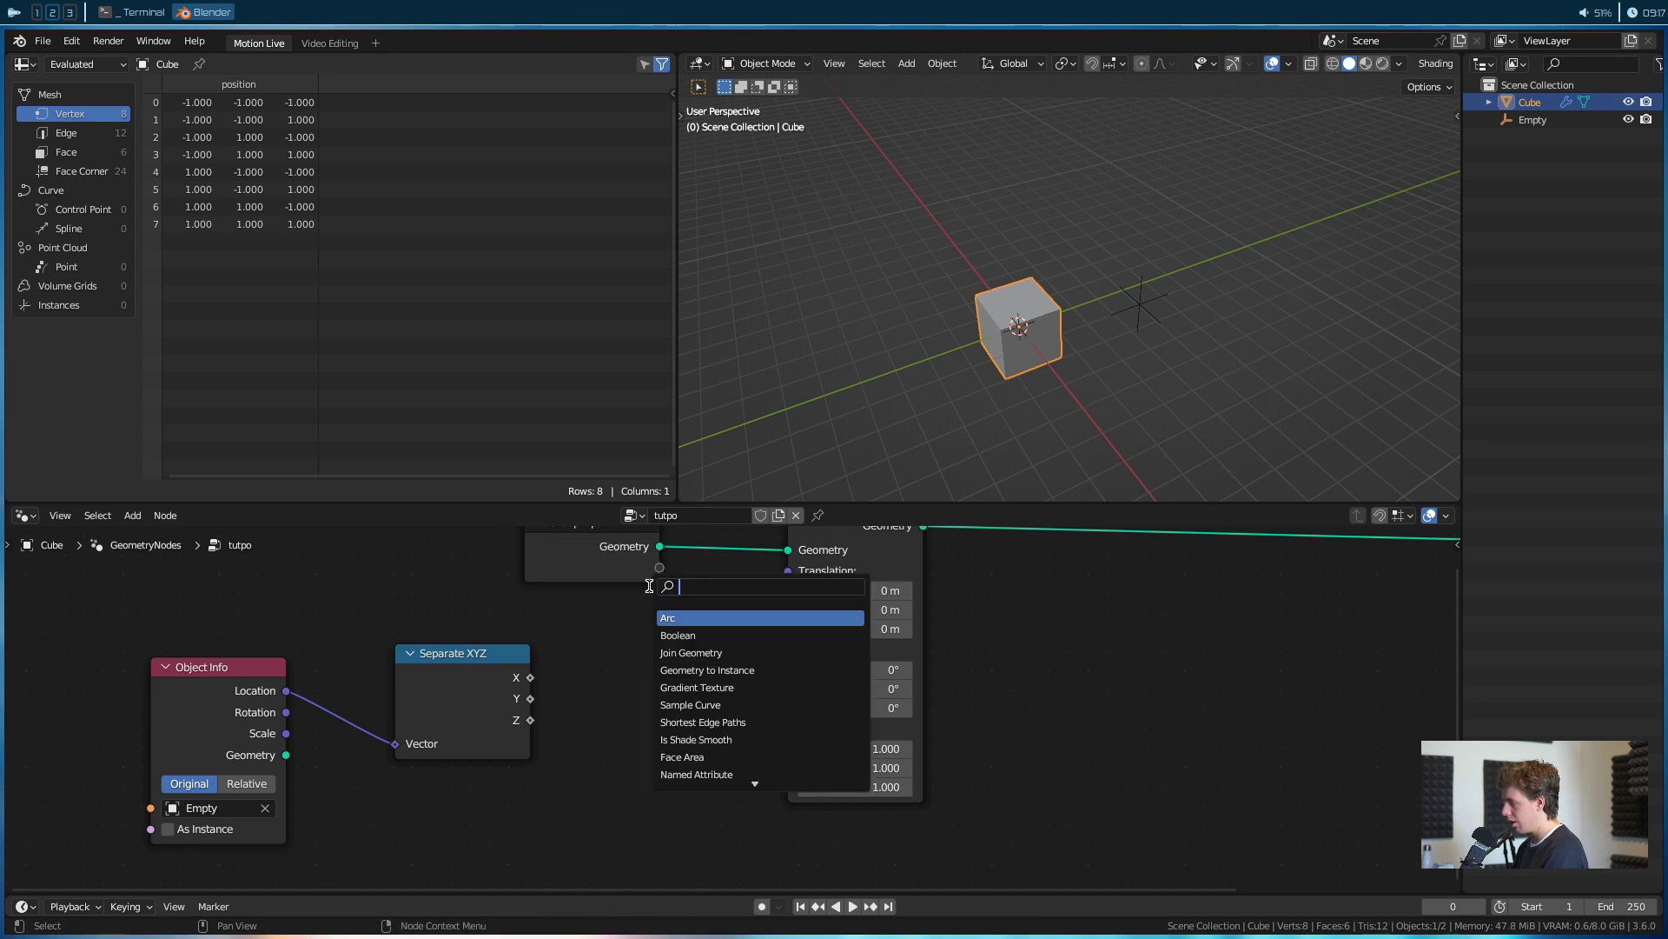
{"action": "type", "text": "com"}
{"action": "key", "text": "Down"}
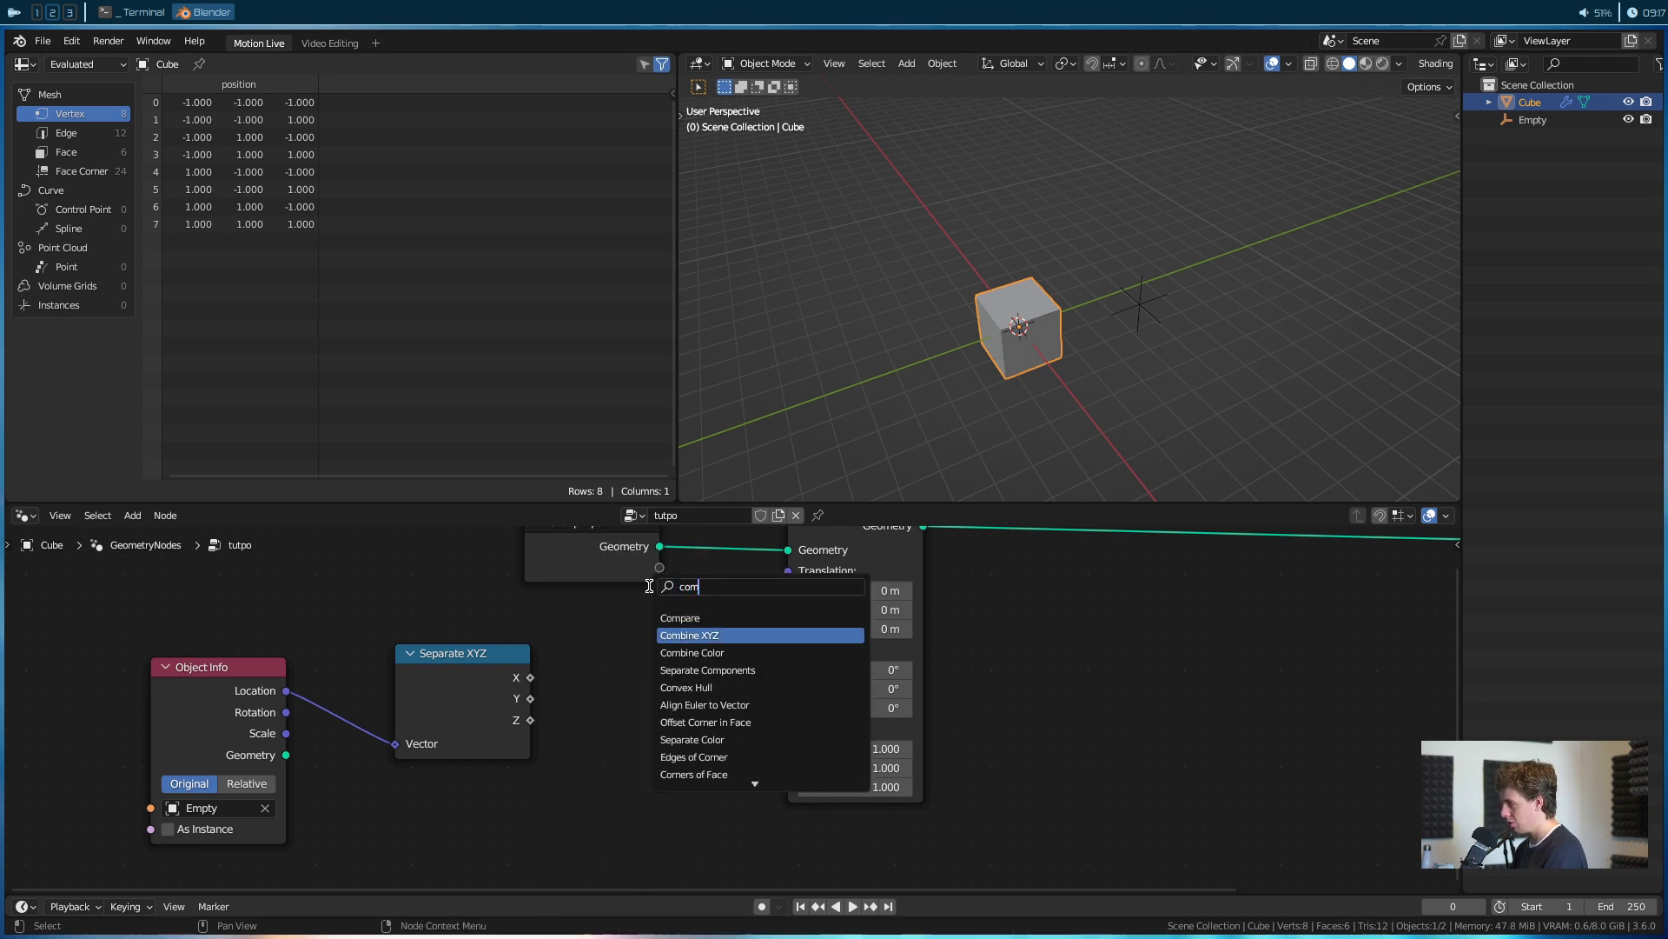
{"action": "key", "text": "Return"}
{"action": "left_click", "coordinate": [609, 637]}
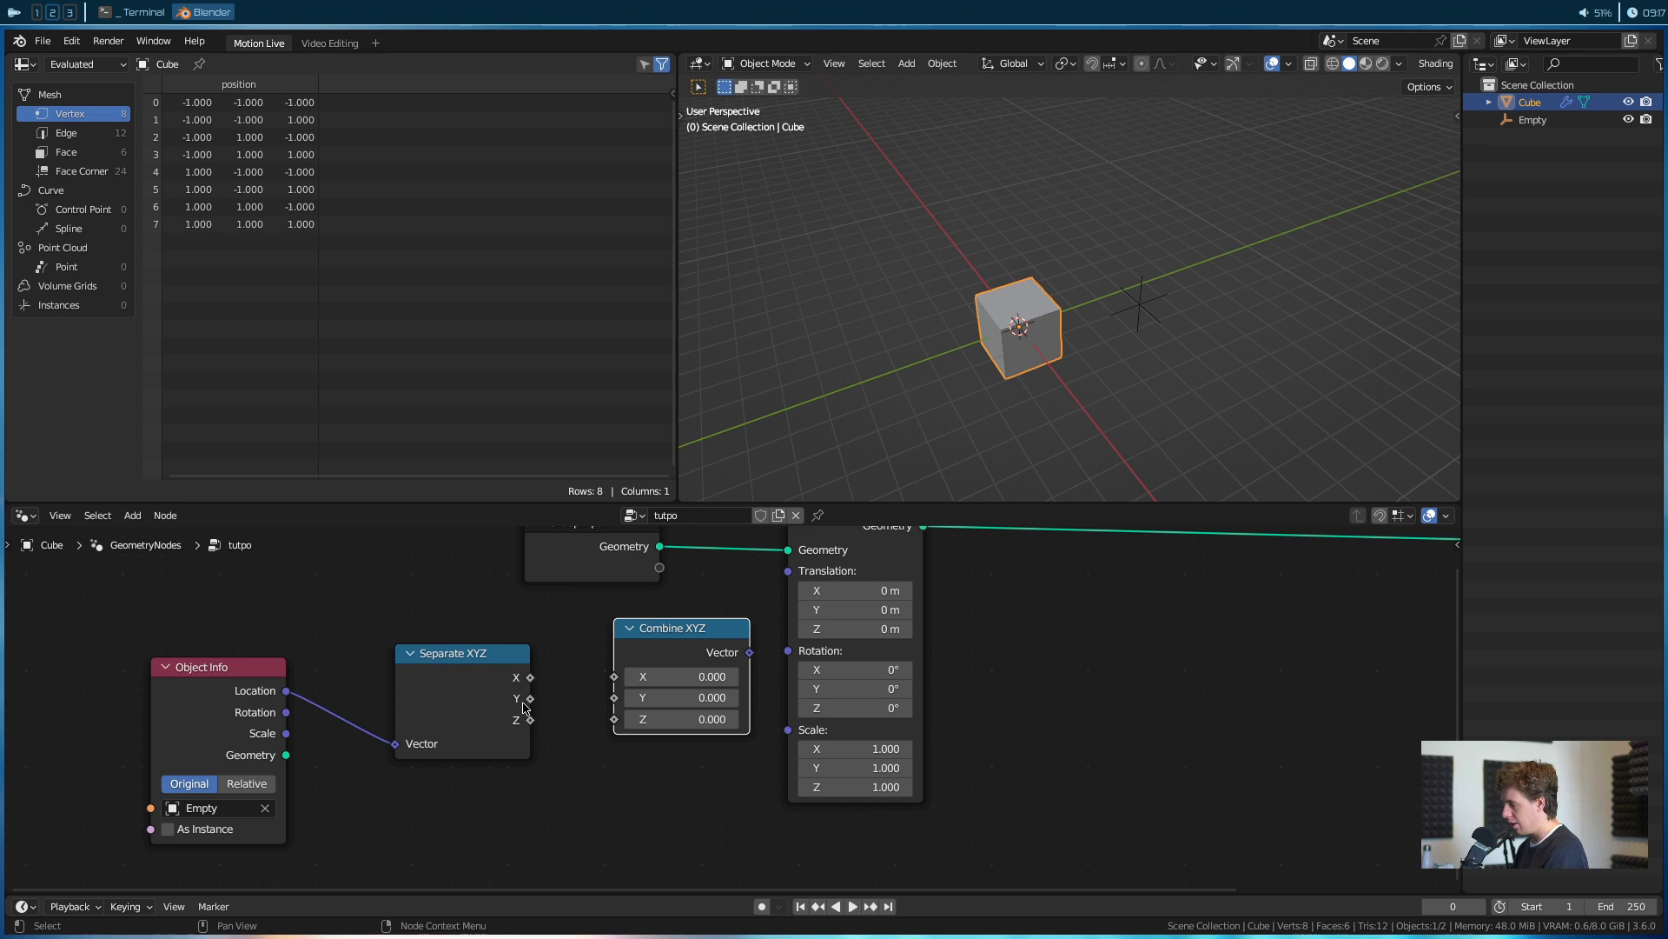
Step: Connect Separate XYZ's Y to Combine XYZ's X and its Vector to Rotation, and test by moving the Empty along Y
{"action": "left_click_drag", "start_coordinate": [527, 701], "coordinate": [614, 677]}
{"action": "left_click_drag", "start_coordinate": [750, 652], "coordinate": [788, 650]}
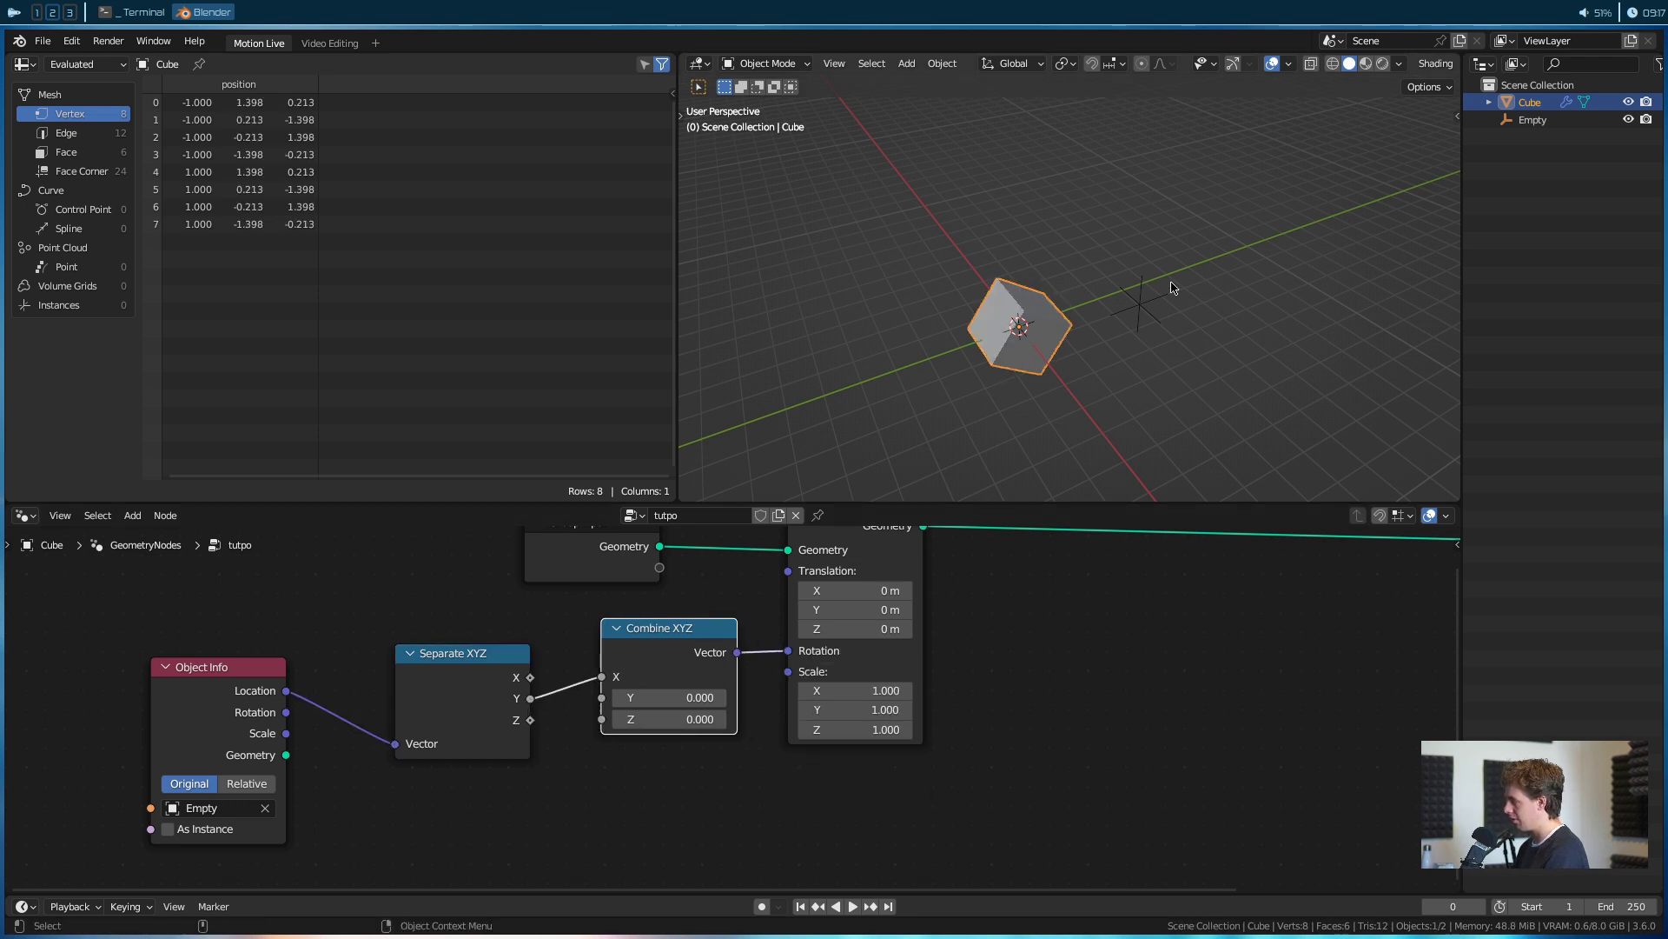
{"action": "left_click", "coordinate": [1141, 304]}
{"action": "key", "text": "g"}
{"action": "key", "text": "y"}
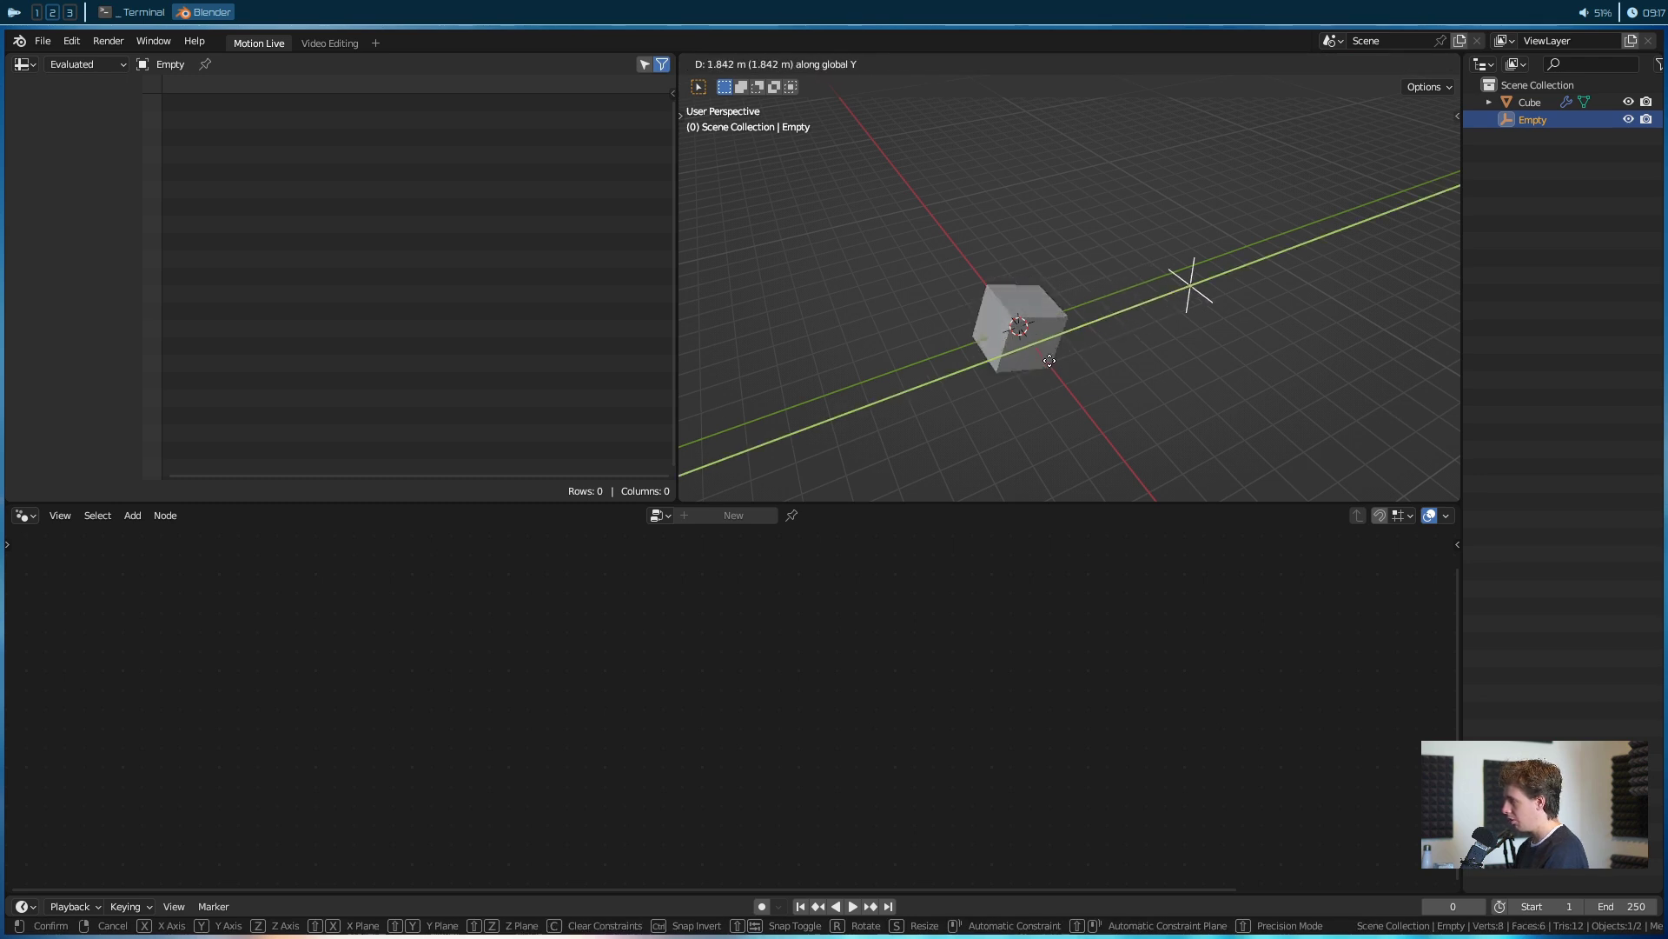
{"action": "right_click", "coordinate": [1036, 290]}
{"action": "left_click", "coordinate": [1037, 290]}
Step: Move the Object Info and Separate XYZ nodes farther from Combine XYZ to make room between them
{"action": "middle_click_drag", "start_coordinate": [515, 809], "coordinate": [784, 749]}
{"action": "left_click_drag", "start_coordinate": [483, 617], "coordinate": [287, 635]}
{"action": "left_click_drag", "start_coordinate": [698, 595], "coordinate": [443, 621]}
{"action": "key", "text": "shift+a"}
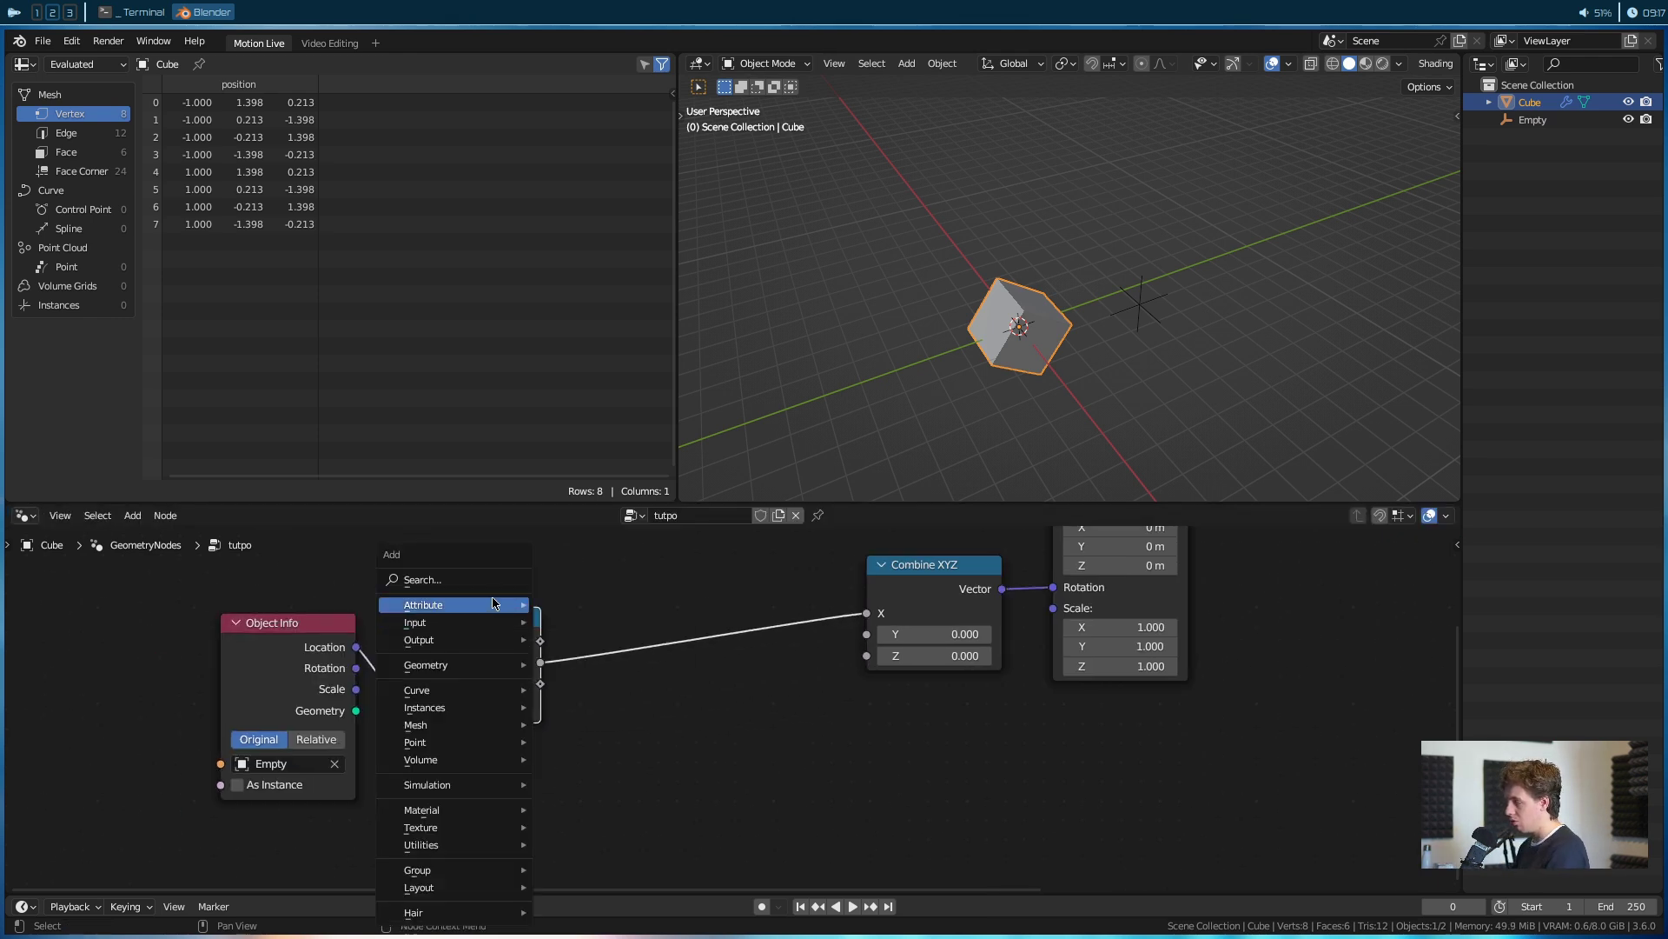
{"action": "left_click", "coordinate": [485, 579]}
{"action": "type", "text": "inve"}
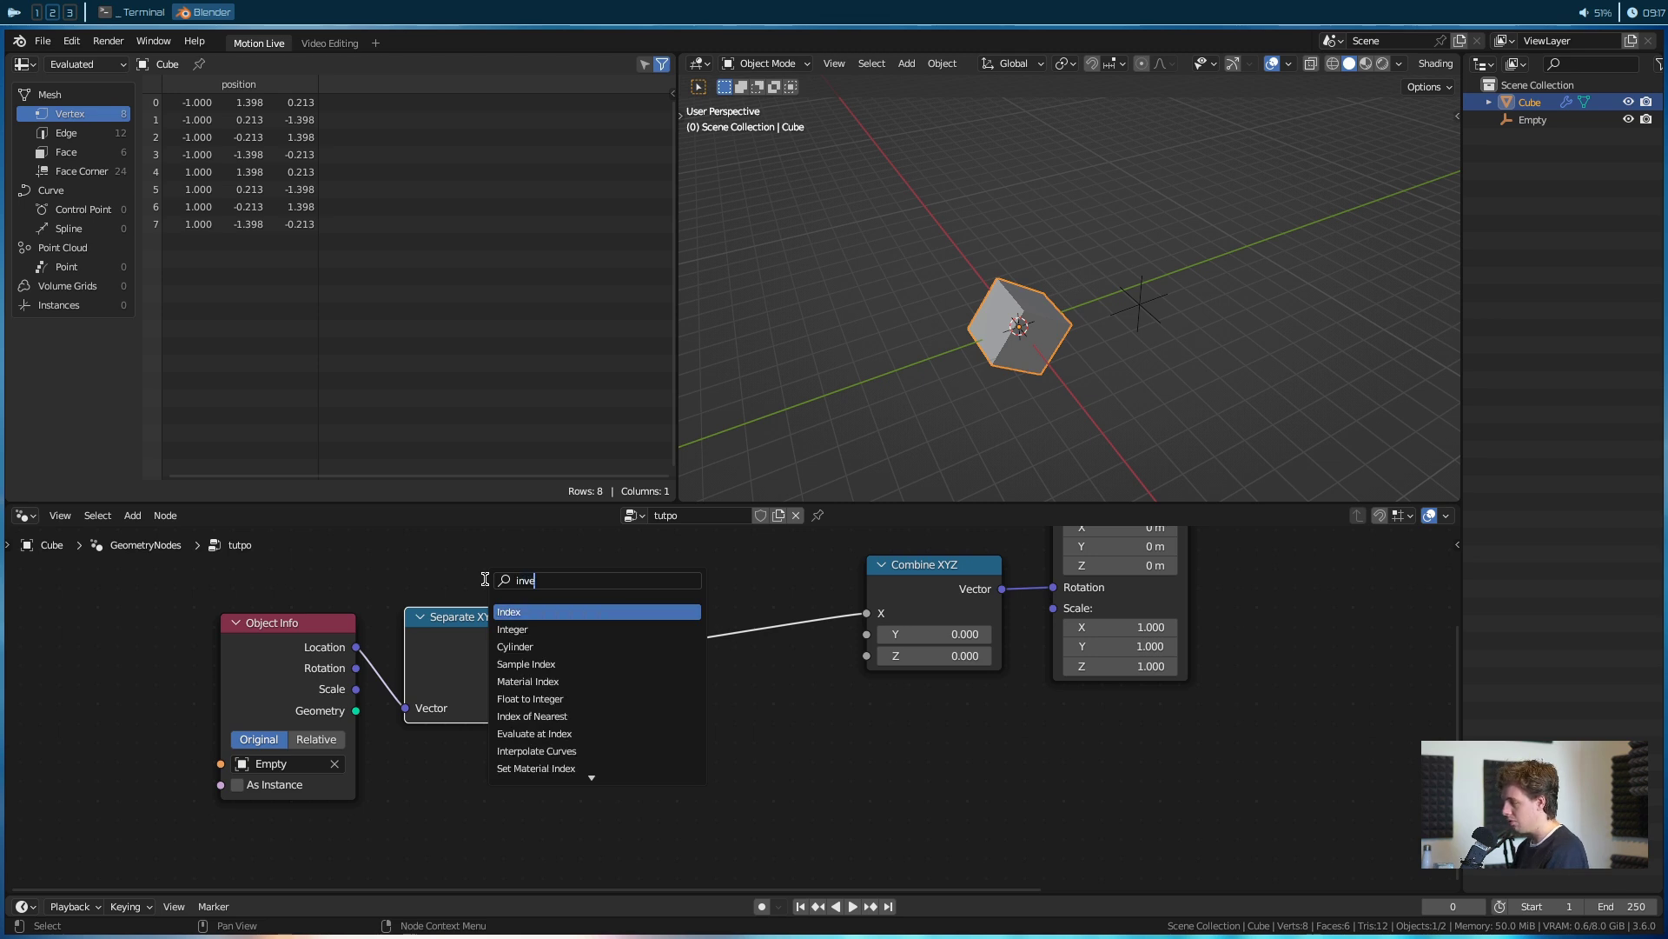
{"action": "type", "text": "r"}
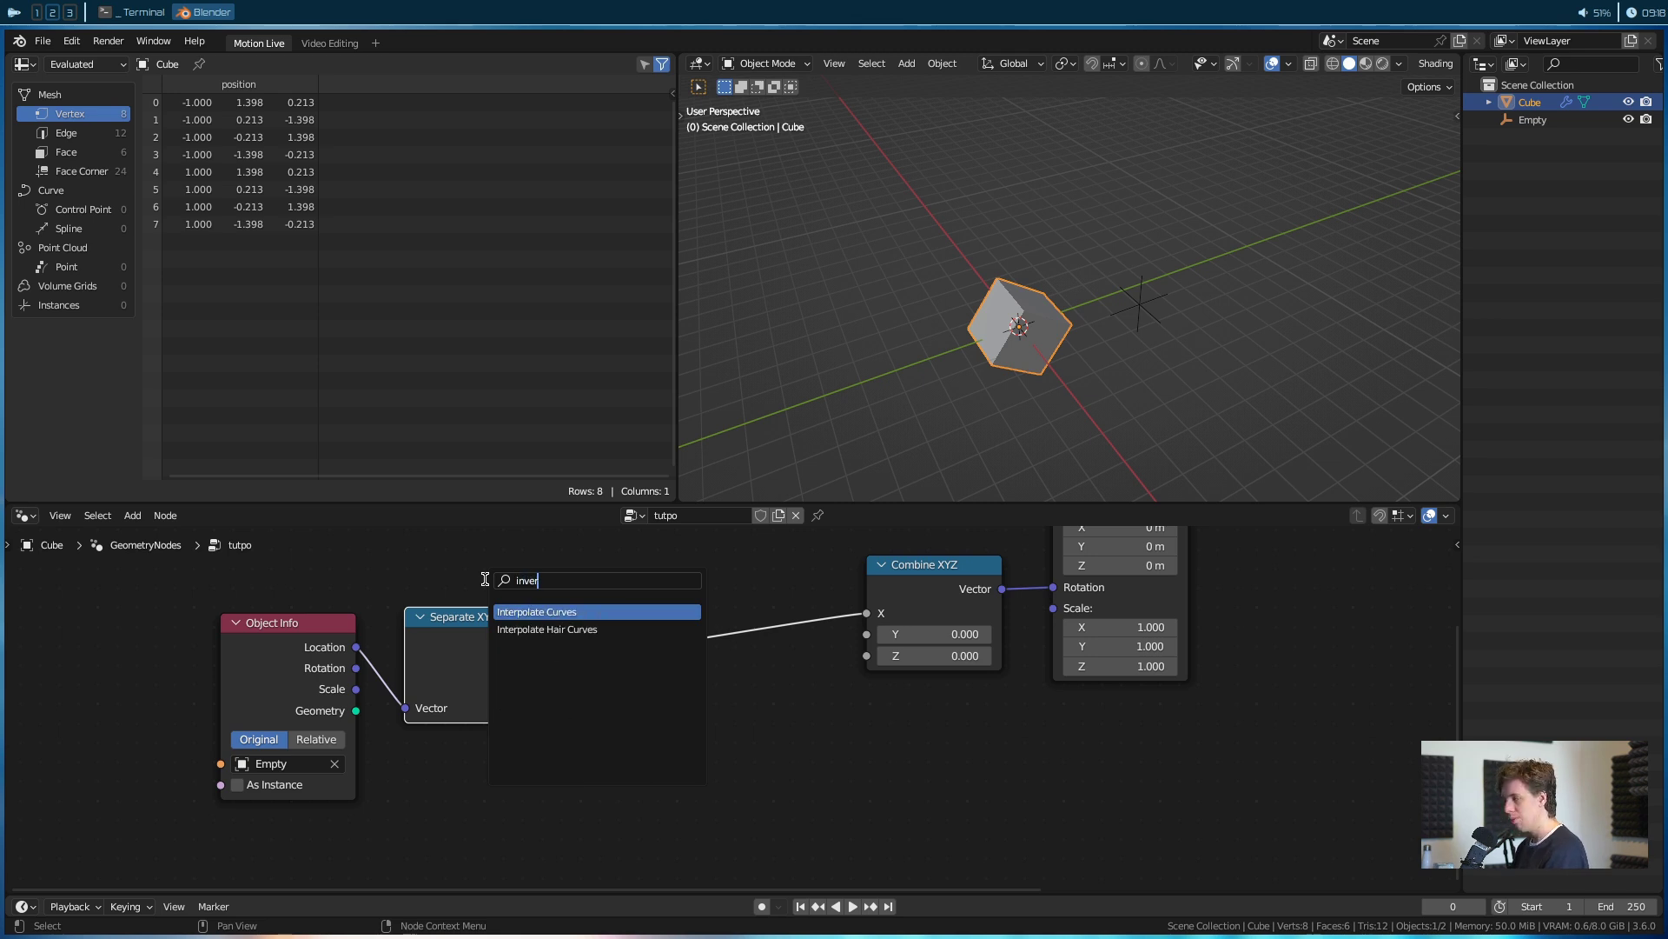
{"action": "key", "text": "Escape"}
Step: Tidy Object Info and Separate XYZ, and add a Math node set to Multiply below the link to Combine XYZ
{"action": "left_click_drag", "start_coordinate": [299, 647], "coordinate": [280, 622]}
{"action": "left_click_drag", "start_coordinate": [458, 630], "coordinate": [455, 614]}
{"action": "middle_click_drag", "start_coordinate": [602, 650], "coordinate": [526, 662]}
{"action": "key", "text": "shift+a"}
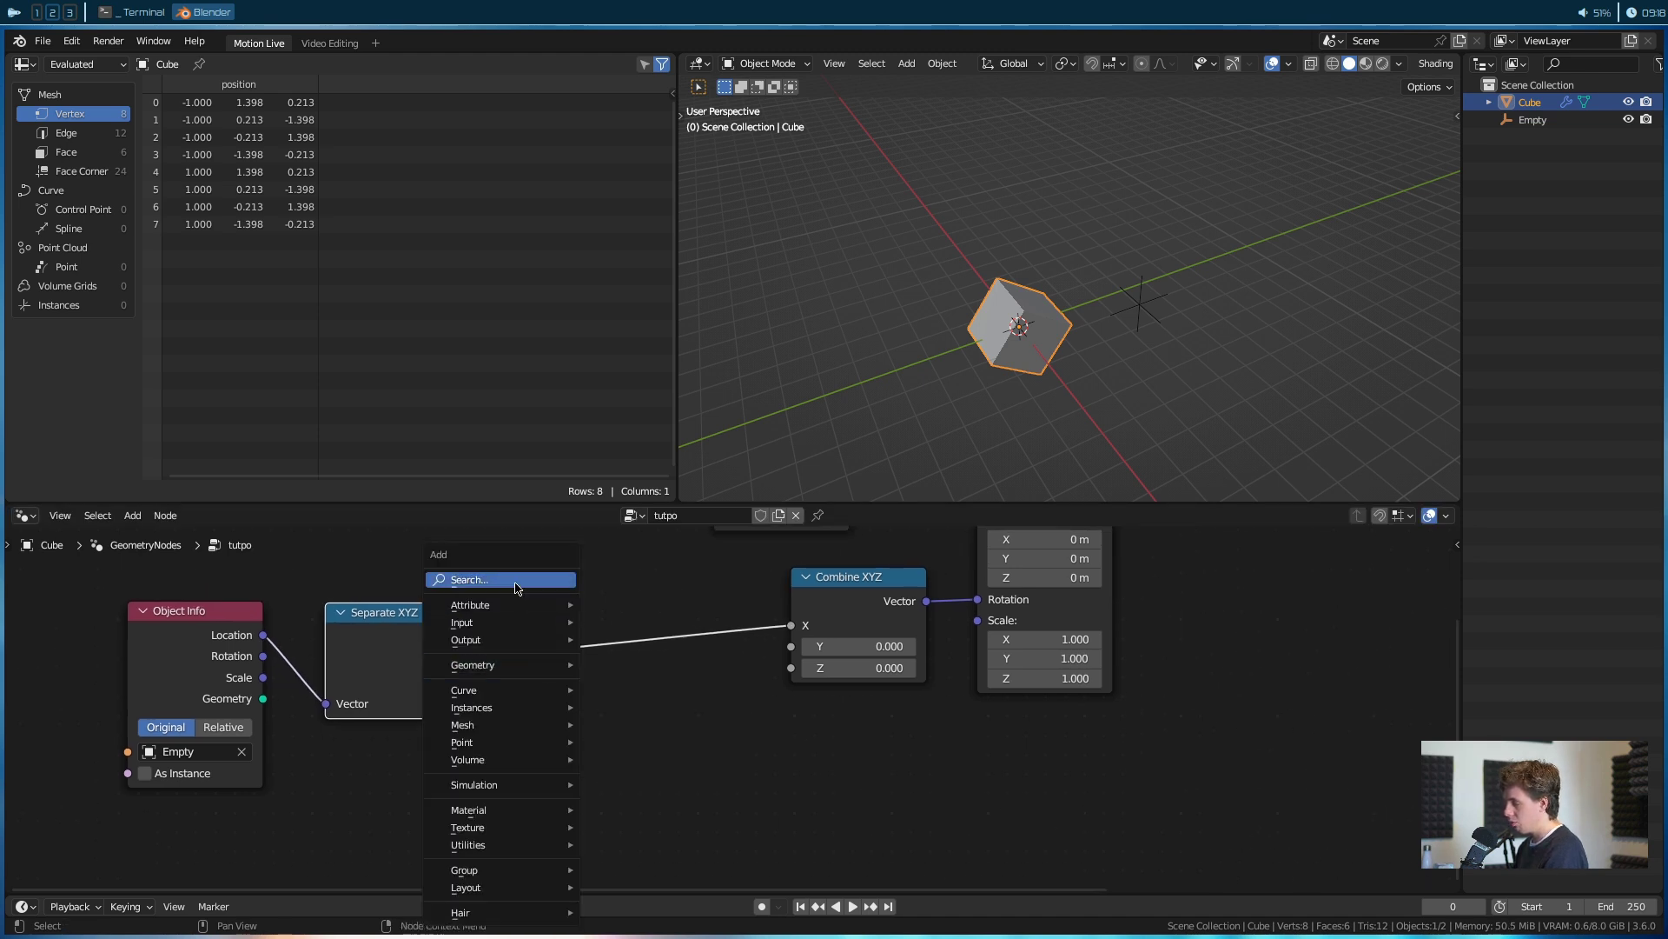
{"action": "type", "text": "mat"}
{"action": "key", "text": "Return"}
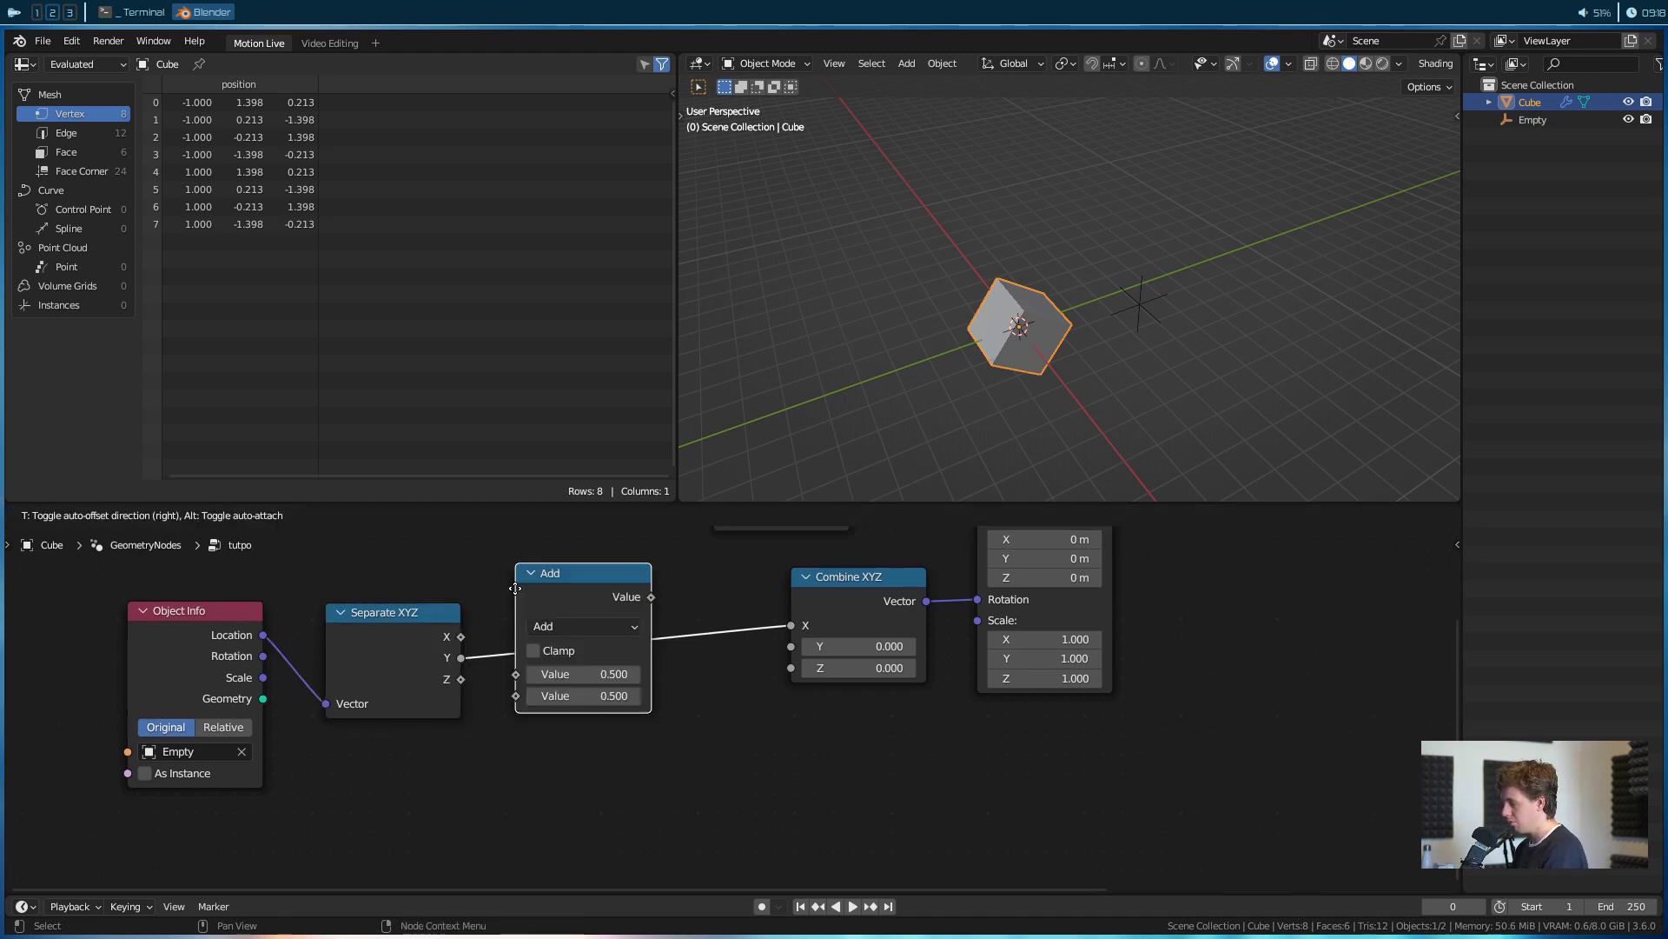
{"action": "left_click", "coordinate": [578, 751]}
{"action": "left_click", "coordinate": [620, 765]}
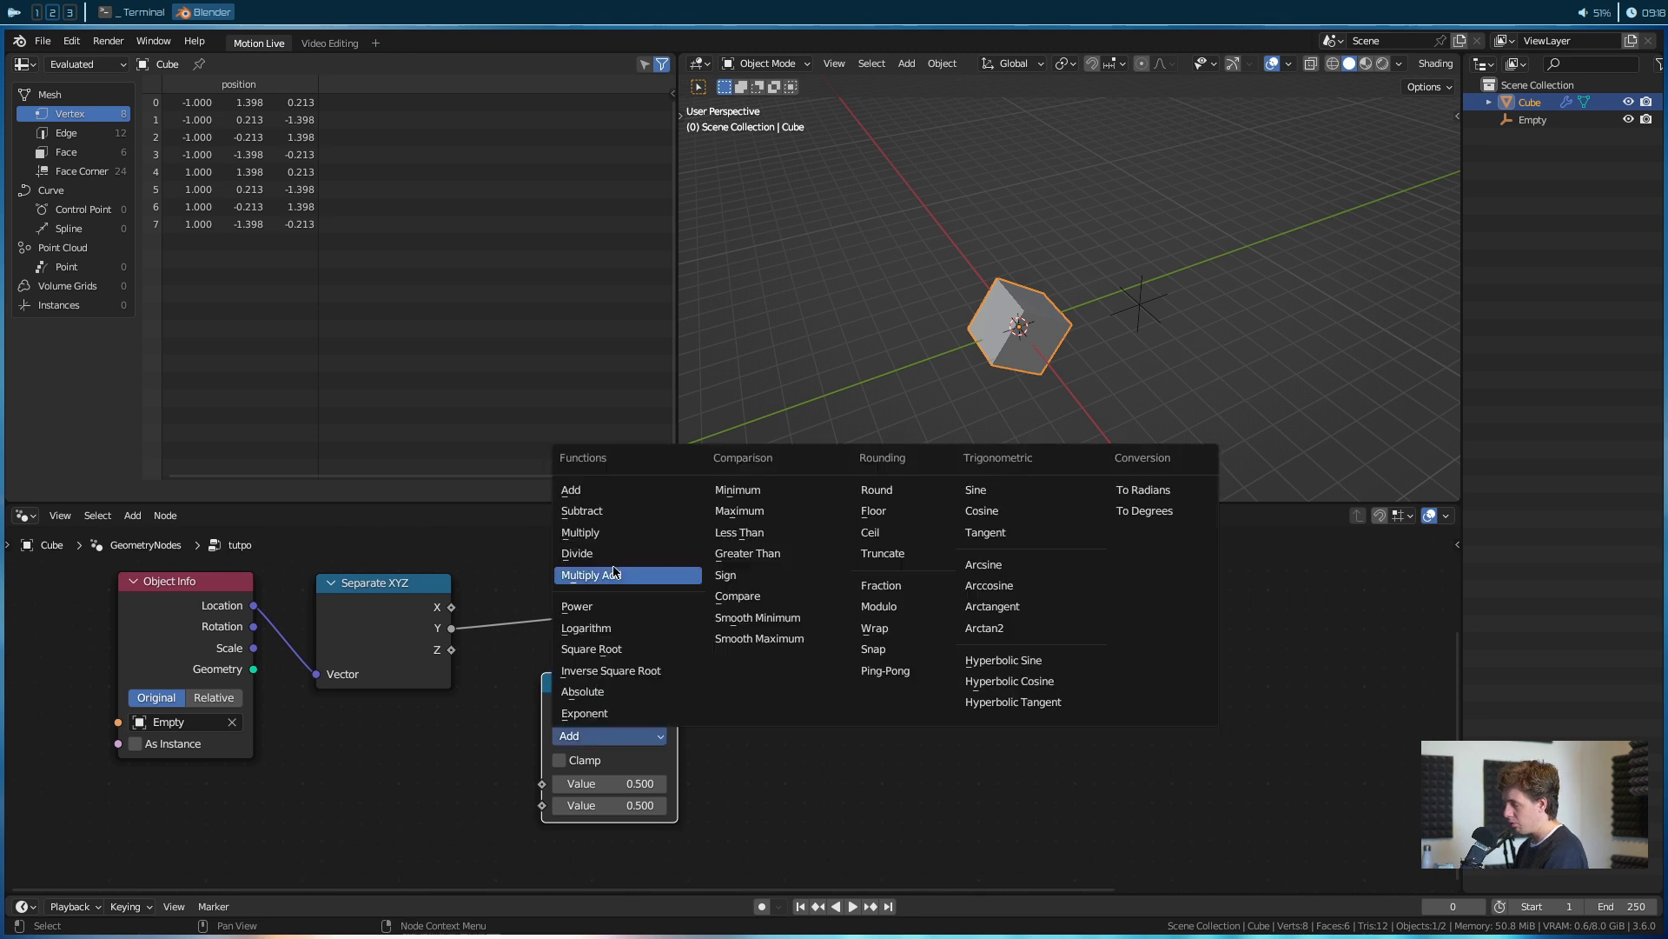
{"action": "left_click", "coordinate": [600, 535]}
Step: Route Separate XYZ's Y through Multiply with a factor of -1 into Combine XYZ's X, placing Multiply between both nodes
{"action": "left_click_drag", "start_coordinate": [461, 632], "coordinate": [508, 706]}
{"action": "left_click_drag", "start_coordinate": [536, 786], "coordinate": [541, 784]}
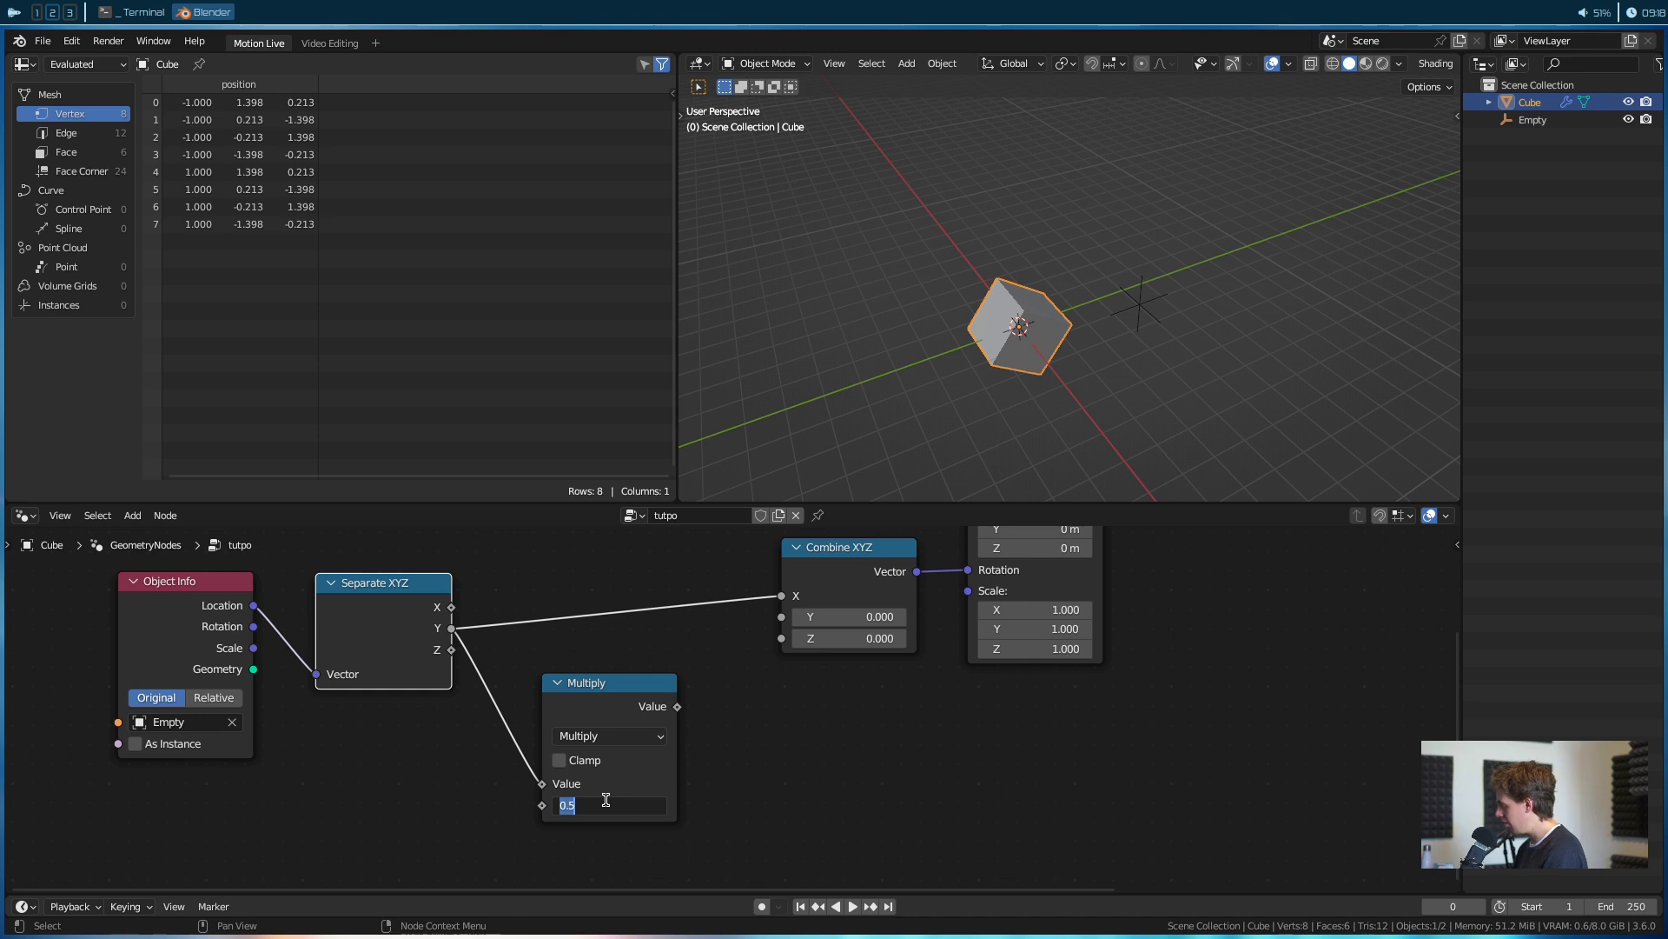
{"action": "key", "text": "Return"}
{"action": "left_click_drag", "start_coordinate": [678, 706], "coordinate": [706, 676]}
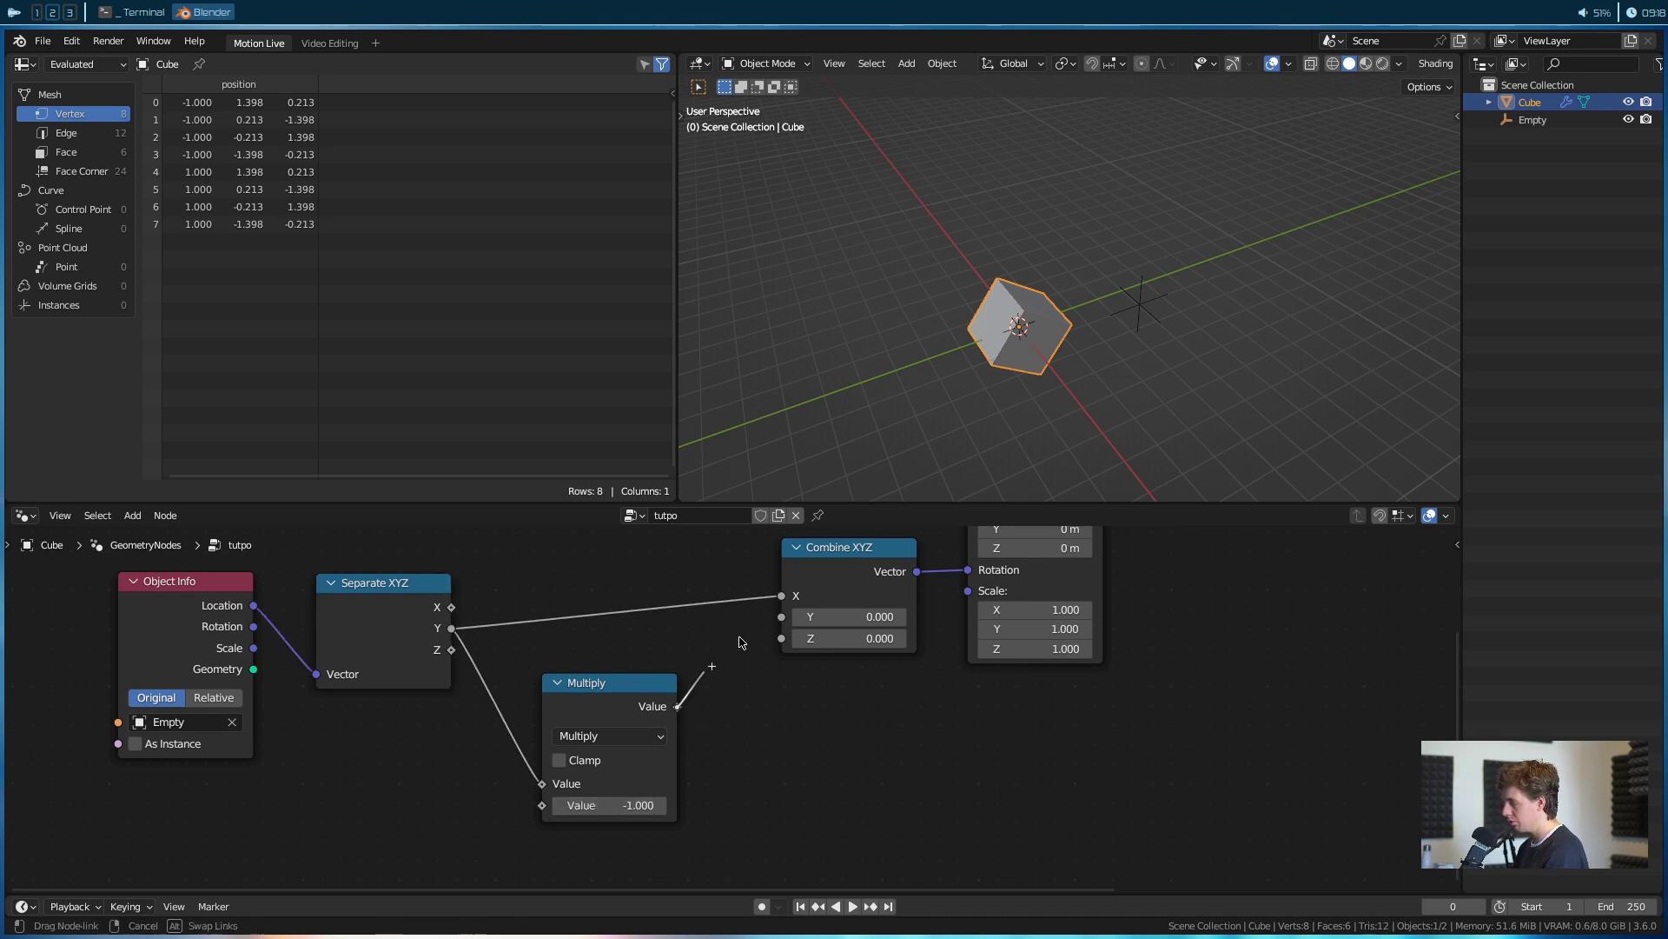
{"action": "left_click_drag", "start_coordinate": [781, 605], "coordinate": [781, 597]}
{"action": "left_click_drag", "start_coordinate": [646, 702], "coordinate": [644, 598]}
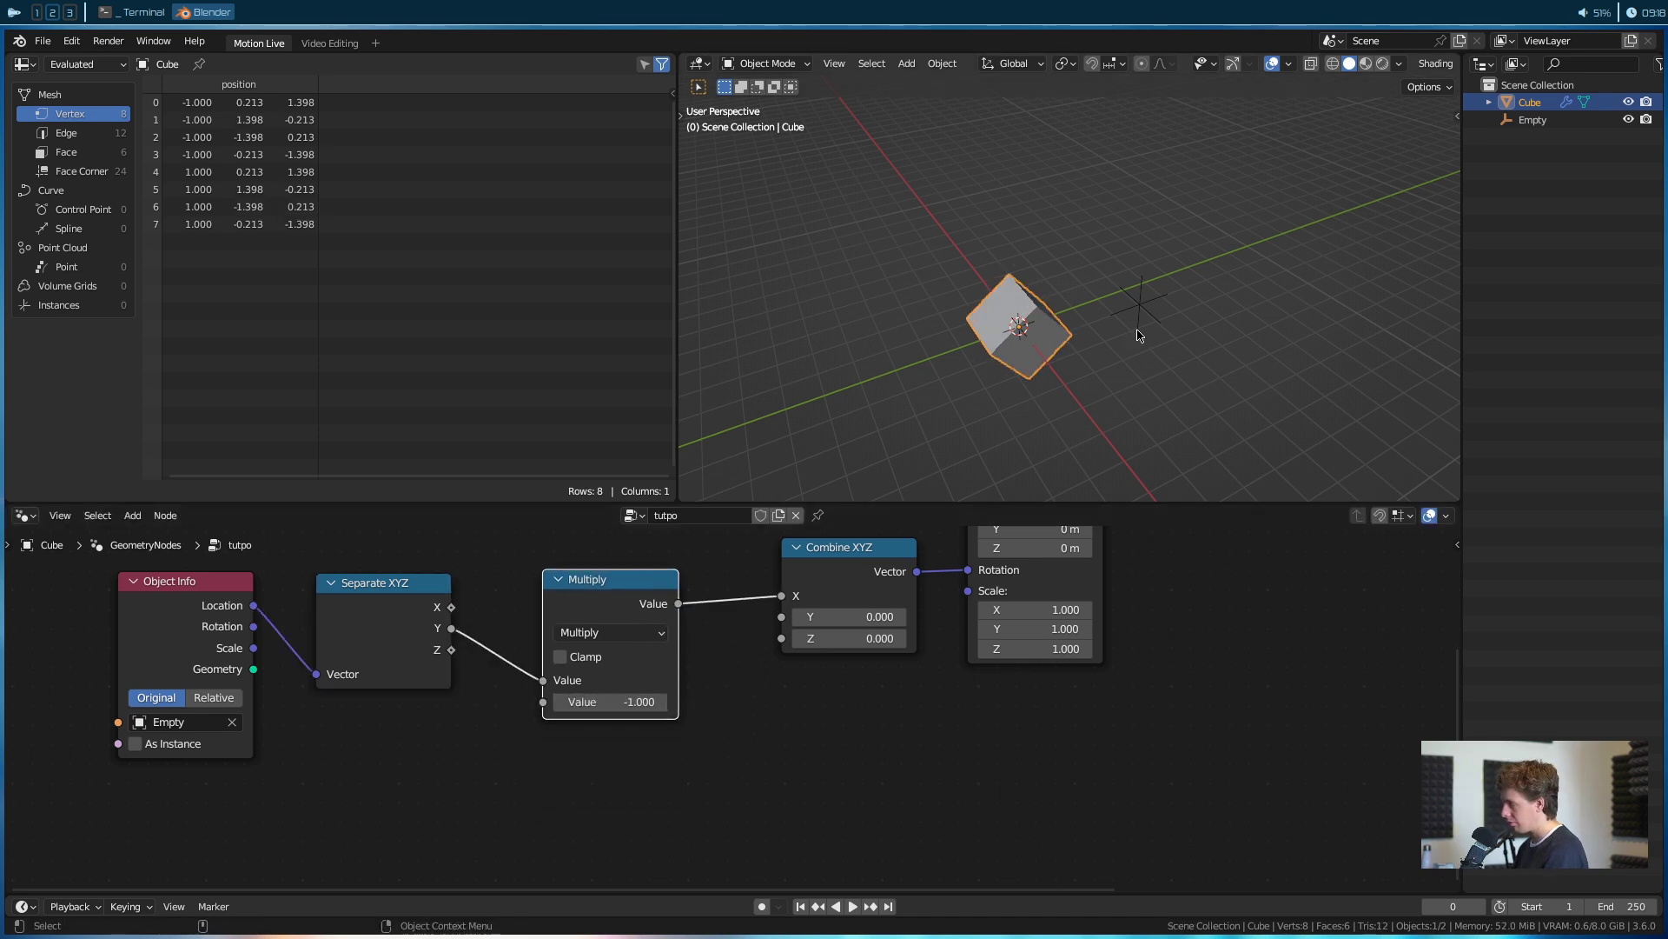
Step: Test the inverted rotation by moving the Empty along global Y and then freely, and reselect the cube
{"action": "left_click", "coordinate": [1150, 321]}
{"action": "key", "text": "g"}
{"action": "key", "text": "y"}
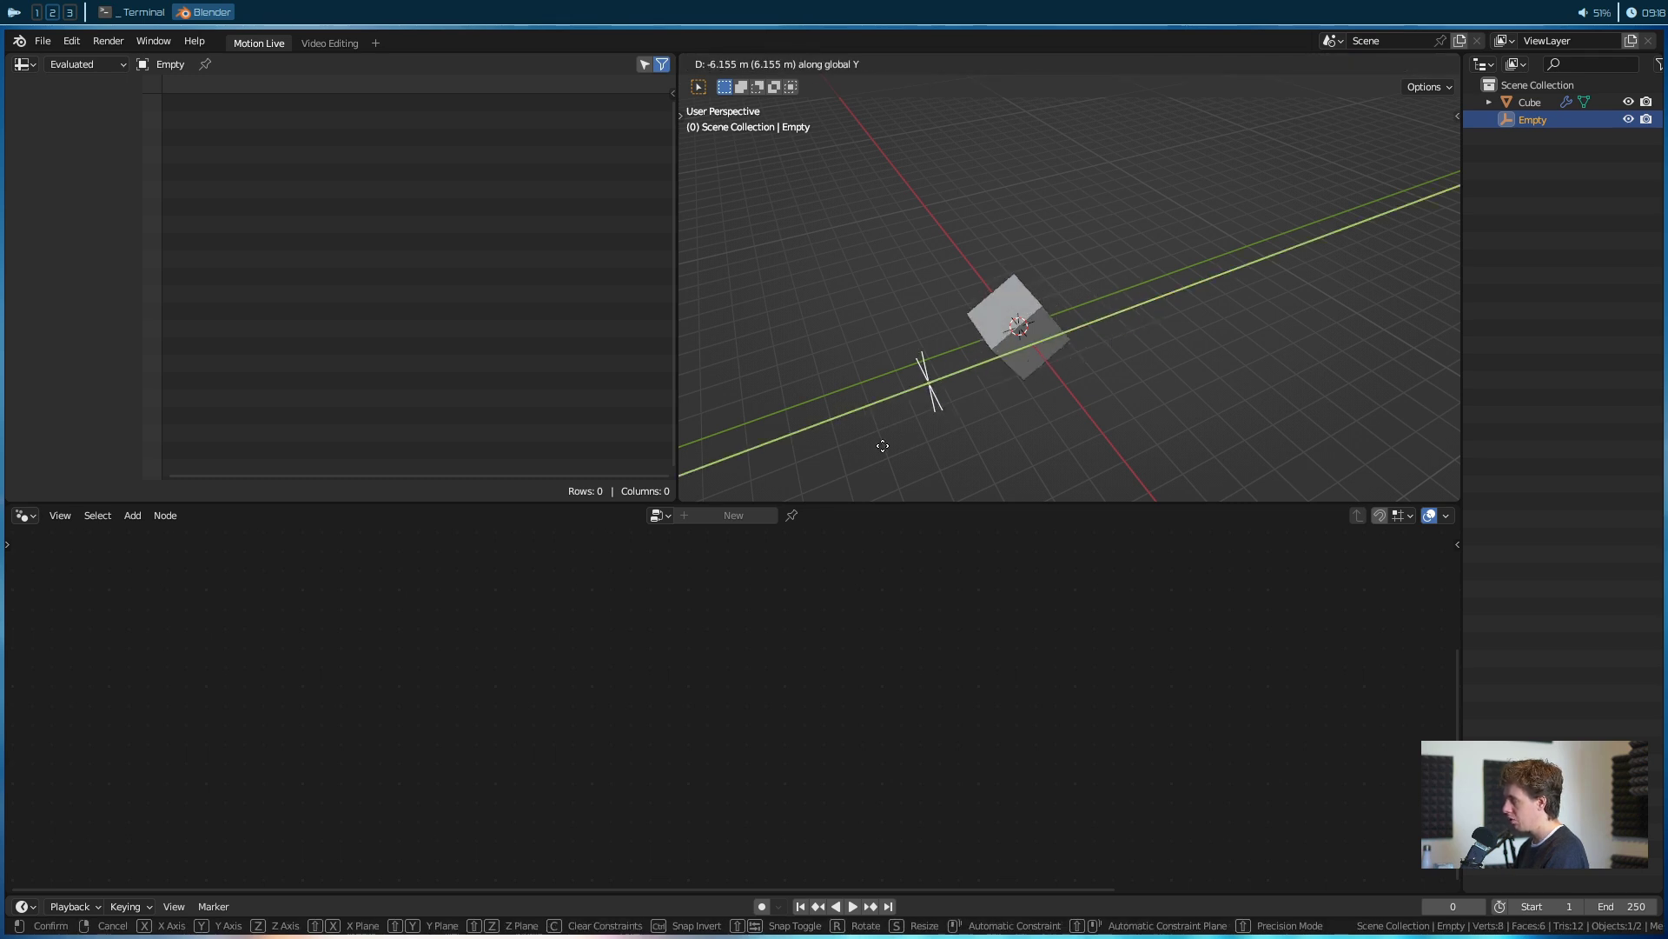
{"action": "left_click", "coordinate": [1087, 395]}
{"action": "middle_click_drag", "start_coordinate": [1089, 399], "coordinate": [1018, 389]}
{"action": "key", "text": "g"}
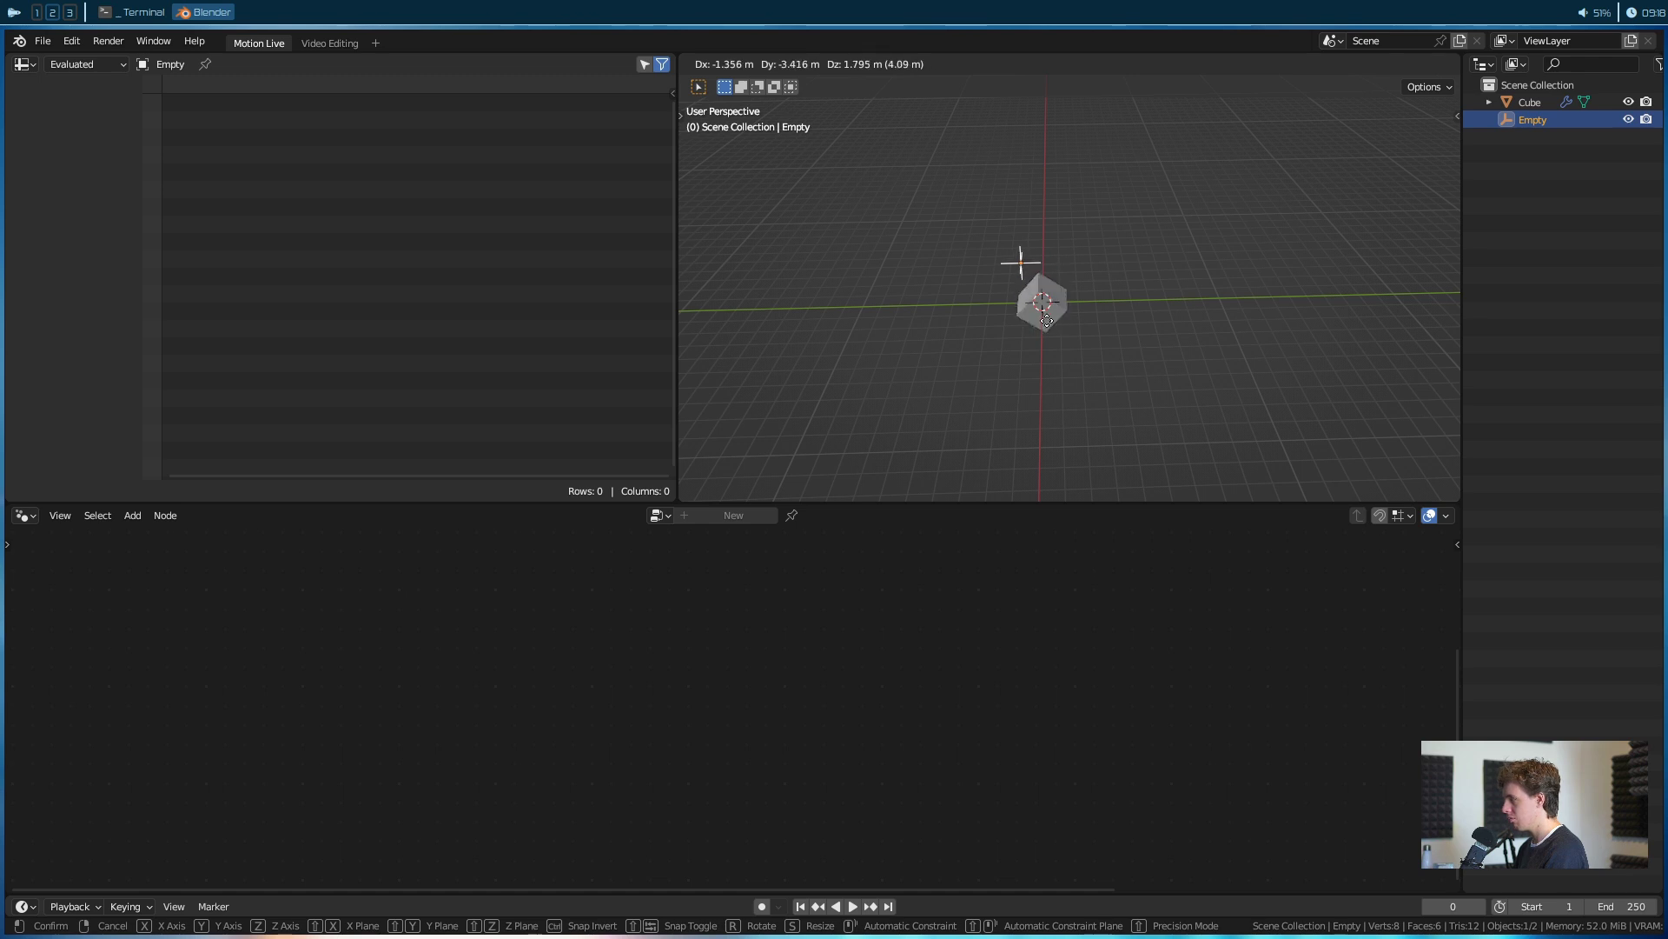
{"action": "right_click", "coordinate": [1121, 328]}
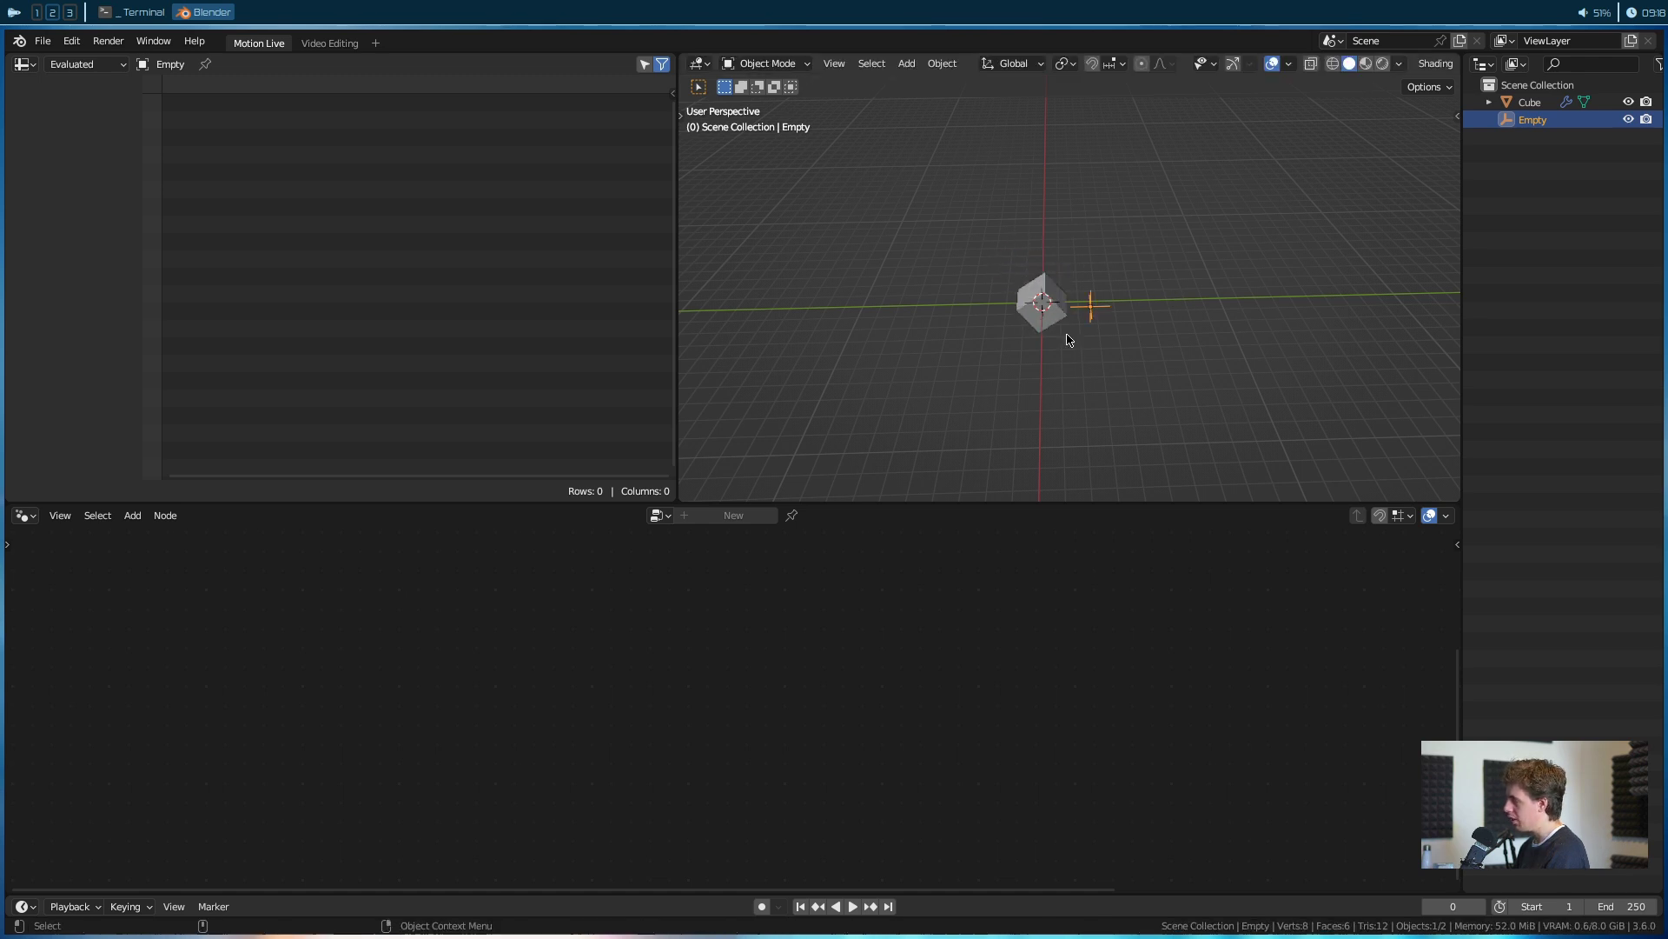
{"action": "left_click", "coordinate": [1054, 318]}
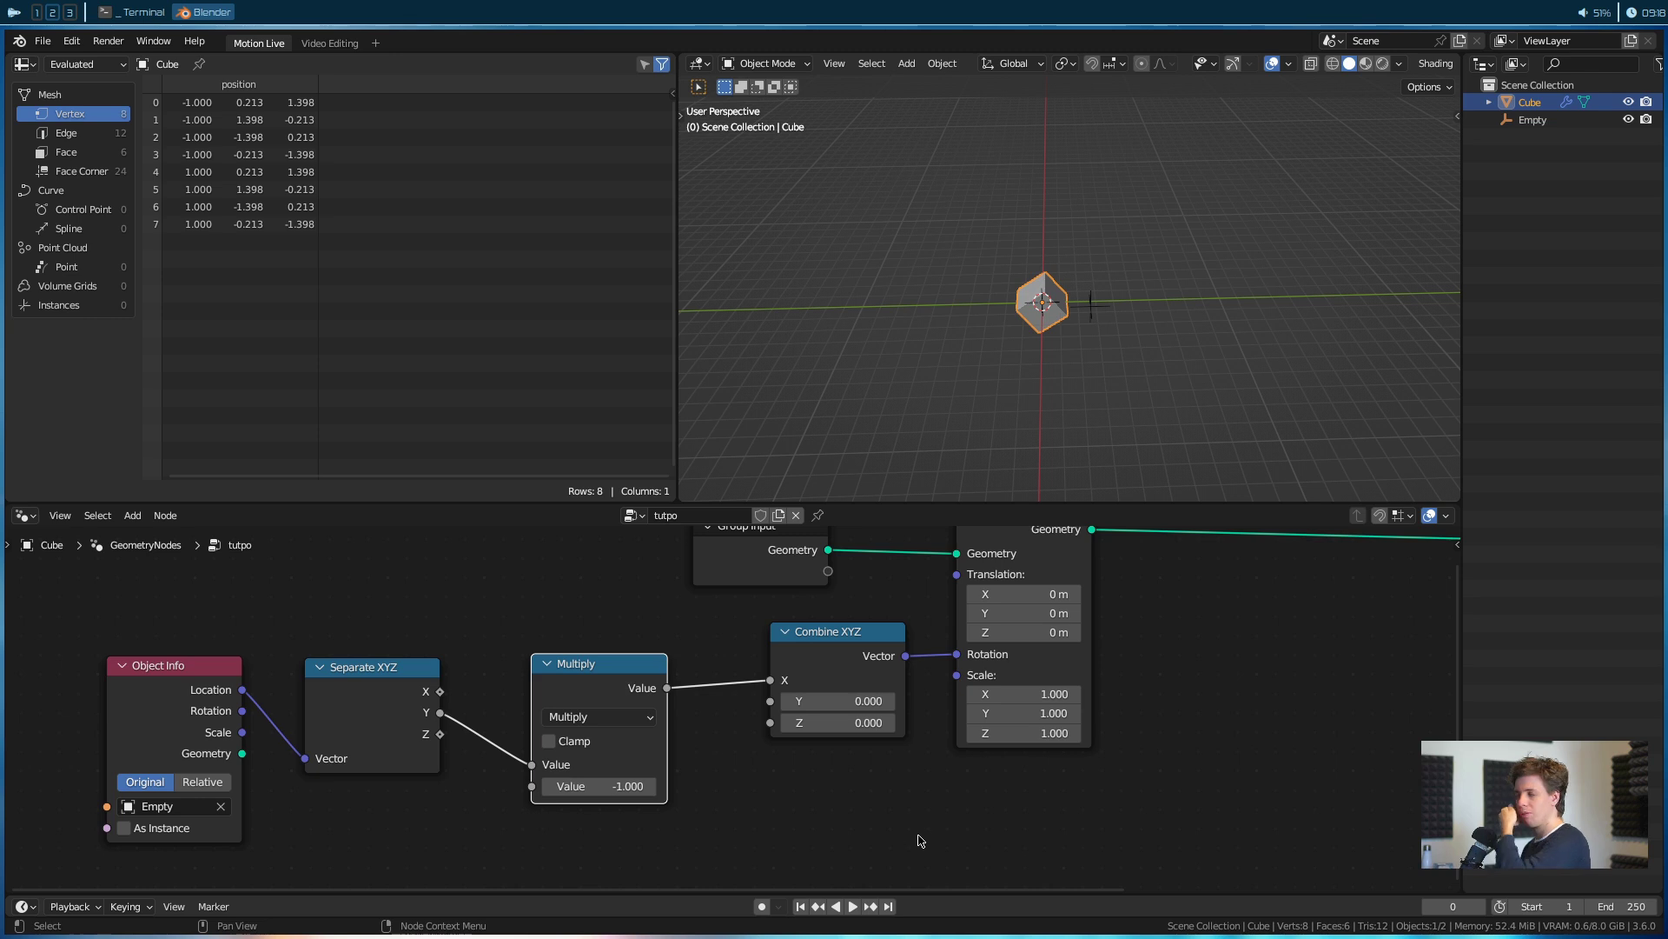
Step: Move the Group Input node above Object Info and widen the 3D viewport by narrowing the spreadsheet
{"action": "scroll", "coordinate": [860, 817], "scroll_direction": "down", "scroll_amount": 2}
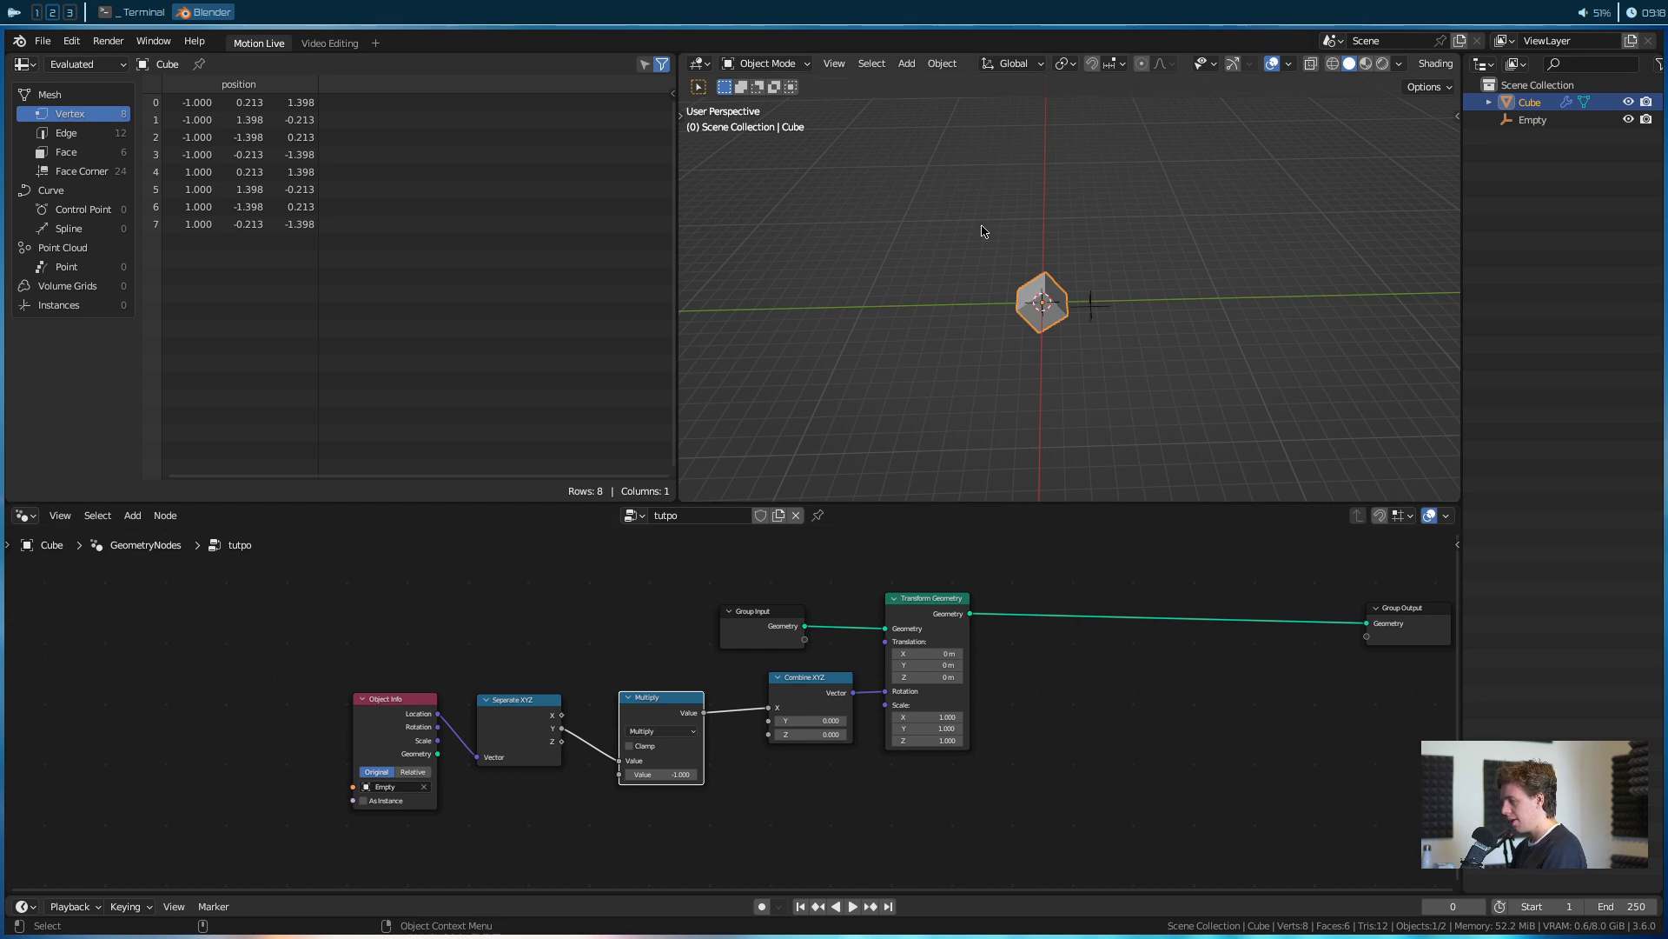
{"action": "middle_click_drag", "start_coordinate": [1141, 346], "coordinate": [946, 436]}
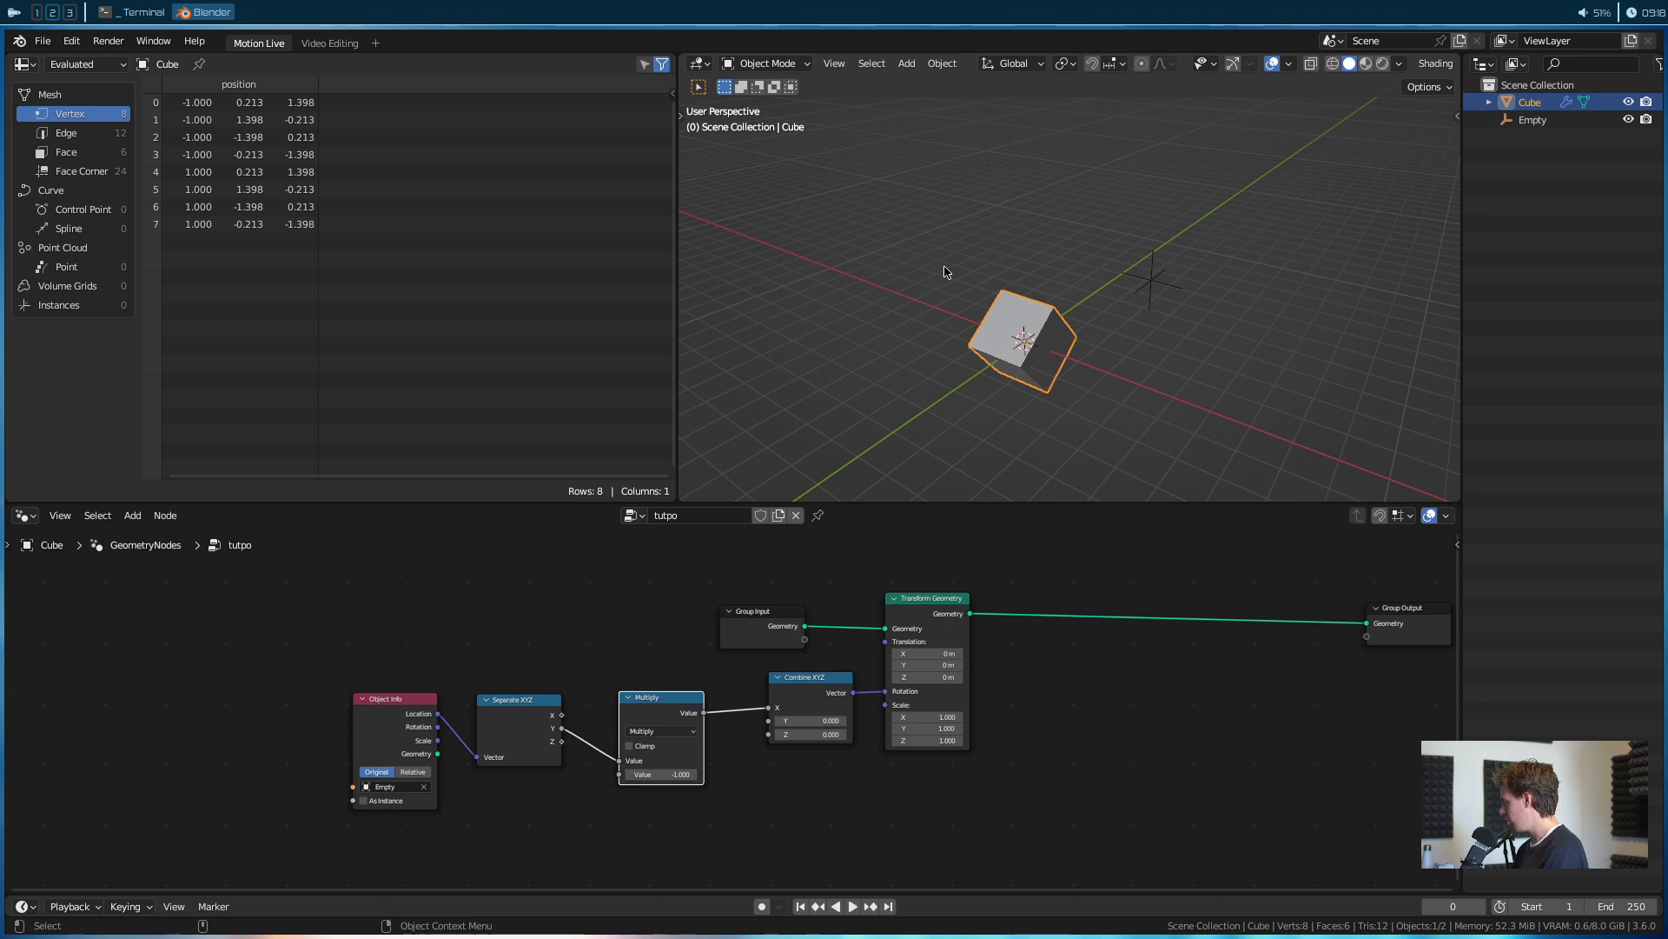
{"action": "left_click_drag", "start_coordinate": [759, 629], "coordinate": [378, 620]}
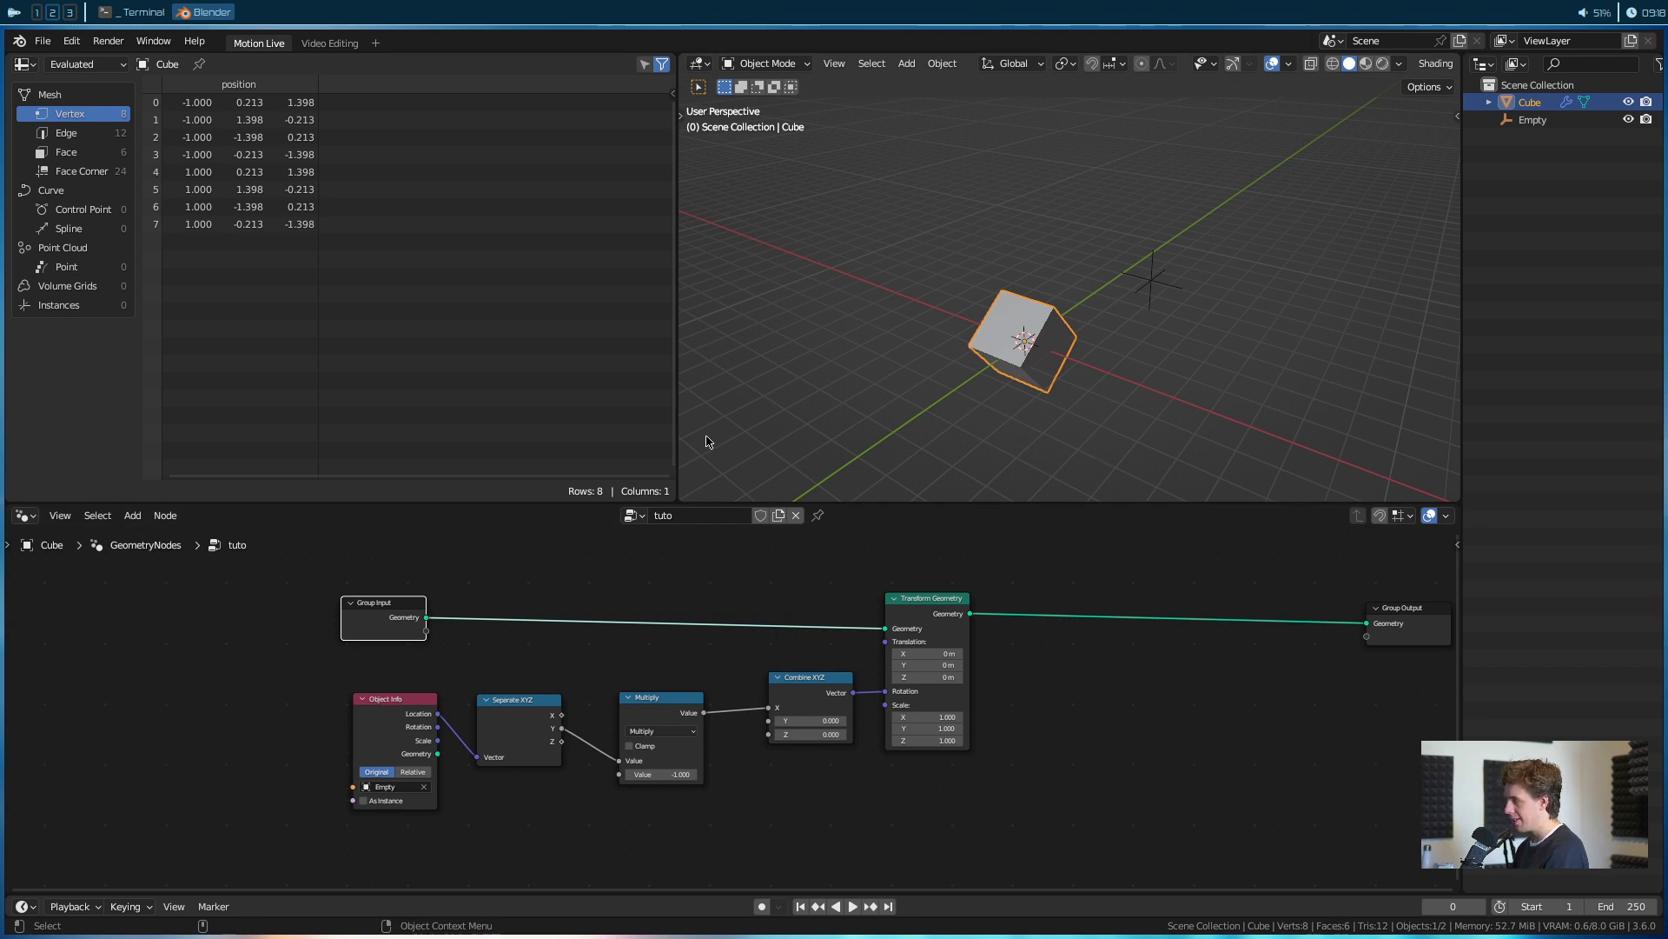
{"action": "left_click_drag", "start_coordinate": [680, 425], "coordinate": [424, 425]}
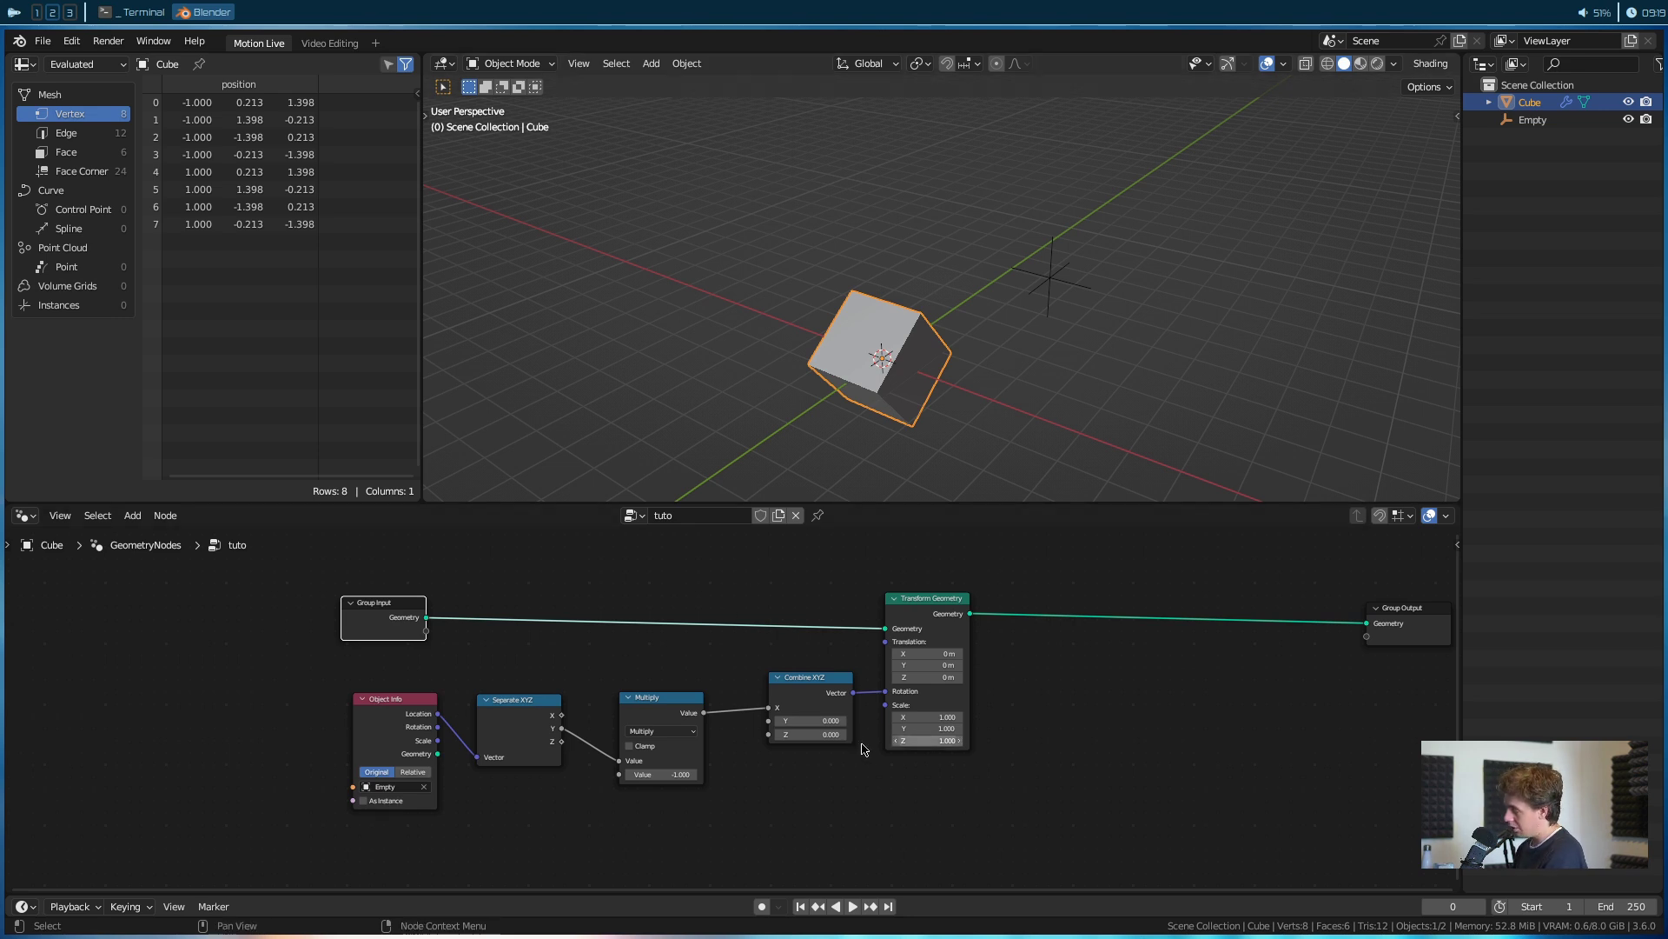
{"action": "middle_click_drag", "start_coordinate": [1024, 749], "coordinate": [660, 769]}
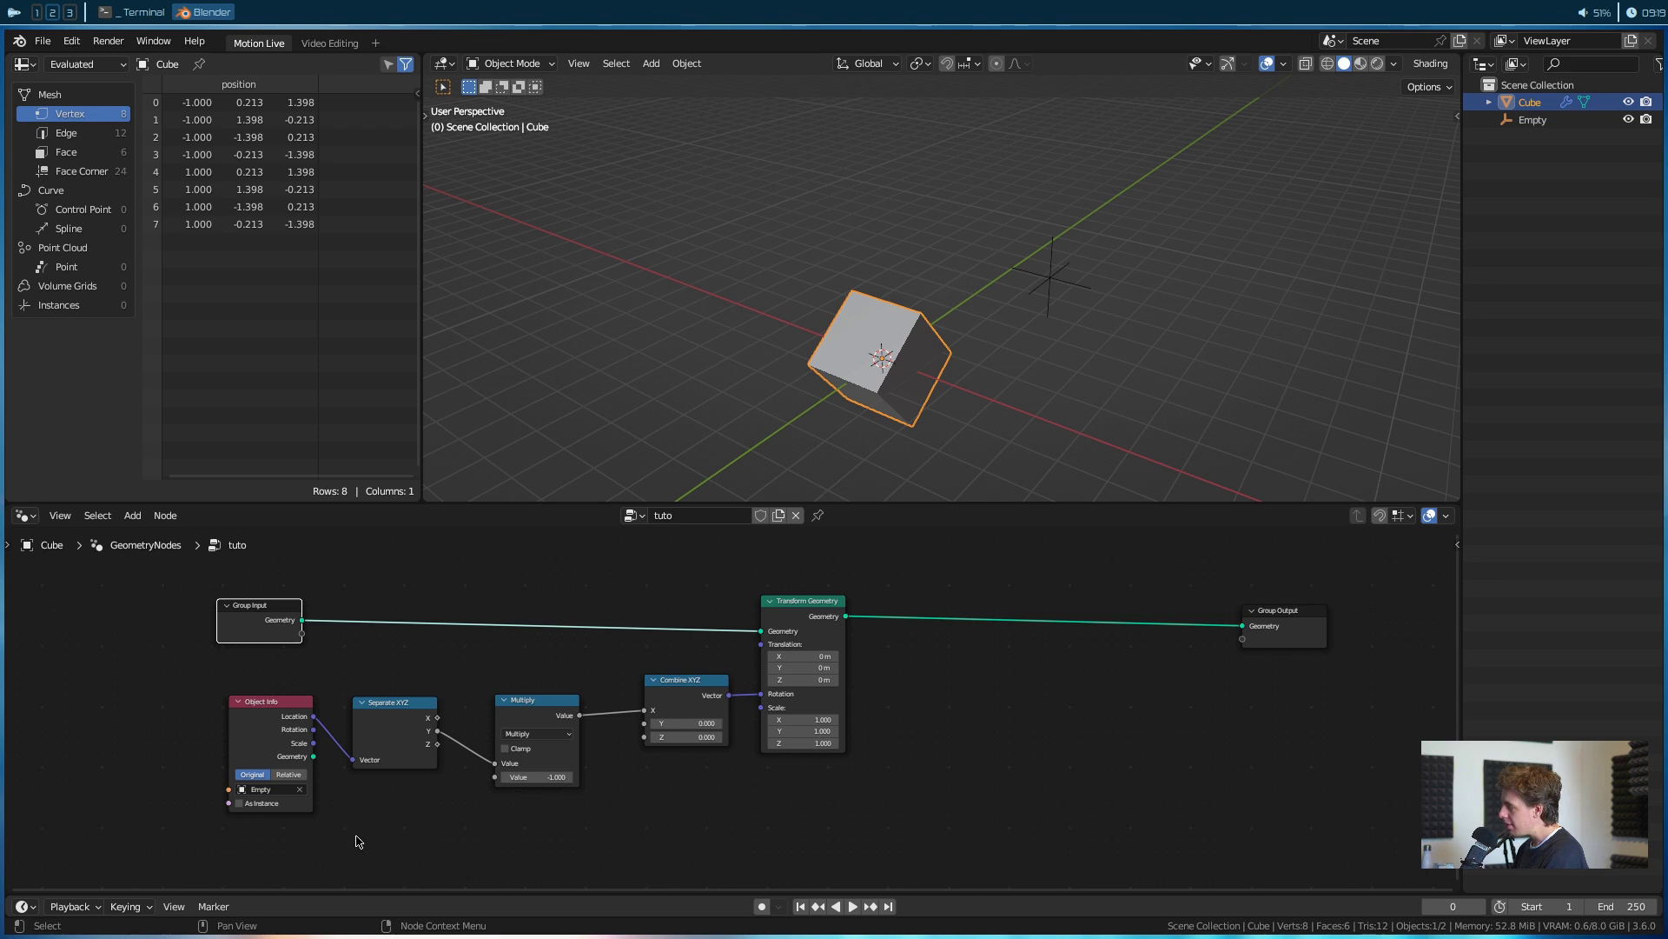
{"action": "middle_click_drag", "start_coordinate": [855, 422], "coordinate": [937, 339]}
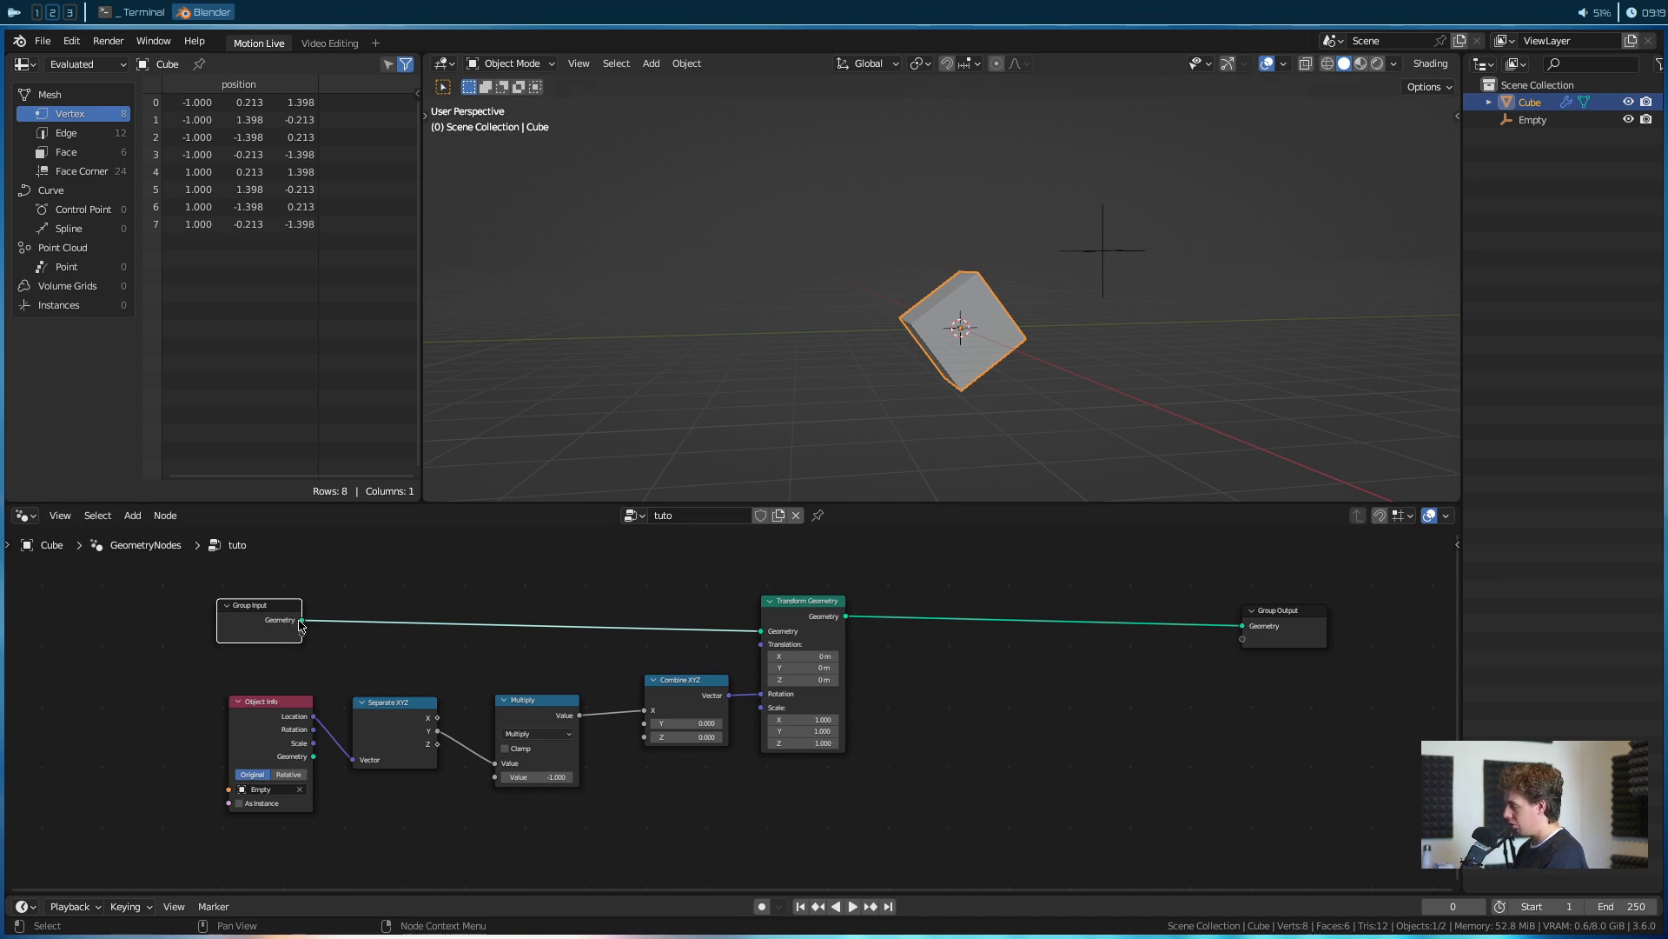
Step: Preview Group Input's geometry through a Viewer node placed below Group Output
{"action": "left_click", "coordinate": [249, 627], "text": "ctrl+shift"}
{"action": "left_click_drag", "start_coordinate": [354, 625], "coordinate": [1265, 672]}
{"action": "scroll", "coordinate": [939, 326], "scroll_direction": "up", "scroll_amount": 2}
{"action": "middle_click_drag", "start_coordinate": [860, 332], "coordinate": [923, 347]}
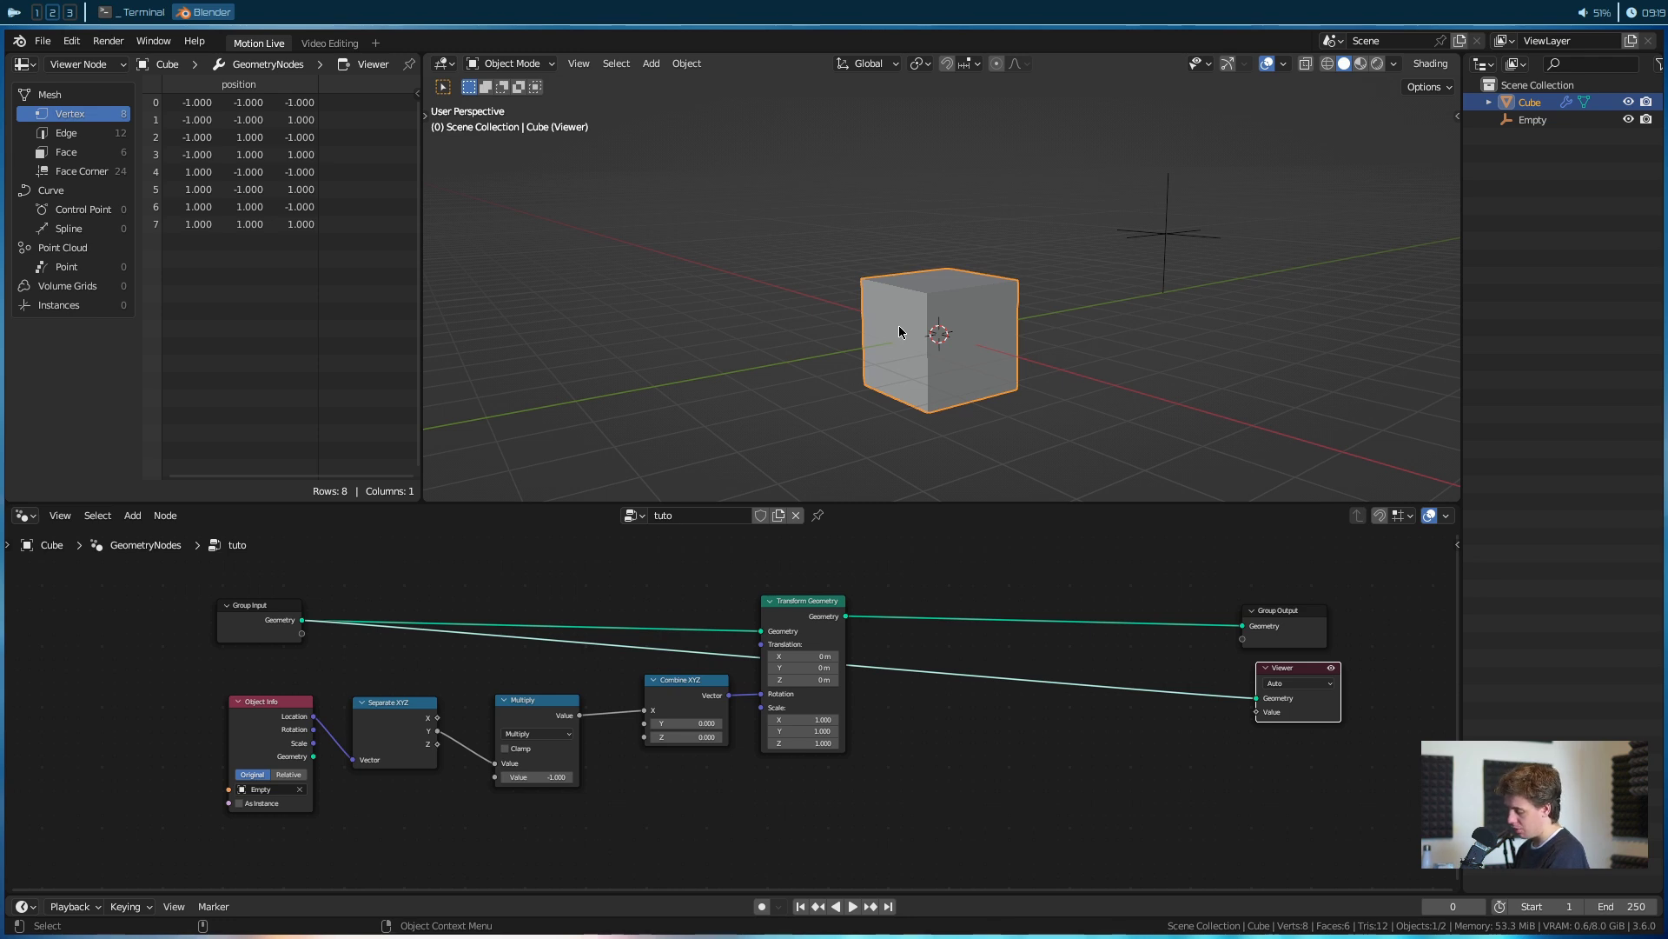
Step: Check the cube's original mesh in Edit Mode and return to Object Mode
{"action": "key", "text": "Tab"}
{"action": "left_click", "coordinate": [995, 314]}
{"action": "key", "text": "Tab"}
{"action": "key", "text": "Tab"}
{"action": "key", "text": "Tab"}
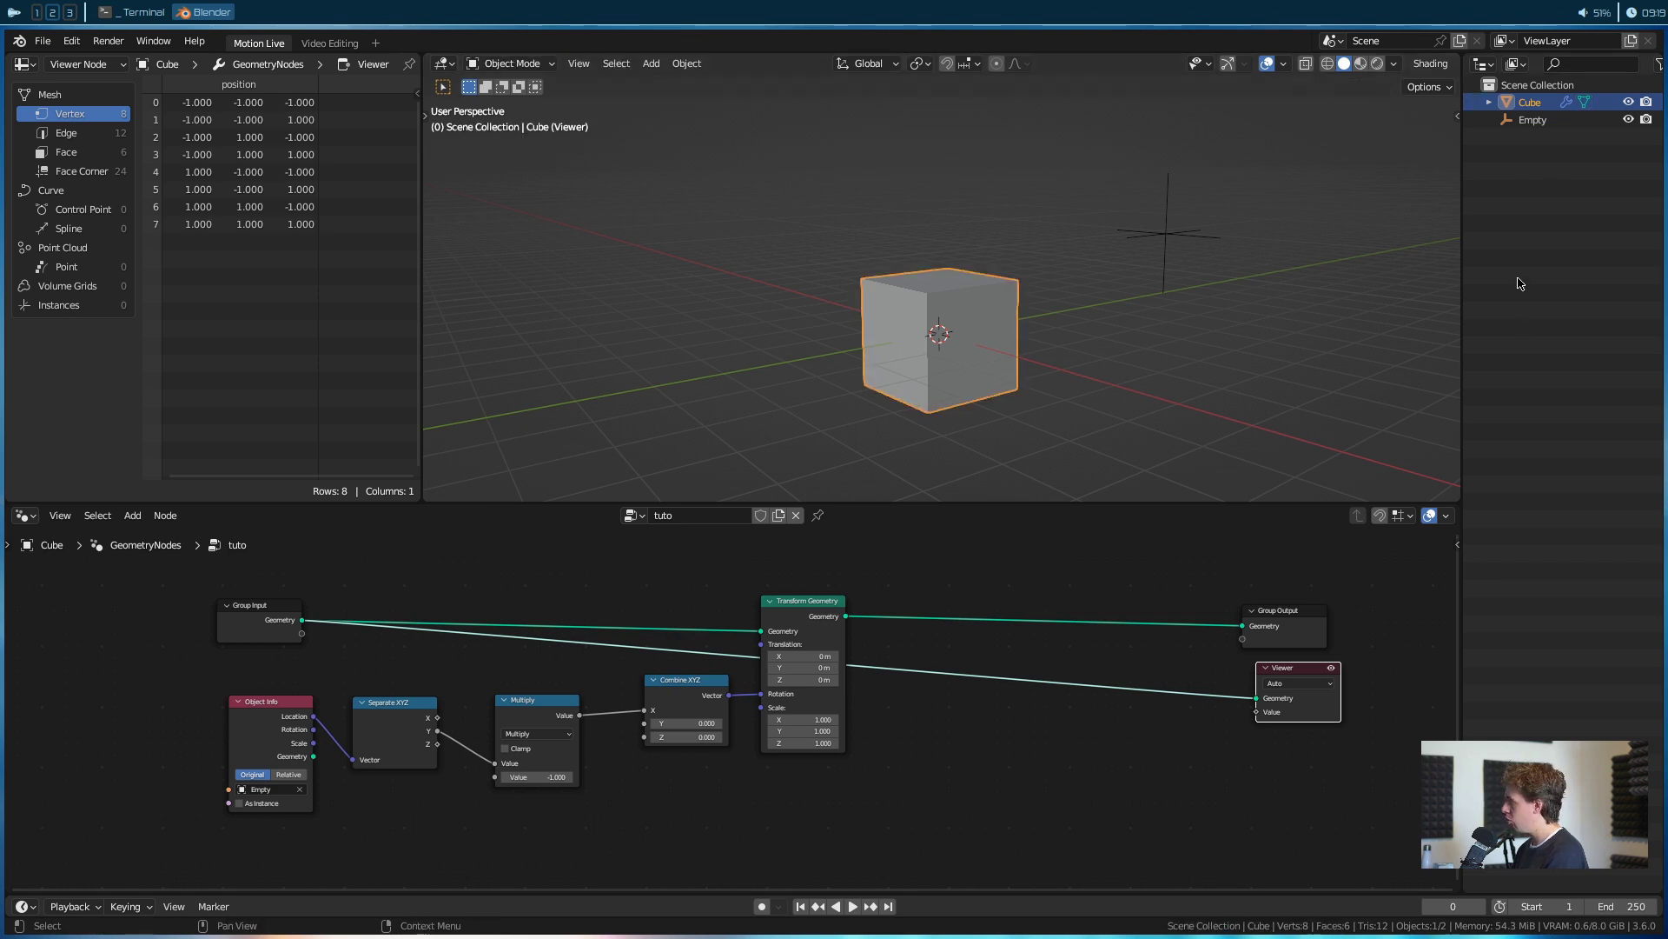
Step: Replace the Outliner with the Properties editor and turn off the geometry nodes modifier's viewport display
{"action": "left_click", "coordinate": [1482, 64]}
{"action": "left_click", "coordinate": [1483, 65]}
{"action": "left_click", "coordinate": [1482, 64]}
{"action": "left_click", "coordinate": [1469, 136]}
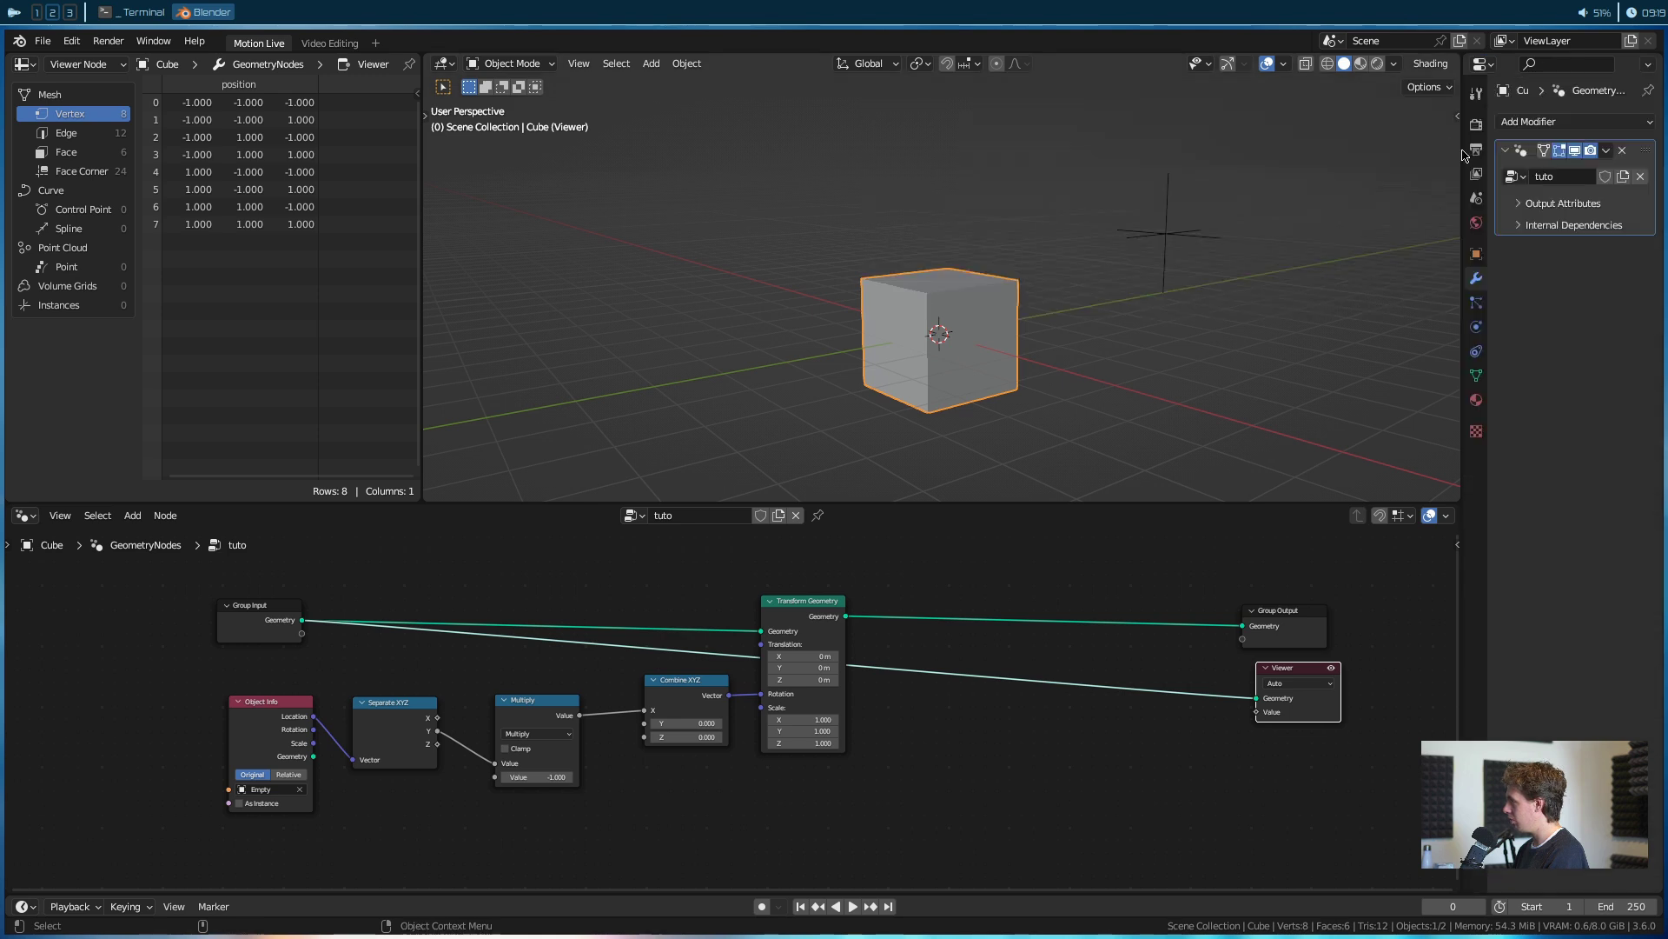
{"action": "left_click", "coordinate": [1577, 152]}
Step: Select the cube's whole mesh in Edit Mode and flatten it along the global Z axis
{"action": "key", "text": "Tab"}
{"action": "key", "text": "a"}
{"action": "key", "text": "s"}
{"action": "key", "text": "x"}
{"action": "key", "text": "y"}
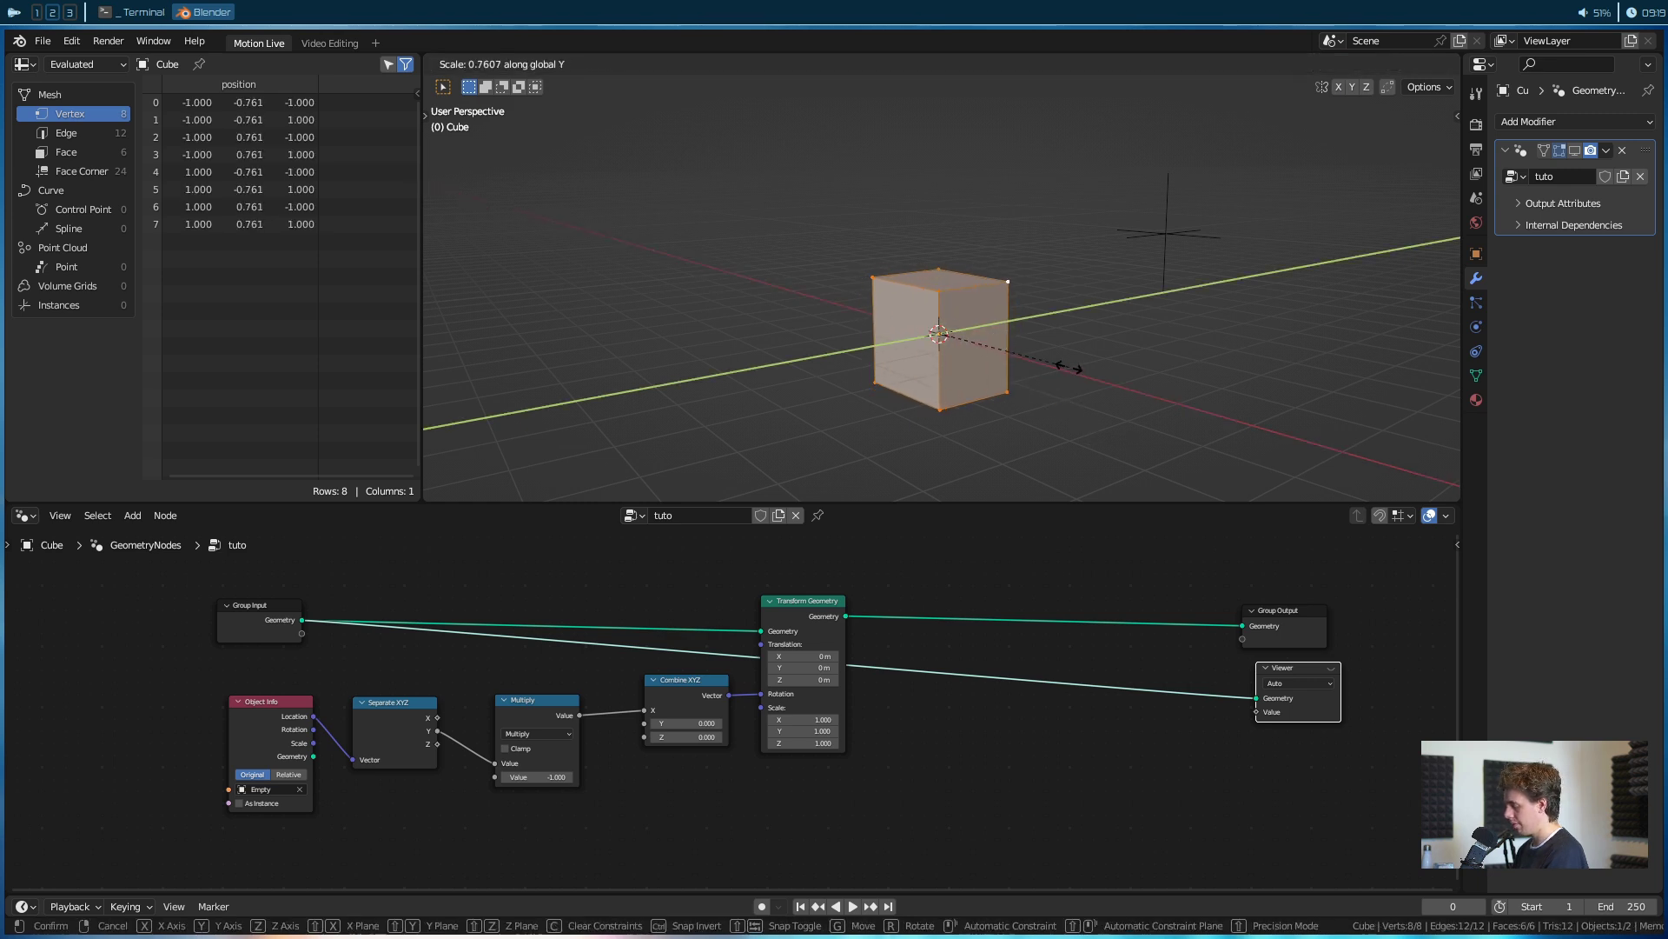
{"action": "key", "text": "z"}
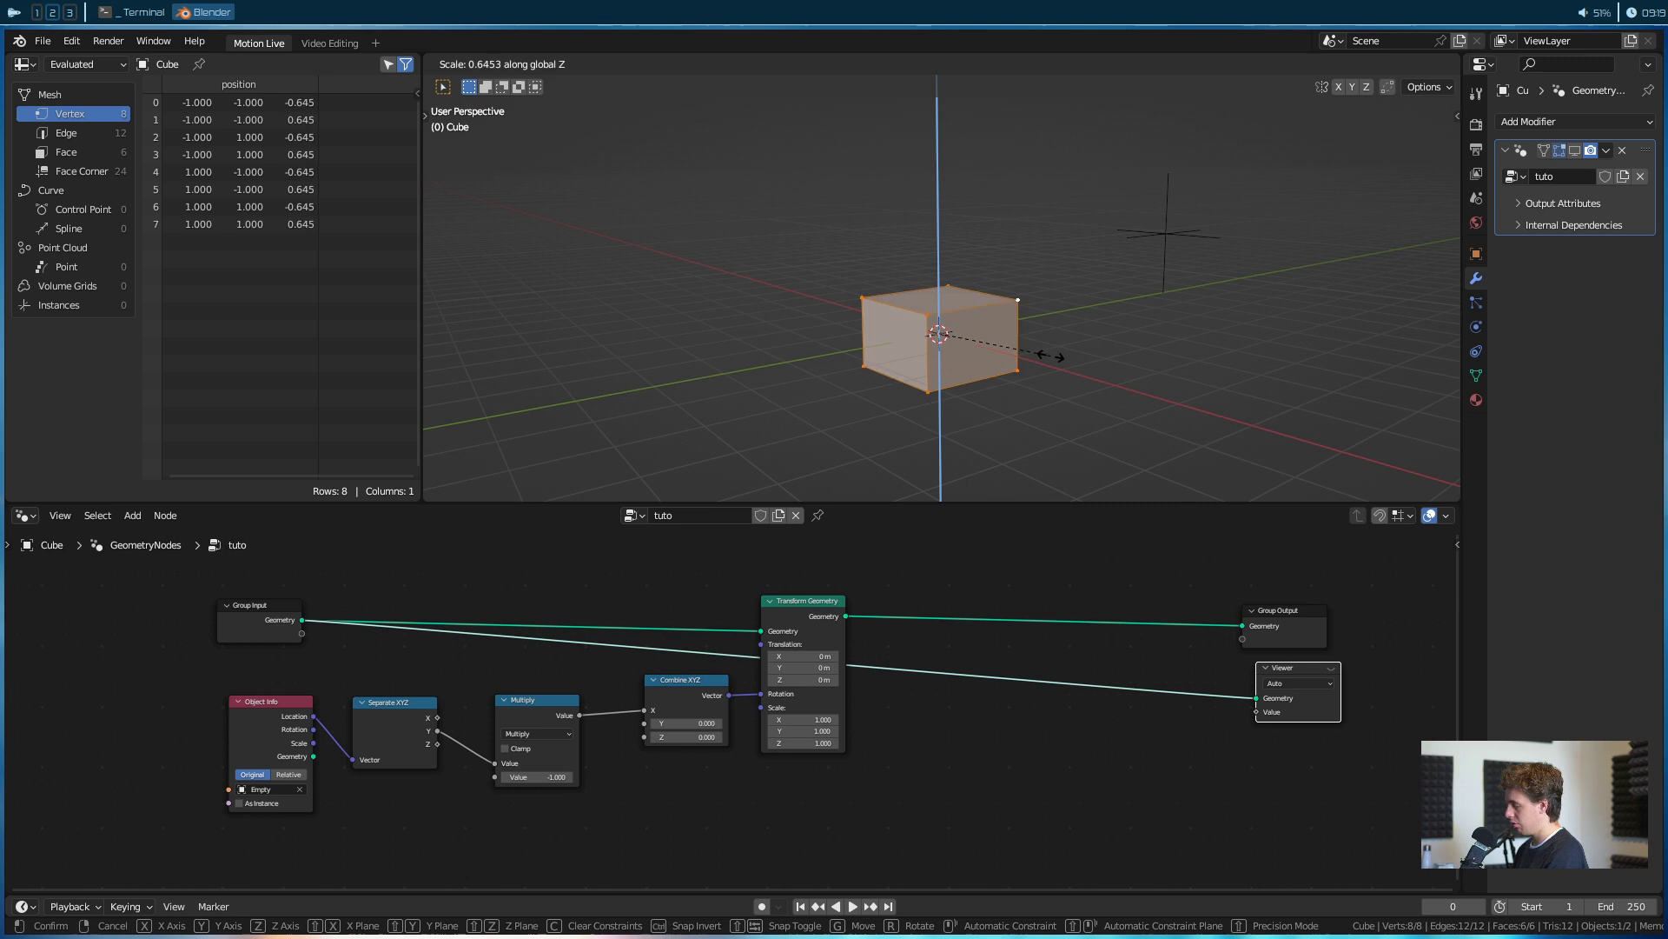
{"action": "left_click", "coordinate": [1038, 358]}
Step: Scale the flattened mesh up to about 28 m wide and thin it along Z to about 0.37 m
{"action": "key", "text": "s"}
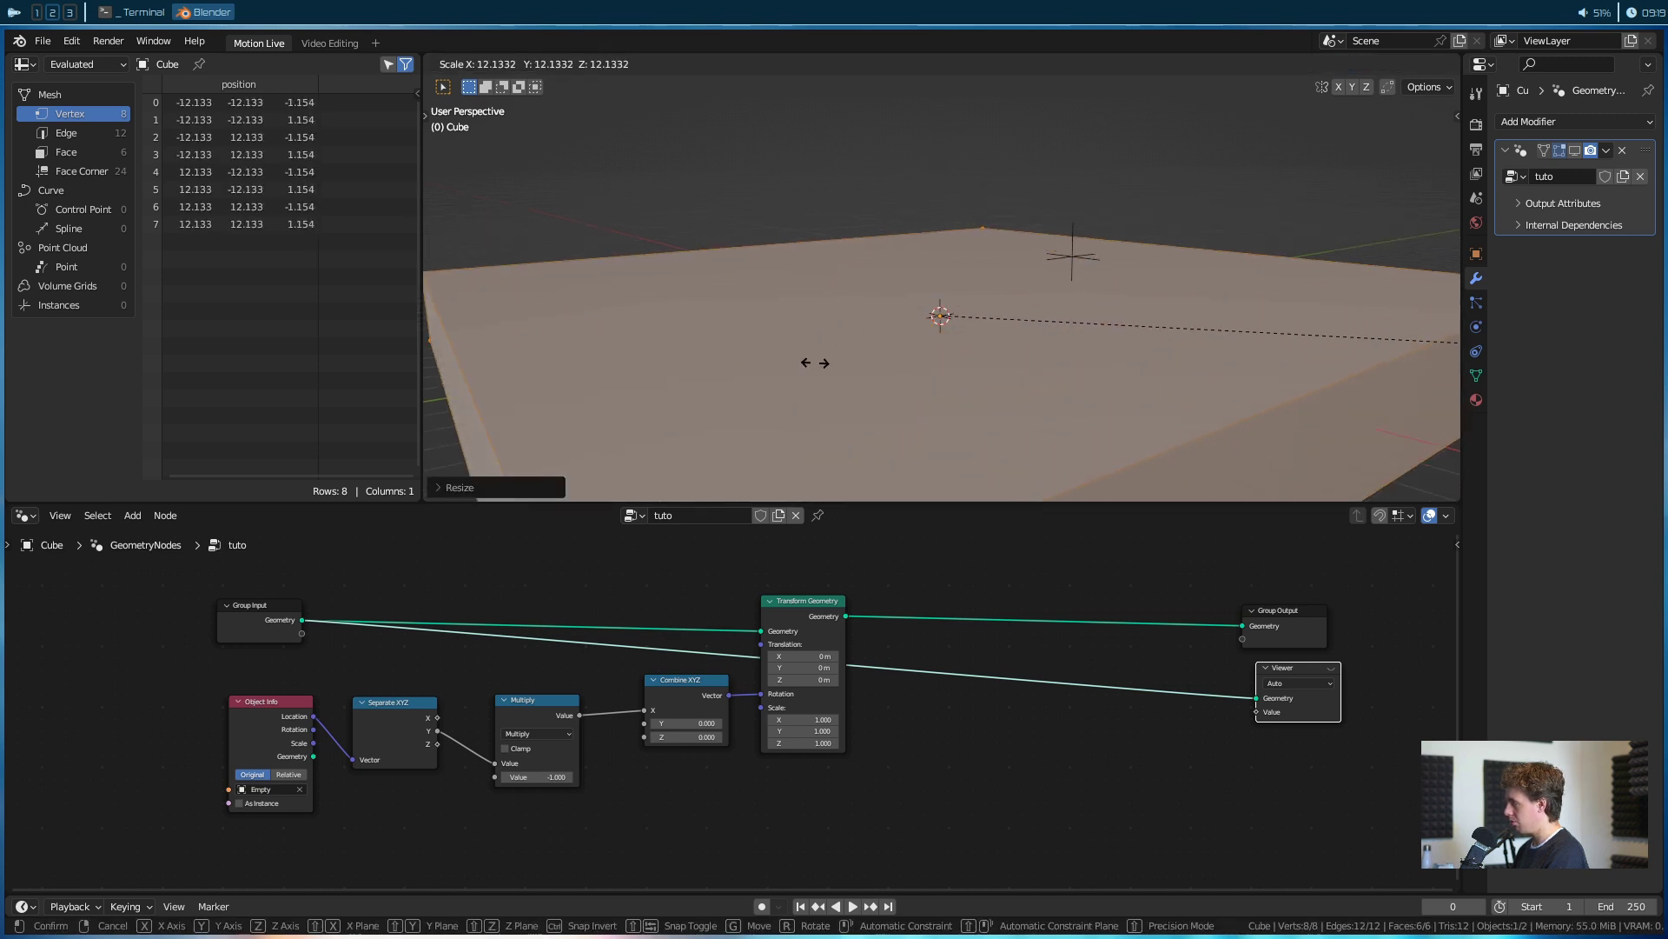
{"action": "left_click", "coordinate": [968, 365]}
{"action": "scroll", "coordinate": [982, 394], "scroll_direction": "down", "scroll_amount": 3}
{"action": "key", "text": "s"}
{"action": "key", "text": "z"}
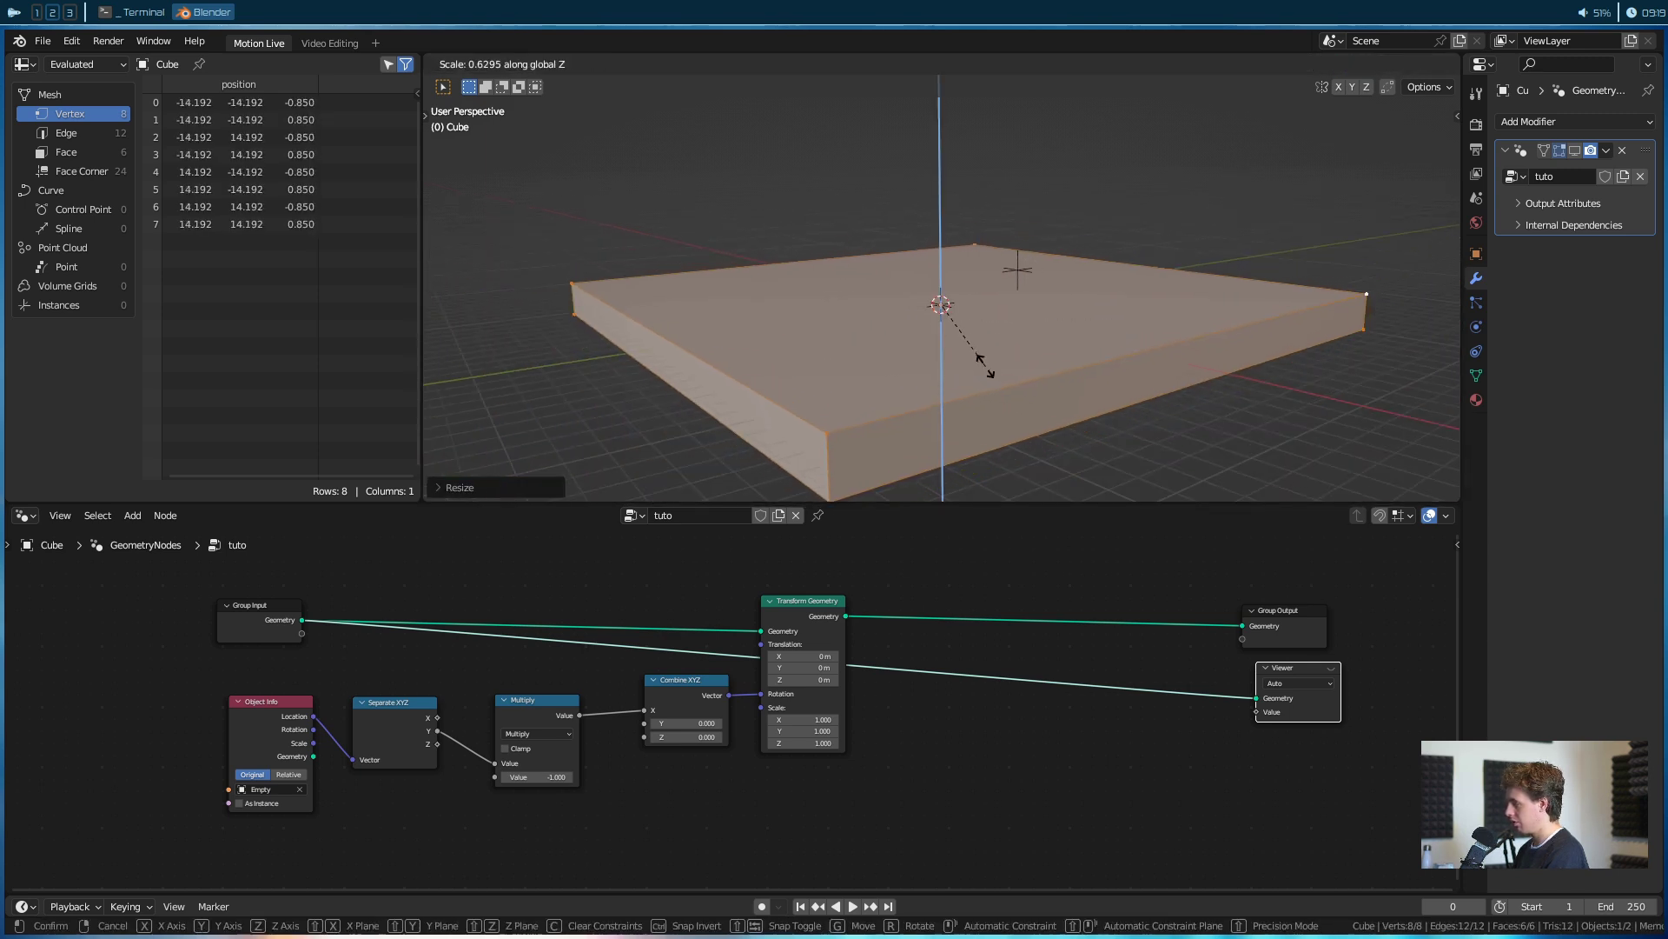
{"action": "left_click", "coordinate": [950, 319]}
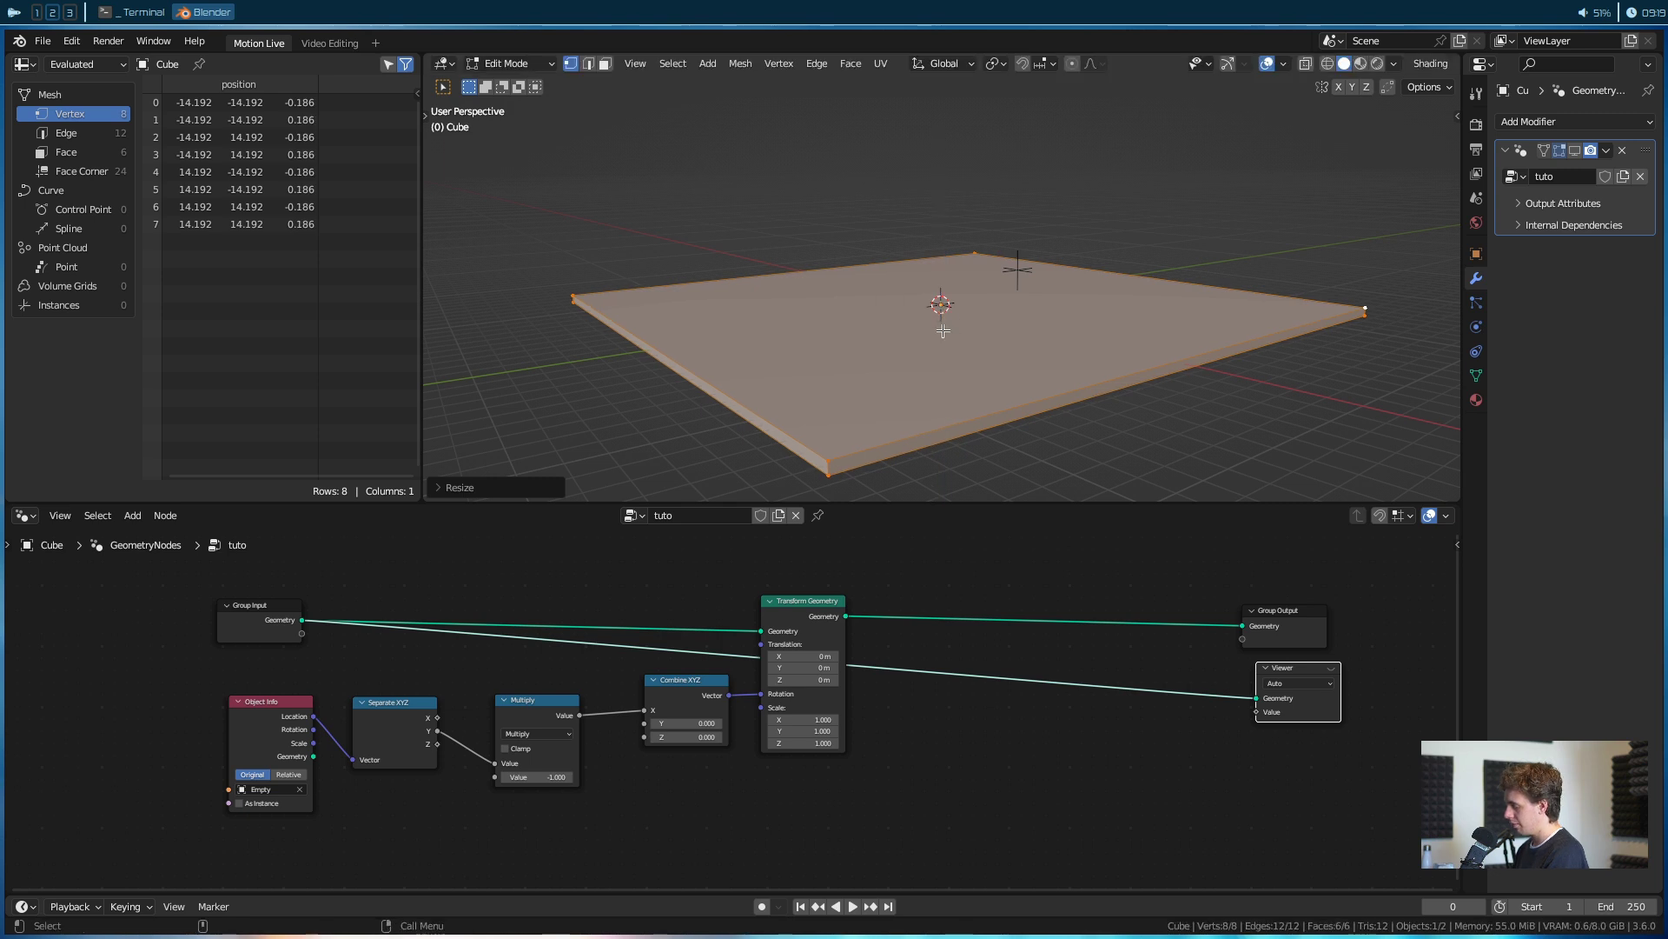
Step: Delete the slab's ring of four side faces and the vertices of its lower face
{"action": "left_click", "coordinate": [1092, 418]}
{"action": "key", "text": "3"}
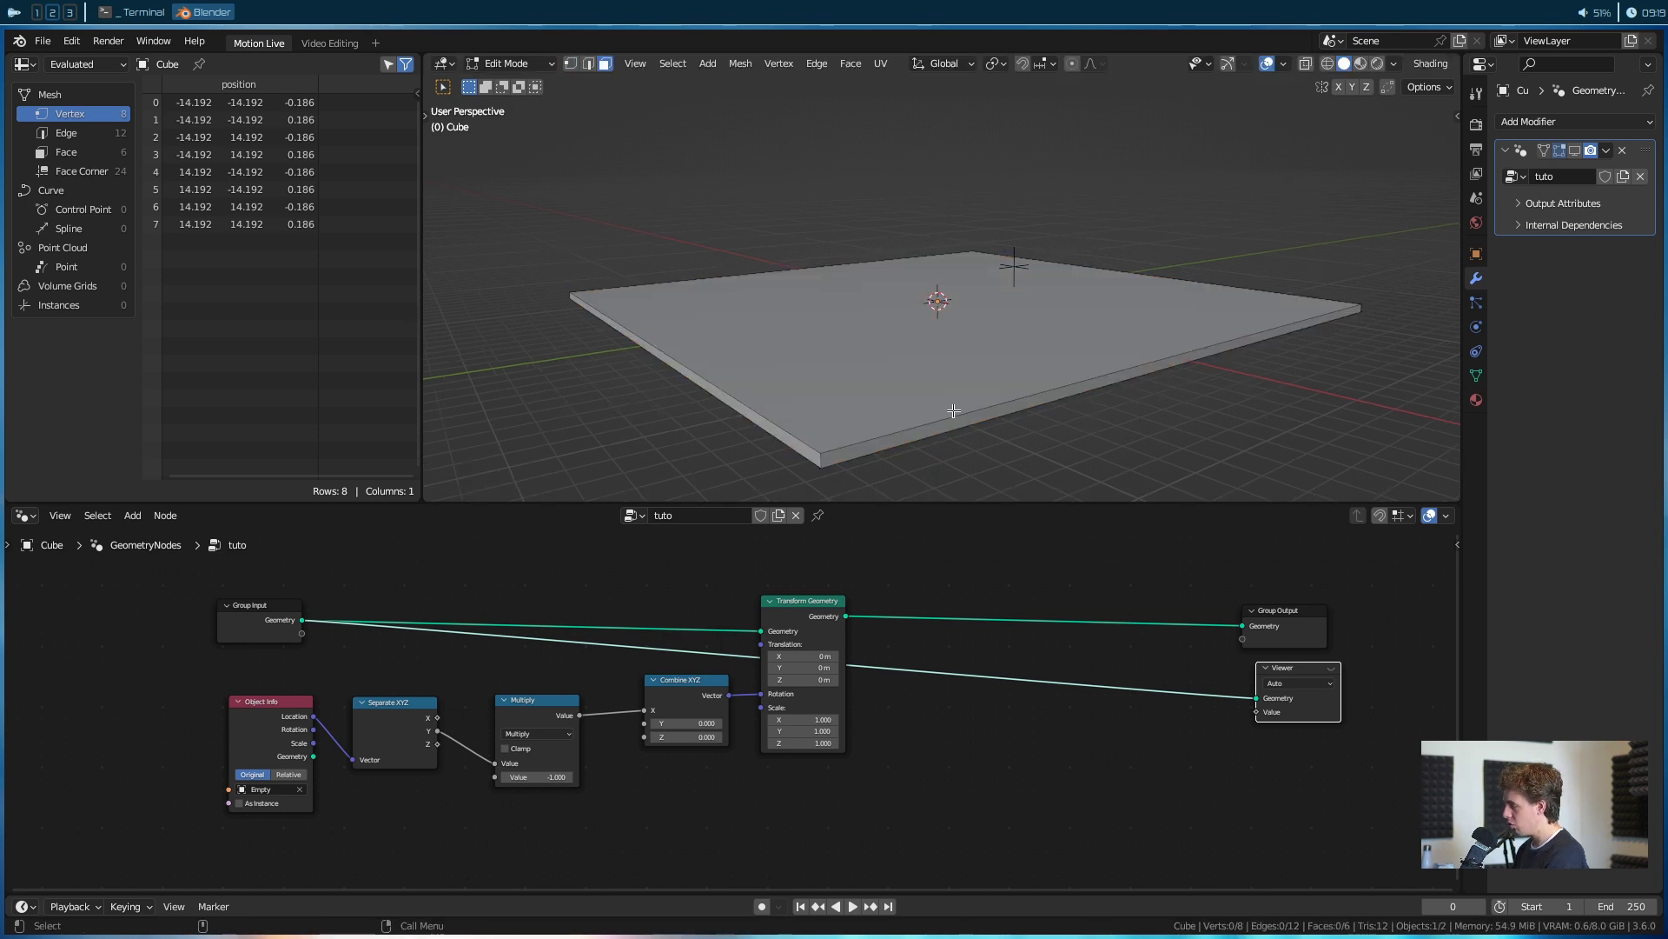
{"action": "left_click", "coordinate": [824, 461]}
{"action": "left_click", "coordinate": [821, 456], "text": "alt"}
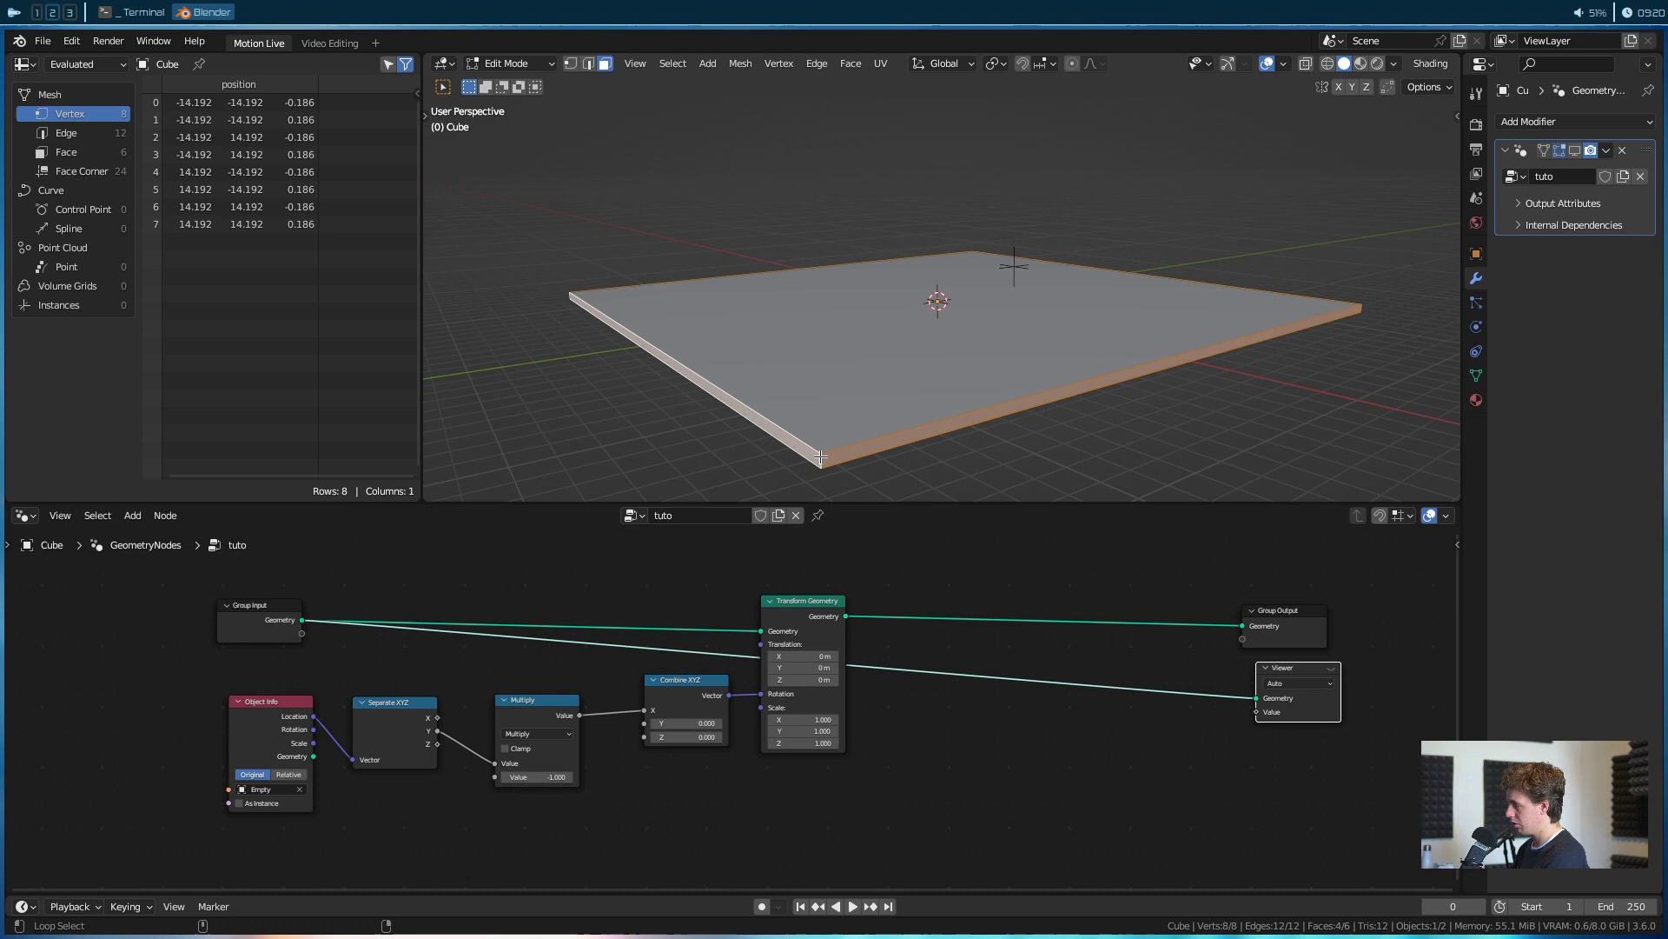
{"action": "key", "text": "x"}
{"action": "key", "text": "f"}
{"action": "left_click", "coordinate": [831, 462]}
{"action": "key", "text": "x"}
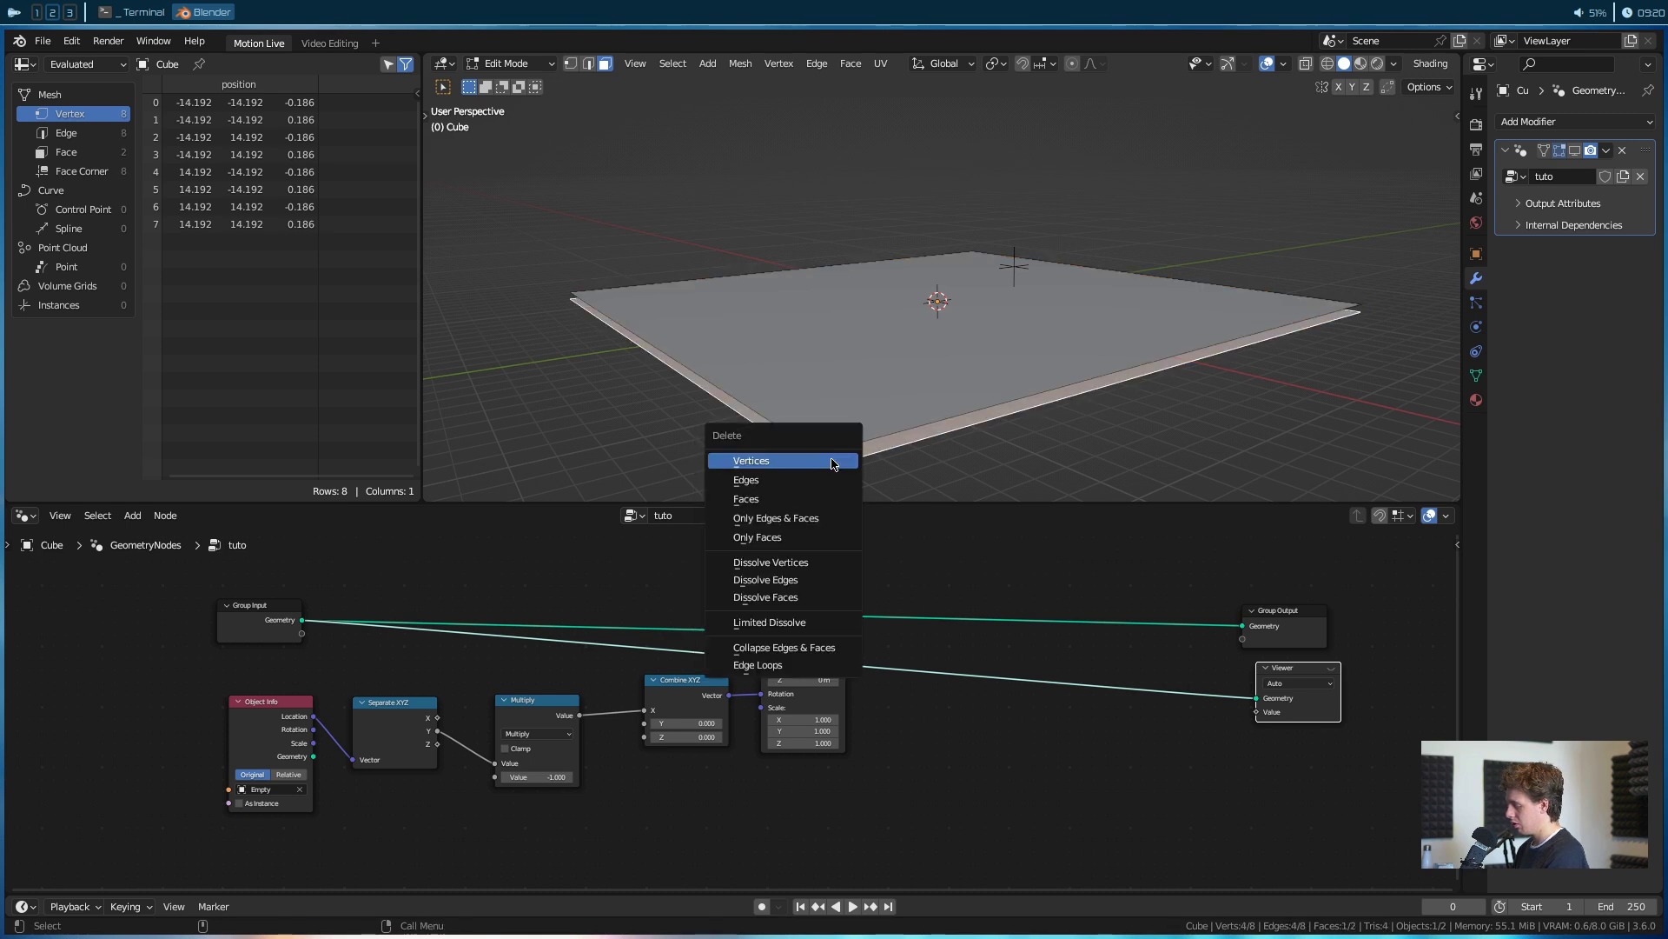
{"action": "left_click", "coordinate": [832, 461]}
Step: Subdivide the remaining top face with 50 cuts and switch to vertex selection
{"action": "left_click", "coordinate": [882, 397]}
{"action": "key", "text": "Tab"}
{"action": "key", "text": "Tab"}
{"action": "right_click", "coordinate": [895, 407]}
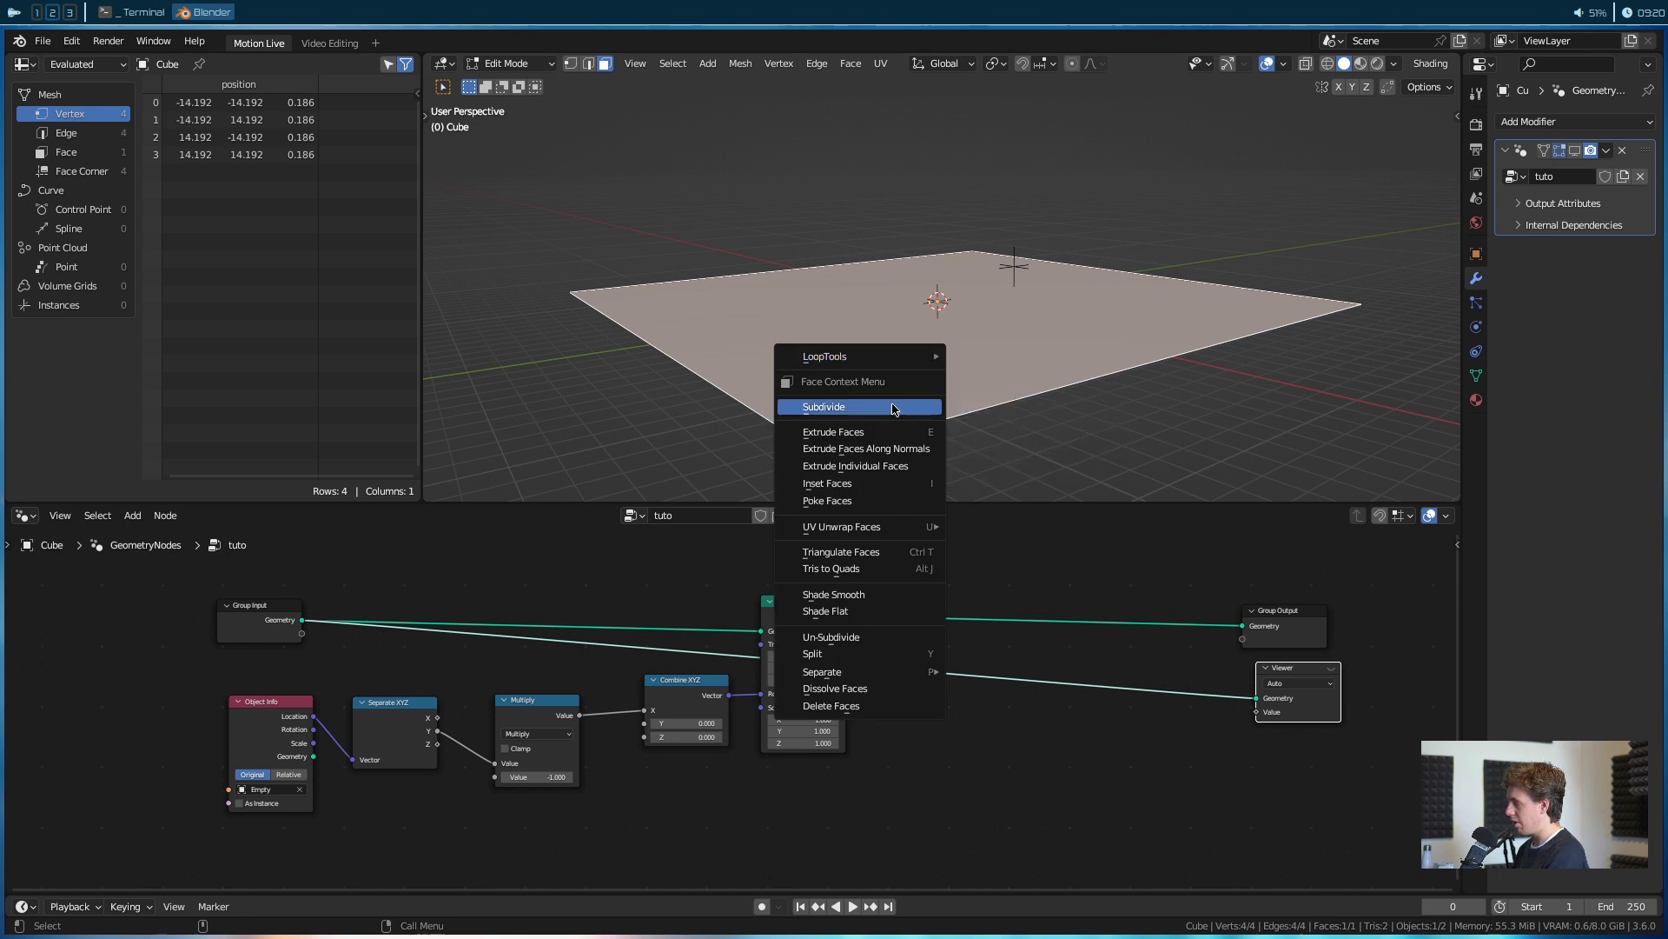
{"action": "left_click", "coordinate": [895, 410]}
{"action": "left_click", "coordinate": [489, 491]}
{"action": "left_click_drag", "start_coordinate": [577, 368], "coordinate": [652, 368]}
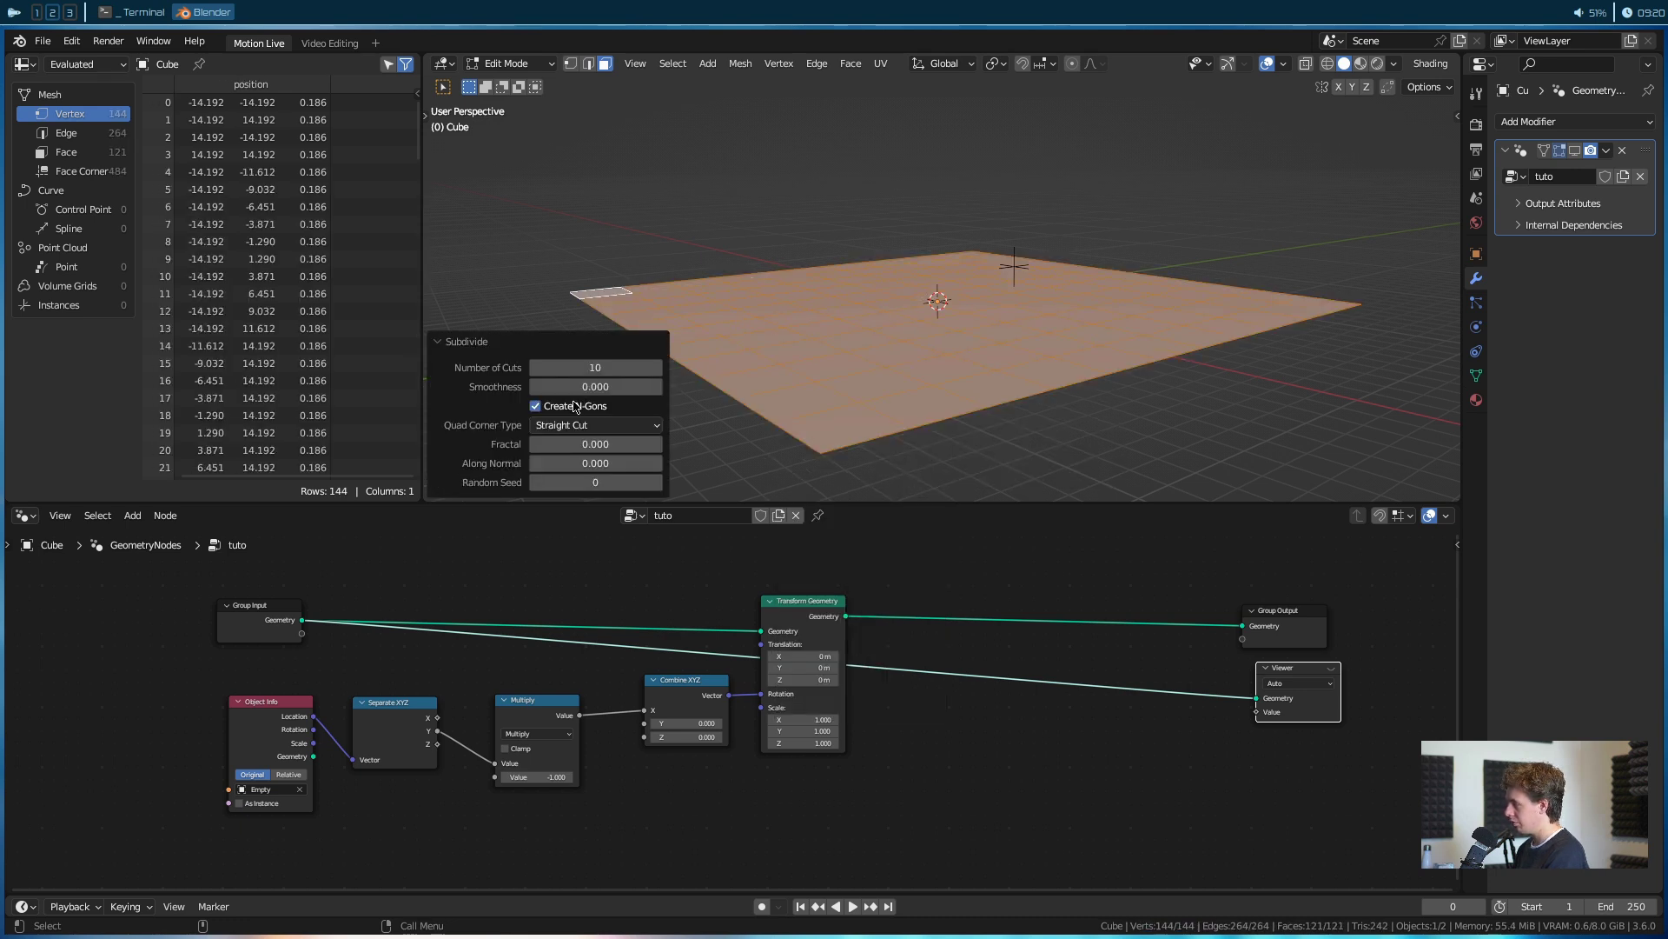
{"action": "left_click", "coordinate": [595, 365]}
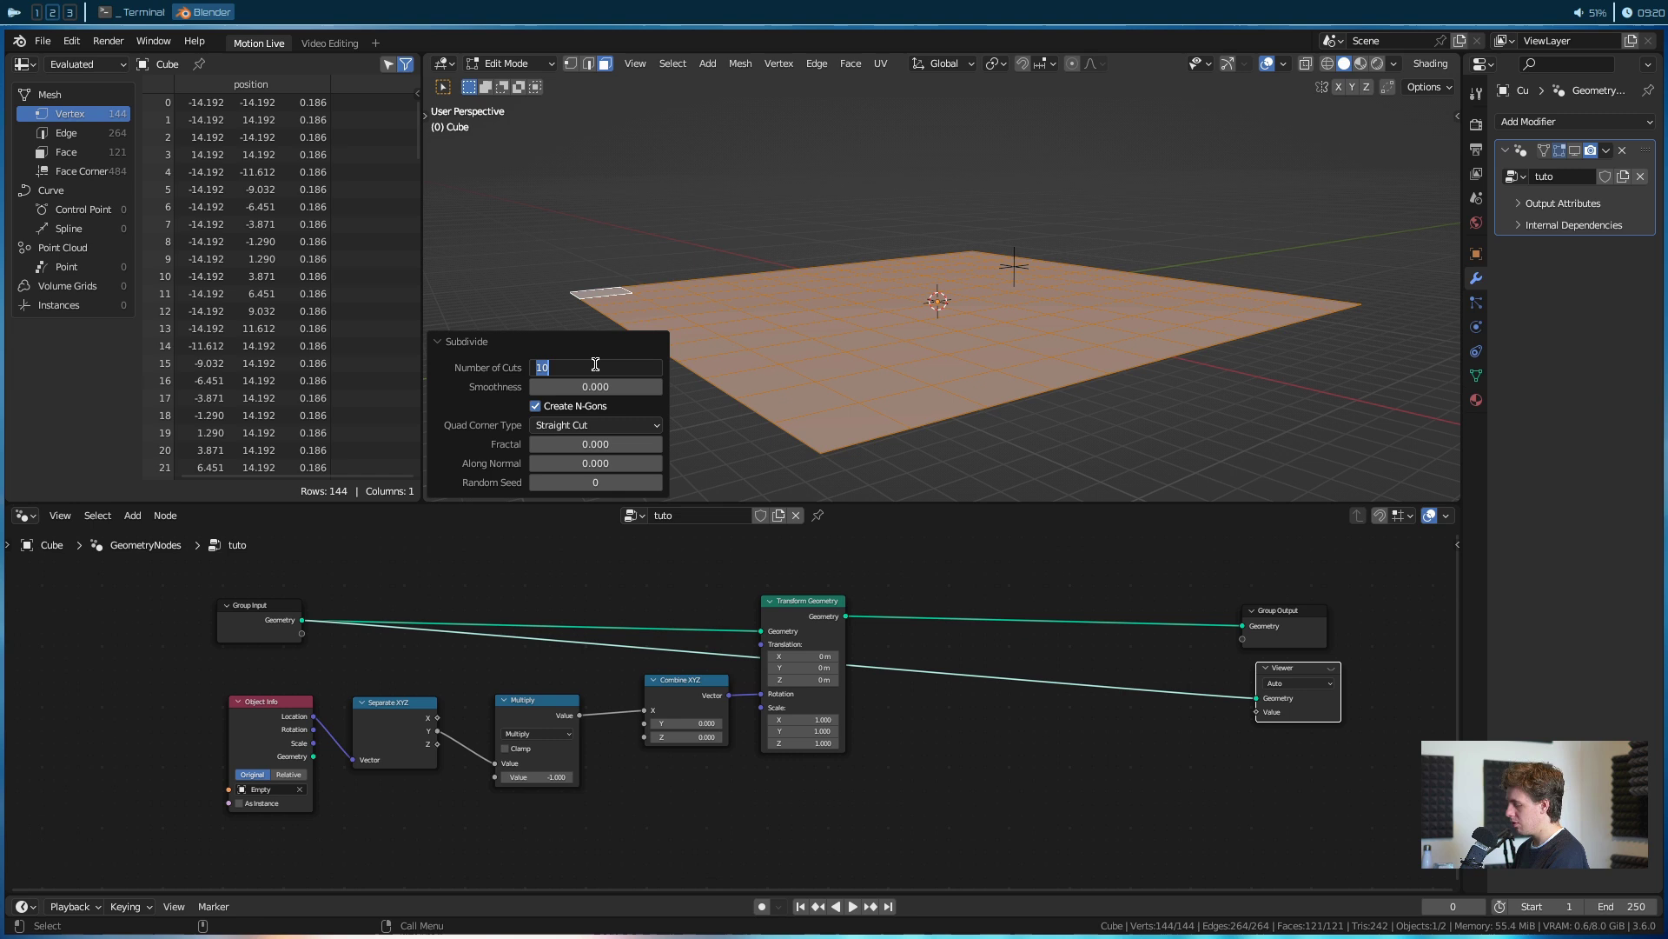
{"action": "type", "text": "50"}
{"action": "key", "text": "Return"}
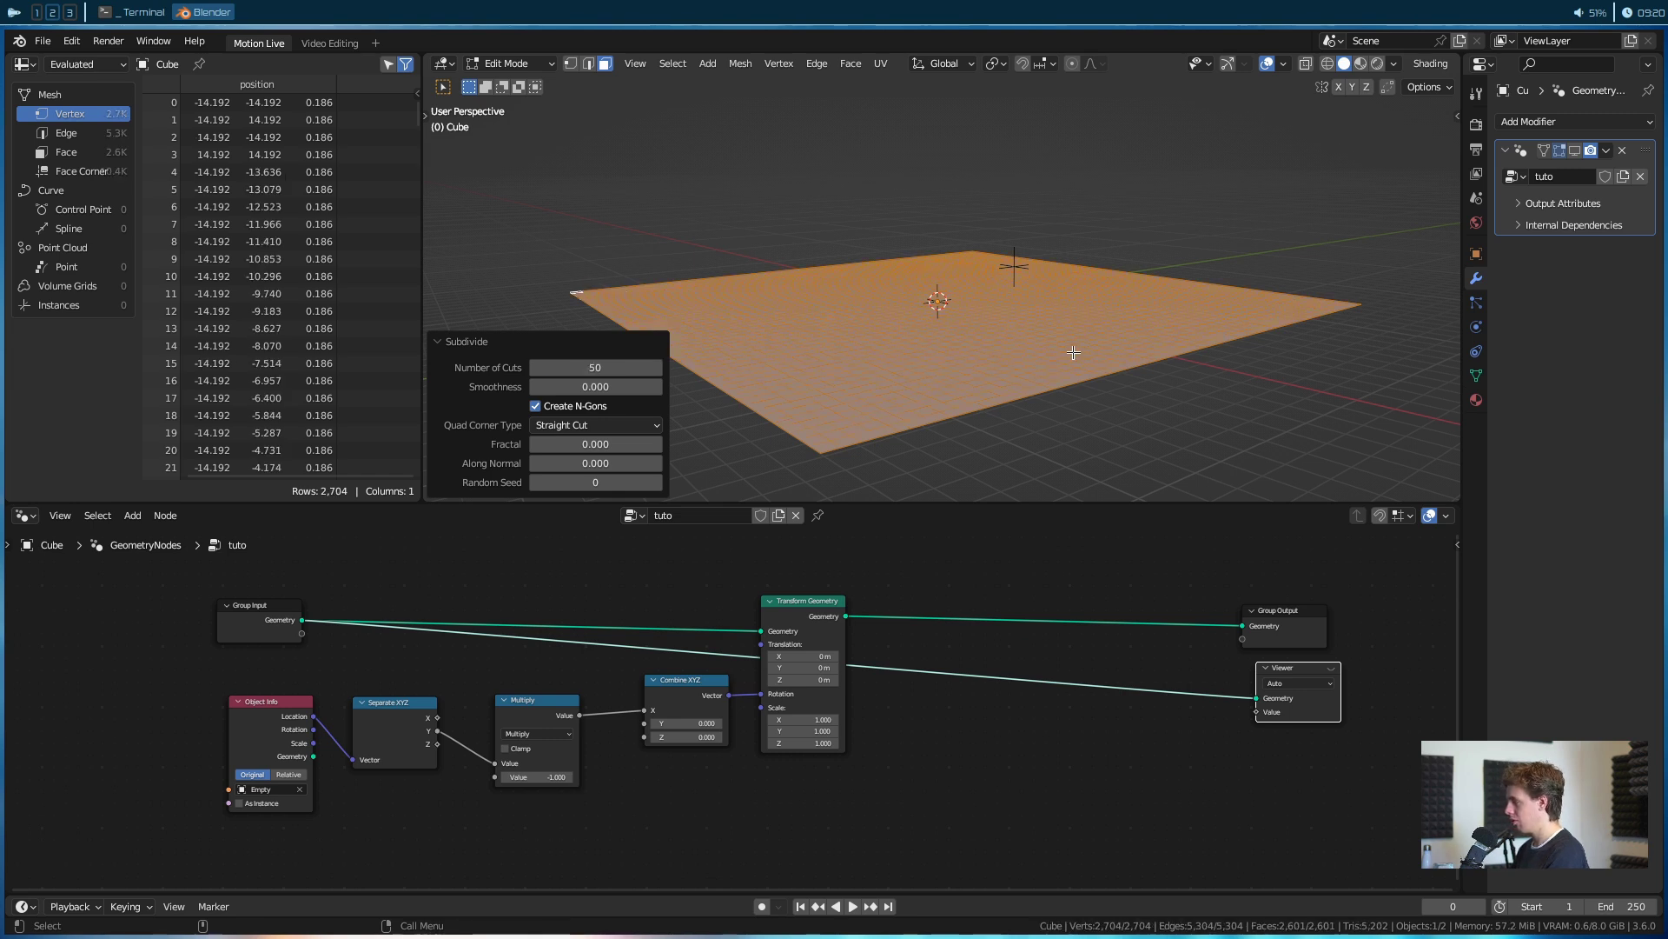
{"action": "key", "text": "1"}
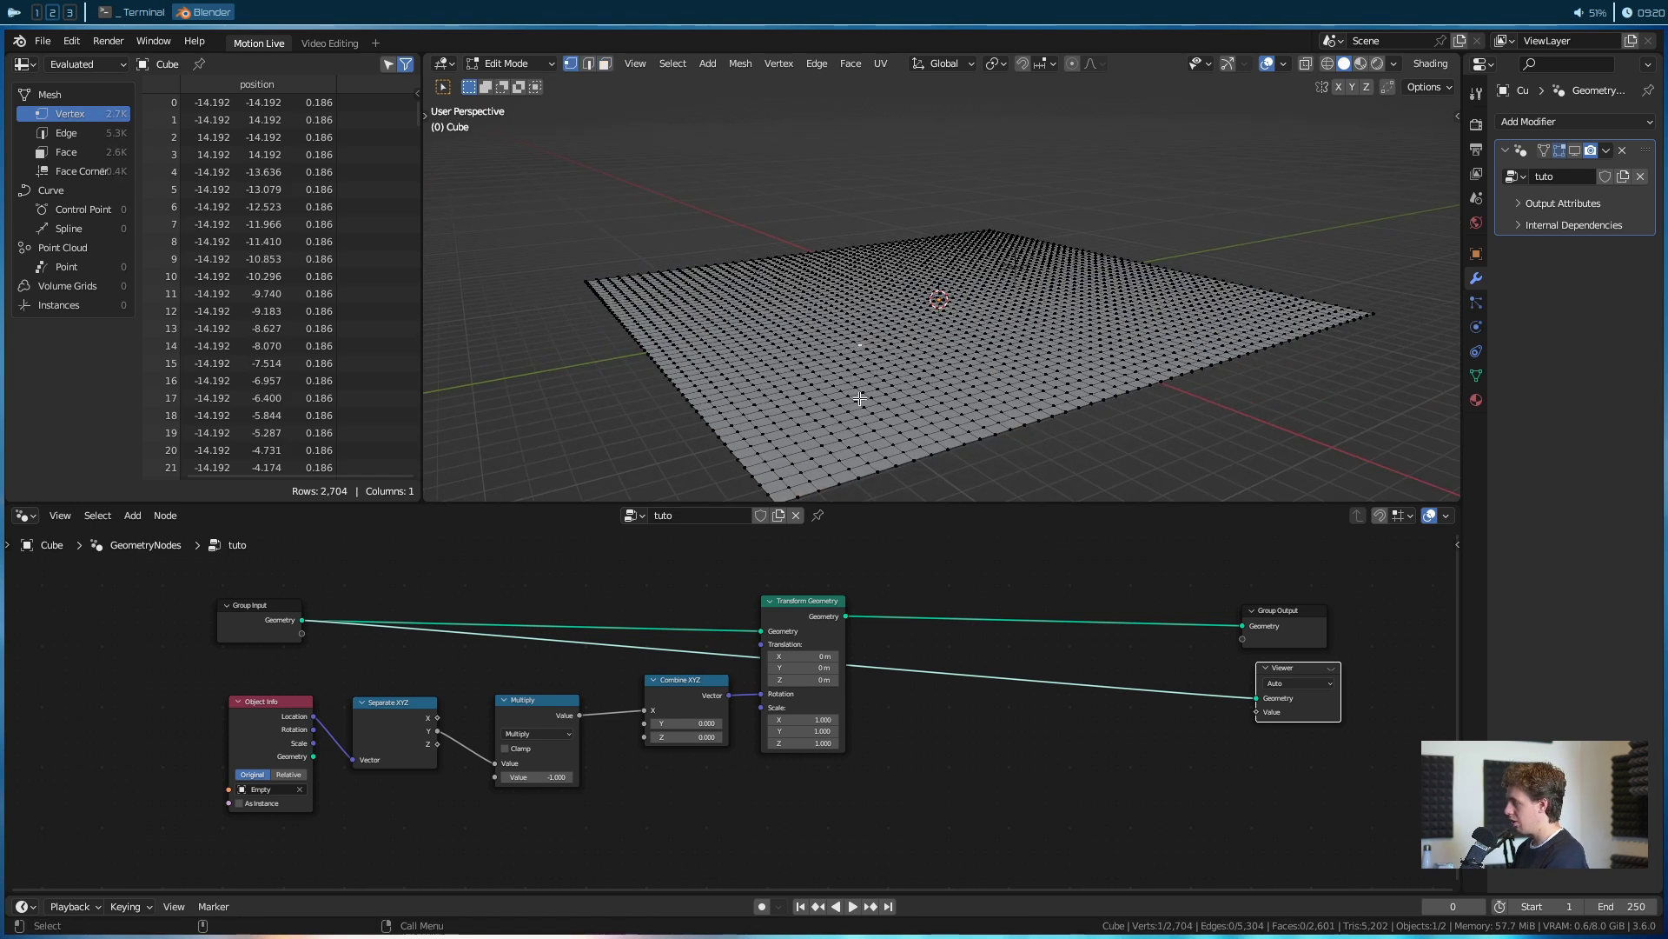
Step: With smooth proportional editing on, pull a vertex near one corner of the plane up into a tall peak
{"action": "middle_click_drag", "start_coordinate": [852, 350], "coordinate": [786, 391]}
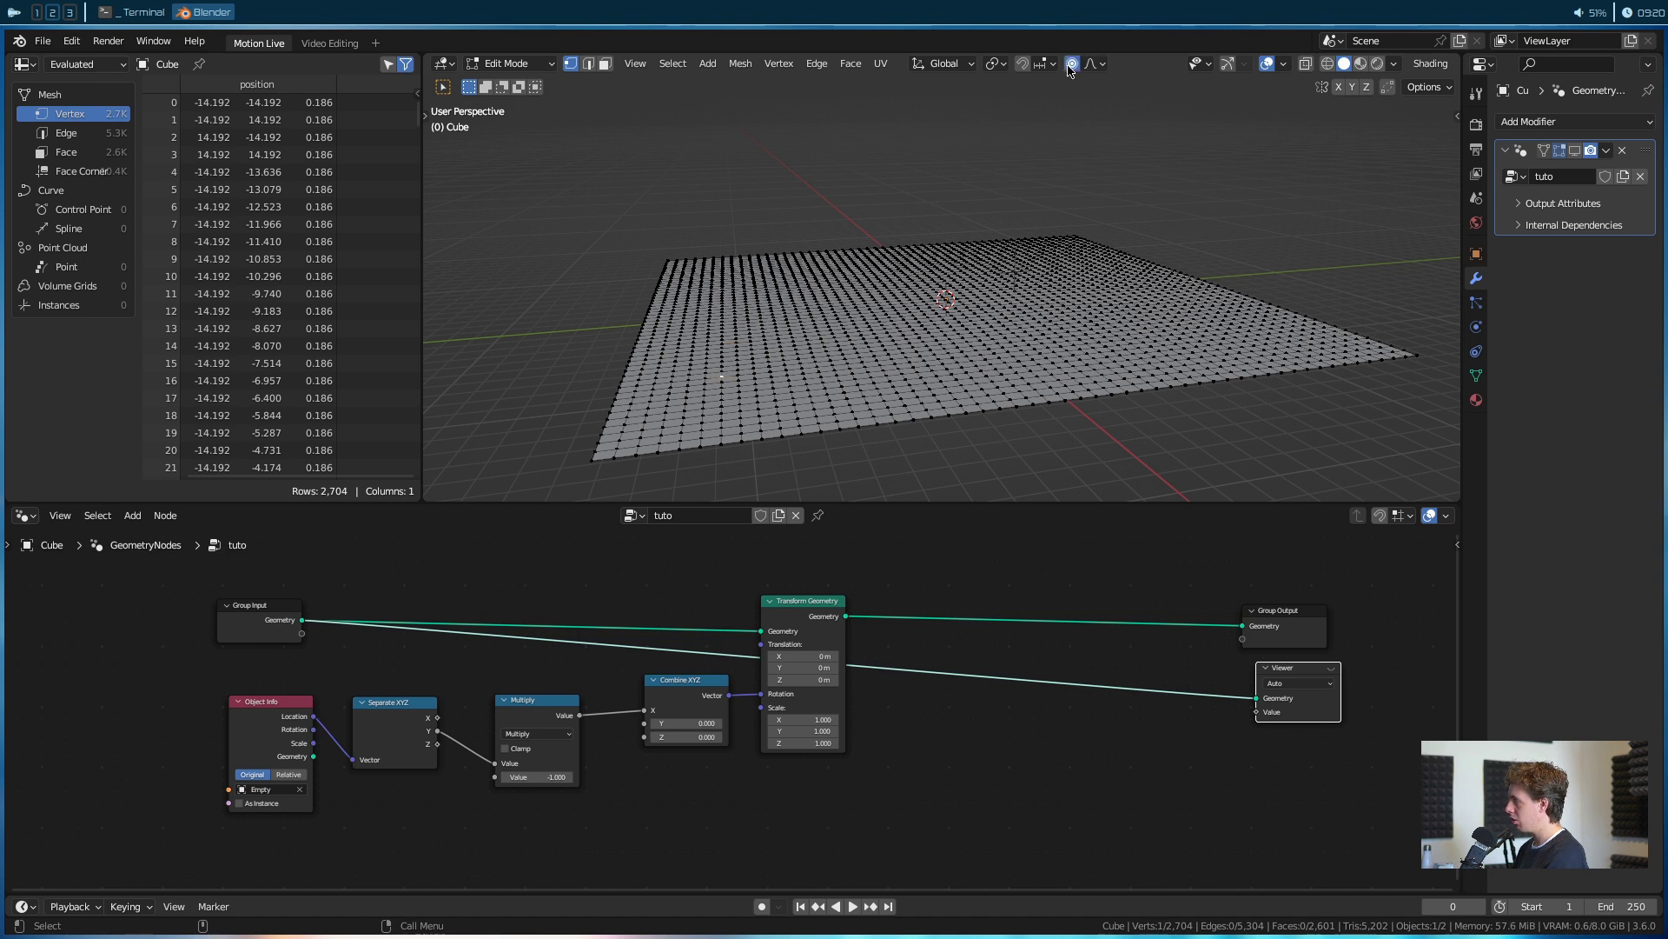
{"action": "key", "text": "g"}
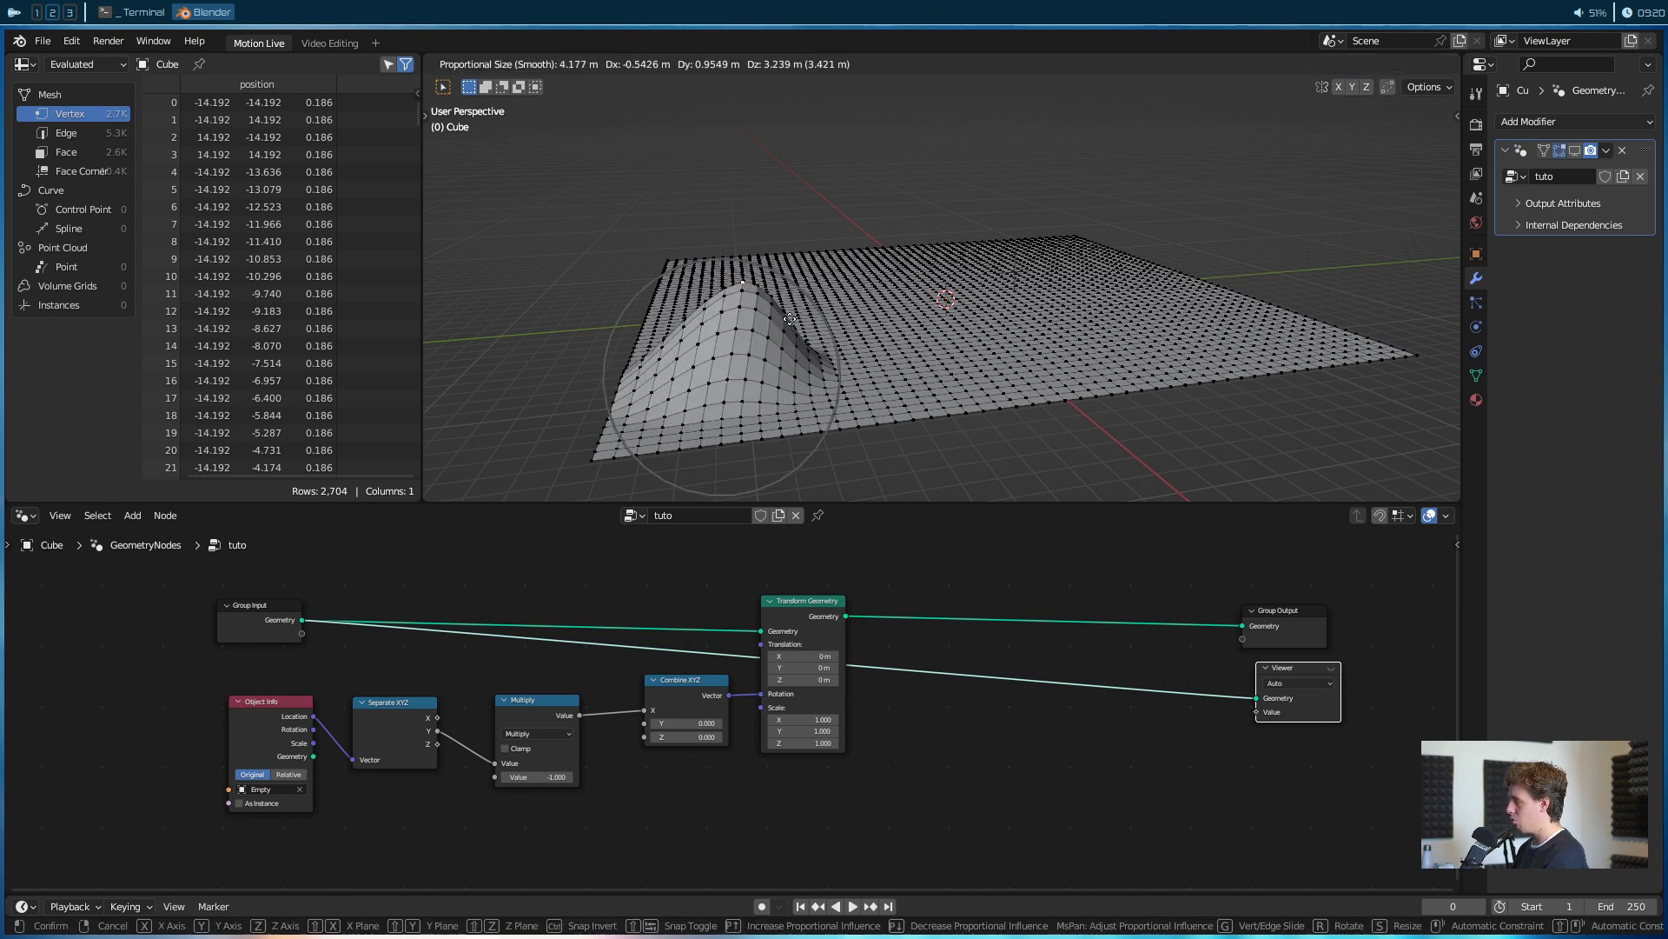
{"action": "left_click", "coordinate": [940, 311]}
{"action": "key", "text": "g"}
{"action": "left_click", "coordinate": [933, 225]}
Step: Raise three more vertices into lower hills beside the peak, using a proportional size of about 4.18 m
{"action": "left_click", "coordinate": [931, 352]}
{"action": "key", "text": "g"}
{"action": "left_click", "coordinate": [923, 275]}
{"action": "left_click", "coordinate": [832, 335]}
{"action": "key", "text": "g"}
{"action": "left_click", "coordinate": [839, 289]}
{"action": "middle_click_drag", "start_coordinate": [980, 283], "coordinate": [895, 332]}
{"action": "left_click", "coordinate": [949, 336]}
{"action": "key", "text": "g"}
{"action": "left_click", "coordinate": [947, 294]}
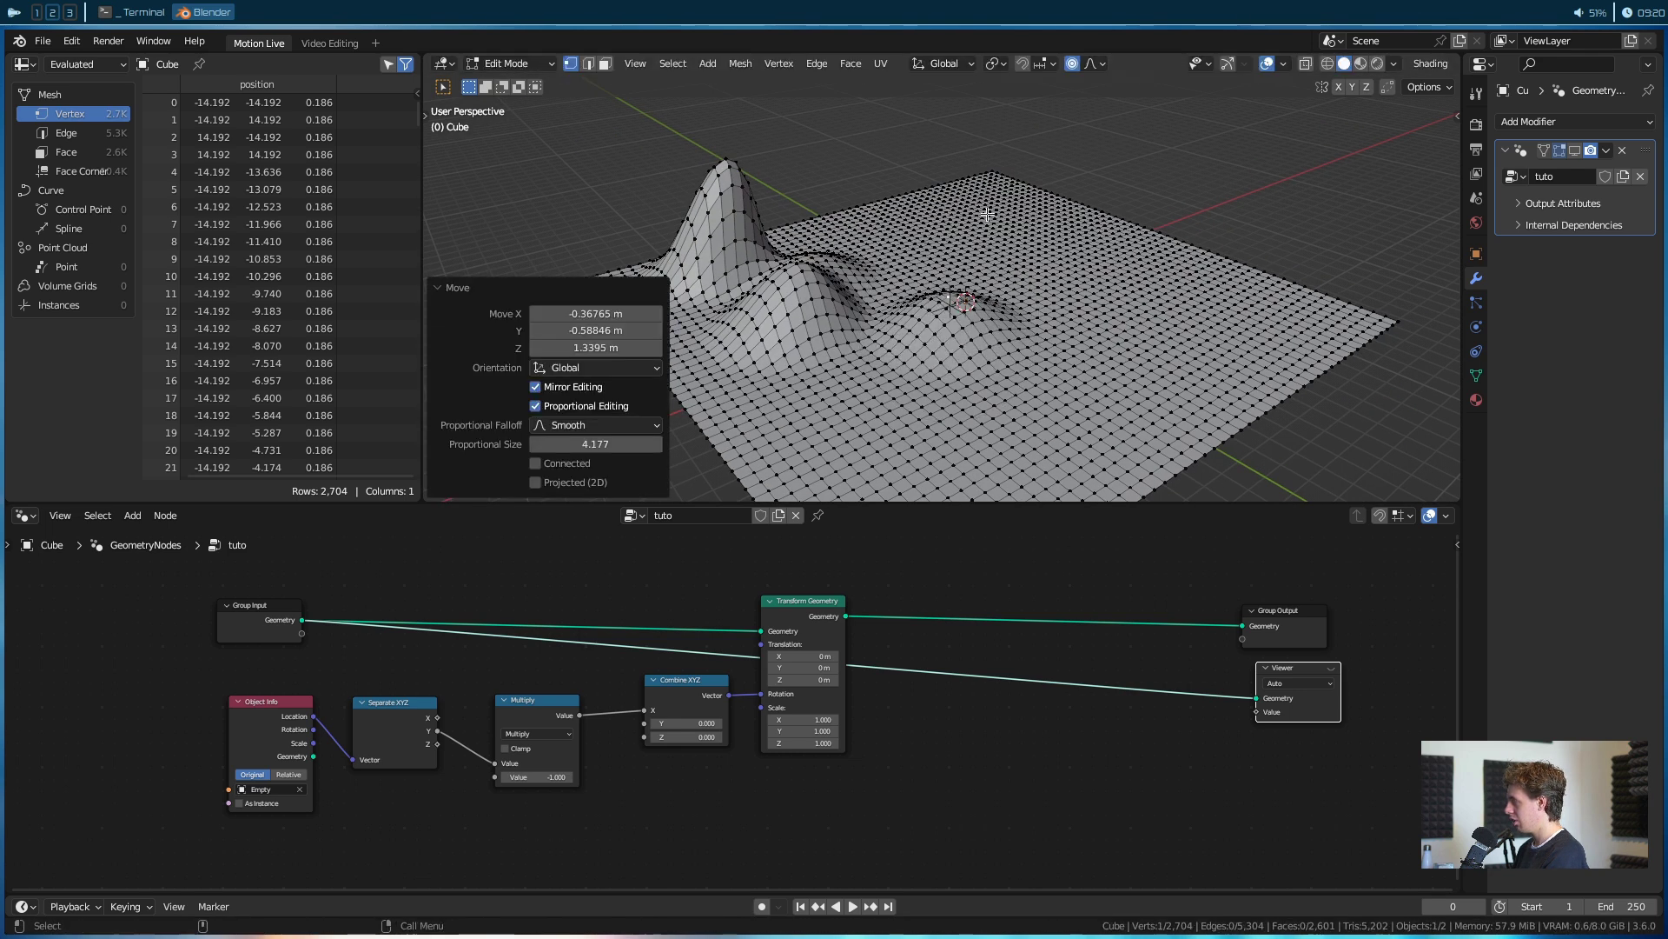
Step: Sink vertices on the flat side into a small dent and wider basins, and lift one near the front edge
{"action": "left_click", "coordinate": [988, 215]}
{"action": "key", "text": "g"}
{"action": "left_click", "coordinate": [997, 260]}
{"action": "left_click", "coordinate": [1046, 301]}
{"action": "key", "text": "g"}
{"action": "scroll", "coordinate": [1048, 330], "scroll_direction": "down", "scroll_amount": 12}
{"action": "left_click", "coordinate": [1050, 358]}
{"action": "left_click", "coordinate": [850, 461]}
{"action": "key", "text": "g"}
{"action": "left_click", "coordinate": [859, 431]}
{"action": "left_click", "coordinate": [1024, 318]}
{"action": "key", "text": "g"}
{"action": "left_click", "coordinate": [1021, 349]}
Step: Broaden the lower hill beside the tall peak by reshaping its vertices with a proportional size of about 5.05 m
{"action": "left_click", "coordinate": [826, 345]}
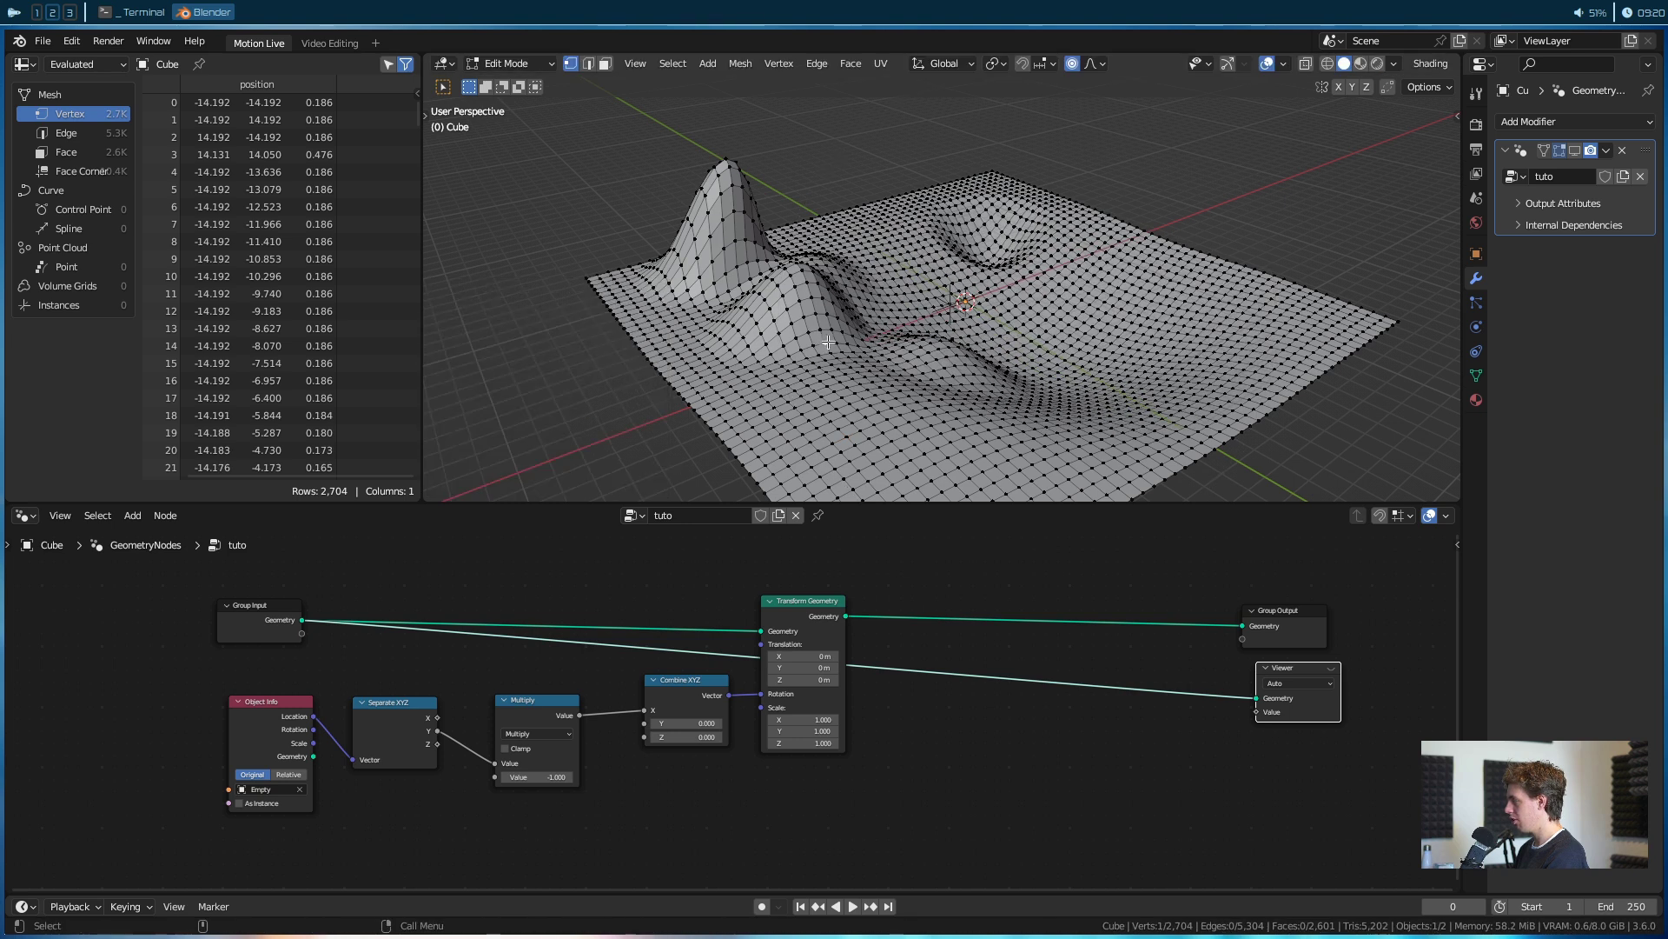
{"action": "key", "text": "g"}
{"action": "scroll", "coordinate": [824, 315], "scroll_direction": "up", "scroll_amount": 4}
{"action": "scroll", "coordinate": [822, 307], "scroll_direction": "up", "scroll_amount": 6}
{"action": "left_click", "coordinate": [822, 306]}
{"action": "left_click", "coordinate": [844, 282]}
{"action": "key", "text": "g"}
{"action": "left_click", "coordinate": [846, 300]}
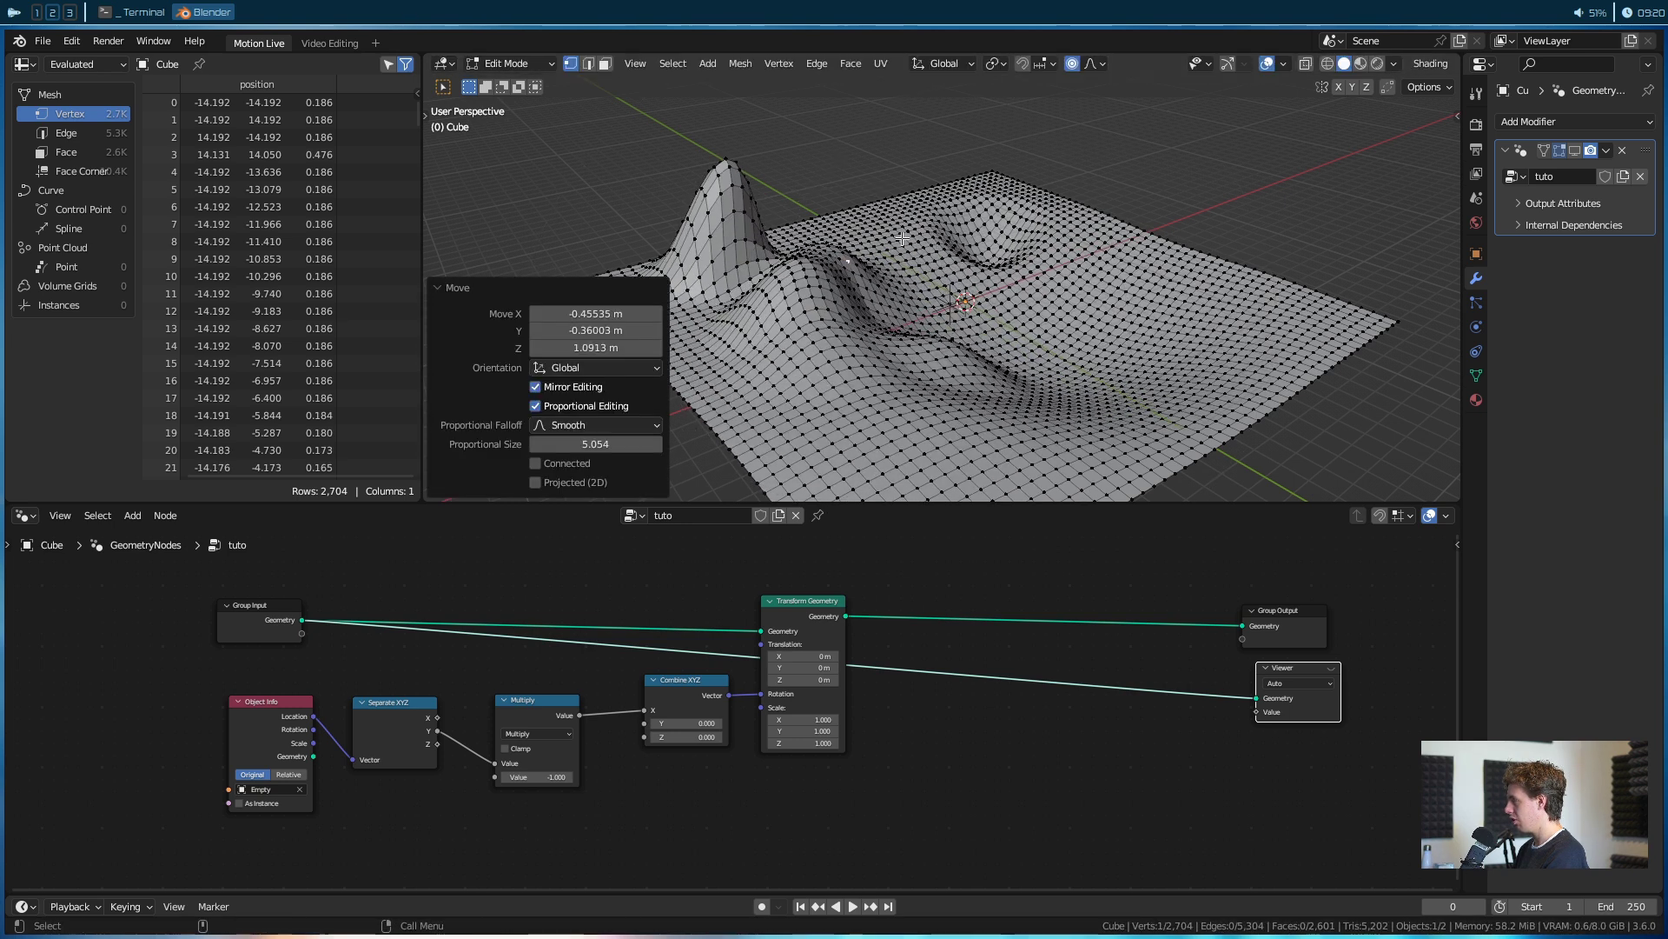
Step: Shape the far side and the flat side of the terrain with more proportional vertex moves, mostly upward
{"action": "left_click", "coordinate": [902, 237]}
{"action": "key", "text": "g"}
{"action": "left_click", "coordinate": [901, 206]}
{"action": "left_click", "coordinate": [902, 256]}
{"action": "key", "text": "g"}
{"action": "left_click", "coordinate": [902, 267]}
{"action": "left_click", "coordinate": [1205, 336]}
{"action": "key", "text": "g"}
{"action": "left_click", "coordinate": [1208, 300]}
{"action": "left_click", "coordinate": [1121, 332]}
{"action": "key", "text": "g"}
{"action": "left_click", "coordinate": [1115, 298]}
Step: Add further dips and bumps across the remaining flat areas and along the plane's edges with proportional vertex moves
{"action": "left_click", "coordinate": [1101, 410]}
{"action": "key", "text": "g"}
{"action": "left_click", "coordinate": [1098, 444]}
{"action": "left_click", "coordinate": [969, 456]}
{"action": "key", "text": "g"}
{"action": "left_click", "coordinate": [962, 422]}
{"action": "middle_click_drag", "start_coordinate": [947, 424], "coordinate": [809, 412], "text": "shift"}
{"action": "left_click", "coordinate": [1149, 331]}
{"action": "key", "text": "g"}
{"action": "left_click", "coordinate": [1149, 365]}
{"action": "middle_click_drag", "start_coordinate": [1149, 366], "coordinate": [1035, 416]}
{"action": "left_click", "coordinate": [1109, 453]}
{"action": "key", "text": "g"}
{"action": "left_click", "coordinate": [1110, 421]}
{"action": "left_click", "coordinate": [1267, 290]}
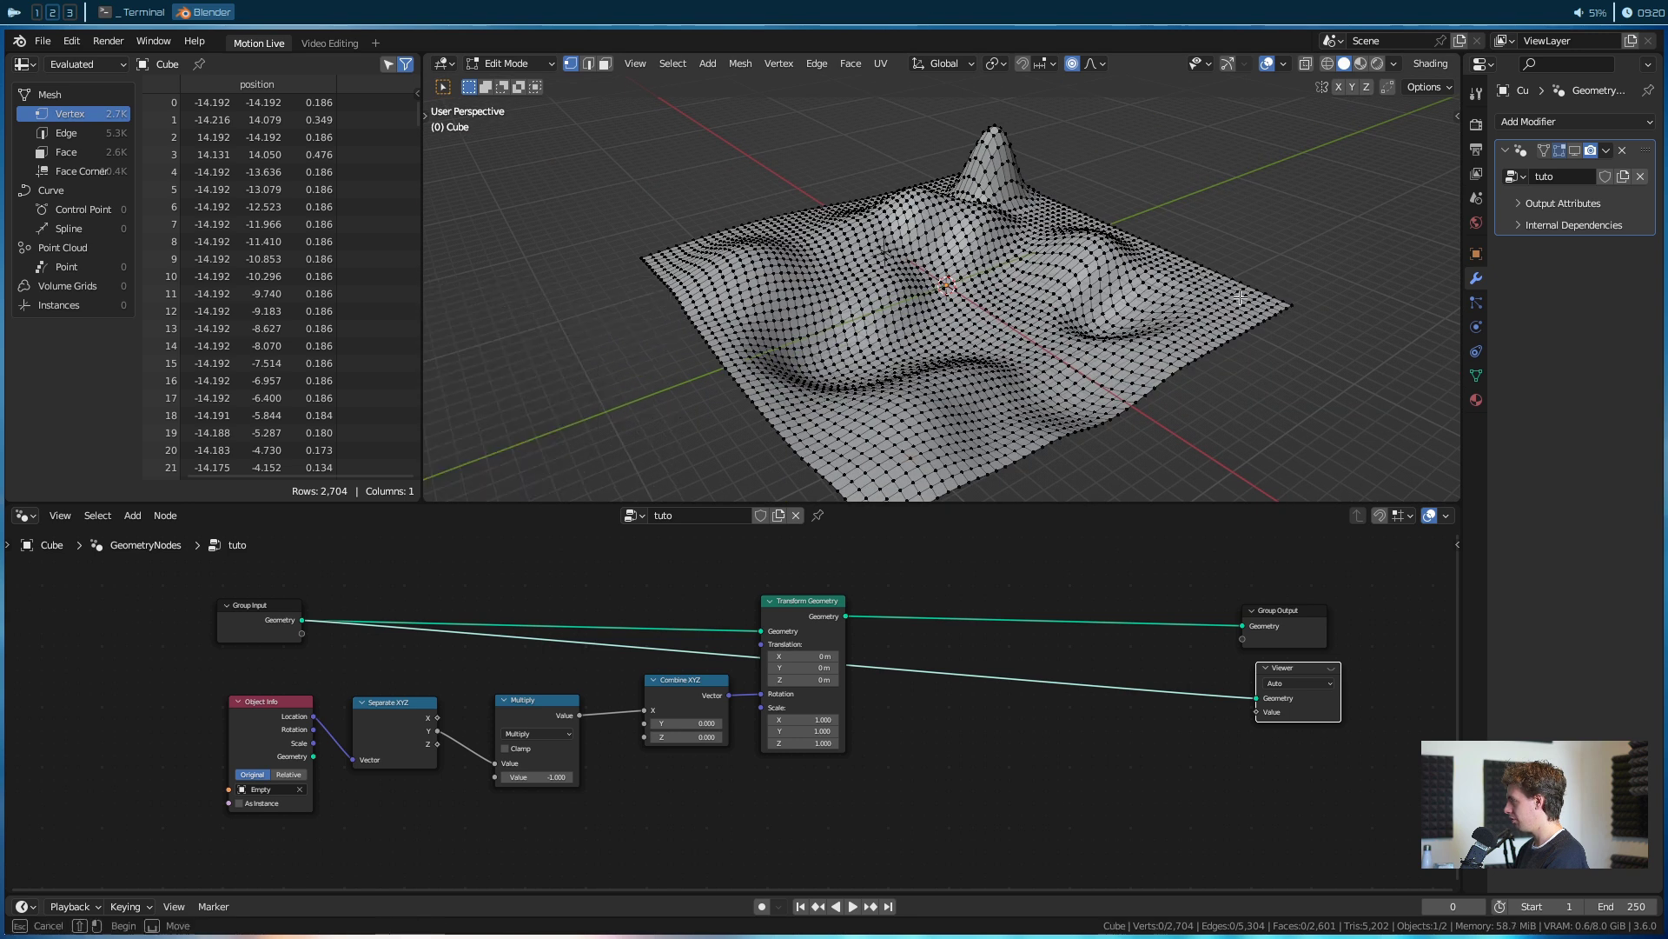
{"action": "left_click", "coordinate": [1209, 311]}
{"action": "key", "text": "g"}
{"action": "left_click", "coordinate": [1210, 323]}
Step: Return to Object Mode, shade the terrain smooth, and collapse the Shade Smooth settings
{"action": "key", "text": "Tab"}
{"action": "middle_click_drag", "start_coordinate": [804, 274], "coordinate": [916, 261]}
{"action": "right_click", "coordinate": [912, 260]}
{"action": "left_click", "coordinate": [908, 246]}
{"action": "middle_click_drag", "start_coordinate": [747, 288], "coordinate": [1133, 268]}
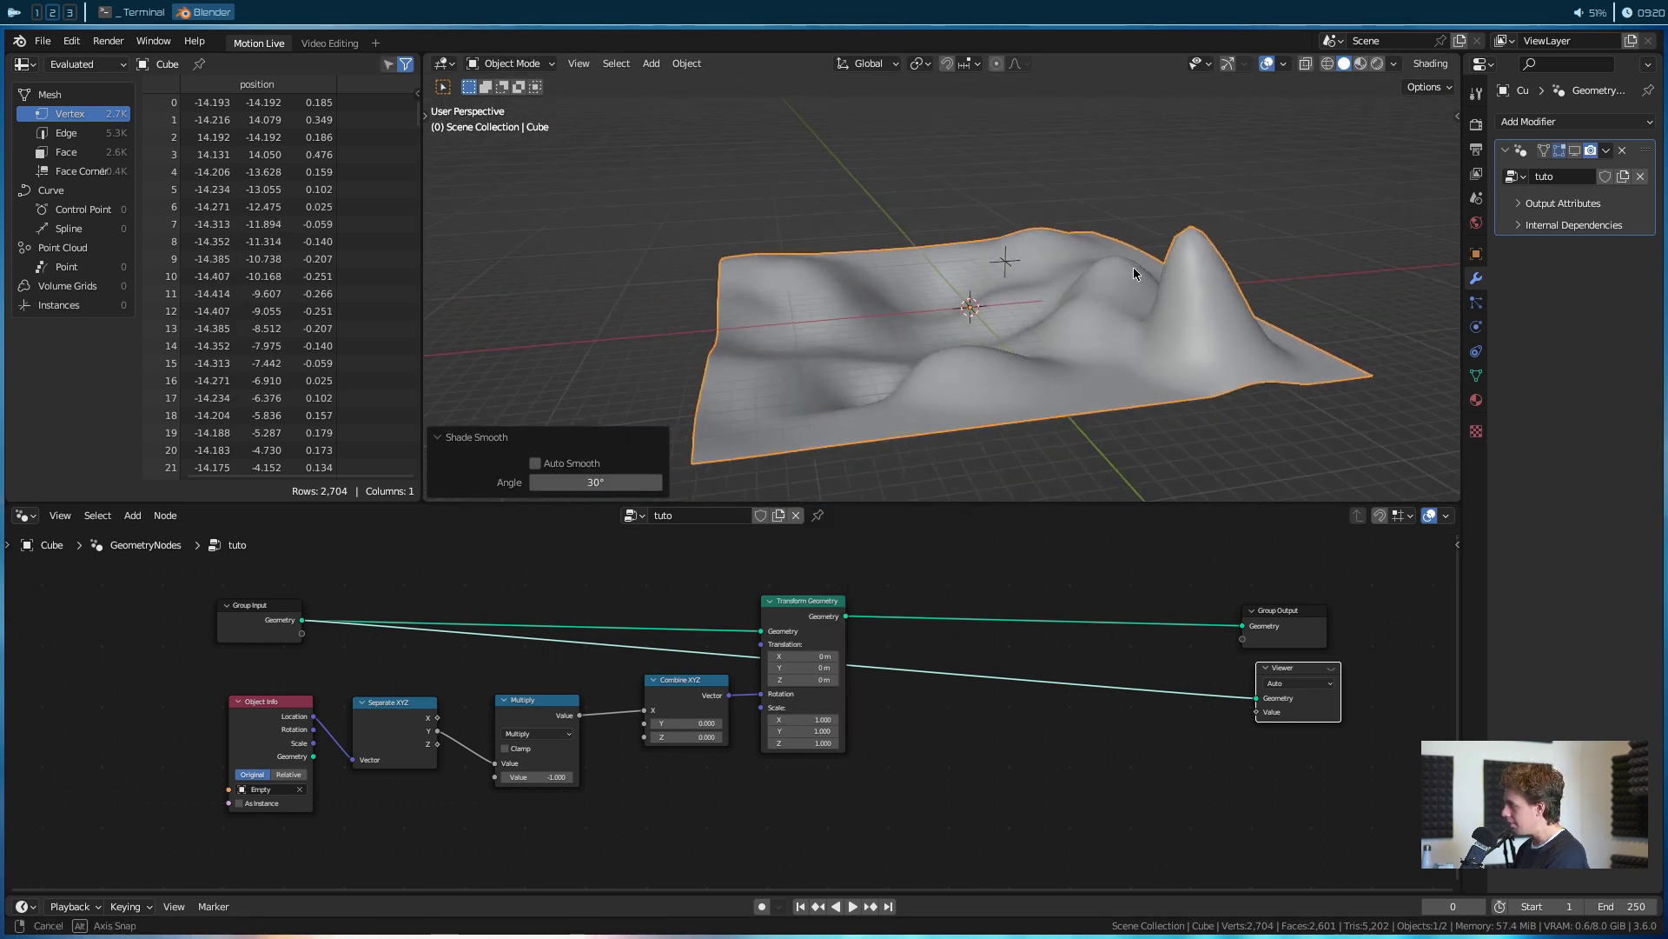
{"action": "middle_click_drag", "start_coordinate": [1102, 278], "coordinate": [574, 413]}
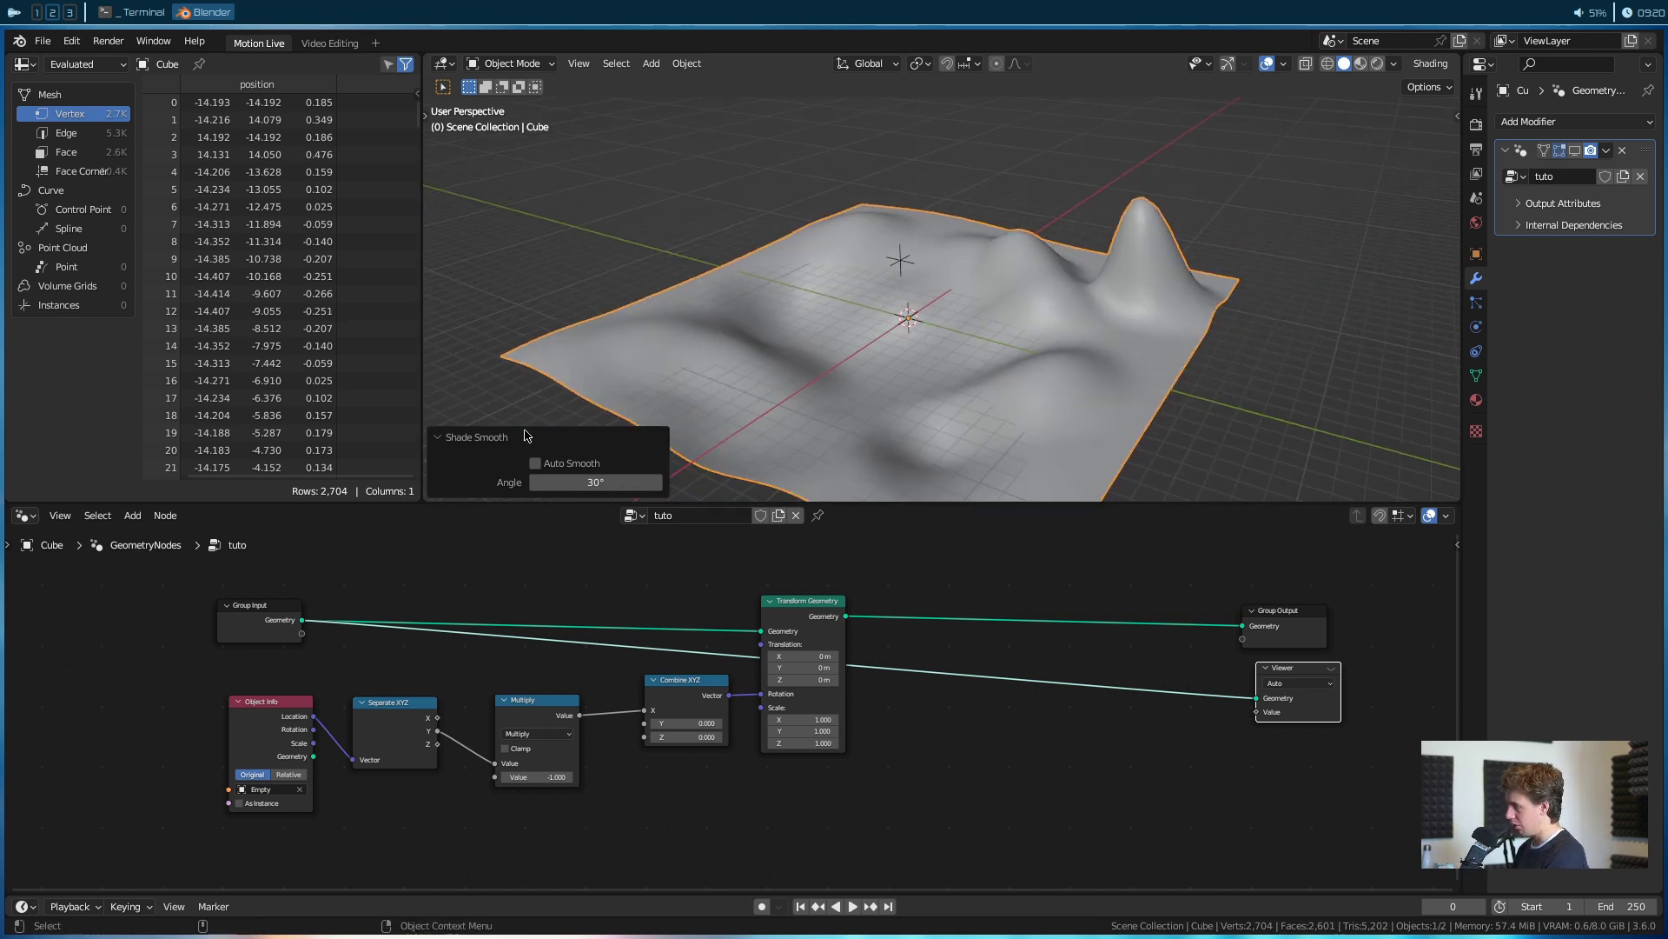
{"action": "left_click", "coordinate": [471, 444]}
Step: Deselect the terrain and add a new cube mesh at the 3D cursor
{"action": "middle_click_drag", "start_coordinate": [868, 412], "coordinate": [842, 372], "text": "shift"}
{"action": "left_click", "coordinate": [1175, 301]}
{"action": "key", "text": "shift+a"}
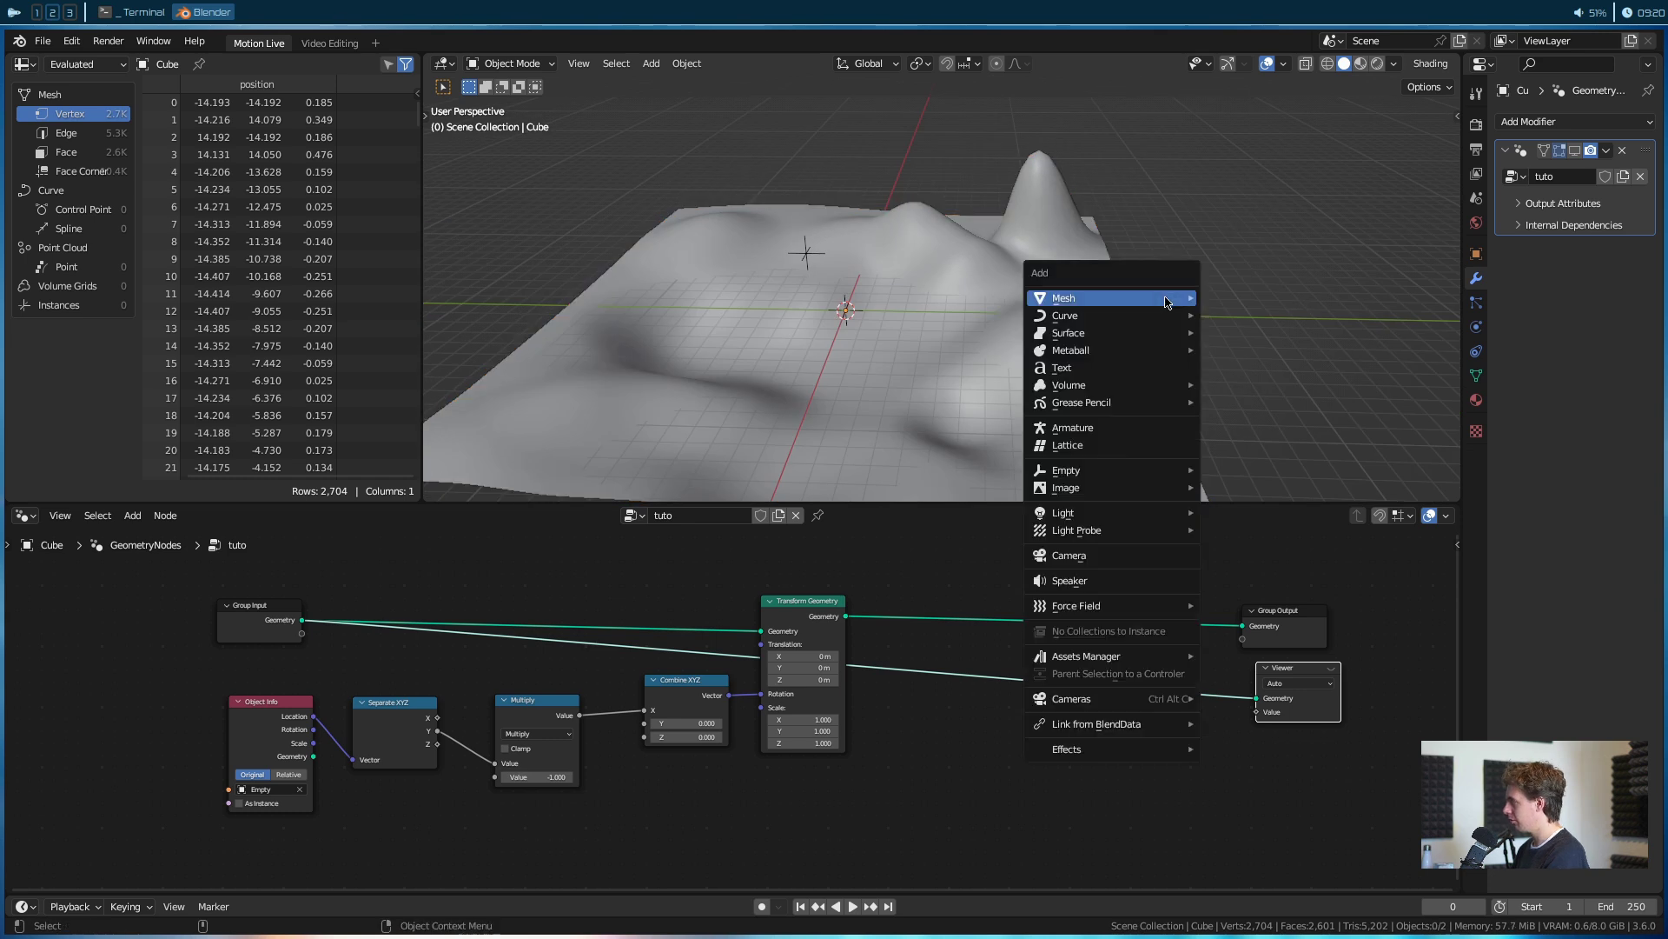
{"action": "mouse_move", "coordinate": [1167, 302]}
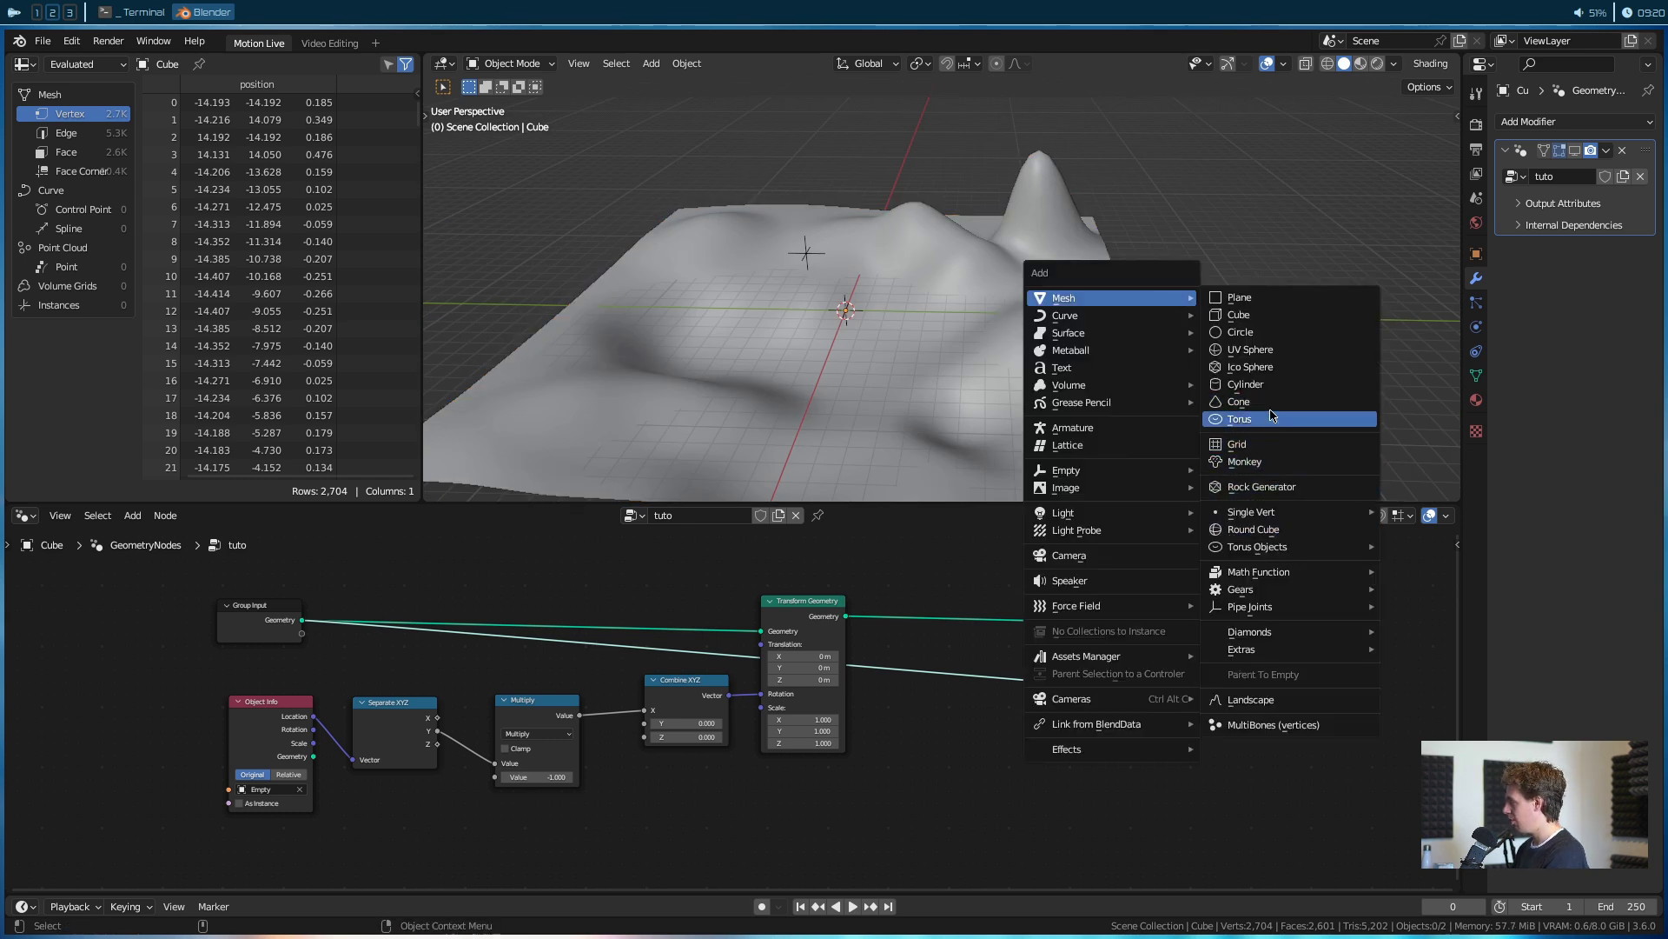
{"action": "left_click", "coordinate": [1283, 326]}
{"action": "key", "text": "Tab"}
{"action": "key", "text": "Tab"}
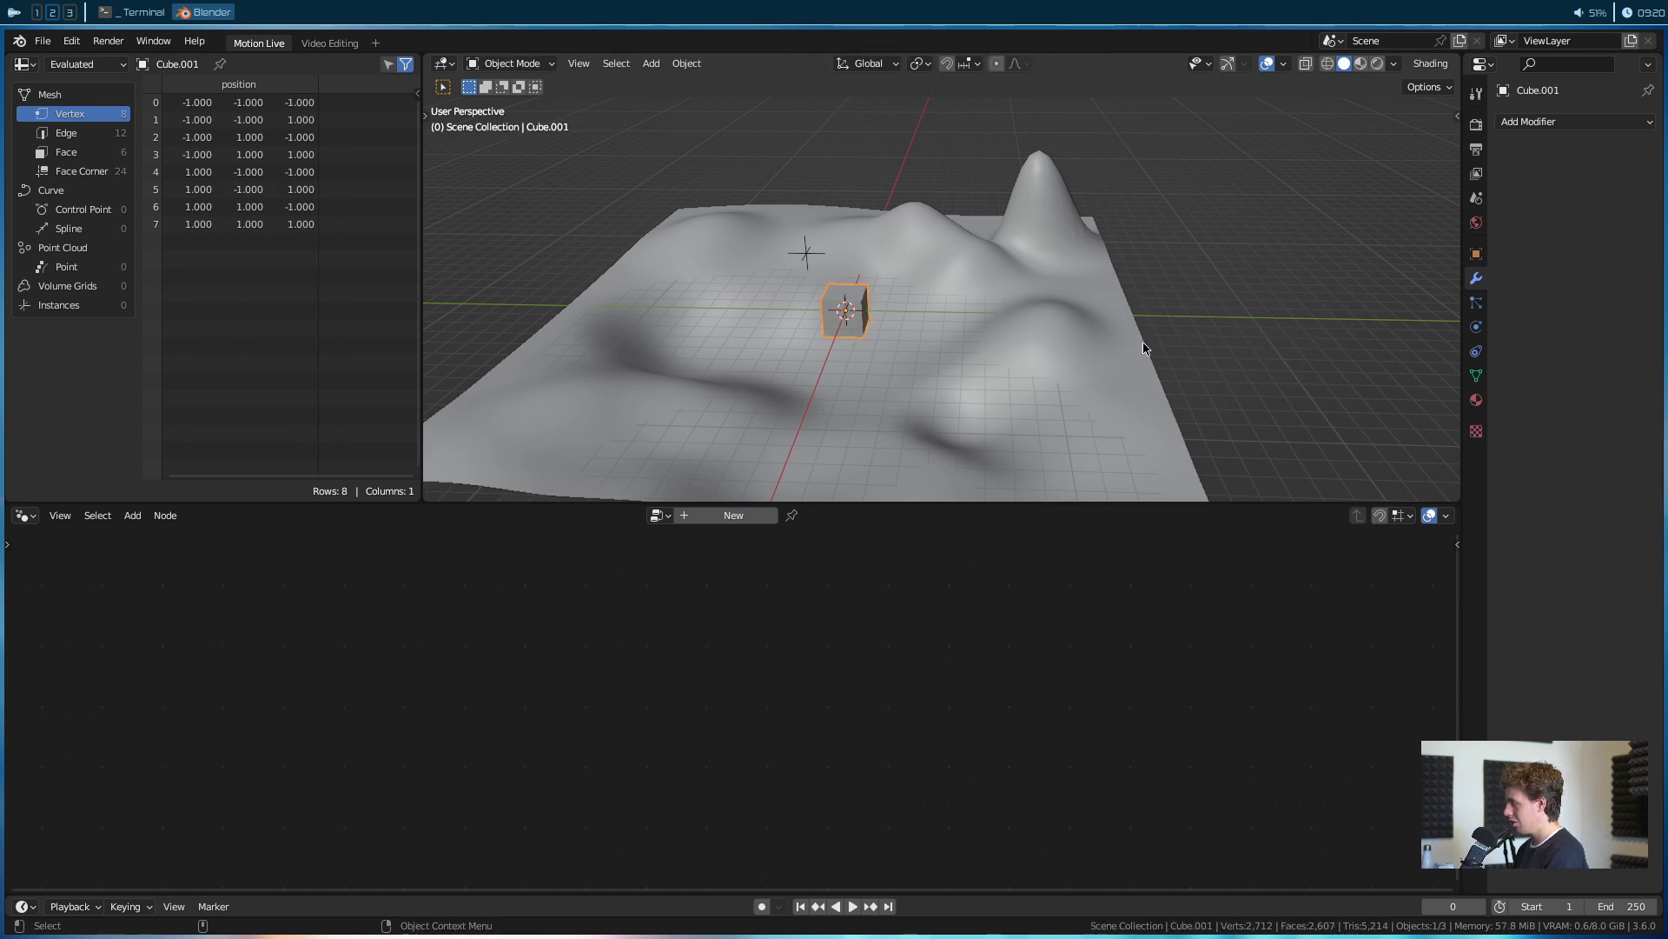
Step: Scale the new cube's mesh in Edit Mode along X and Y only, into a post about 0.29 m wide
{"action": "key", "text": "Tab"}
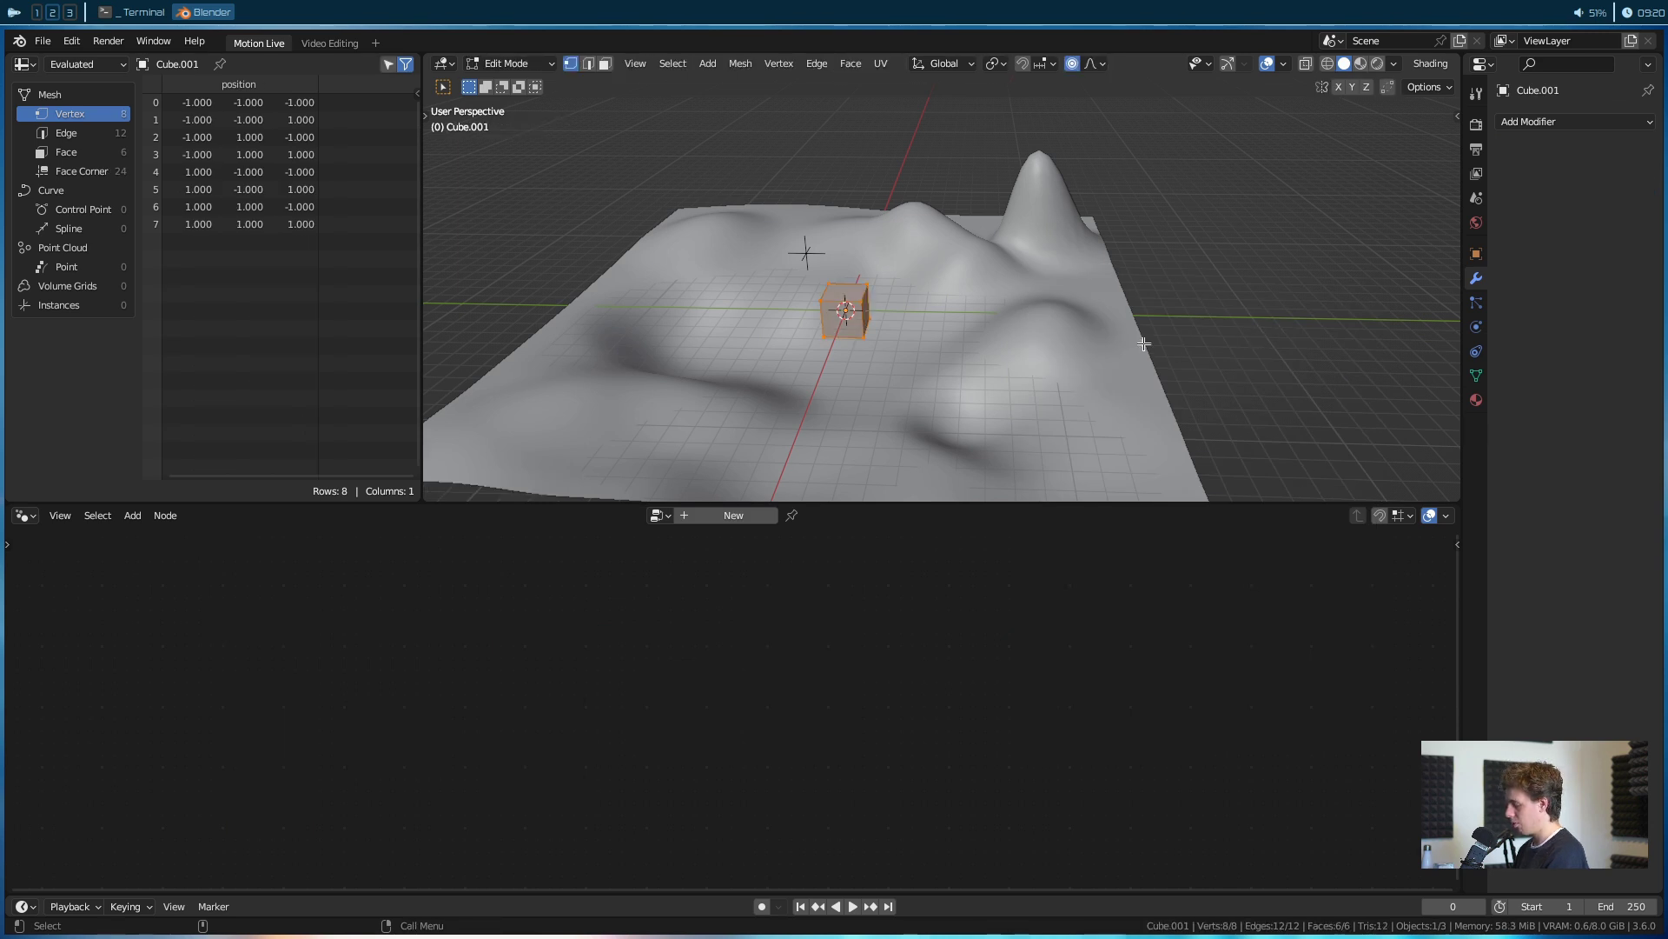
{"action": "key", "text": "s"}
{"action": "key", "text": "shift+z"}
{"action": "left_click", "coordinate": [886, 322]}
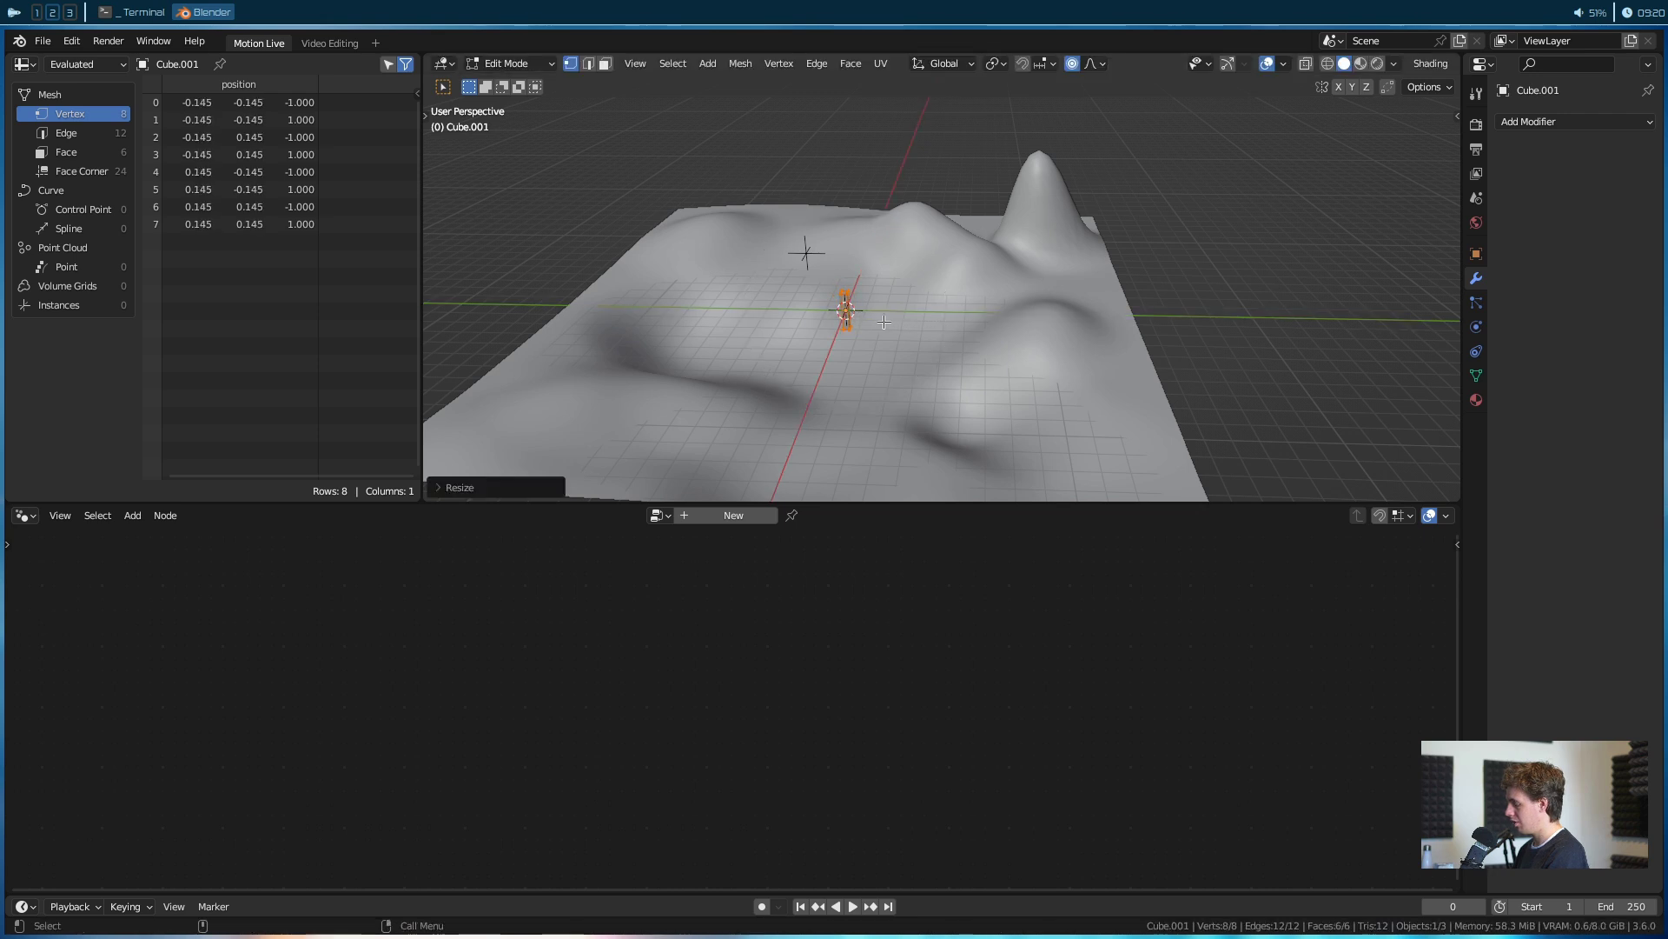
Step: Turn off proportional editing, add a monkey head to the post's mesh, and raise it about 1.06 m along Z
{"action": "key", "text": "KP_Decimal"}
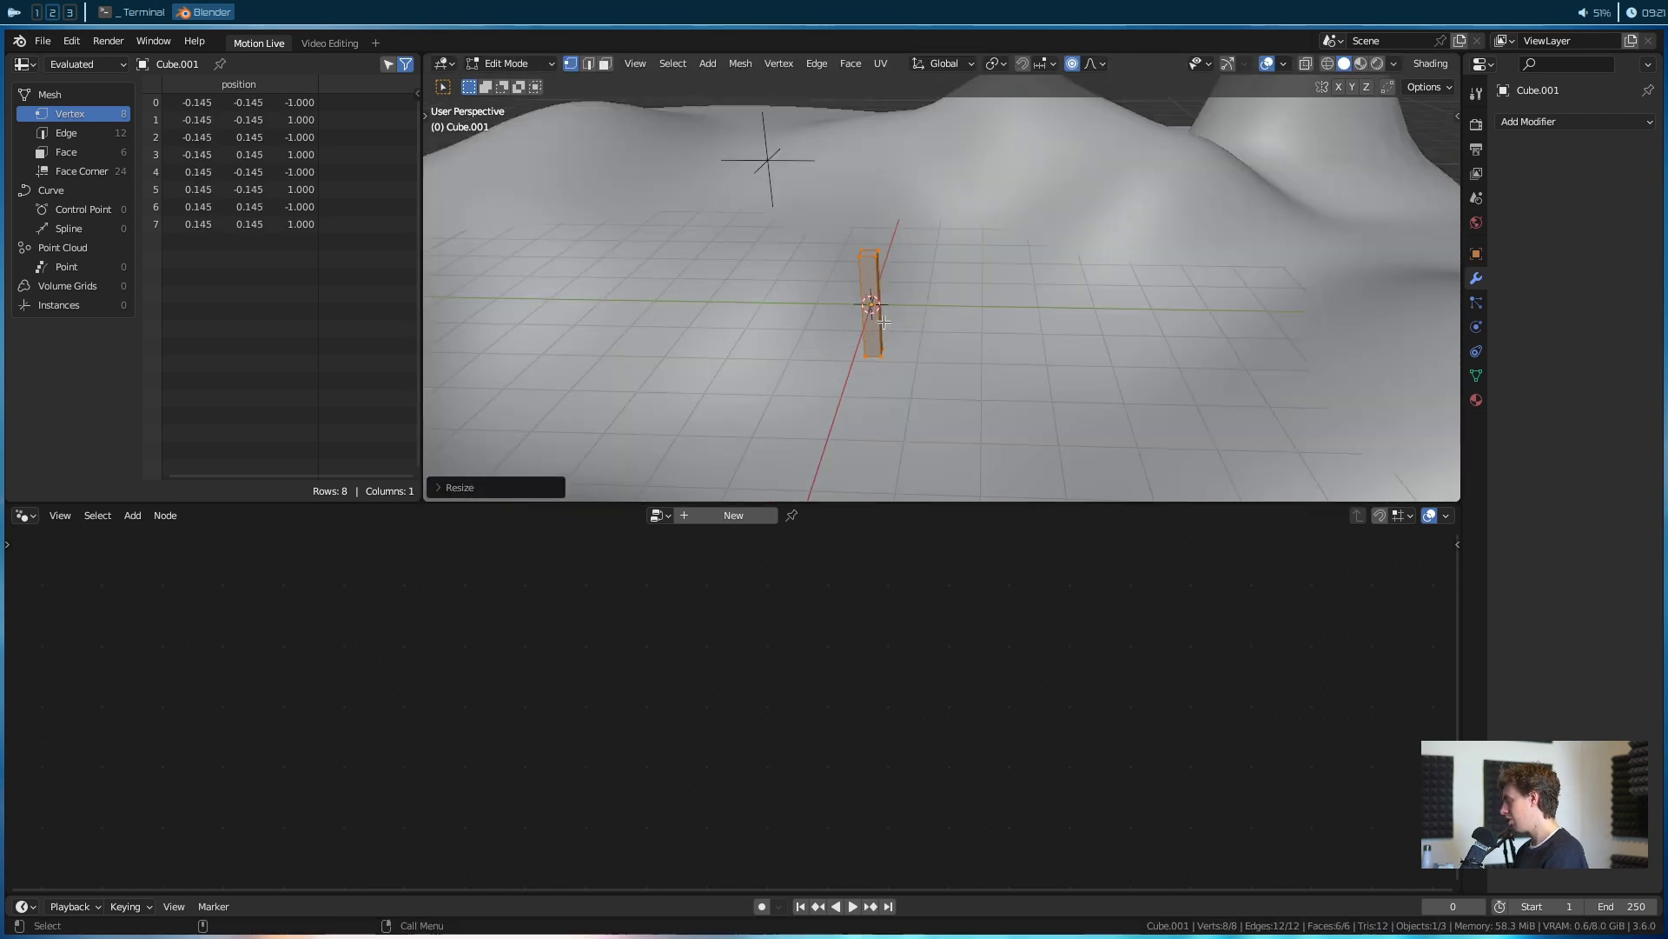
{"action": "scroll", "coordinate": [881, 325], "scroll_direction": "down", "scroll_amount": 4}
{"action": "middle_click_drag", "start_coordinate": [880, 327], "coordinate": [1063, 101]}
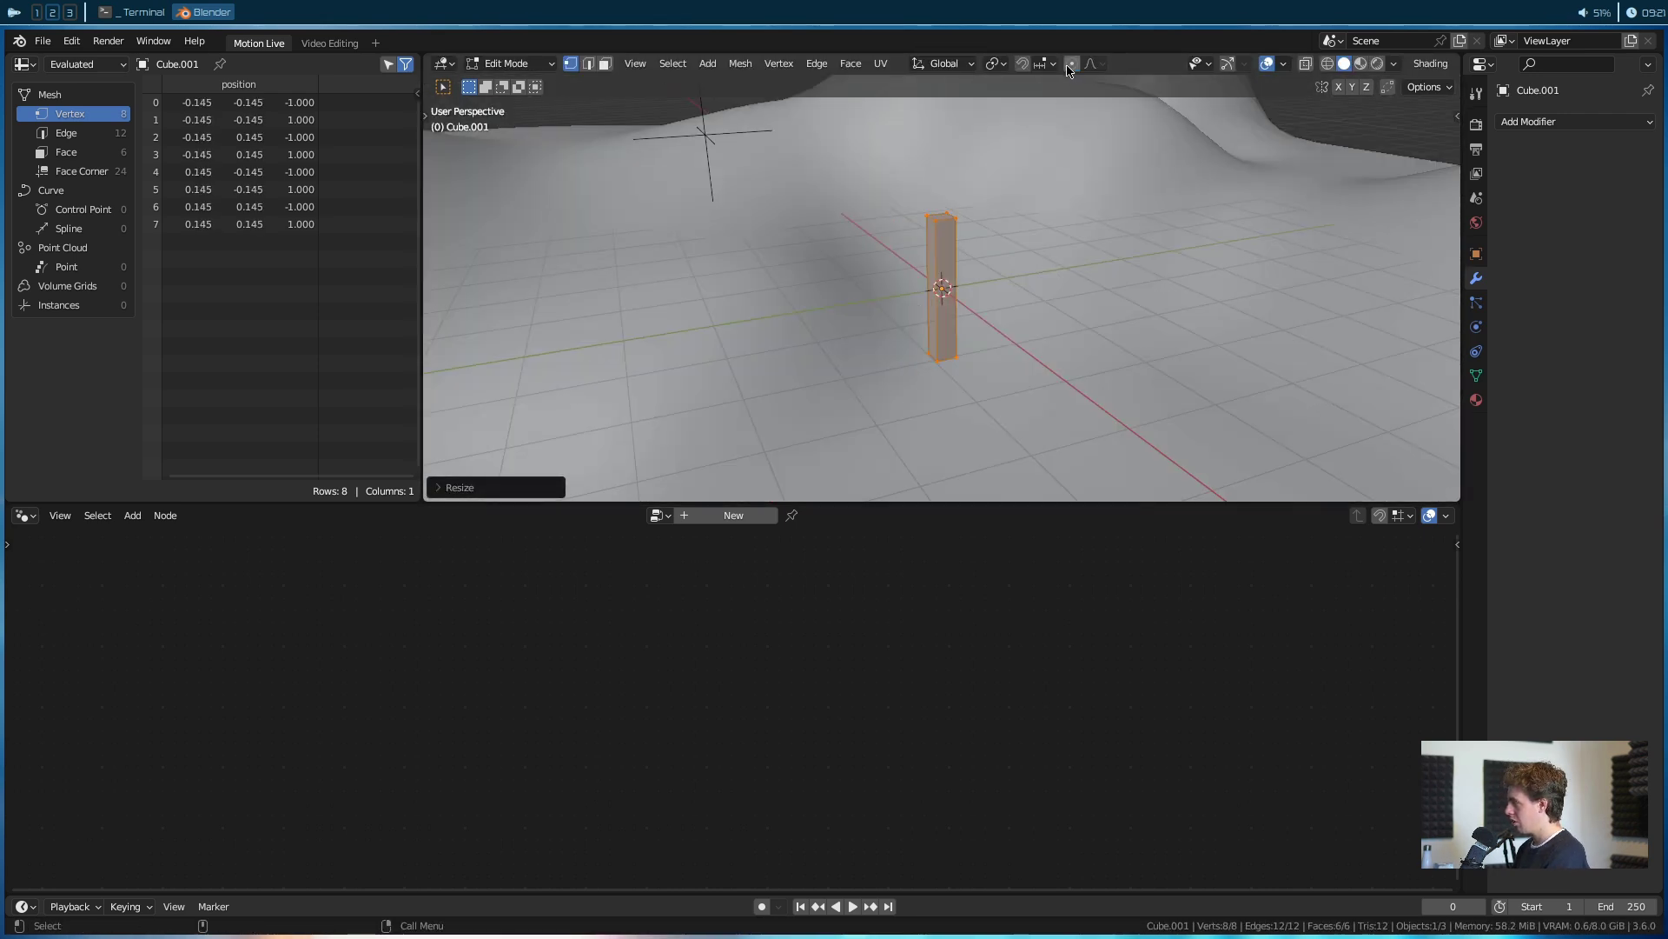
{"action": "key", "text": "shift+a"}
{"action": "left_click", "coordinate": [922, 439]}
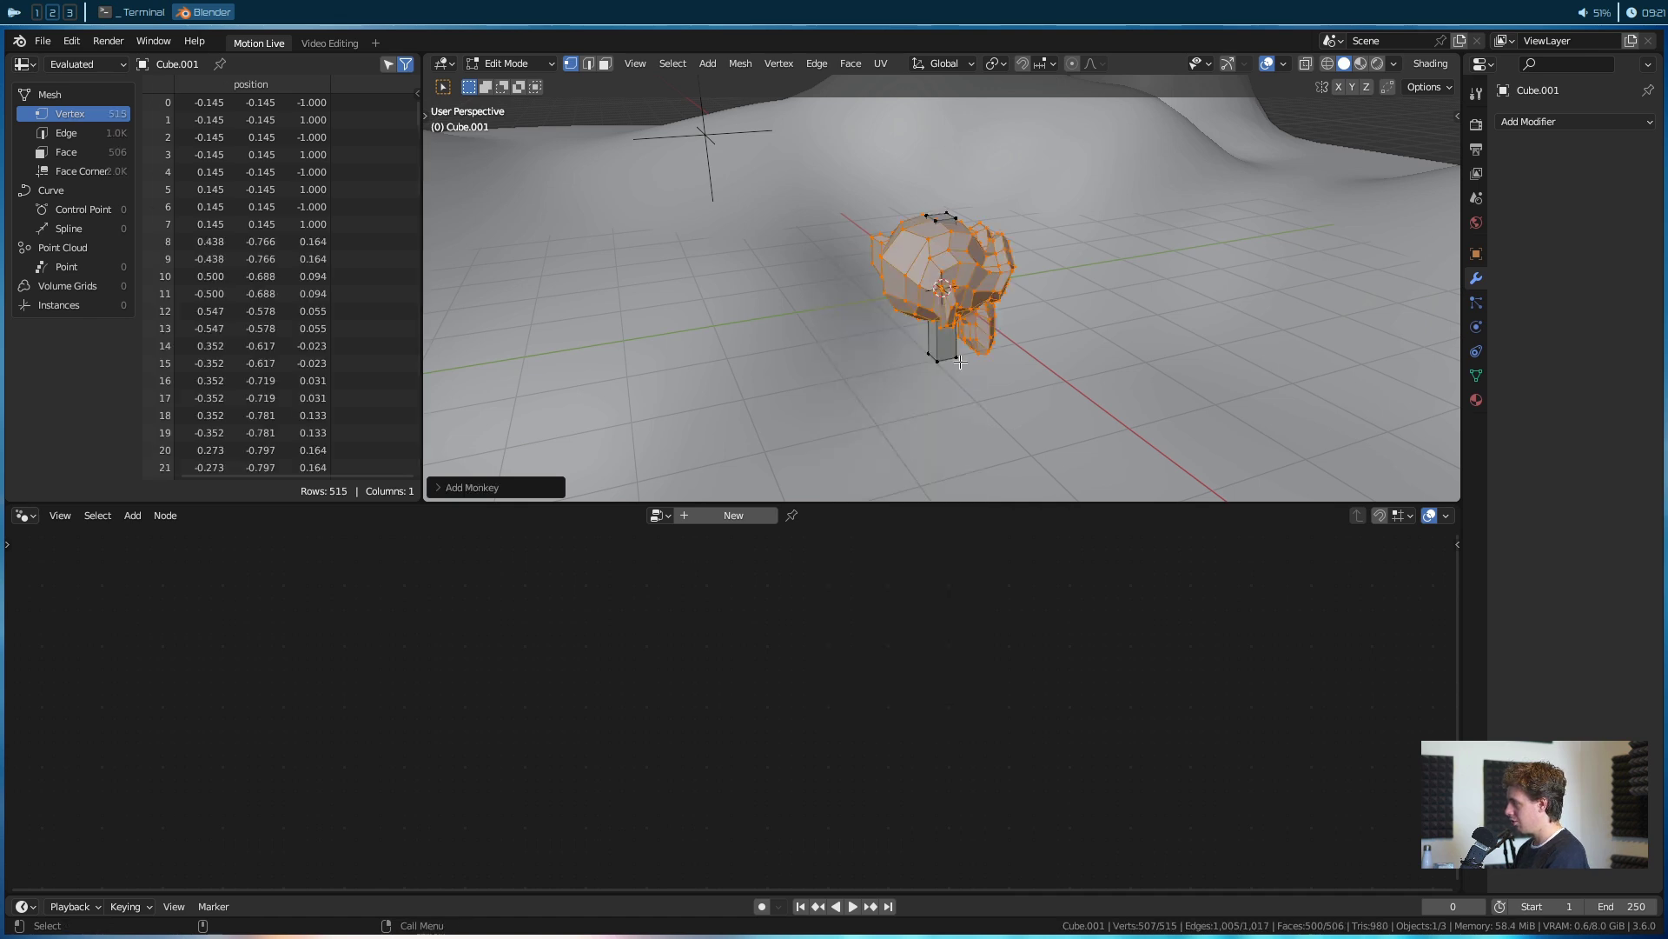
{"action": "key", "text": "g"}
{"action": "key", "text": "z"}
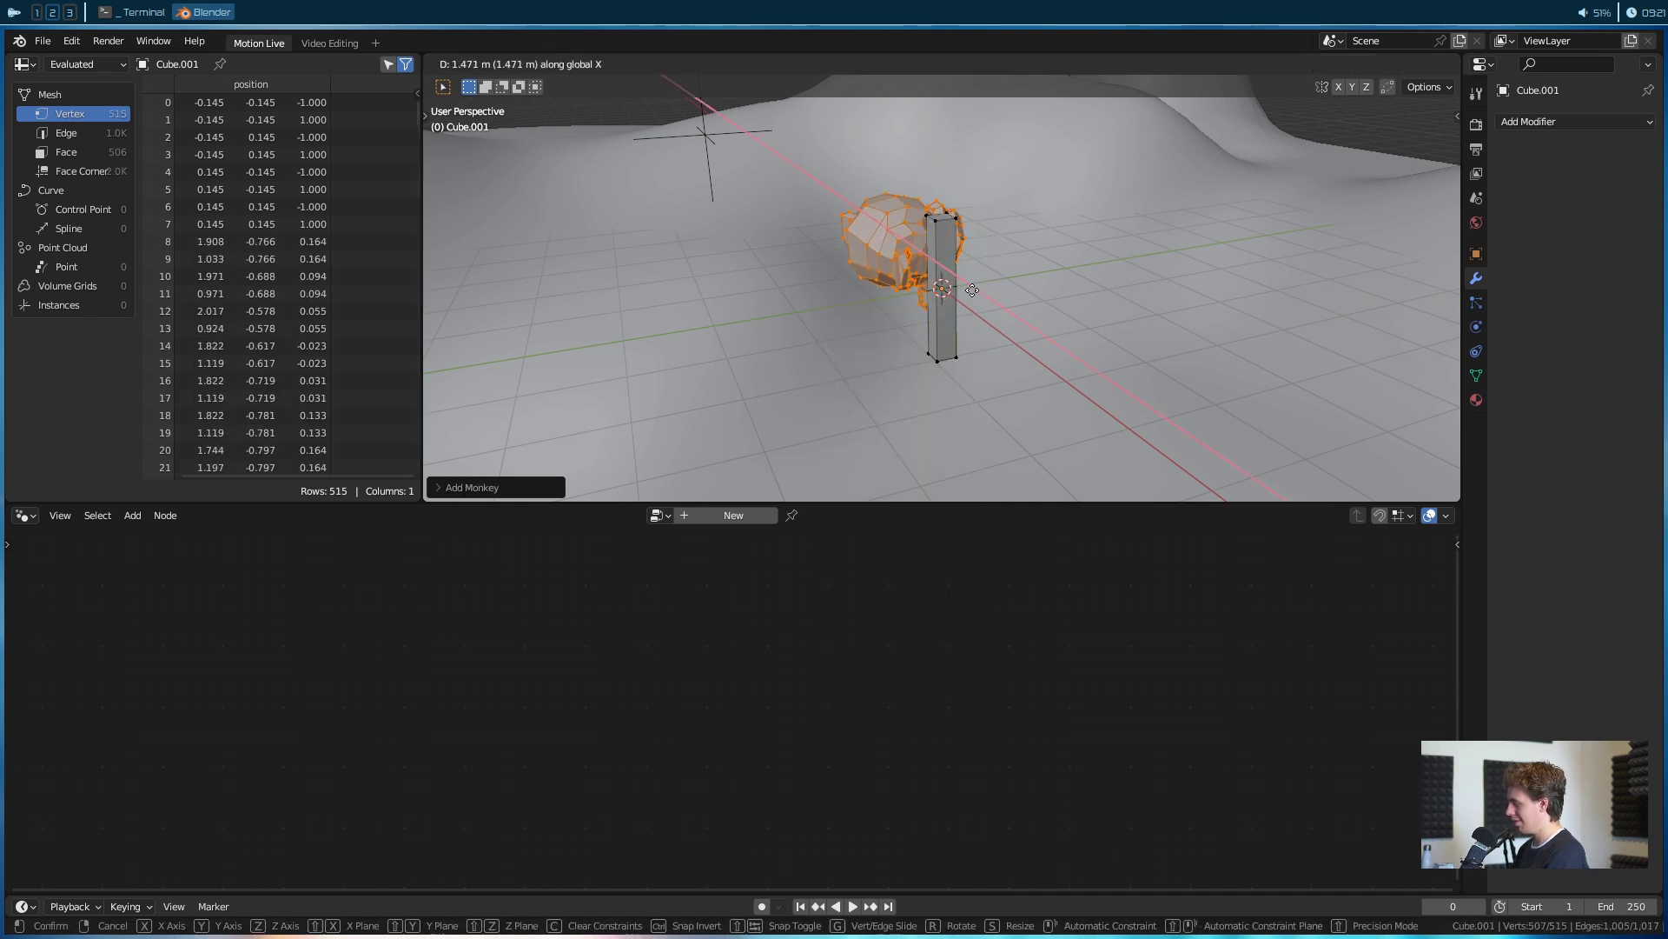
{"action": "left_click", "coordinate": [973, 301]}
{"action": "middle_click_drag", "start_coordinate": [972, 301], "coordinate": [704, 325]}
{"action": "key", "text": "Tab"}
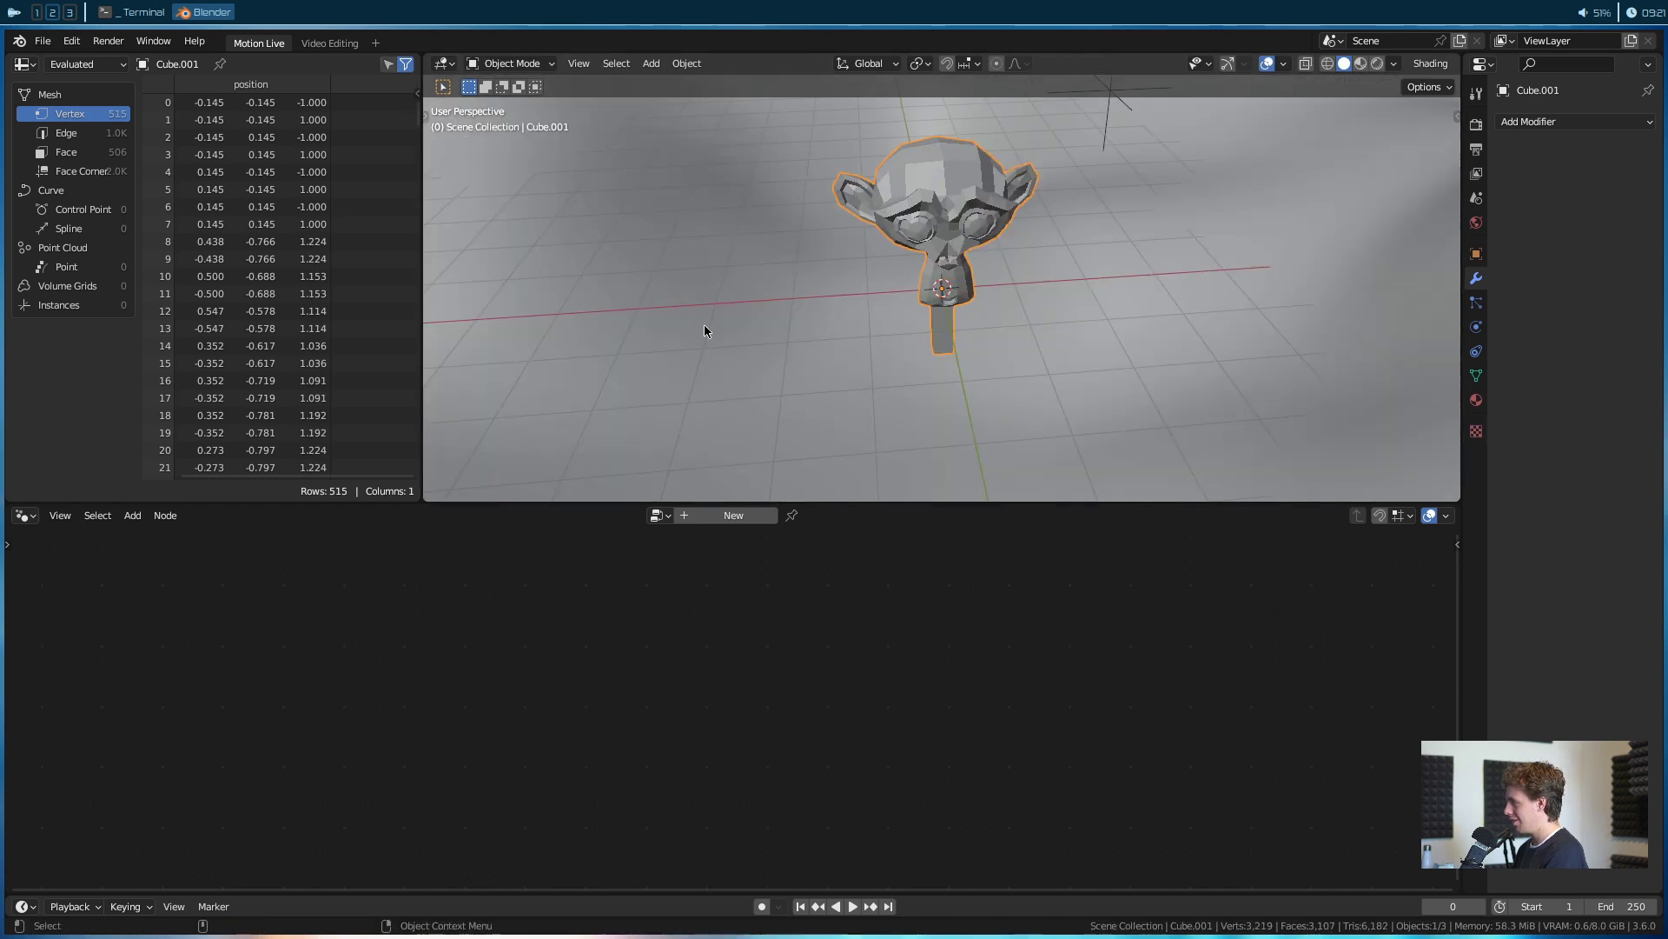
Step: Rename the post-and-monkey object to tree
{"action": "scroll", "coordinate": [747, 325], "scroll_direction": "down", "scroll_amount": 11}
{"action": "middle_click_drag", "start_coordinate": [810, 329], "coordinate": [989, 337]}
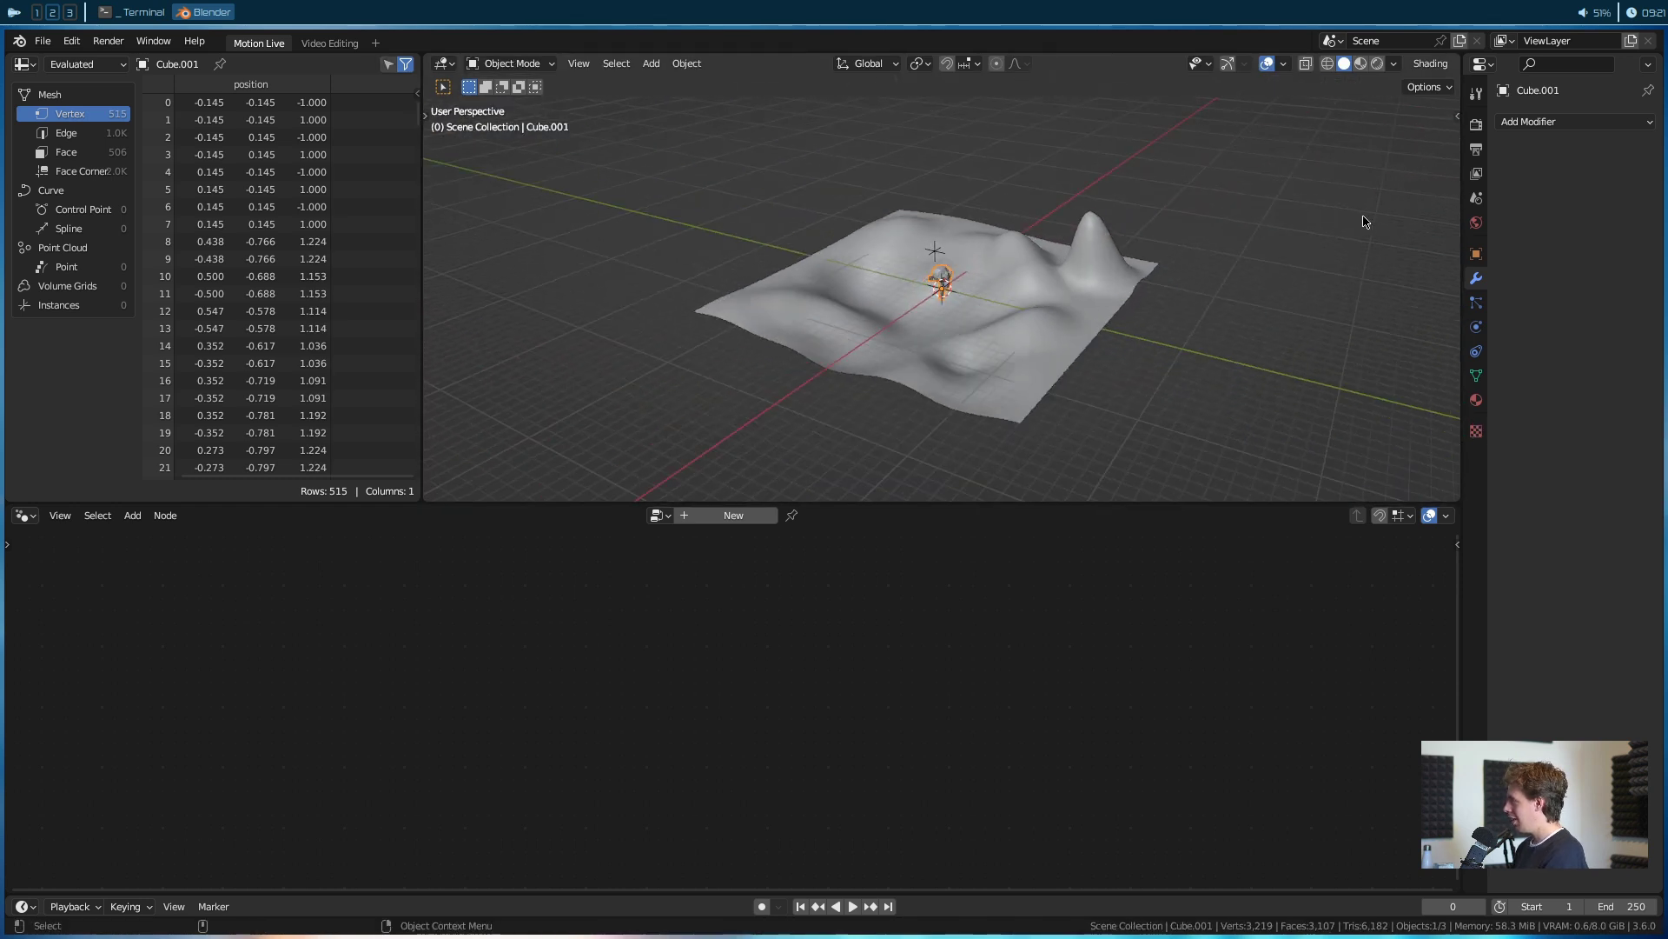
{"action": "scroll", "coordinate": [977, 353], "scroll_direction": "up", "scroll_amount": 4}
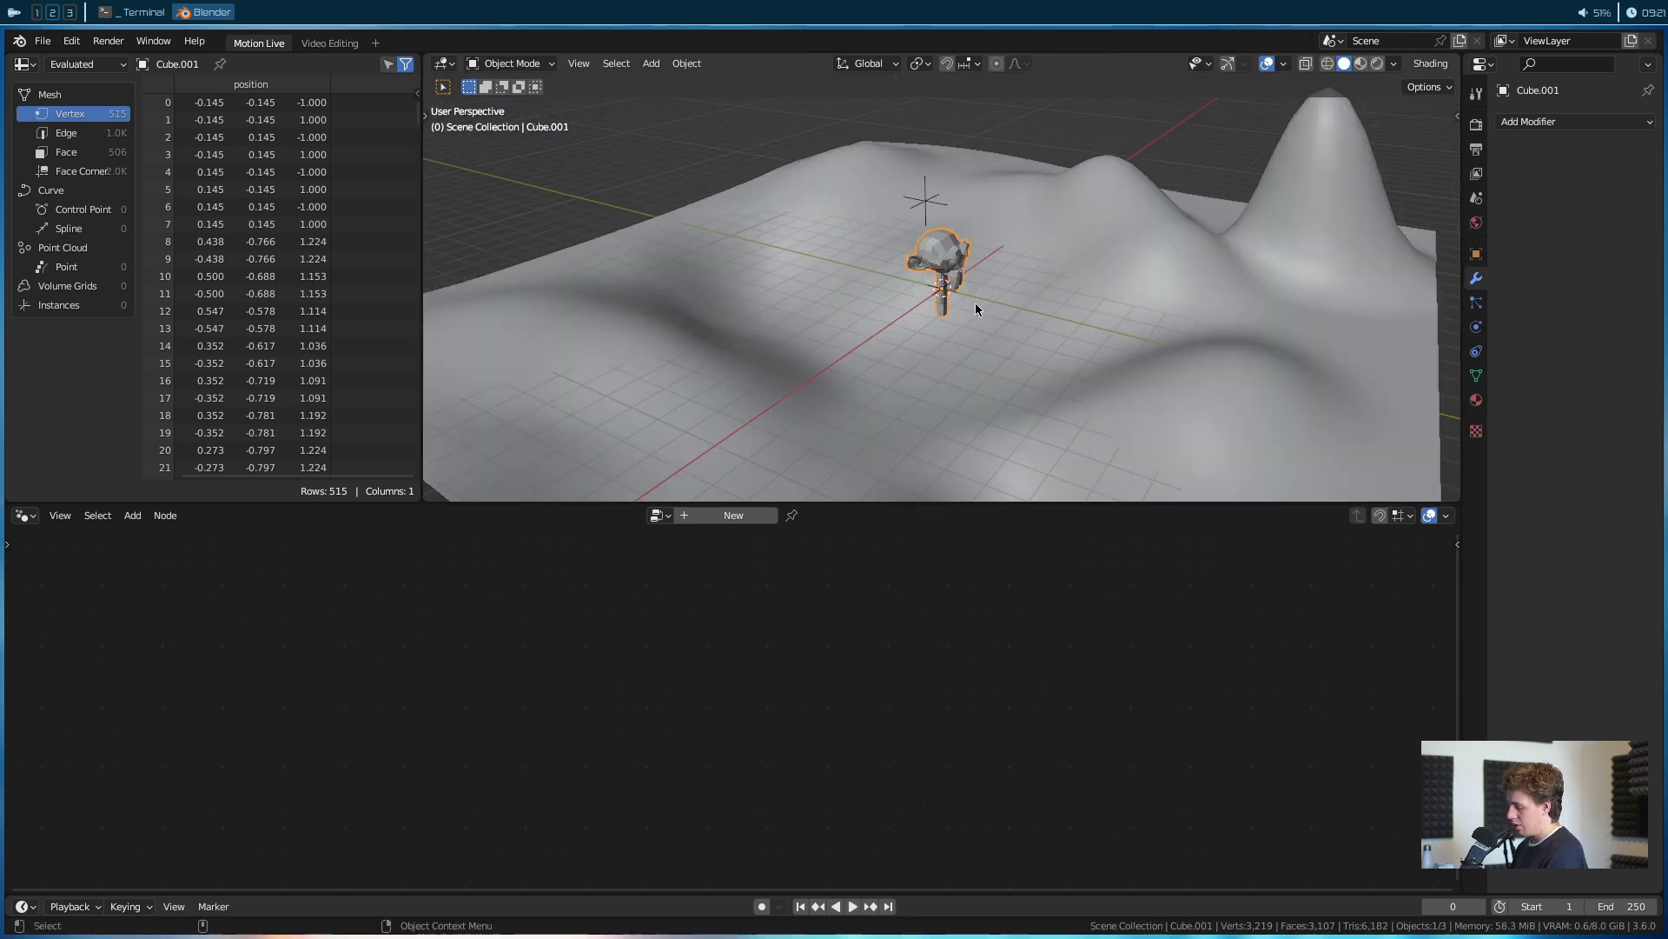
{"action": "key", "text": "F2"}
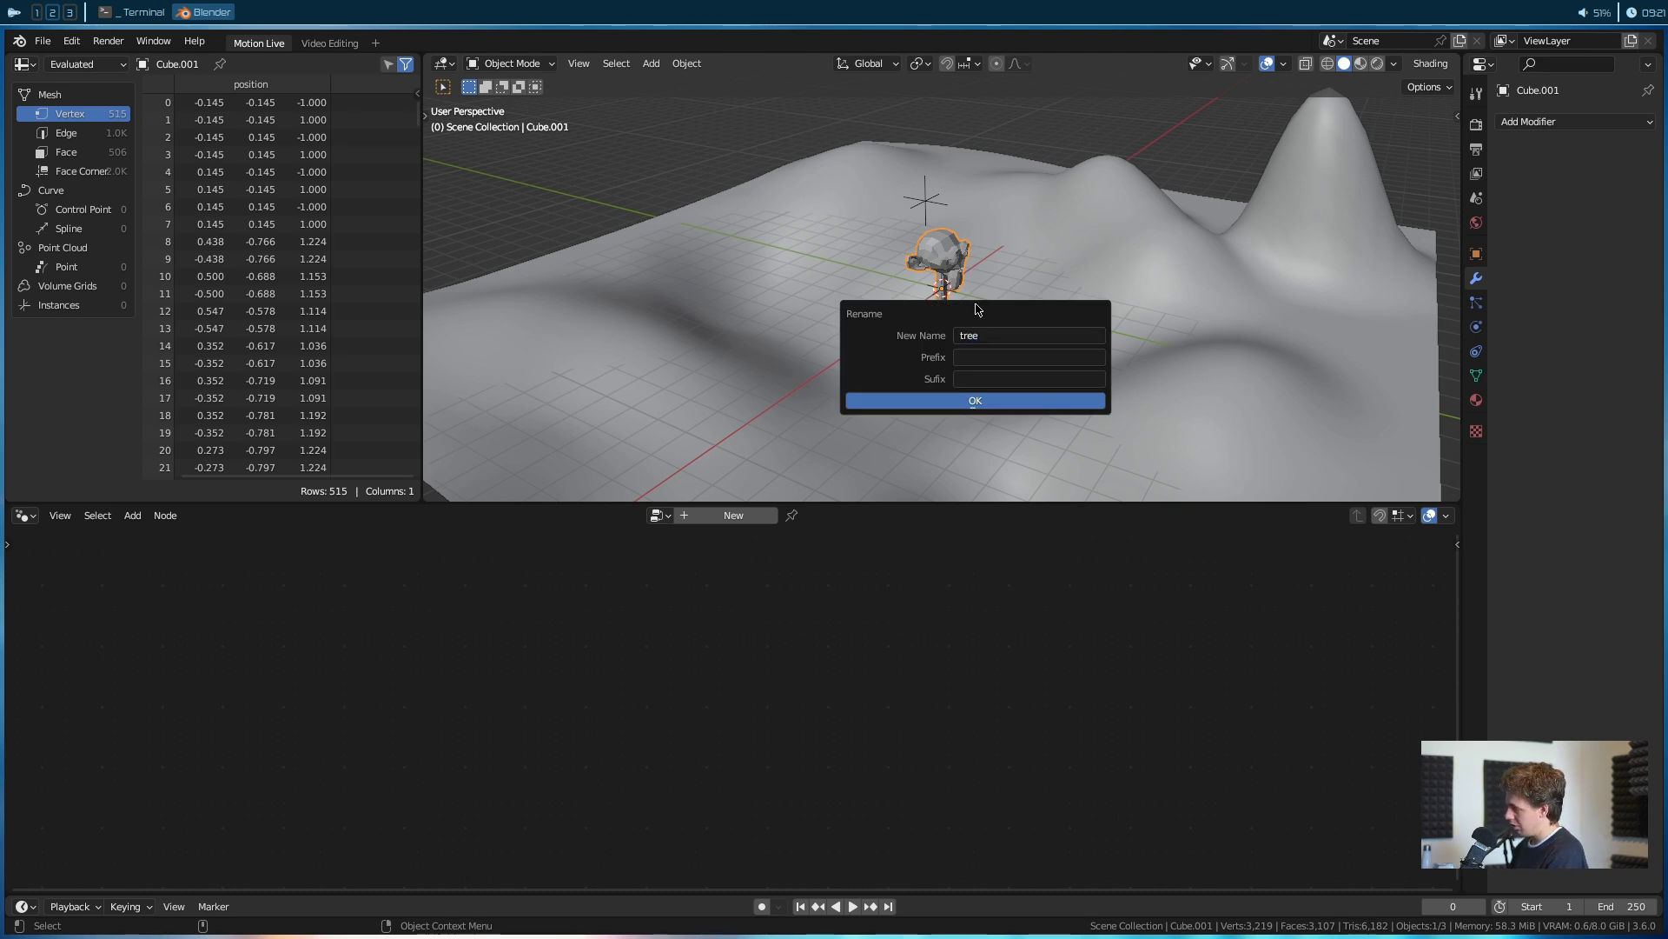
{"action": "left_click", "coordinate": [948, 398]}
Step: Select the terrain and delete its Object Info, Separate XYZ, Multiply, Combine XYZ and Transform Geometry nodes
{"action": "left_click", "coordinate": [869, 398]}
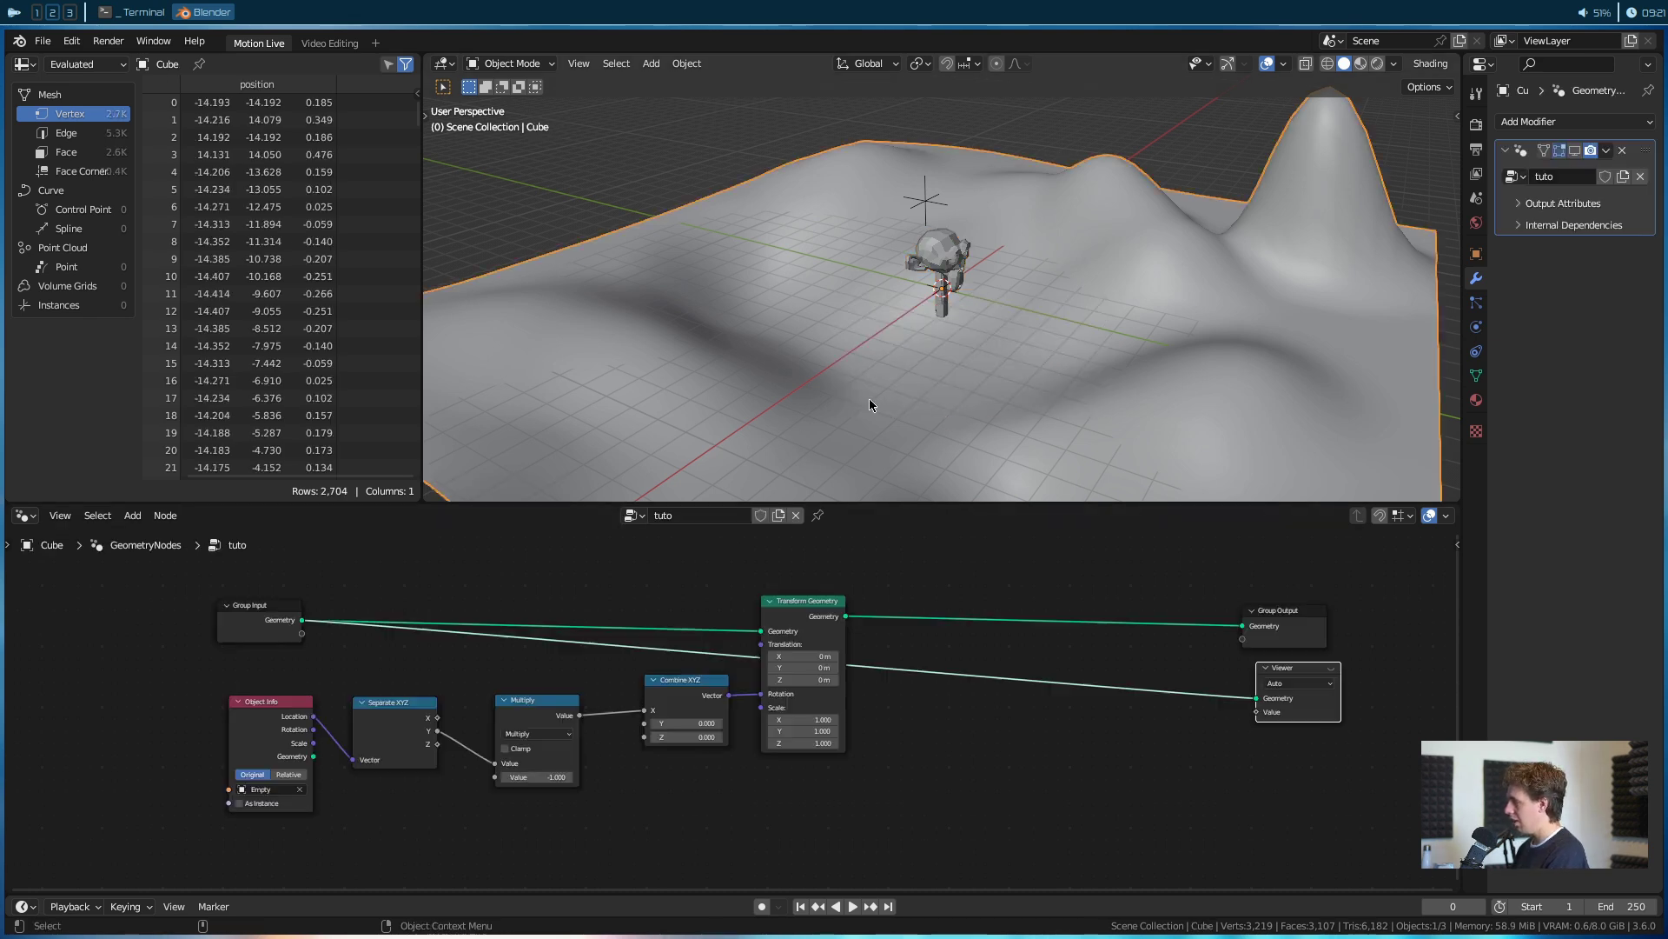
{"action": "middle_click_drag", "start_coordinate": [283, 748], "coordinate": [524, 753]}
{"action": "left_click_drag", "start_coordinate": [1124, 784], "coordinate": [402, 701]}
{"action": "key", "text": "x"}
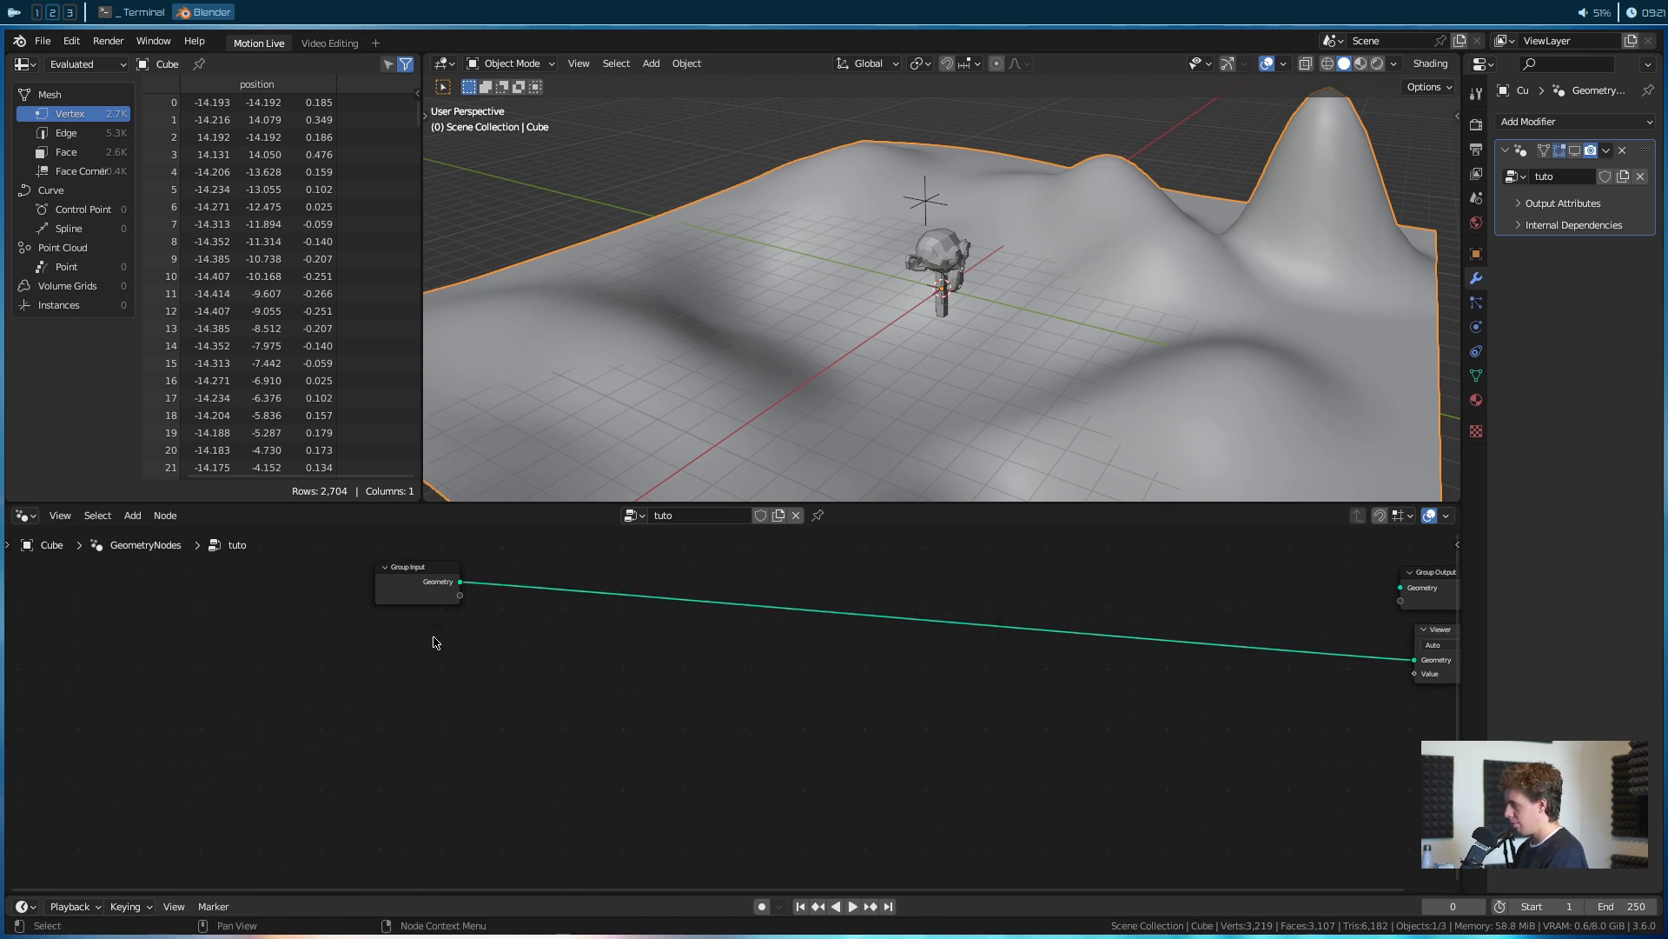
Step: Move the Group Input, Viewer and Group Output nodes closer together, with Group Output above the Viewer
{"action": "left_click_drag", "start_coordinate": [423, 583], "coordinate": [428, 651]}
{"action": "middle_click_drag", "start_coordinate": [1209, 661], "coordinate": [953, 661]}
{"action": "left_click_drag", "start_coordinate": [1211, 635], "coordinate": [659, 637]}
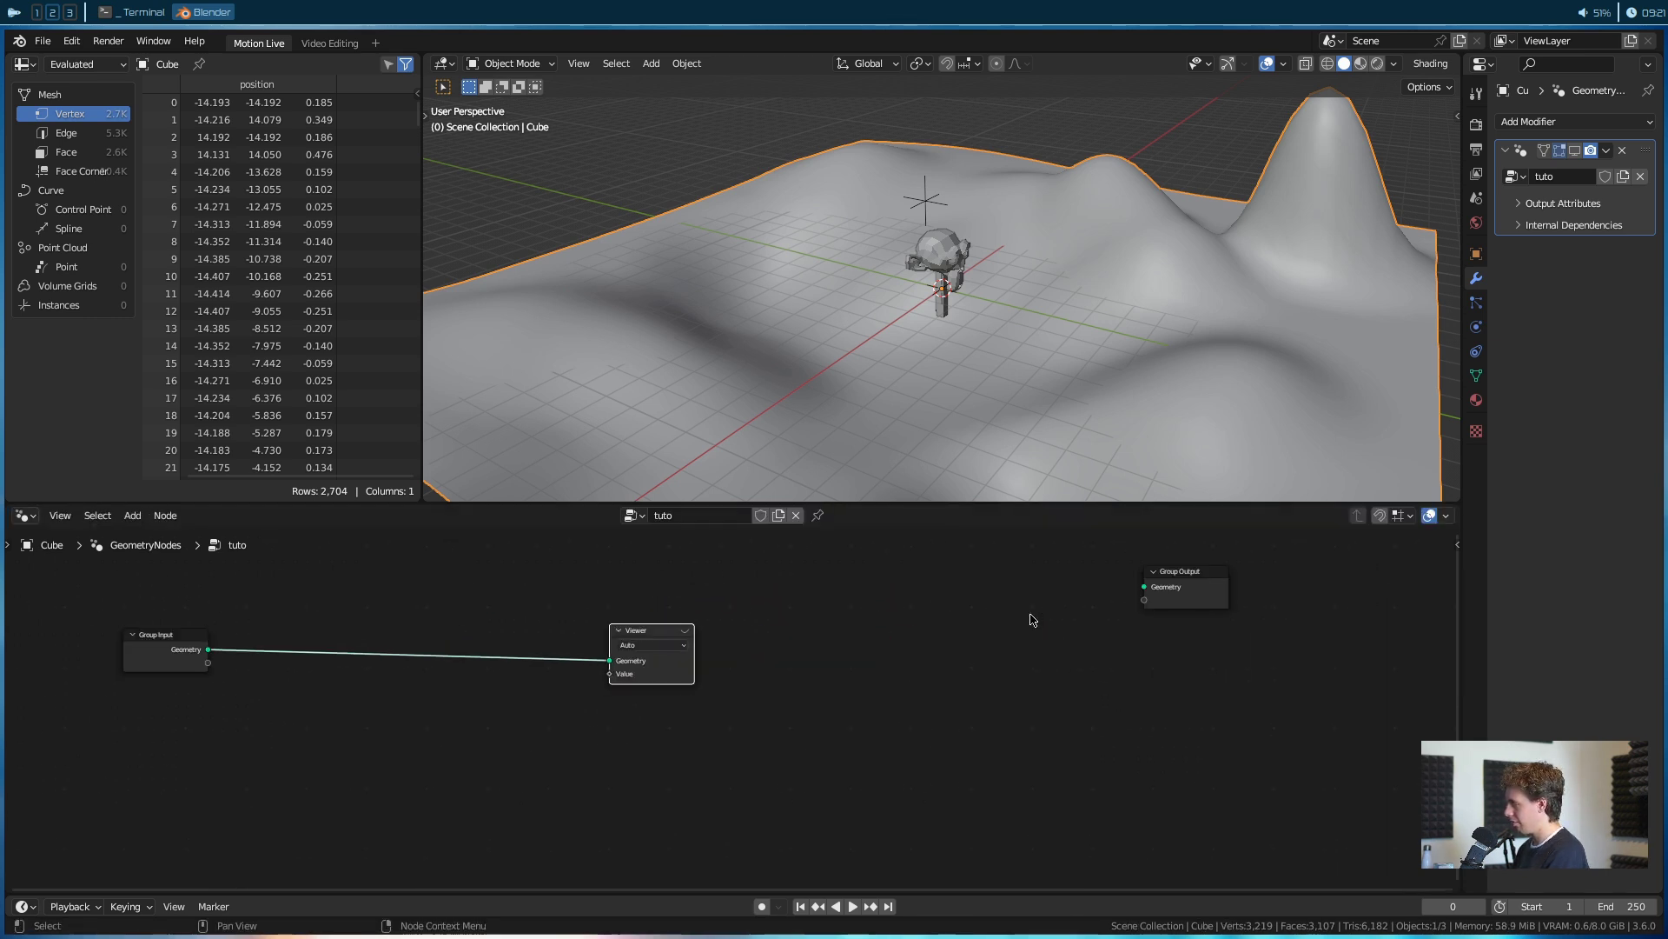
{"action": "left_click_drag", "start_coordinate": [1169, 573], "coordinate": [632, 579]}
{"action": "left_click", "coordinate": [689, 631]}
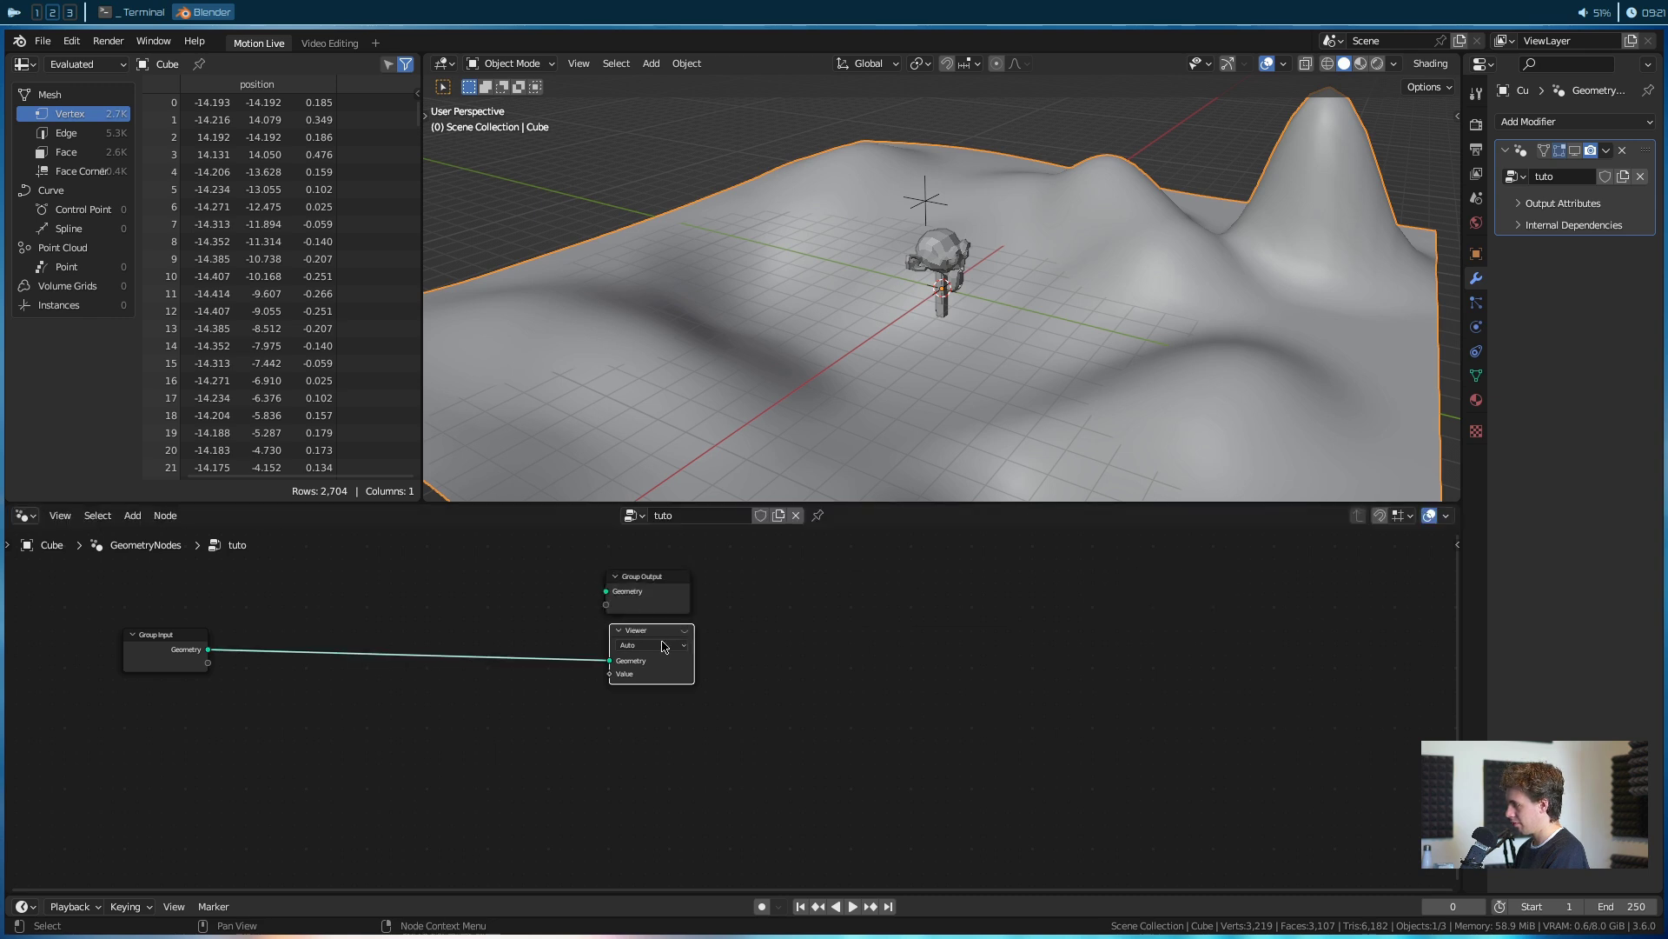
{"action": "middle_click_drag", "start_coordinate": [600, 696], "coordinate": [697, 685]}
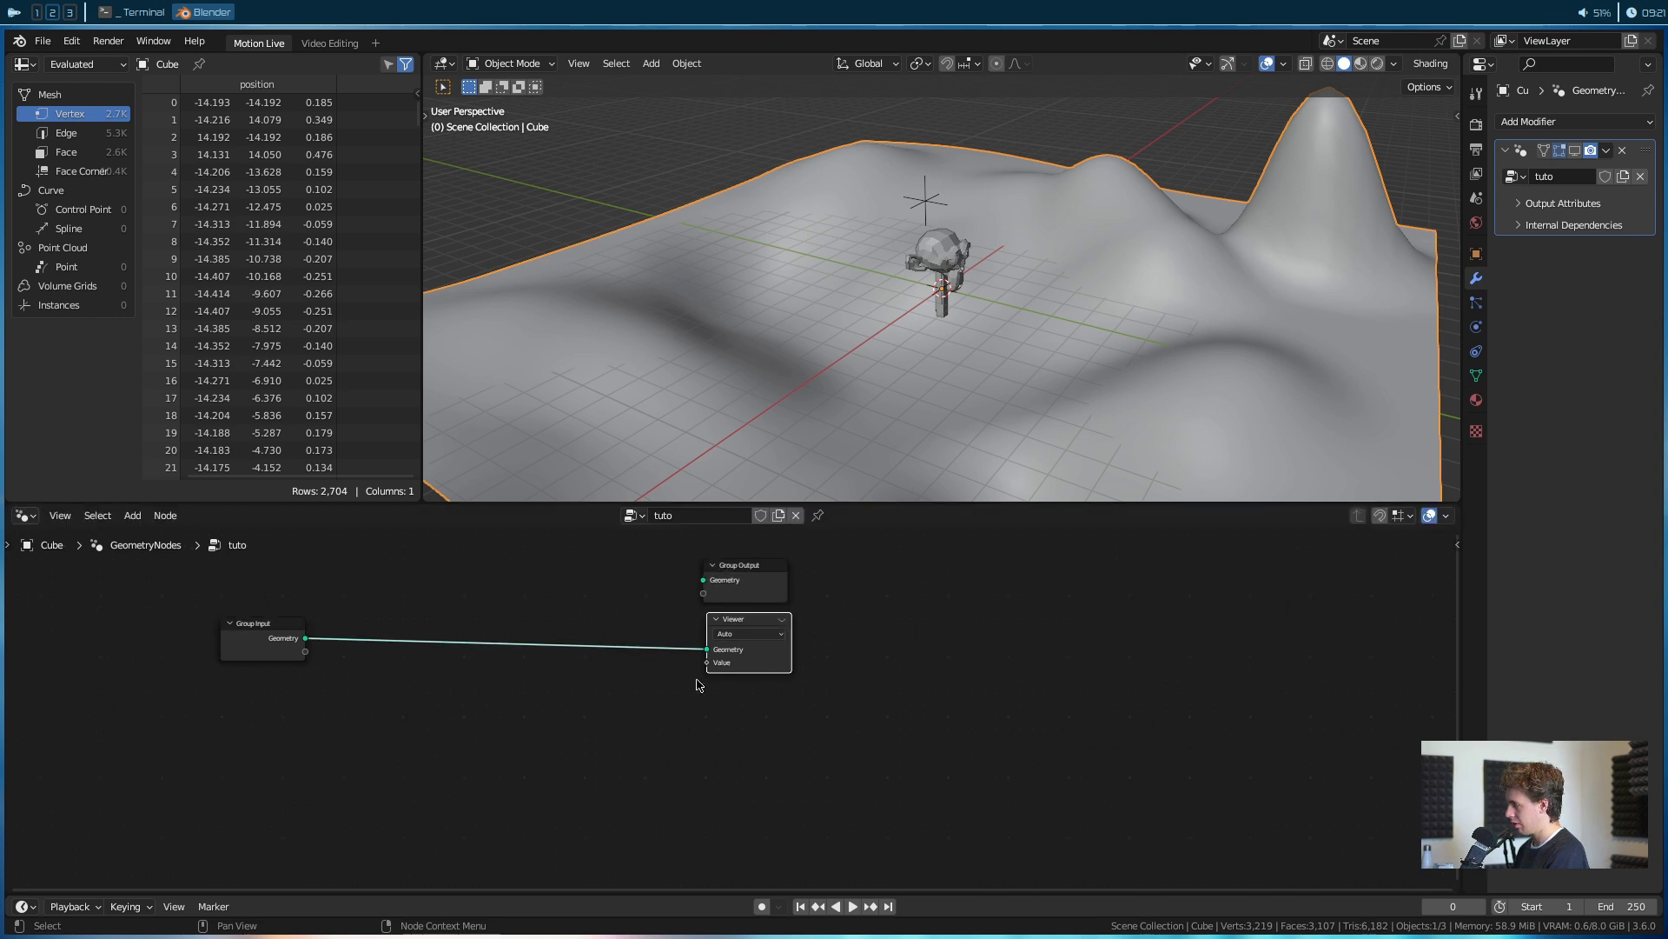
Step: Enable the terrain's geometry nodes modifier in the viewport and activate the Viewer node
{"action": "left_click", "coordinate": [1574, 153]}
{"action": "scroll", "coordinate": [821, 763], "scroll_direction": "up", "scroll_amount": 3}
{"action": "middle_click_drag", "start_coordinate": [644, 701], "coordinate": [845, 765]}
{"action": "left_click", "coordinate": [996, 661]}
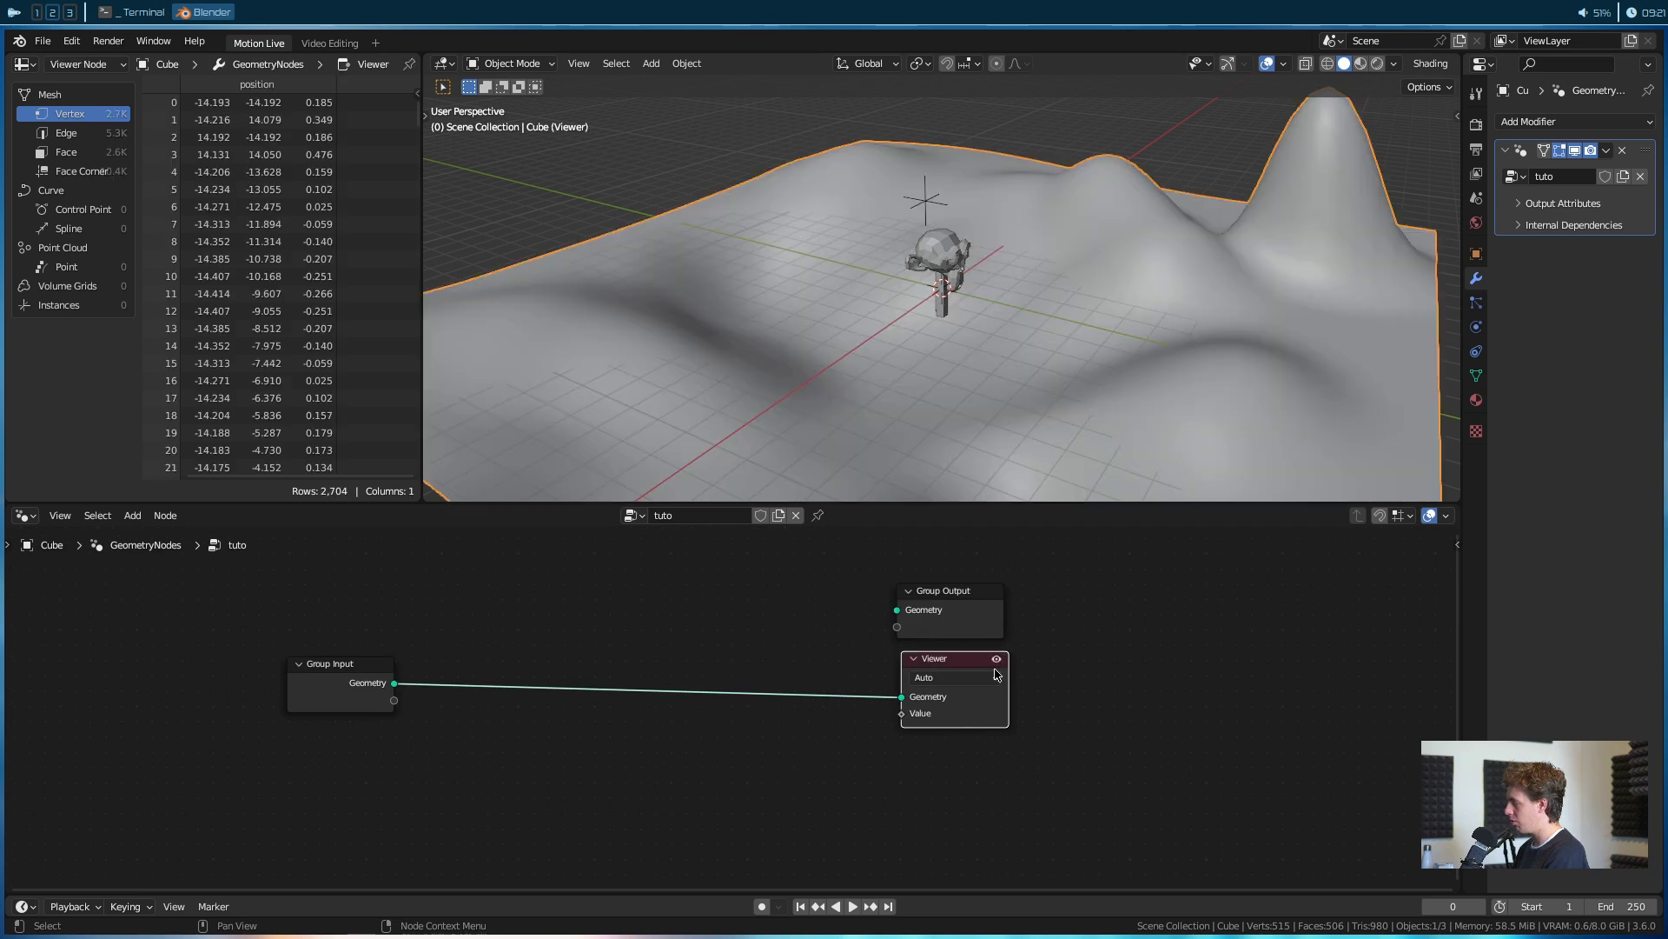
{"action": "scroll", "coordinate": [608, 830], "scroll_direction": "down", "scroll_amount": 1}
{"action": "middle_click_drag", "start_coordinate": [581, 823], "coordinate": [718, 800]}
{"action": "left_click", "coordinate": [554, 766]}
{"action": "key", "text": "shift+a"}
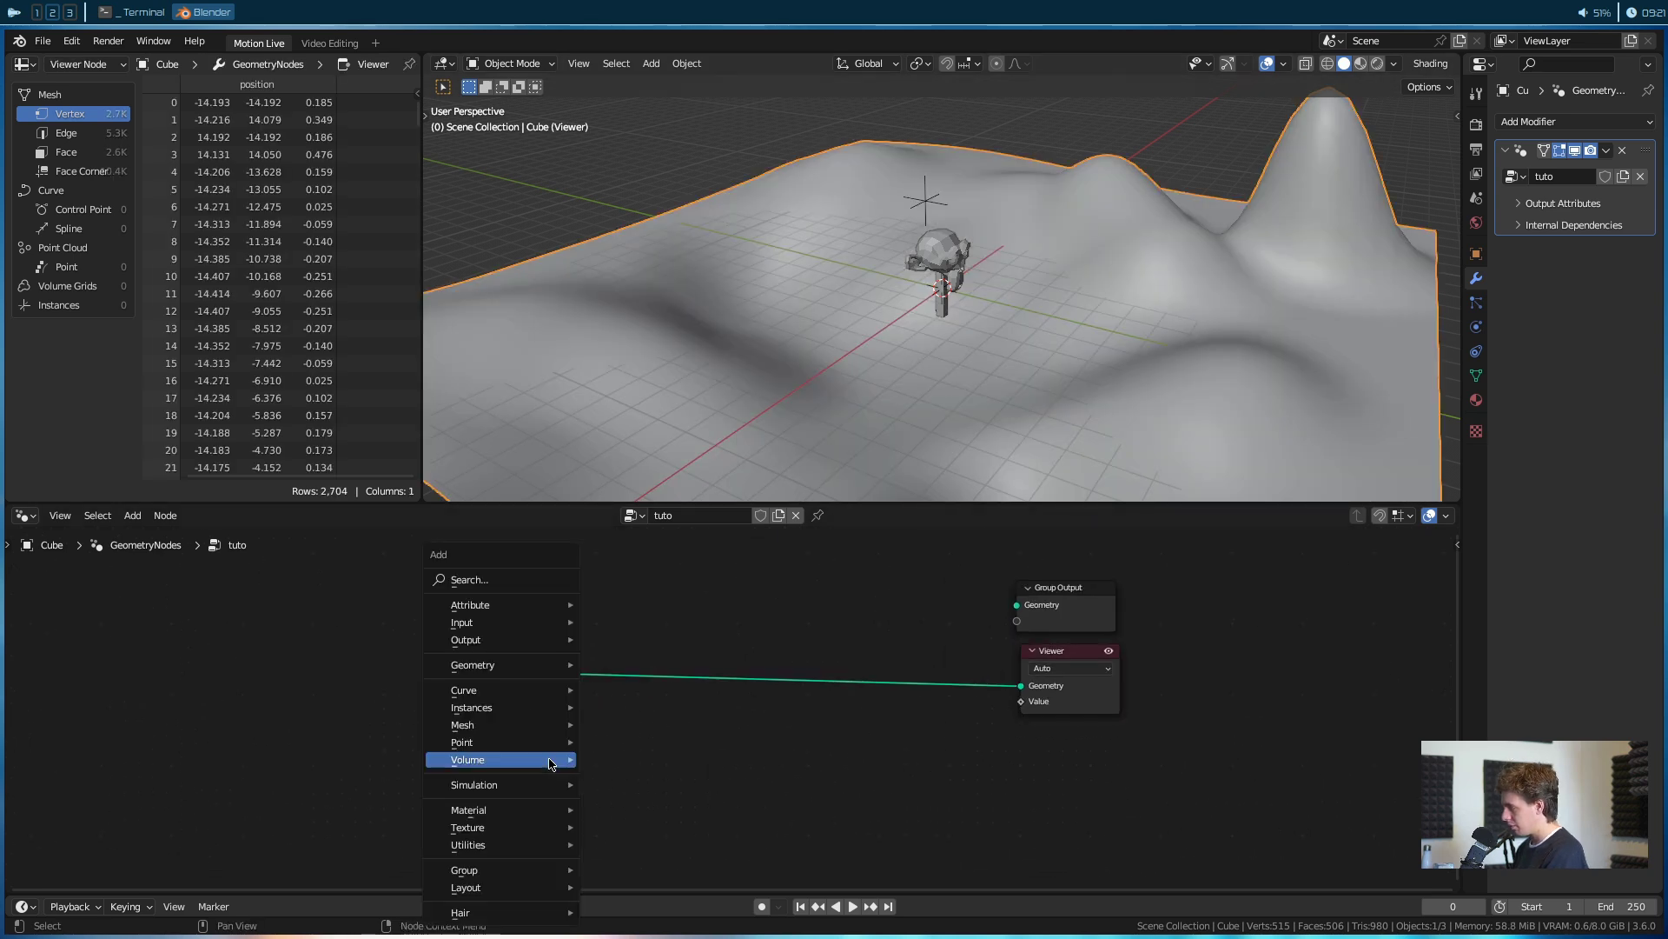
{"action": "left_click", "coordinate": [474, 579]}
{"action": "type", "text": "obj"}
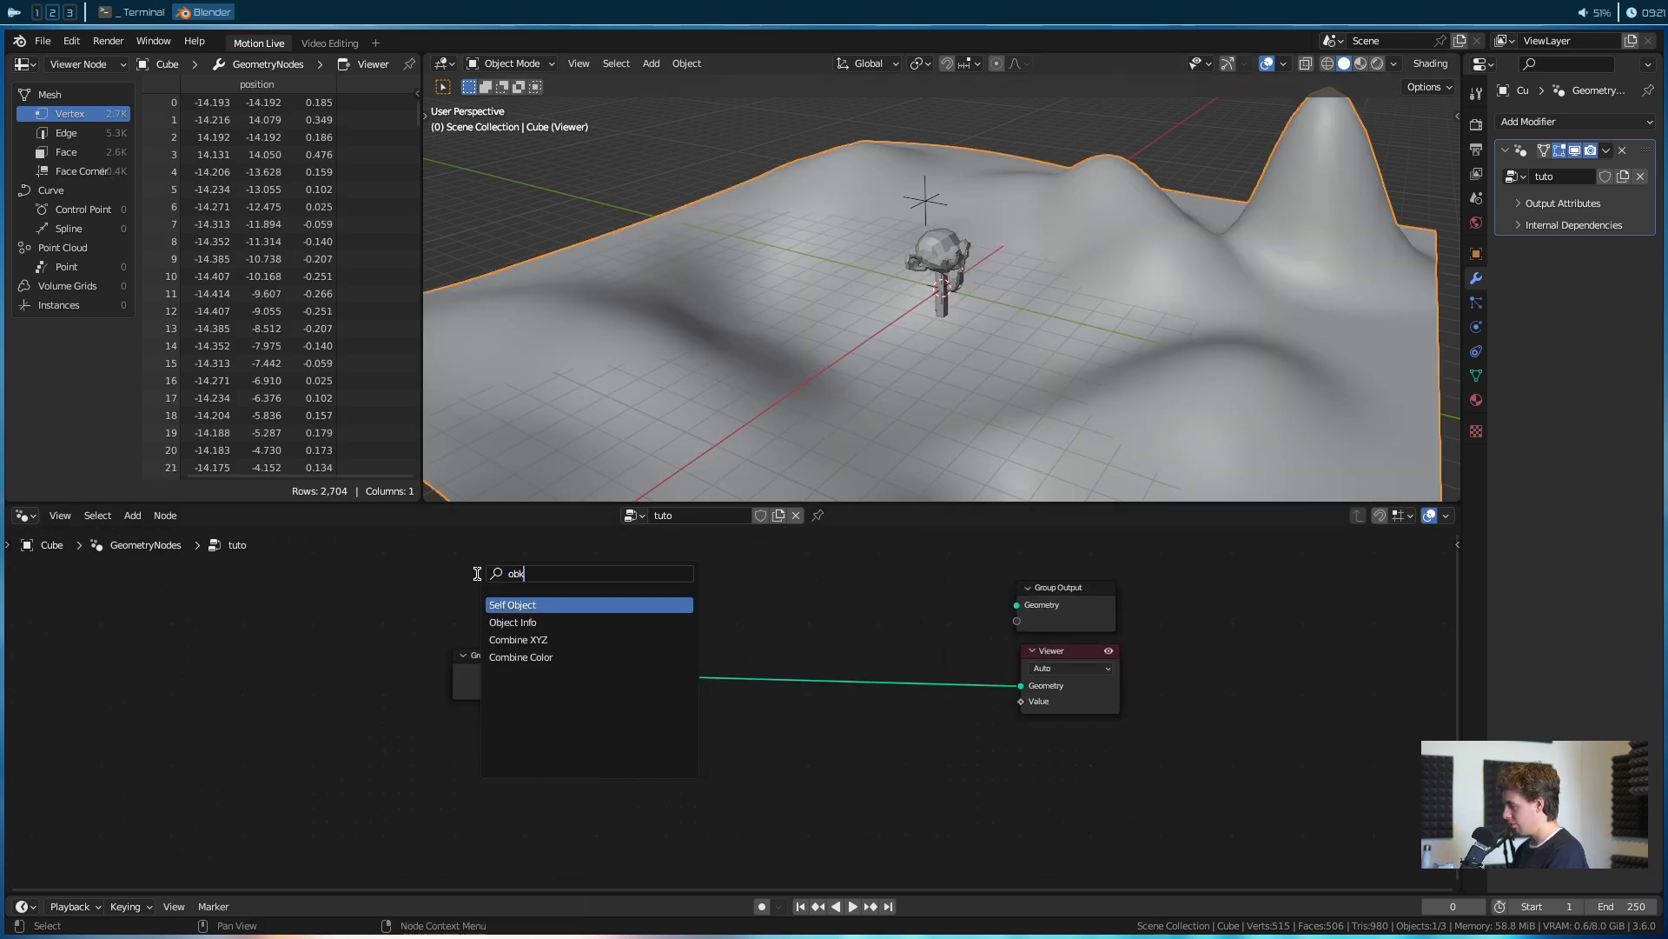
{"action": "key", "text": "Return"}
{"action": "right_click", "coordinate": [472, 578]}
Step: Add an Object Info node below Group Input and set its object to tree
{"action": "key", "text": "shift+a"}
{"action": "left_click", "coordinate": [474, 575]}
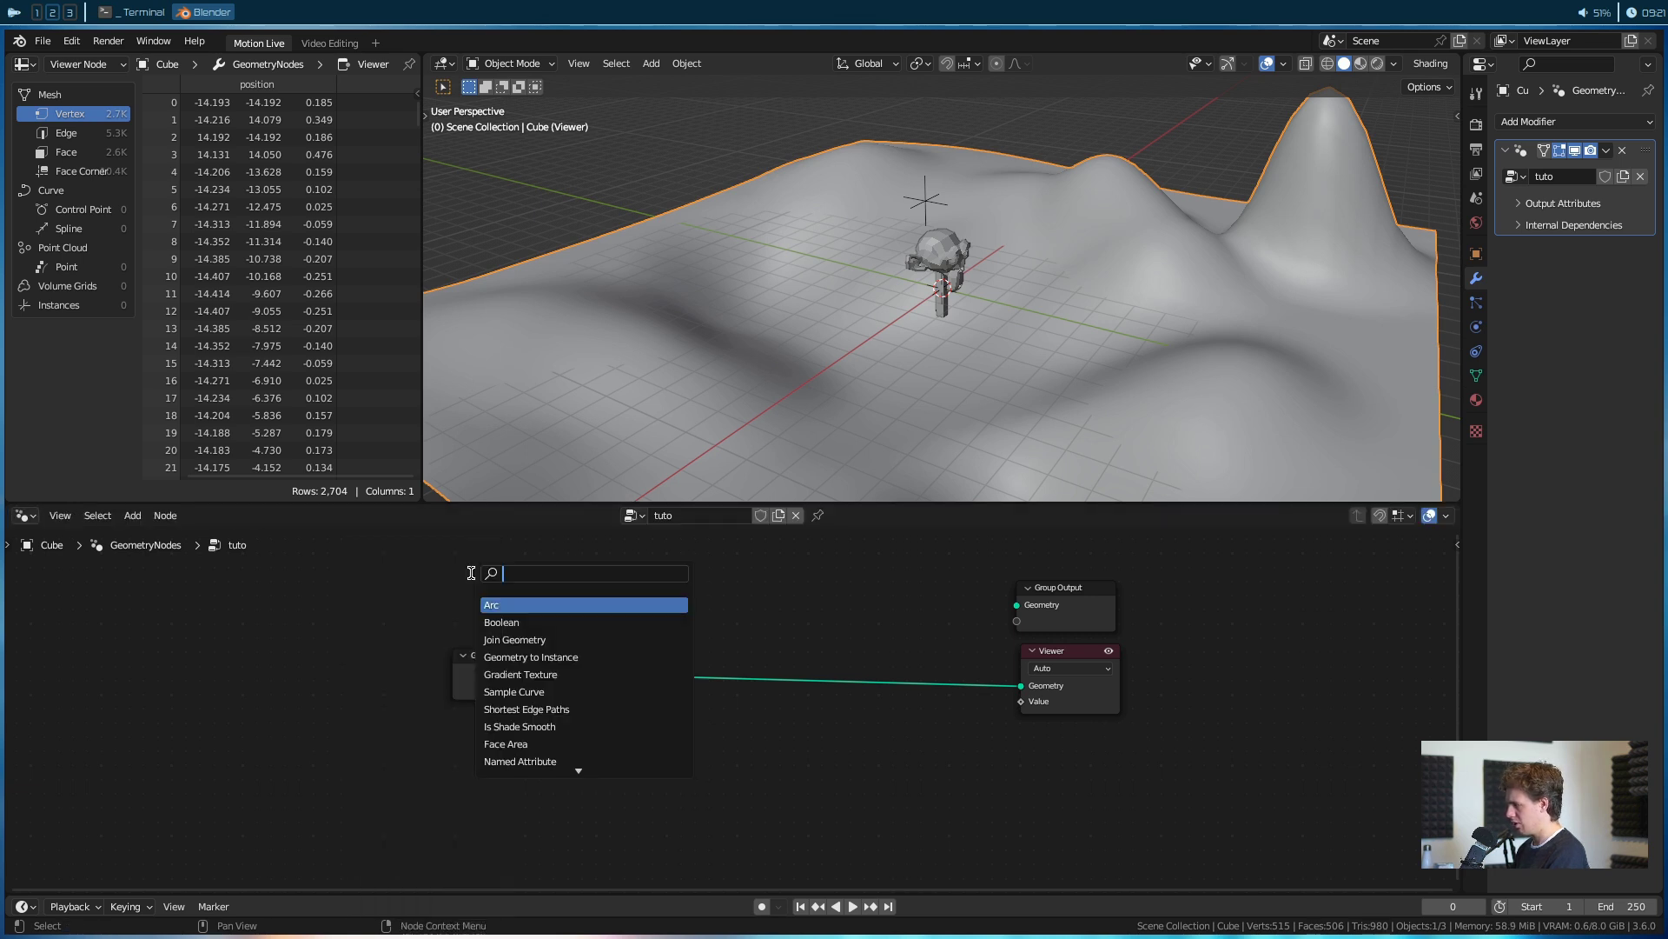
{"action": "type", "text": "obj i"}
{"action": "key", "text": "Return"}
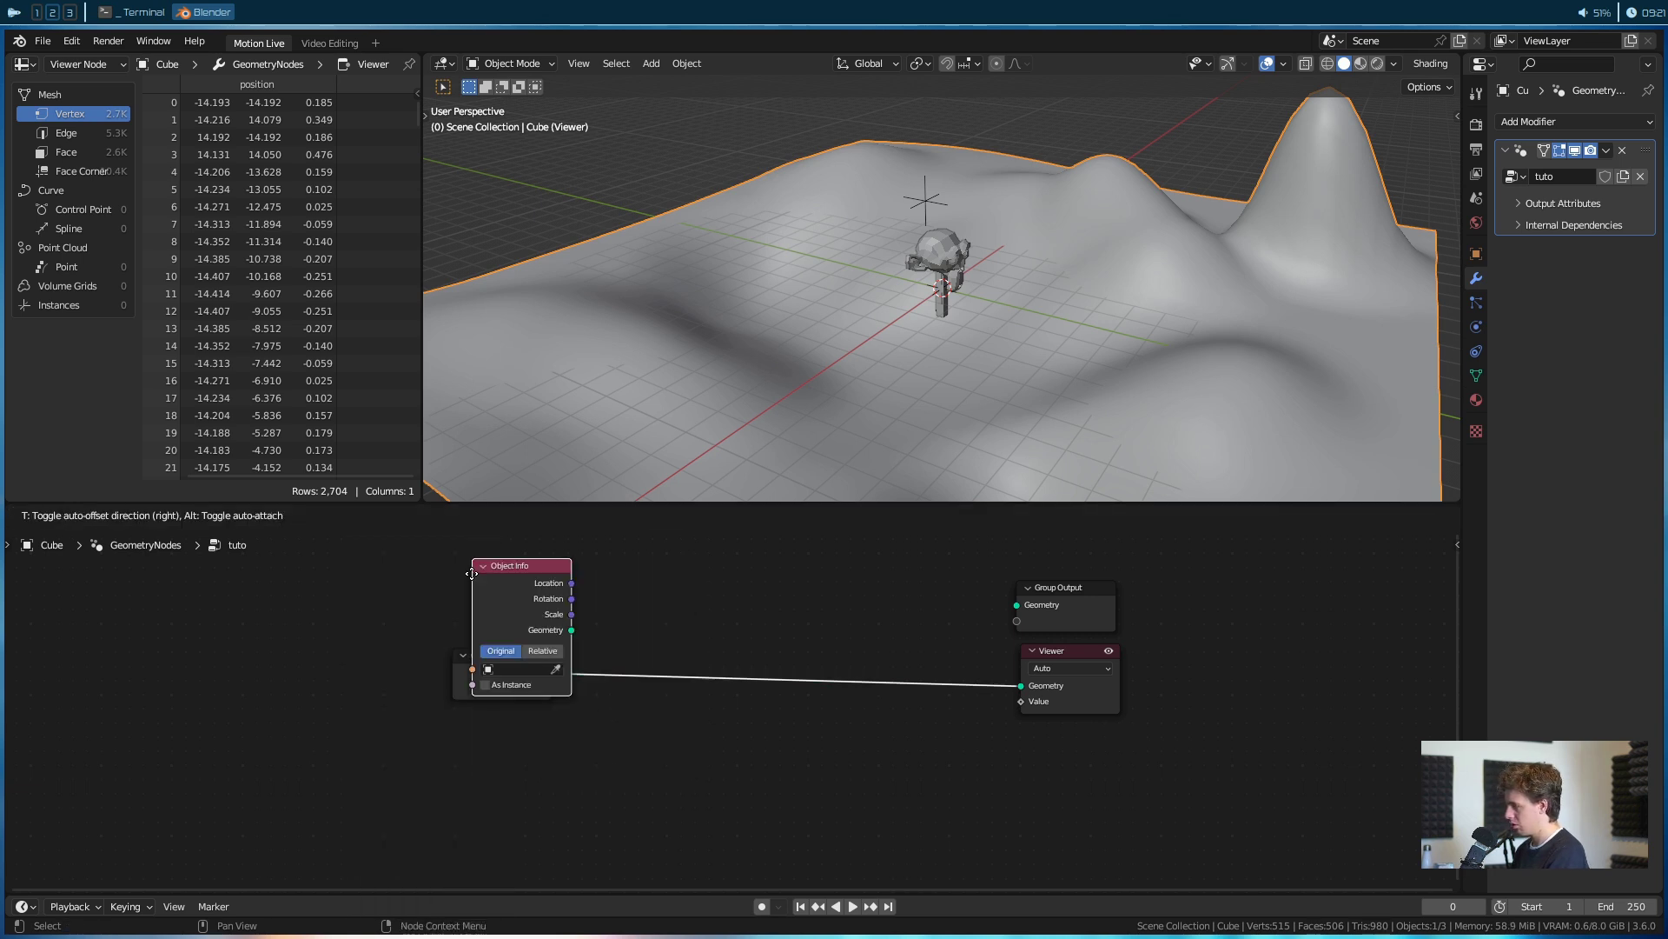
{"action": "left_click", "coordinate": [444, 795]}
{"action": "left_click", "coordinate": [500, 820]}
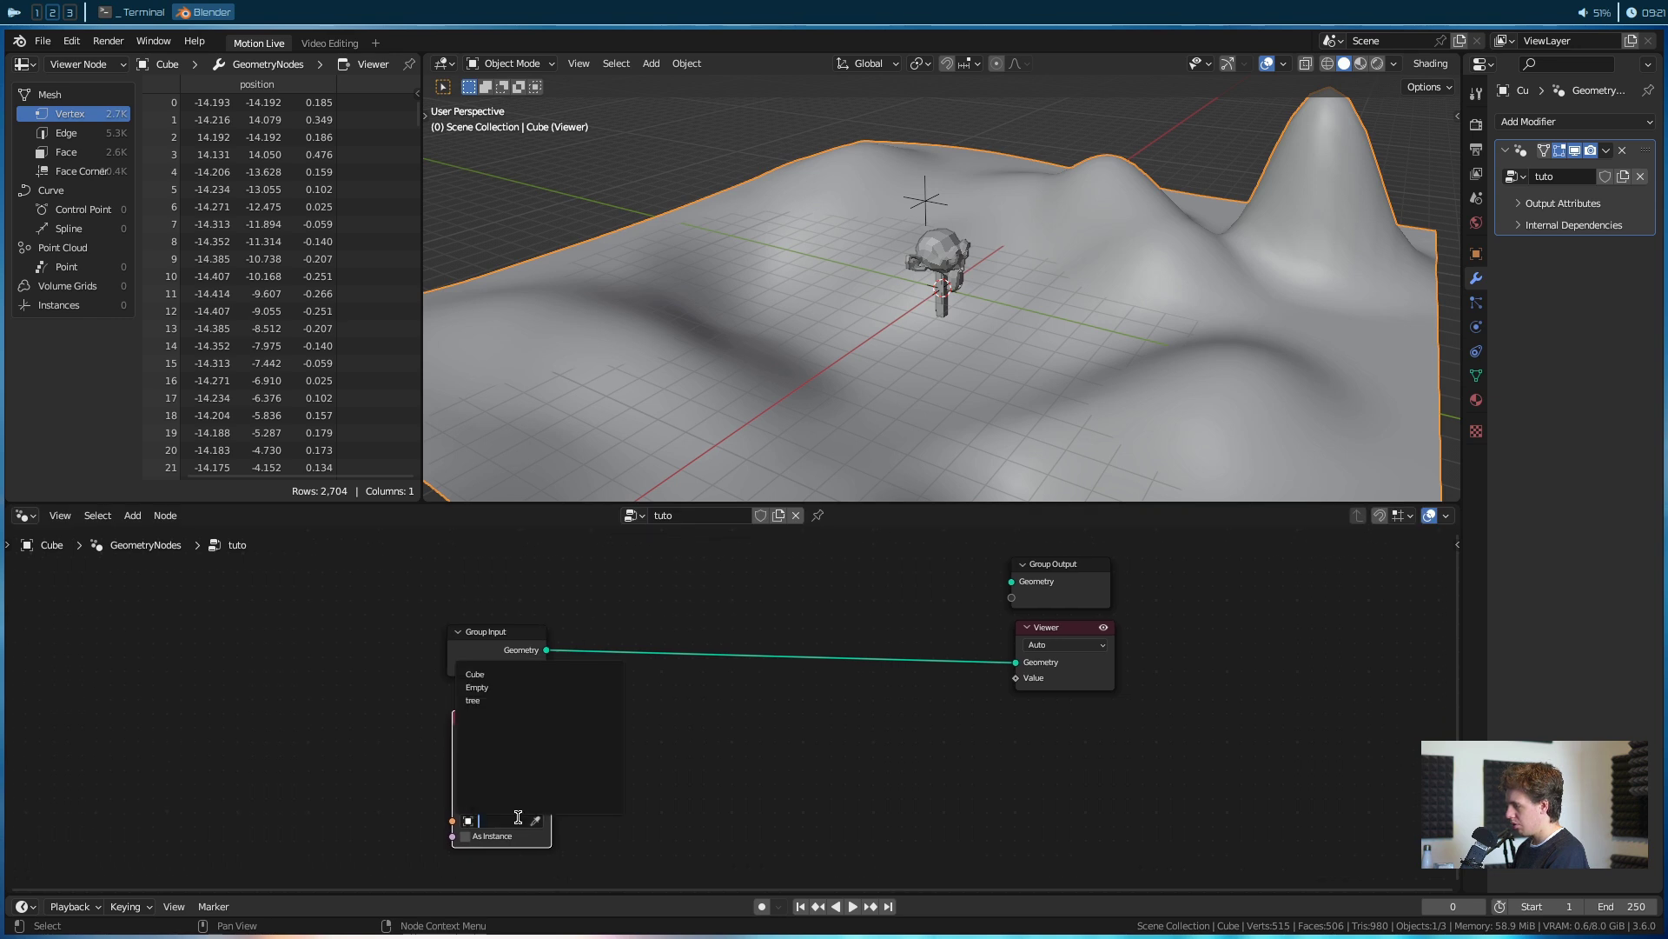
{"action": "left_click", "coordinate": [513, 701]}
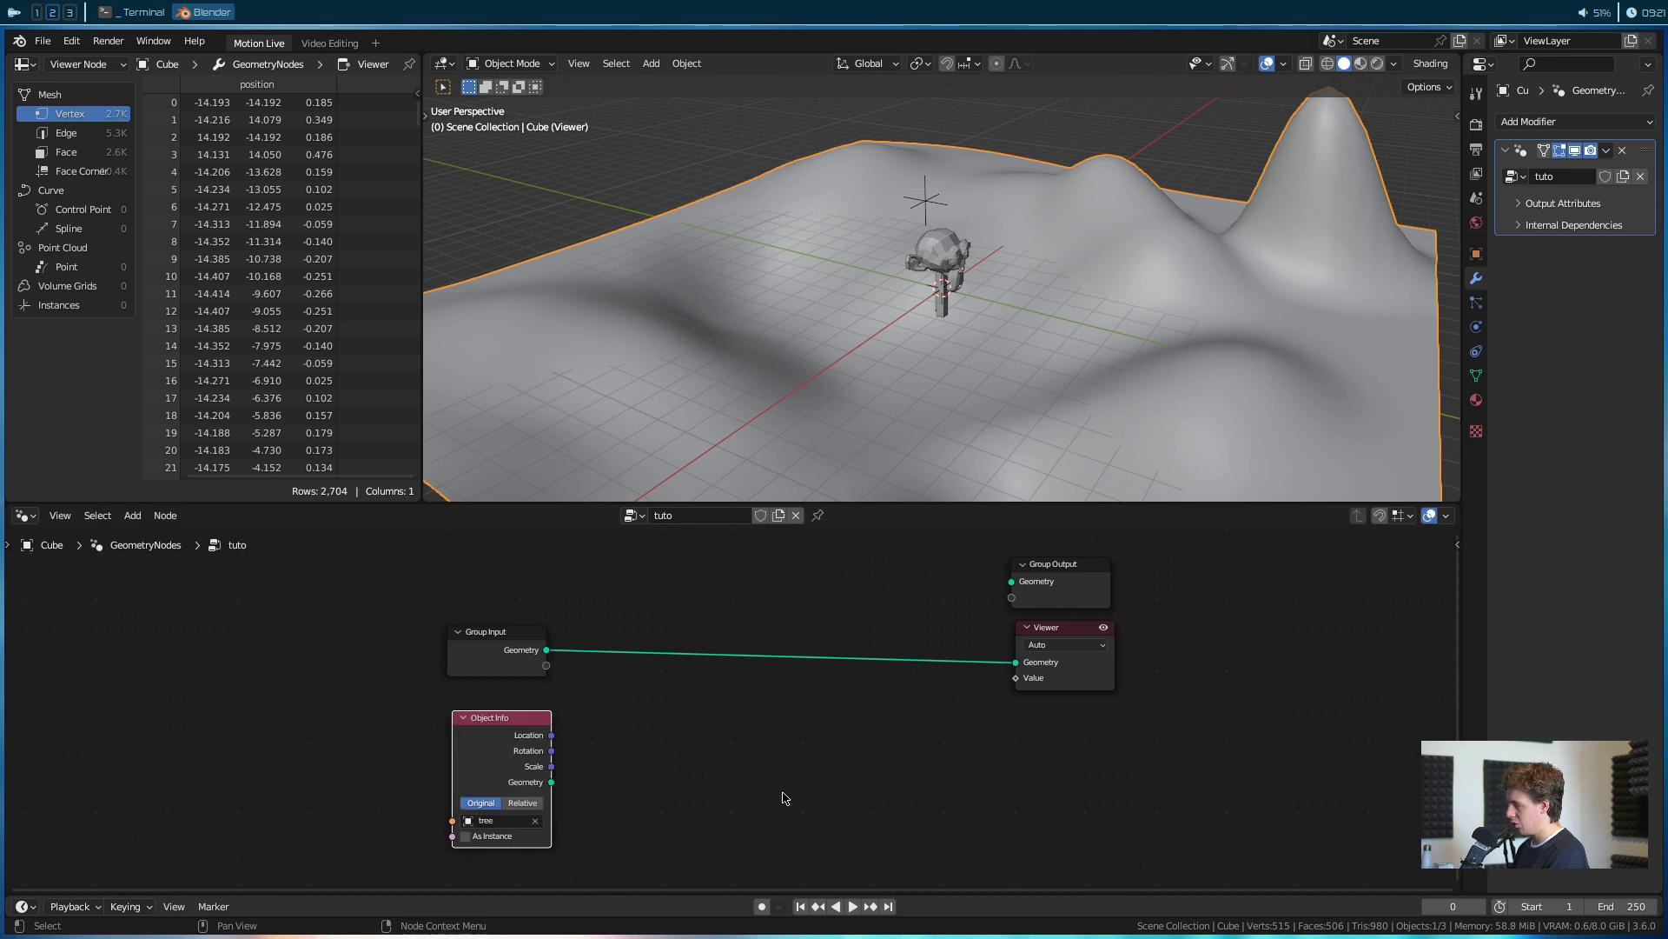
Step: Preview the Object Info node's geometry in the Viewer and cut the link into the Viewer's Value input
{"action": "left_click", "coordinate": [512, 753], "text": "ctrl+shift"}
{"action": "left_click", "coordinate": [512, 754], "text": "ctrl+shift"}
{"action": "left_click", "coordinate": [513, 754], "text": "ctrl+shift"}
{"action": "left_click", "coordinate": [513, 754], "text": "ctrl+shift"}
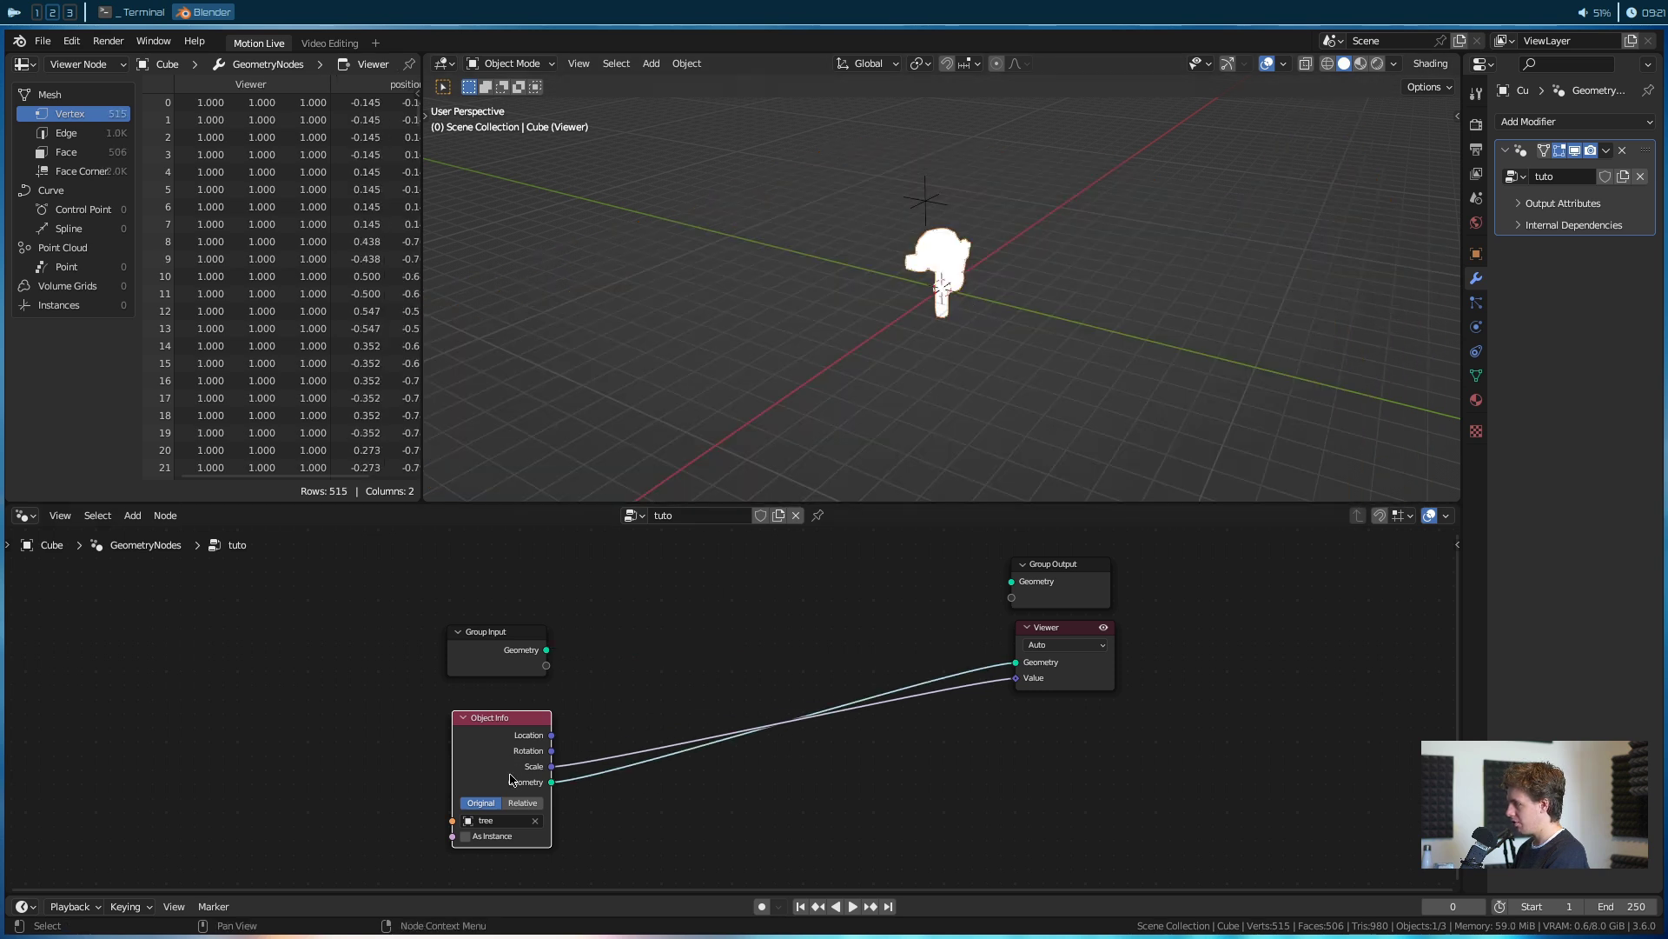
{"action": "right_click_drag", "start_coordinate": [990, 674], "coordinate": [989, 679], "text": "ctrl"}
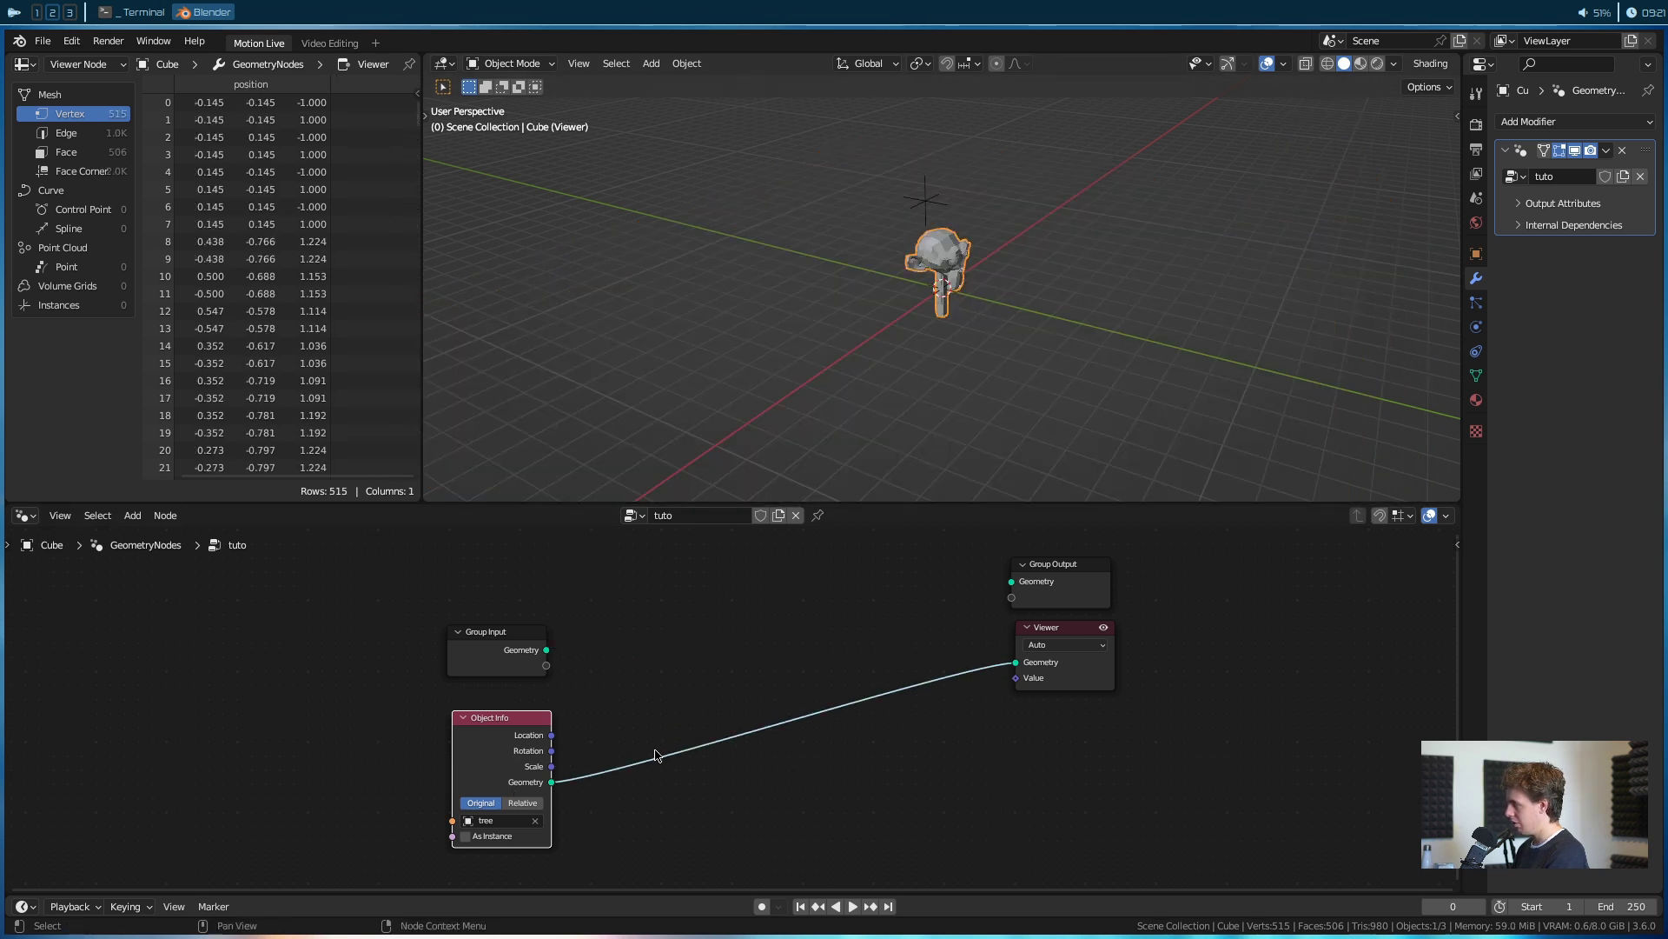
Step: Try previewing the Object Info node's Location as the Viewer's value, and cut the link into the Value input
{"action": "left_click", "coordinate": [521, 762], "text": "ctrl+shift"}
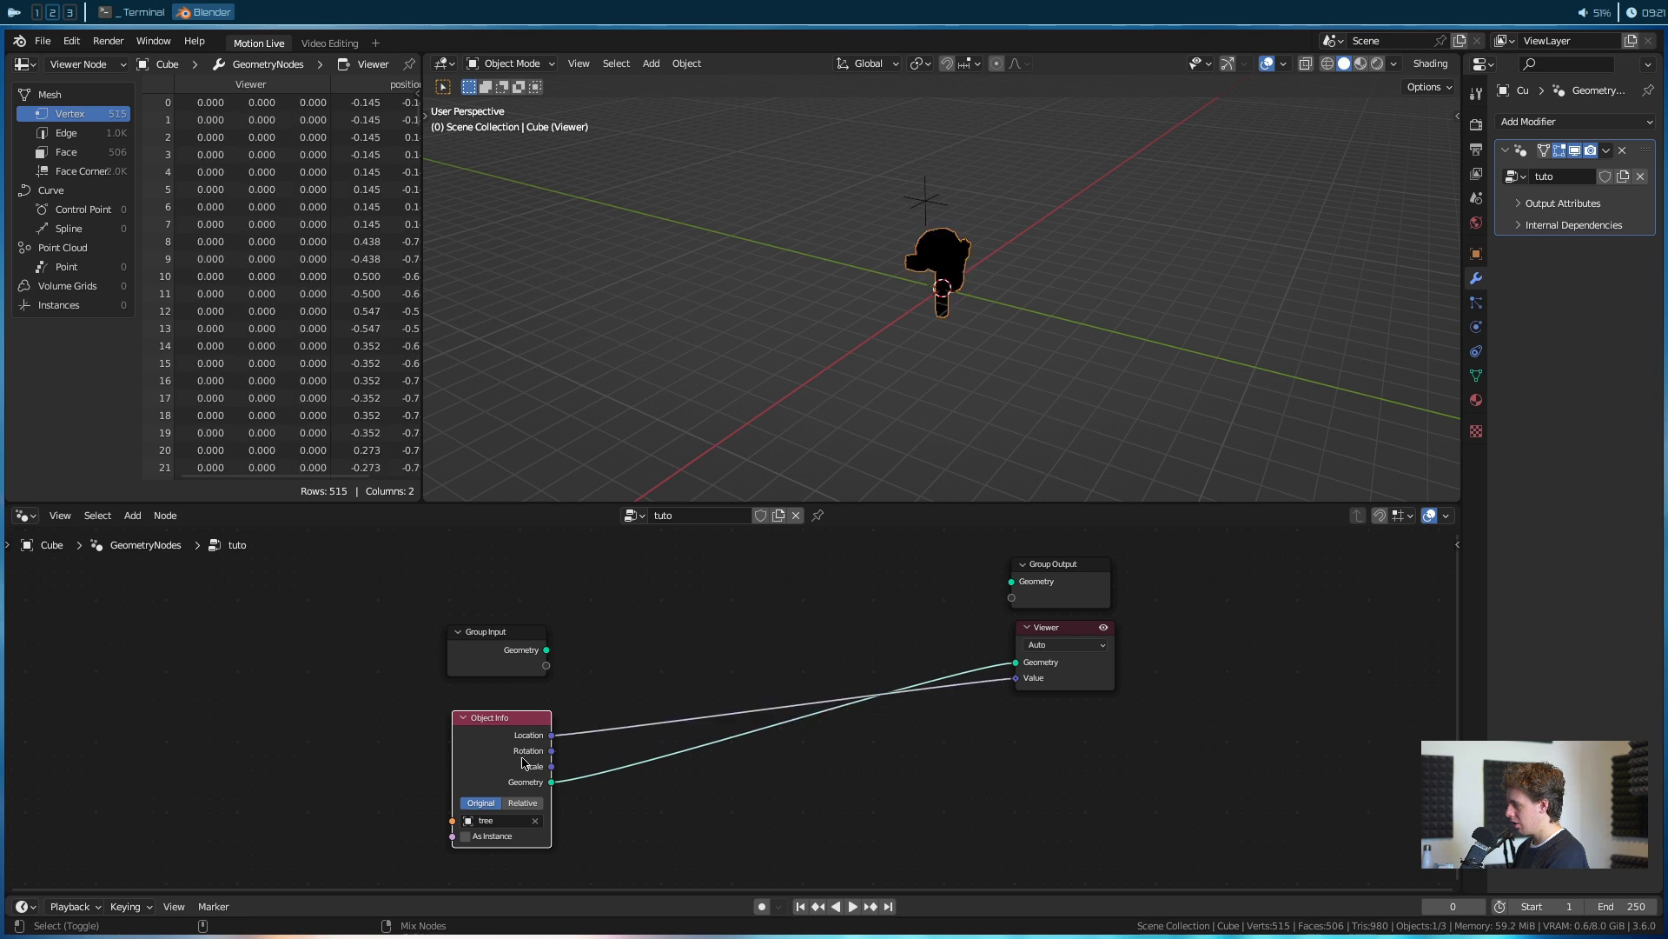
{"action": "right_click_drag", "start_coordinate": [1020, 714], "coordinate": [1012, 670], "text": "ctrl"}
{"action": "left_click", "coordinate": [842, 633]}
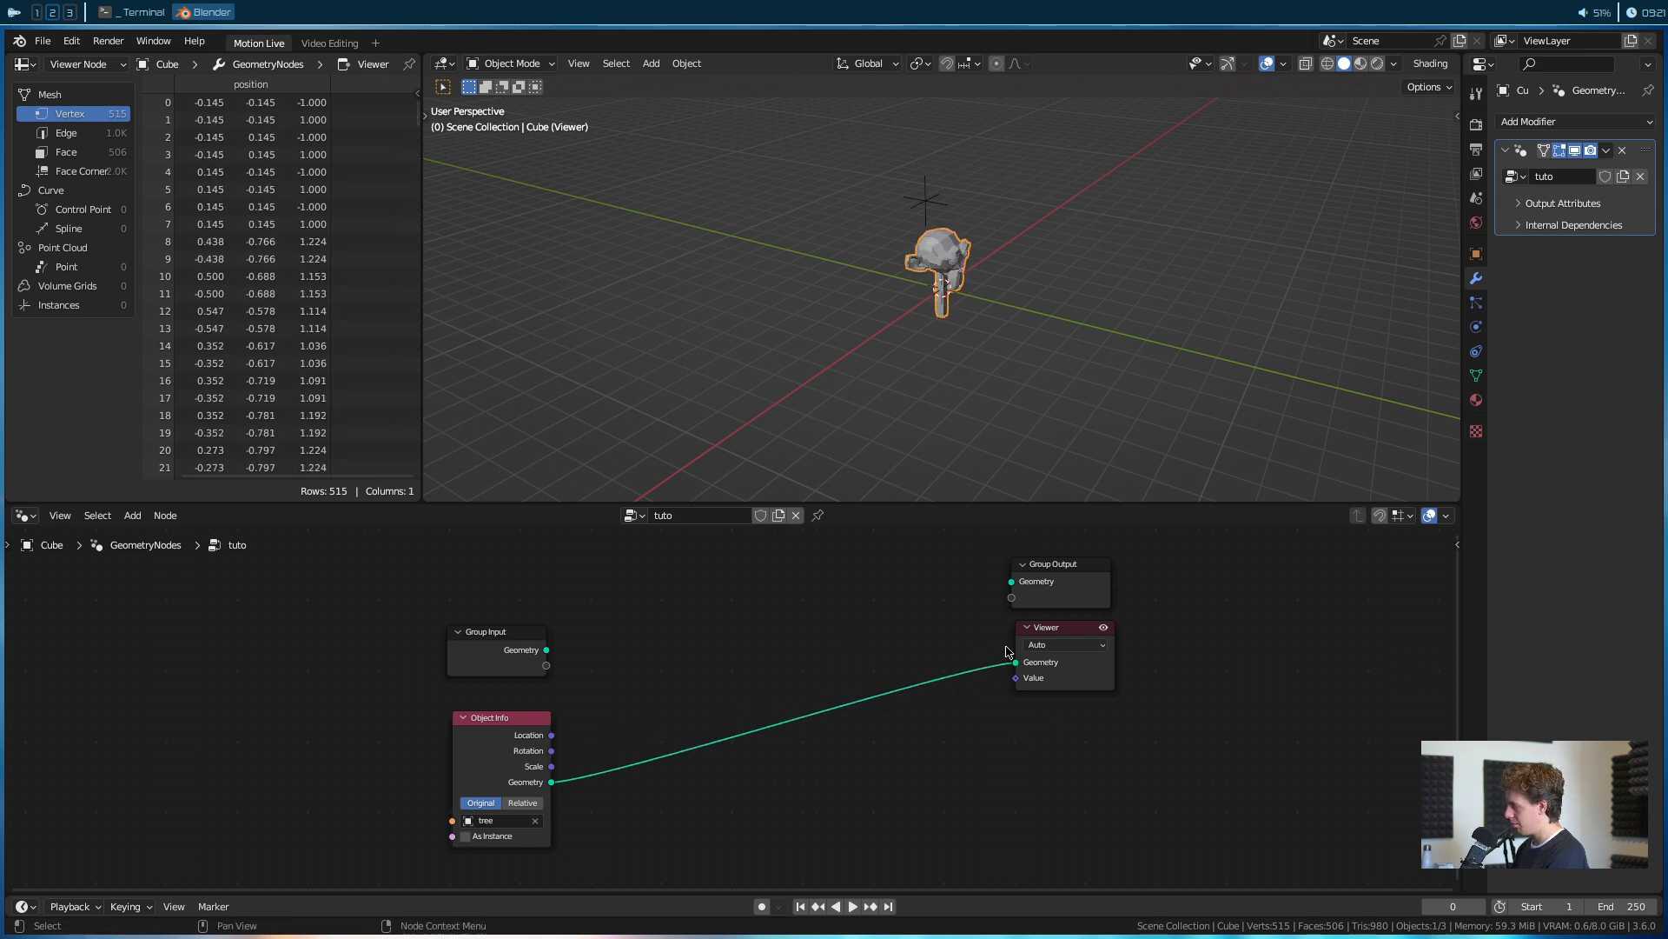
Step: Link the Group Input's Geometry to the Viewer's Geometry input in place of the Object Info geometry
{"action": "middle_click_drag", "start_coordinate": [816, 658], "coordinate": [772, 639]}
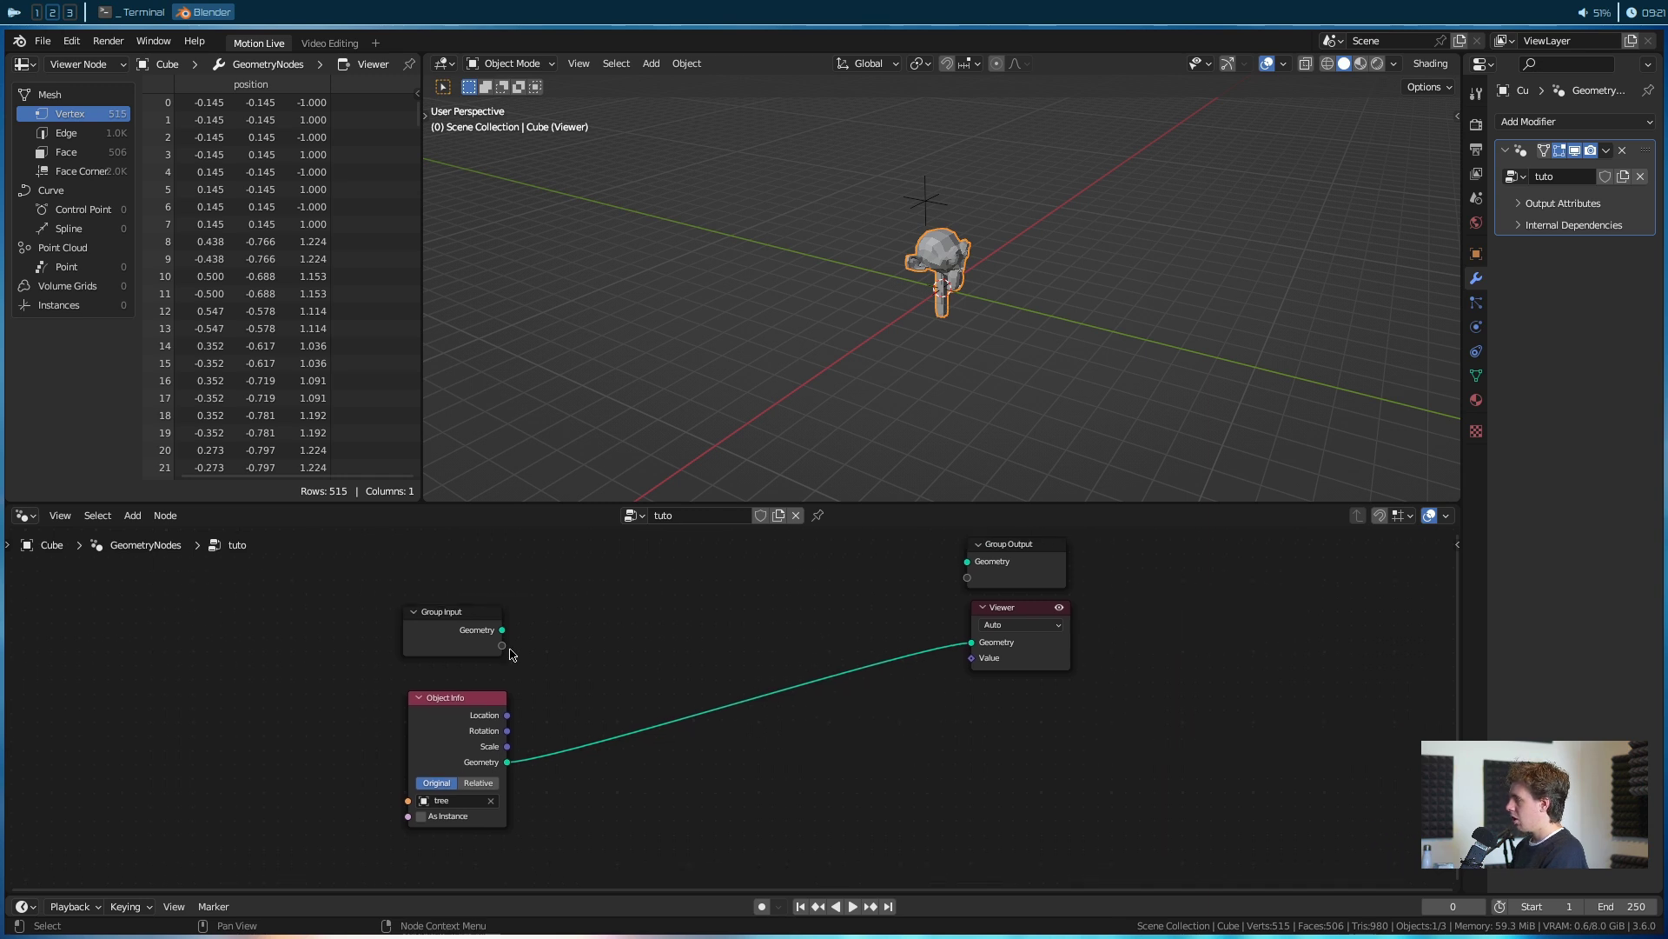
{"action": "left_click_drag", "start_coordinate": [501, 631], "coordinate": [980, 654]}
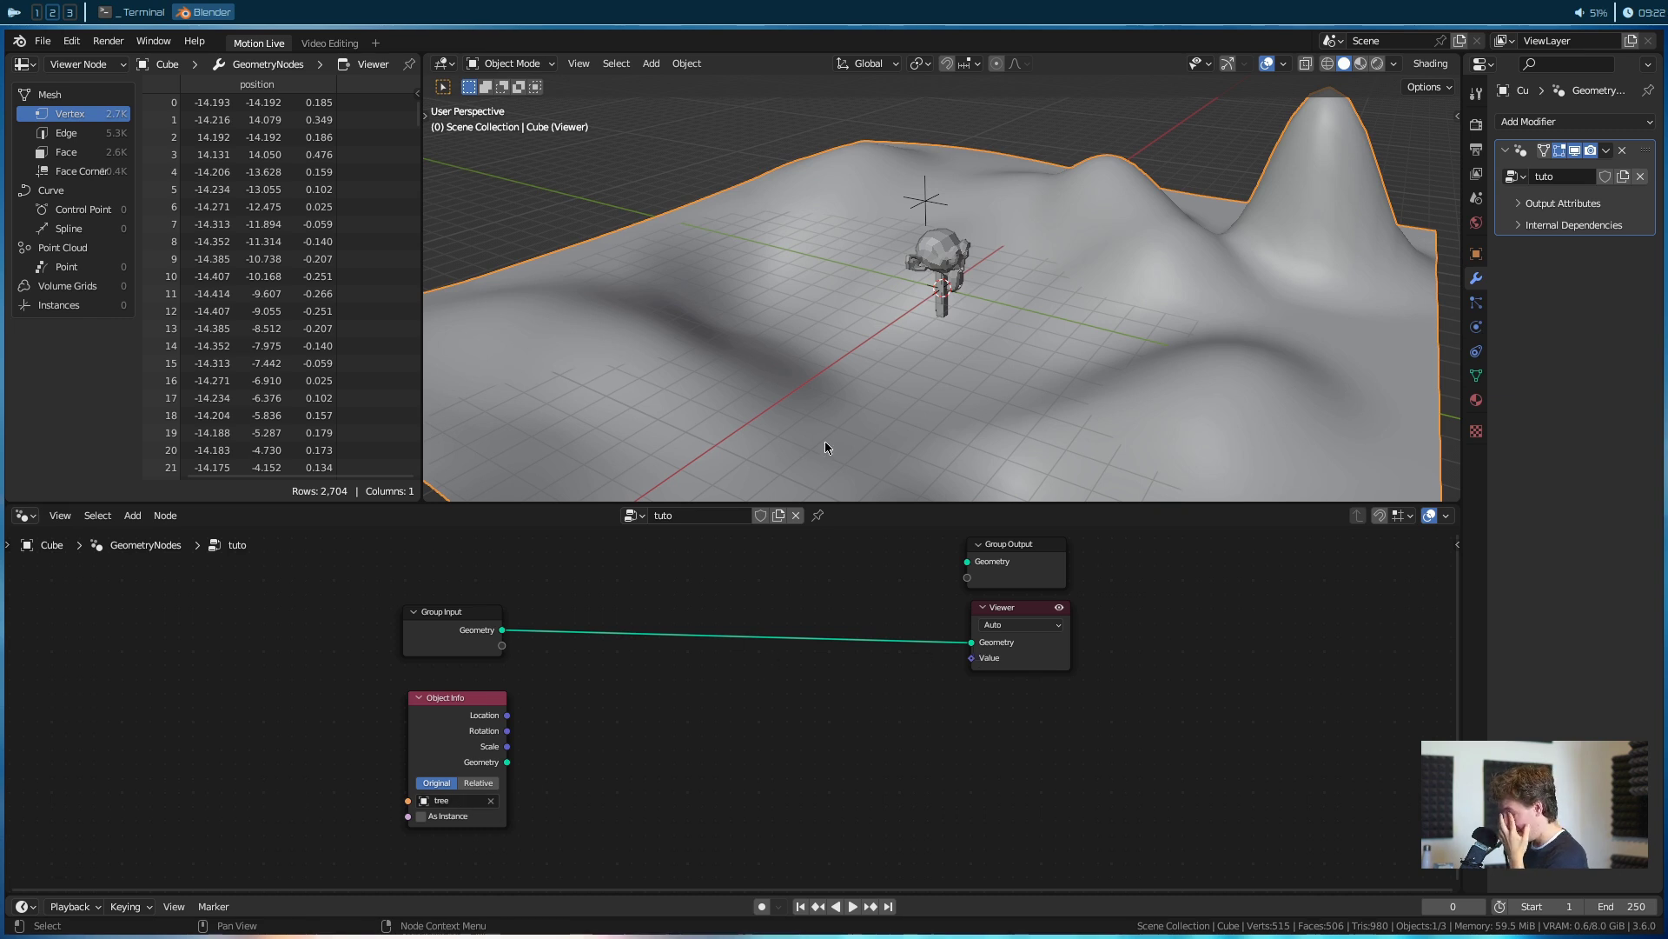
Step: Change the properties editor to the Outliner and hide the tree object in the viewport
{"action": "left_click", "coordinate": [1484, 64]}
{"action": "left_click", "coordinate": [1384, 118]}
{"action": "left_click", "coordinate": [1629, 136]}
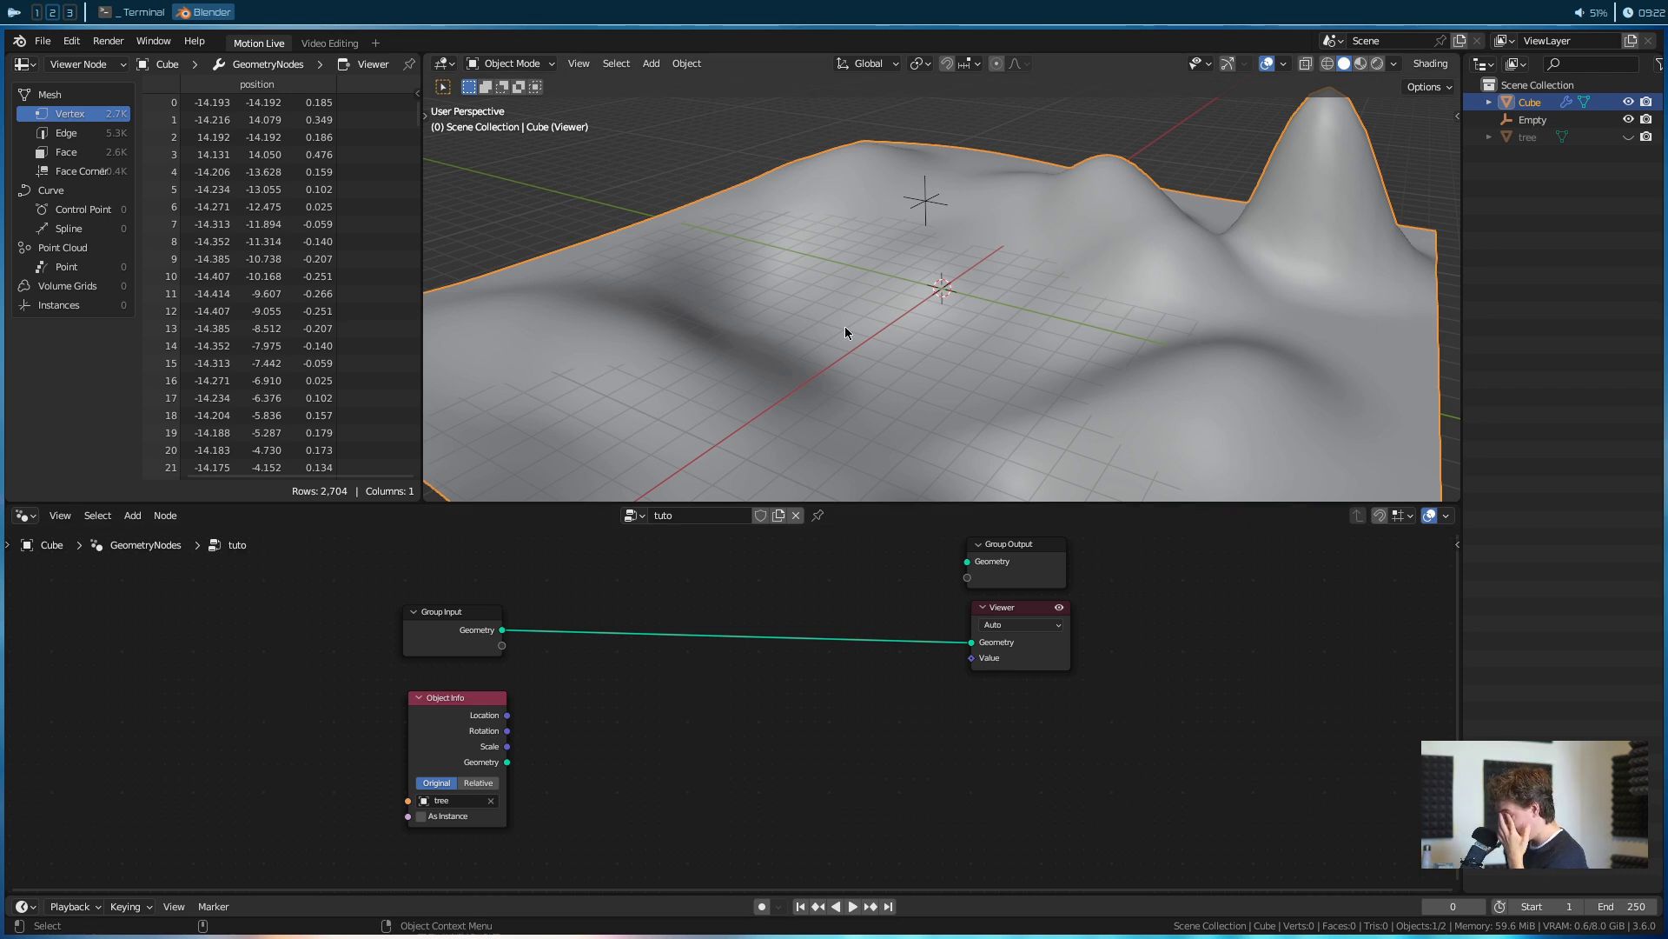
Step: Insert a Distribute Points on Faces node on the link between Group Input and the Viewer
{"action": "middle_click_drag", "start_coordinate": [1008, 279], "coordinate": [1015, 290]}
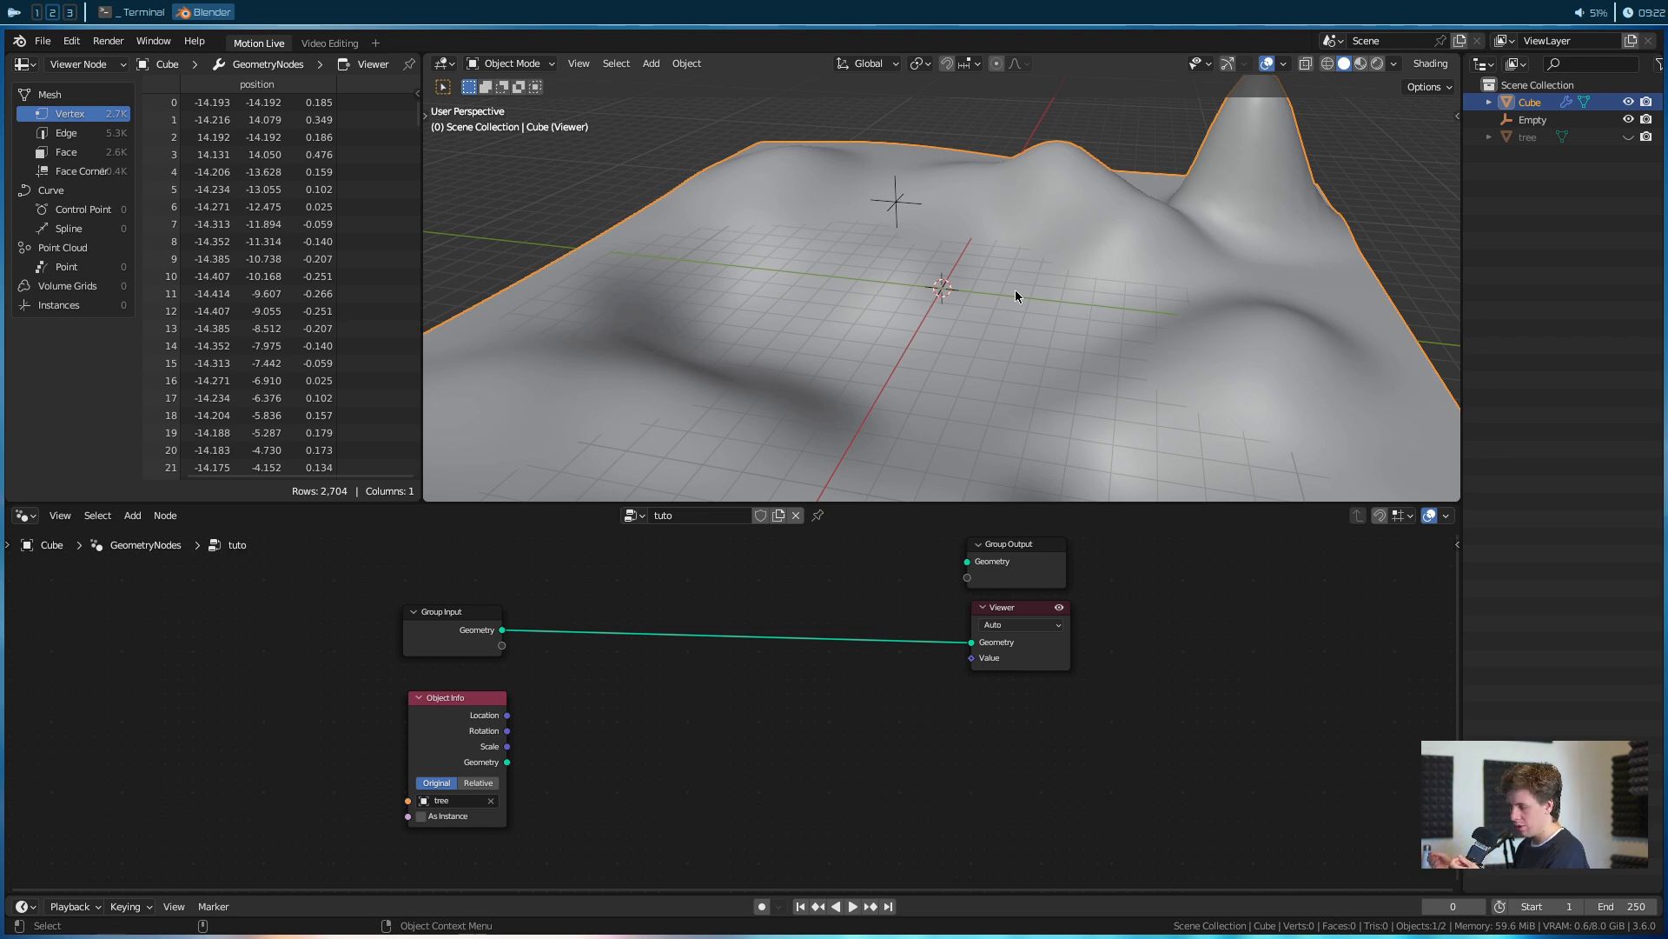
{"action": "key", "text": "shift+a"}
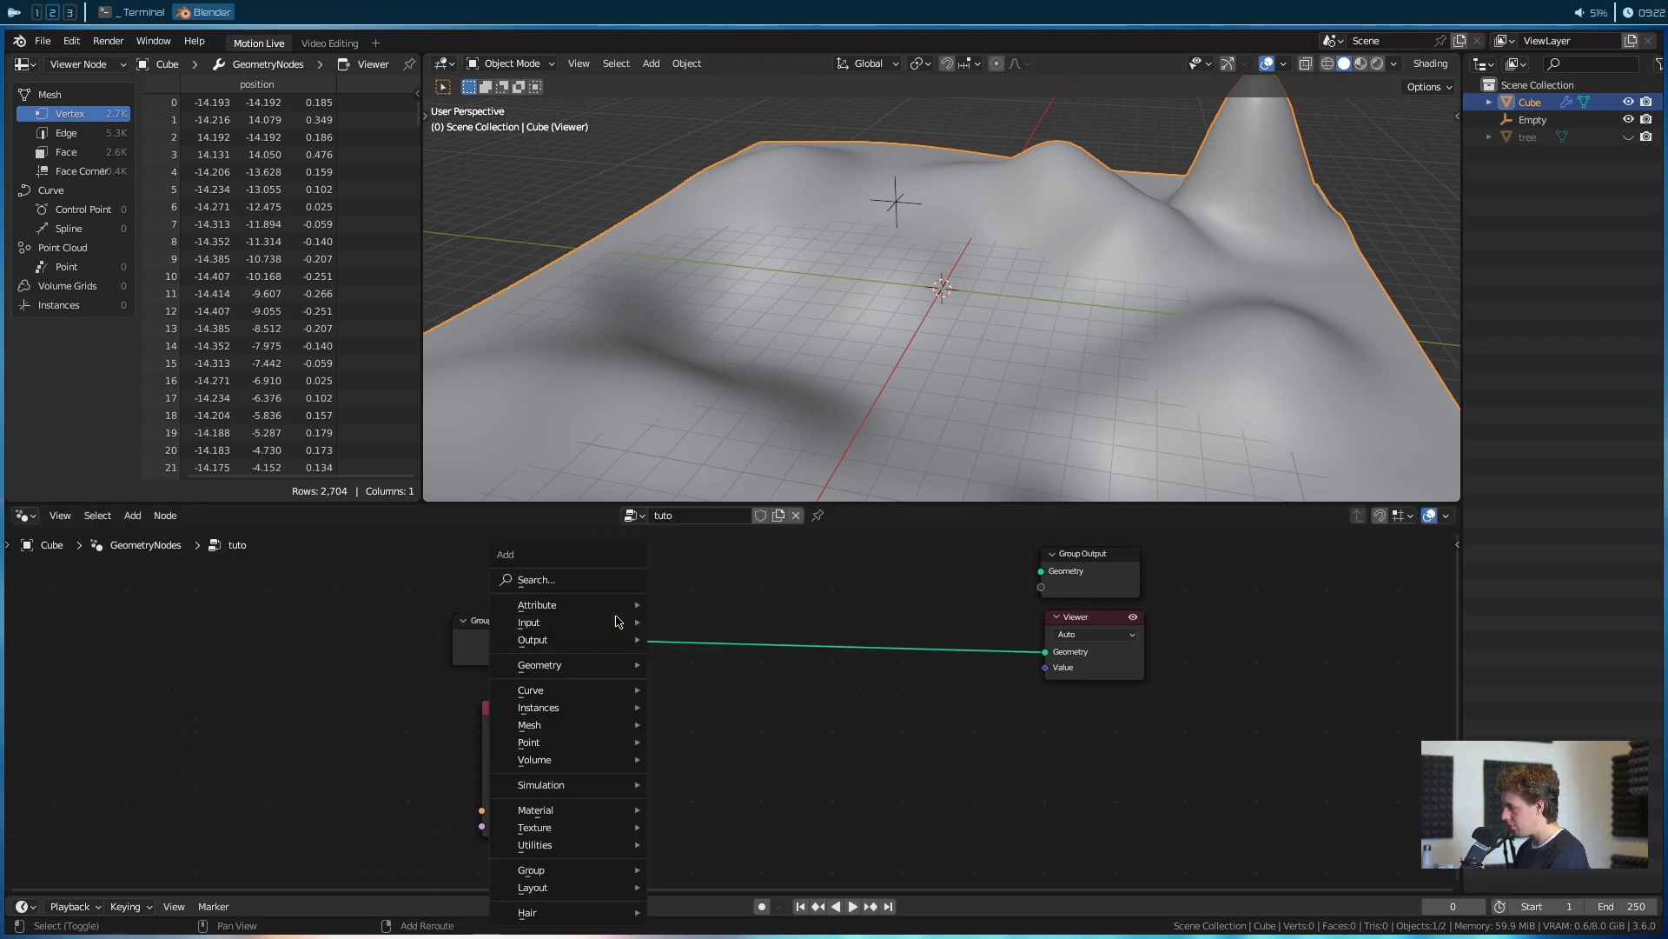
{"action": "left_click", "coordinate": [610, 586]}
{"action": "type", "text": "poi"}
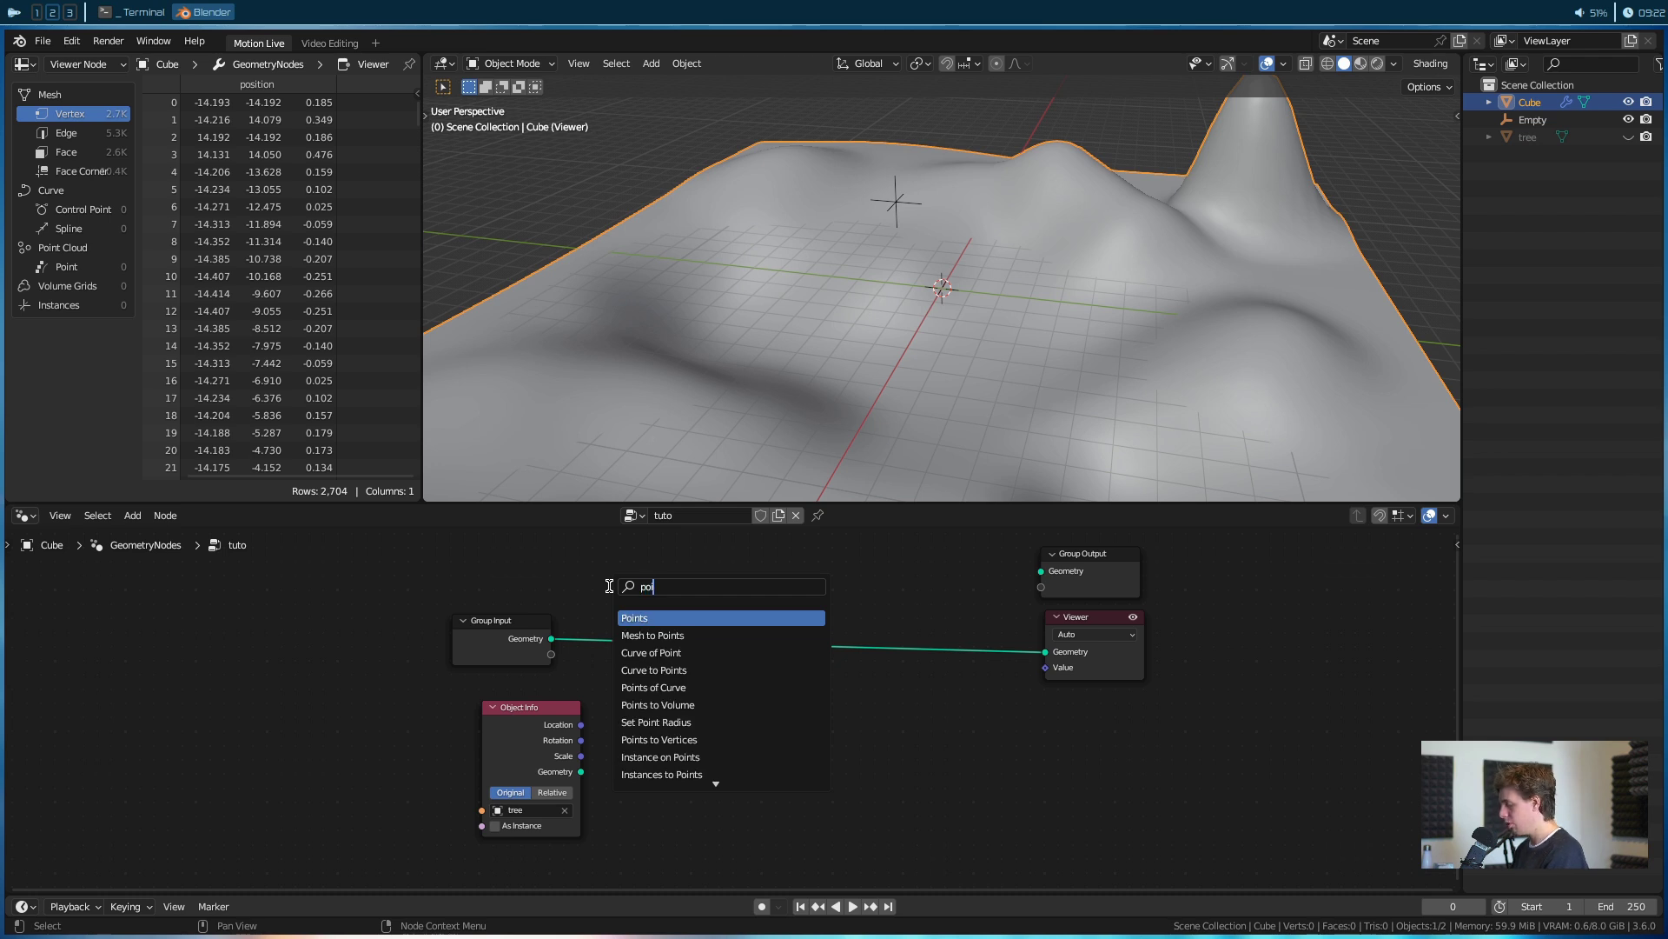
{"action": "key", "text": "Down"}
{"action": "key", "text": "Down"}
{"action": "key", "text": "Down"}
{"action": "key", "text": "Down"}
{"action": "key", "text": "Down"}
{"action": "key", "text": "Down"}
{"action": "key", "text": "Down"}
{"action": "key", "text": "Down"}
{"action": "key", "text": "Down"}
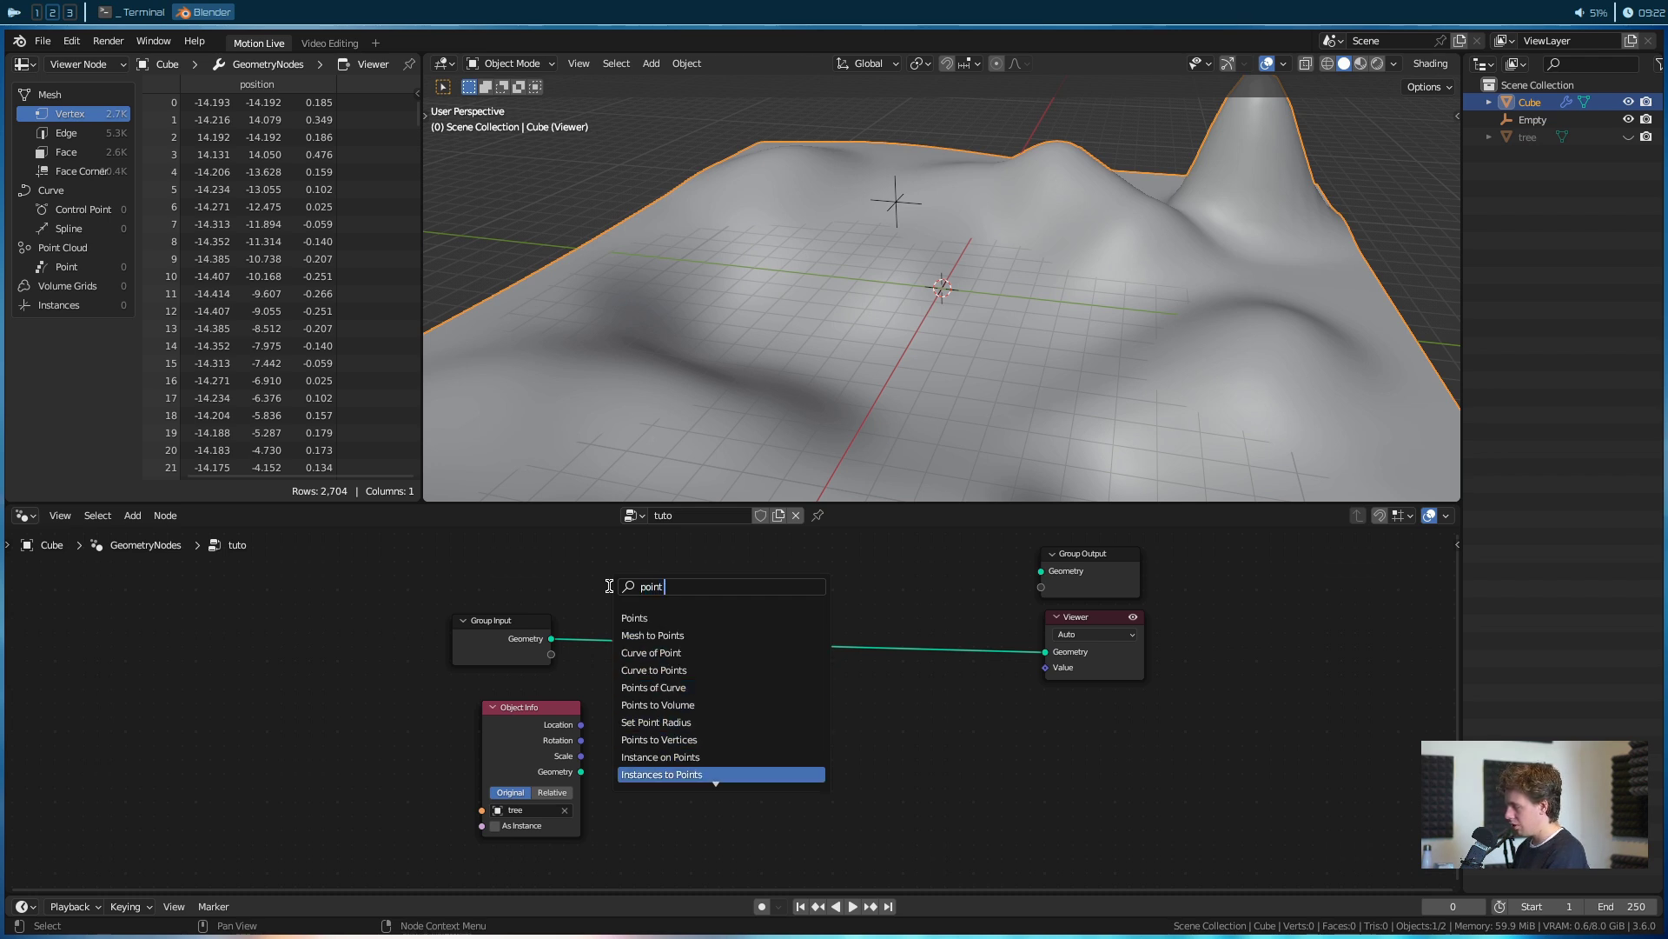
{"action": "key", "text": "Down"}
{"action": "key", "text": "Down"}
{"action": "key", "text": "Down"}
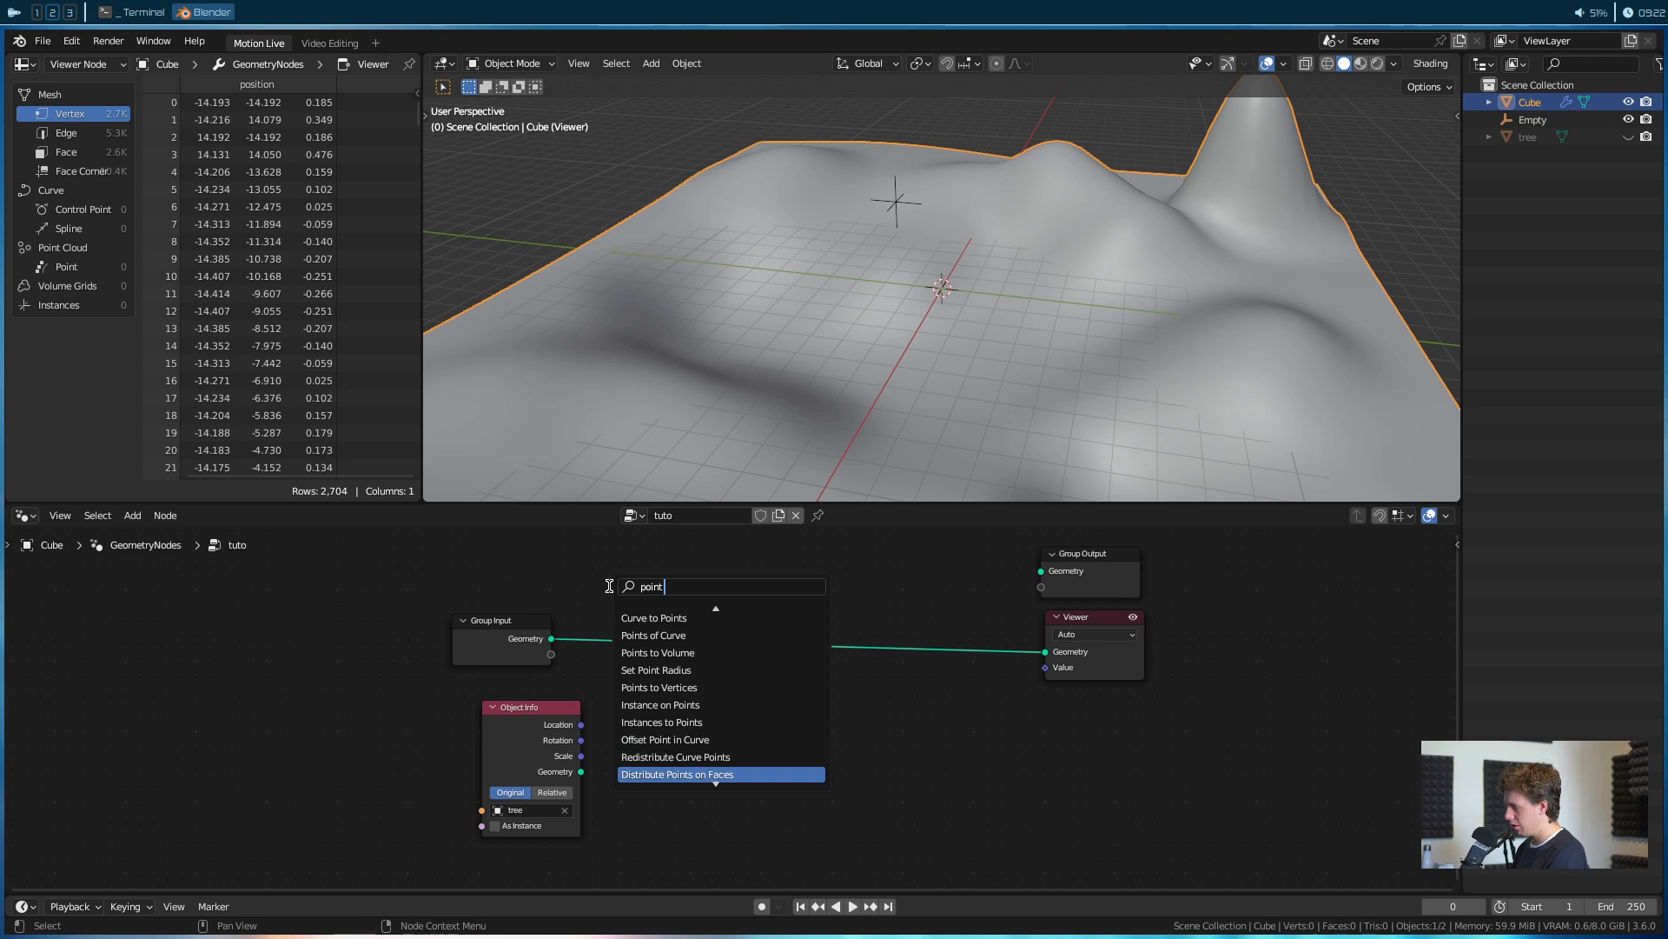
{"action": "key", "text": "Down"}
{"action": "key", "text": "Up"}
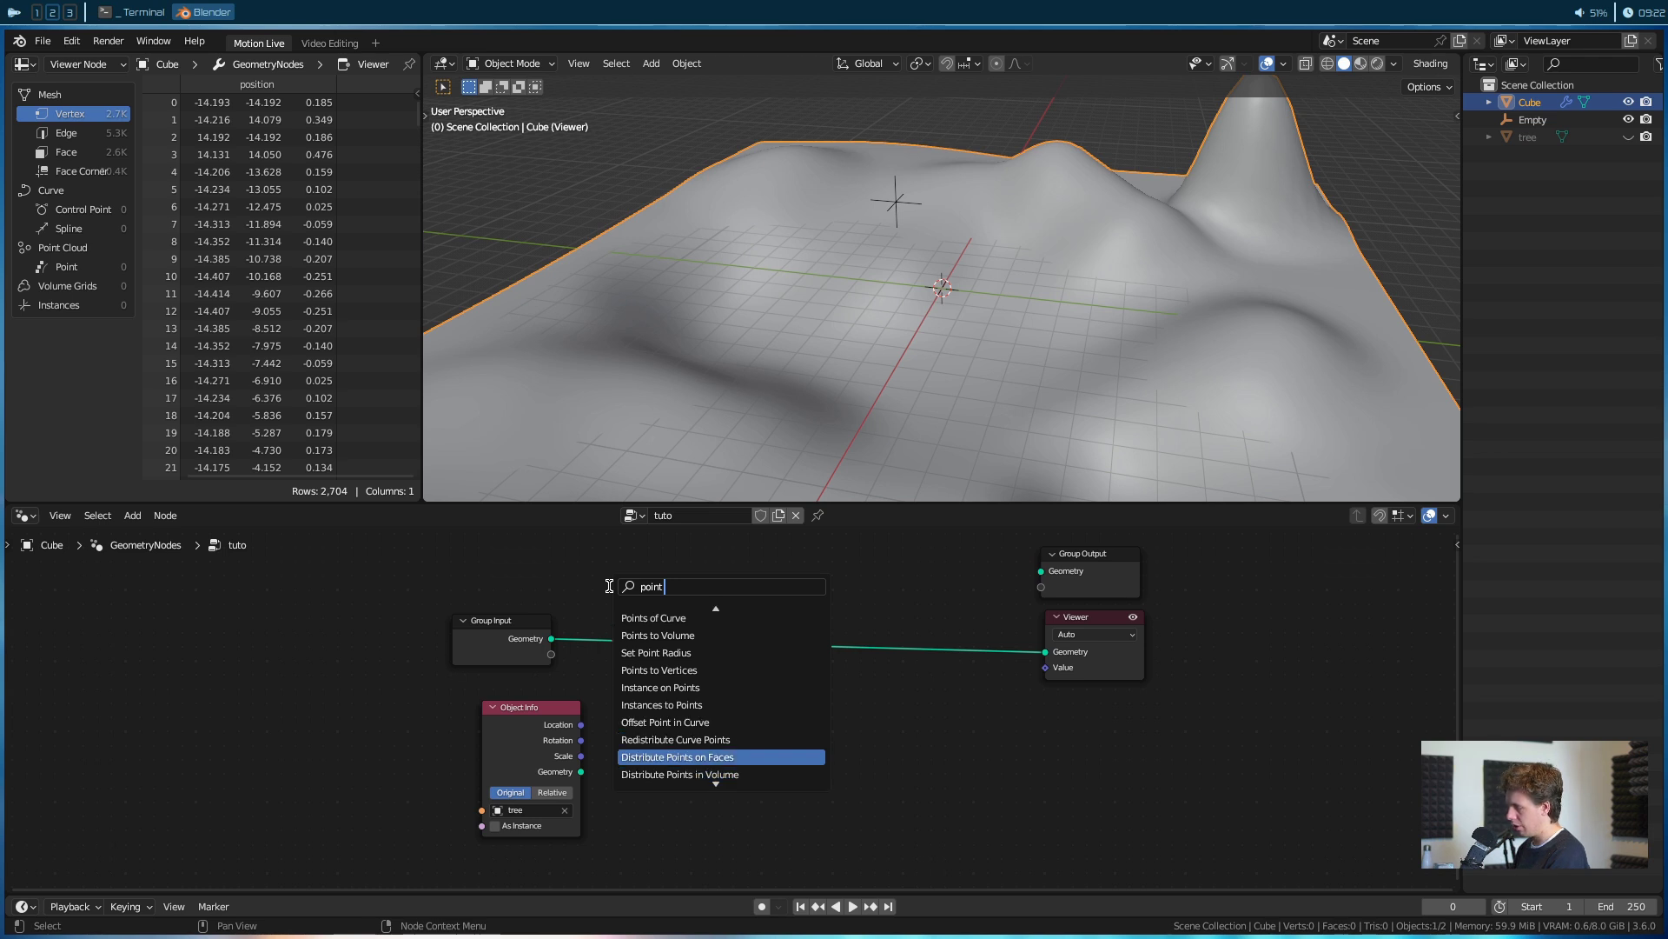
{"action": "key", "text": "Return"}
{"action": "left_click", "coordinate": [635, 651]}
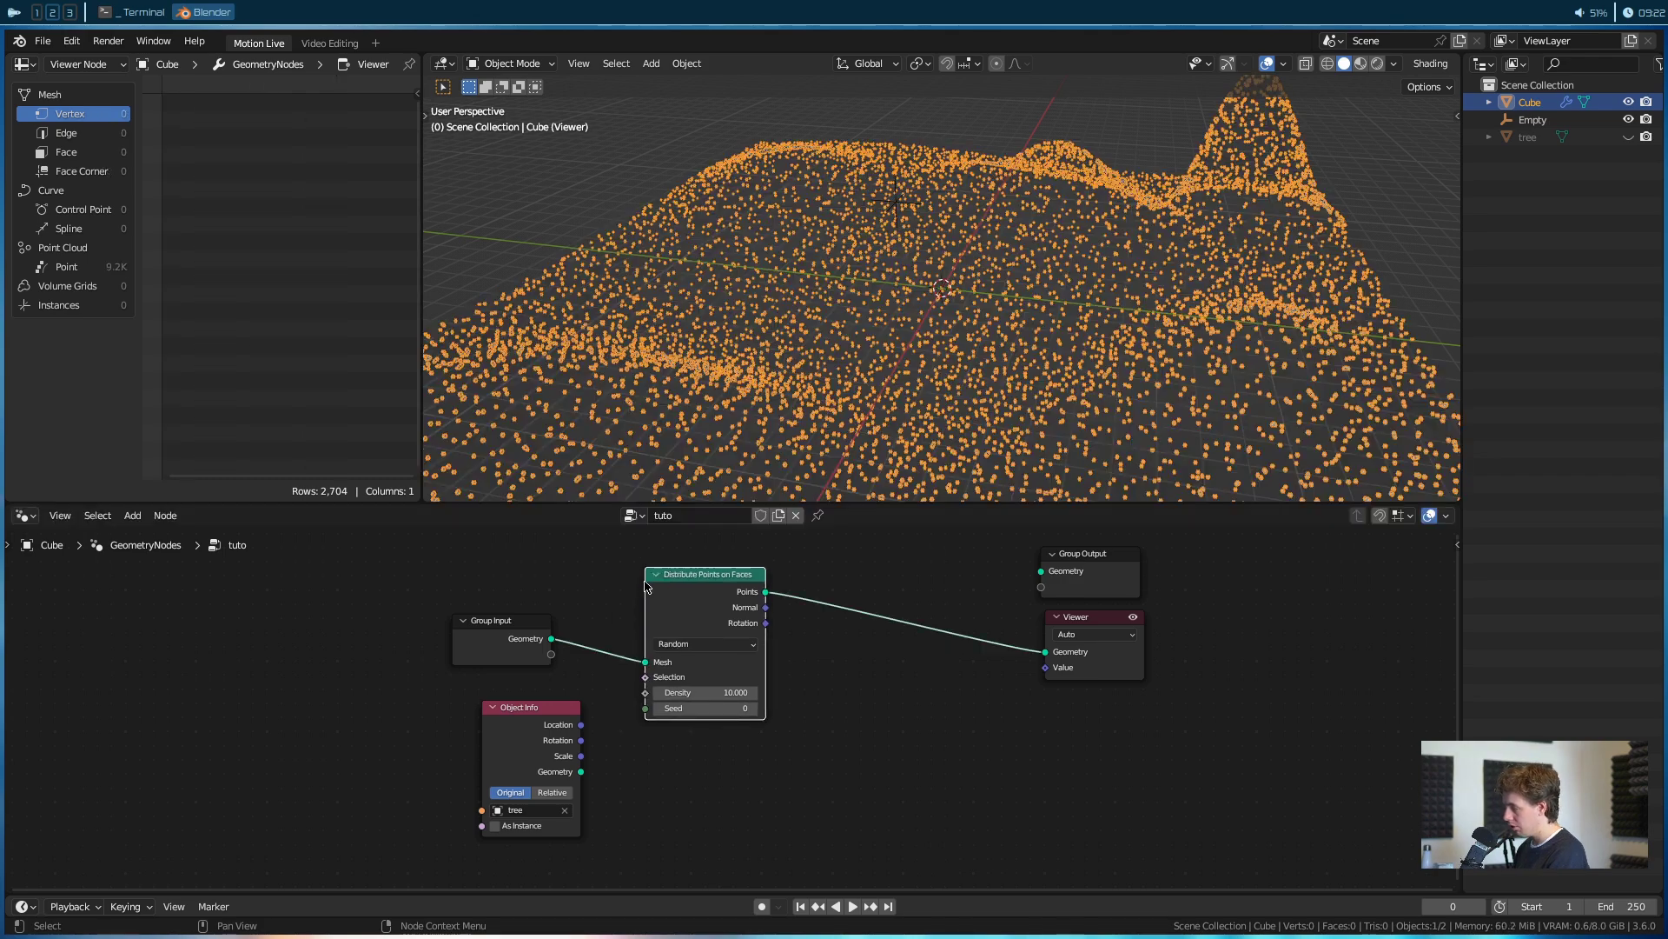
Step: Inspect the scattered points up close and set the Distribute Points on Faces density to 27.4
{"action": "middle_click_drag", "start_coordinate": [1165, 426], "coordinate": [802, 255]}
{"action": "scroll", "coordinate": [1078, 433], "scroll_direction": "up", "scroll_amount": 3}
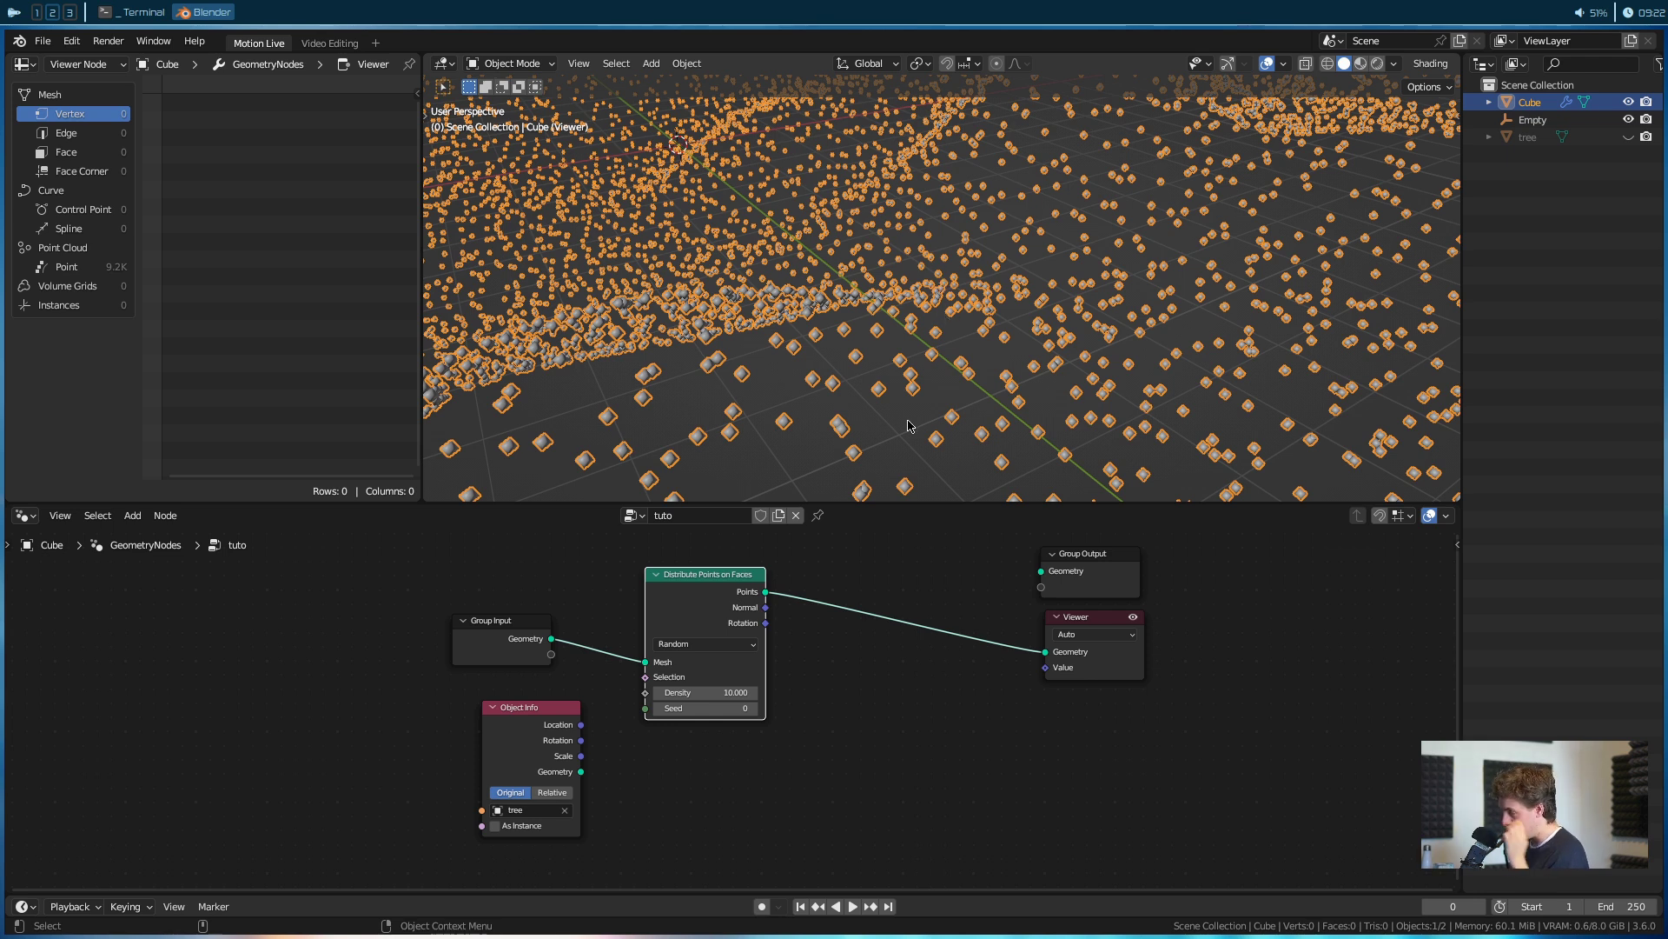
{"action": "scroll", "coordinate": [911, 426], "scroll_direction": "down", "scroll_amount": 4}
{"action": "middle_click_drag", "start_coordinate": [921, 423], "coordinate": [952, 441]}
{"action": "left_click_drag", "start_coordinate": [706, 692], "coordinate": [770, 693]}
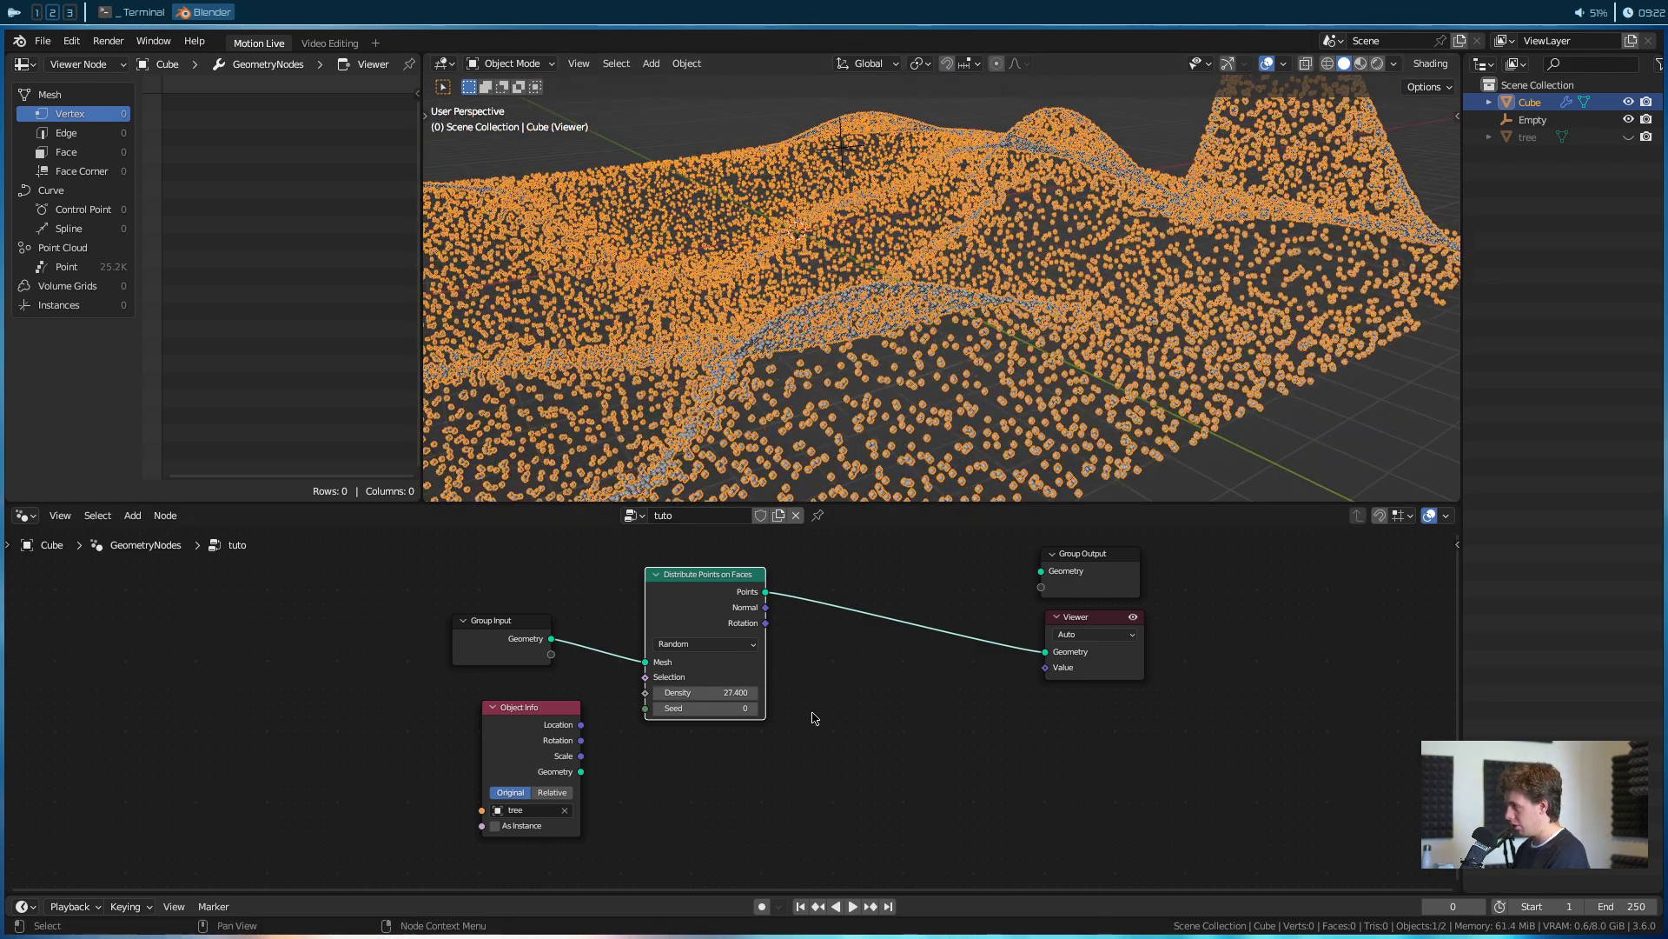
Step: Examine the Points, Normal and Rotation outputs of Distribute Points on Faces and the scattered points on the terrain
{"action": "scroll", "coordinate": [825, 711], "scroll_direction": "up", "scroll_amount": 2}
{"action": "middle_click_drag", "start_coordinate": [825, 711], "coordinate": [826, 726]}
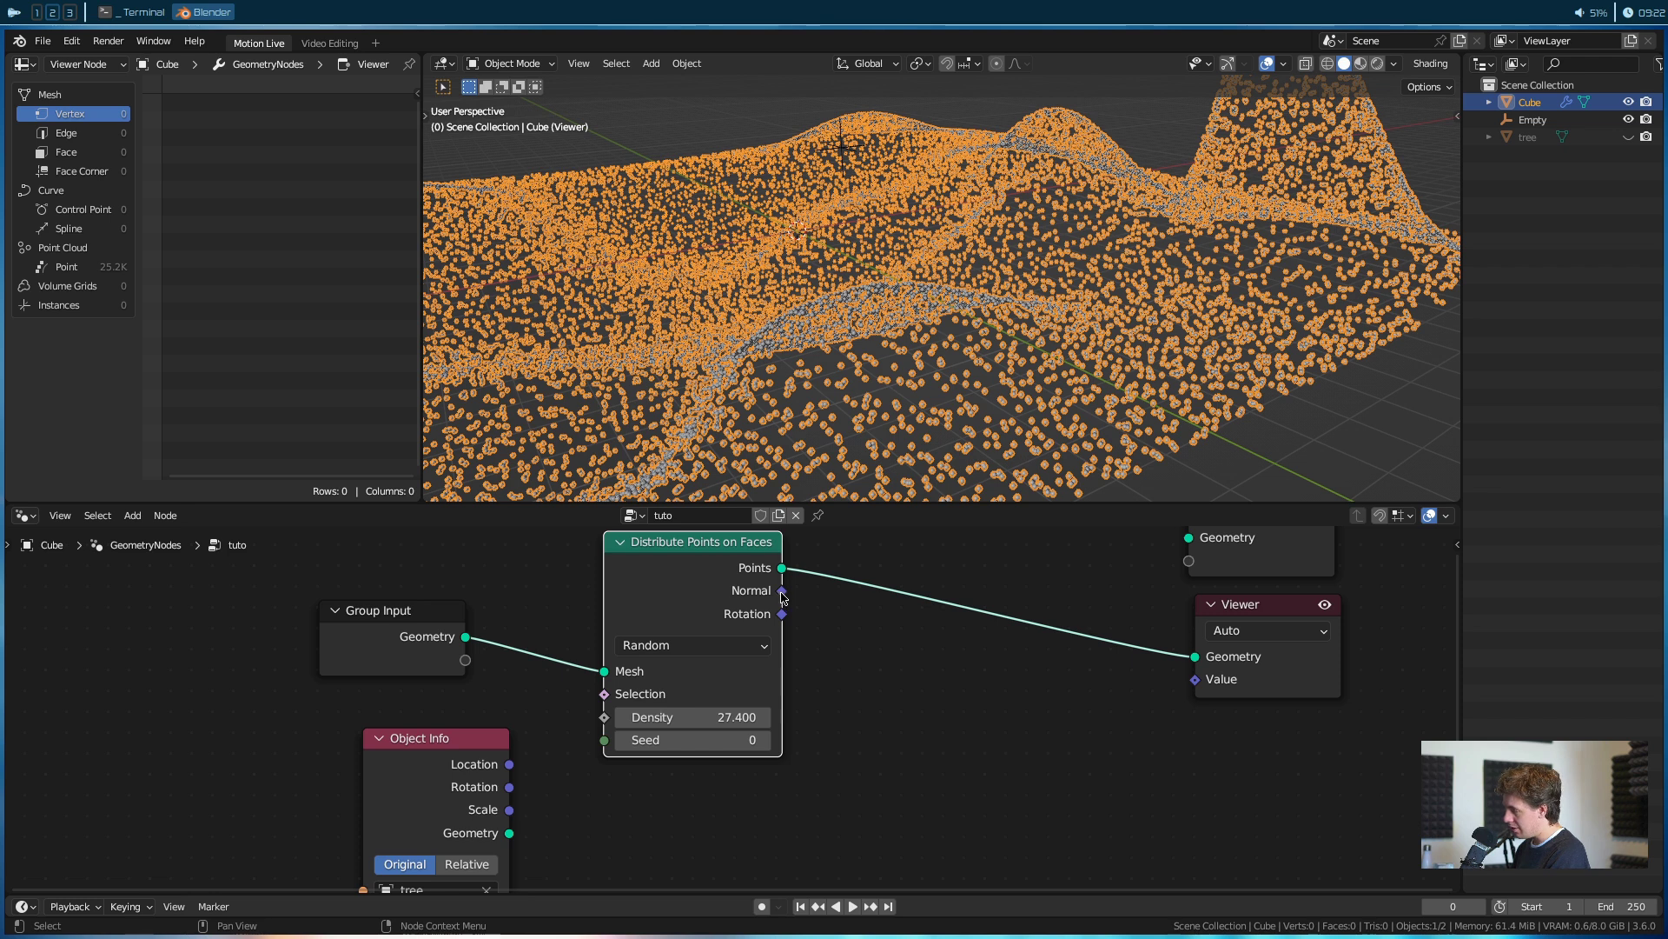
{"action": "middle_click_drag", "start_coordinate": [863, 396], "coordinate": [817, 401]}
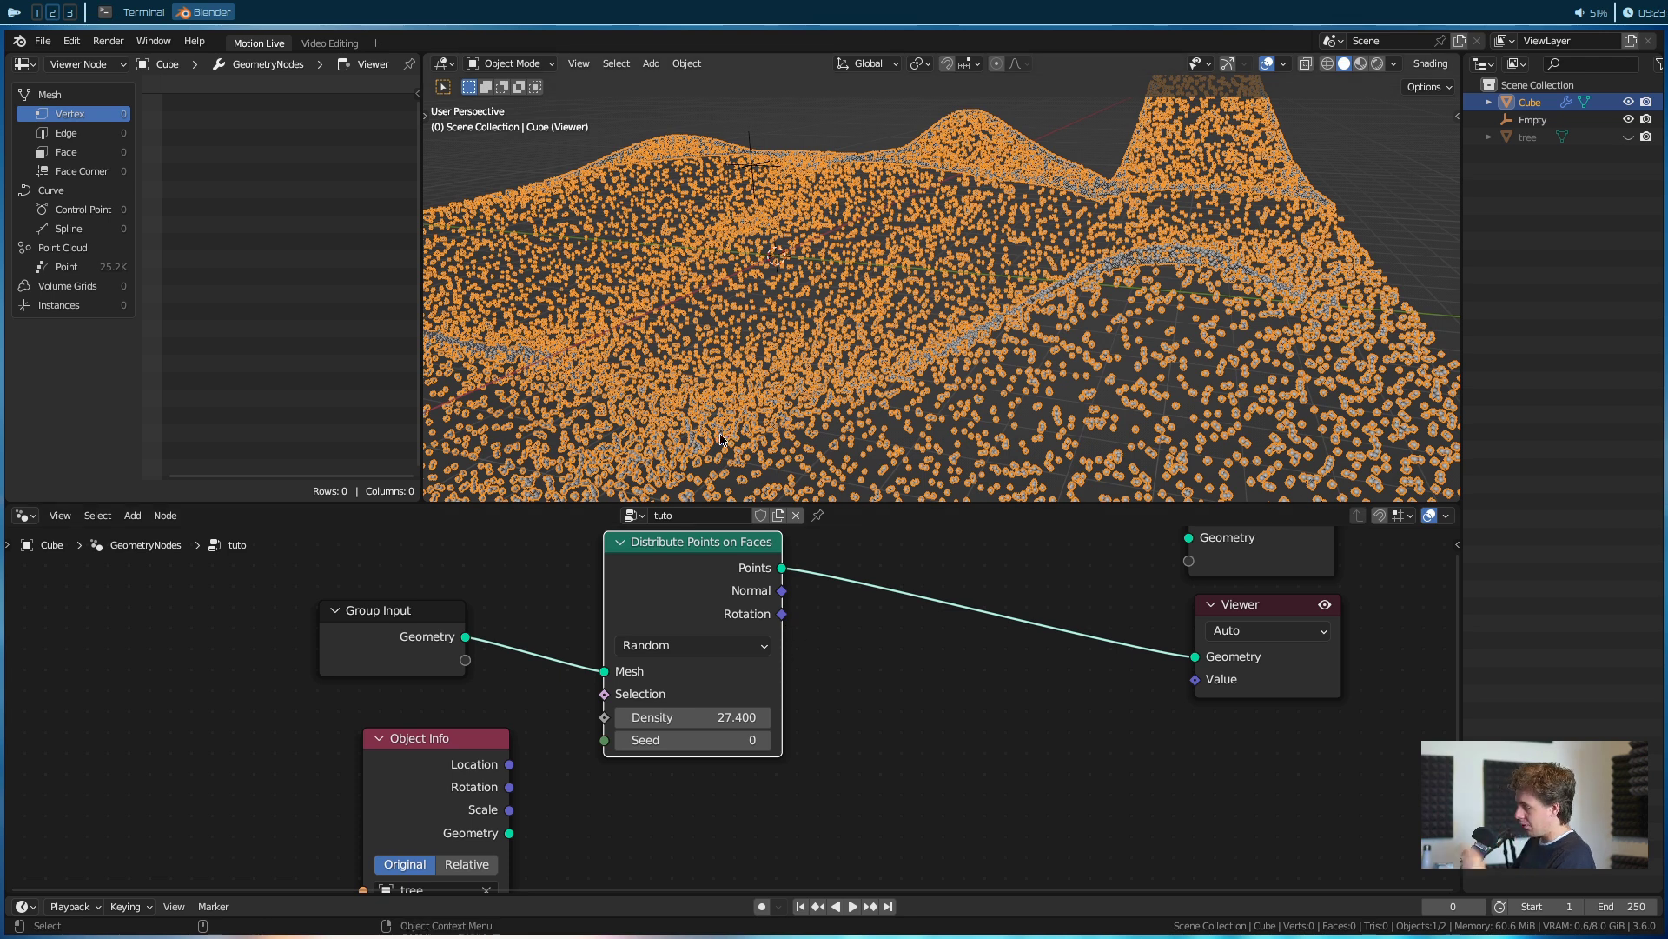
{"action": "middle_click_drag", "start_coordinate": [433, 682], "coordinate": [645, 718]}
{"action": "scroll", "coordinate": [644, 718], "scroll_direction": "up", "scroll_amount": 6}
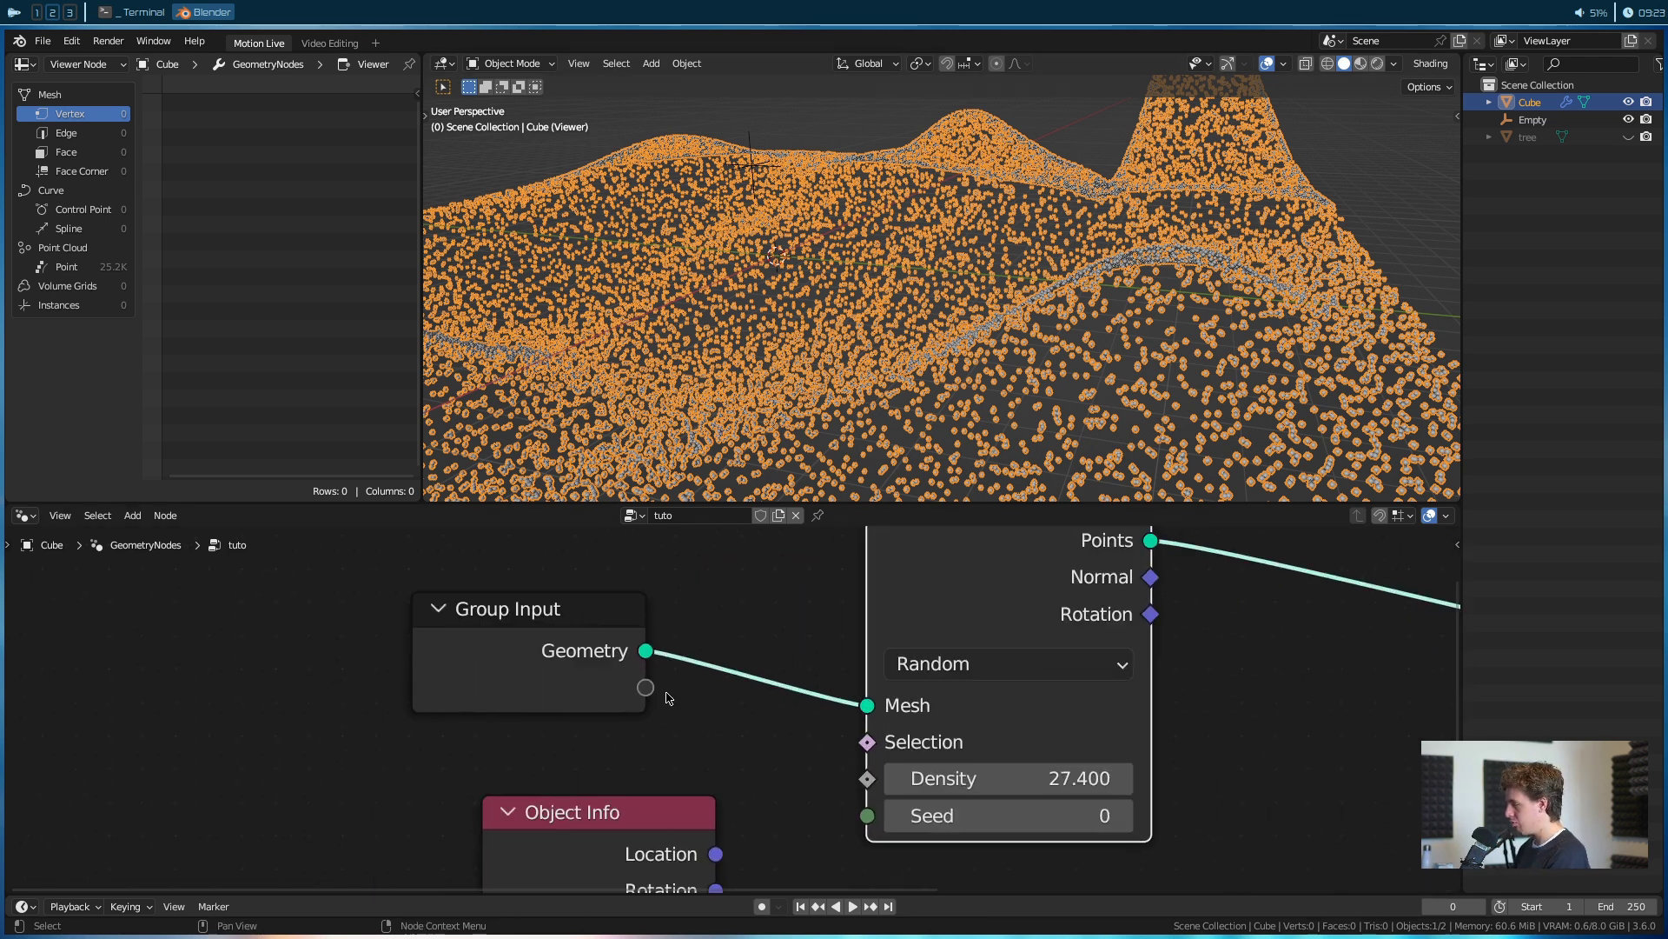
{"action": "middle_click_drag", "start_coordinate": [1082, 640], "coordinate": [956, 669]}
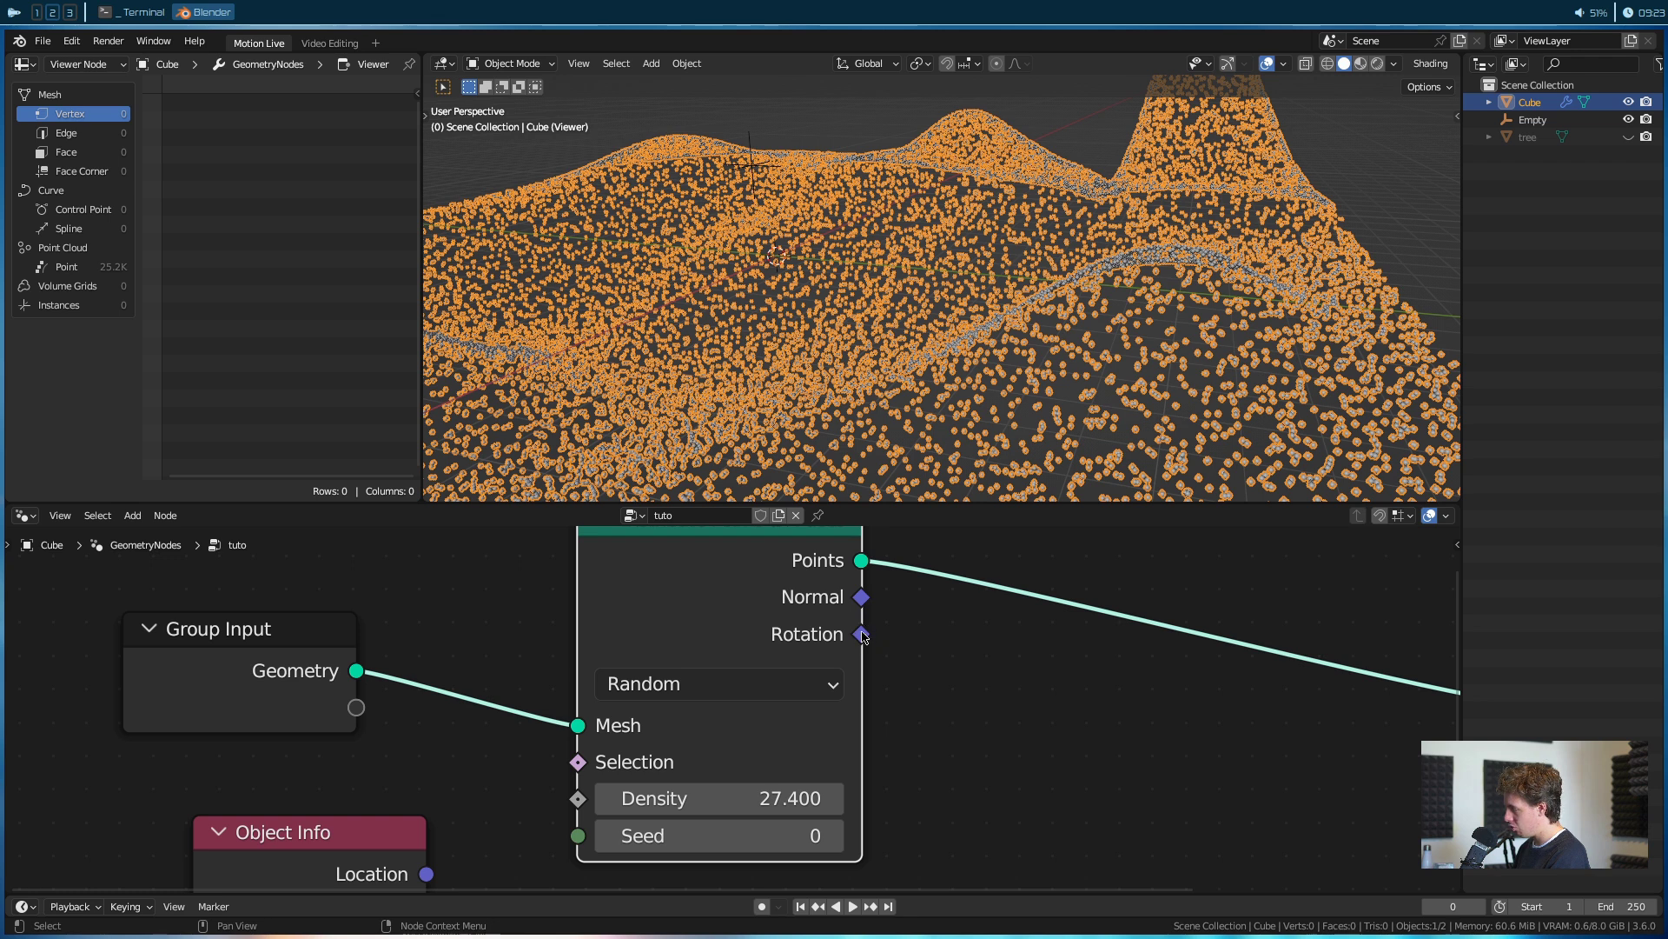
Step: Move the Object Info node slightly up and left, closer beneath Group Input
{"action": "middle_click_drag", "start_coordinate": [522, 828], "coordinate": [606, 676]}
{"action": "left_click_drag", "start_coordinate": [453, 701], "coordinate": [418, 674]}
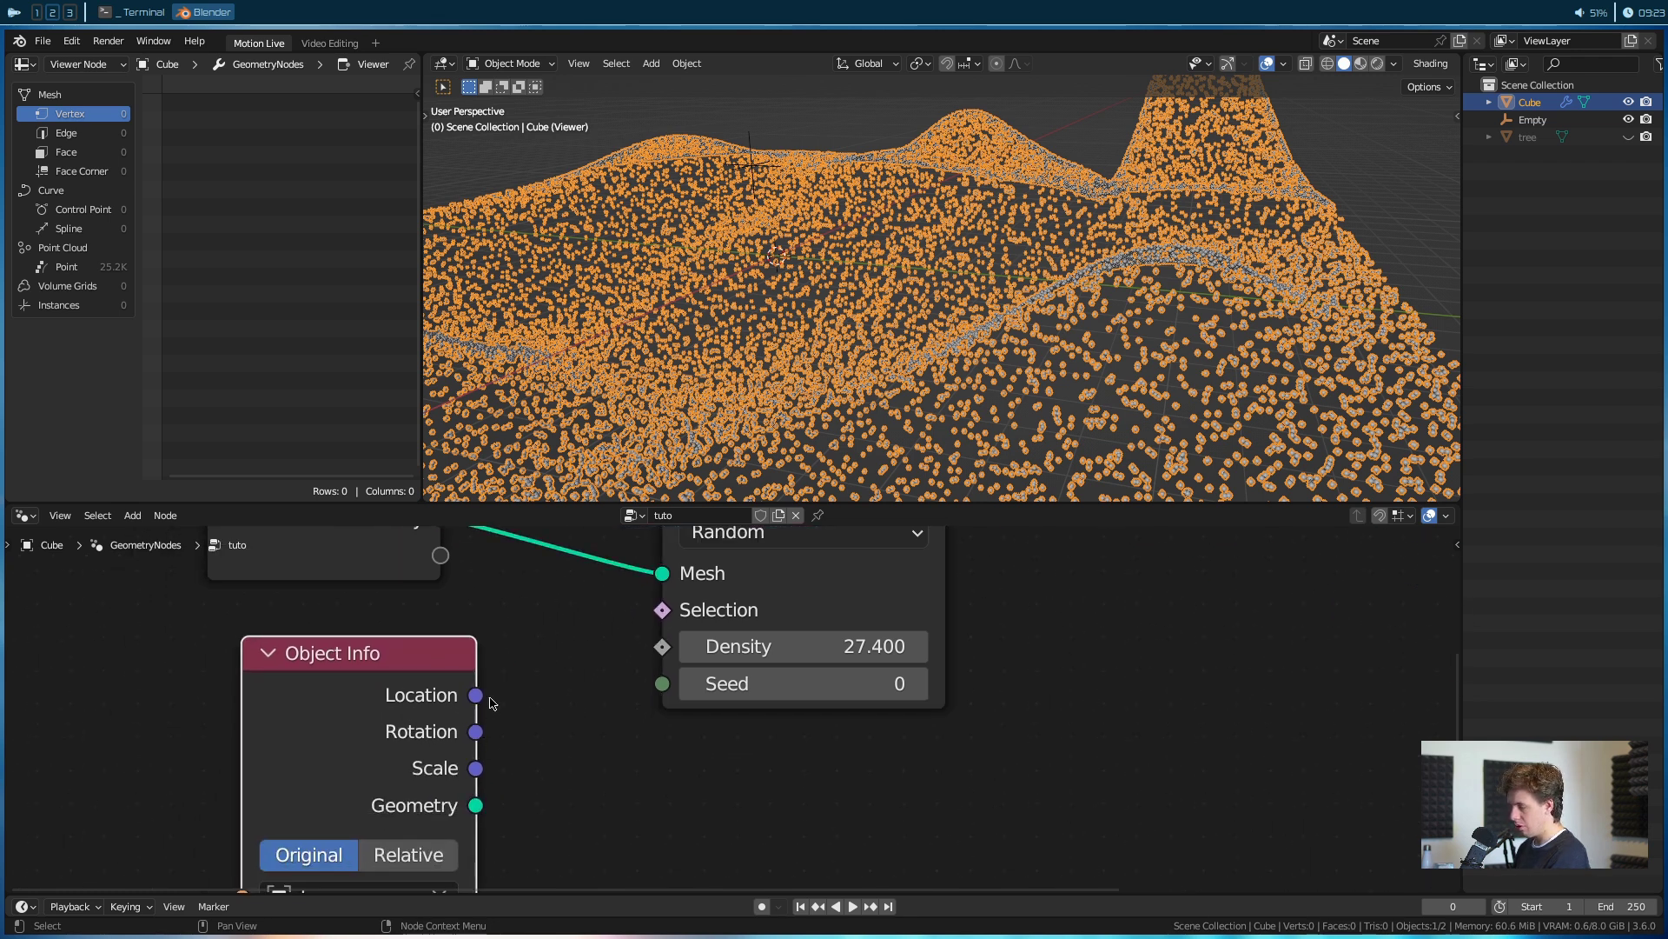
{"action": "middle_click_drag", "start_coordinate": [480, 726], "coordinate": [478, 808]}
Step: Examine the Distribute Points on Faces sockets, comparing its outputs with the Mesh, Selection, Density and Seed inputs
{"action": "middle_click_drag", "start_coordinate": [692, 610], "coordinate": [551, 627]}
{"action": "middle_click_drag", "start_coordinate": [859, 573], "coordinate": [849, 649]}
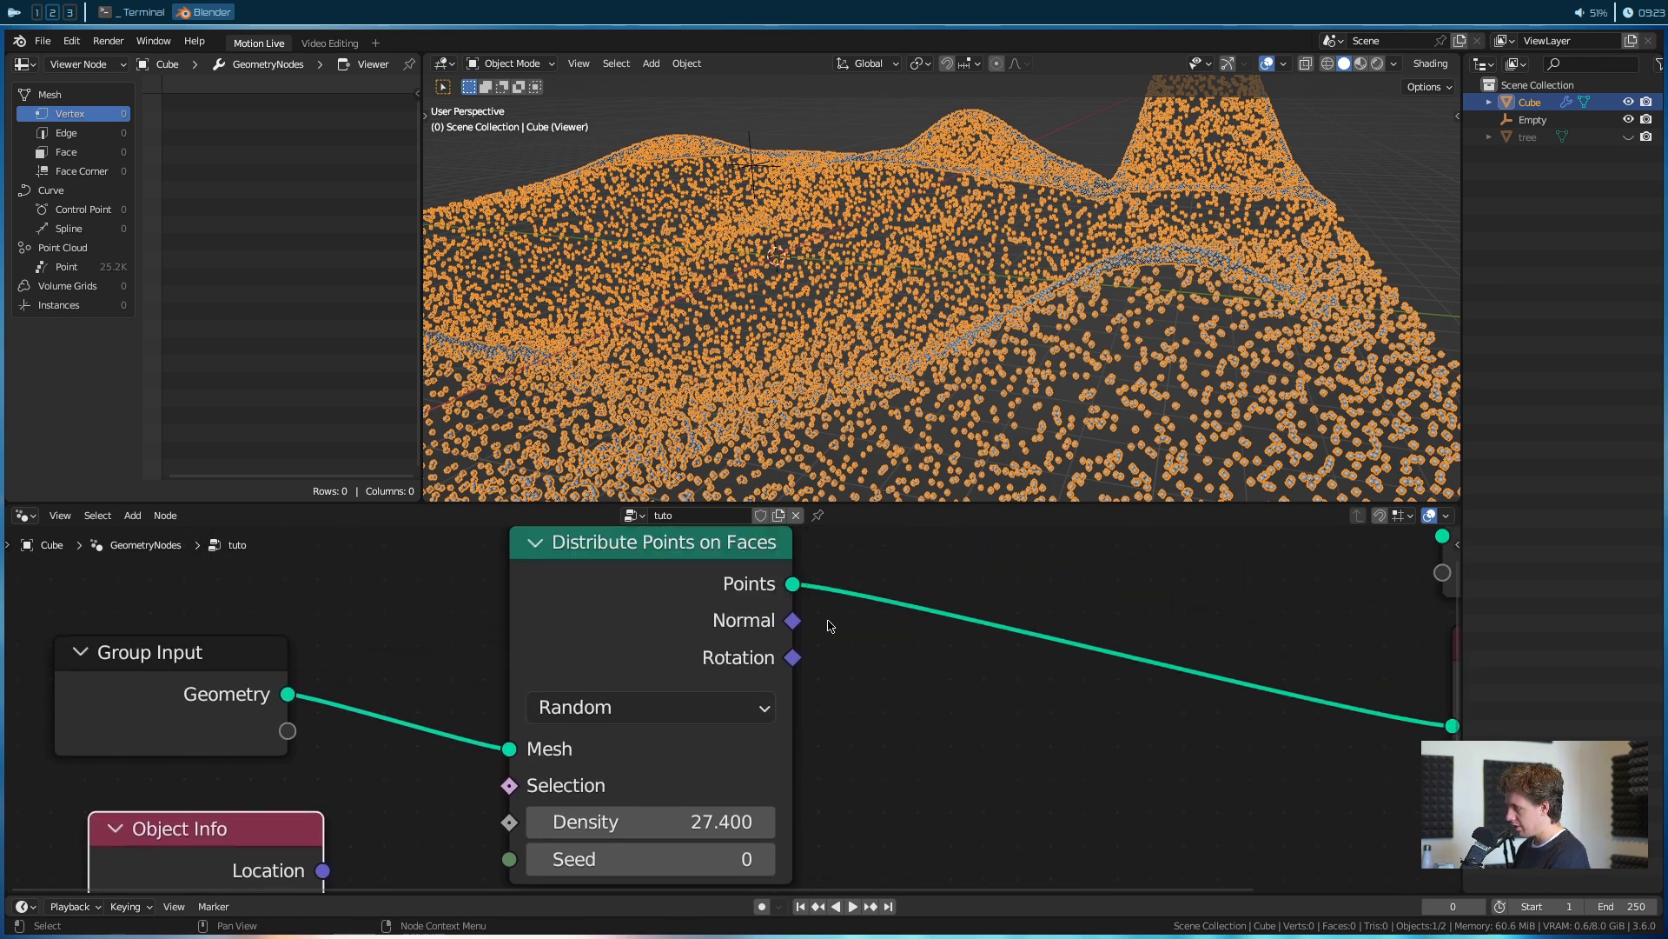
{"action": "middle_click_drag", "start_coordinate": [668, 633], "coordinate": [810, 531]}
{"action": "mouse_move", "coordinate": [561, 770]}
{"action": "middle_mouse_down"}
{"action": "mouse_move", "coordinate": [589, 636]}
{"action": "mouse_move", "coordinate": [586, 782]}
{"action": "middle_mouse_up"}
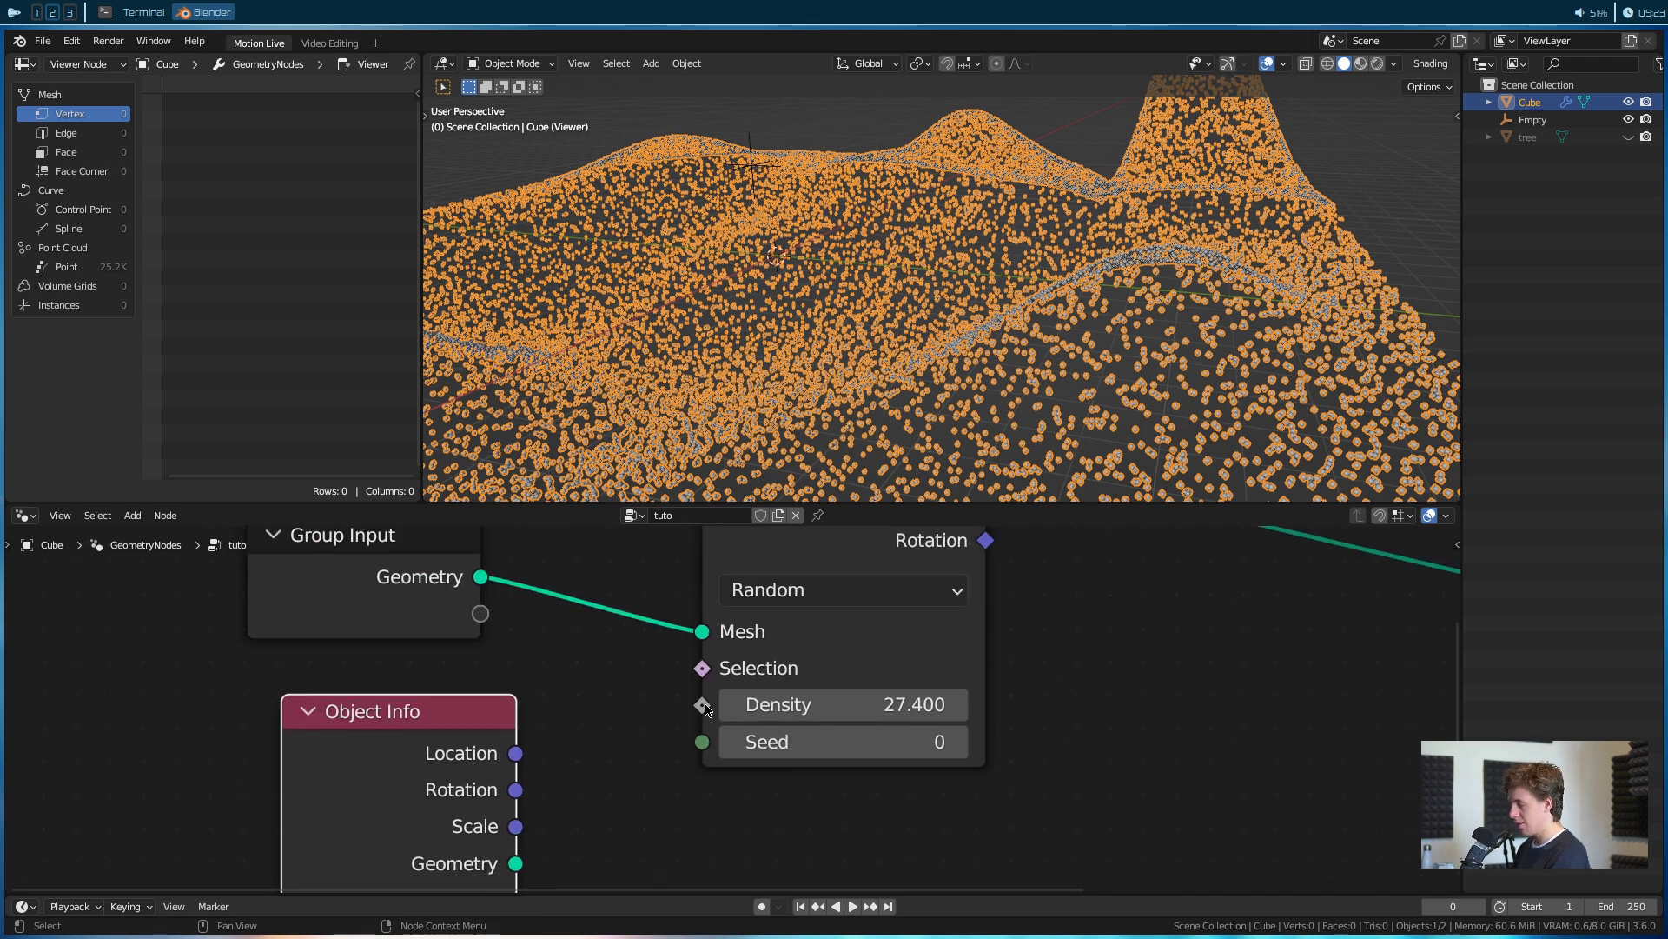
{"action": "mouse_move", "coordinate": [705, 708]}
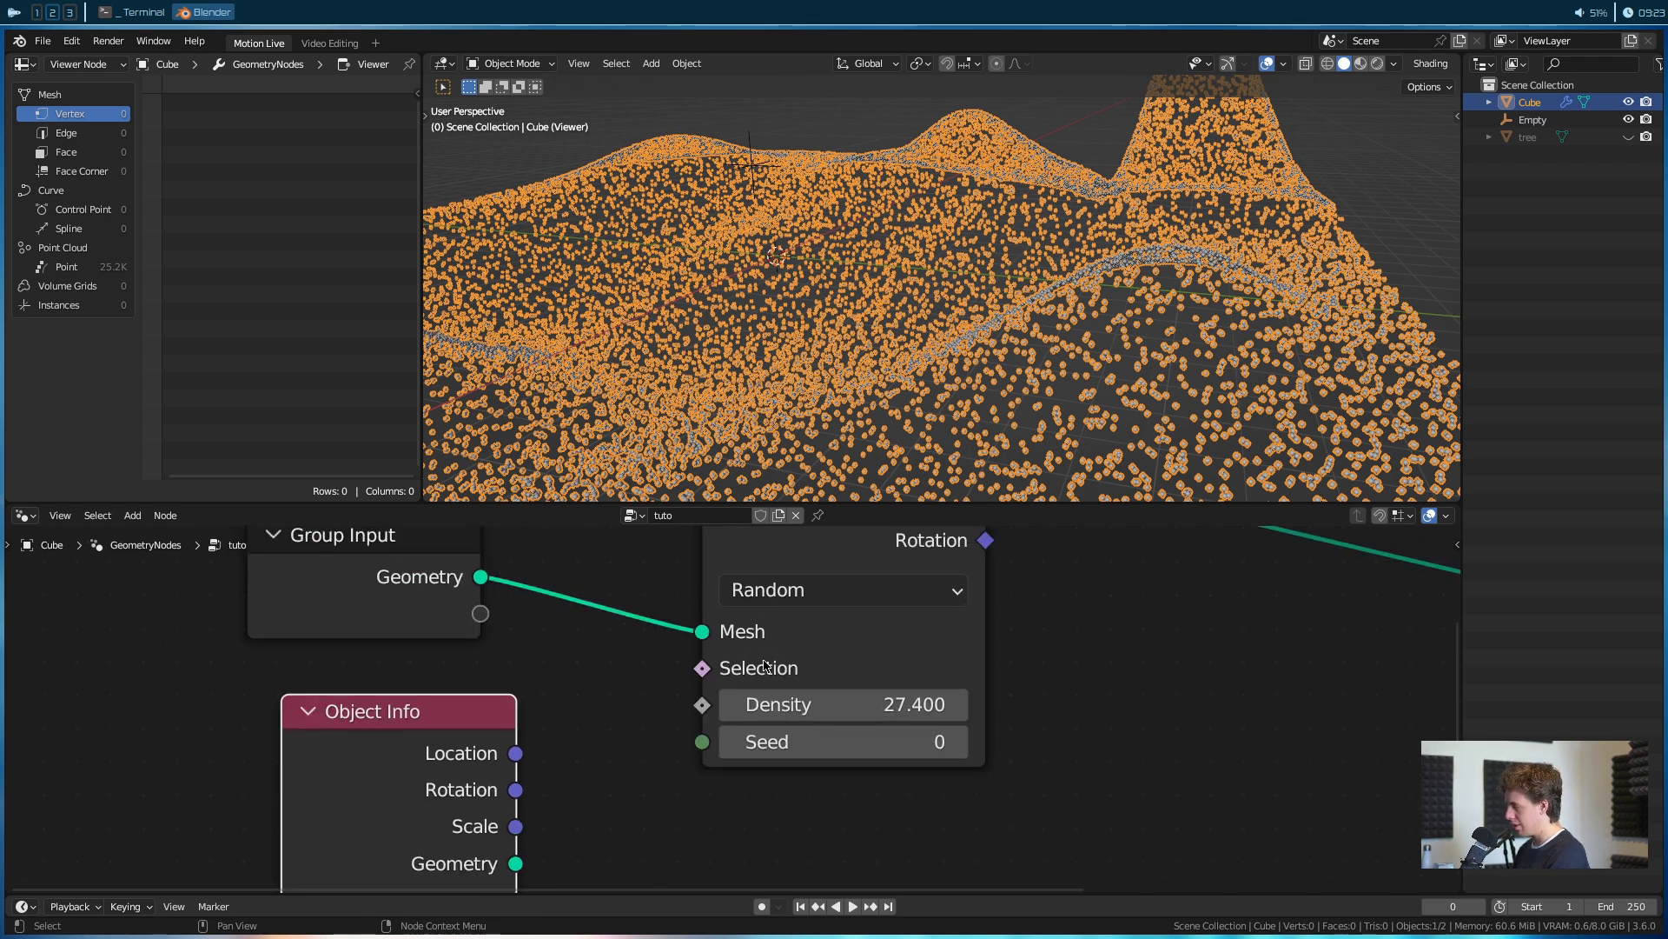
{"action": "middle_click_drag", "start_coordinate": [1032, 697], "coordinate": [1010, 720]}
{"action": "middle_click_drag", "start_coordinate": [1012, 634], "coordinate": [822, 731]}
{"action": "left_click_drag", "start_coordinate": [789, 610], "coordinate": [791, 614]}
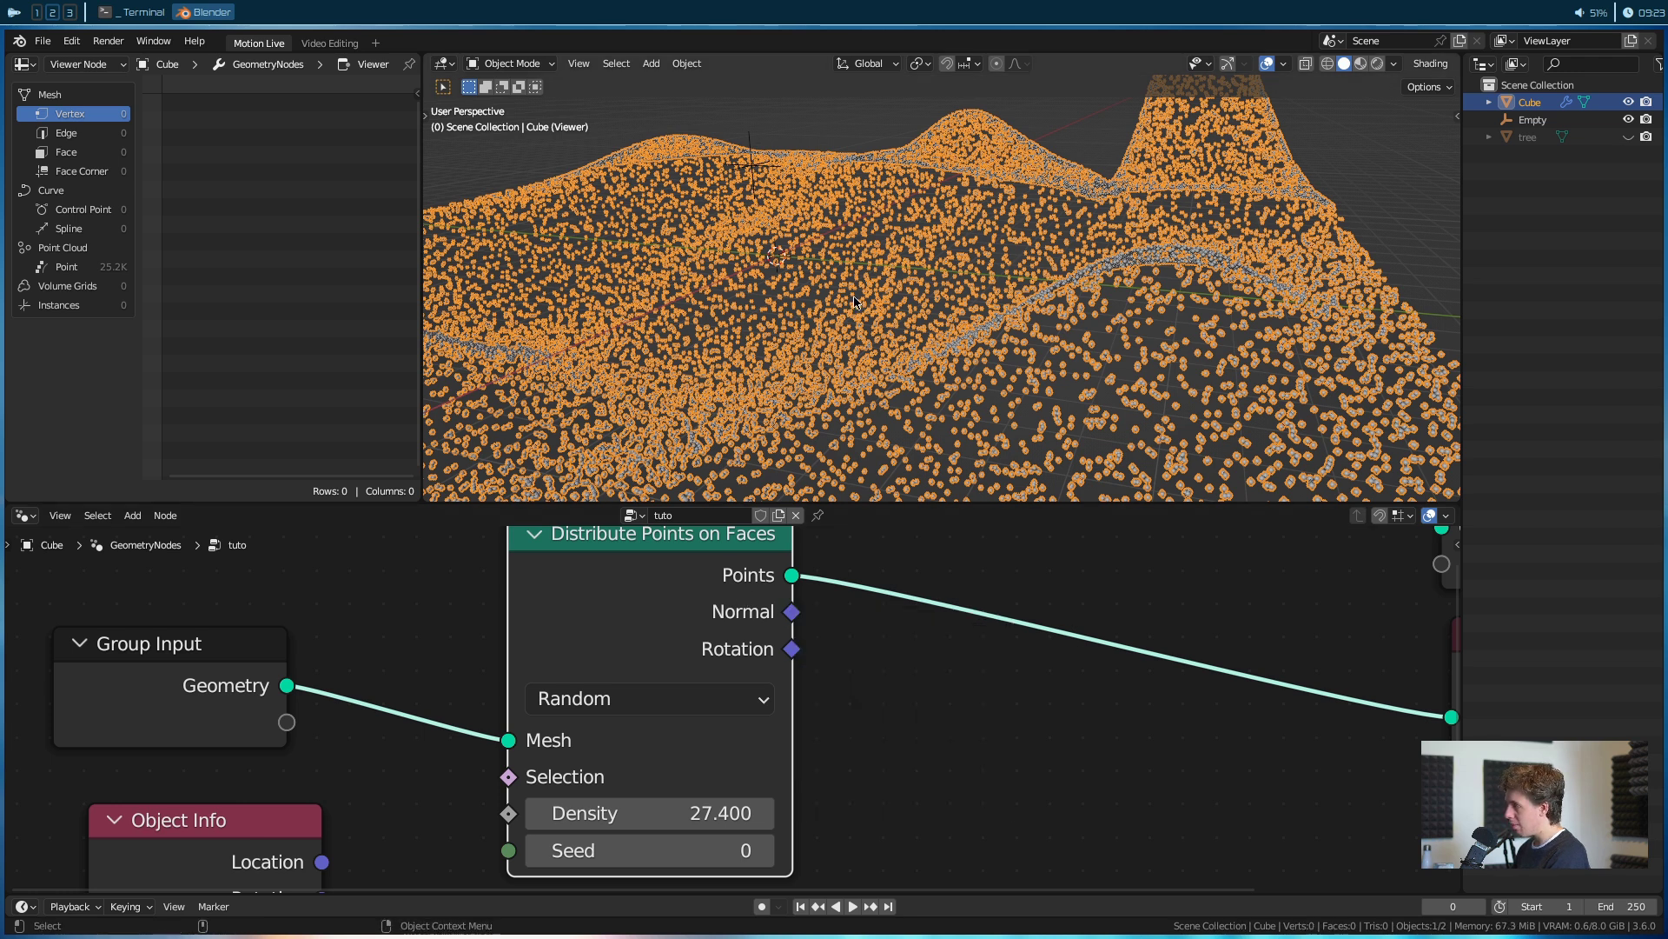
Step: Shift the Object Info node a little further left, away from Distribute Points on Faces
{"action": "scroll", "coordinate": [864, 708], "scroll_direction": "down", "scroll_amount": 2}
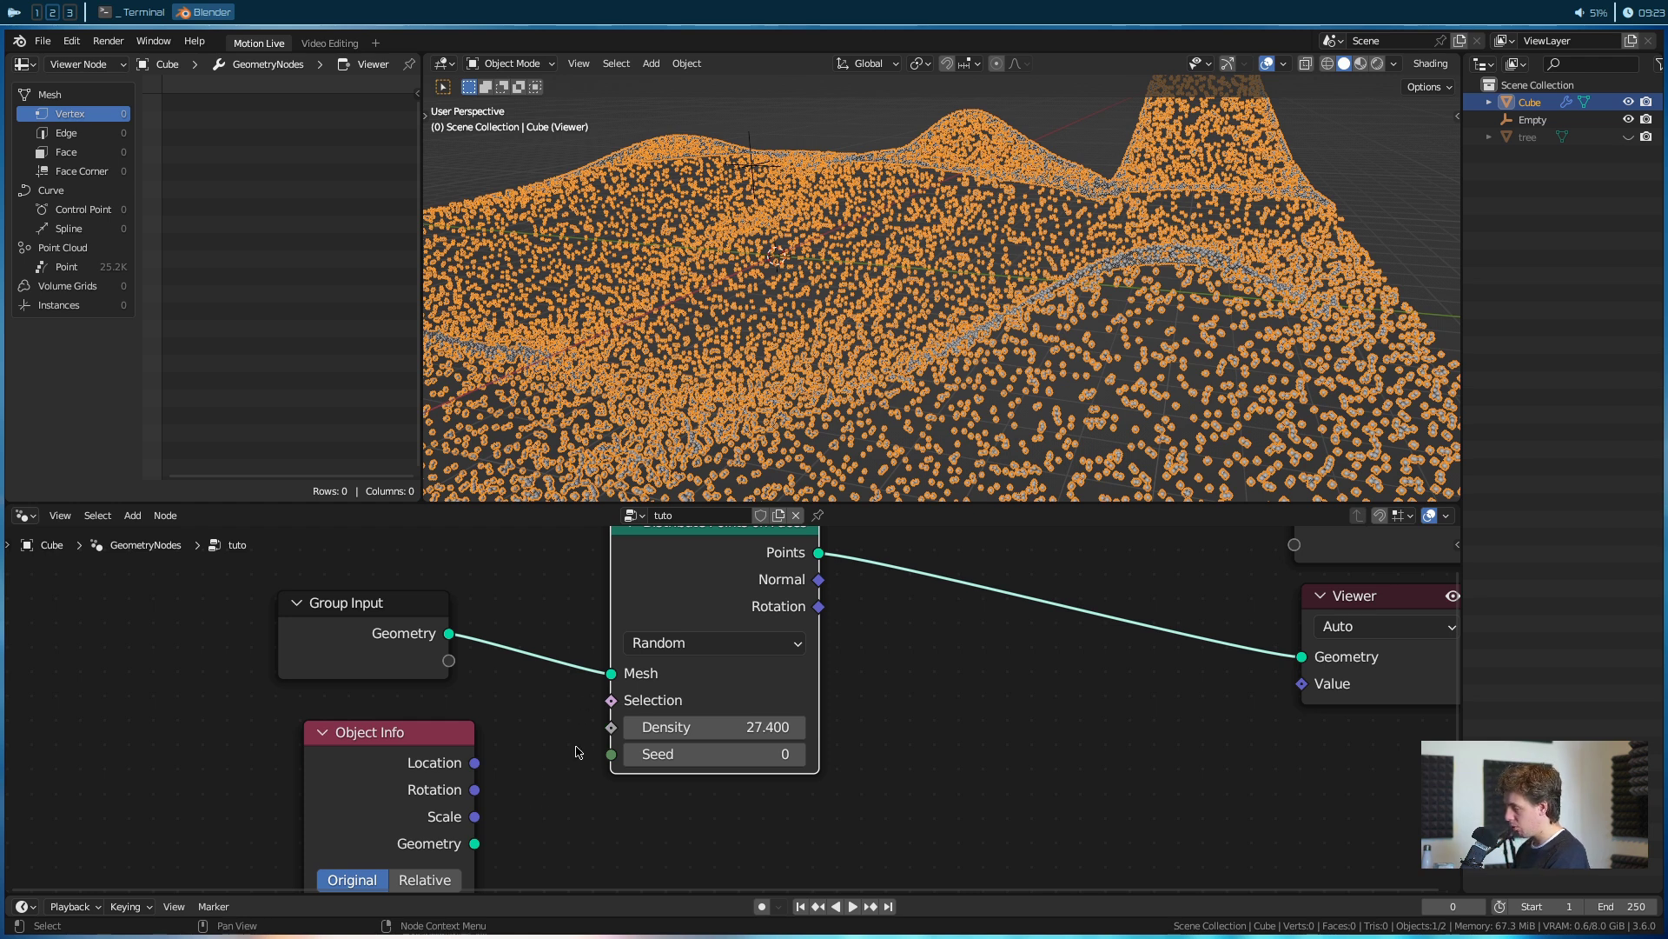
{"action": "middle_click_drag", "start_coordinate": [598, 758], "coordinate": [642, 756]}
{"action": "left_click_drag", "start_coordinate": [484, 740], "coordinate": [435, 727]}
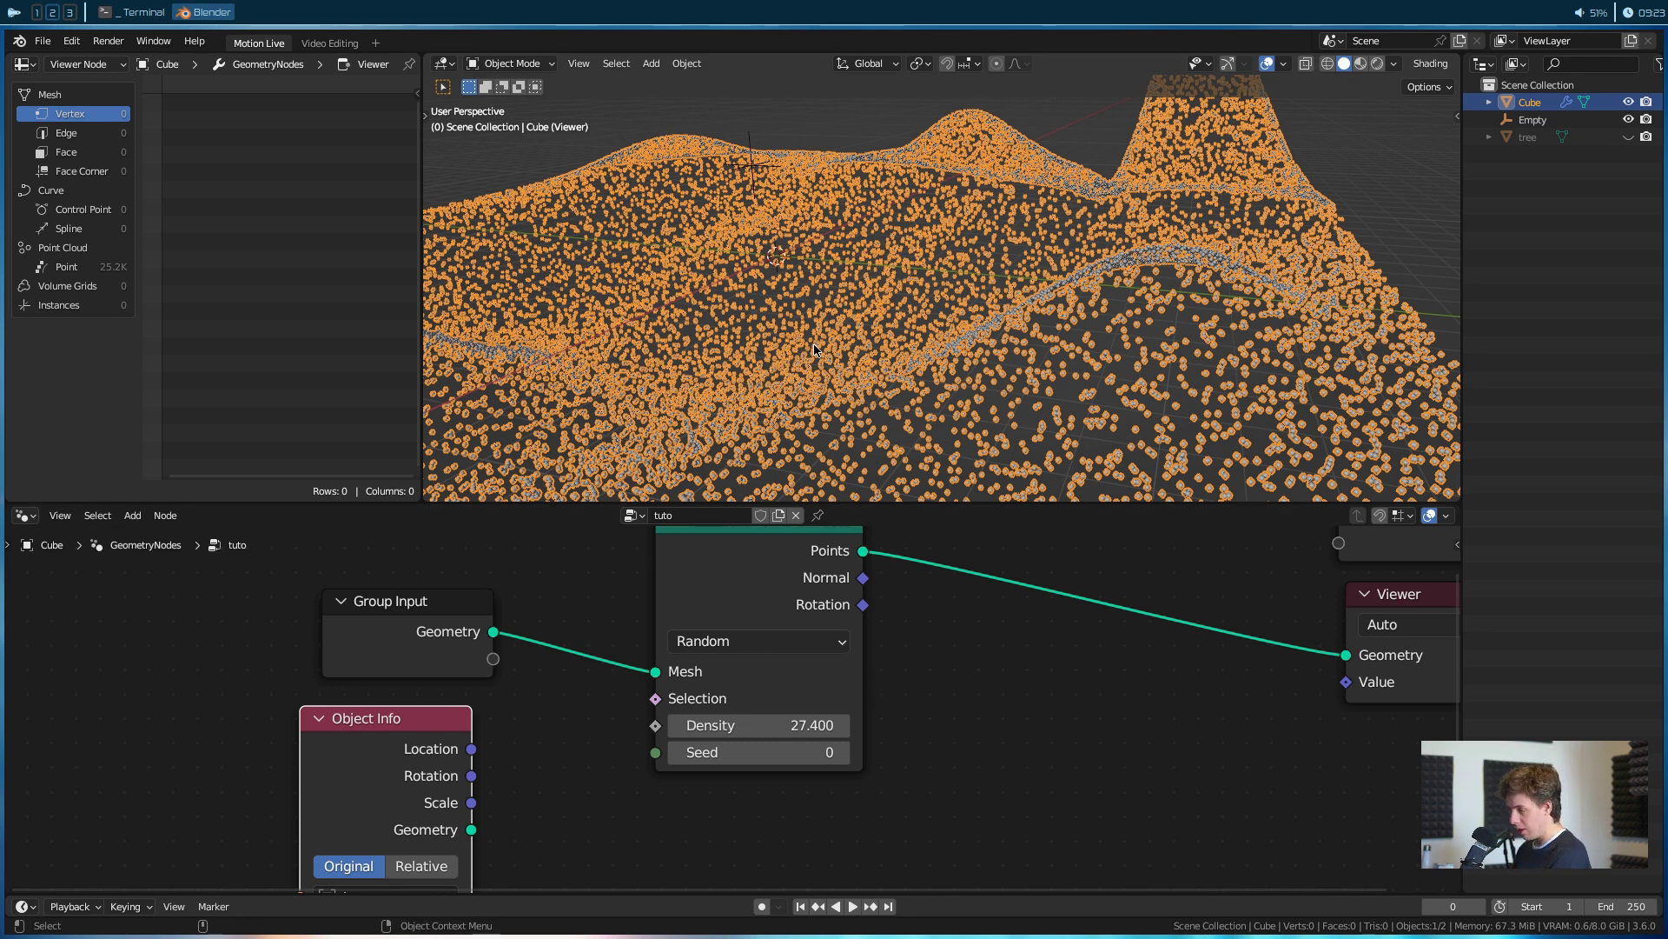
{"action": "middle_click_drag", "start_coordinate": [857, 593], "coordinate": [852, 632]}
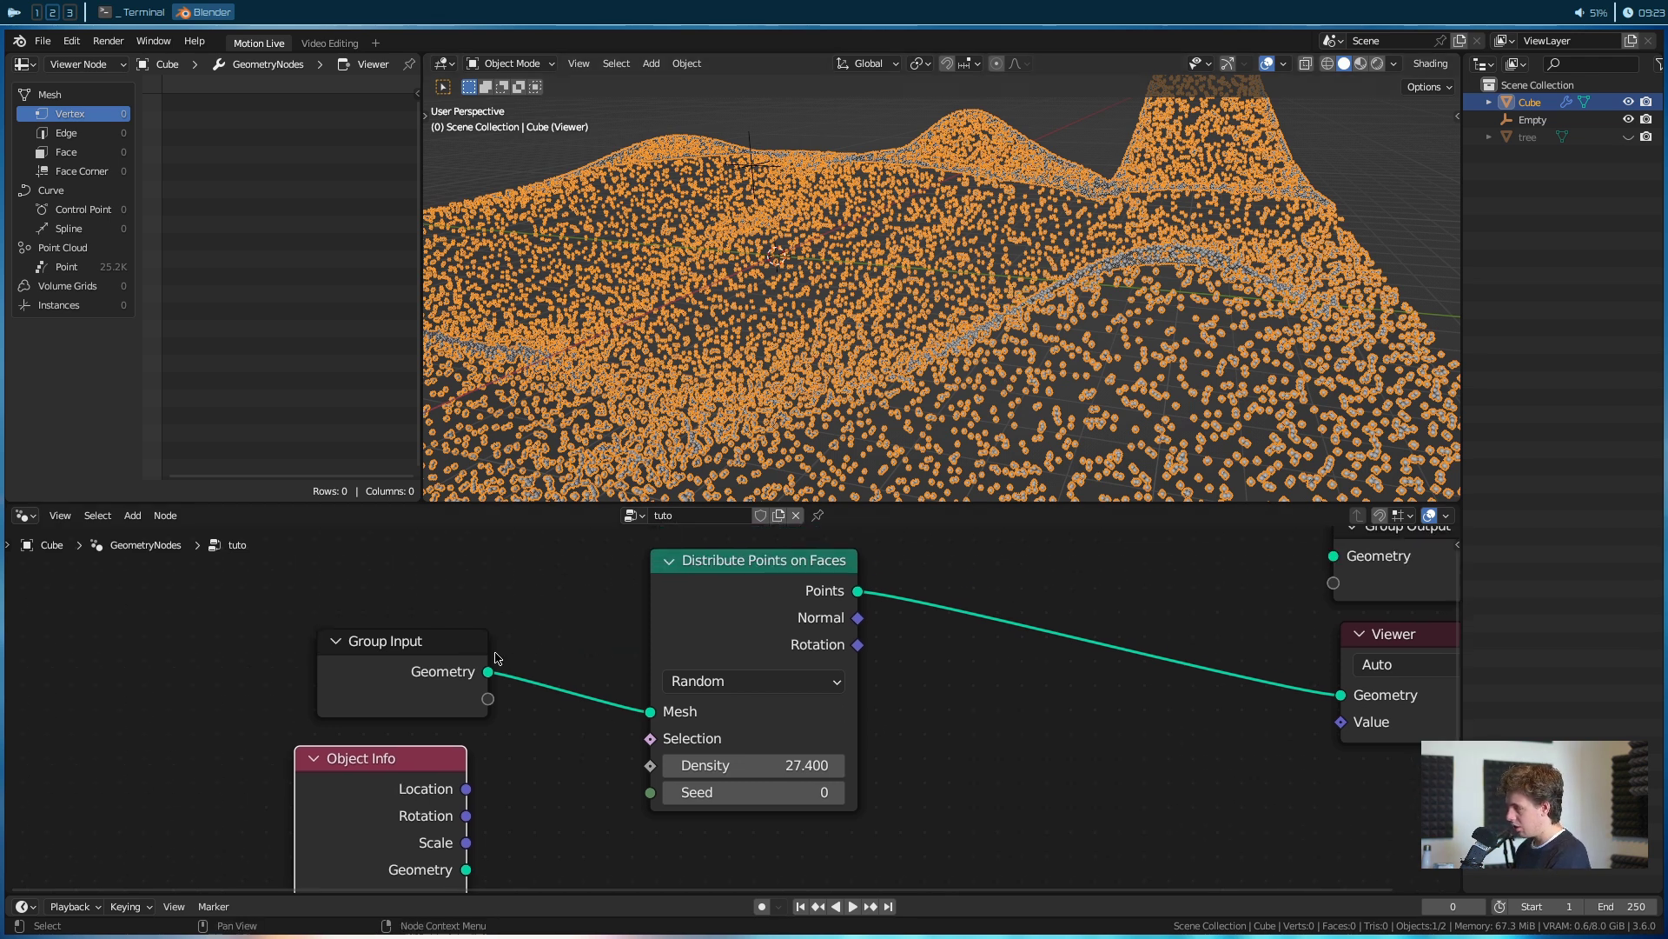
Step: Alternate the Viewer between the Group Input mesh and the Distribute Points on Faces output to compare them
{"action": "left_click", "coordinate": [470, 668], "text": "ctrl+shift"}
{"action": "key", "text": "Tab"}
{"action": "key", "text": "Tab"}
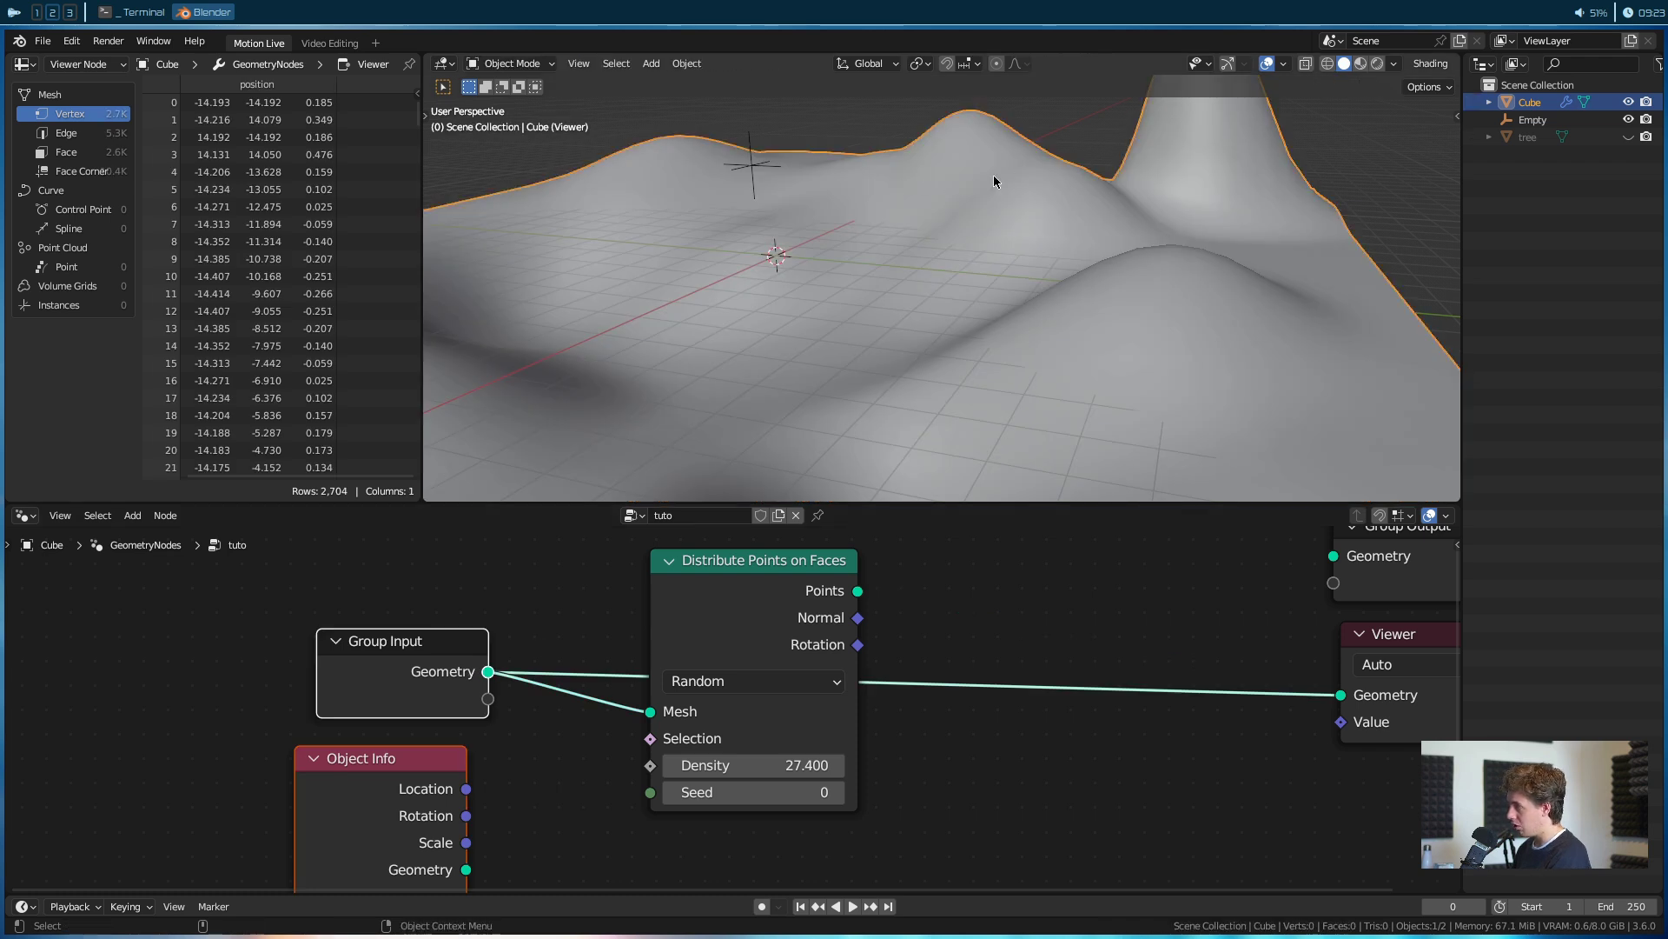
{"action": "left_click", "coordinate": [776, 575], "text": "ctrl+shift"}
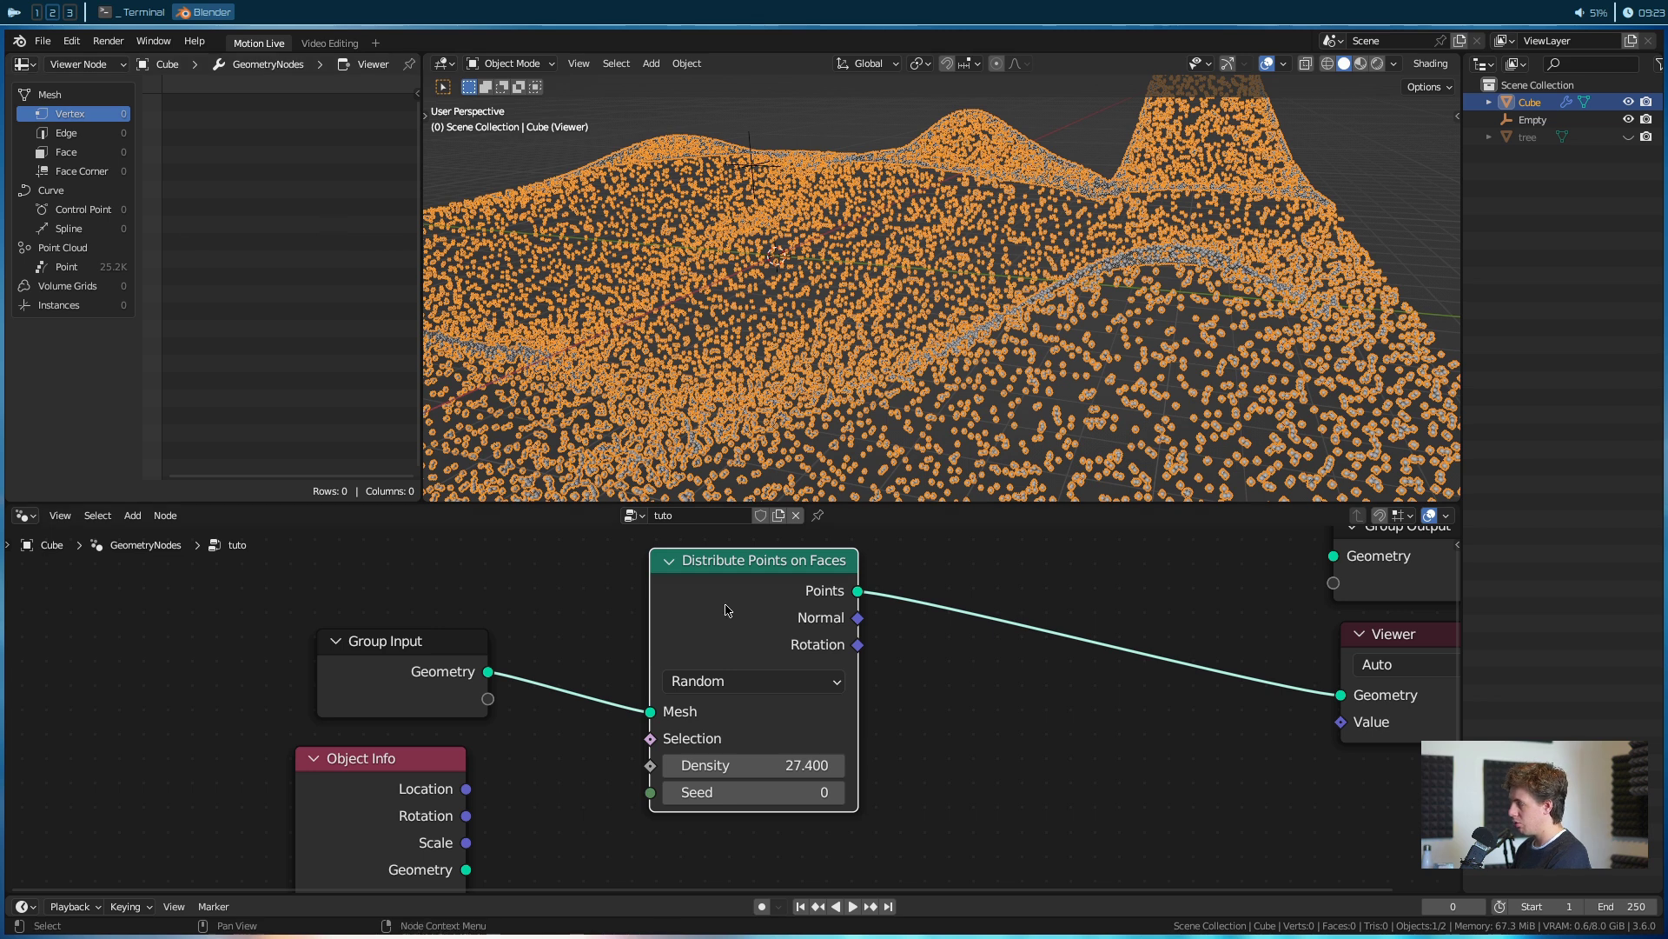
{"action": "left_click", "coordinate": [434, 691], "text": "ctrl+shift"}
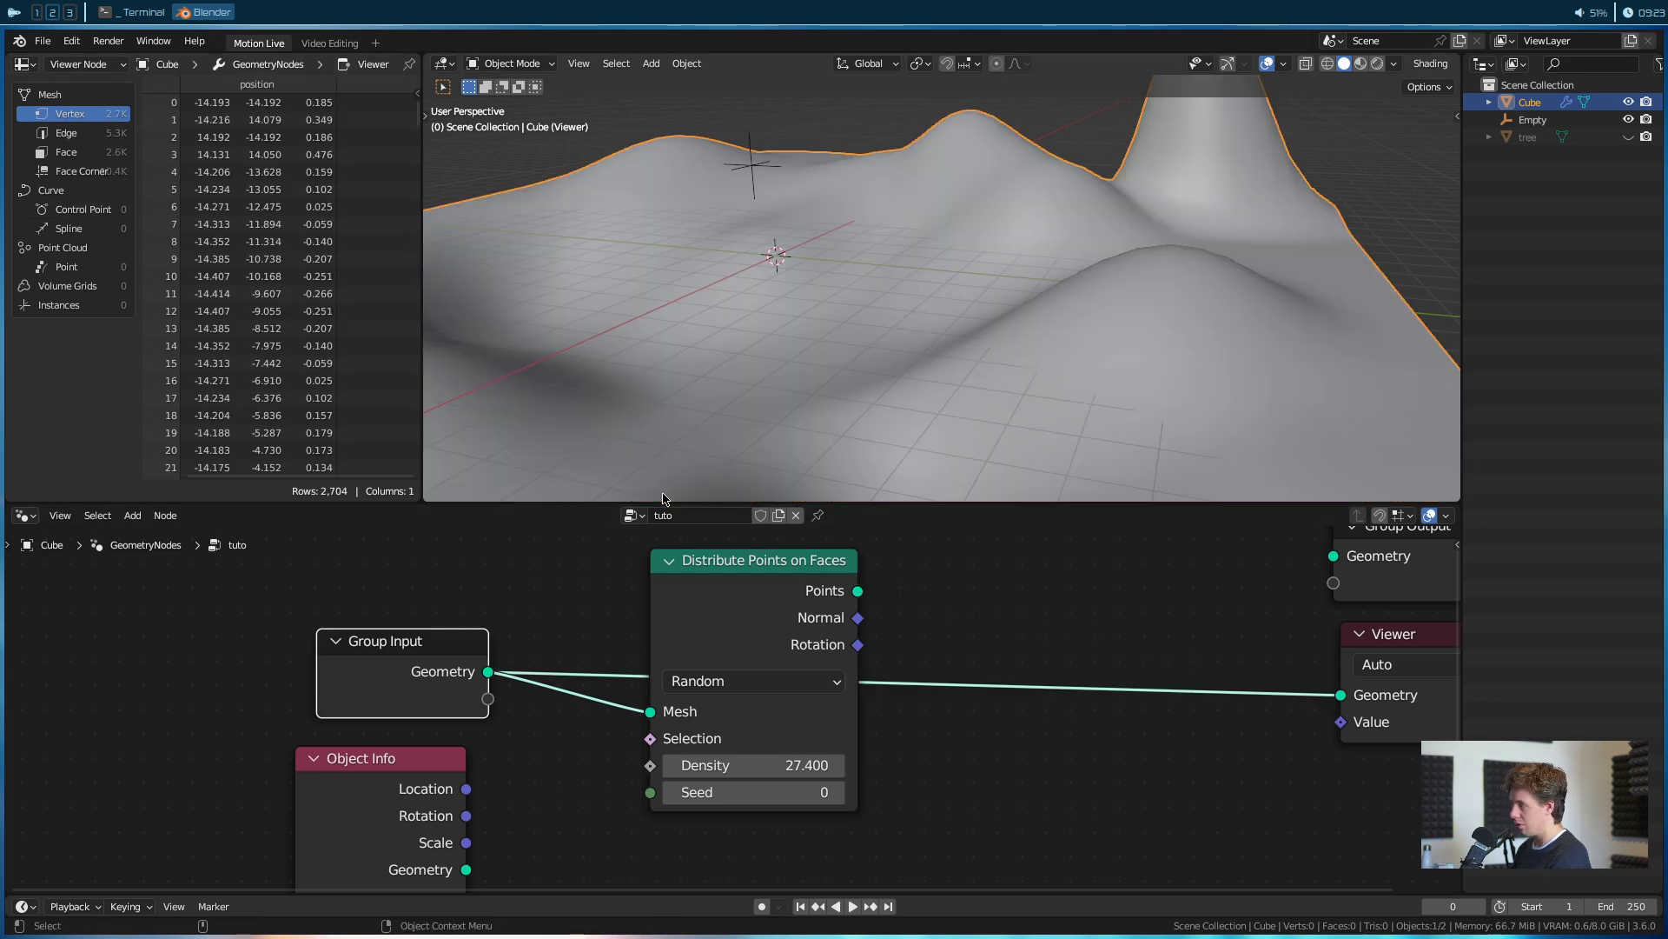
{"action": "left_click", "coordinate": [758, 610], "text": "ctrl+shift"}
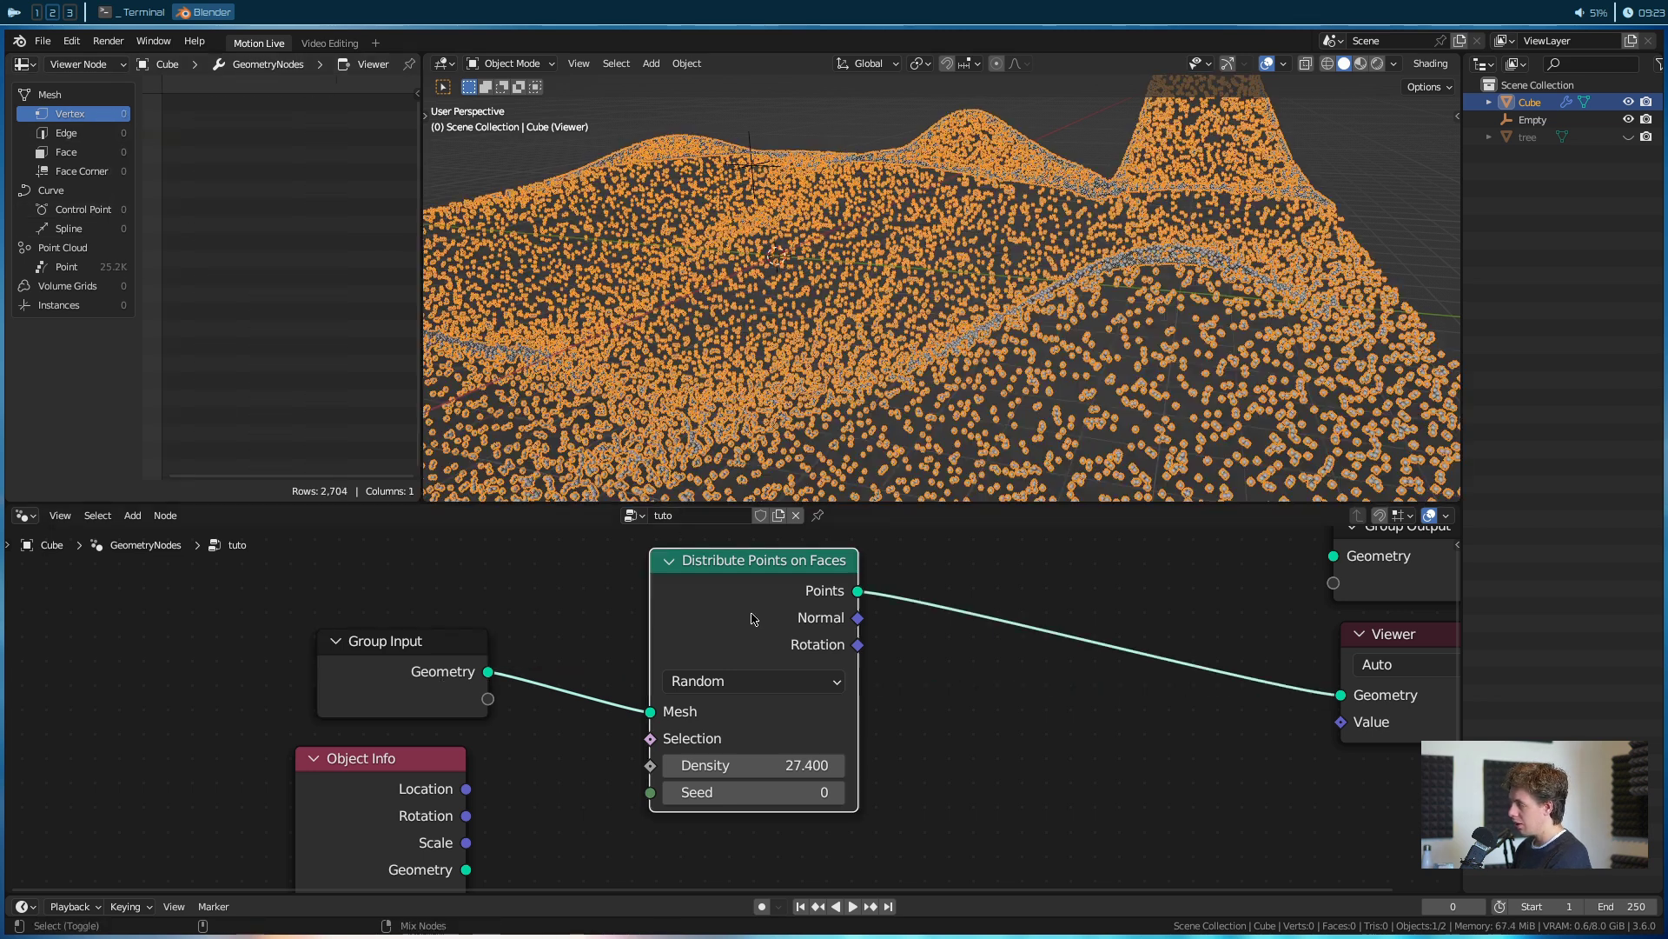
Step: Show the Point Cloud's point data in the spreadsheet and widen the spreadsheet area to fit all columns
{"action": "left_click", "coordinate": [67, 266]}
{"action": "left_click_drag", "start_coordinate": [426, 281], "coordinate": [647, 281]}
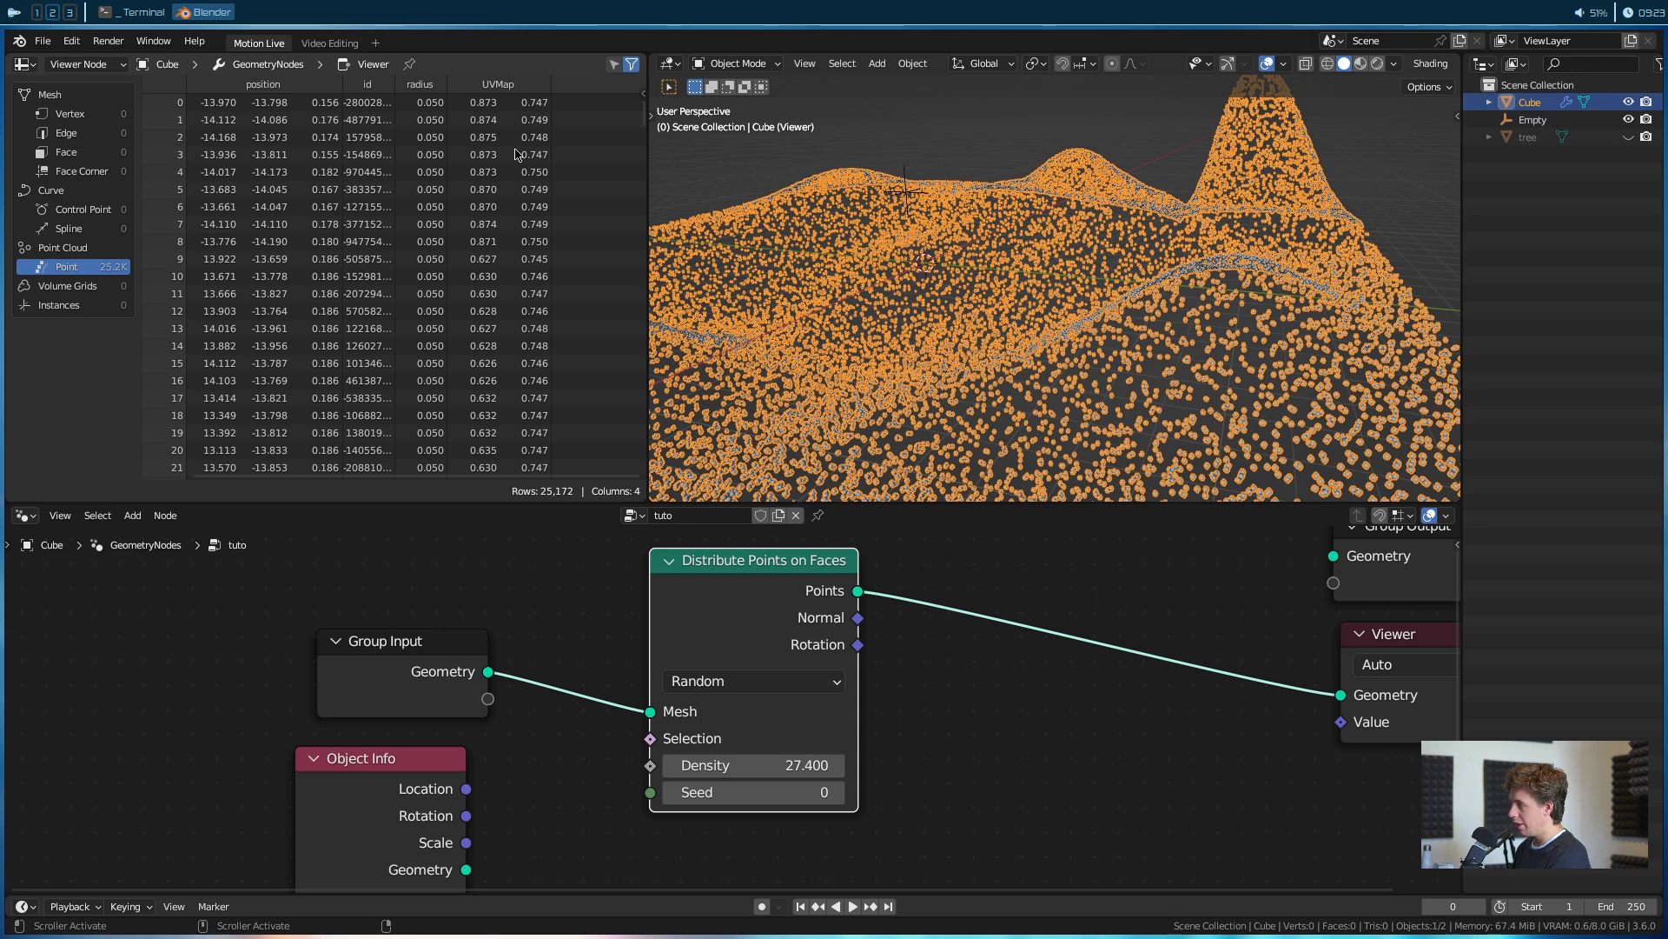
Step: Compare the spreadsheet's mesh vertex data for Group Input and for Distribute Points on Faces
{"action": "left_click", "coordinate": [69, 114]}
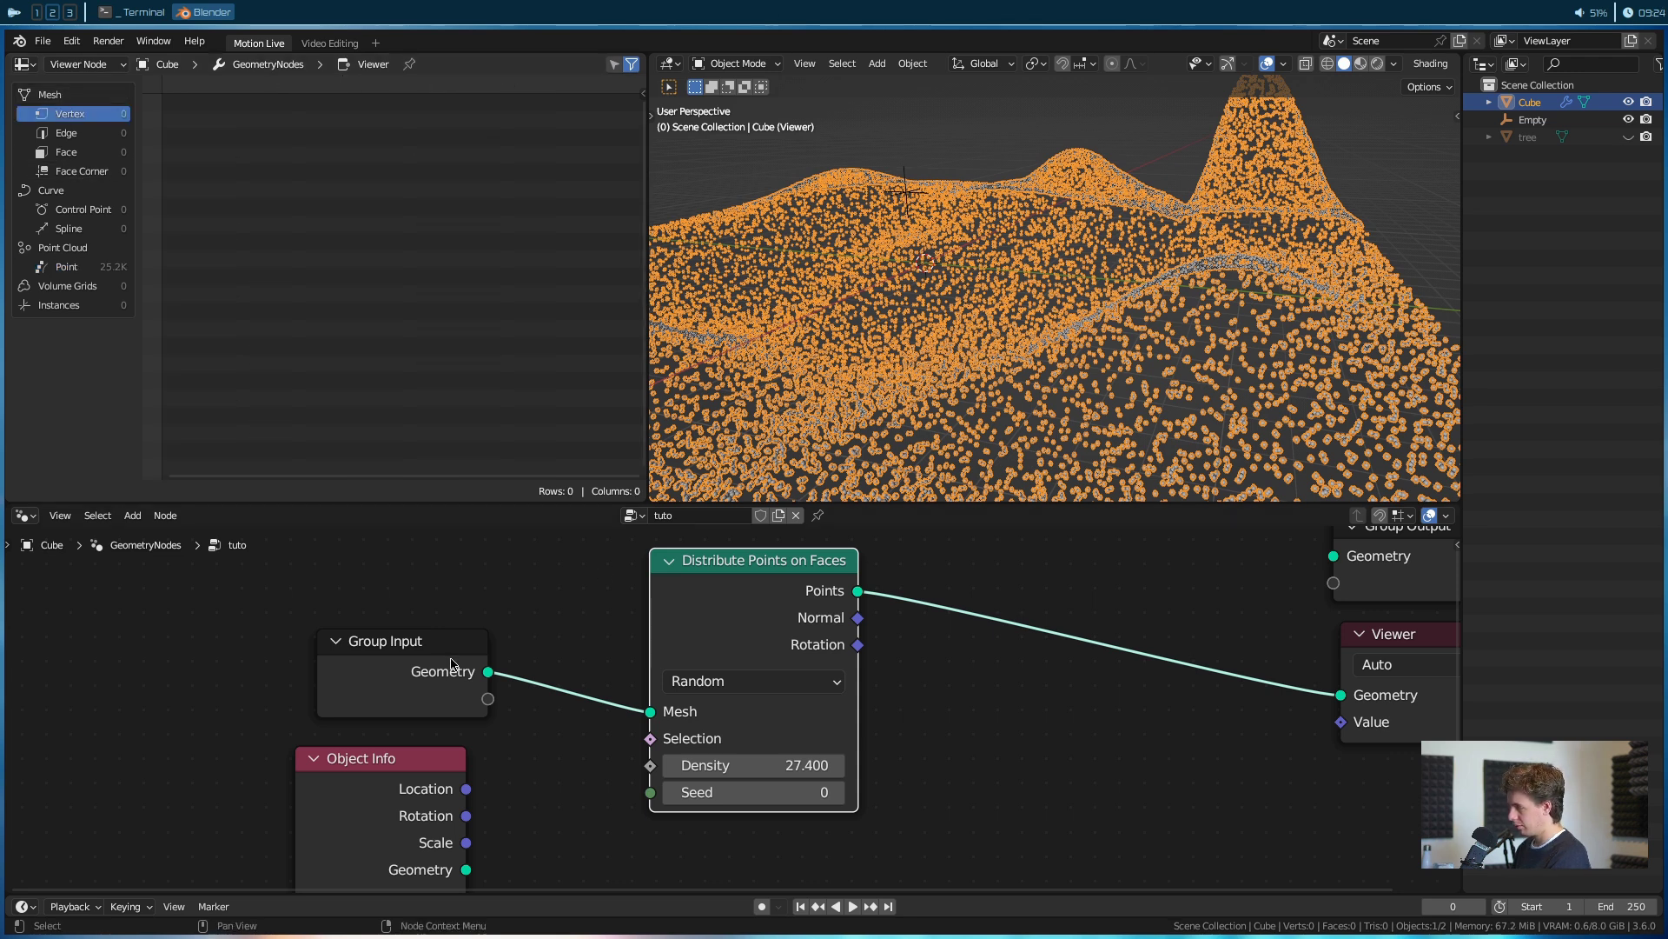
{"action": "left_click", "coordinate": [450, 667], "text": "ctrl+shift"}
{"action": "left_click", "coordinate": [776, 598], "text": "ctrl+shift"}
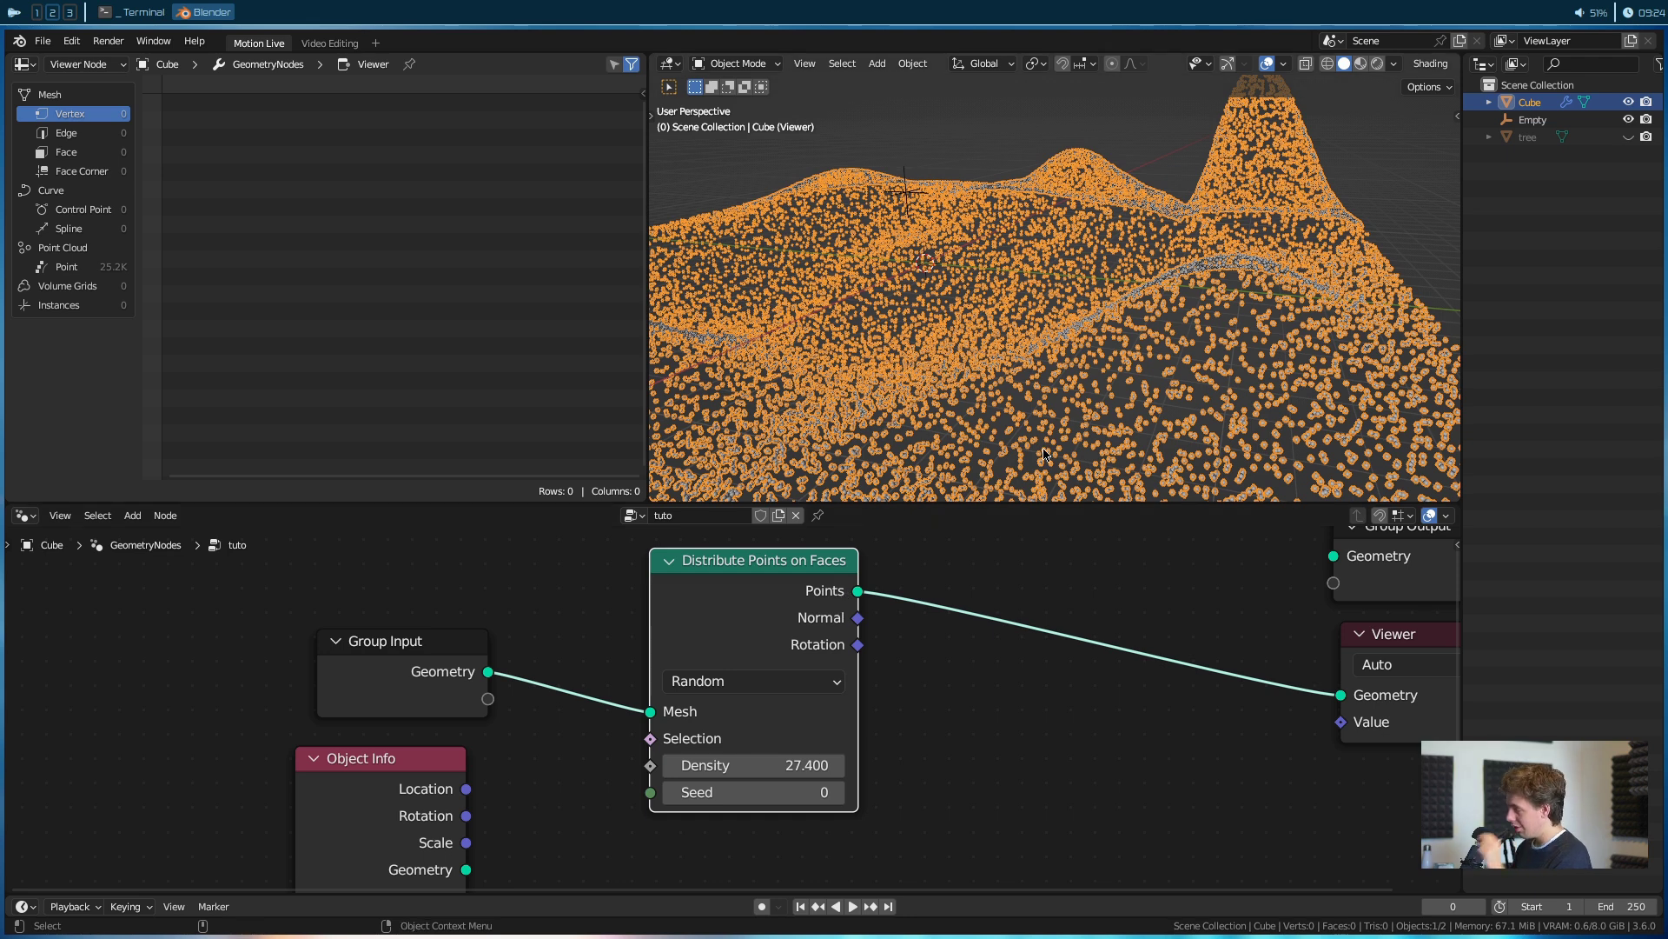
Step: Inspect the value of the Selection input on Distribute Points on Faces
{"action": "middle_click_drag", "start_coordinate": [667, 755], "coordinate": [662, 637]}
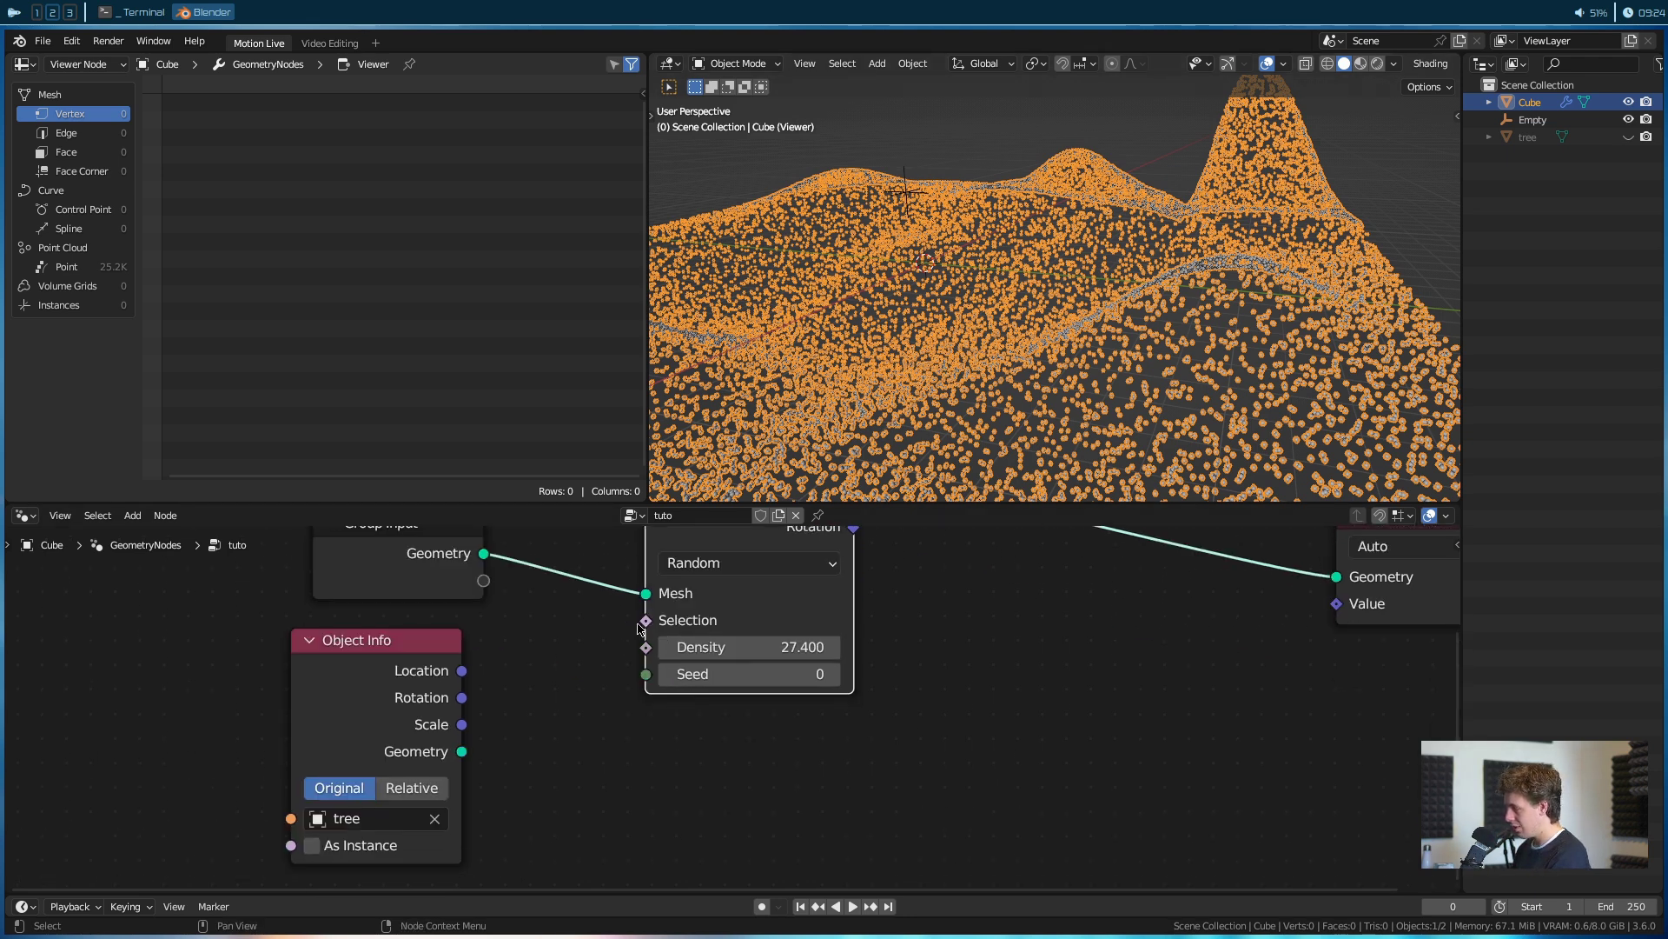
{"action": "mouse_move", "coordinate": [643, 622]}
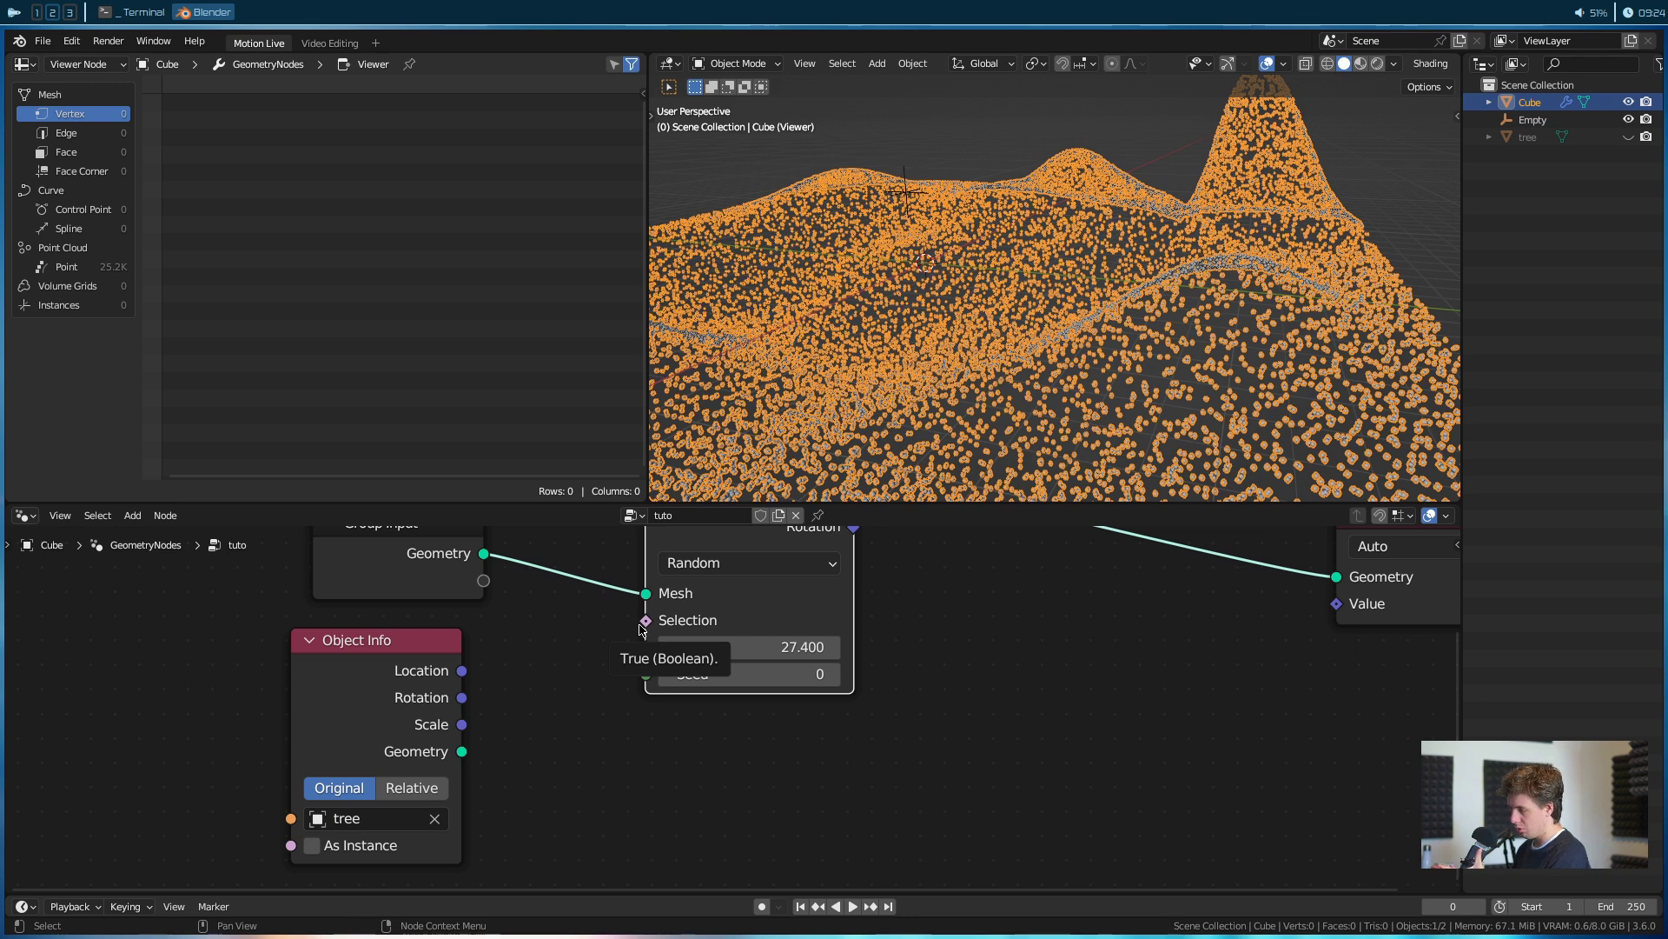
Step: Insert an Instance on Points node between Distribute Points on Faces and the Viewer, and feed it the tree's Object Info geometry as Instance
{"action": "middle_click_drag", "start_coordinate": [630, 679], "coordinate": [627, 698]}
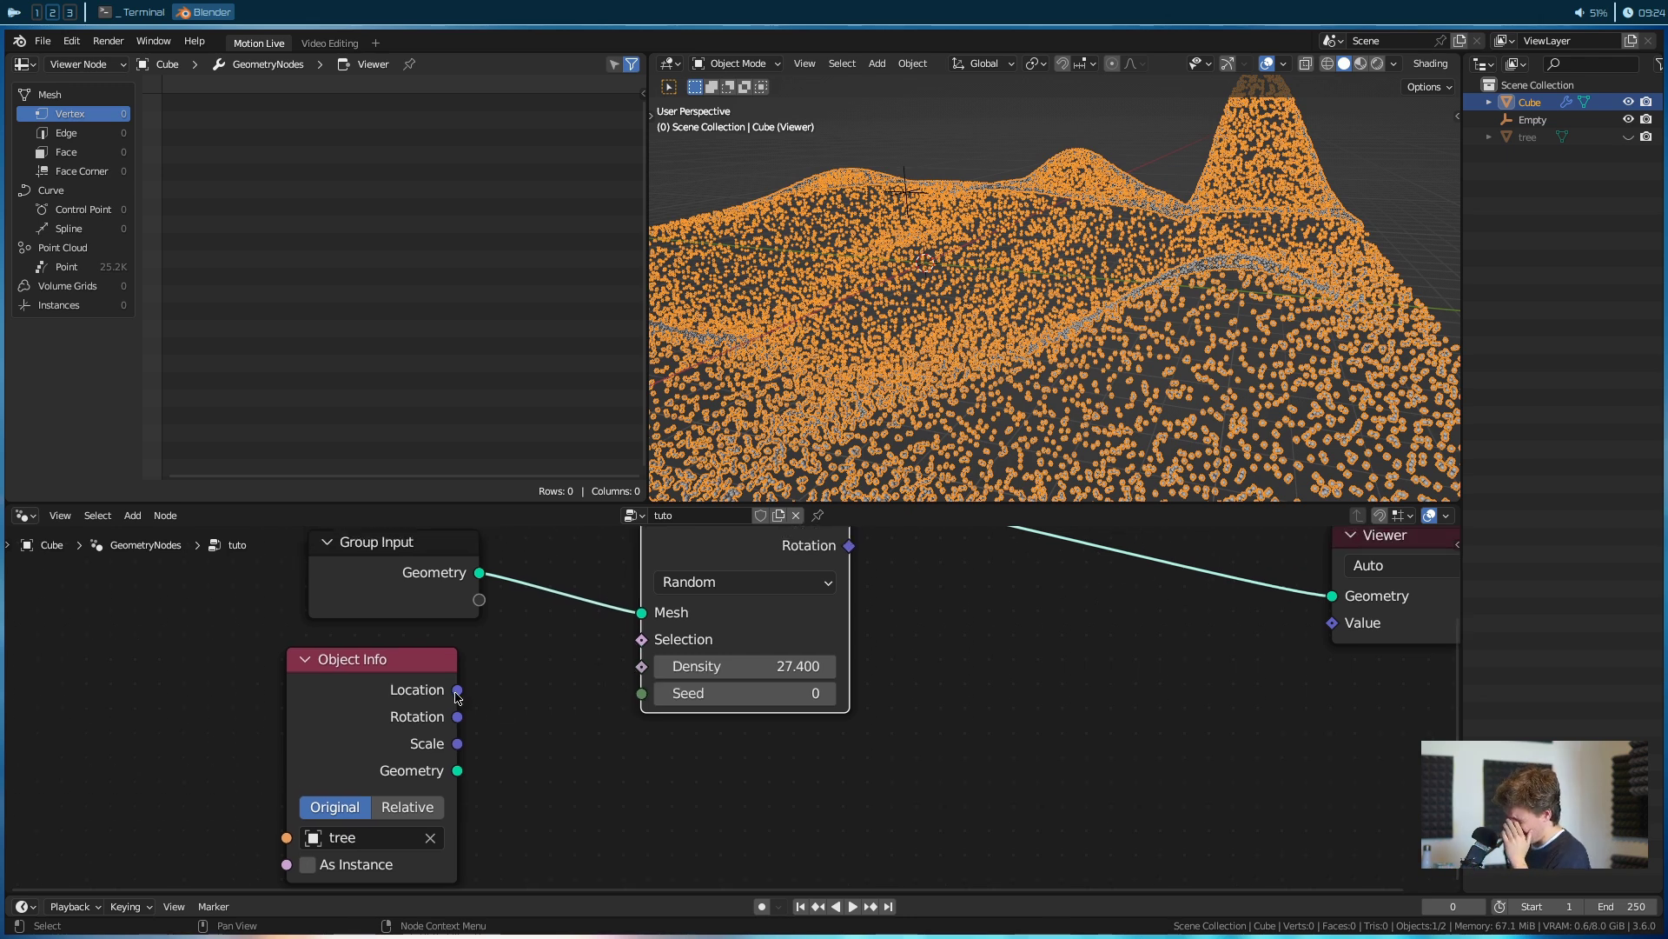
{"action": "scroll", "coordinate": [935, 711], "scroll_direction": "down", "scroll_amount": 3}
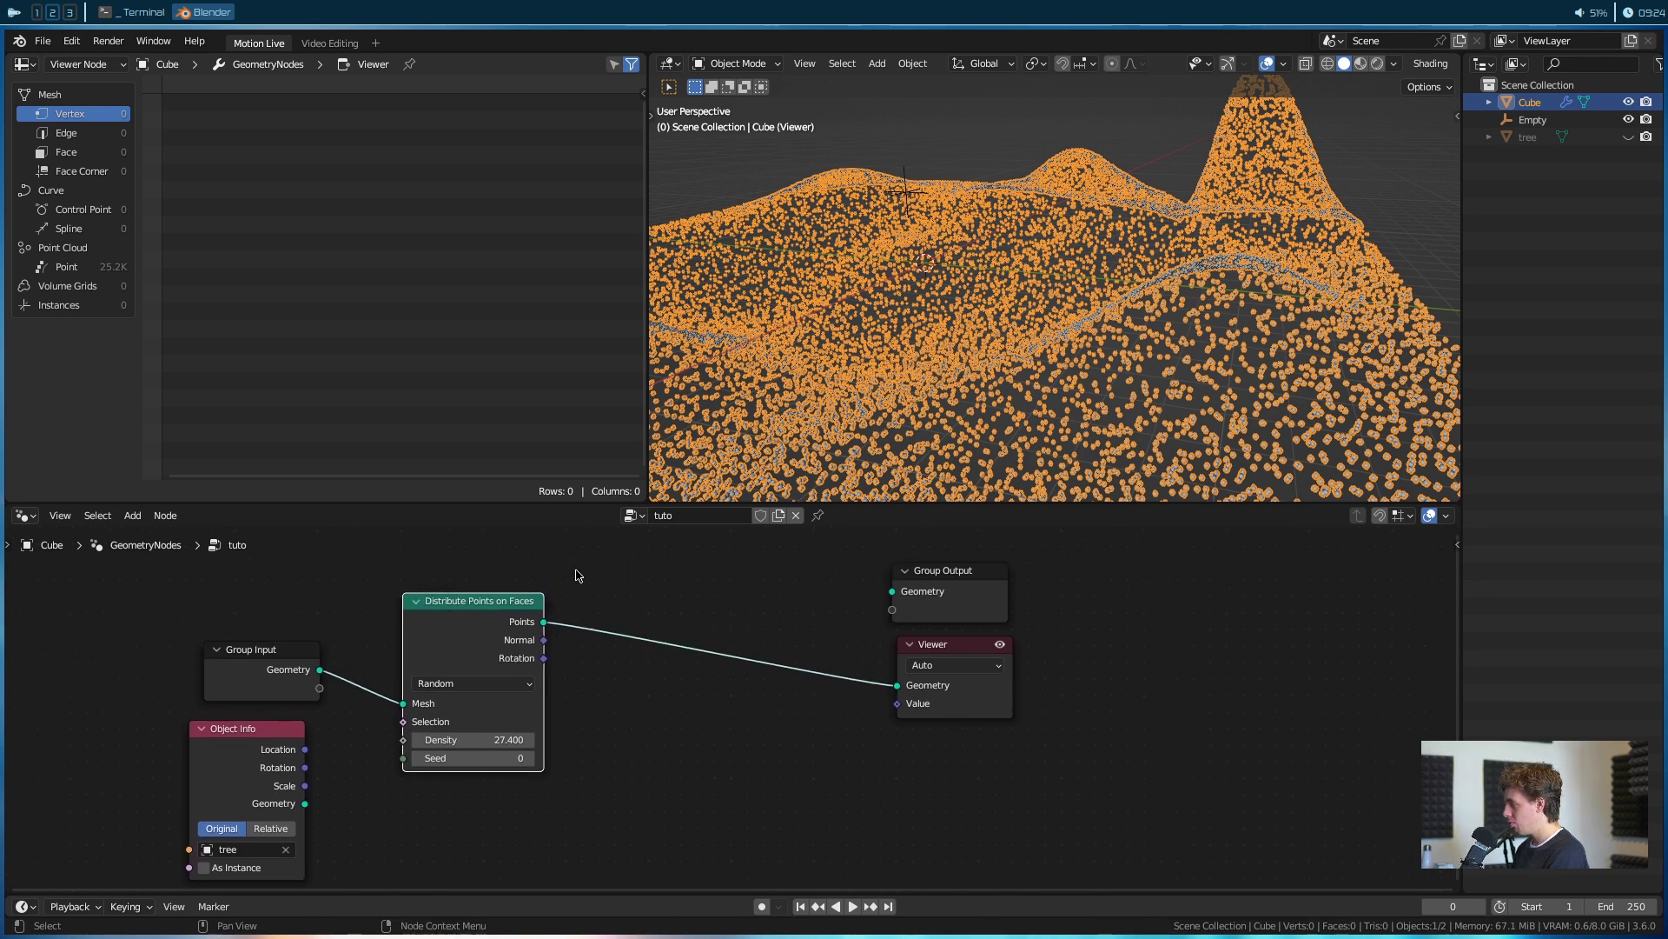
{"action": "middle_click_drag", "start_coordinate": [680, 693], "coordinate": [720, 656]}
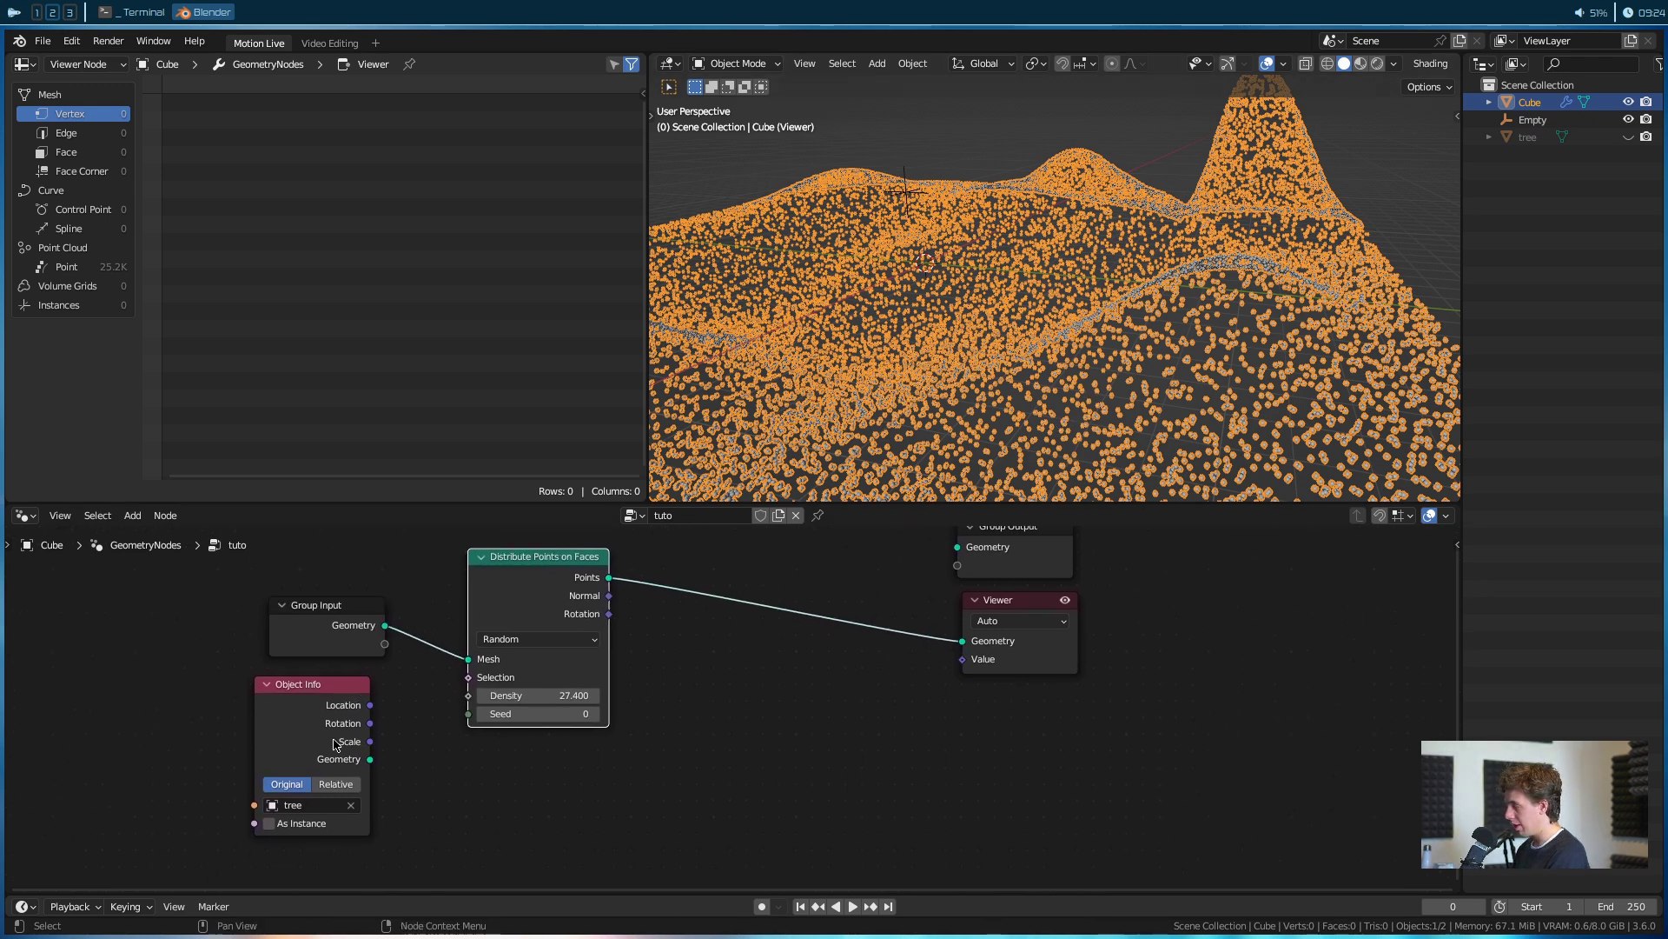
{"action": "key", "text": "shift+a"}
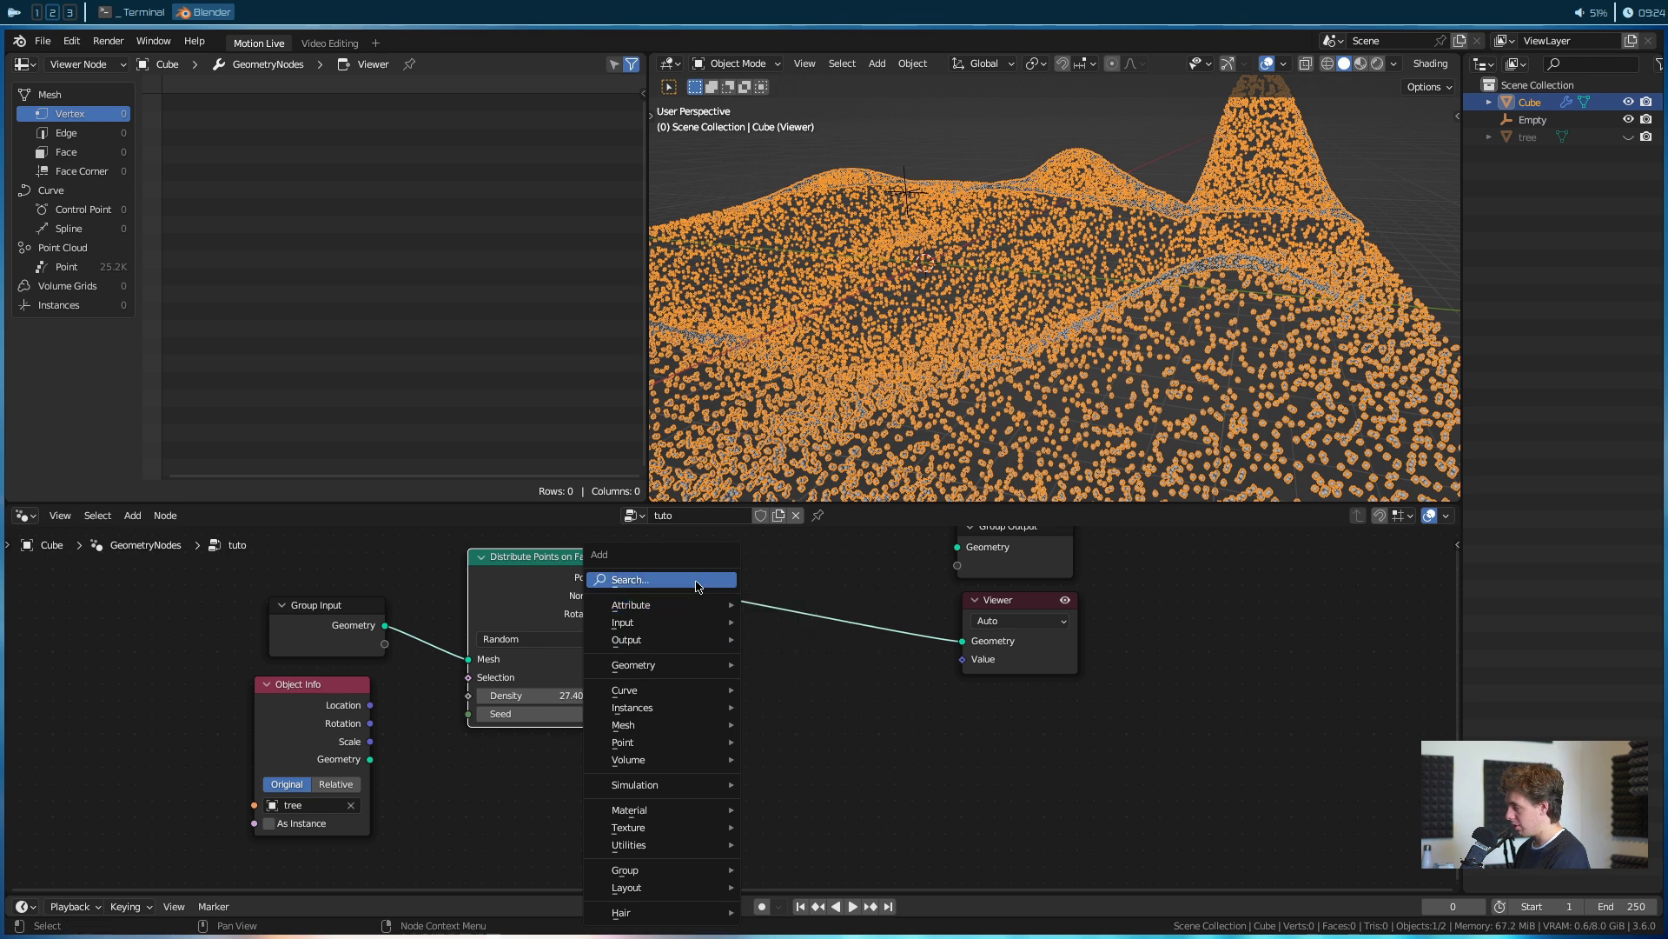
{"action": "left_click", "coordinate": [696, 580]}
{"action": "type", "text": "insta"}
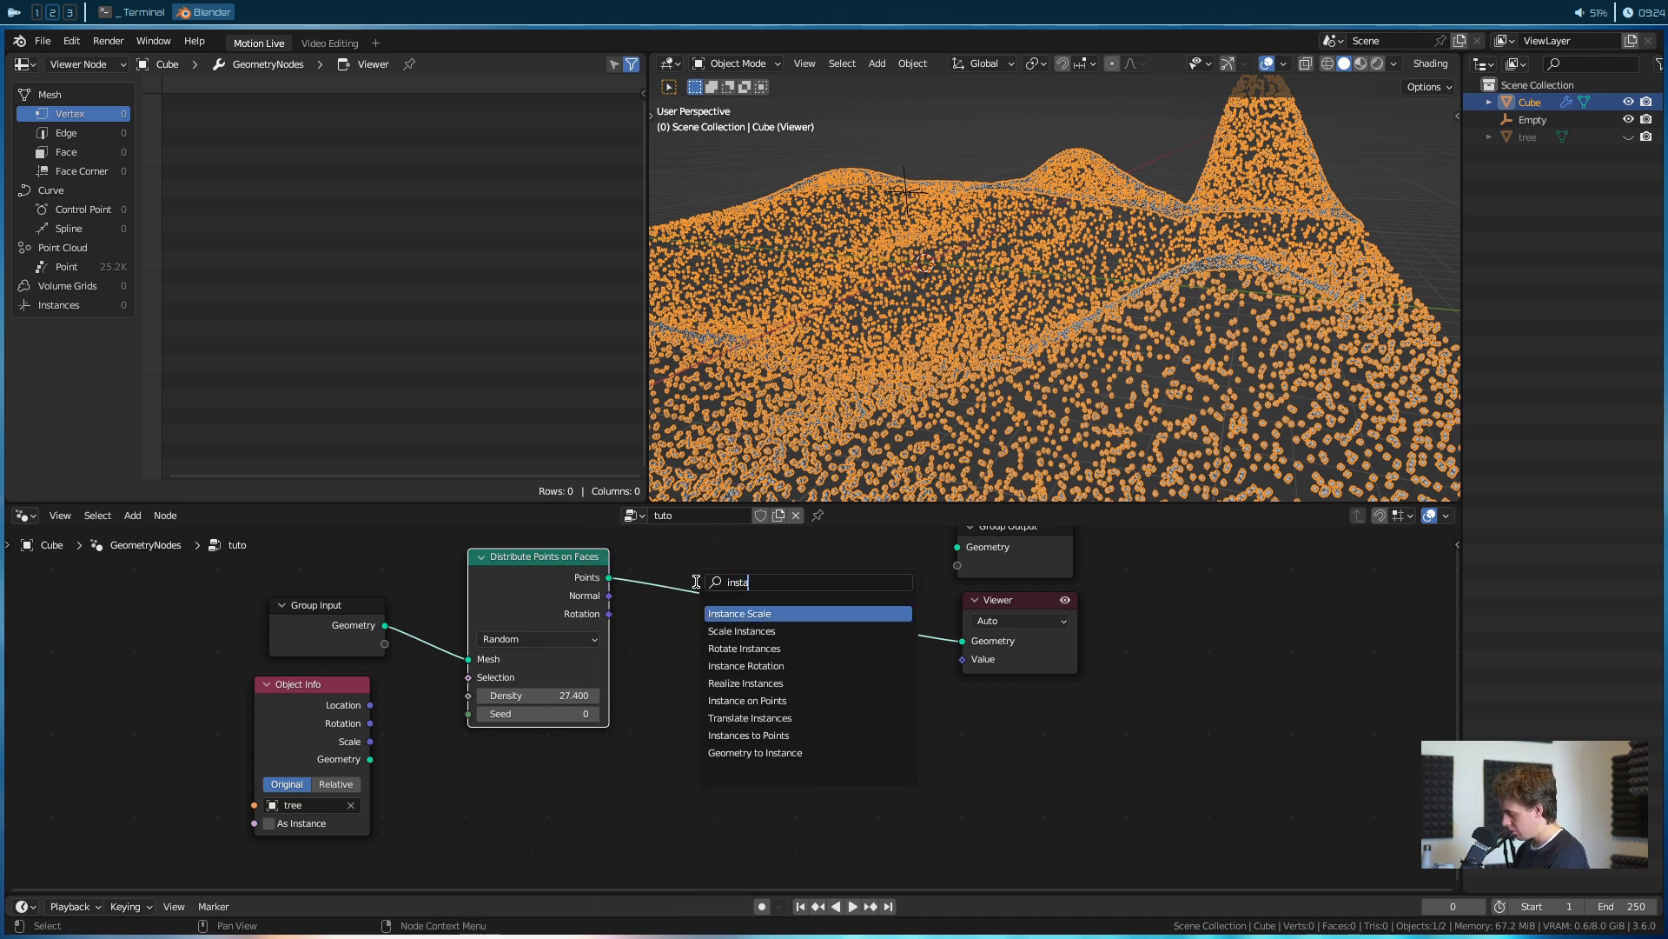
{"action": "type", "text": "nce on"}
{"action": "key", "text": "Return"}
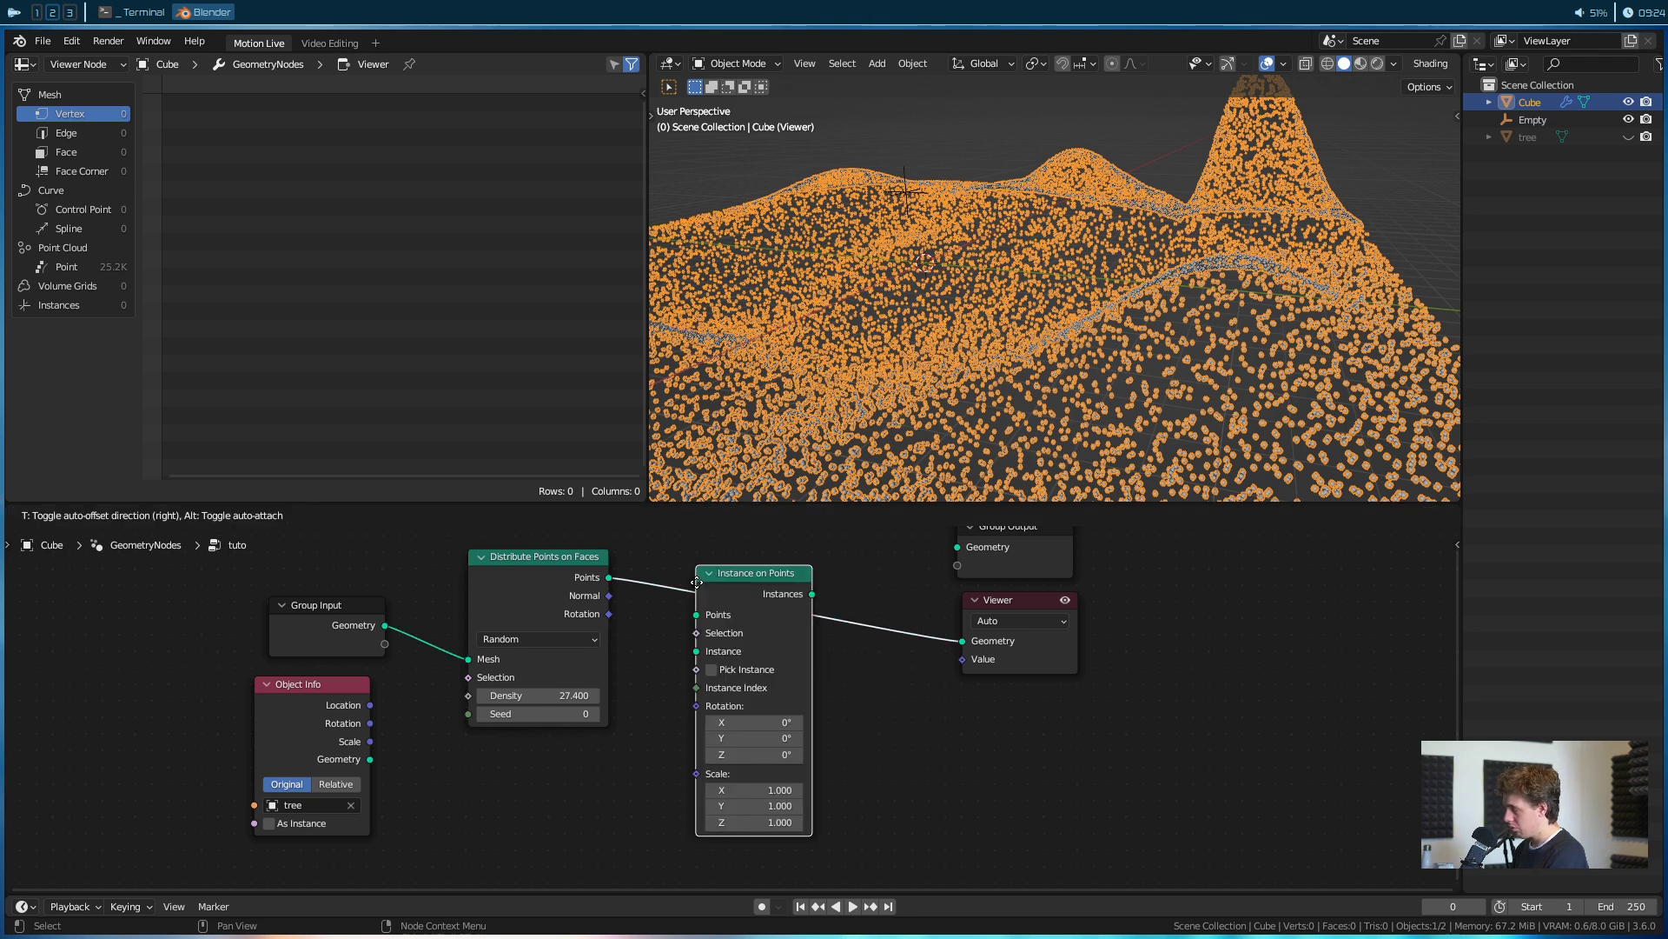
{"action": "left_click", "coordinate": [697, 581]}
{"action": "left_click_drag", "start_coordinate": [373, 759], "coordinate": [704, 652]}
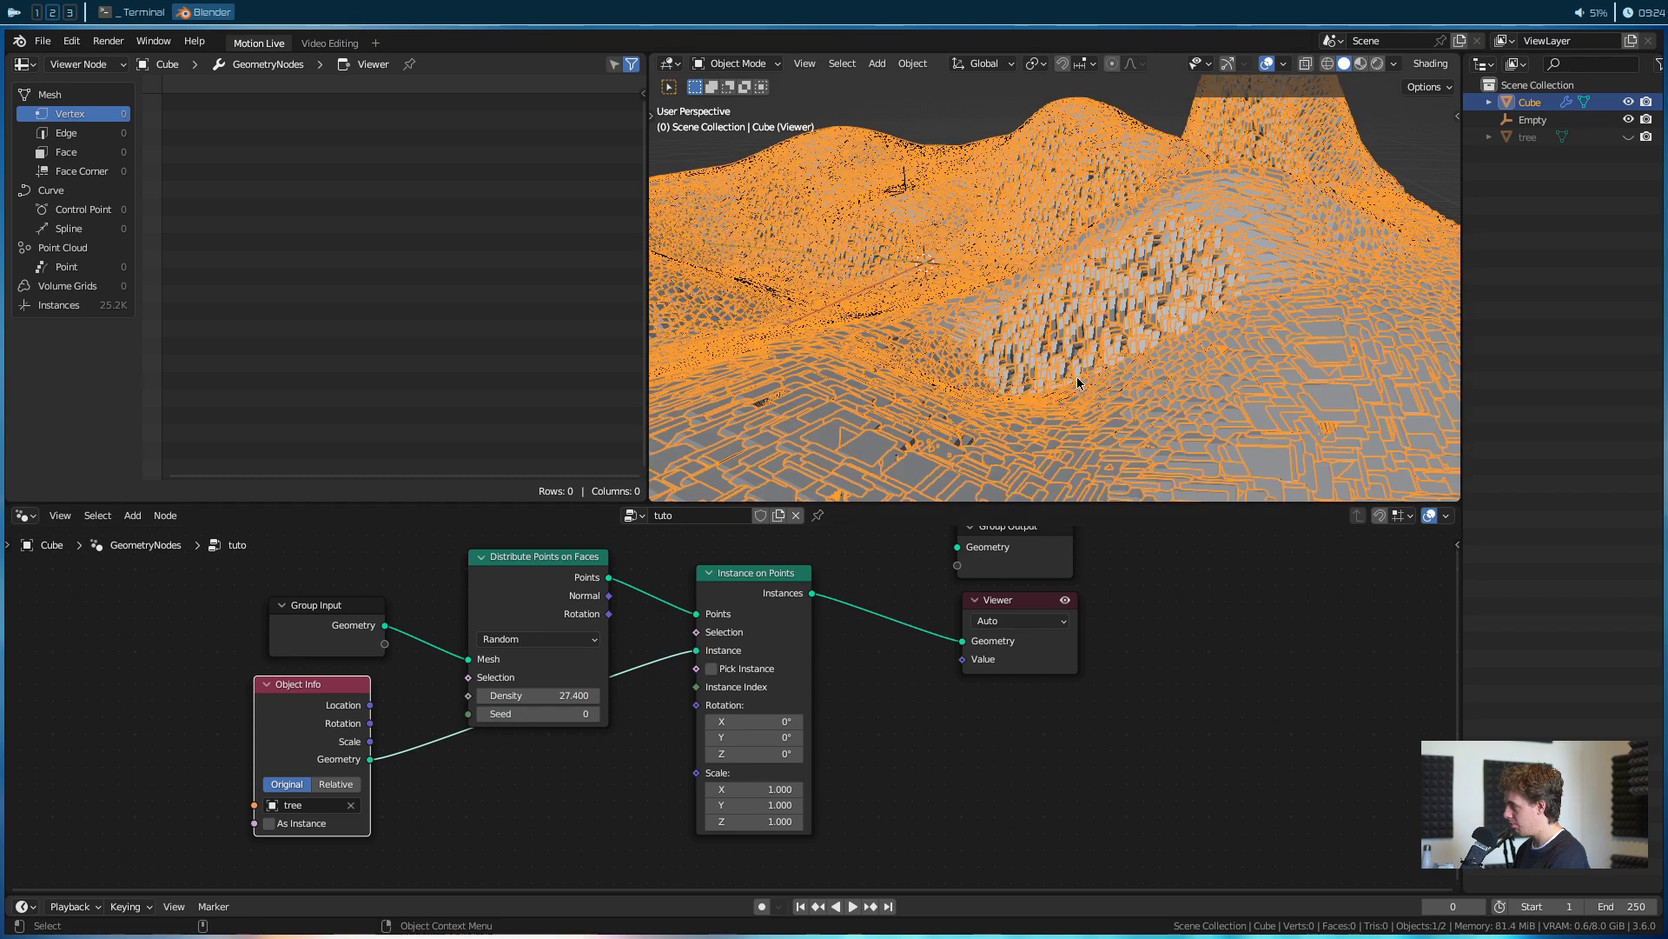
Step: Set the Instance on Points scale to 0.020 on all three axes
{"action": "middle_click_drag", "start_coordinate": [1025, 447], "coordinate": [989, 317]}
{"action": "scroll", "coordinate": [988, 299], "scroll_direction": "up", "scroll_amount": 3}
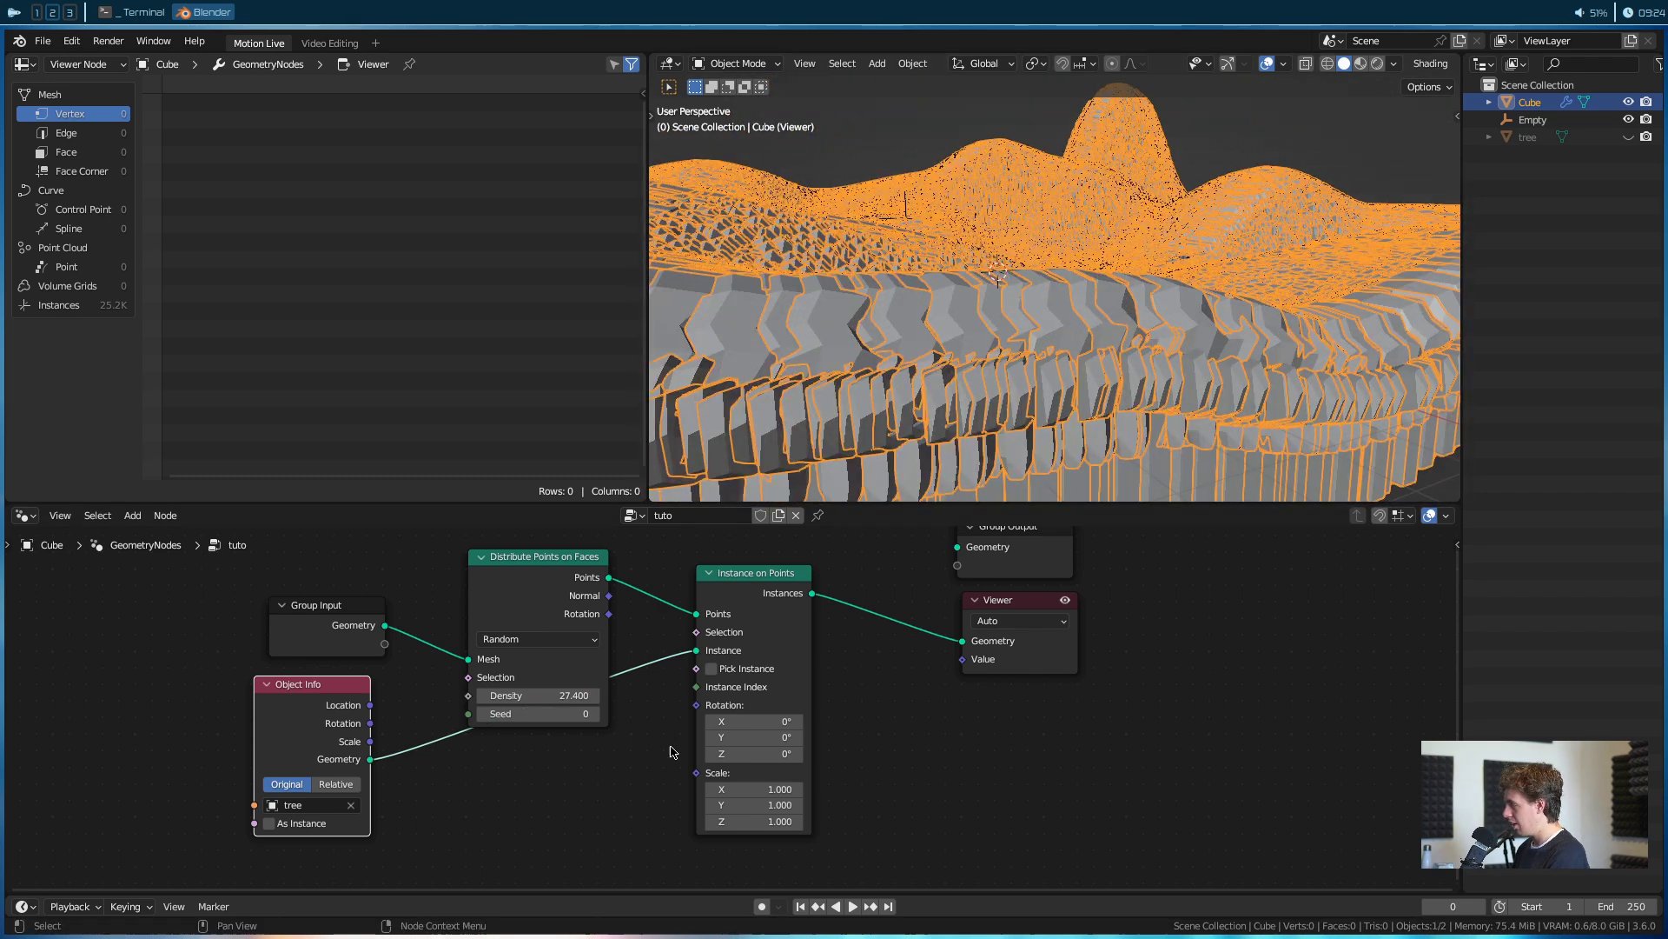
{"action": "middle_click_drag", "start_coordinate": [892, 732], "coordinate": [887, 685]}
{"action": "left_click_drag", "start_coordinate": [753, 741], "coordinate": [660, 775]}
{"action": "scroll", "coordinate": [734, 665], "scroll_direction": "up", "scroll_amount": 3}
{"action": "middle_click_drag", "start_coordinate": [1155, 352], "coordinate": [1004, 412]}
{"action": "scroll", "coordinate": [1071, 379], "scroll_direction": "up", "scroll_amount": 4}
{"action": "scroll", "coordinate": [871, 618], "scroll_direction": "down", "scroll_amount": 1}
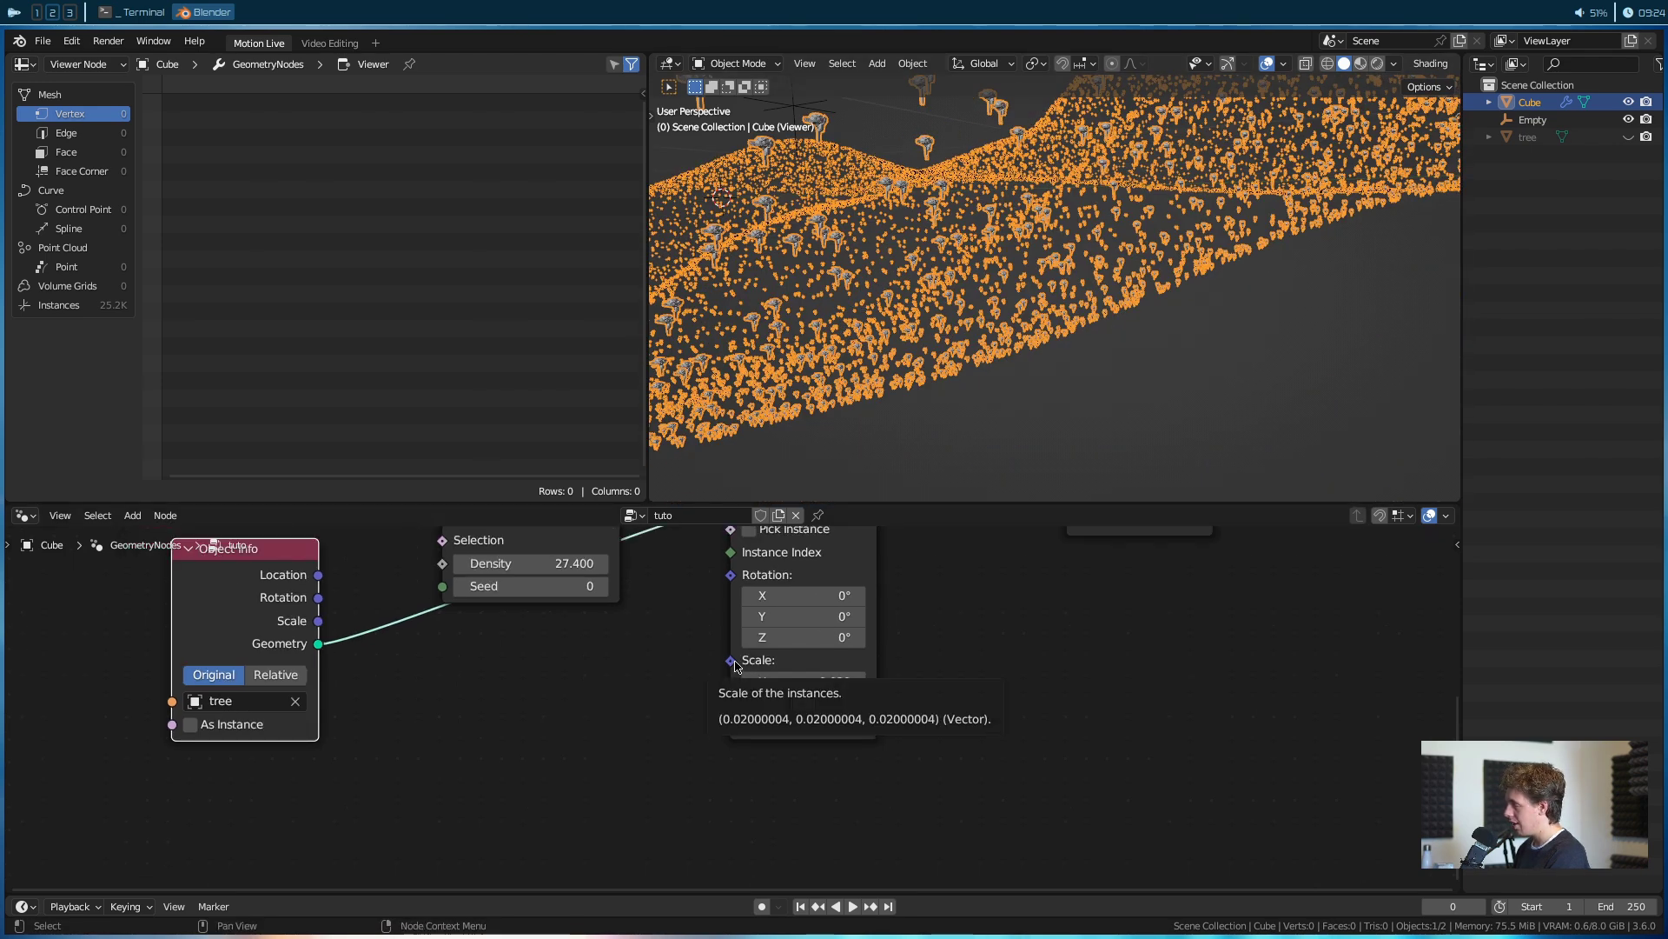
Step: Raise the Instance on Points scale to 0.060 on X, Y and Z
{"action": "middle_click_drag", "start_coordinate": [941, 224], "coordinate": [909, 341]}
{"action": "middle_click_drag", "start_coordinate": [680, 656], "coordinate": [617, 792]}
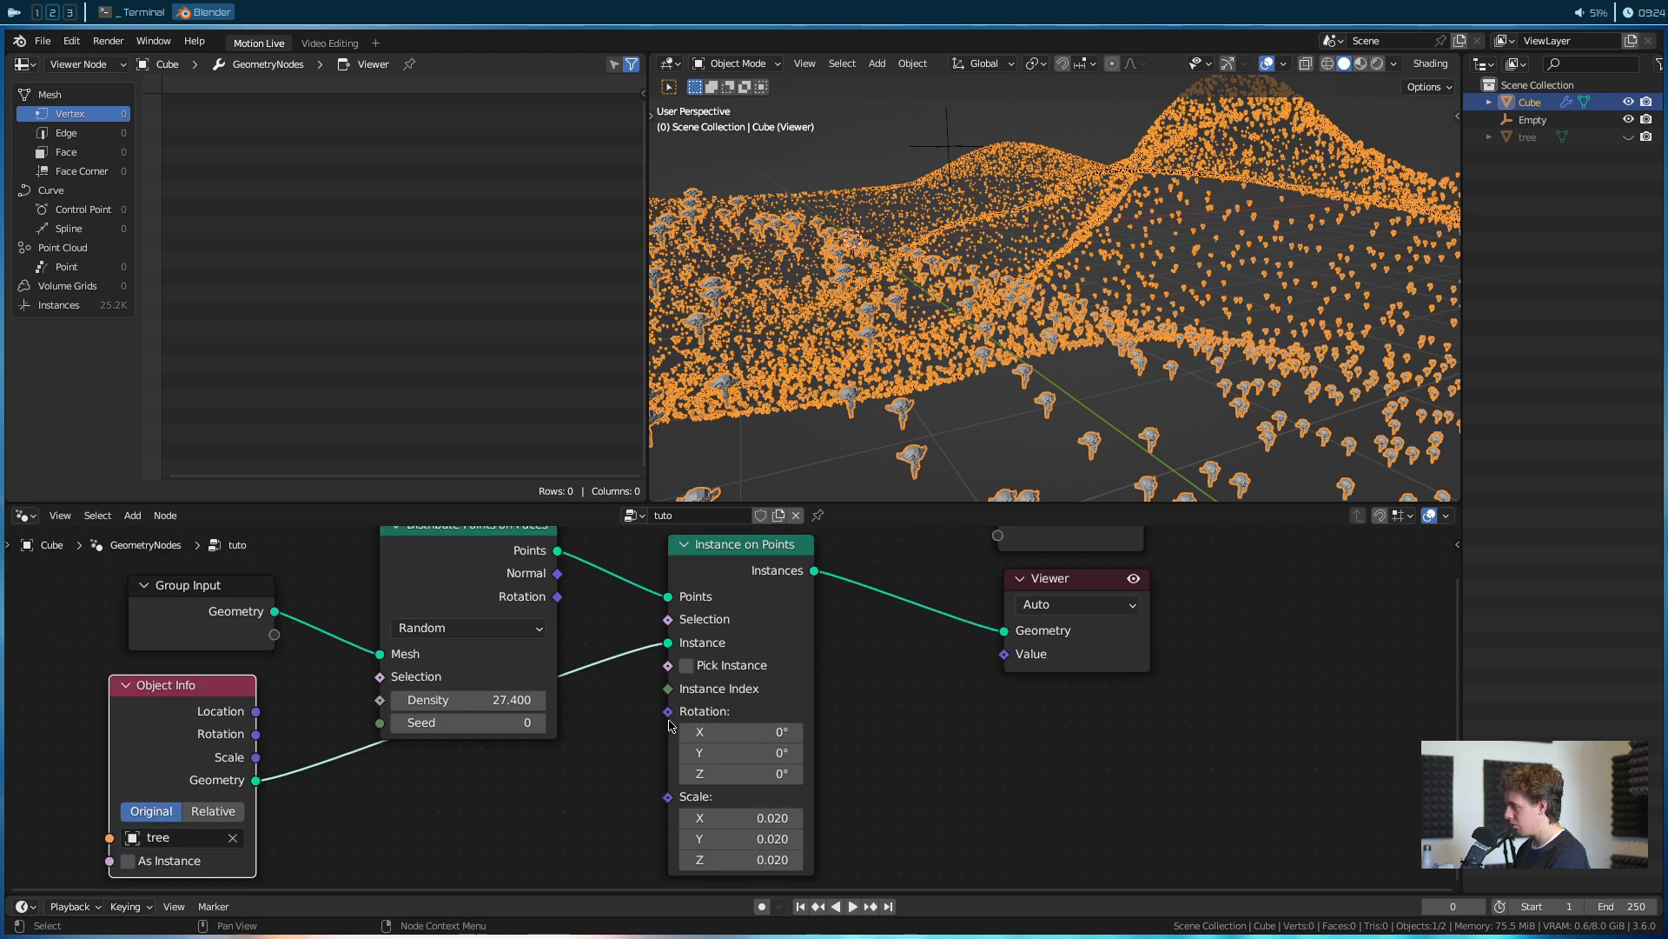
{"action": "left_click", "coordinate": [760, 818]}
{"action": "key", "text": "Return"}
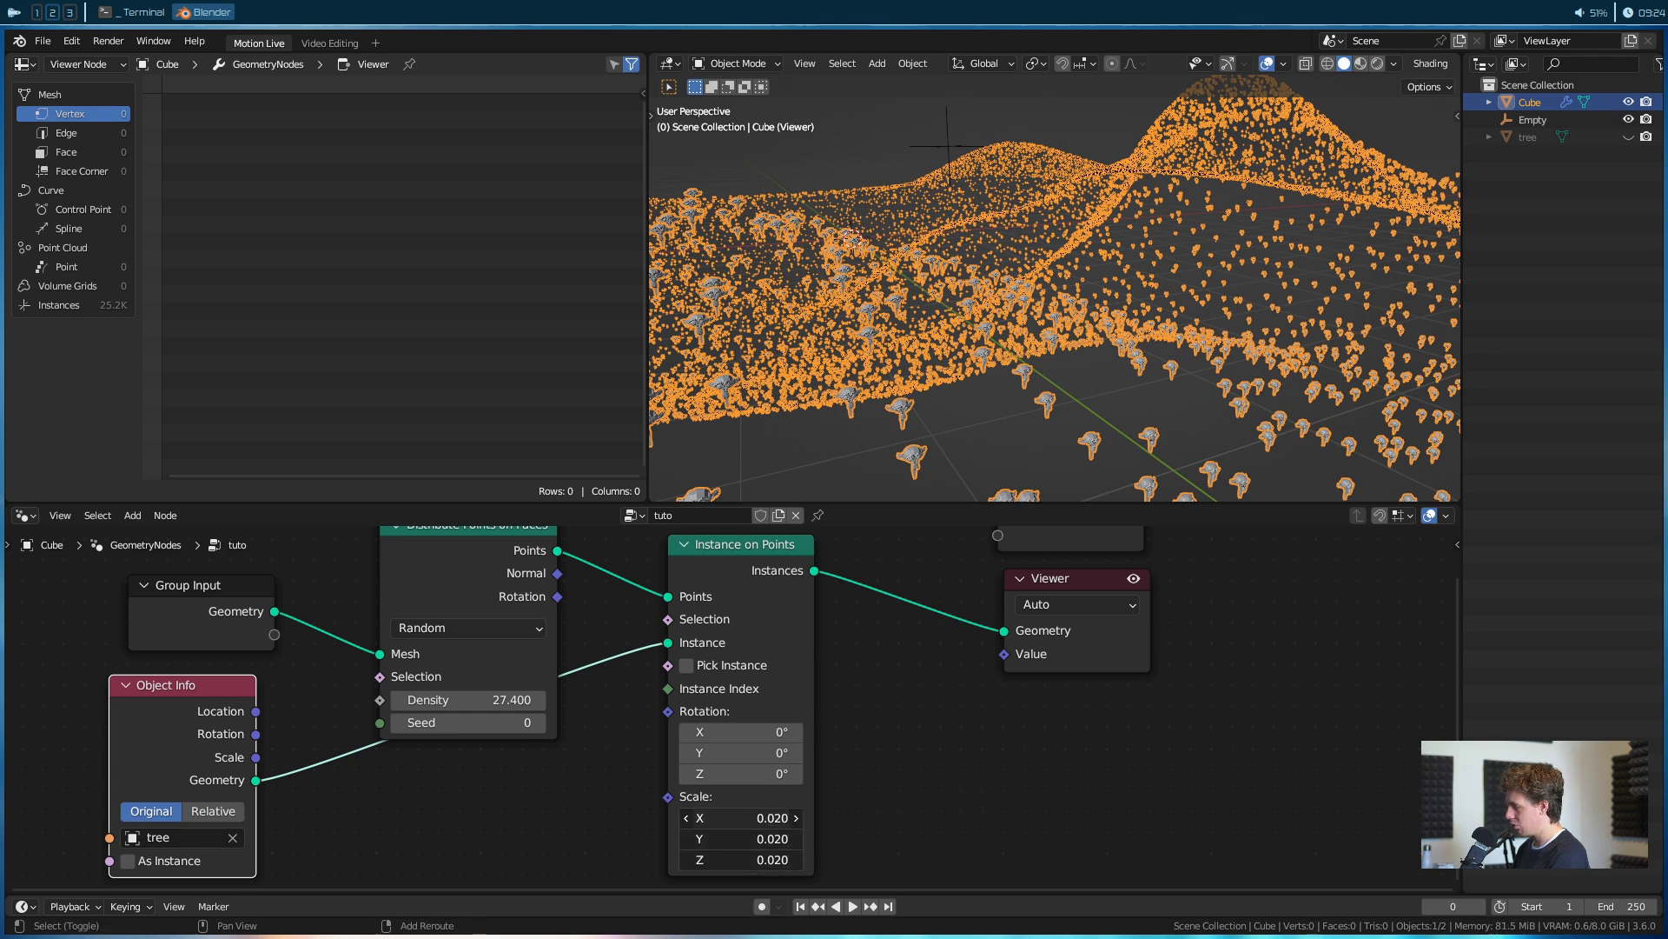
{"action": "left_click_drag", "start_coordinate": [760, 817], "coordinate": [783, 856]}
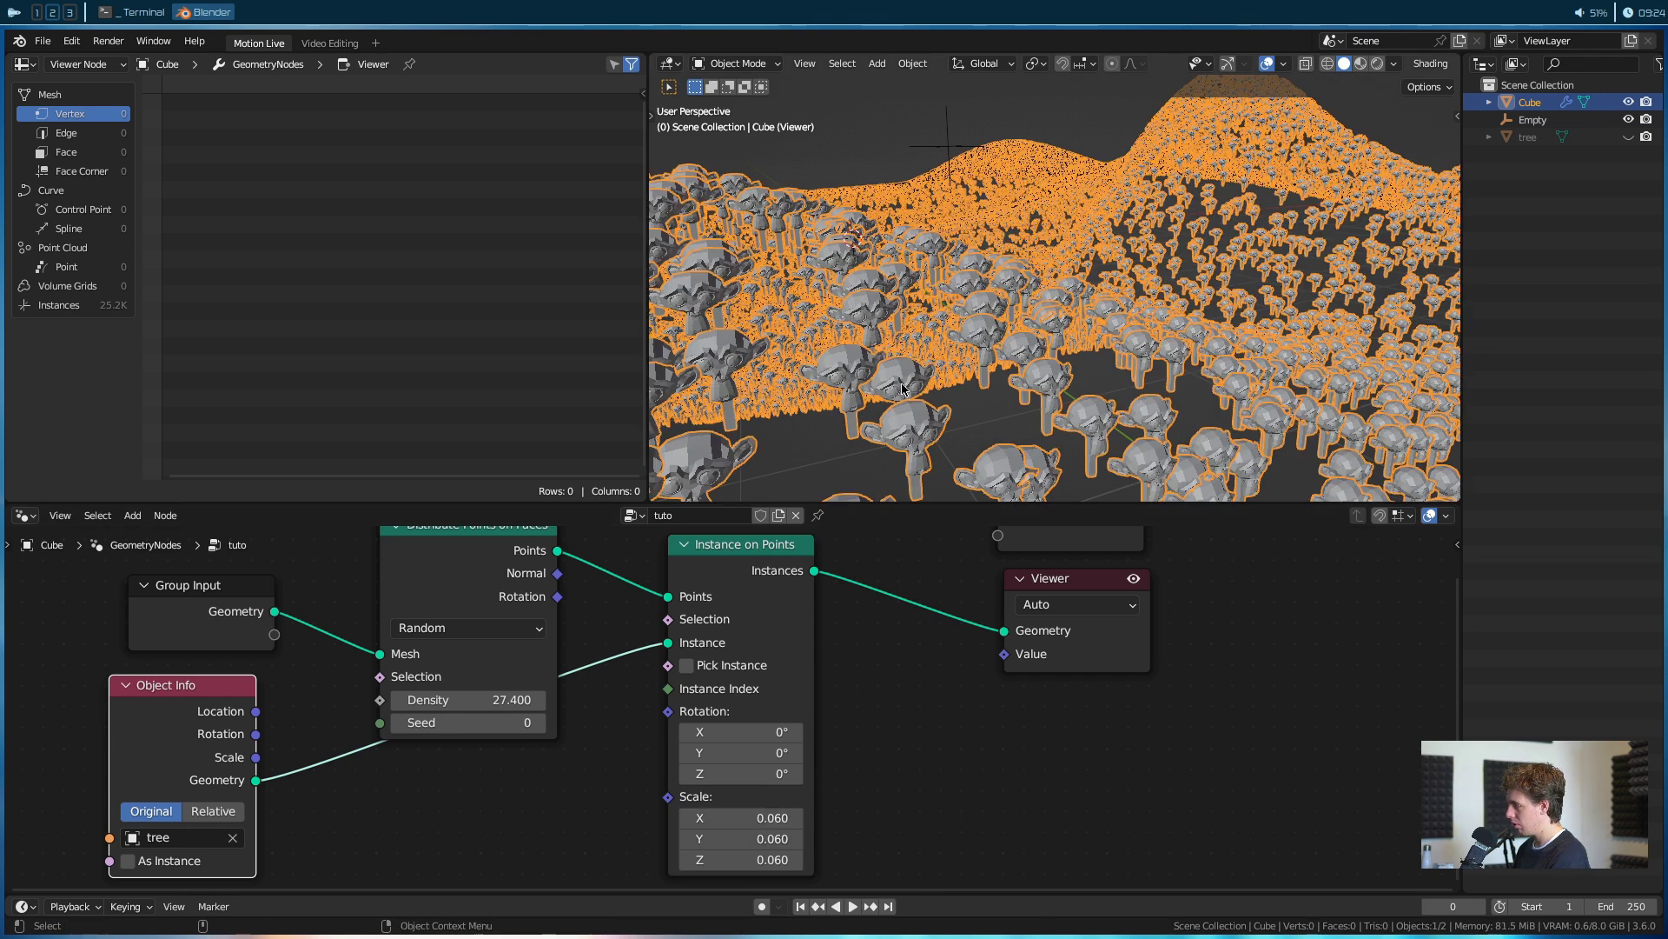
Step: Link the Rotation output of Distribute Points on Faces to the Rotation input of Instance on Points and reposition the Distribute node
{"action": "left_click_drag", "start_coordinate": [558, 597], "coordinate": [668, 711]}
{"action": "middle_click_drag", "start_coordinate": [963, 368], "coordinate": [899, 356]}
{"action": "middle_click_drag", "start_coordinate": [683, 686], "coordinate": [688, 638]}
{"action": "scroll", "coordinate": [762, 632], "scroll_direction": "down", "scroll_amount": 3}
{"action": "key", "text": "g"}
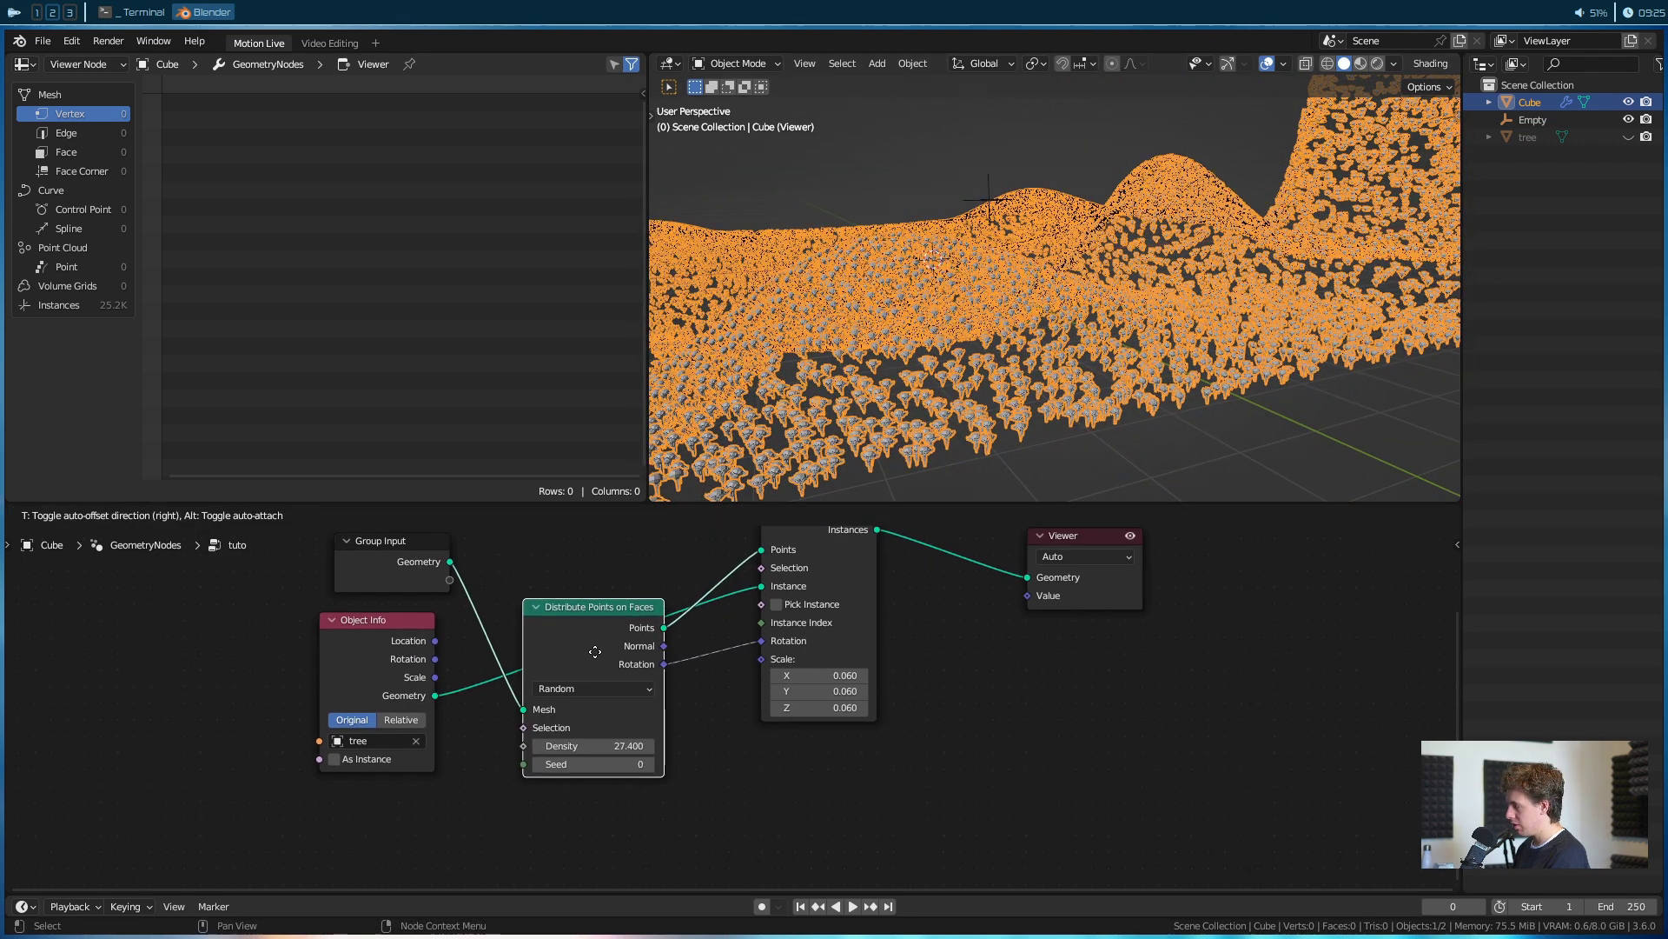
{"action": "left_click", "coordinate": [655, 670]}
{"action": "left_click_drag", "start_coordinate": [580, 580], "coordinate": [579, 557]}
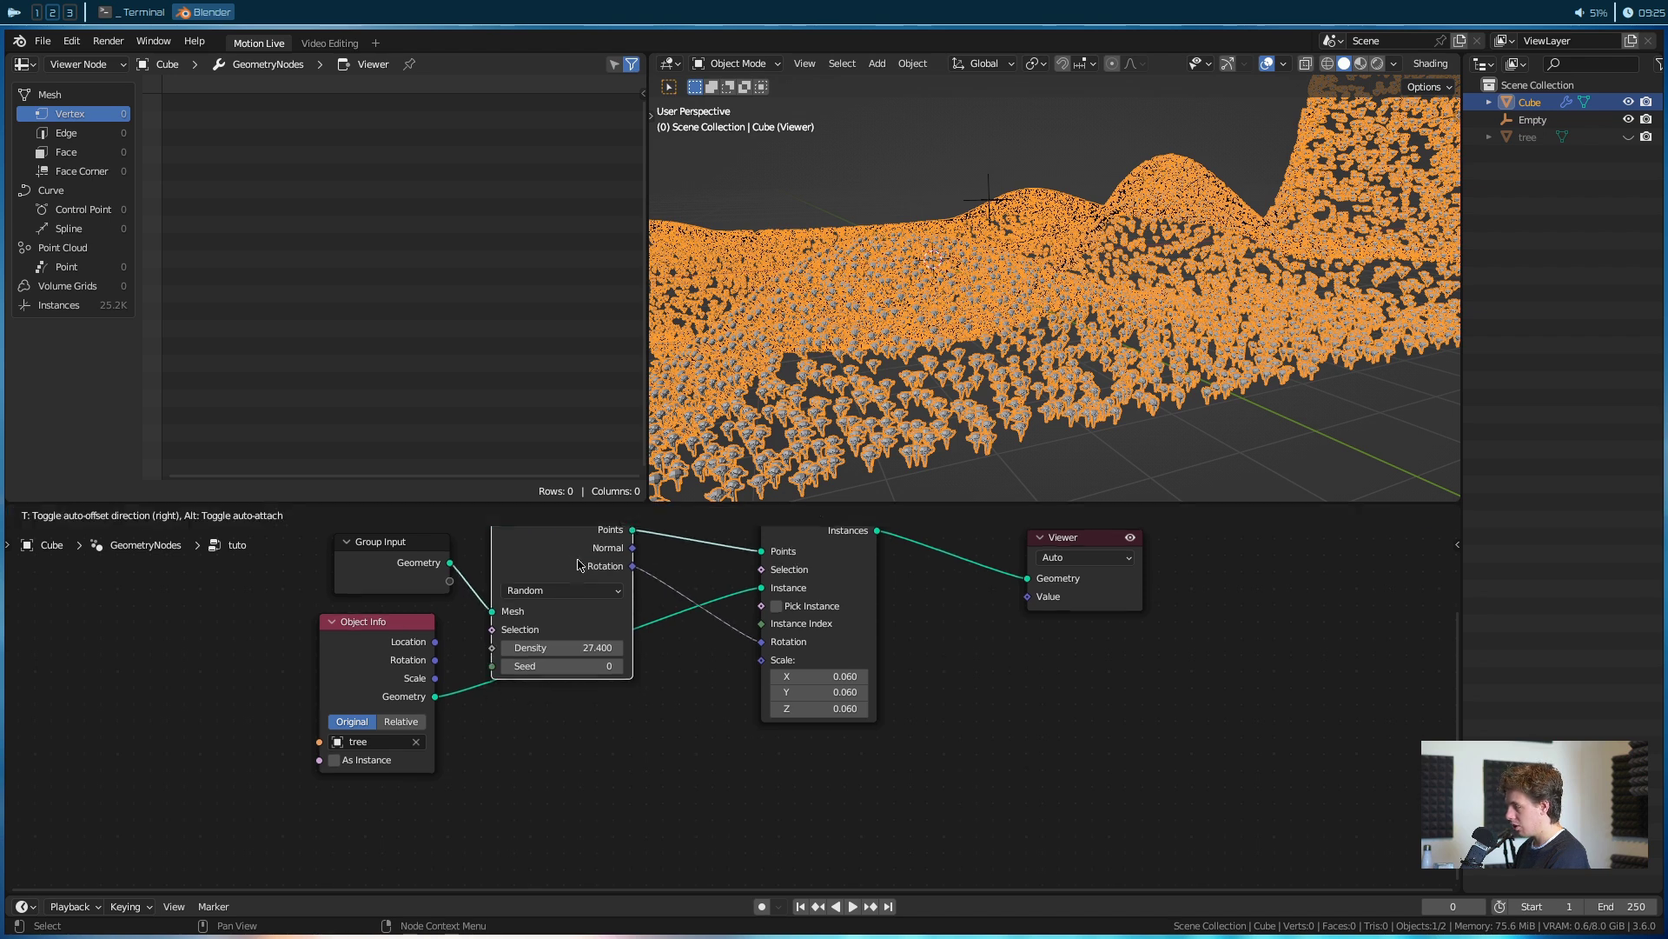
Step: Add a Random Value node of type Float in the free area below the Object Info node
{"action": "middle_click_drag", "start_coordinate": [566, 751], "coordinate": [581, 717]}
{"action": "key", "text": "shift+a"}
{"action": "left_click", "coordinate": [557, 579]}
{"action": "type", "text": "ra"}
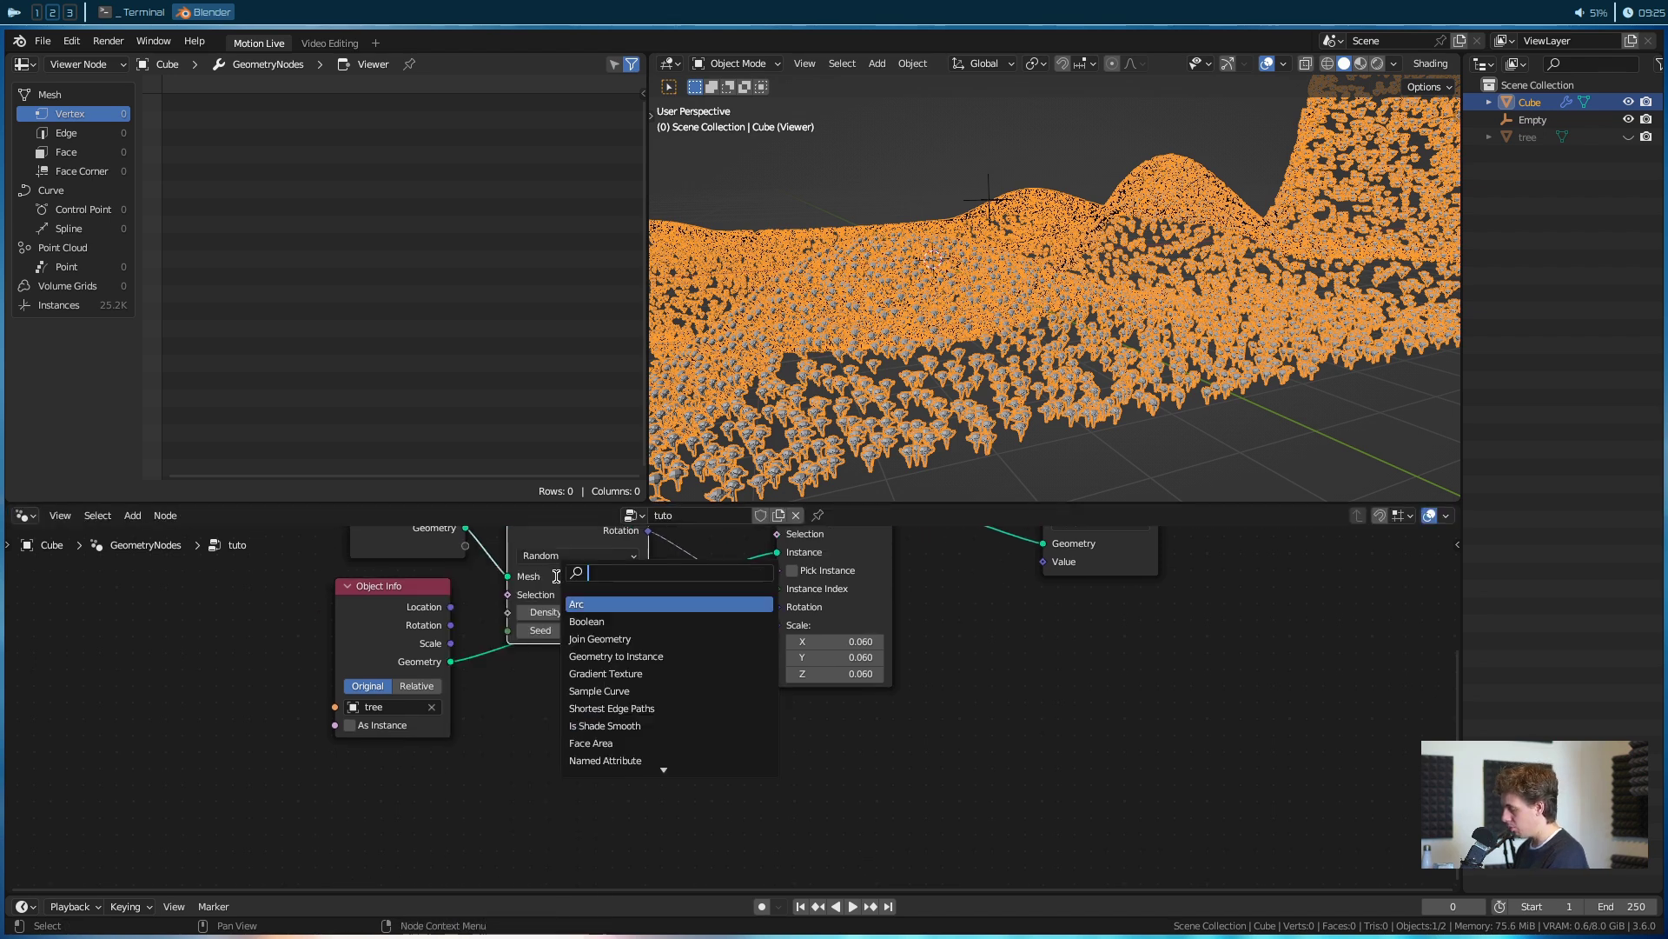
{"action": "type", "text": "ns"}
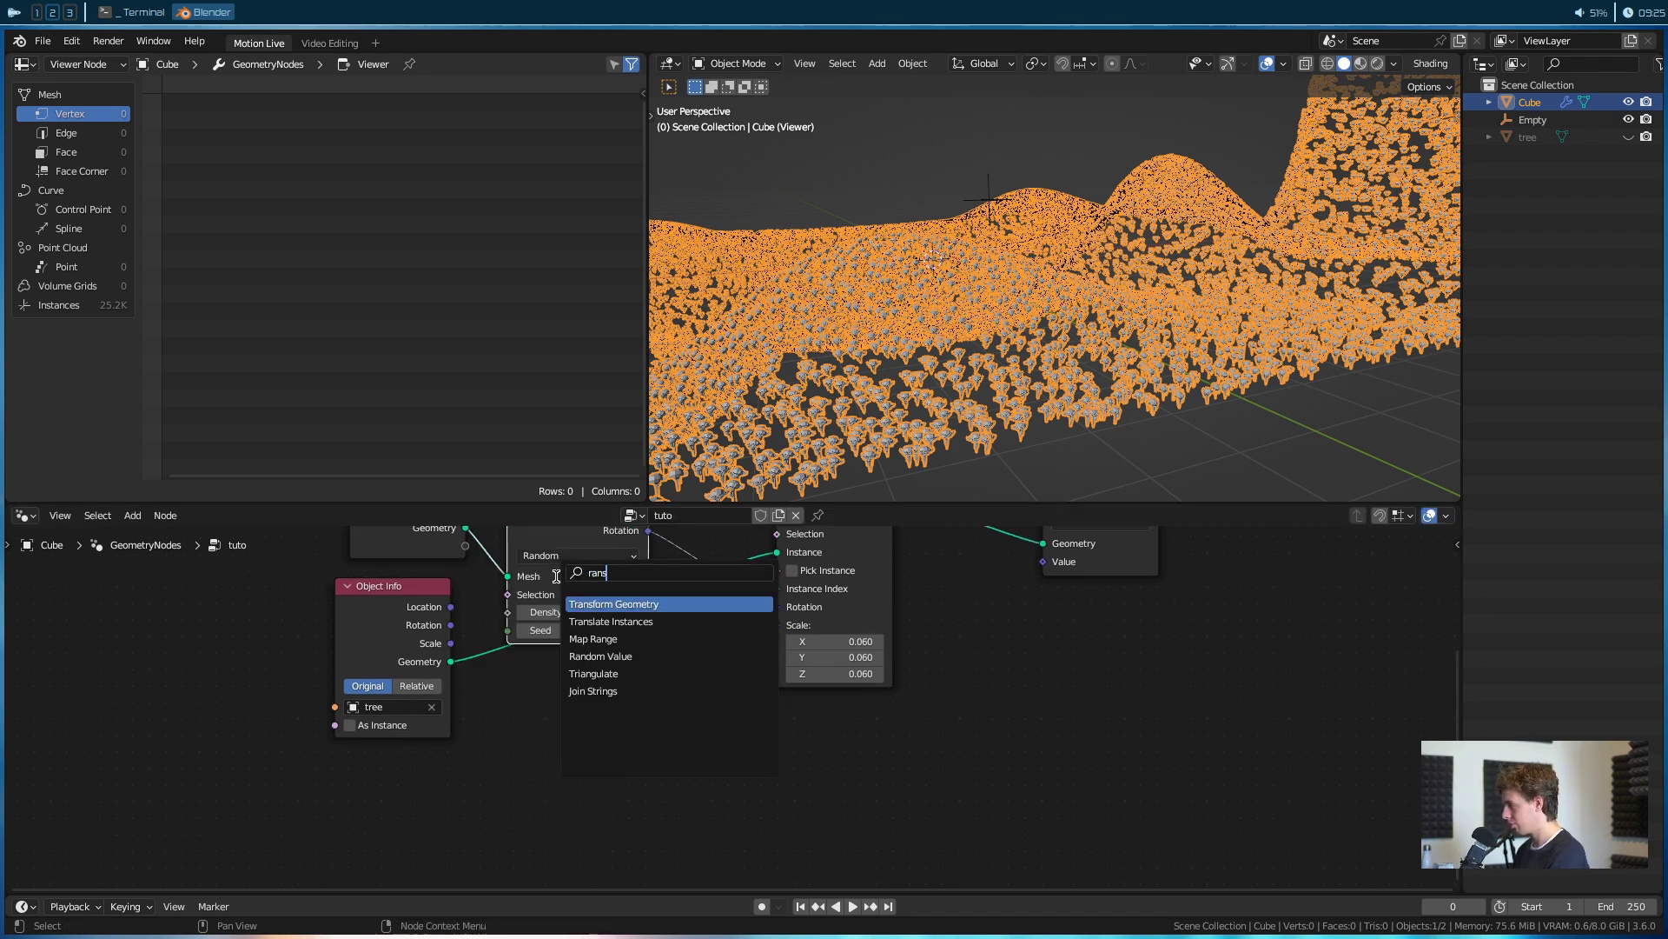
{"action": "key", "text": "Down"}
{"action": "key", "text": "Down"}
{"action": "key", "text": "Down"}
{"action": "key", "text": "Down"}
{"action": "key", "text": "Down"}
{"action": "key", "text": "Up"}
{"action": "key", "text": "Up"}
{"action": "key", "text": "Return"}
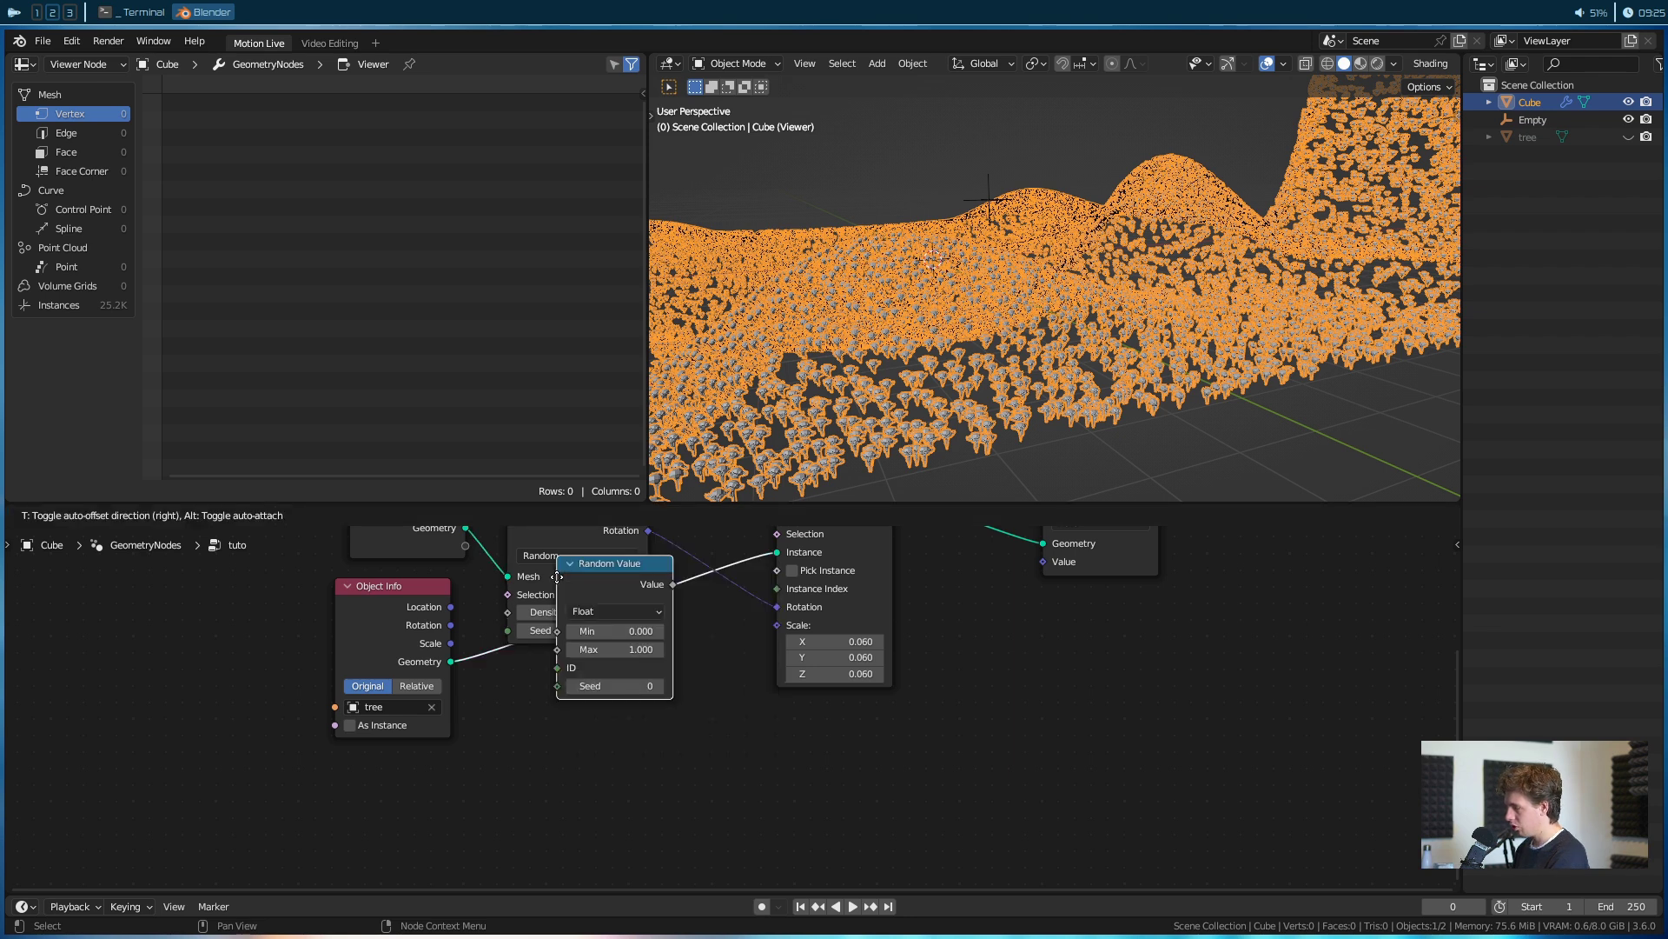
{"action": "left_click", "coordinate": [475, 792]}
Step: Connect the Random Value output to the Scale input of Instance on Points
{"action": "left_click_drag", "start_coordinate": [593, 801], "coordinate": [781, 625]}
{"action": "scroll", "coordinate": [1074, 426], "scroll_direction": "down", "scroll_amount": 8}
{"action": "middle_click_drag", "start_coordinate": [1074, 425], "coordinate": [1047, 368]}
{"action": "middle_click_drag", "start_coordinate": [715, 765], "coordinate": [745, 674]}
Step: Set the Random Value node's Min to 0.040 and Max to 0.080
{"action": "left_click_drag", "start_coordinate": [574, 688], "coordinate": [549, 670]}
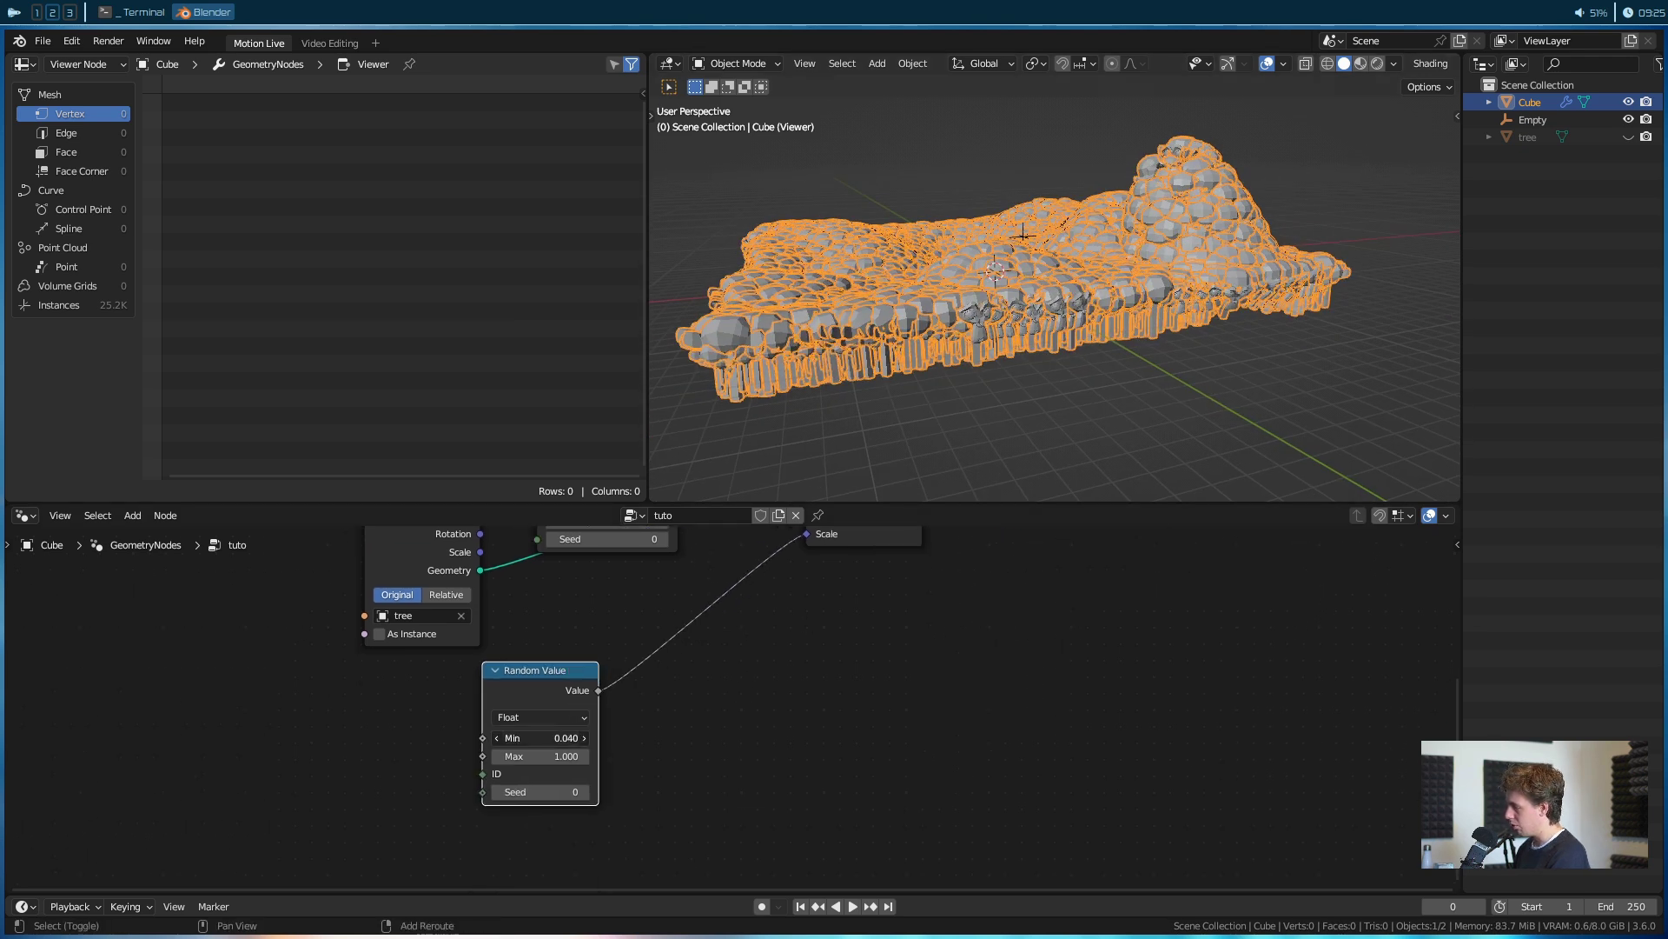
{"action": "left_click_drag", "start_coordinate": [540, 754], "coordinate": [445, 754]}
{"action": "scroll", "coordinate": [1034, 352], "scroll_direction": "up", "scroll_amount": 3}
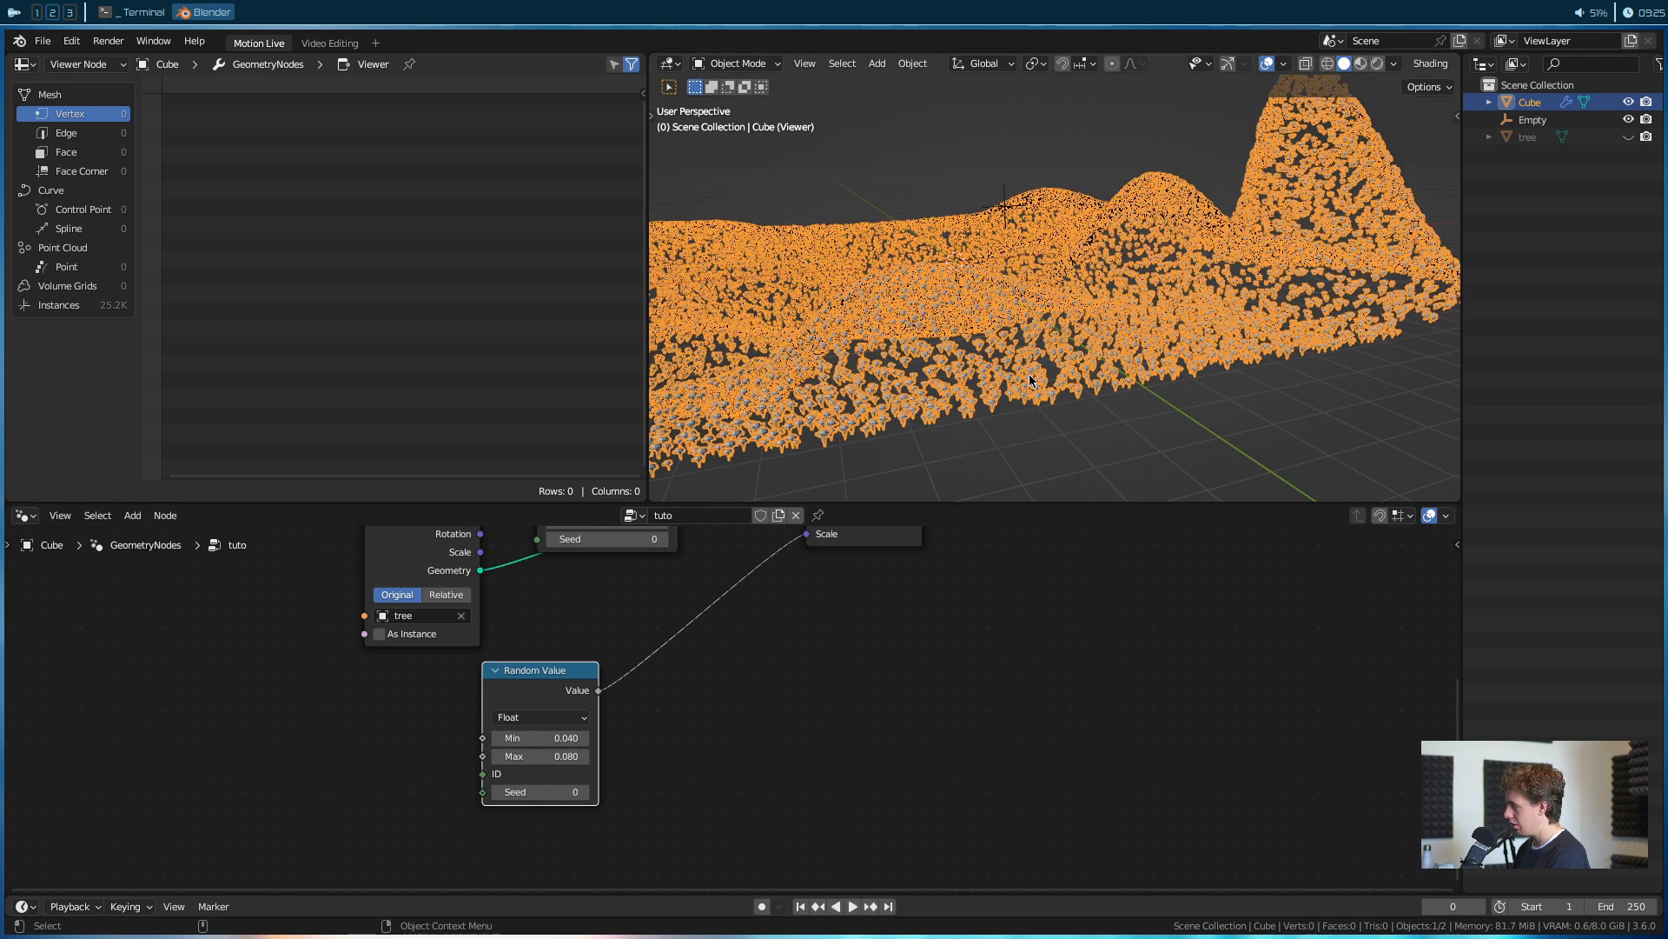
{"action": "scroll", "coordinate": [1034, 382], "scroll_direction": "up", "scroll_amount": 3}
{"action": "scroll", "coordinate": [997, 457], "scroll_direction": "down", "scroll_amount": 2}
{"action": "scroll", "coordinate": [876, 728], "scroll_direction": "down", "scroll_amount": 2}
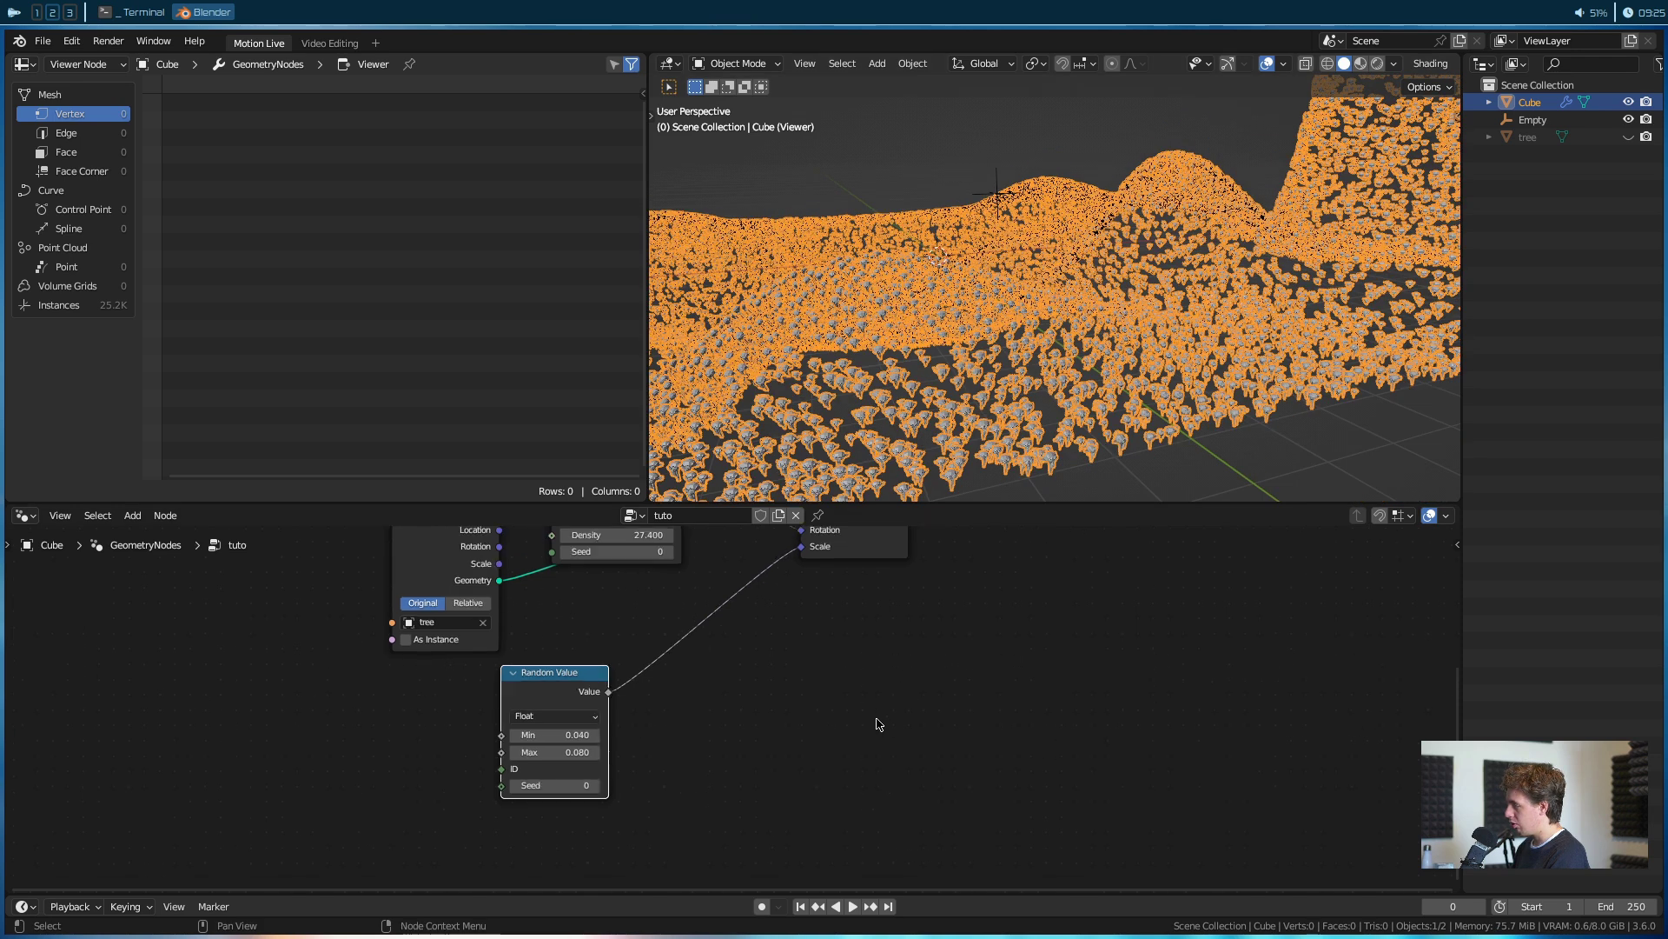
Step: Move the Group Output and Viewer nodes farther from Instance on Points to make room for another node
{"action": "scroll", "coordinate": [1113, 399], "scroll_direction": "down", "scroll_amount": 2}
{"action": "middle_click_drag", "start_coordinate": [1027, 563], "coordinate": [894, 751]}
{"action": "left_click_drag", "start_coordinate": [1053, 758], "coordinate": [895, 576]}
{"action": "key", "text": "g"}
{"action": "left_click", "coordinate": [1321, 588]}
{"action": "left_click", "coordinate": [921, 590]}
{"action": "middle_click_drag", "start_coordinate": [891, 592], "coordinate": [675, 612]}
{"action": "key", "text": "shift+a"}
{"action": "type", "text": "j"}
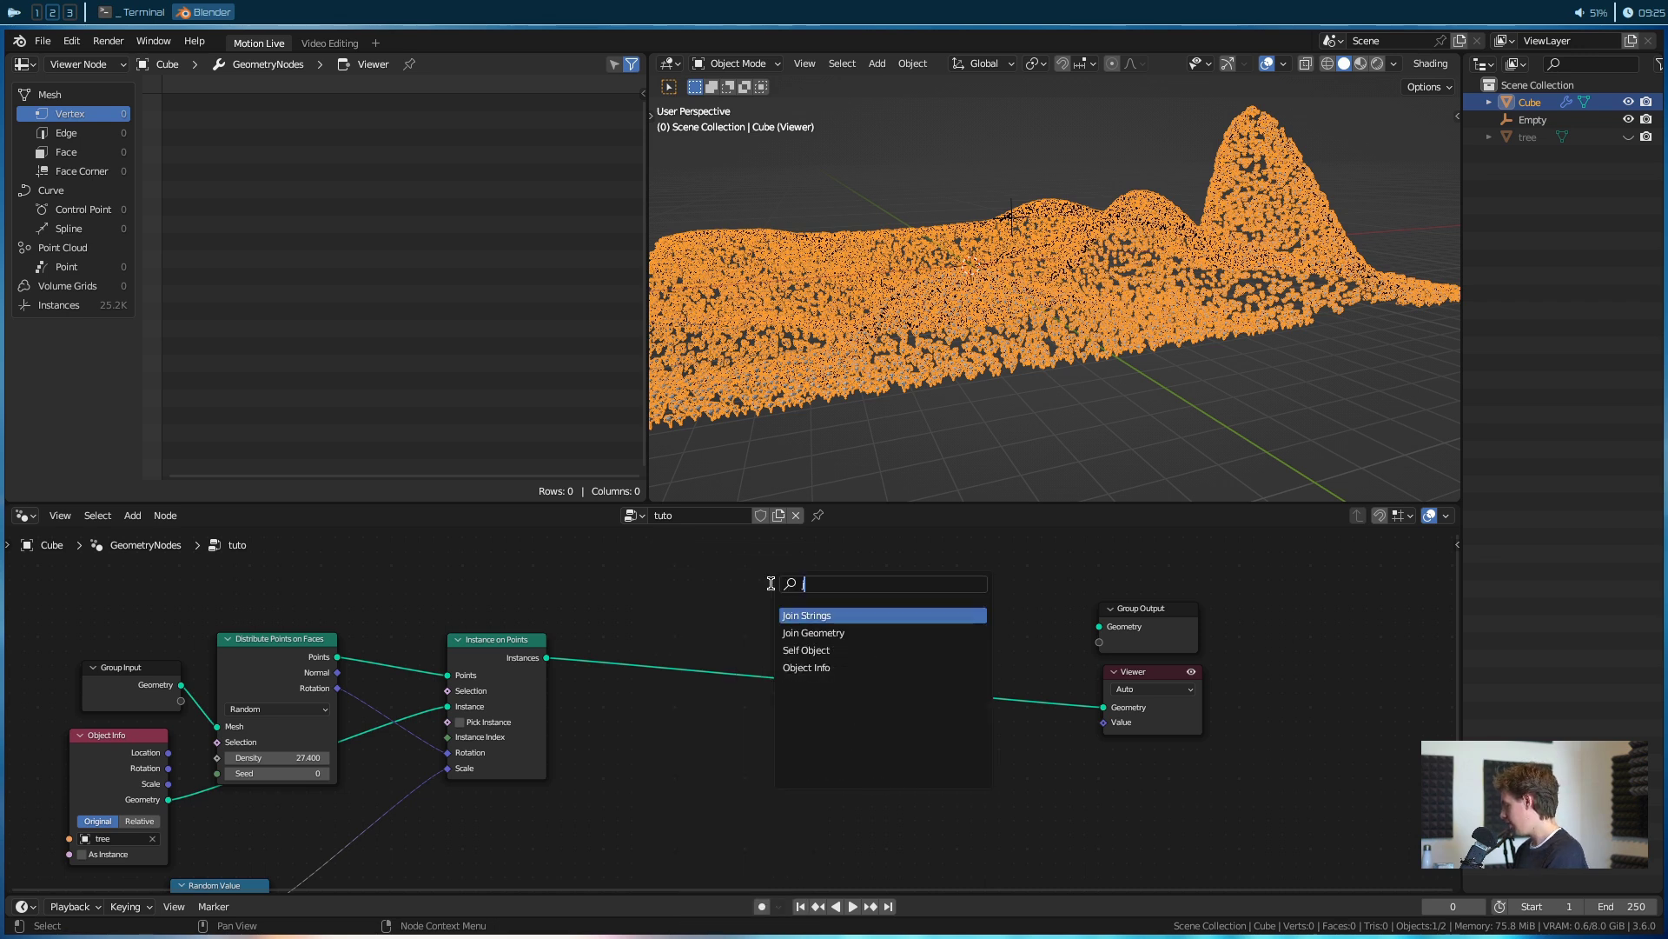
{"action": "key", "text": "Return"}
{"action": "key", "text": "Escape"}
Step: Add a Join Geometry node in the free space between Instance on Points and Group Output
{"action": "key", "text": "shift+a"}
{"action": "left_click", "coordinate": [771, 585]}
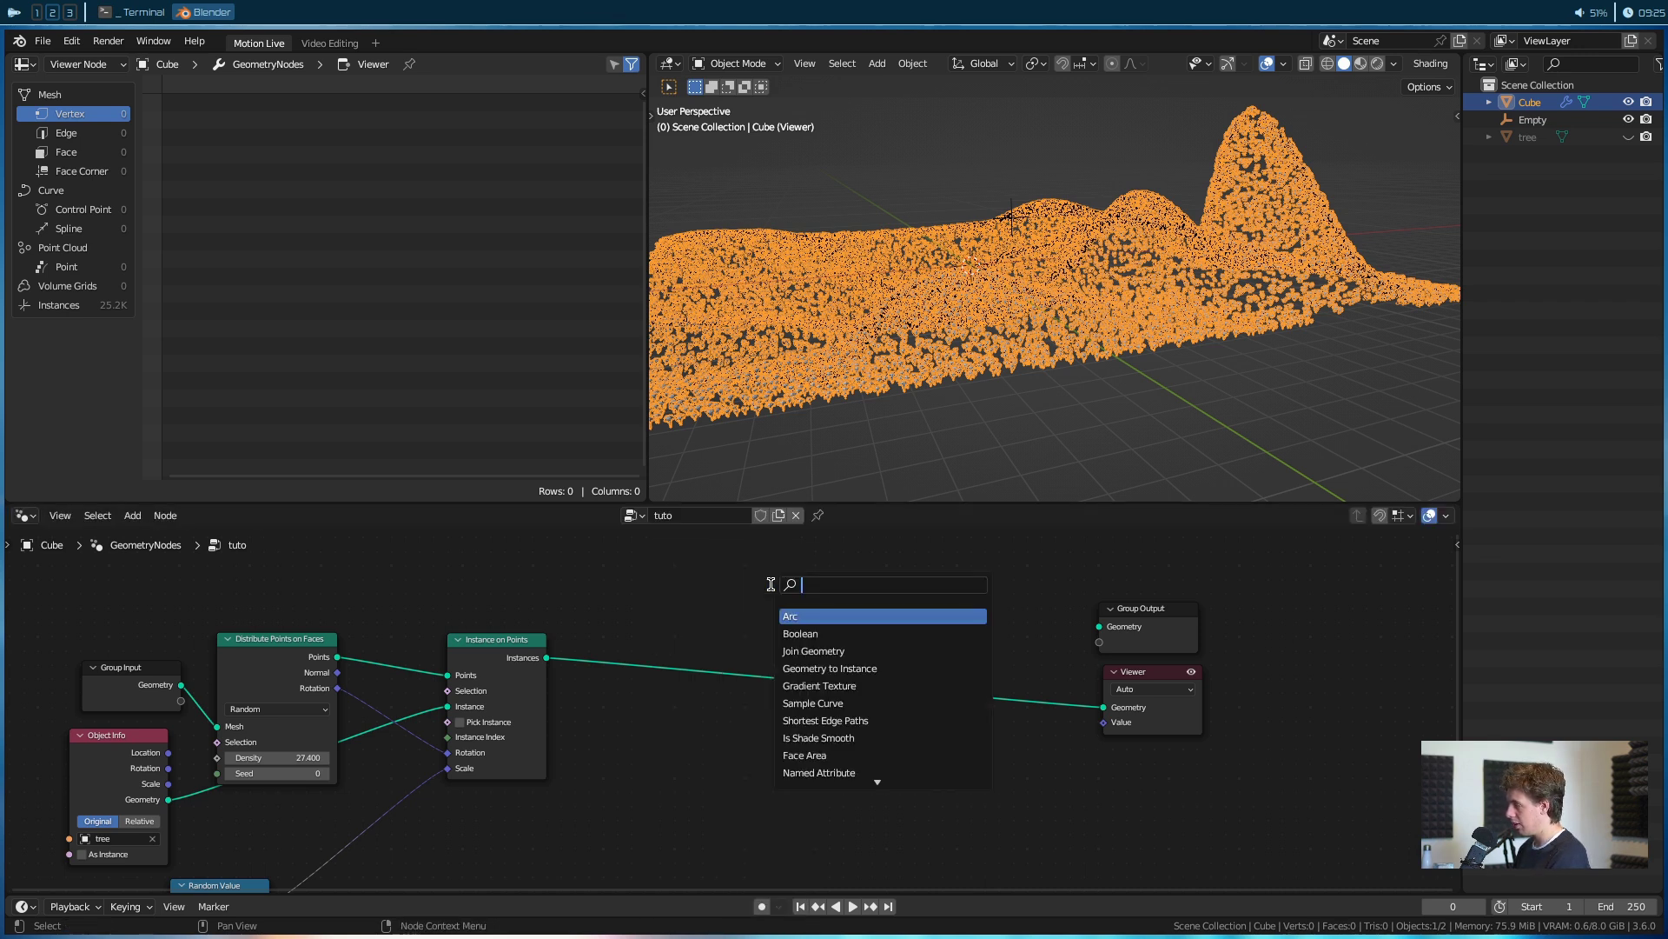
{"action": "type", "text": "joi"}
{"action": "key", "text": "Down"}
{"action": "key", "text": "Return"}
{"action": "left_click", "coordinate": [771, 585]}
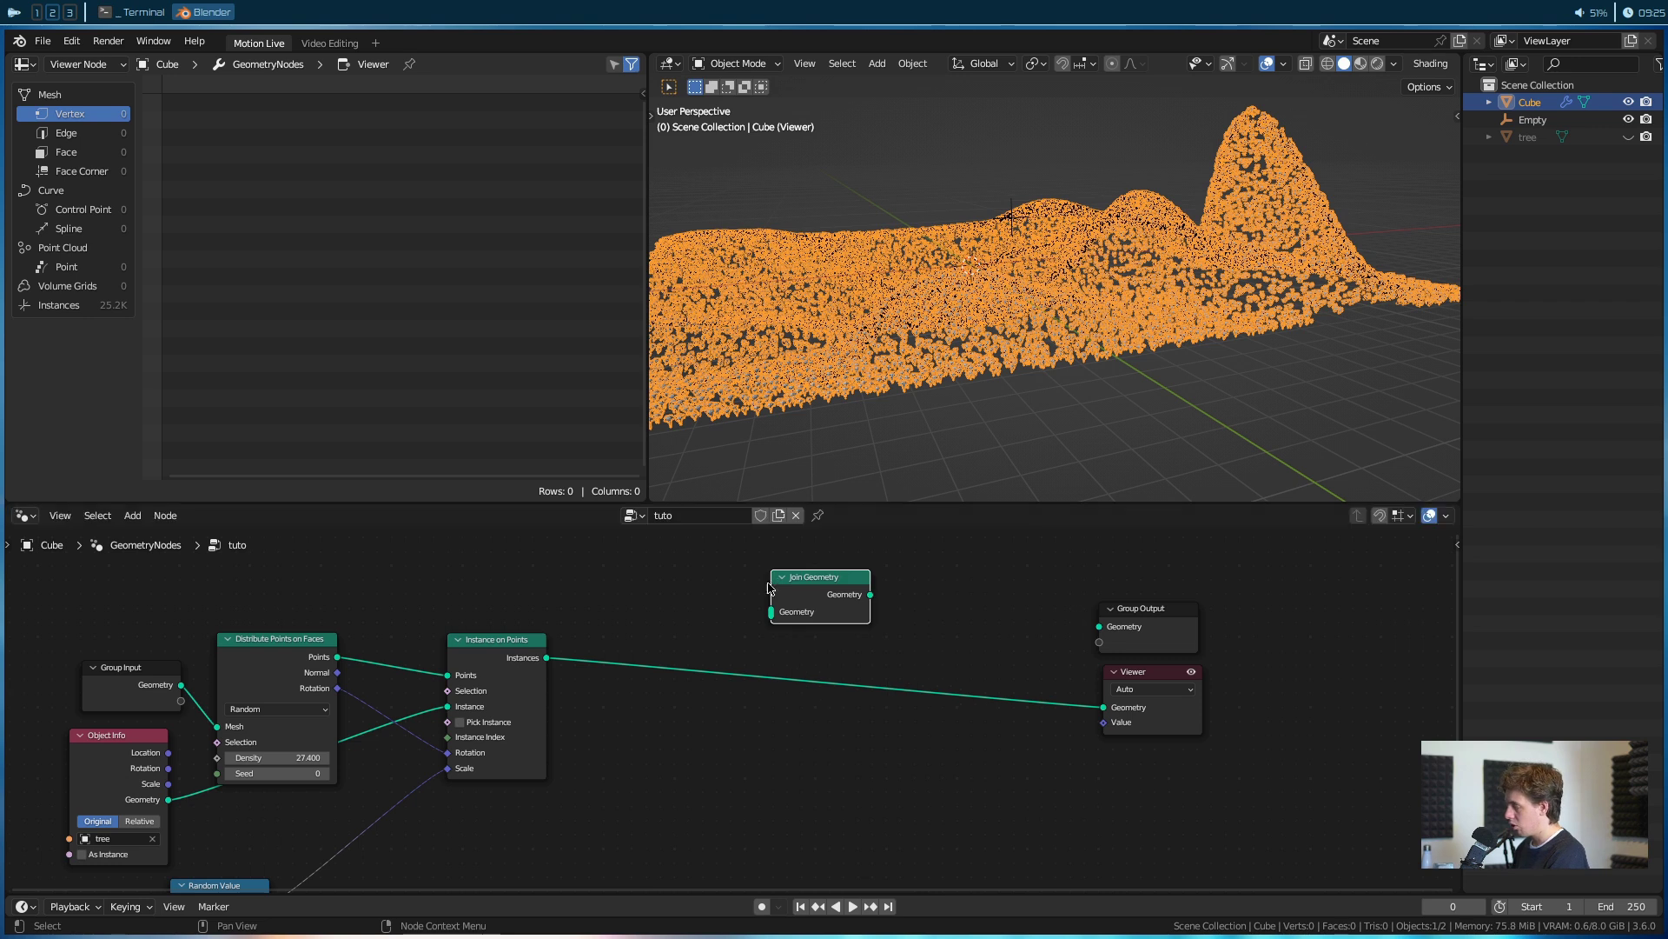
Step: Join the Group Input geometry with the instances in Join Geometry and send its output to the Viewer
{"action": "middle_click_drag", "start_coordinate": [656, 616], "coordinate": [680, 619]}
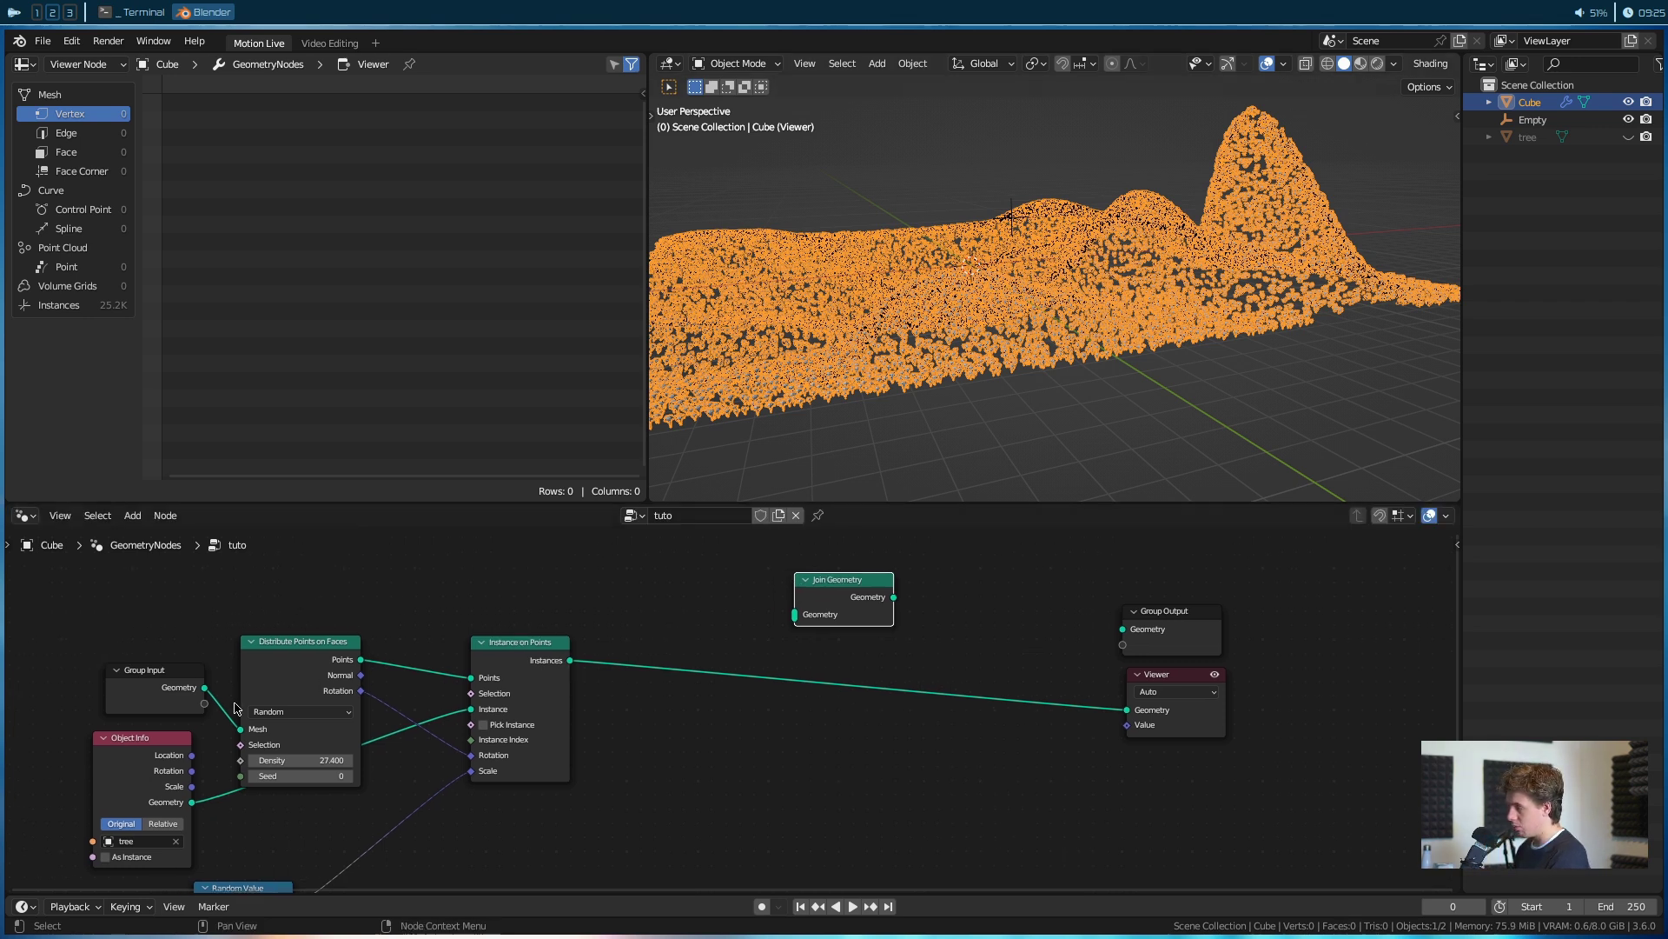
{"action": "left_click_drag", "start_coordinate": [205, 689], "coordinate": [794, 615]}
{"action": "left_click_drag", "start_coordinate": [144, 699], "coordinate": [119, 677]}
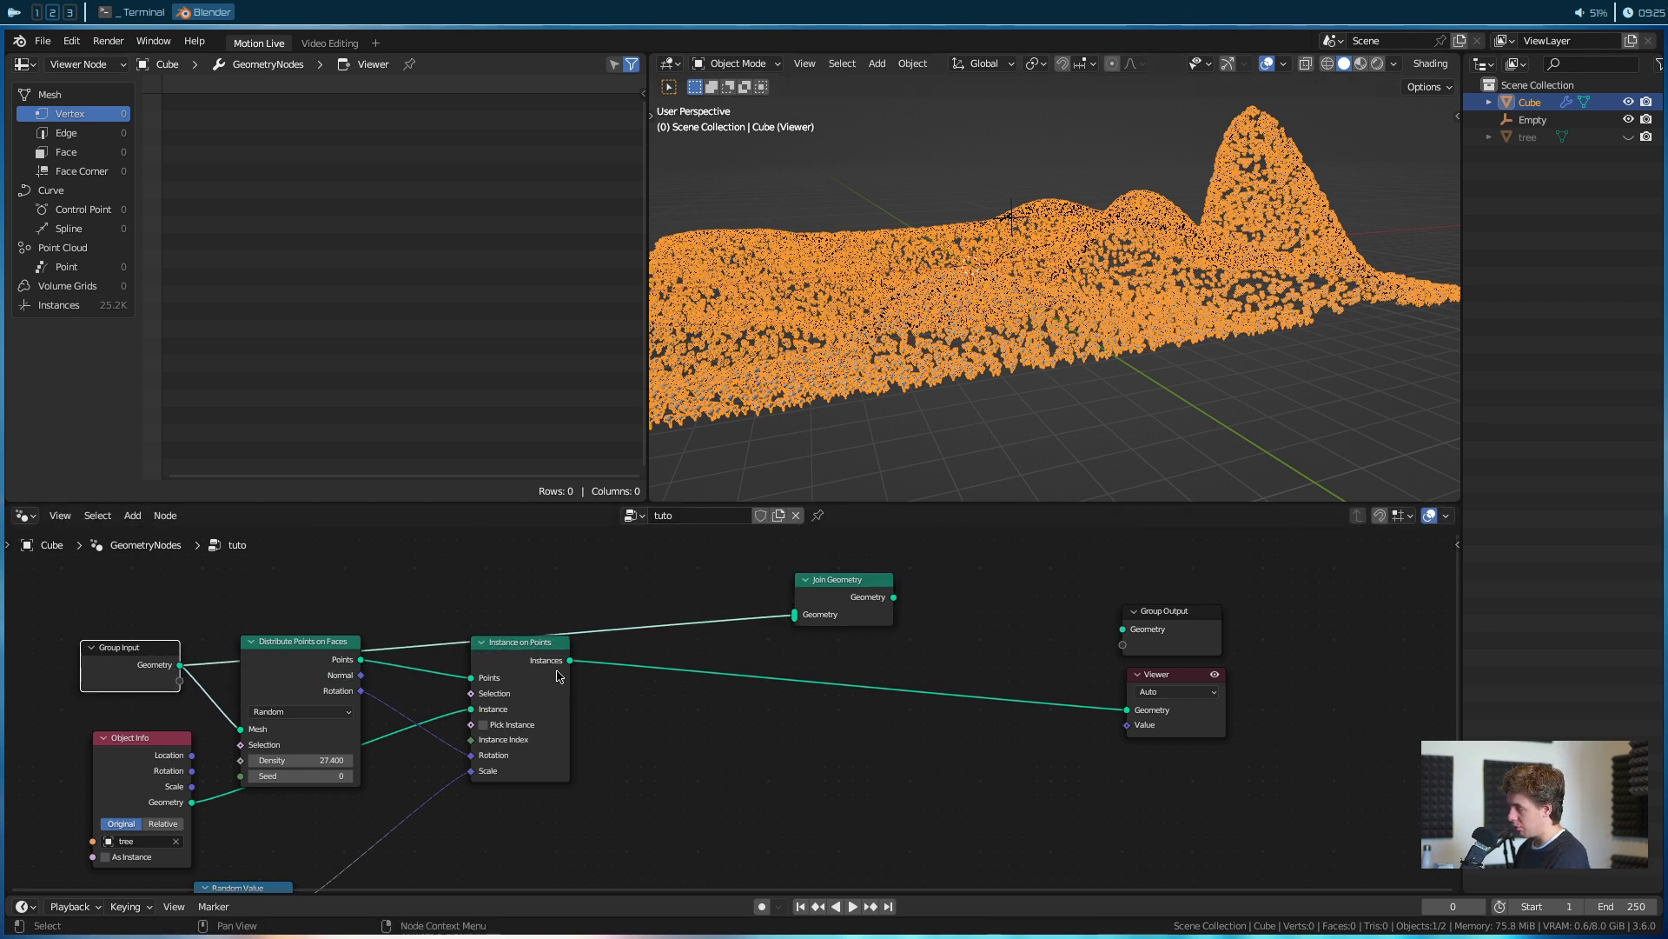
{"action": "left_click", "coordinate": [586, 647]}
{"action": "left_click_drag", "start_coordinate": [570, 660], "coordinate": [794, 615]}
{"action": "left_click_drag", "start_coordinate": [894, 597], "coordinate": [1127, 709]}
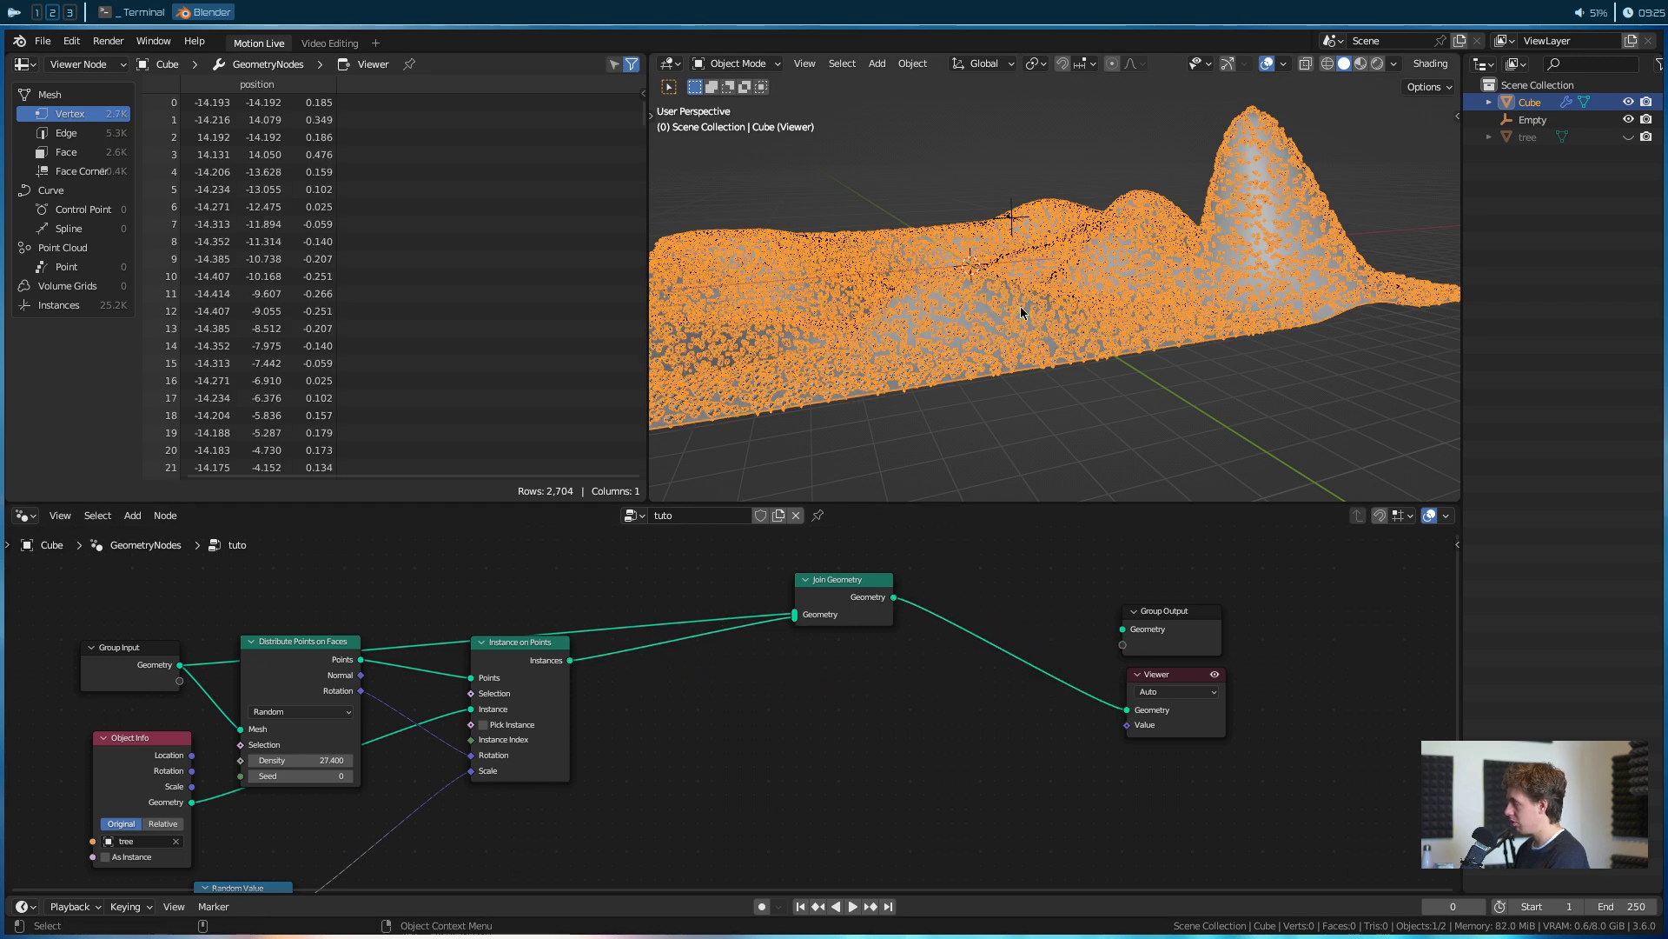
Step: Lower the Density of Distribute Points on Faces to 9.100
{"action": "middle_click_drag", "start_coordinate": [1034, 313], "coordinate": [1174, 367]}
{"action": "scroll", "coordinate": [1174, 366], "scroll_direction": "up", "scroll_amount": 6}
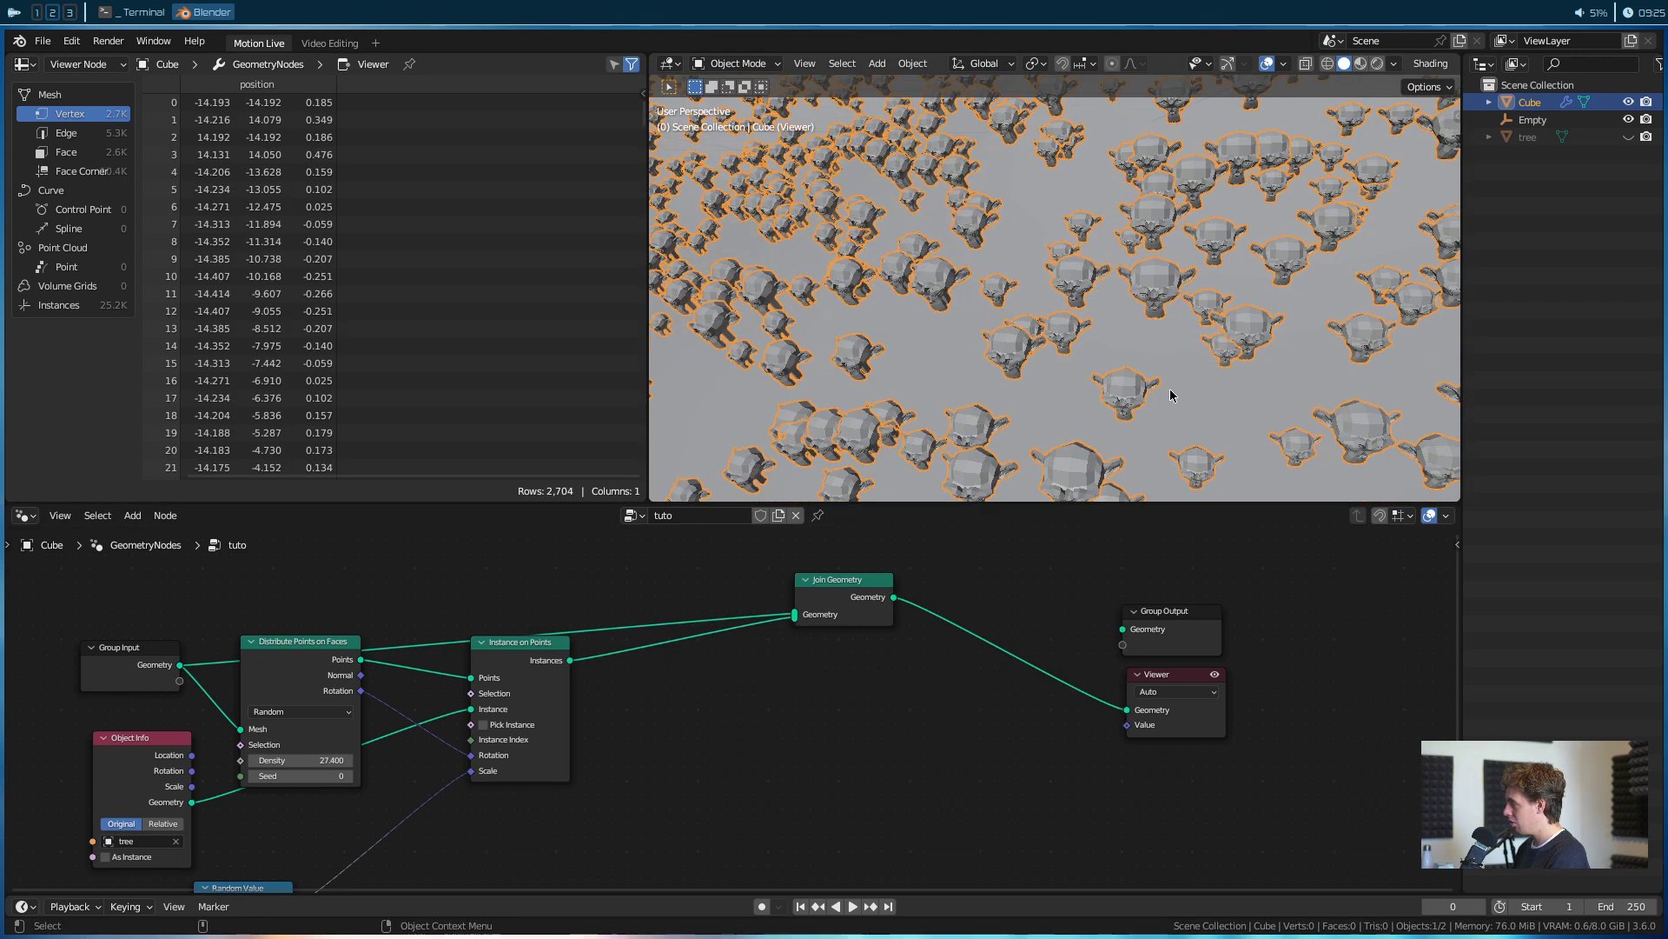
{"action": "middle_click_drag", "start_coordinate": [1184, 393], "coordinate": [856, 438]}
{"action": "middle_click_drag", "start_coordinate": [376, 875], "coordinate": [808, 795]}
{"action": "scroll", "coordinate": [705, 693], "scroll_direction": "up", "scroll_amount": 5}
{"action": "middle_click_drag", "start_coordinate": [748, 641], "coordinate": [741, 803]}
{"action": "left_click_drag", "start_coordinate": [620, 752], "coordinate": [467, 753]}
Step: Raise the Random Value node's Max to 0.260 and check the size variation of the instances up close
{"action": "middle_click_drag", "start_coordinate": [727, 795], "coordinate": [774, 582]}
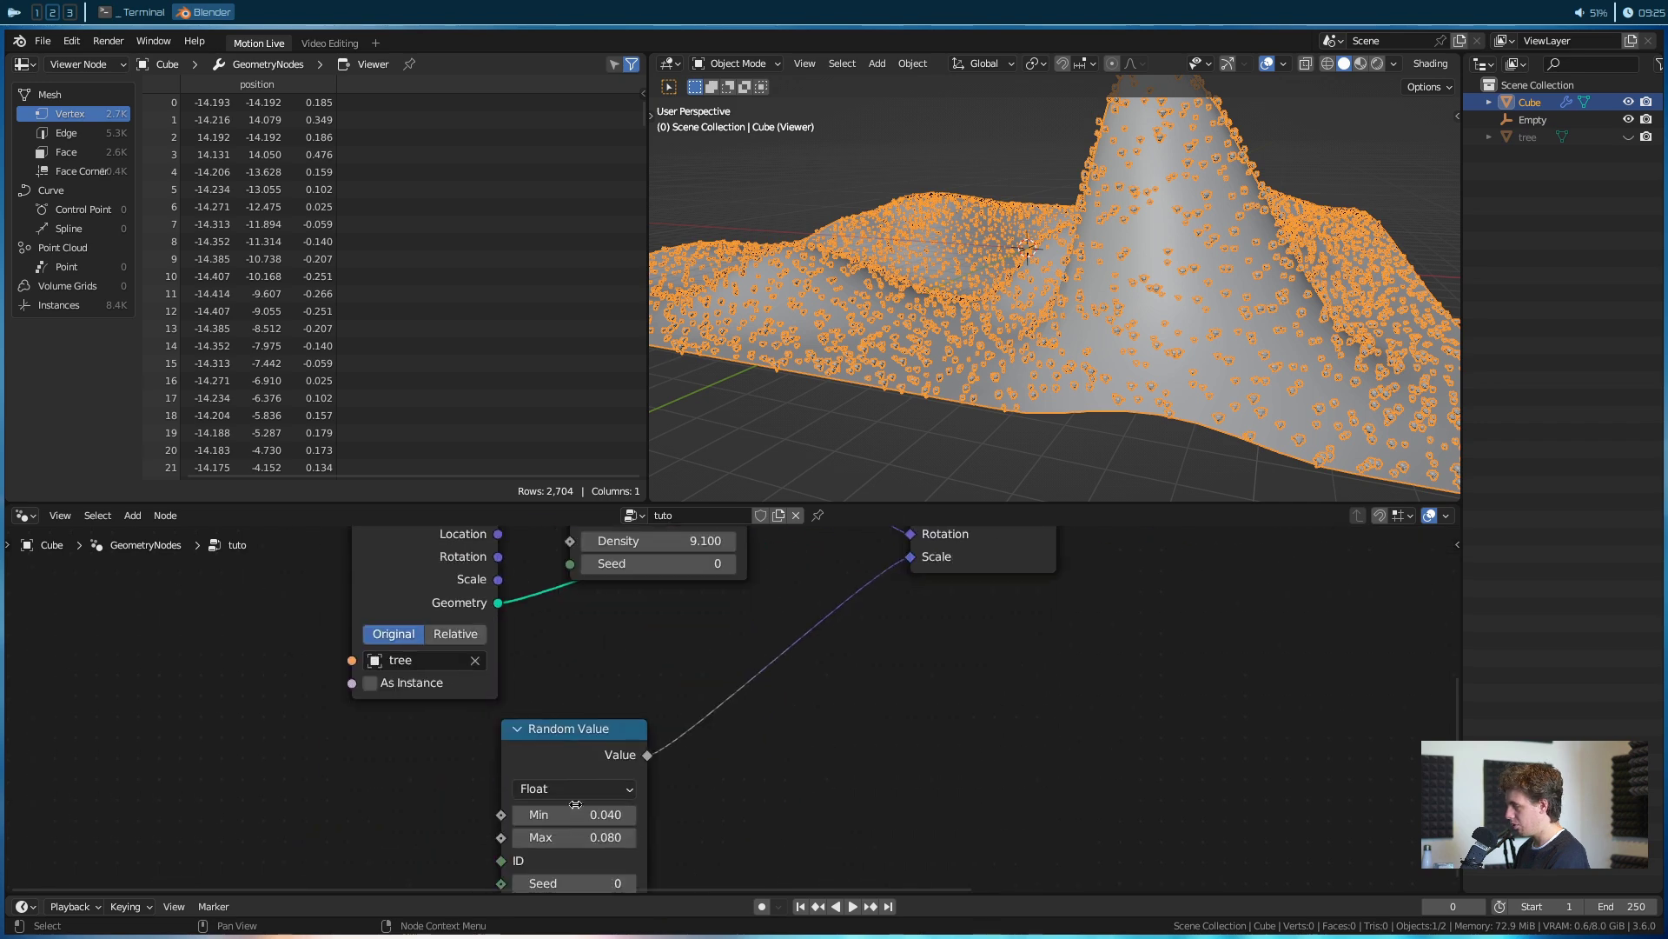
{"action": "left_click_drag", "start_coordinate": [572, 835], "coordinate": [589, 835]}
{"action": "middle_click_drag", "start_coordinate": [1256, 356], "coordinate": [979, 359]}
{"action": "scroll", "coordinate": [995, 300], "scroll_direction": "up", "scroll_amount": 4}
{"action": "middle_click_drag", "start_coordinate": [995, 300], "coordinate": [1275, 377], "text": "shift"}
{"action": "scroll", "coordinate": [1274, 377], "scroll_direction": "up", "scroll_amount": 5}
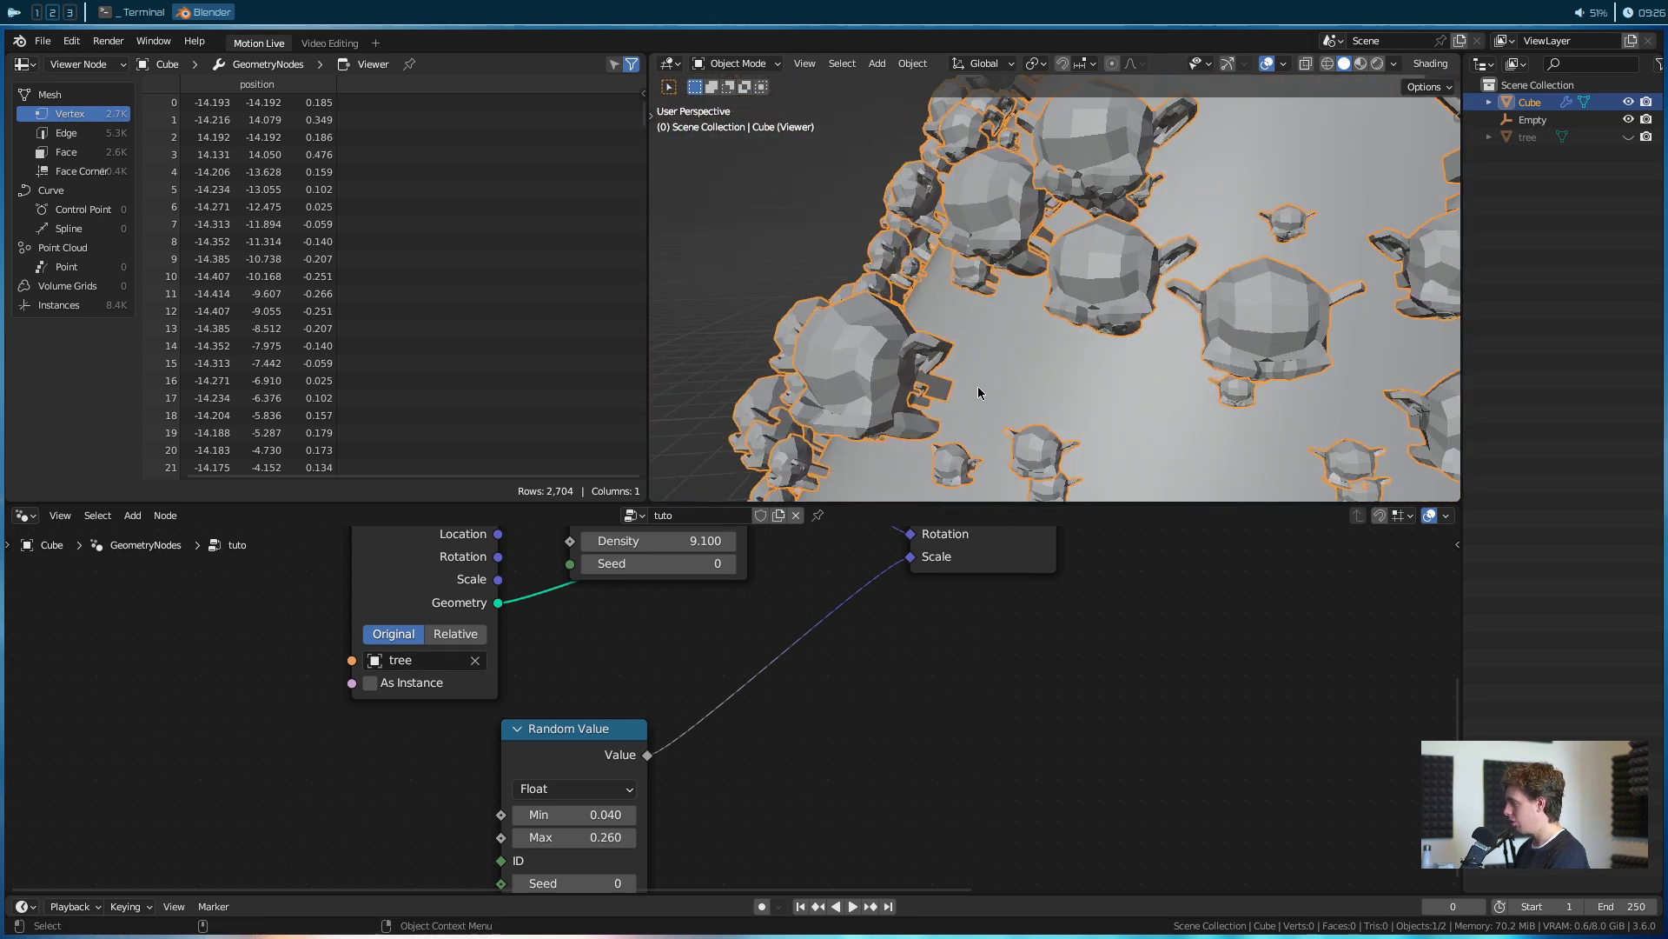
{"action": "scroll", "coordinate": [609, 672], "scroll_direction": "down", "scroll_amount": 1}
Step: Move Object Info aside and insert a Transform Geometry node on its link to Instance on Points
{"action": "middle_click_drag", "start_coordinate": [621, 686], "coordinate": [864, 636]}
{"action": "scroll", "coordinate": [901, 696], "scroll_direction": "down", "scroll_amount": 1}
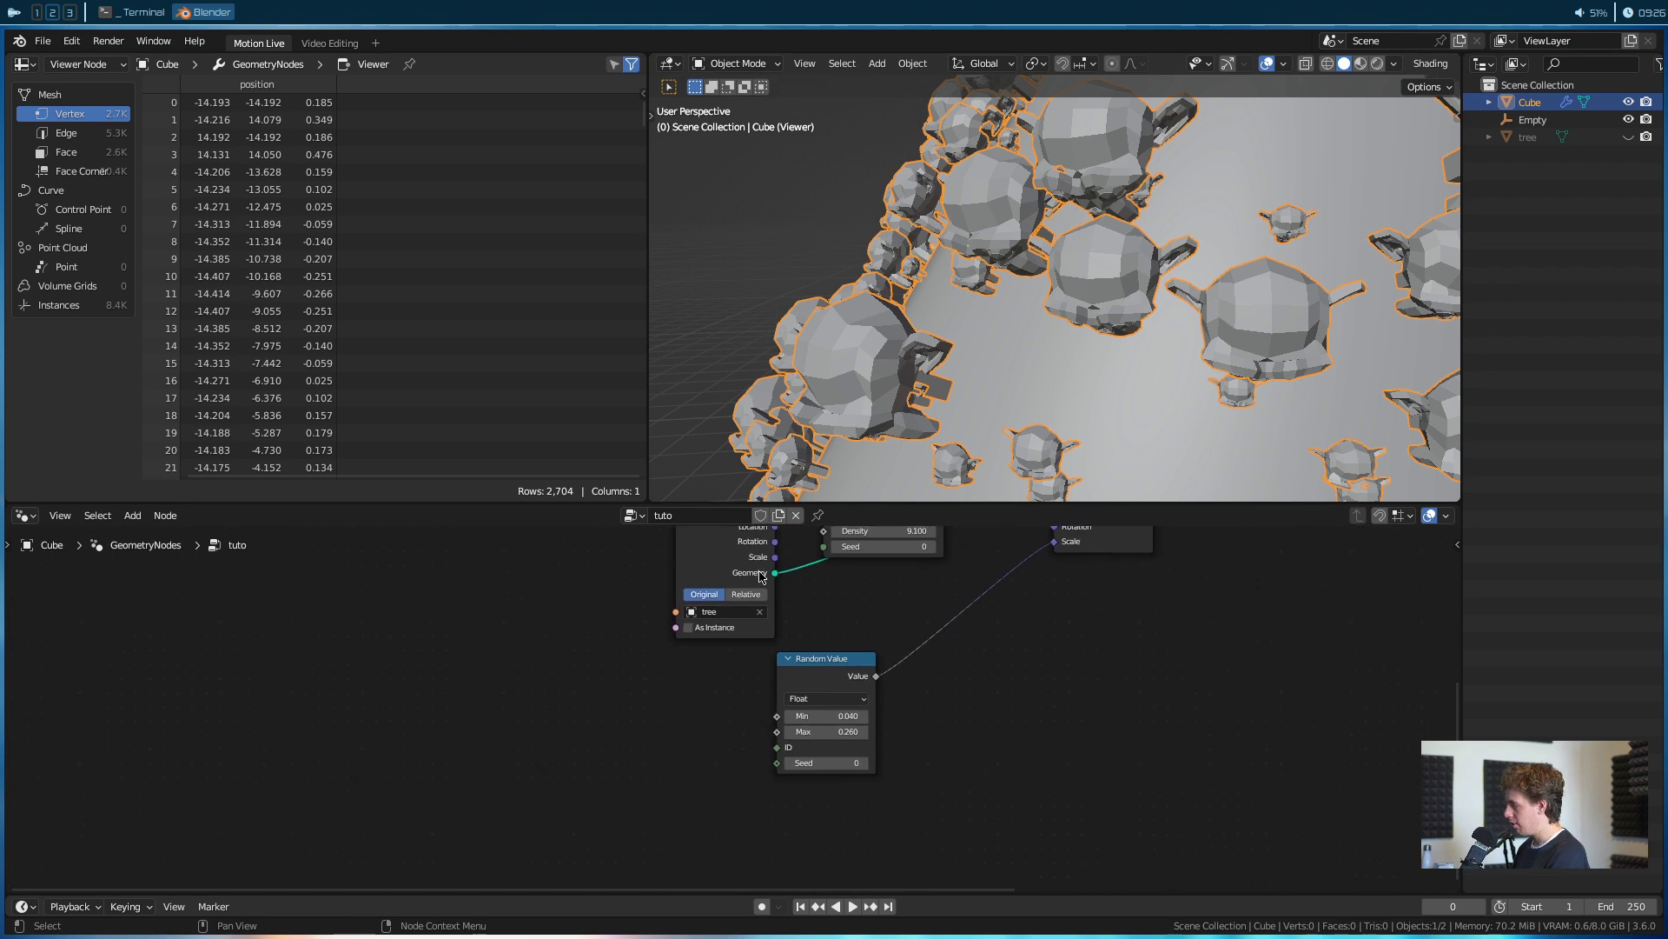
{"action": "left_click_drag", "start_coordinate": [763, 572], "coordinate": [490, 627]}
{"action": "middle_click_drag", "start_coordinate": [544, 573], "coordinate": [556, 591]}
{"action": "key", "text": "shift+a"}
{"action": "type", "text": "tra"}
{"action": "key", "text": "Return"}
{"action": "left_click", "coordinate": [687, 609]}
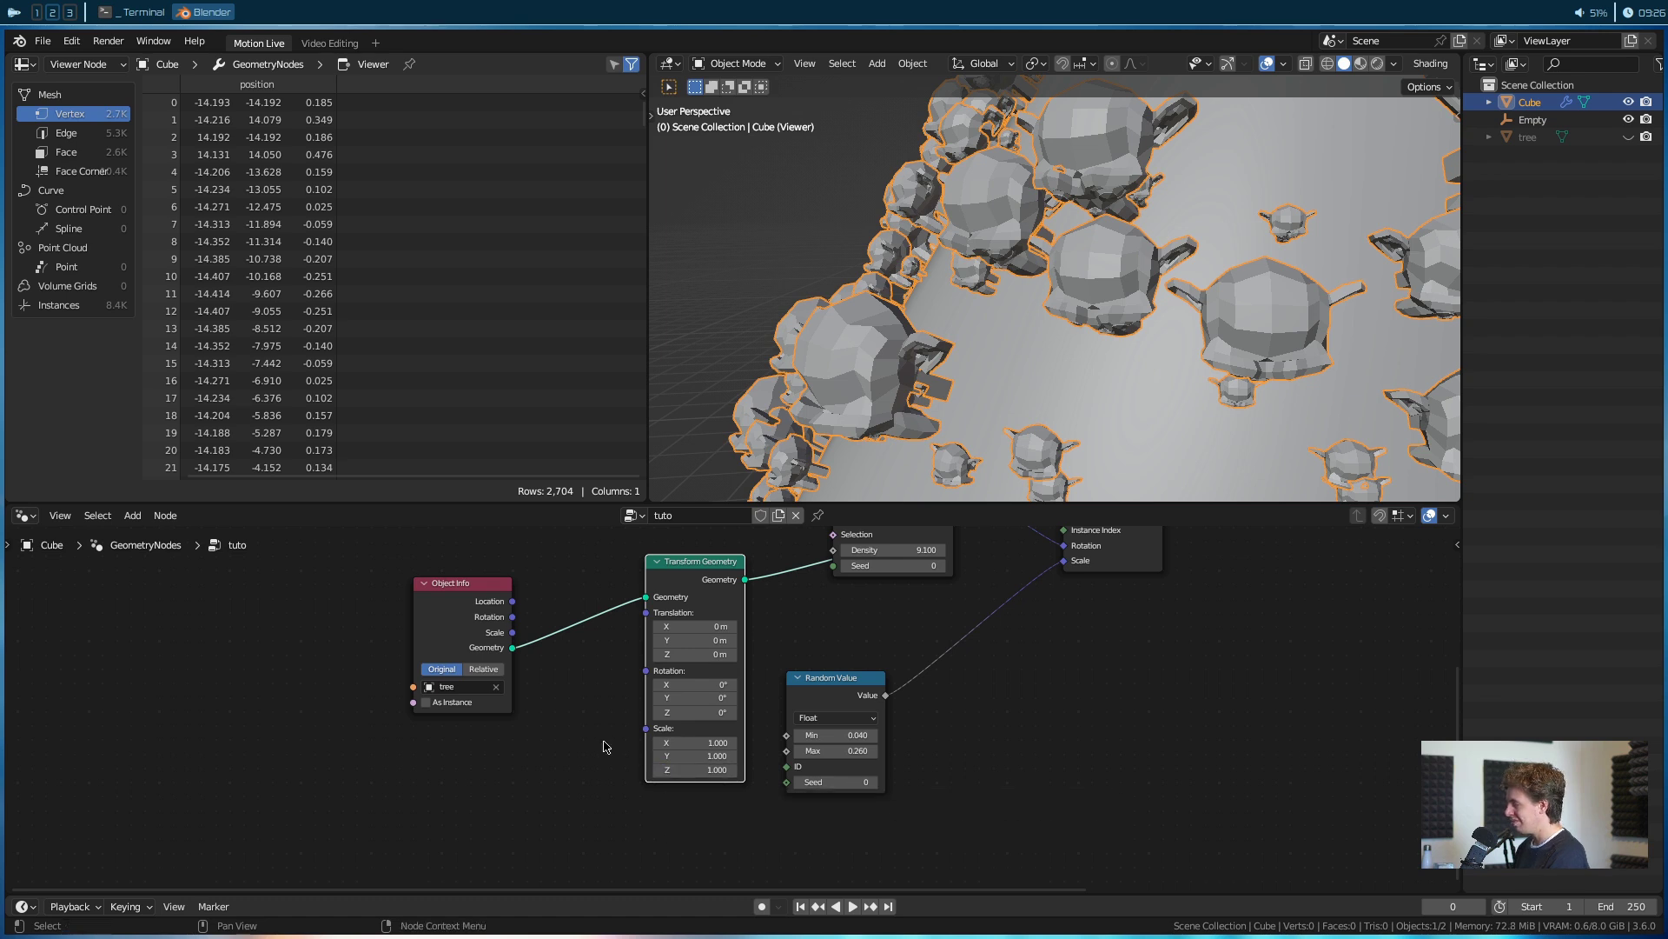
Step: Set the Transform Geometry Z translation to 0.94 m to lift the trees relative to the terrain surface
{"action": "left_click_drag", "start_coordinate": [691, 654], "coordinate": [774, 653]}
{"action": "scroll", "coordinate": [1123, 293], "scroll_direction": "down", "scroll_amount": 8}
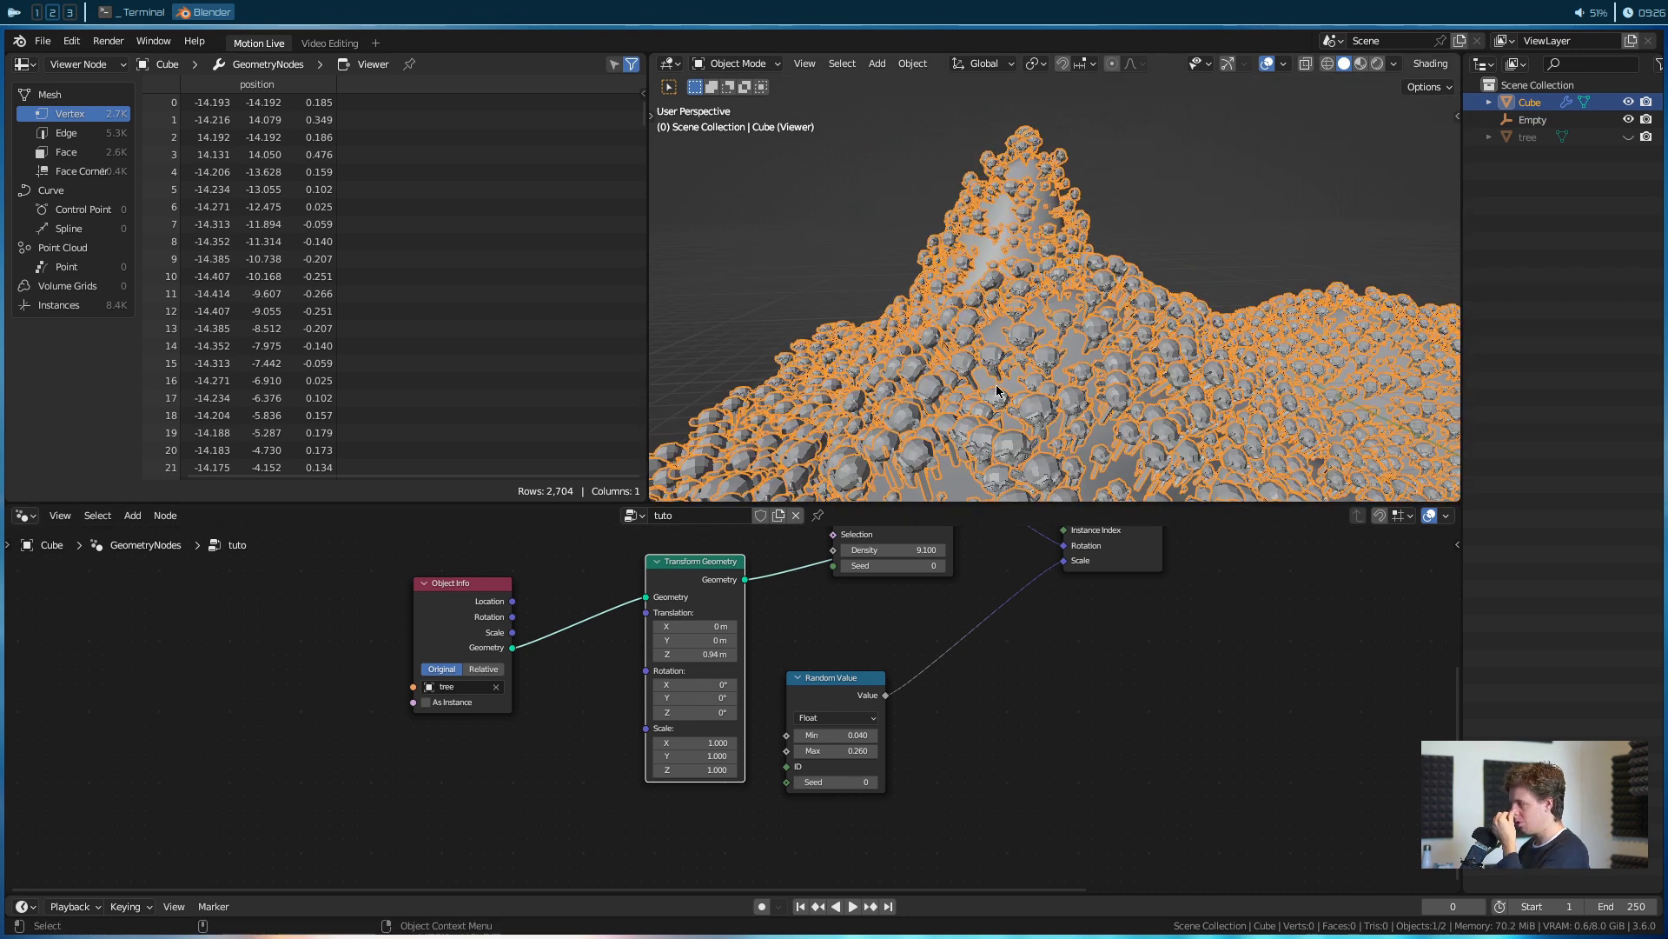
{"action": "middle_click_drag", "start_coordinate": [1042, 669], "coordinate": [938, 696]}
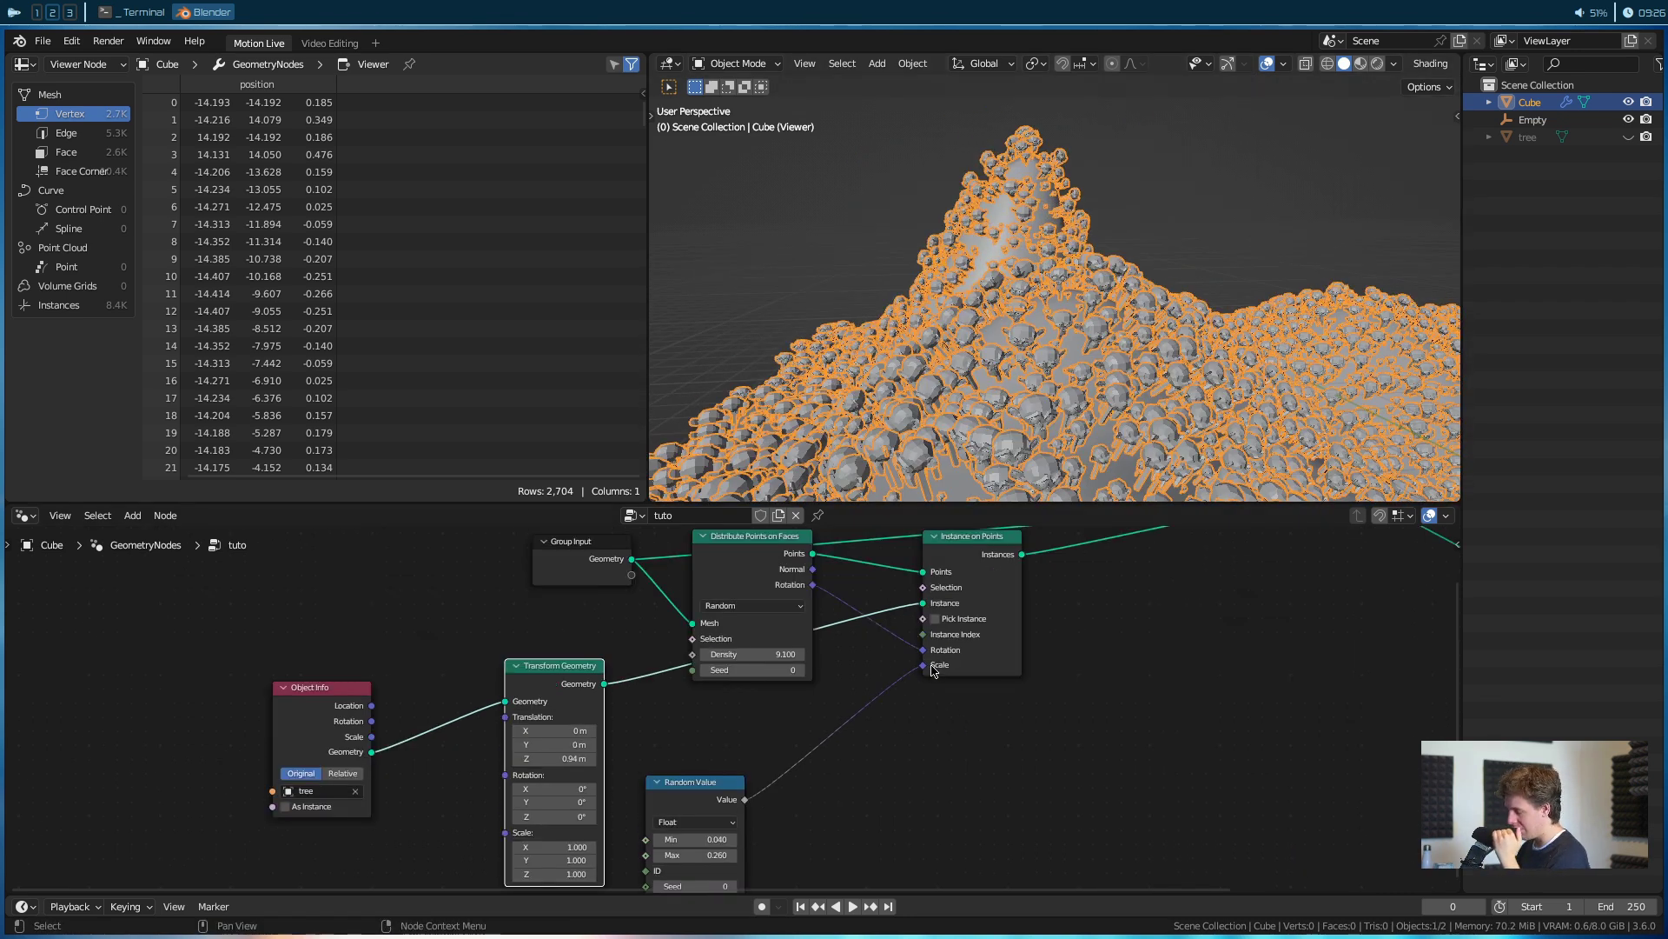
{"action": "middle_click_drag", "start_coordinate": [991, 423], "coordinate": [990, 276]}
{"action": "scroll", "coordinate": [1071, 374], "scroll_direction": "down", "scroll_amount": 10}
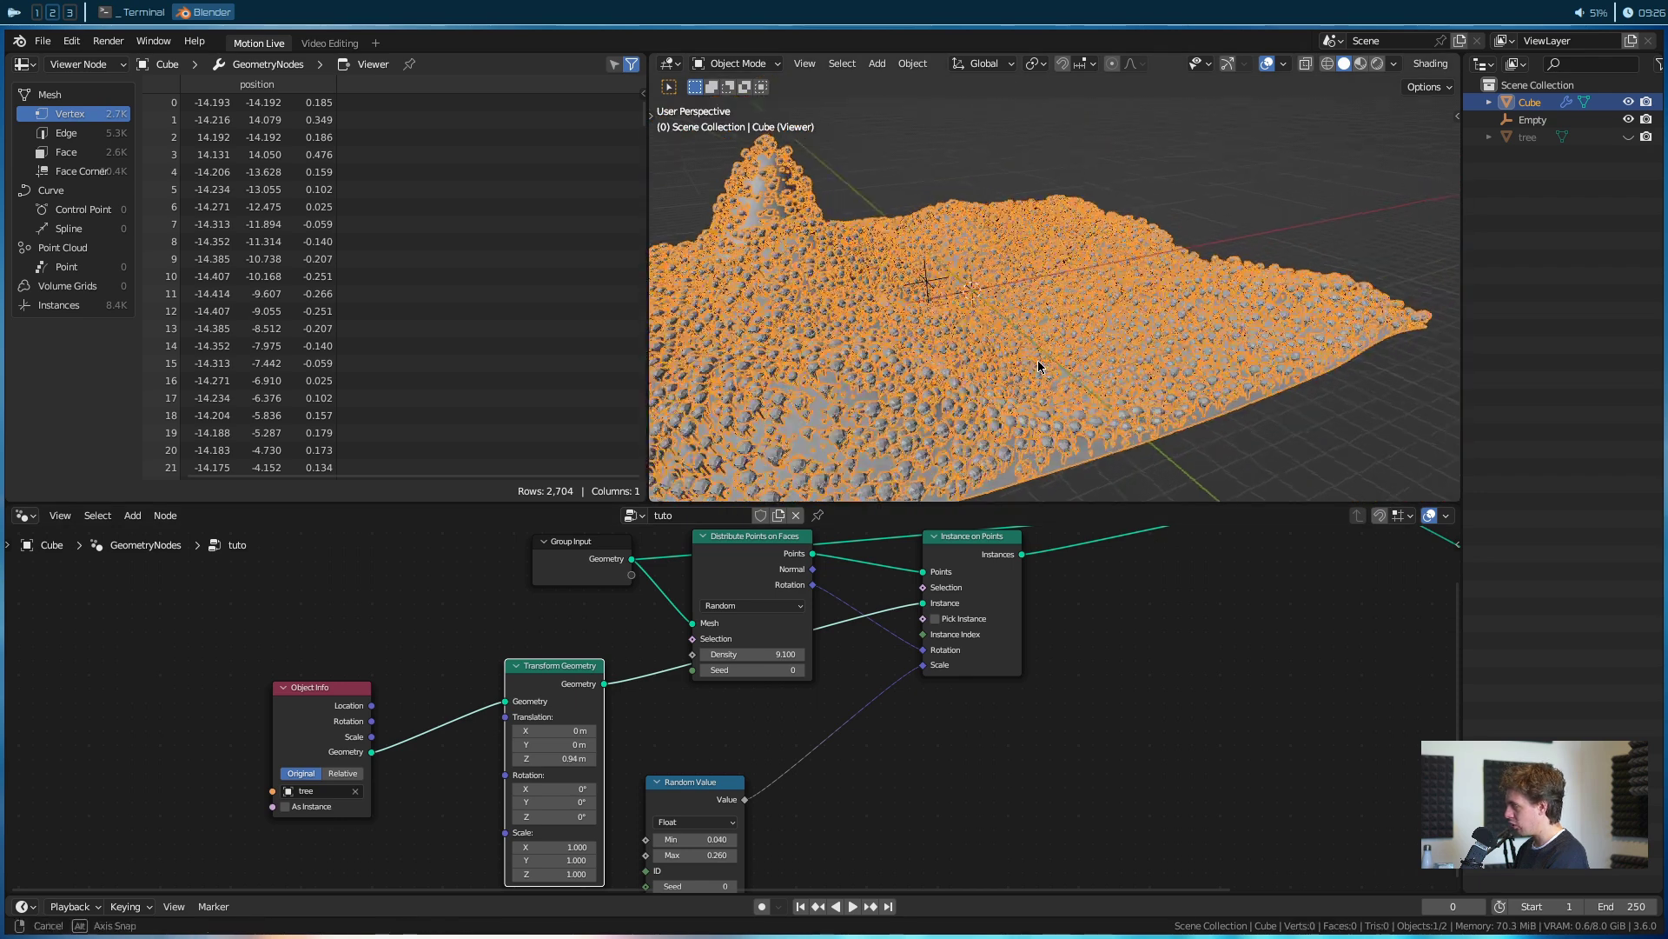
Step: Move the Instance on Points node away from Distribute Points on Faces to just below Join Geometry, and inspect the scattered trees
{"action": "middle_click_drag", "start_coordinate": [1146, 593], "coordinate": [803, 678]}
{"action": "left_click_drag", "start_coordinate": [681, 643], "coordinate": [896, 688]}
{"action": "scroll", "coordinate": [994, 439], "scroll_direction": "up", "scroll_amount": 5}
{"action": "middle_click_drag", "start_coordinate": [994, 440], "coordinate": [1075, 393]}
{"action": "scroll", "coordinate": [1072, 336], "scroll_direction": "down", "scroll_amount": 5}
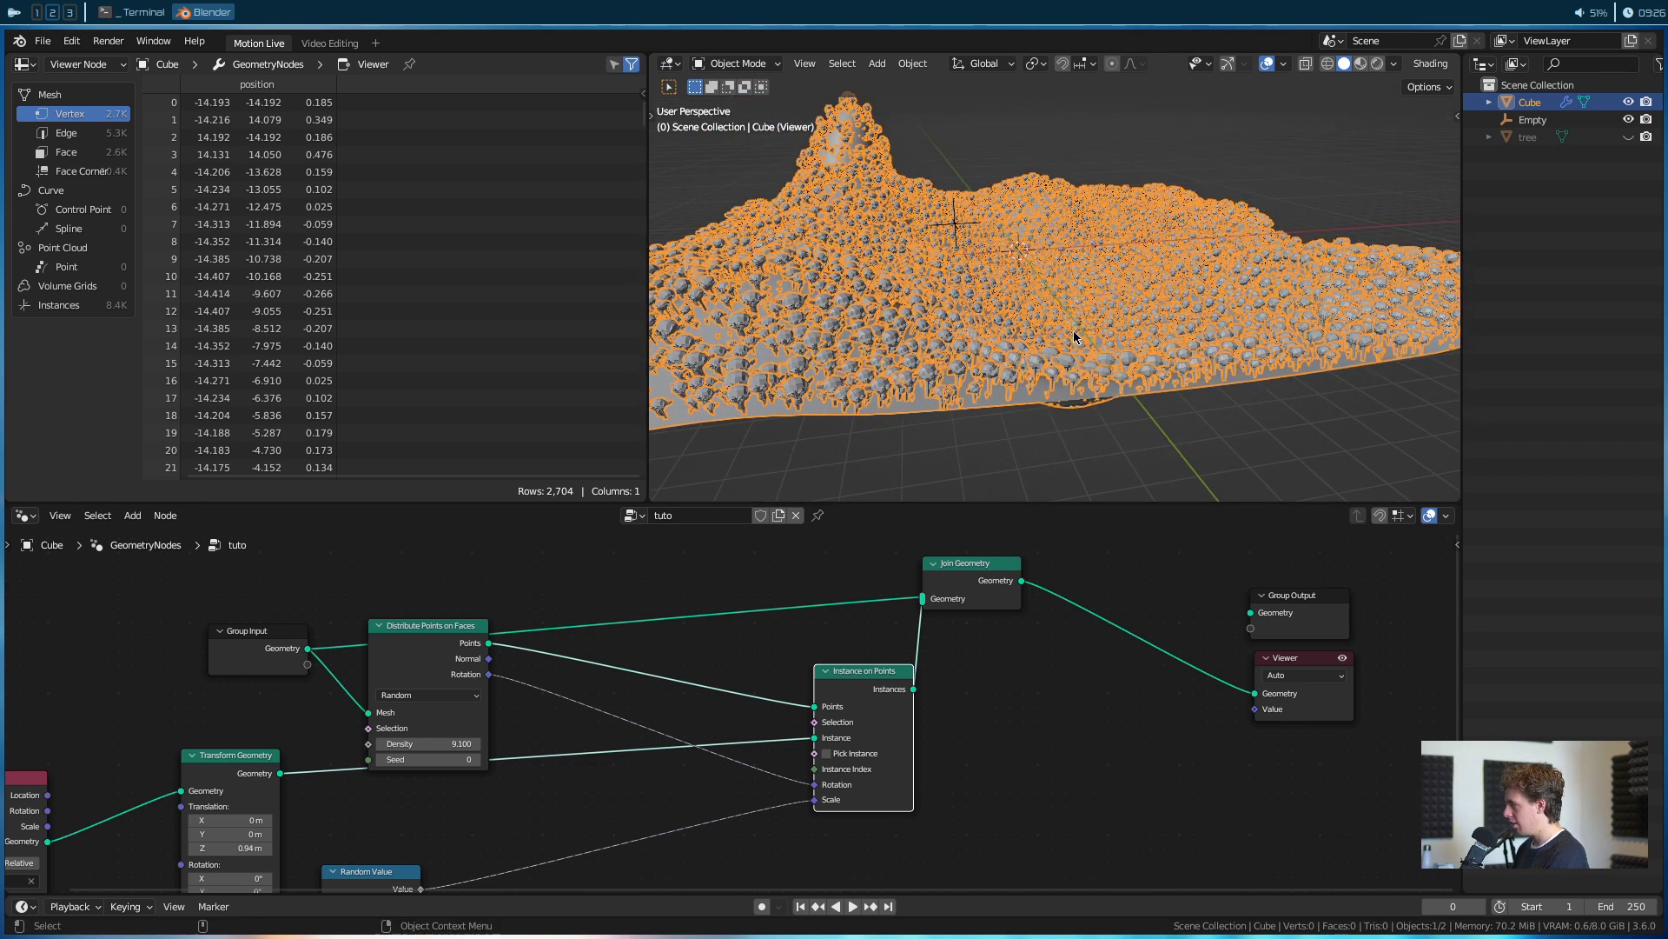
Step: Spread out the node layout by moving Join Geometry further right and down, and Group Input and Distribute Points on Faces further left
{"action": "scroll", "coordinate": [988, 279], "scroll_direction": "down", "scroll_amount": 1}
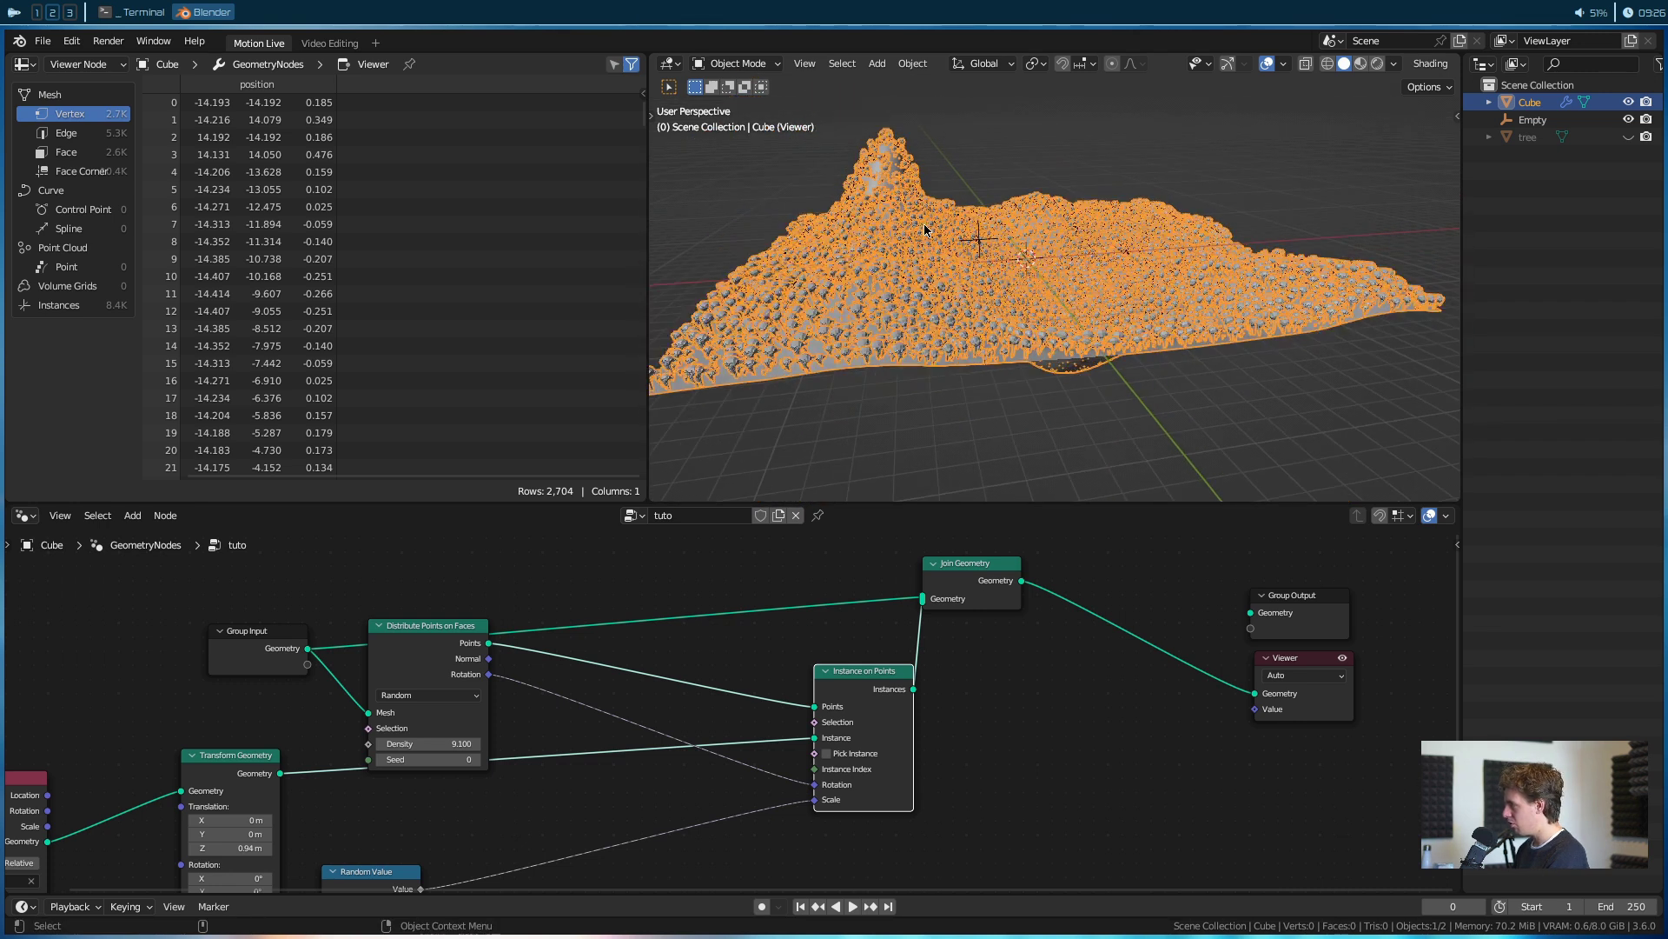
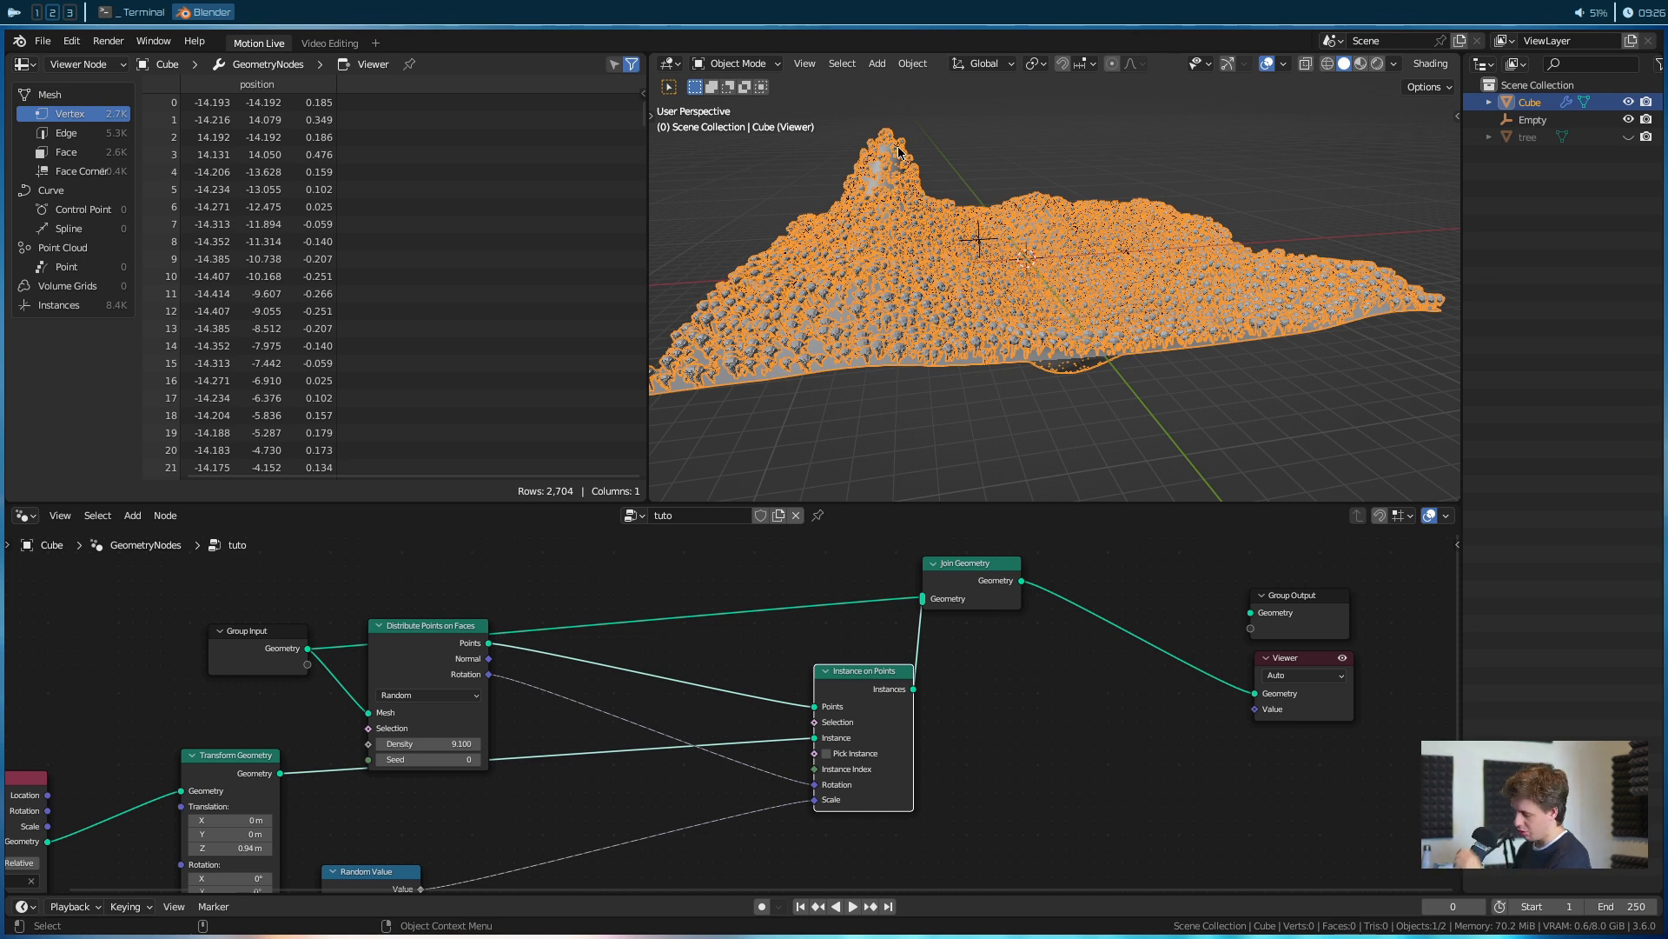
{"action": "left_click_drag", "start_coordinate": [971, 569], "coordinate": [1055, 623]}
{"action": "middle_click_drag", "start_coordinate": [1034, 773], "coordinate": [1052, 584]}
{"action": "middle_click_drag", "start_coordinate": [702, 794], "coordinate": [980, 846]}
{"action": "middle_click_drag", "start_coordinate": [823, 644], "coordinate": [901, 691]}
{"action": "left_click", "coordinate": [467, 573]}
{"action": "mouse_move", "coordinate": [782, 570]}
{"action": "left_mouse_down"}
{"action": "mouse_move", "coordinate": [720, 612]}
{"action": "mouse_move", "coordinate": [753, 571]}
{"action": "left_mouse_up"}
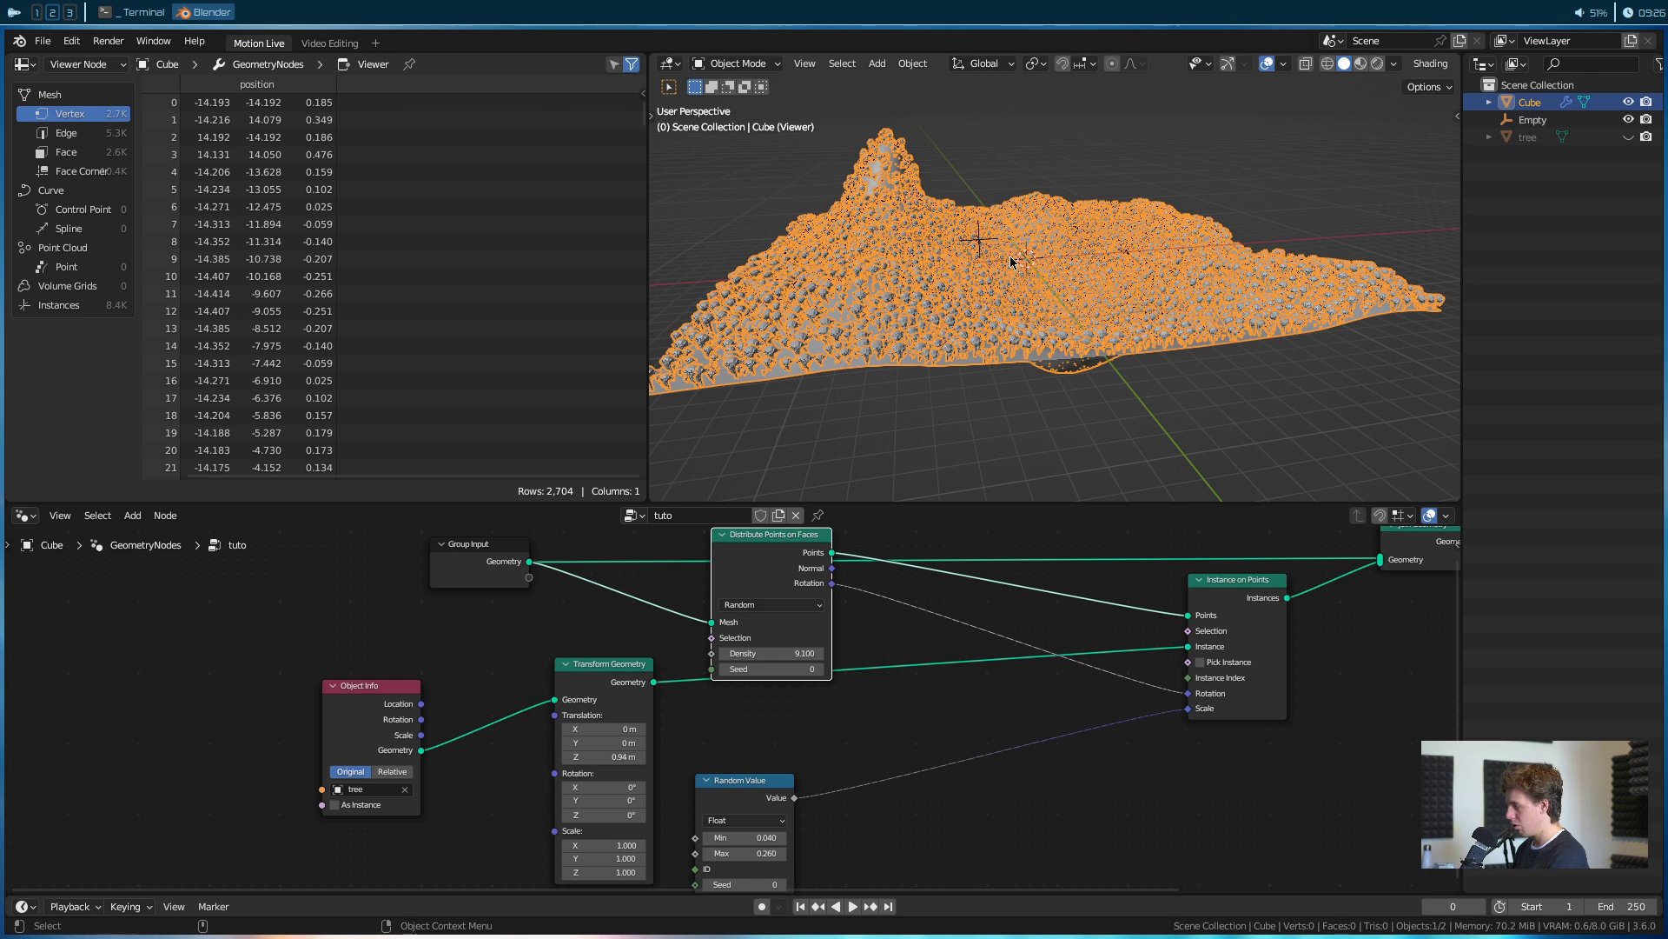
Step: Move the Object Info and Transform Geometry nodes down to free space beneath Group Input
{"action": "middle_click_drag", "start_coordinate": [485, 794], "coordinate": [639, 790]}
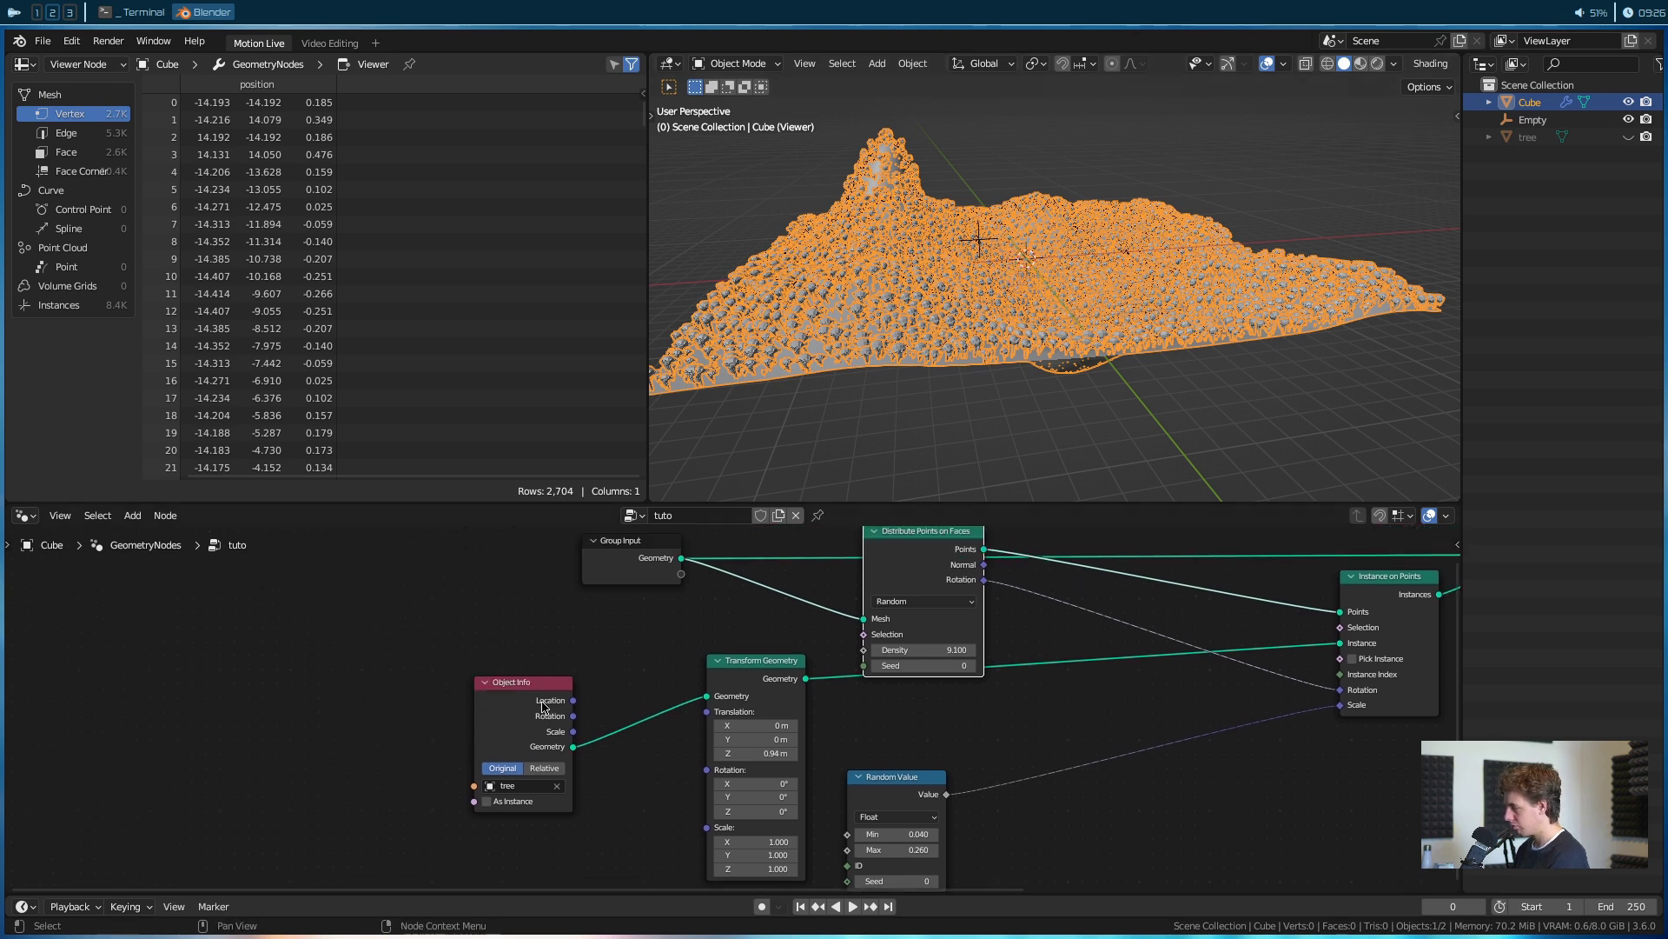
{"action": "left_click_drag", "start_coordinate": [543, 706], "coordinate": [452, 824]}
{"action": "left_click_drag", "start_coordinate": [742, 675], "coordinate": [717, 789]}
{"action": "middle_click_drag", "start_coordinate": [693, 731], "coordinate": [784, 673]}
Step: Add a Position node between Group Input and Object Info, and preview its output through the Viewer
{"action": "key", "text": "shift+a"}
{"action": "left_click", "coordinate": [624, 584]}
{"action": "type", "text": "oi"}
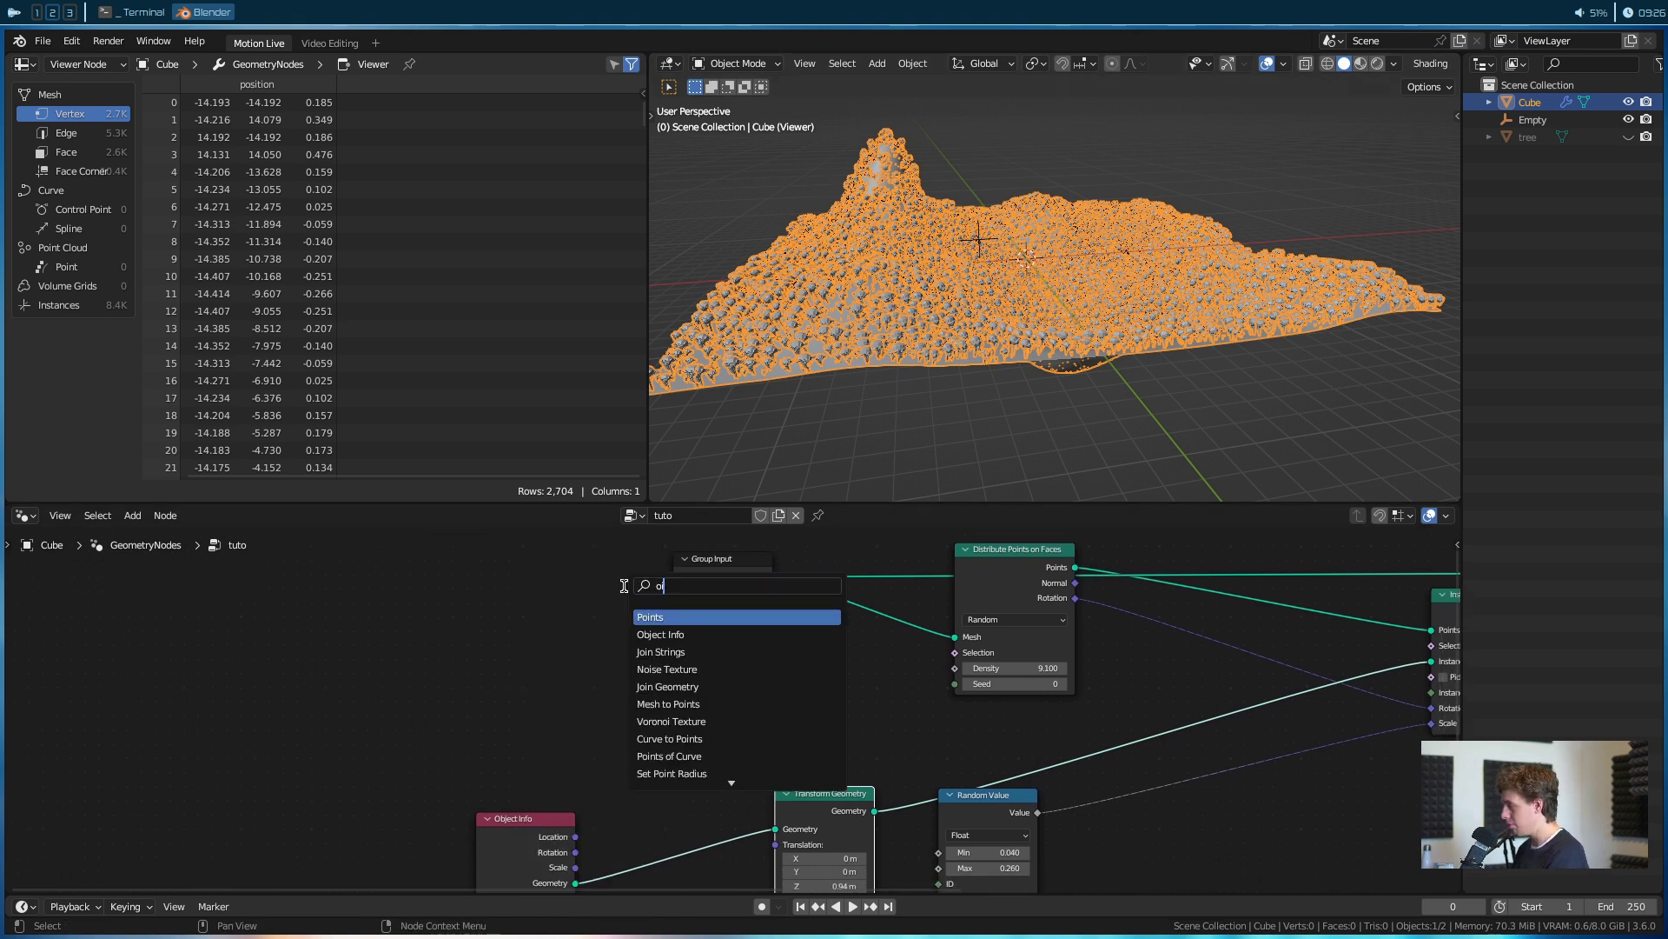
{"action": "key", "text": "BackSpace"}
{"action": "key", "text": "BackSpace"}
{"action": "type", "text": "pos"}
{"action": "key", "text": "Return"}
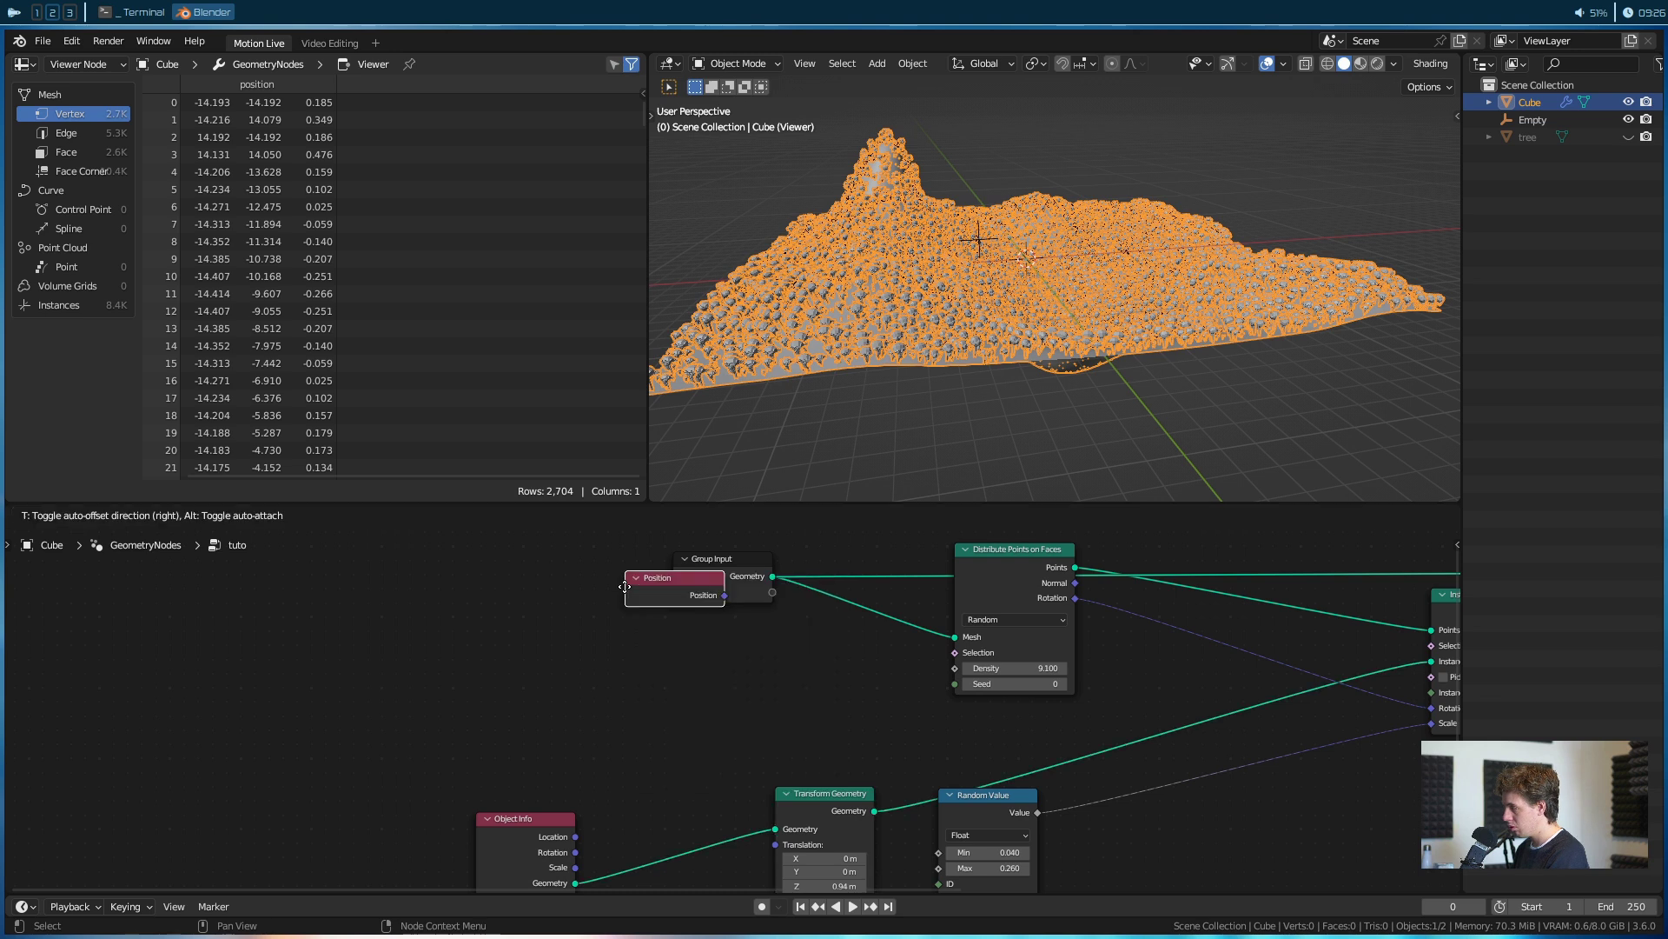
{"action": "left_click", "coordinate": [522, 708]}
{"action": "middle_click_drag", "start_coordinate": [734, 701], "coordinate": [547, 694]}
{"action": "left_click", "coordinate": [399, 693], "text": "ctrl+shift"}
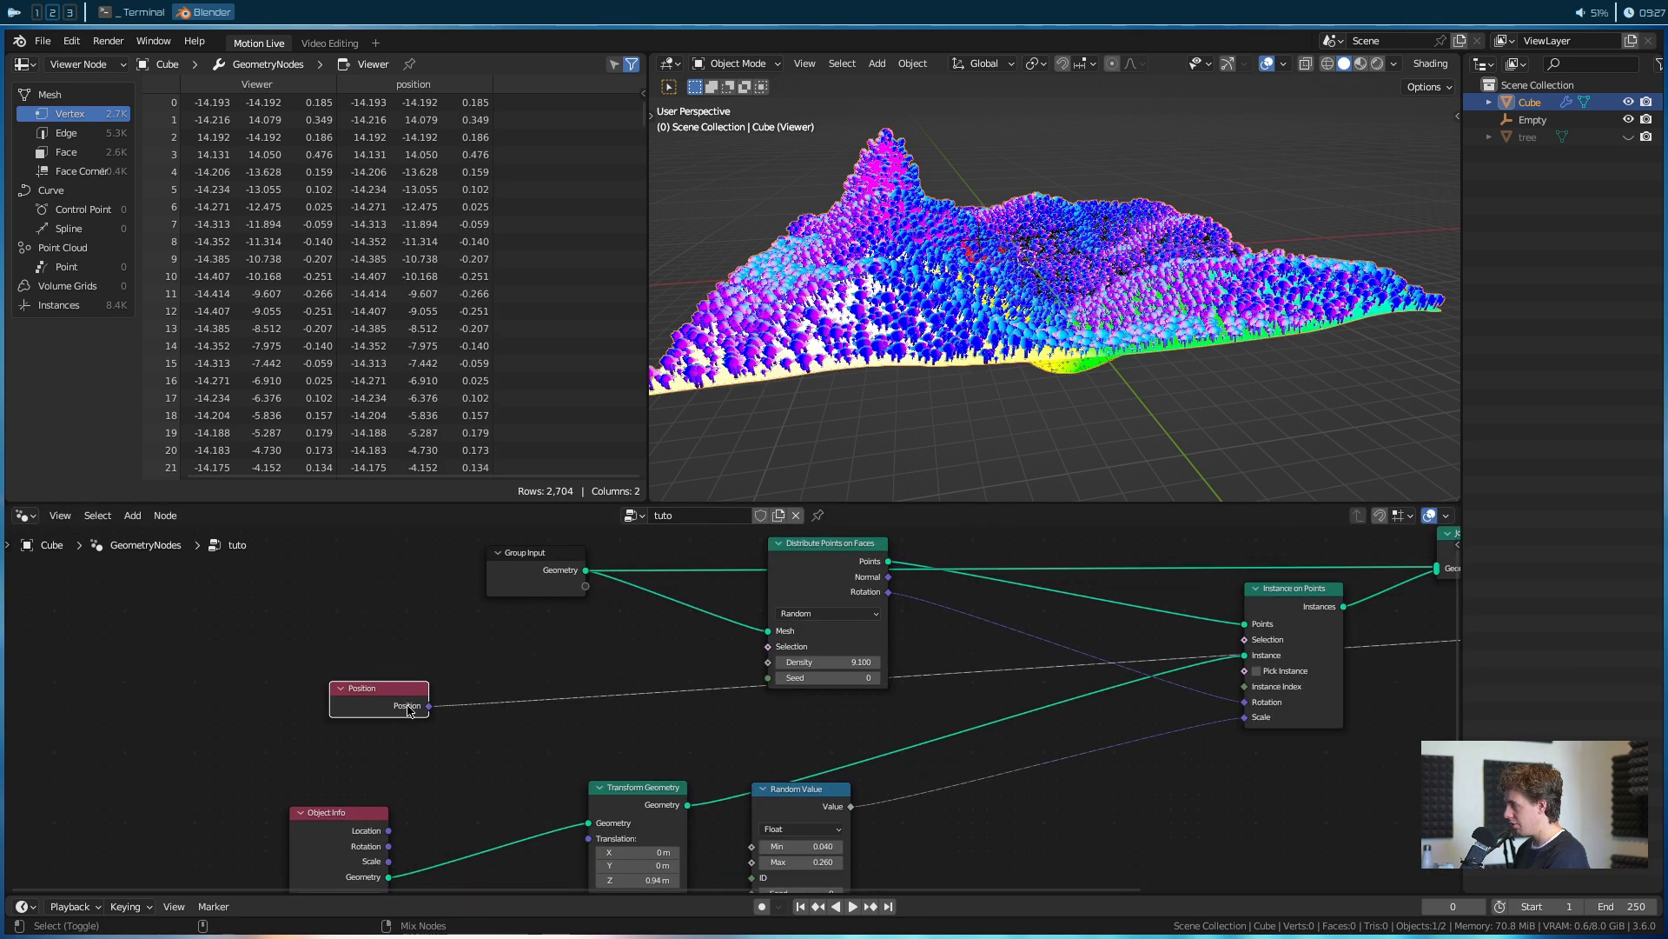
Step: Examine the position colours on the terrain and trees from below, from above and up close
{"action": "middle_click_drag", "start_coordinate": [1060, 421], "coordinate": [1102, 311]}
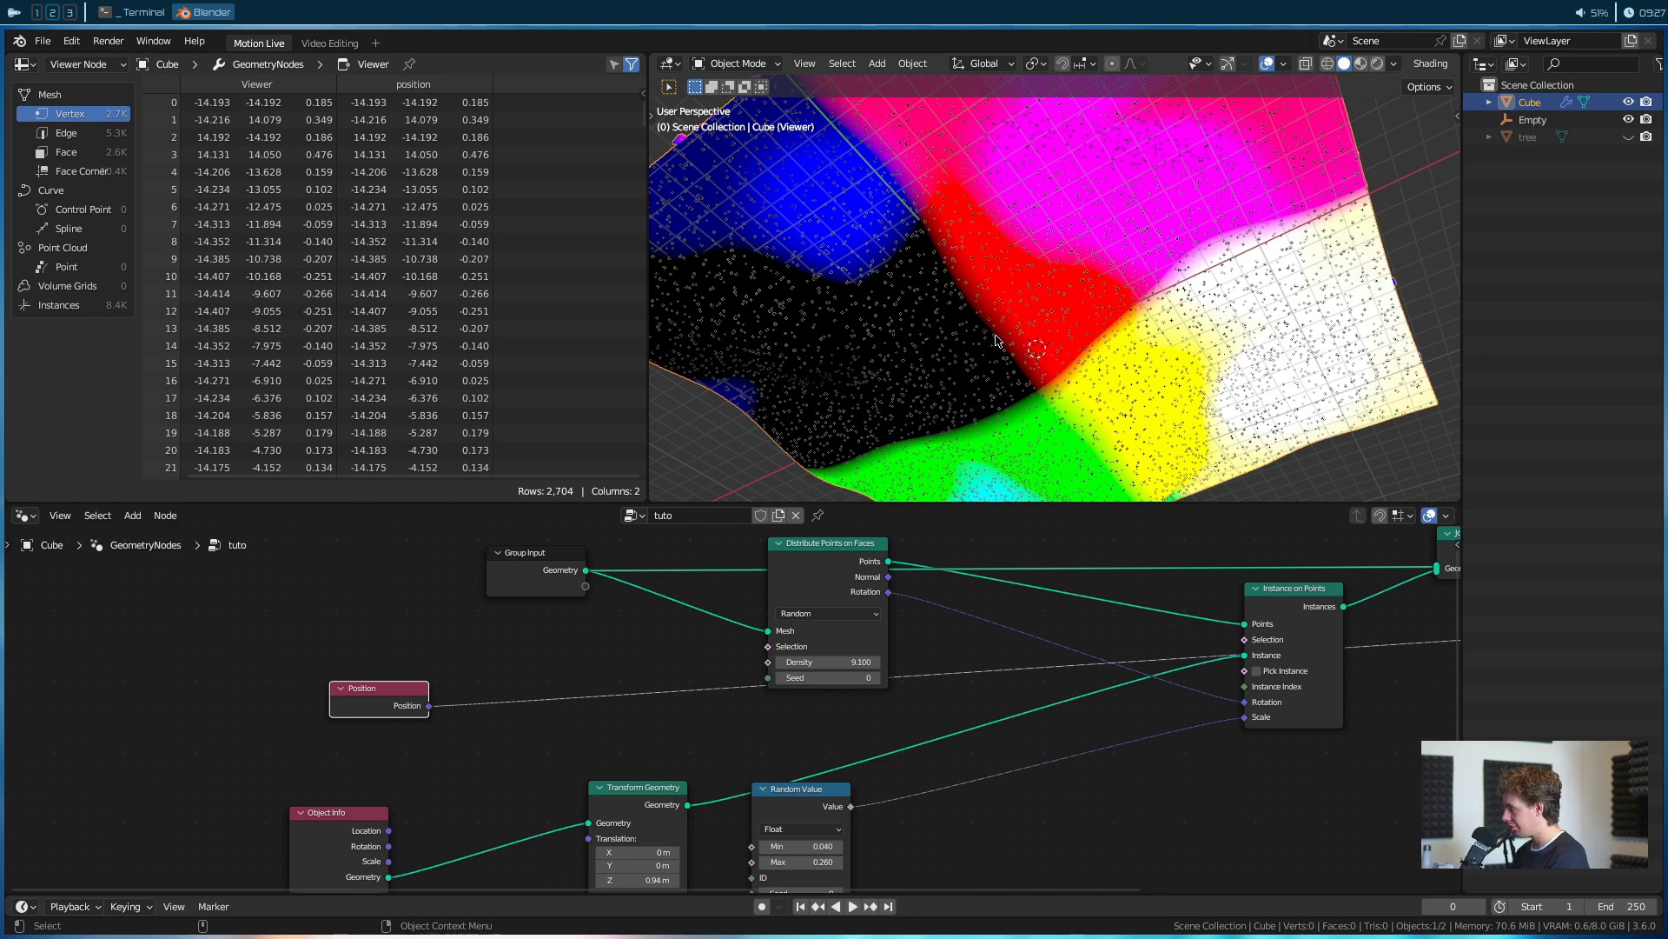
{"action": "scroll", "coordinate": [999, 348], "scroll_direction": "up", "scroll_amount": 4}
{"action": "middle_click_drag", "start_coordinate": [937, 356], "coordinate": [1038, 342]}
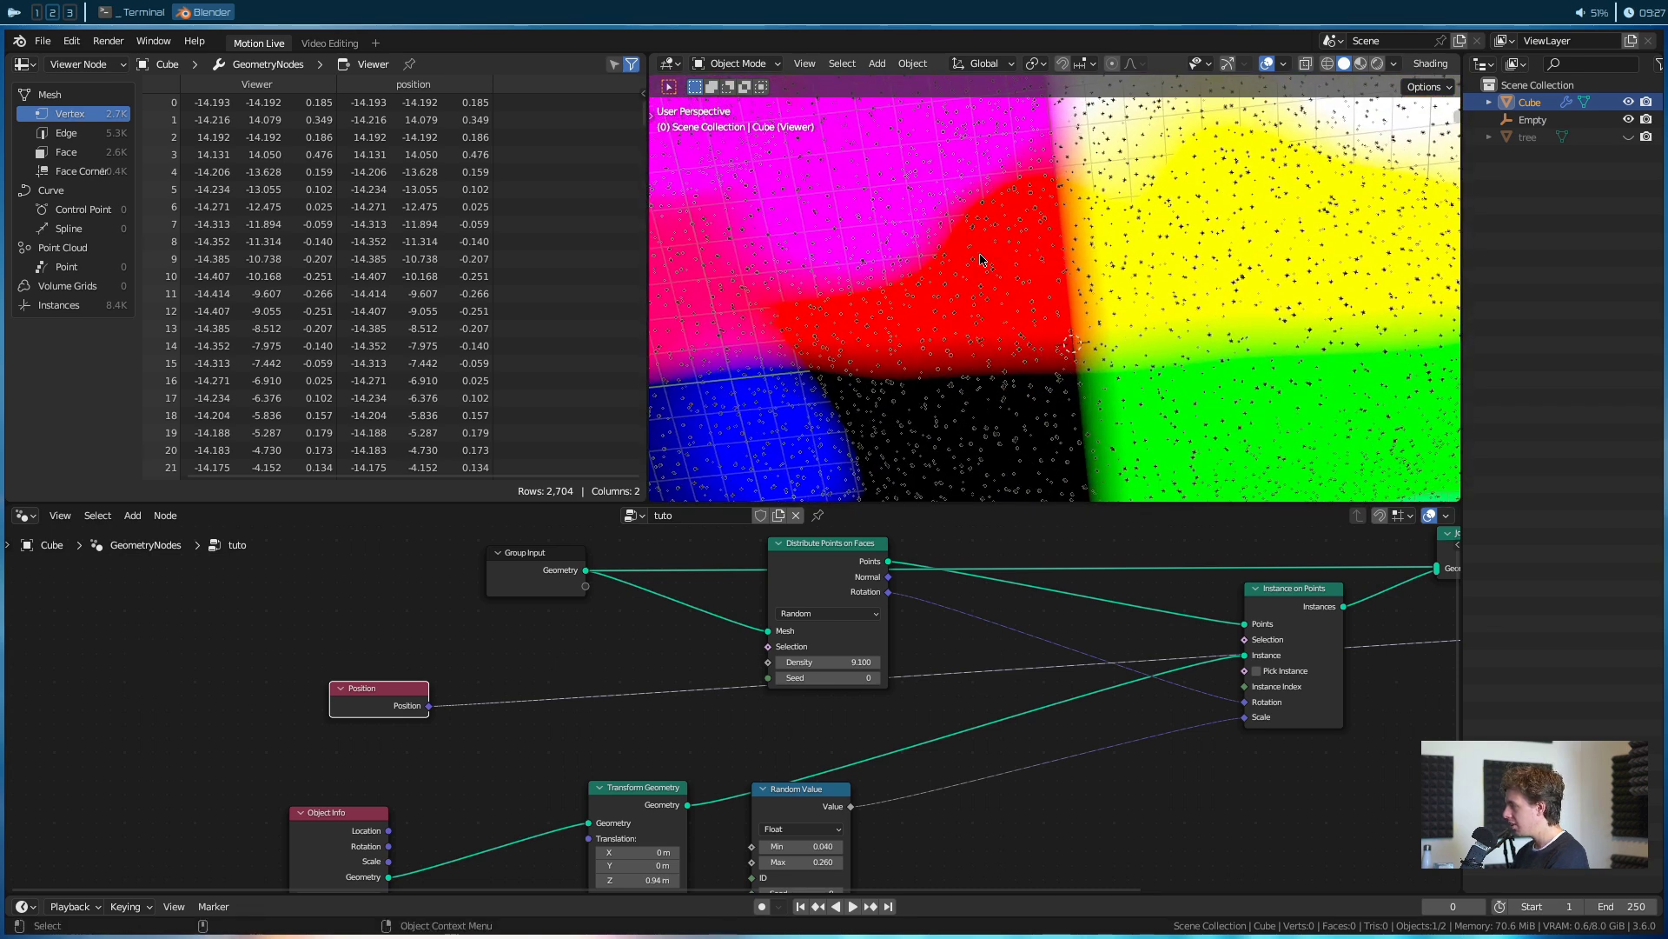
{"action": "middle_click_drag", "start_coordinate": [1084, 184], "coordinate": [1122, 326]}
{"action": "scroll", "coordinate": [1046, 338], "scroll_direction": "down", "scroll_amount": 2}
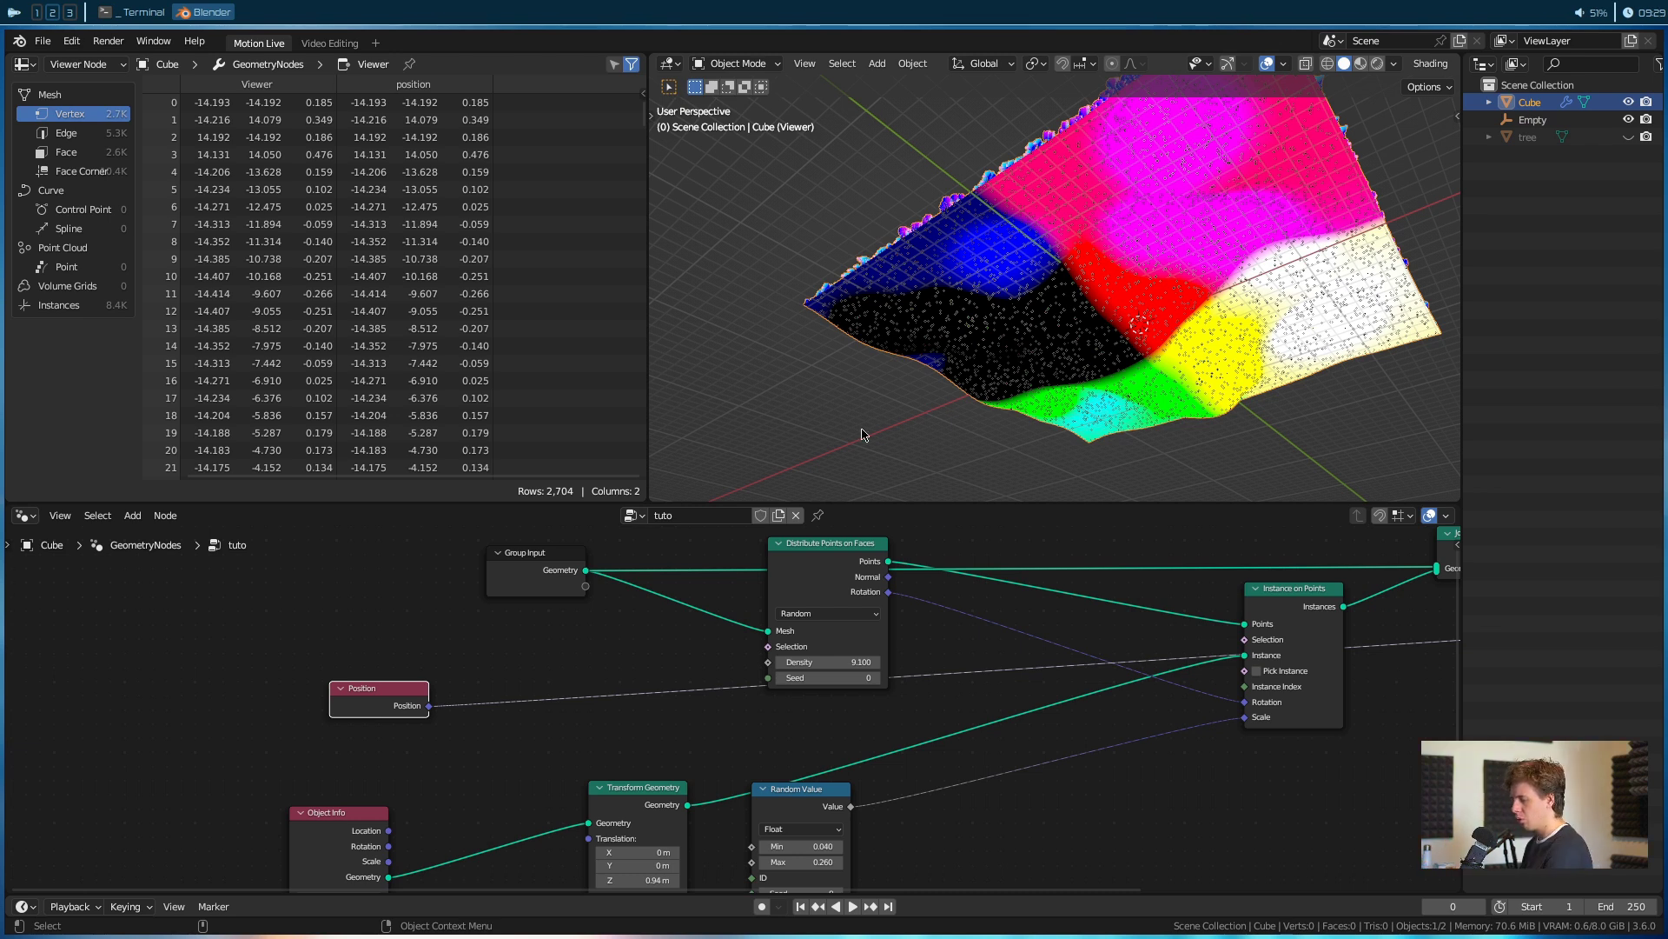
{"action": "middle_click_drag", "start_coordinate": [906, 296], "coordinate": [1114, 286]}
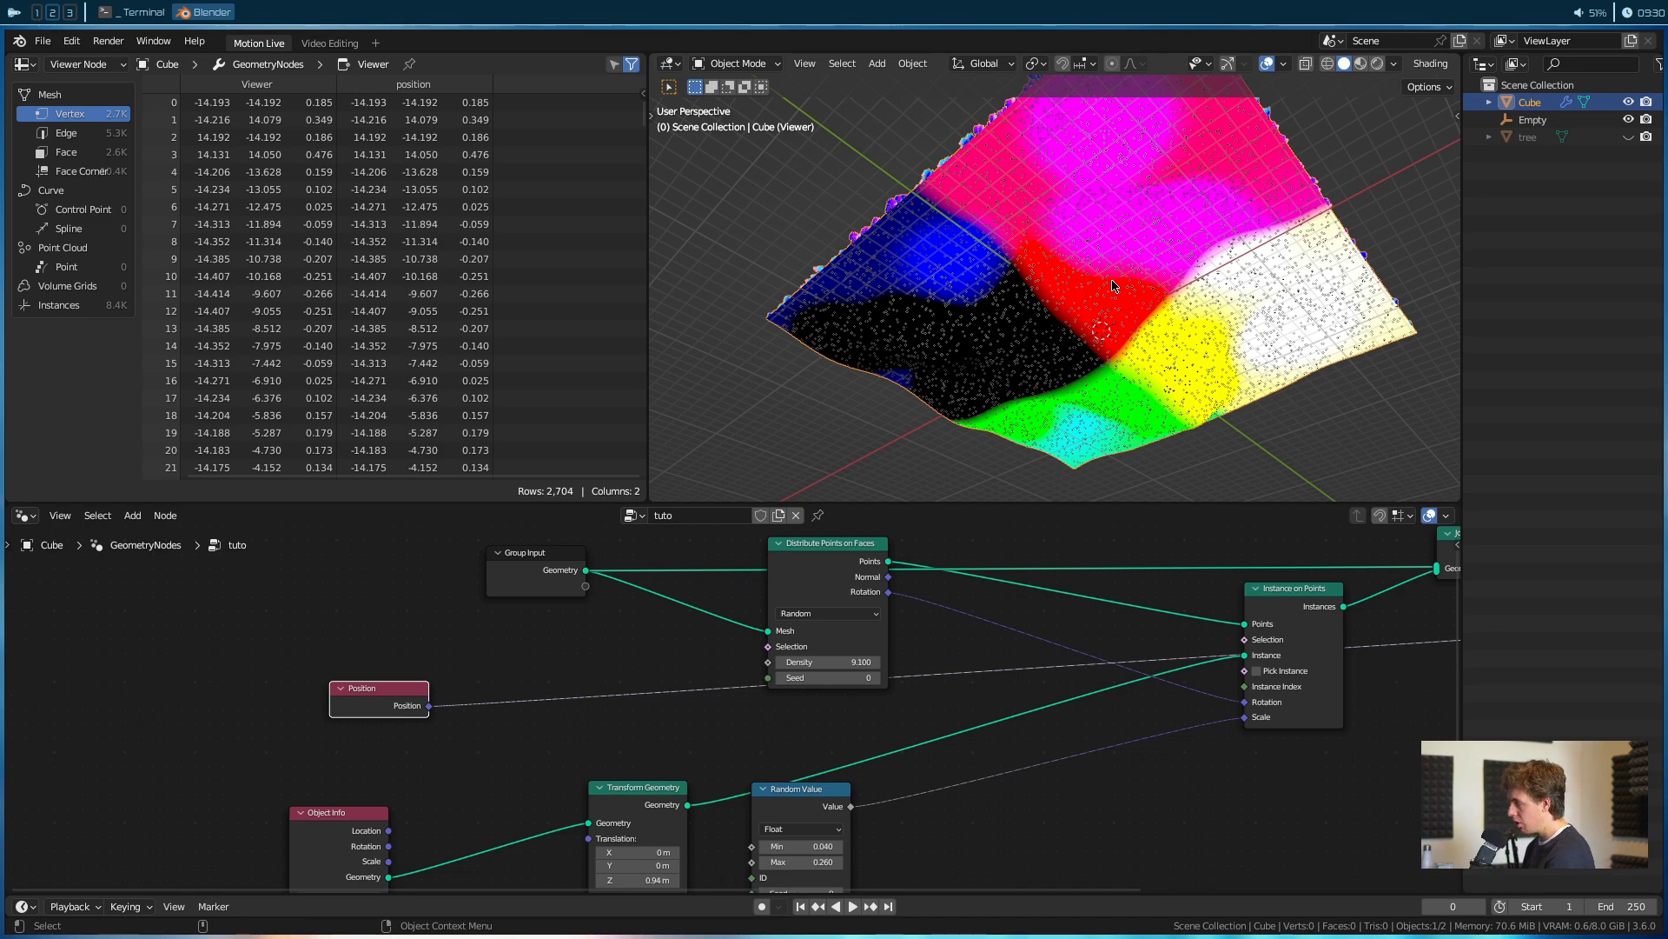
{"action": "middle_click_drag", "start_coordinate": [1050, 336], "coordinate": [1001, 348]}
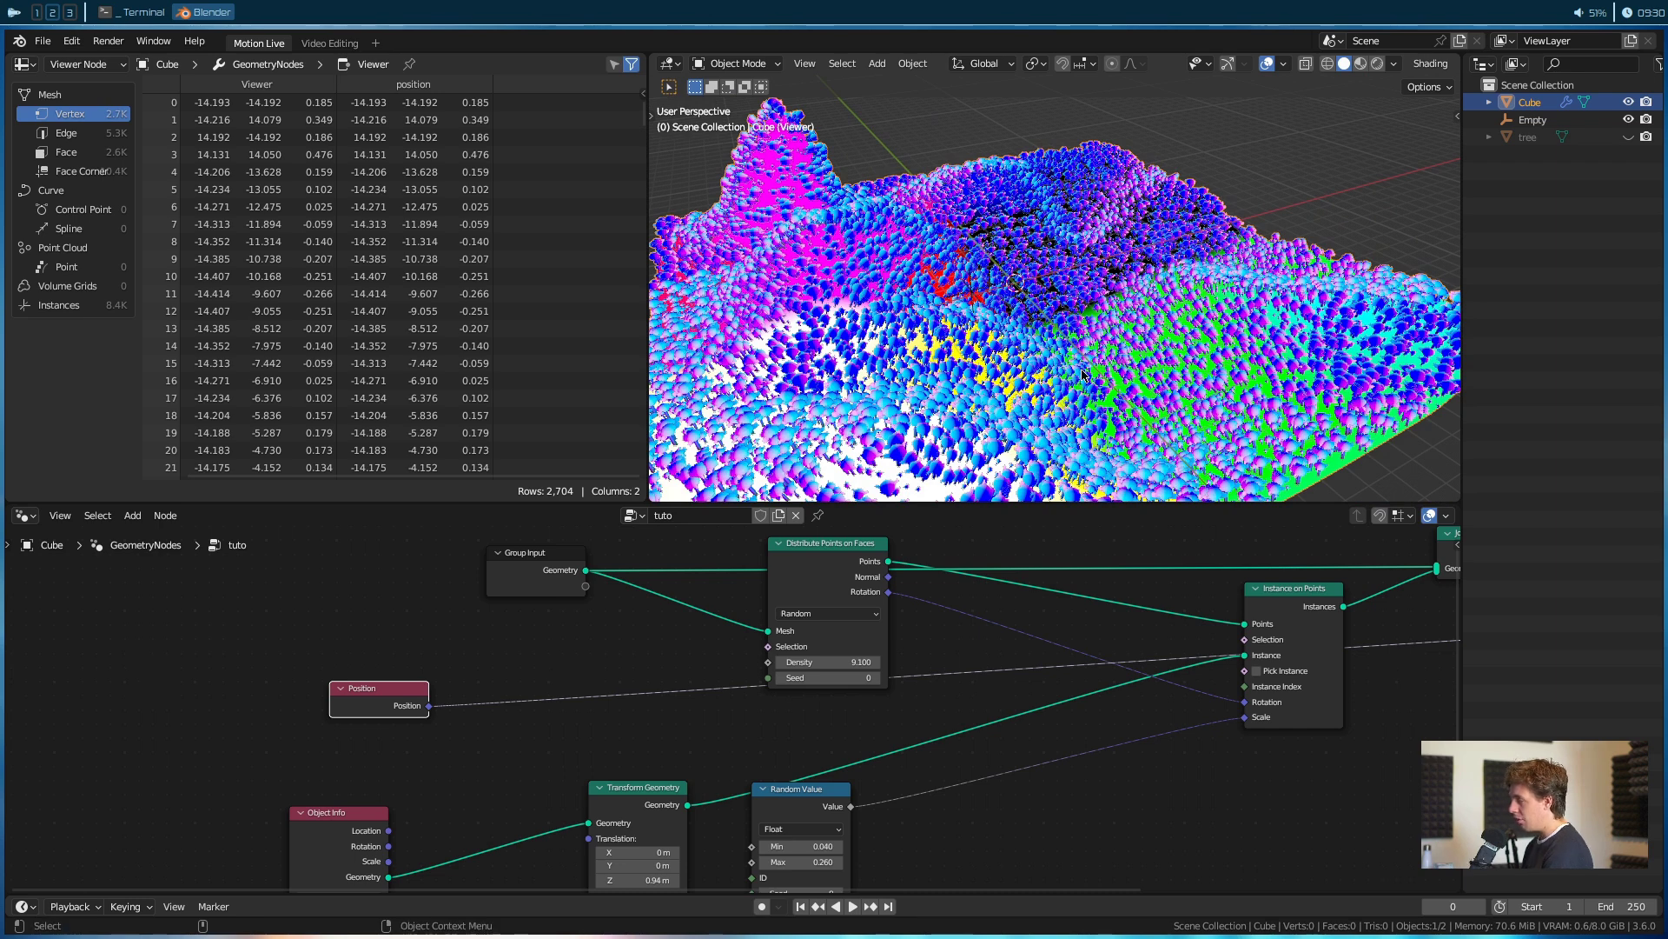
{"action": "scroll", "coordinate": [1056, 357], "scroll_direction": "up", "scroll_amount": 4}
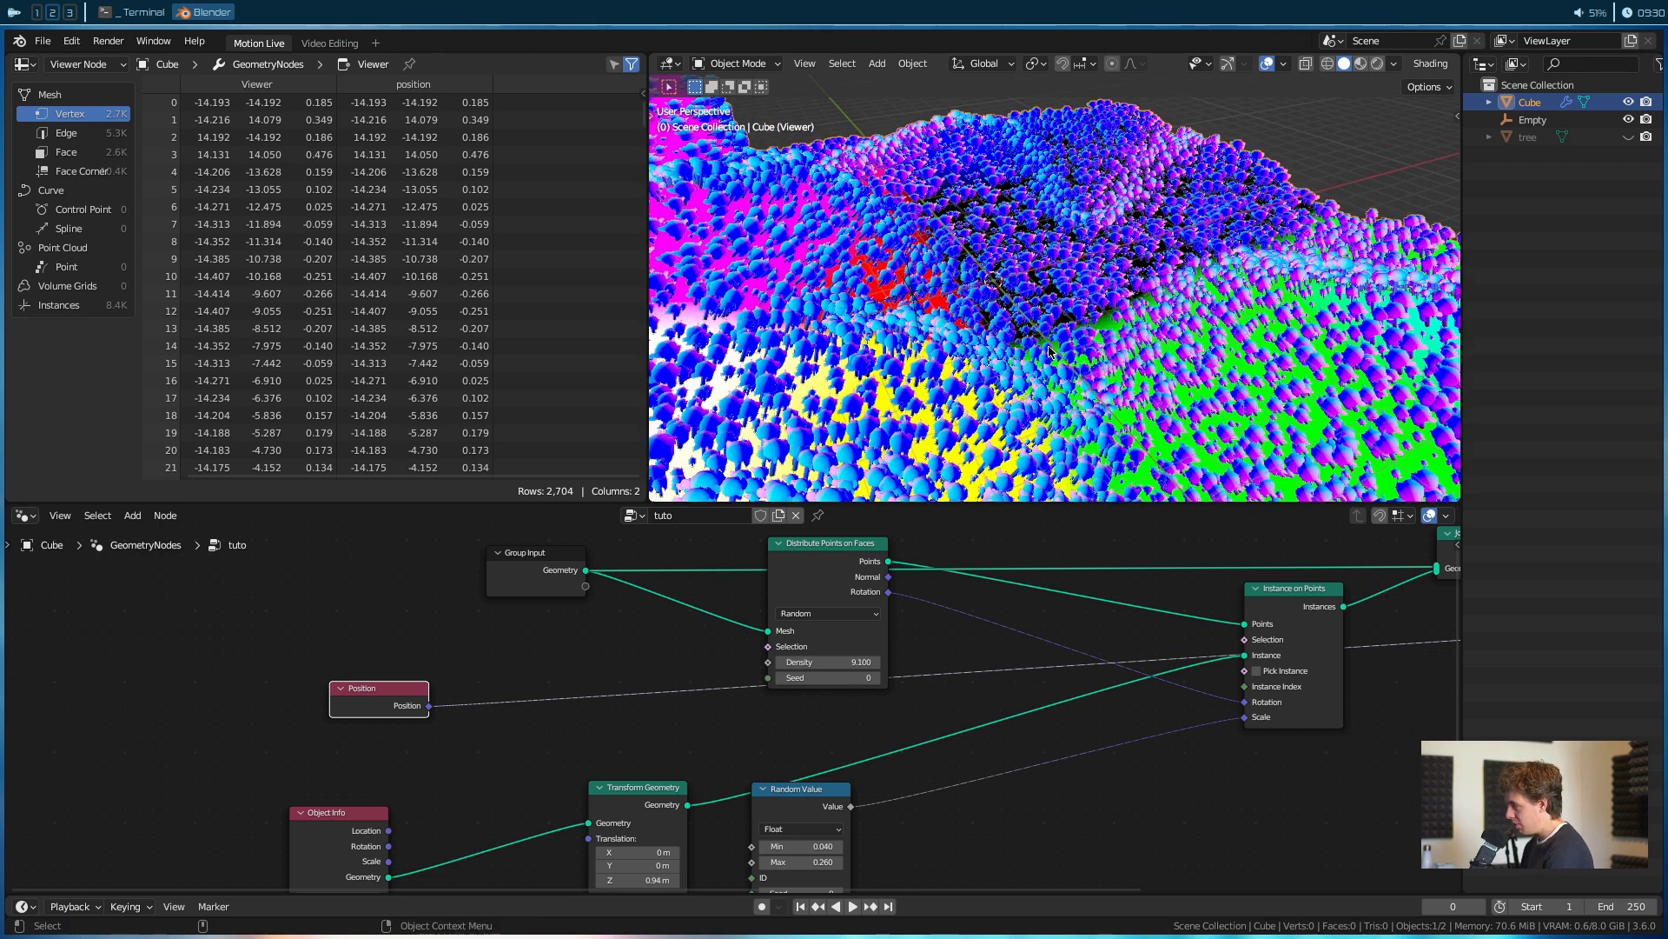
{"action": "middle_click_drag", "start_coordinate": [1056, 359], "coordinate": [991, 350]}
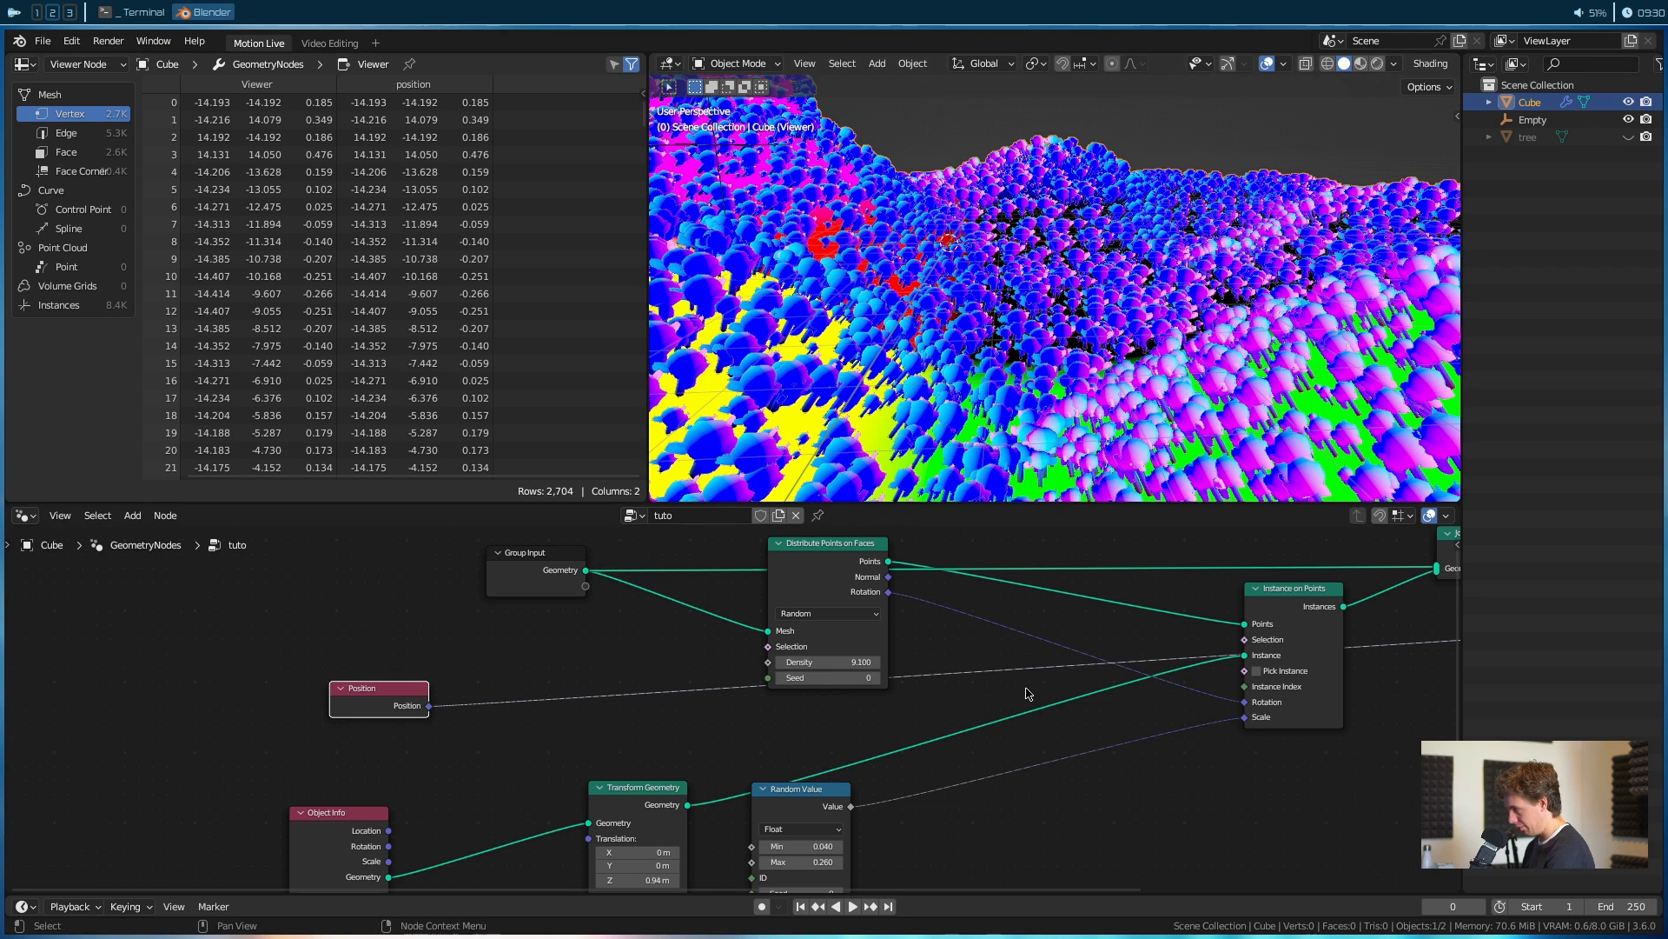
Step: Move the Position node to just below Instance on Points and bring the Selection input into close view
{"action": "middle_click_drag", "start_coordinate": [671, 721], "coordinate": [394, 717]}
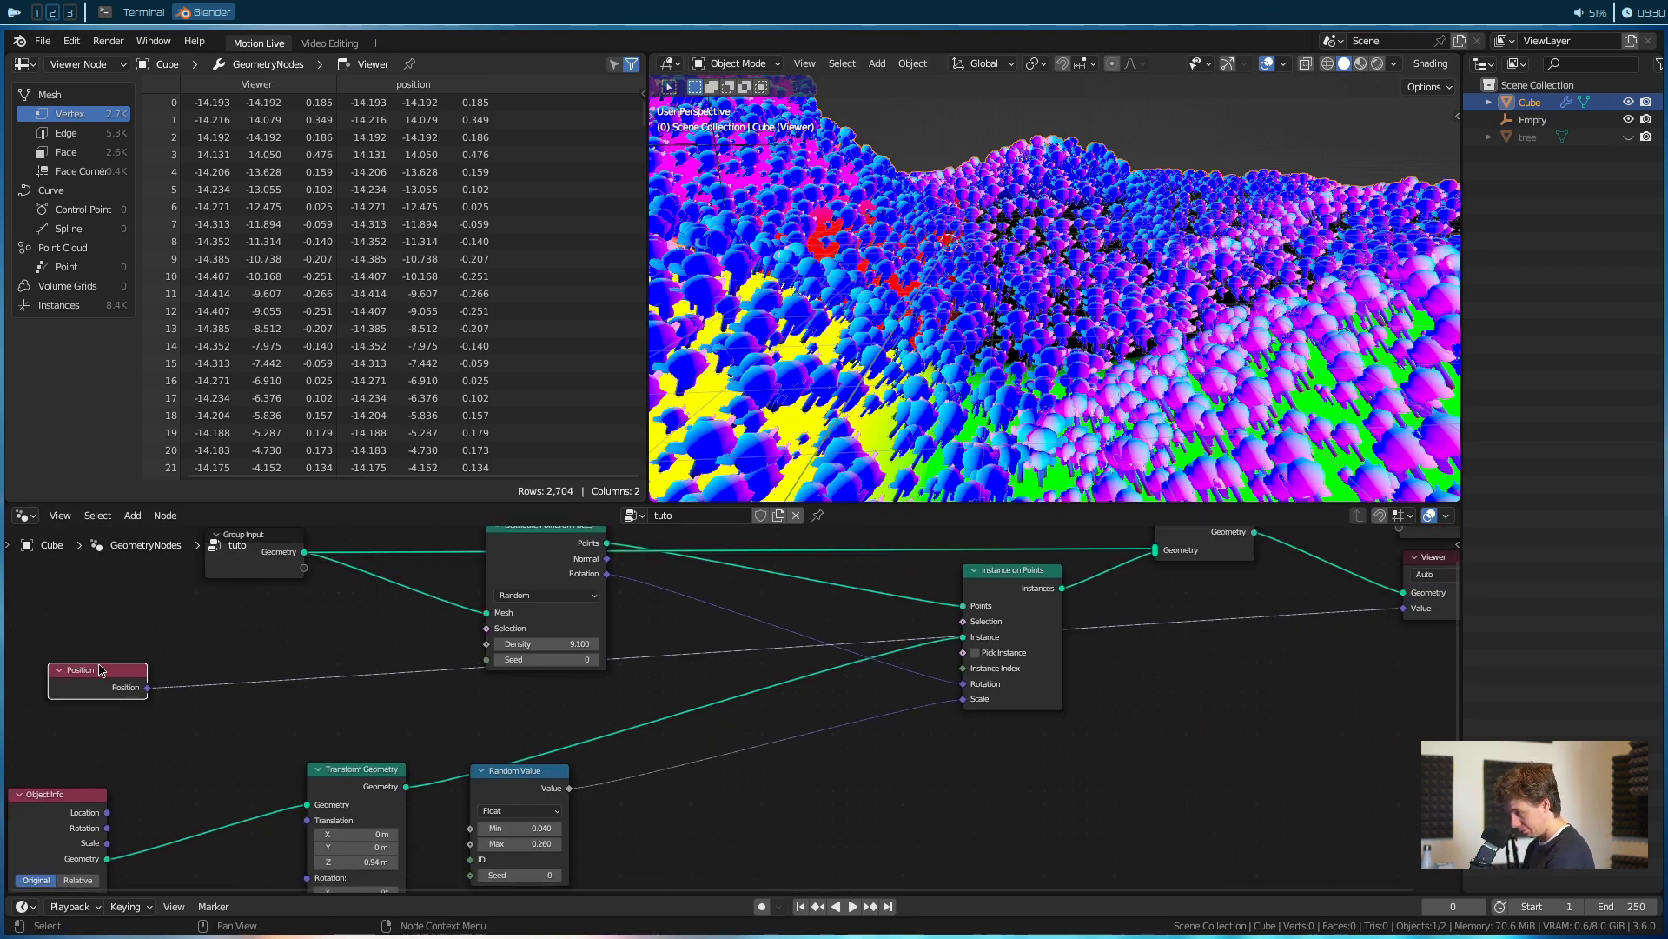
{"action": "left_click_drag", "start_coordinate": [100, 670], "coordinate": [937, 786]}
{"action": "middle_click_drag", "start_coordinate": [939, 279], "coordinate": [1050, 361]}
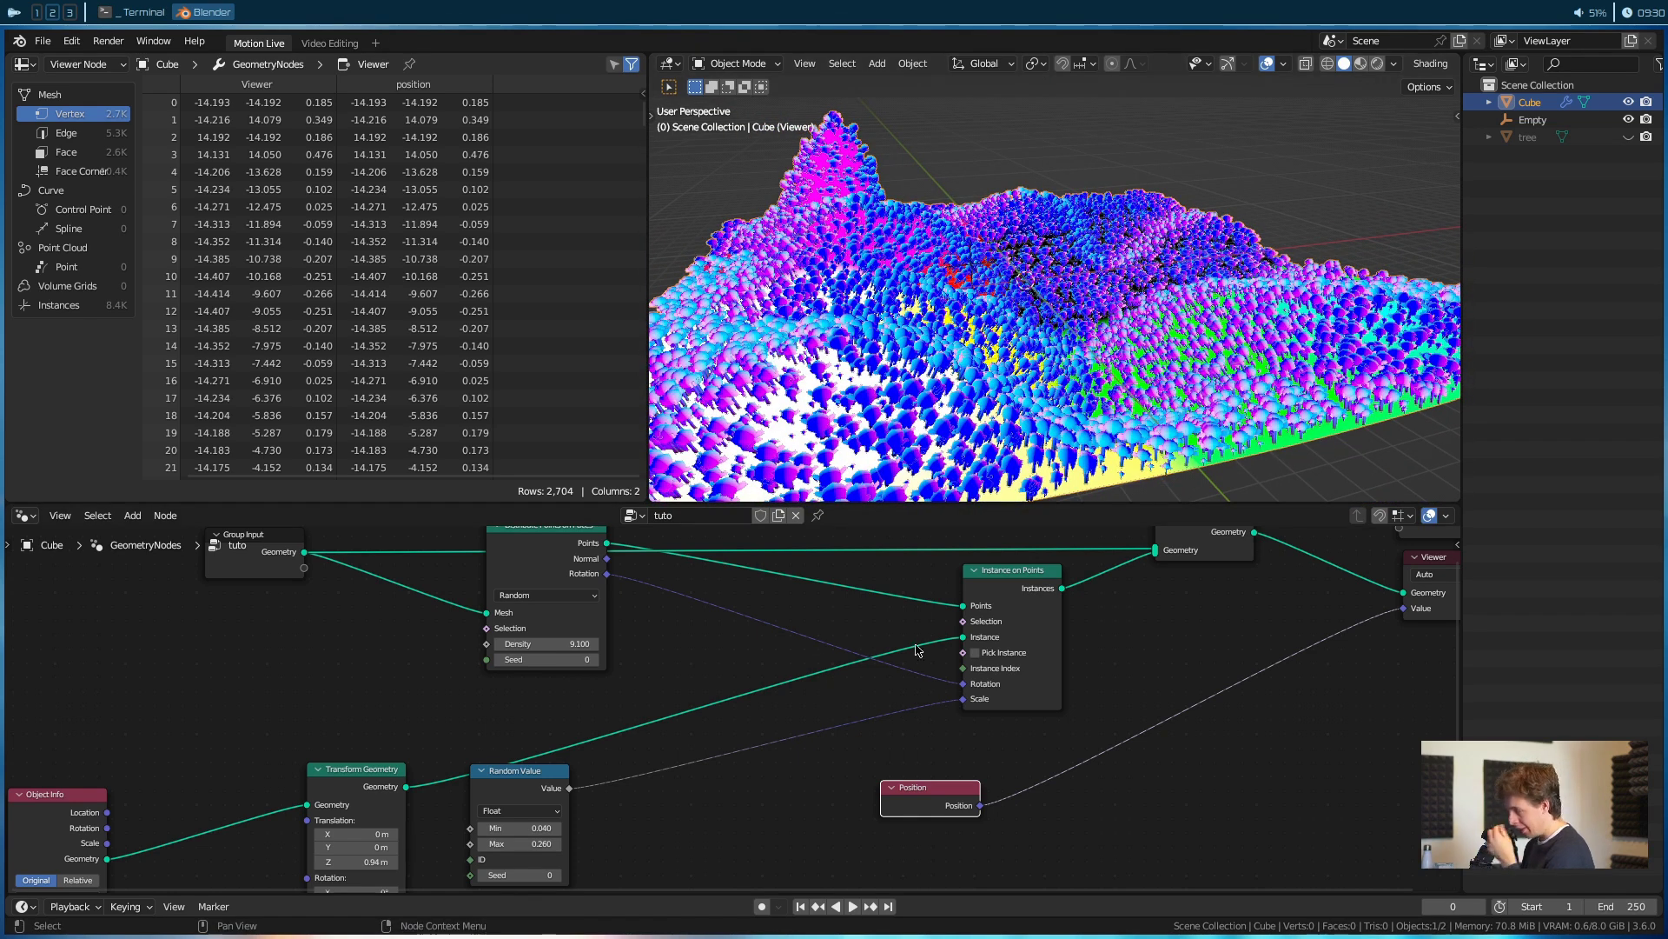
{"action": "scroll", "coordinate": [903, 651], "scroll_direction": "up", "scroll_amount": 4}
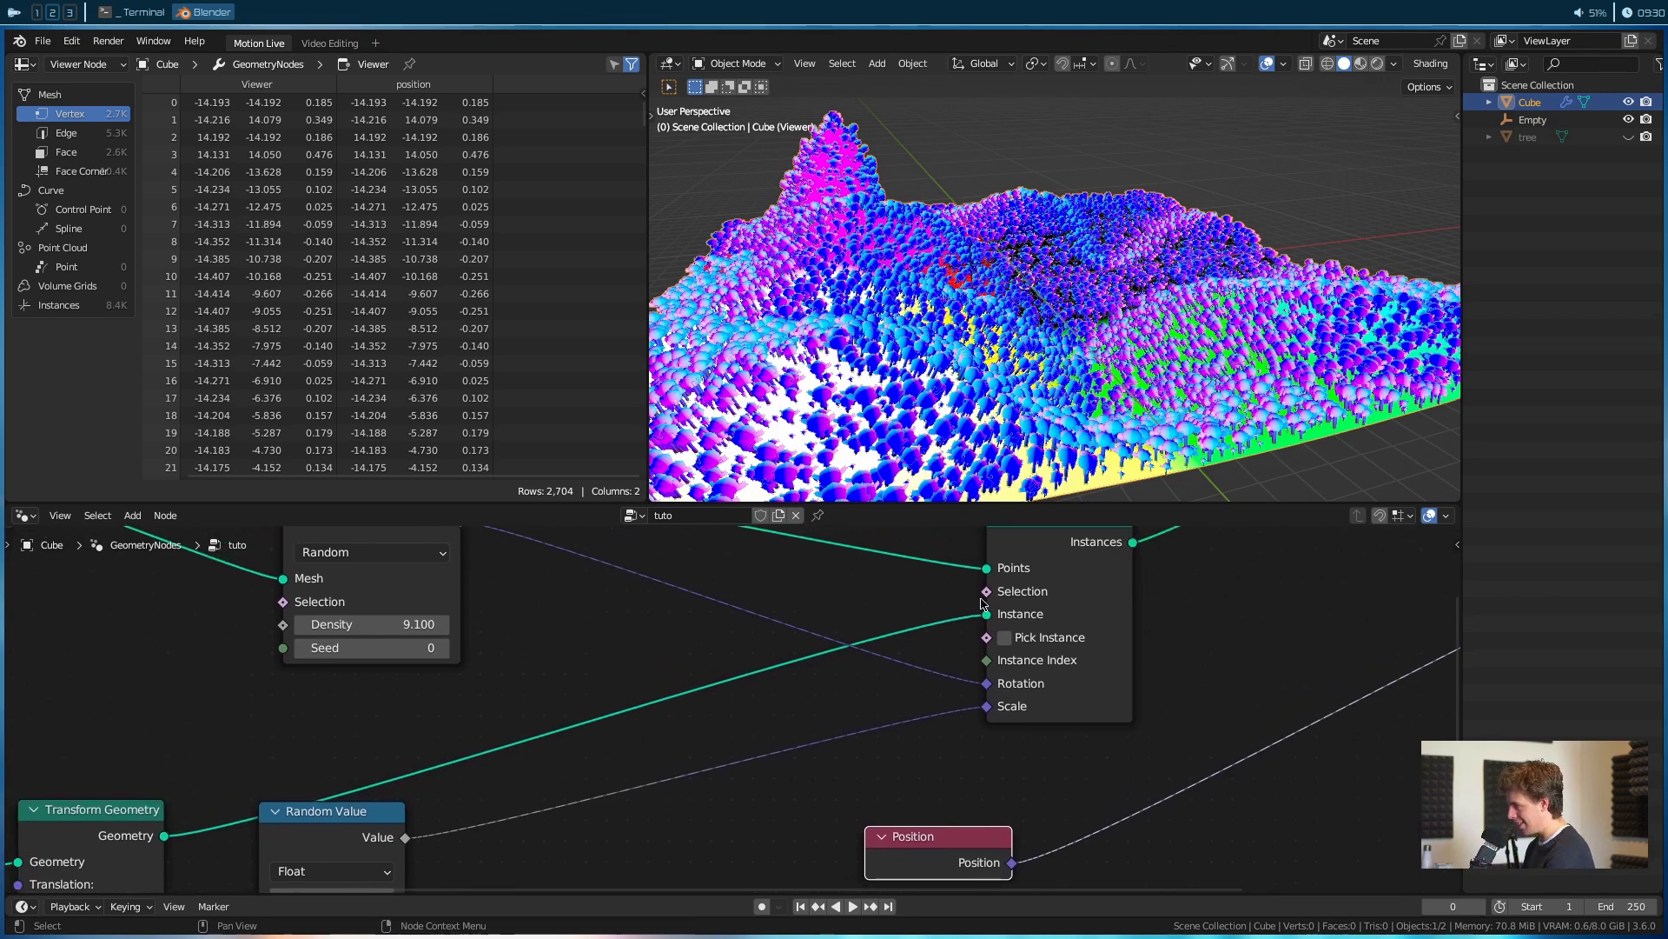
{"action": "middle_click_drag", "start_coordinate": [988, 592], "coordinate": [948, 632]}
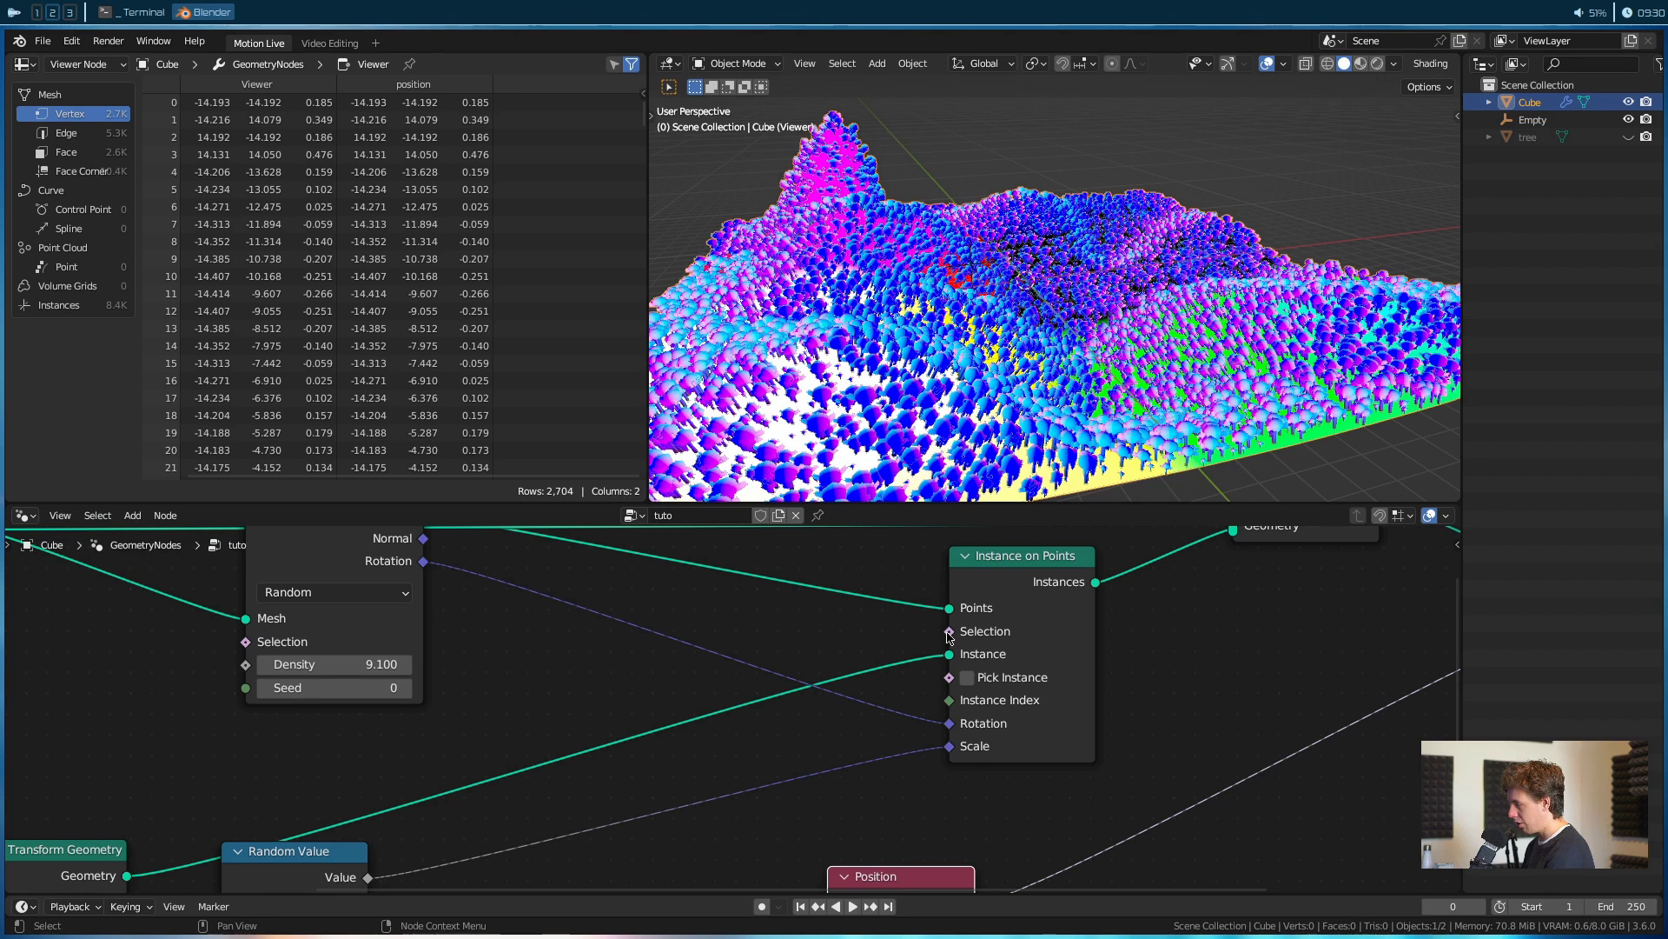
Step: Connect the Position output to the Selection input of Instance on Points
{"action": "mouse_move", "coordinate": [949, 633]}
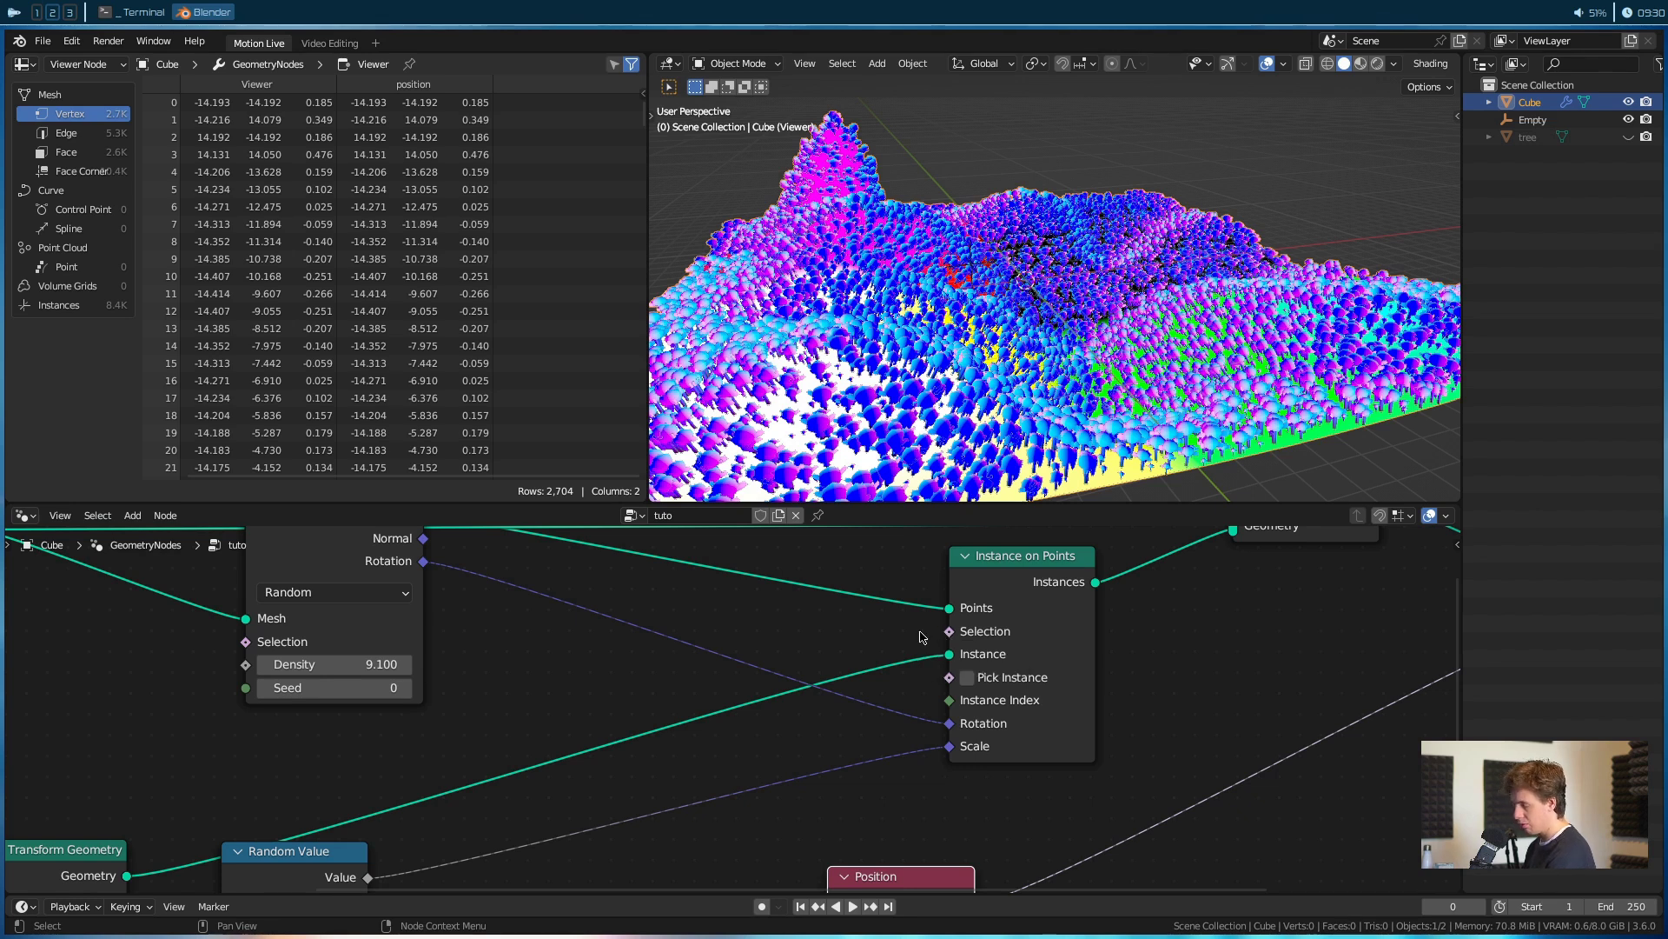
{"action": "scroll", "coordinate": [920, 637], "scroll_direction": "down", "scroll_amount": 3}
{"action": "middle_click_drag", "start_coordinate": [899, 650], "coordinate": [910, 620]}
{"action": "left_click_drag", "start_coordinate": [858, 824], "coordinate": [903, 624]}
{"action": "left_click", "coordinate": [748, 849]}
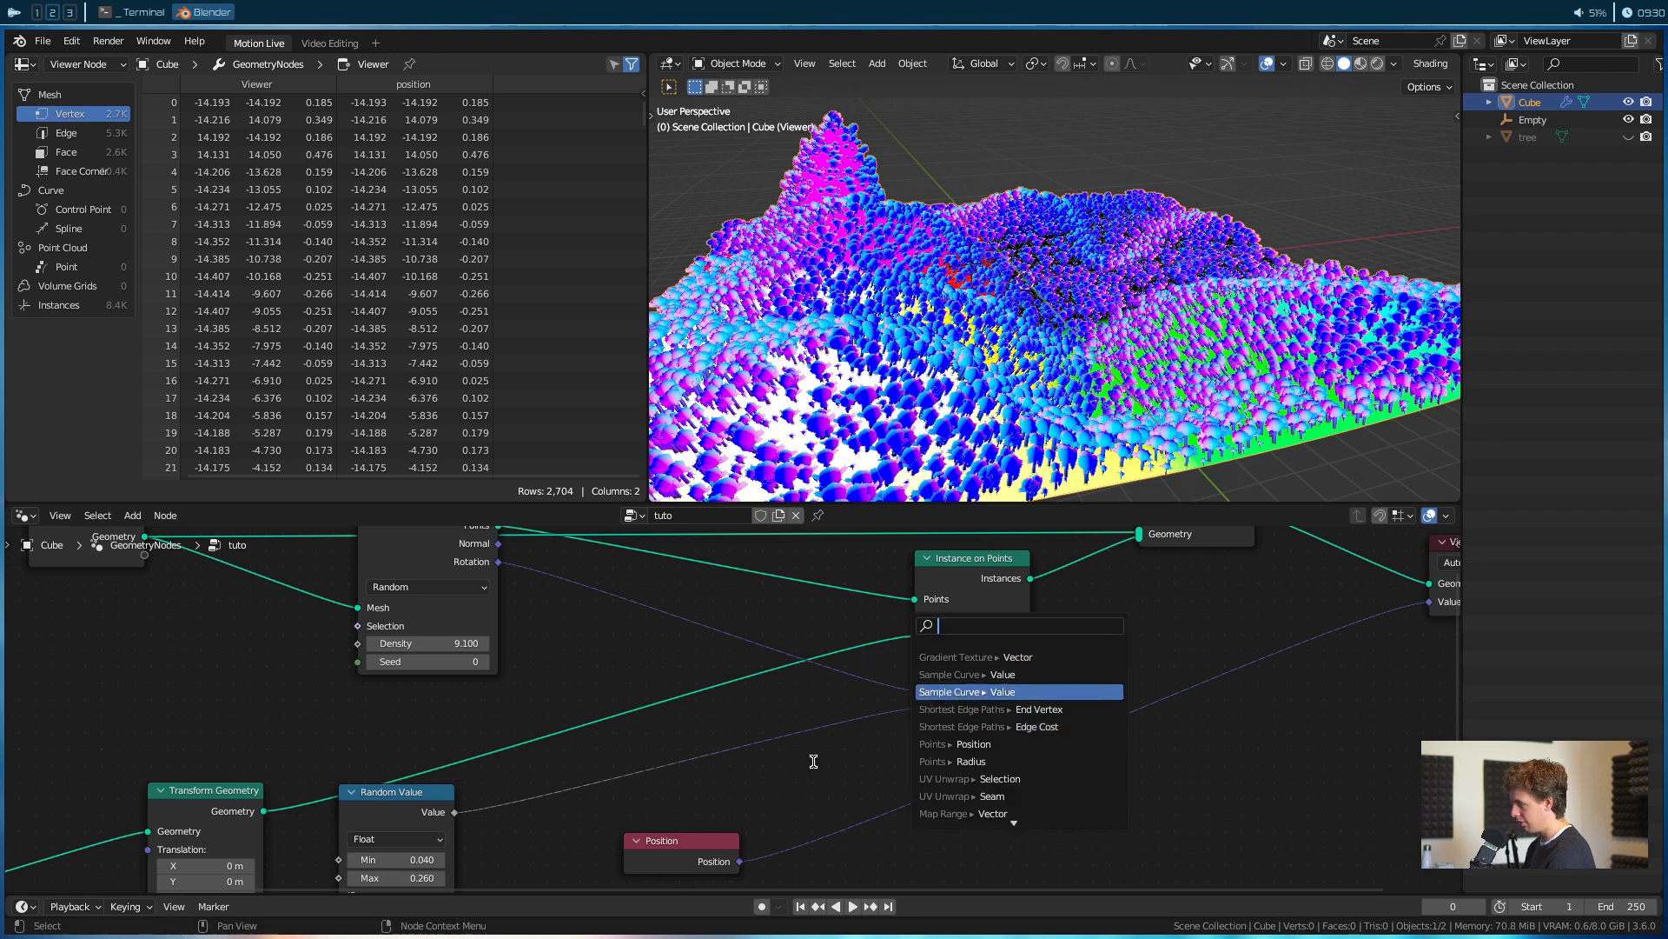
{"action": "left_click_drag", "start_coordinate": [739, 860], "coordinate": [868, 702]}
{"action": "left_click_drag", "start_coordinate": [917, 618], "coordinate": [917, 618]}
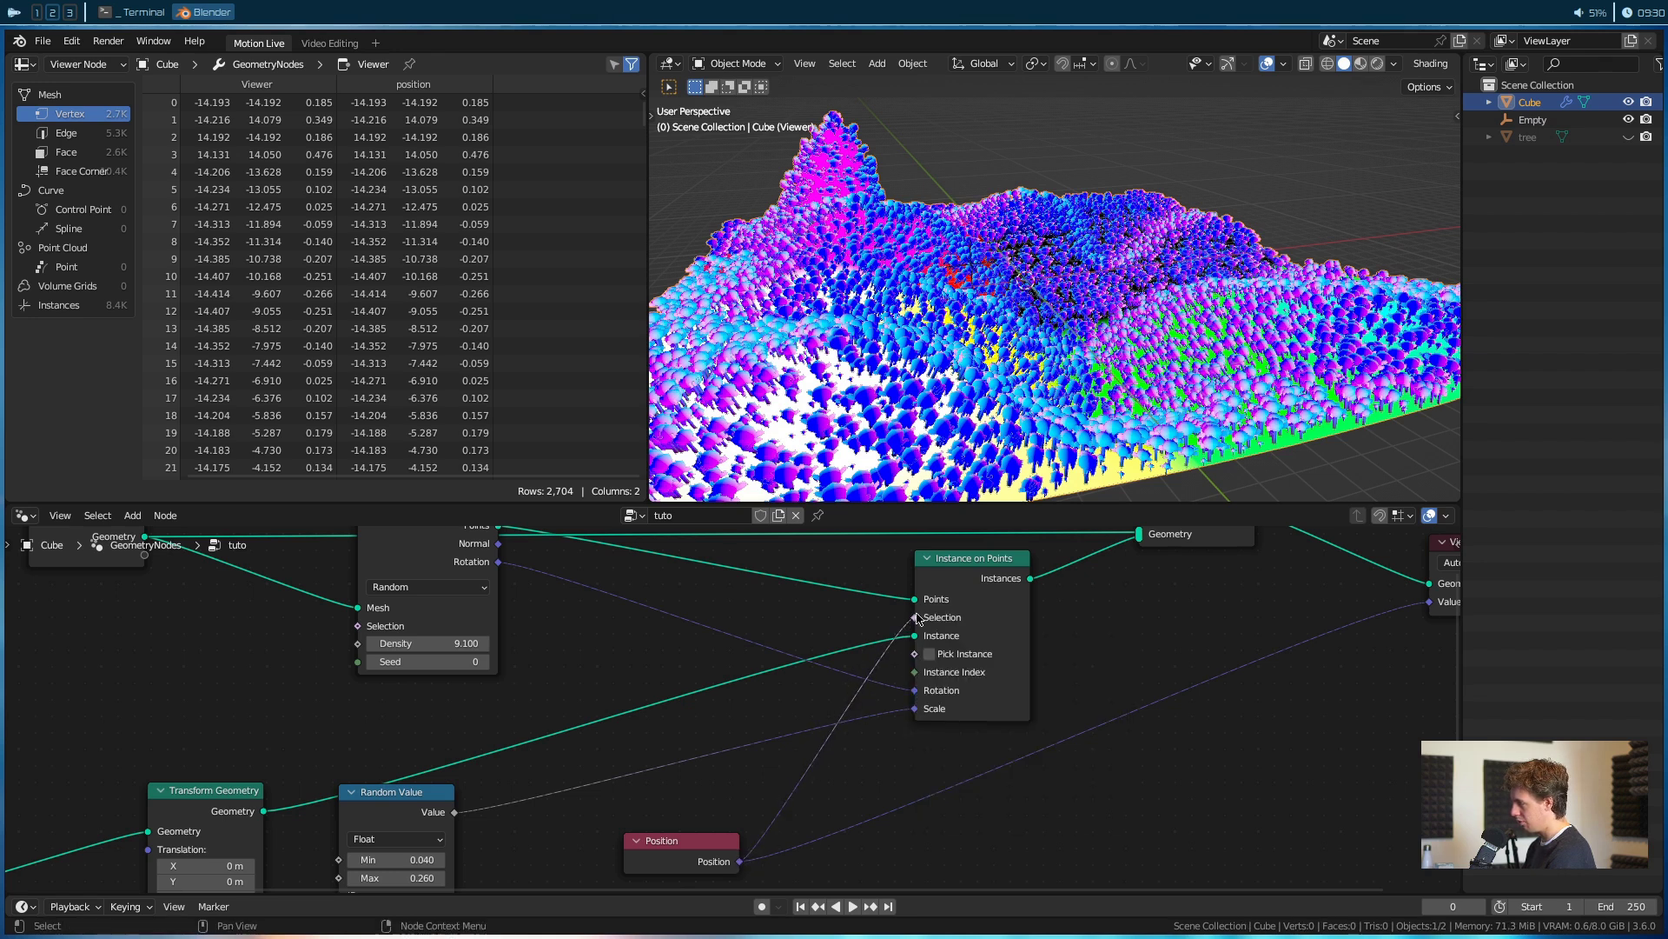
Step: Preview Join Geometry and cut the Position link into the Viewer's Value input, then inspect the terrain from below
{"action": "middle_click_drag", "start_coordinate": [1055, 635], "coordinate": [836, 713]}
{"action": "left_click", "coordinate": [1002, 589], "text": "ctrl+shift"}
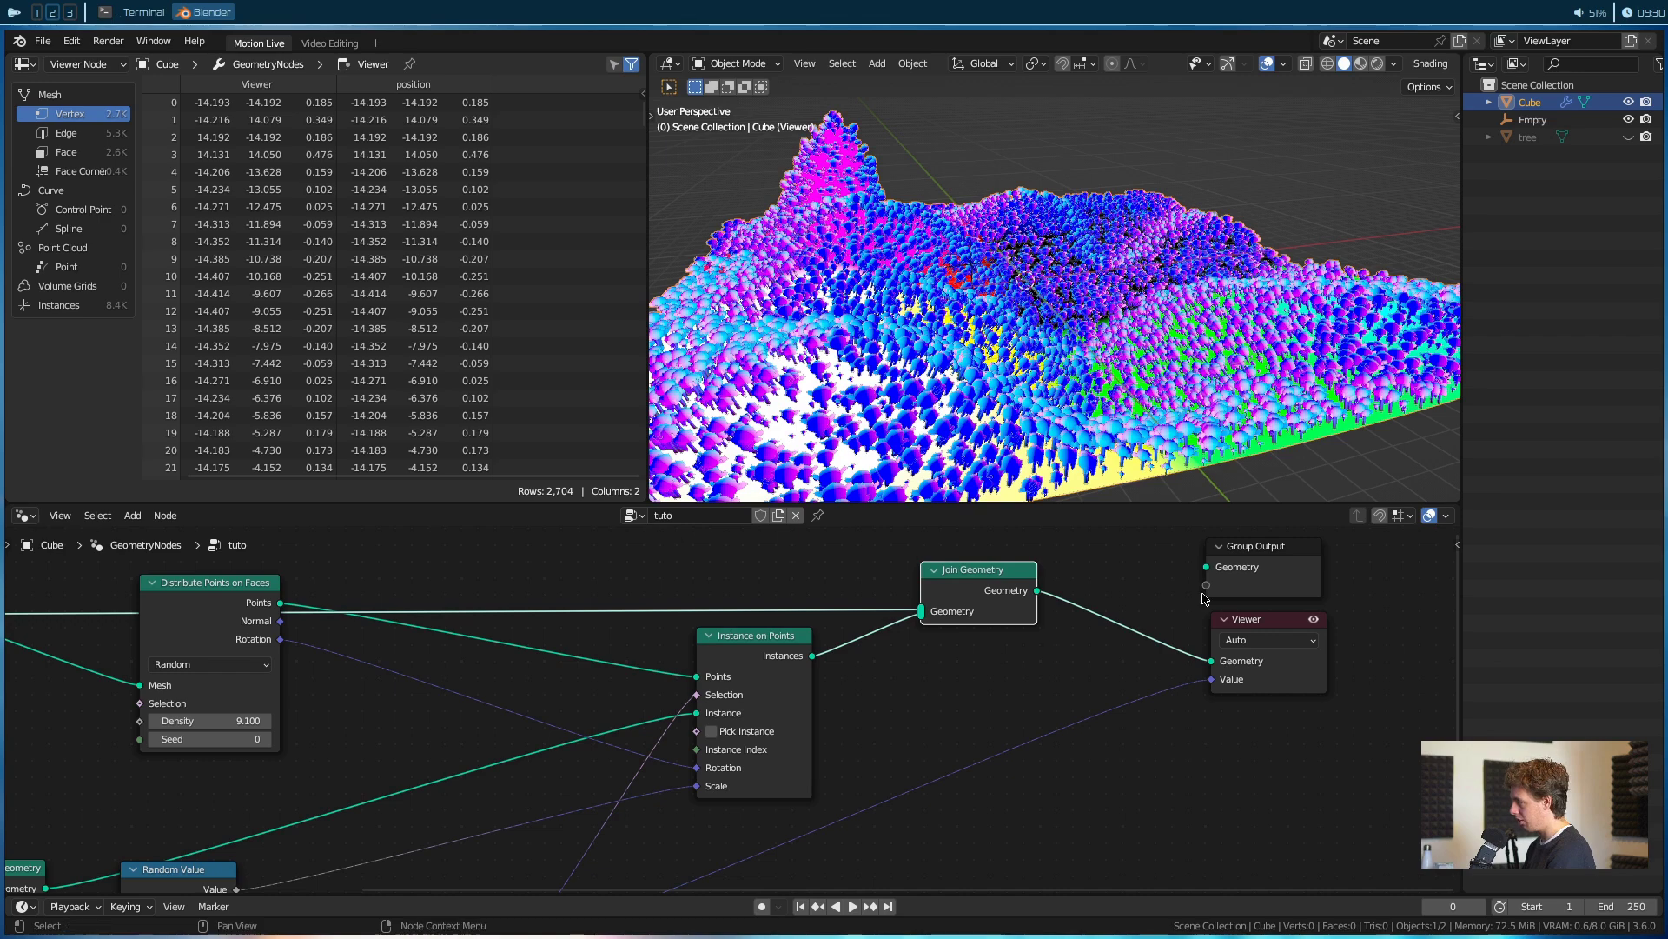
{"action": "right_click_drag", "start_coordinate": [1152, 681], "coordinate": [1154, 735], "text": "ctrl"}
{"action": "middle_click_drag", "start_coordinate": [1117, 365], "coordinate": [1155, 286]}
Step: Move the Position node back below Group Input, above Object Info
{"action": "mouse_move", "coordinate": [795, 787]}
{"action": "middle_mouse_down"}
{"action": "mouse_move", "coordinate": [852, 652]}
{"action": "mouse_move", "coordinate": [785, 776]}
{"action": "middle_mouse_up"}
{"action": "left_click_drag", "start_coordinate": [718, 835], "coordinate": [200, 689]}
{"action": "middle_click_drag", "start_coordinate": [159, 693], "coordinate": [536, 722]}
{"action": "left_click_drag", "start_coordinate": [536, 723], "coordinate": [228, 691]}
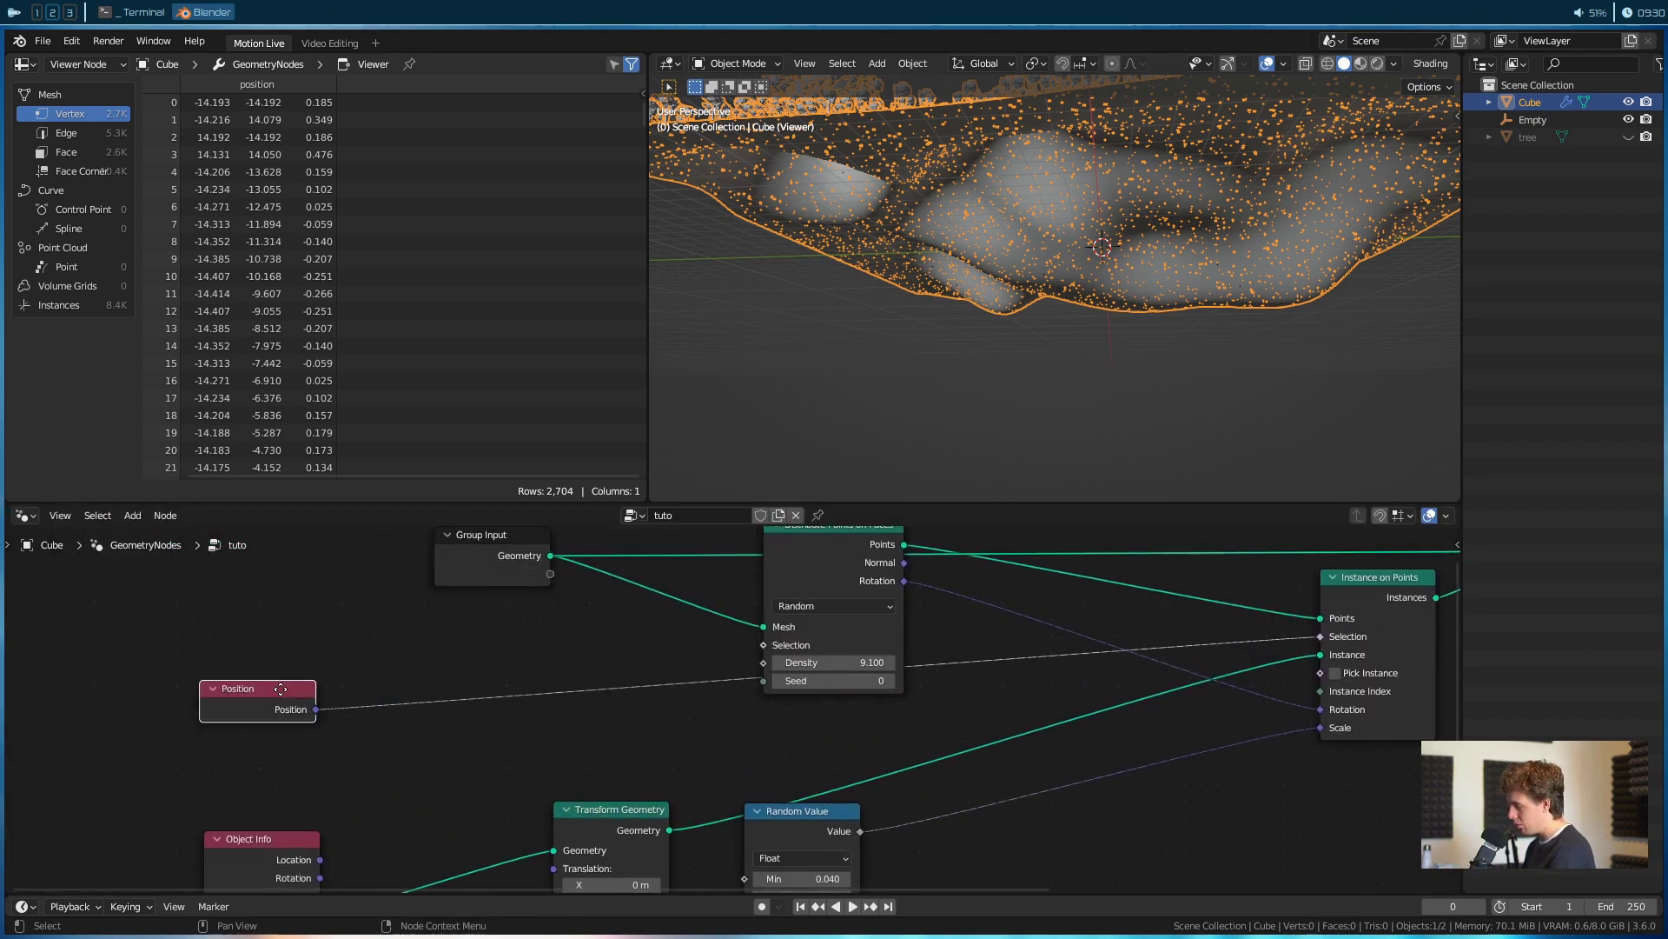
Step: Add a Separate XYZ node and insert it on the link between Position and the Selection input
{"action": "middle_click_drag", "start_coordinate": [320, 595], "coordinate": [313, 586]}
{"action": "key", "text": "shift+a"}
{"action": "left_click", "coordinate": [313, 581]}
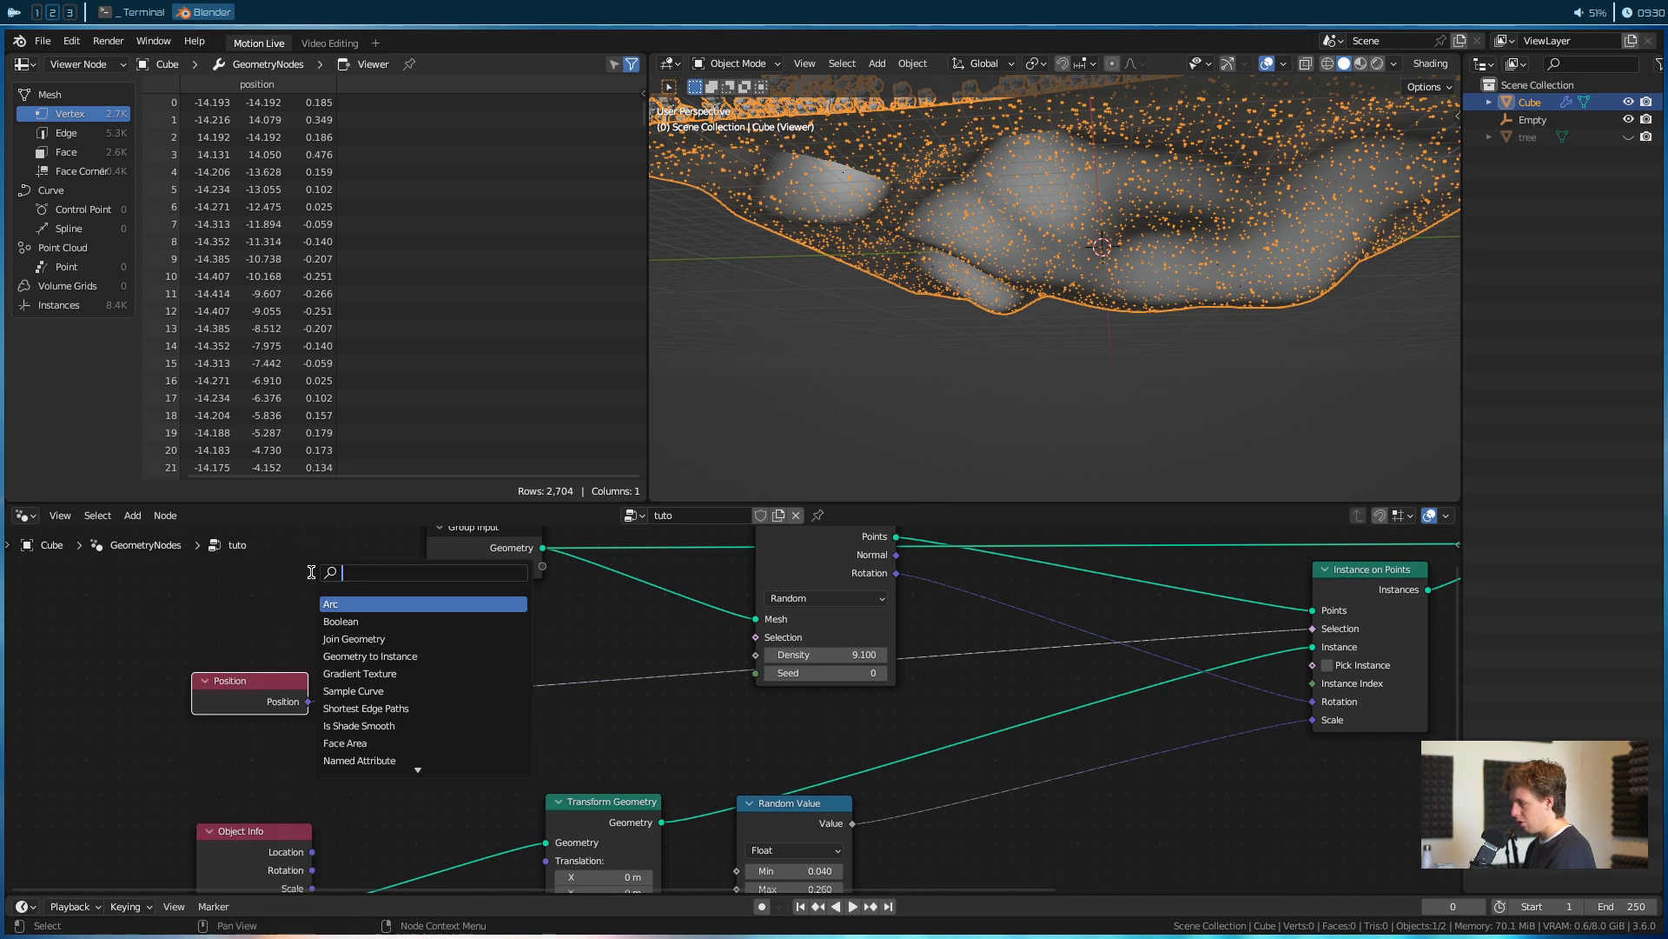
{"action": "type", "text": "separate xyz"}
{"action": "key", "text": "Return"}
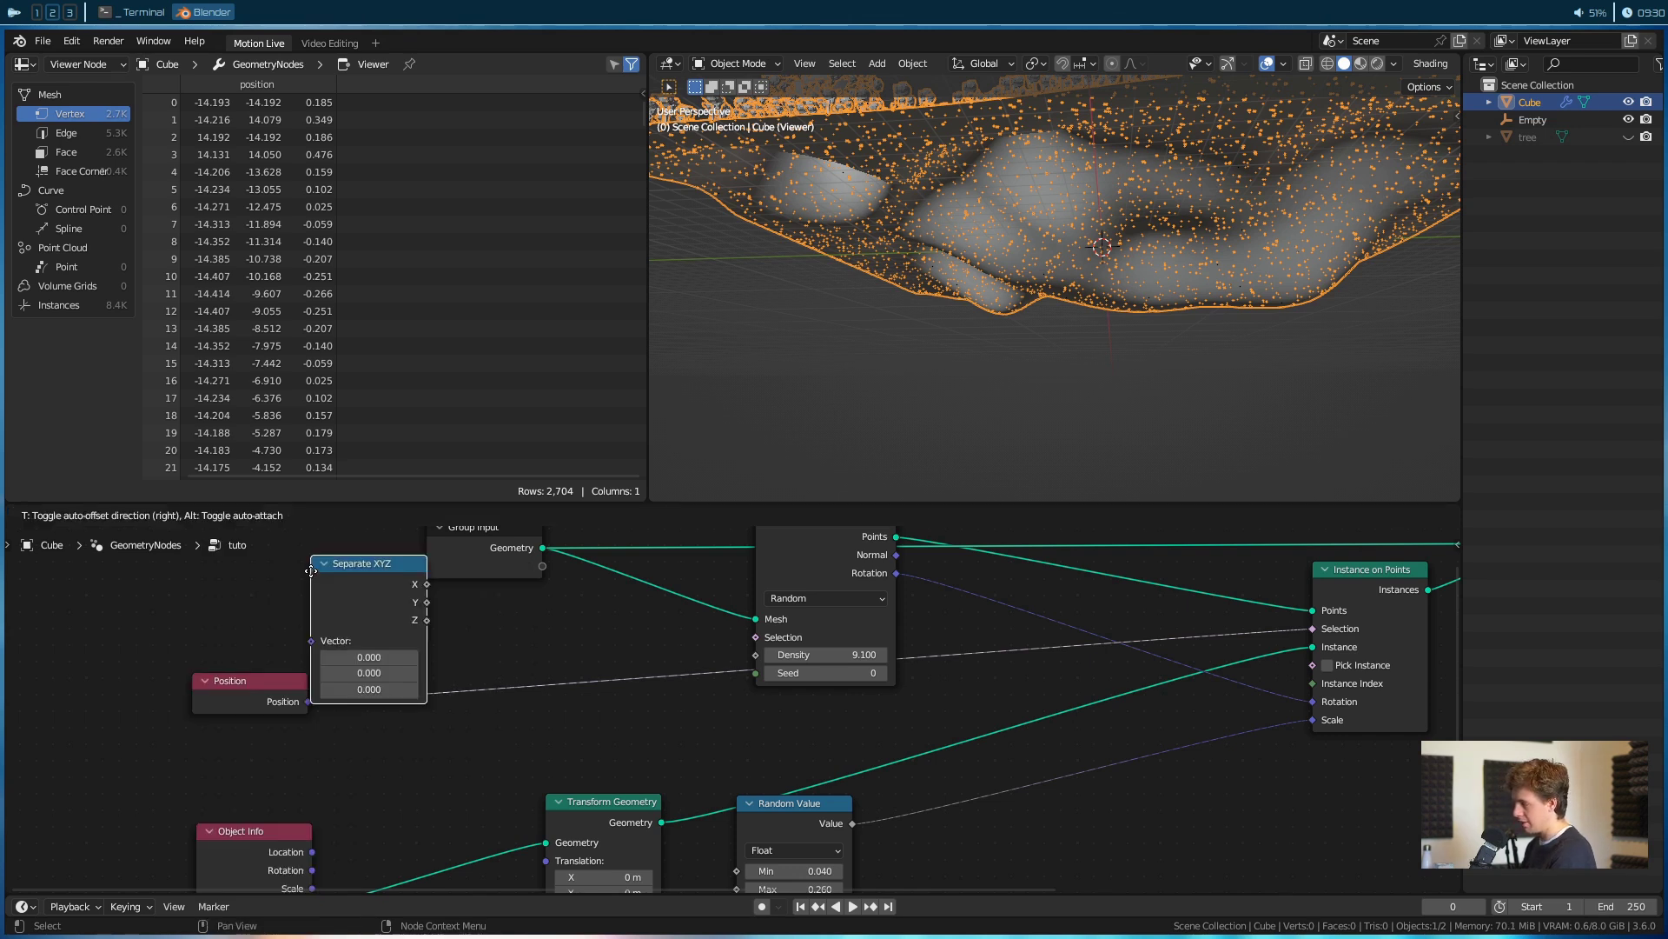
{"action": "left_click", "coordinate": [376, 644]}
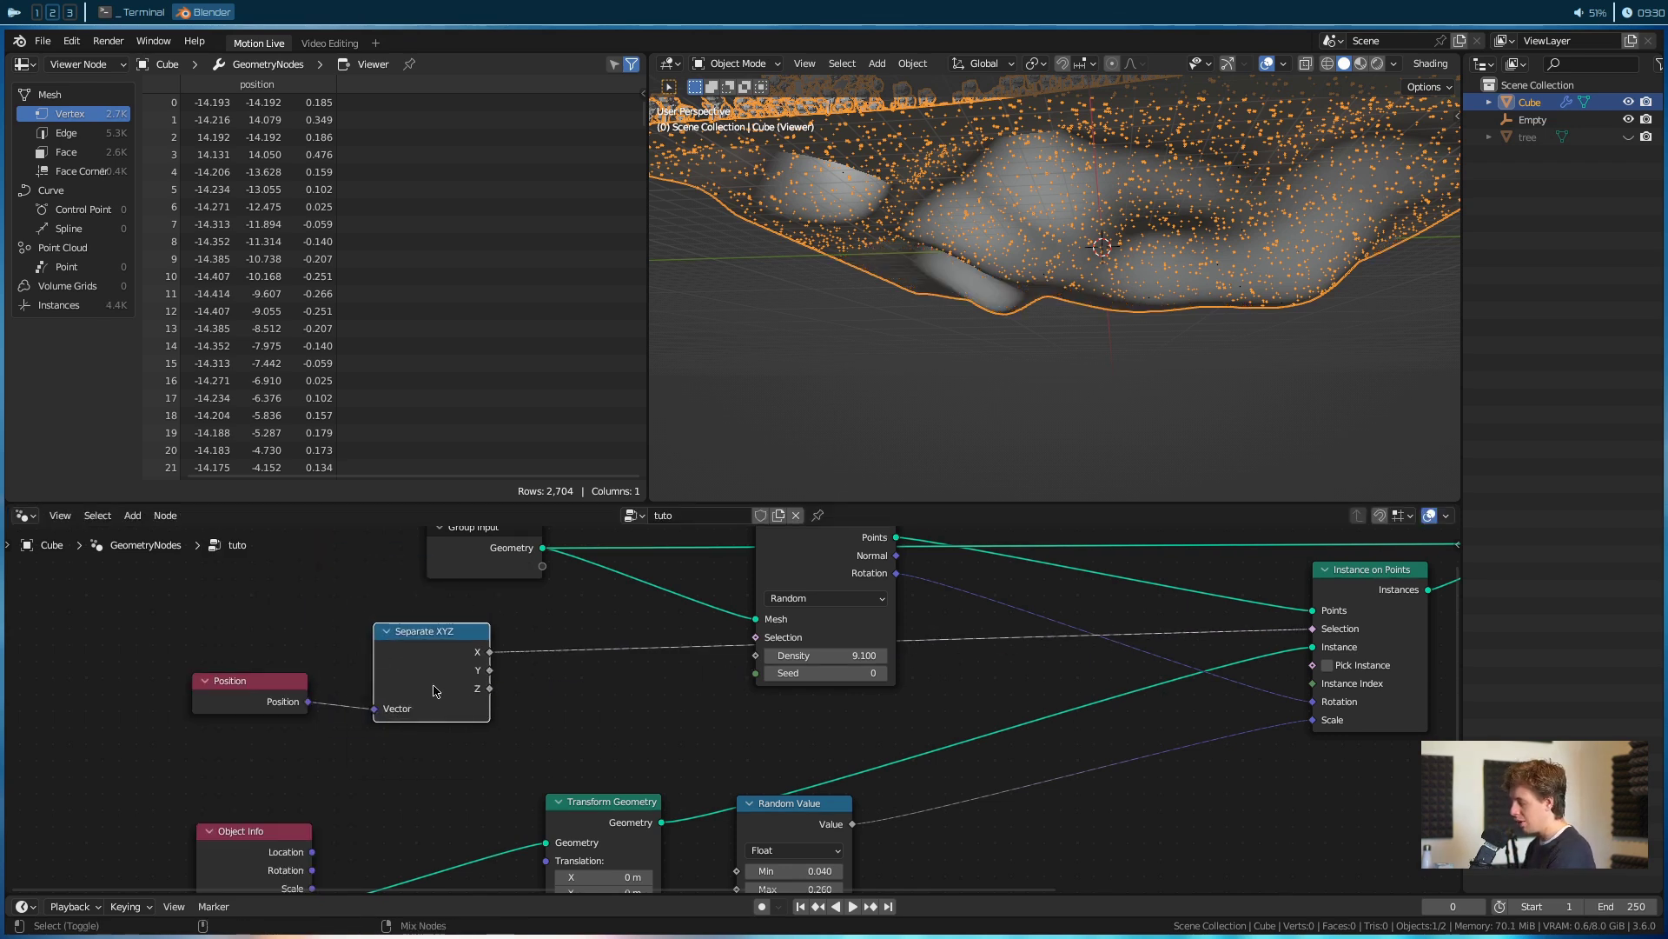
Step: Preview the Z output of Separate XYZ in the Viewer and examine the height shading on the terrain
{"action": "left_click", "coordinate": [460, 687], "text": "ctrl+shift"}
{"action": "middle_click_drag", "start_coordinate": [1132, 315], "coordinate": [1143, 383]}
{"action": "scroll", "coordinate": [1129, 348], "scroll_direction": "up", "scroll_amount": 4}
{"action": "middle_click_drag", "start_coordinate": [1065, 287], "coordinate": [1130, 148]}
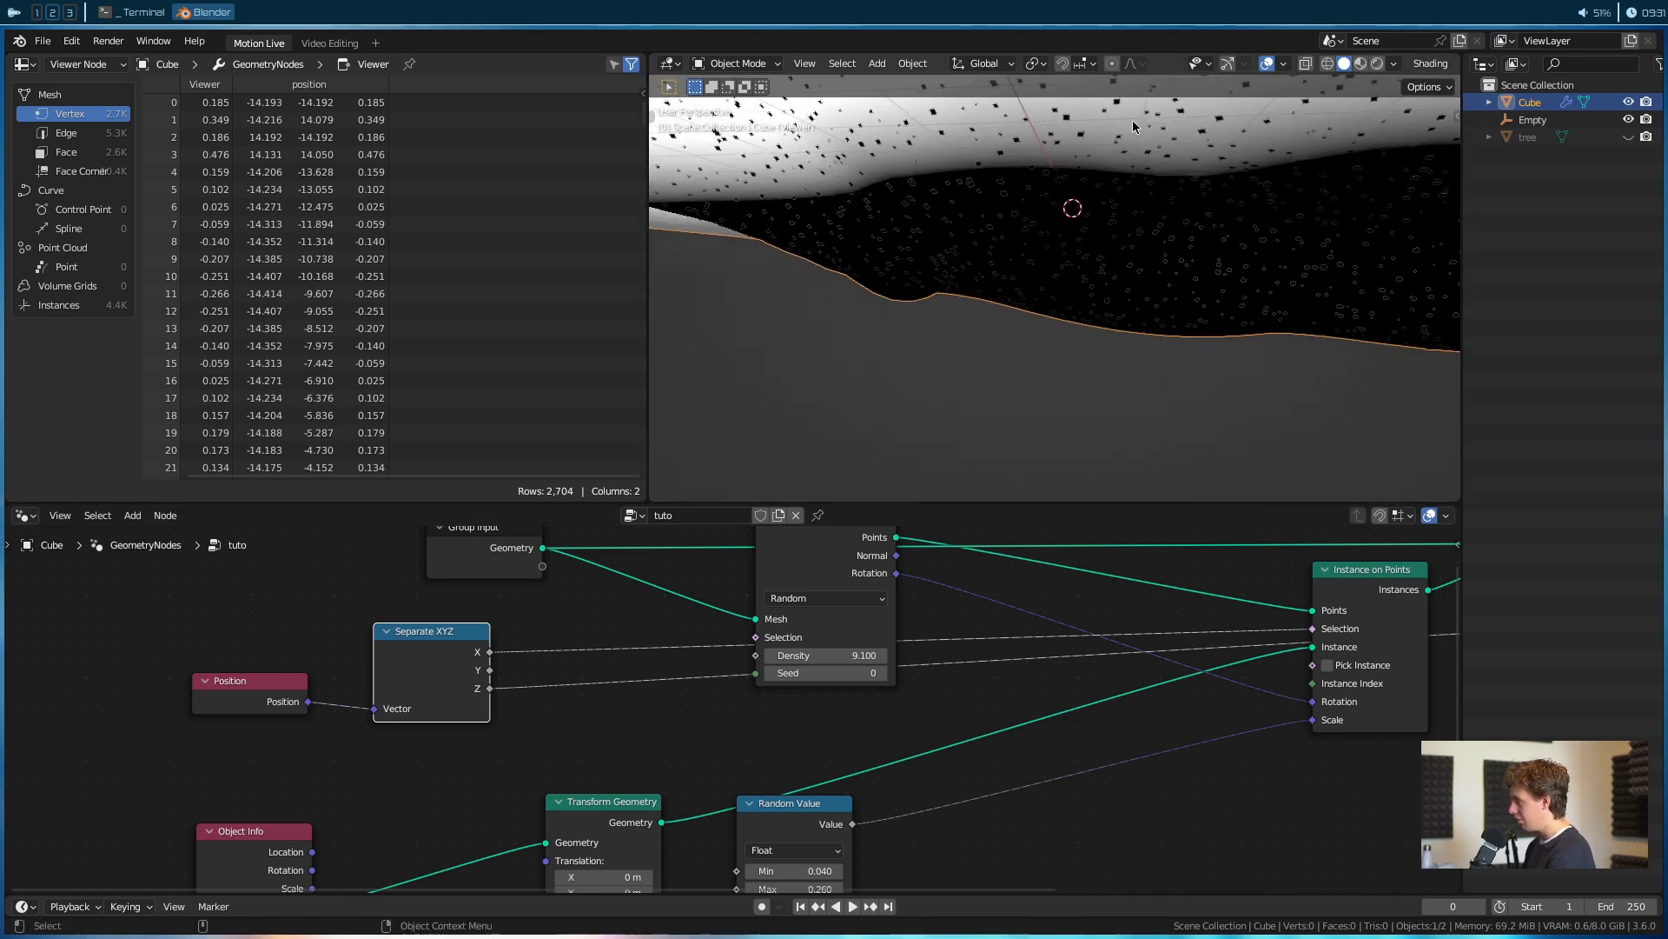
{"action": "middle_click_drag", "start_coordinate": [1093, 354], "coordinate": [1060, 317]}
{"action": "scroll", "coordinate": [970, 683], "scroll_direction": "down", "scroll_amount": 1}
Step: Replace the X link with the Separate XYZ Z output into Instance on Points' Selection, and inspect the tree coverage
{"action": "left_click_drag", "start_coordinate": [464, 658], "coordinate": [445, 693]}
{"action": "right_click_drag", "start_coordinate": [539, 631], "coordinate": [515, 712], "text": "ctrl"}
{"action": "left_click_drag", "start_coordinate": [489, 725], "coordinate": [1269, 635]}
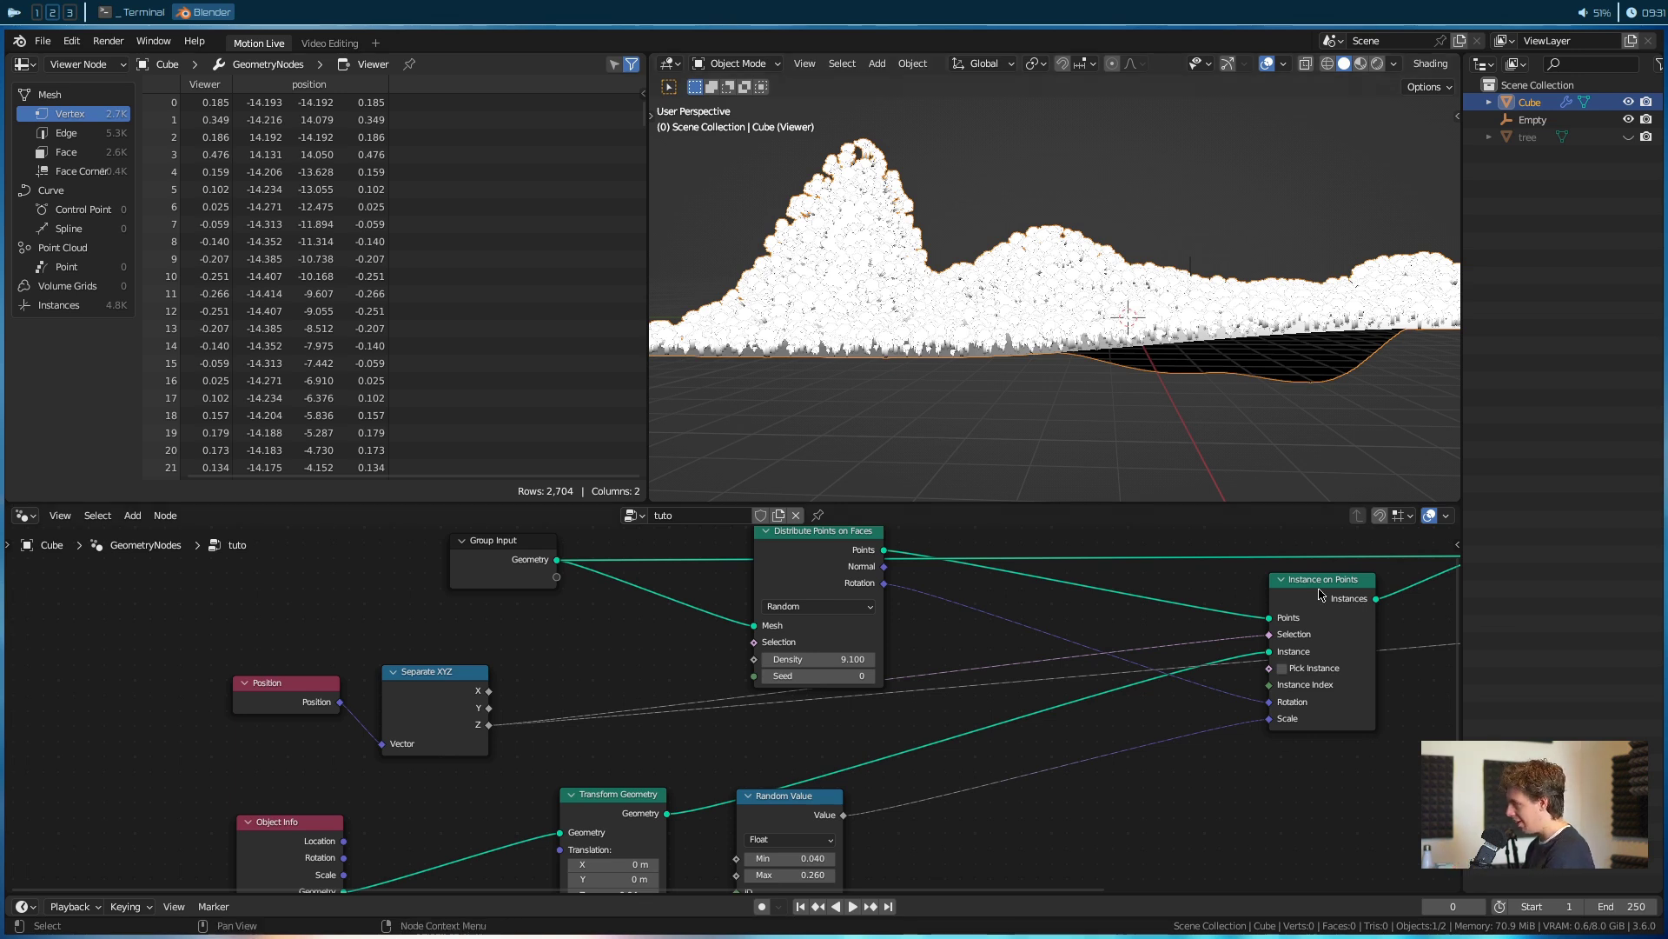
{"action": "middle_click_drag", "start_coordinate": [1025, 261], "coordinate": [1028, 334]}
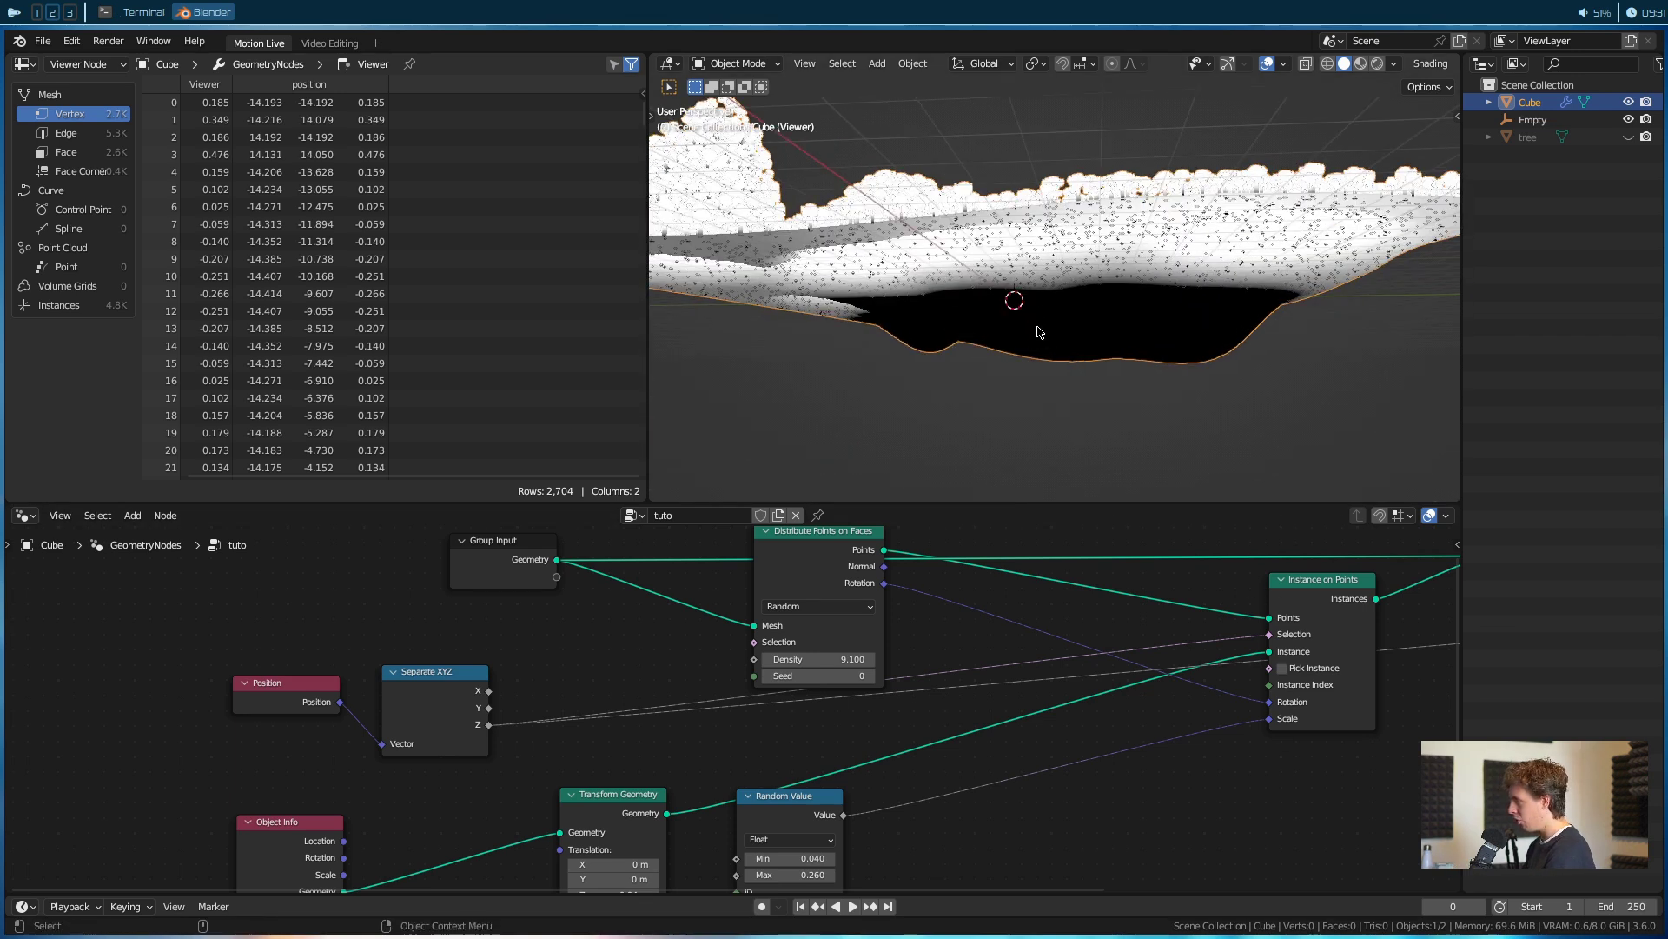
{"action": "middle_click_drag", "start_coordinate": [1064, 318], "coordinate": [1111, 295]}
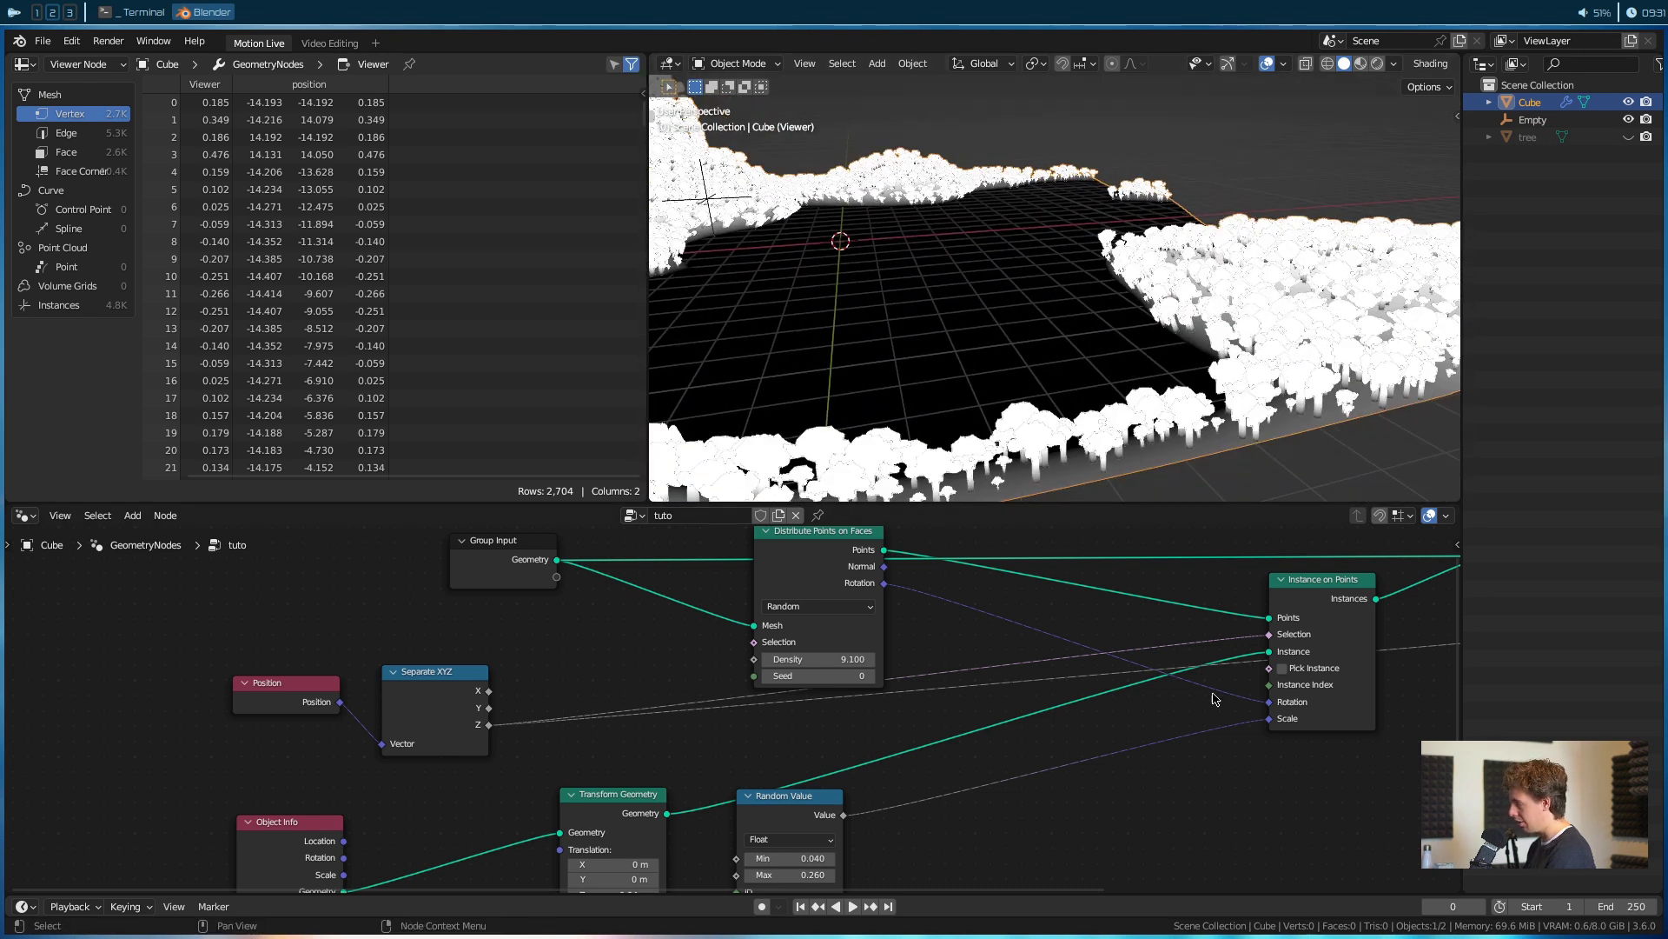
Step: Cut the Z link into the Viewer's Value input and inspect the trees around the terrain's basin
{"action": "middle_click_drag", "start_coordinate": [1225, 651], "coordinate": [904, 735]}
{"action": "mouse_move", "coordinate": [968, 672]}
{"action": "middle_mouse_down"}
{"action": "mouse_move", "coordinate": [849, 771]}
{"action": "mouse_move", "coordinate": [814, 771]}
{"action": "middle_mouse_up"}
{"action": "right_click_drag", "start_coordinate": [1061, 730], "coordinate": [1050, 762], "text": "ctrl"}
{"action": "middle_click_drag", "start_coordinate": [984, 420], "coordinate": [1139, 309]}
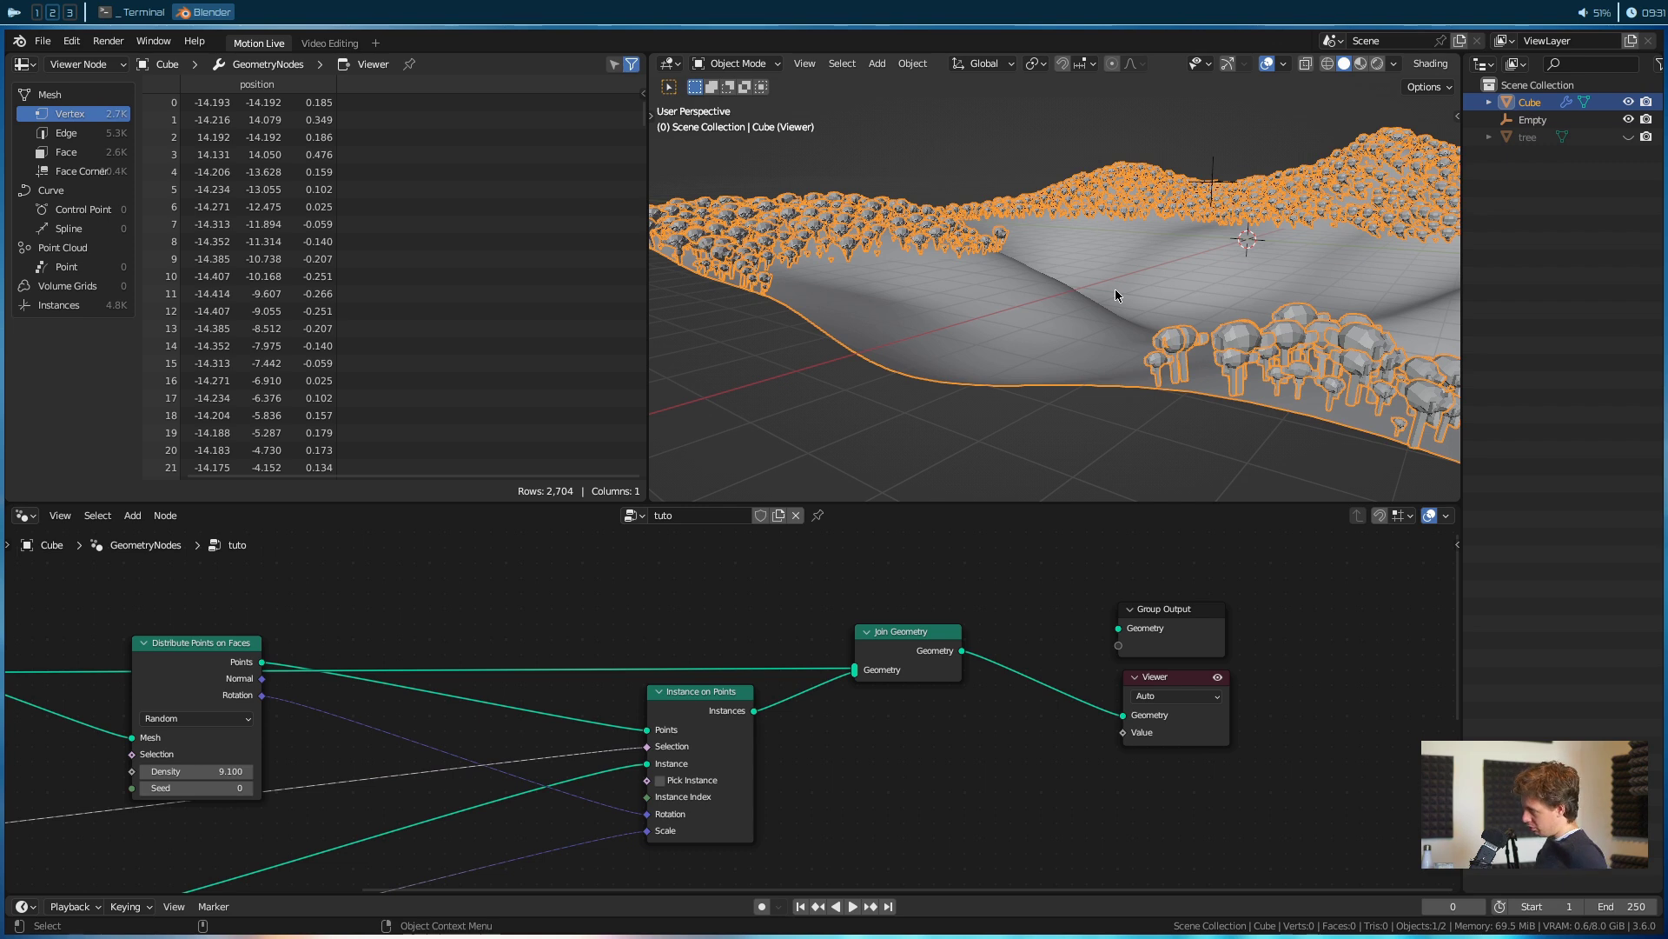
Step: Move Group Input and Distribute Points on Faces together up and slightly left to make room in the node tree
{"action": "middle_click_drag", "start_coordinate": [283, 784], "coordinate": [908, 682]}
{"action": "scroll", "coordinate": [911, 643], "scroll_direction": "down", "scroll_amount": 3}
{"action": "left_click_drag", "start_coordinate": [495, 565], "coordinate": [797, 639]}
{"action": "key", "text": "g"}
{"action": "left_click", "coordinate": [746, 585]}
{"action": "left_click", "coordinate": [884, 645]}
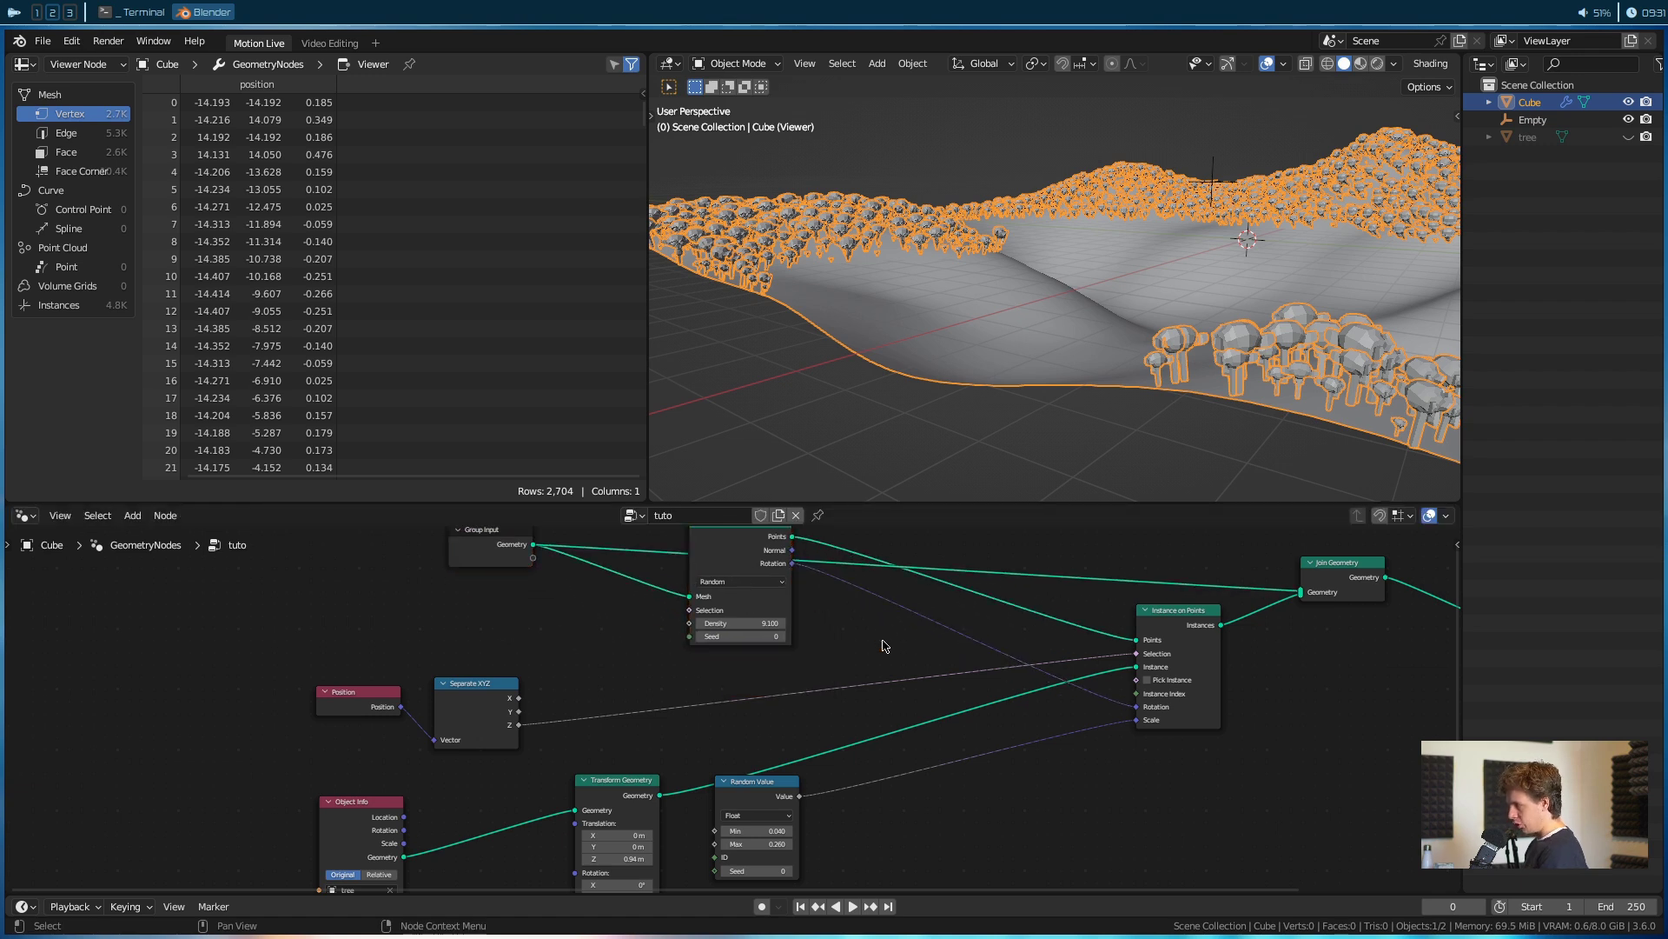
Step: Add a Math node on the link between Separate XYZ's Z output and the Selection input
{"action": "key", "text": "shift+a"}
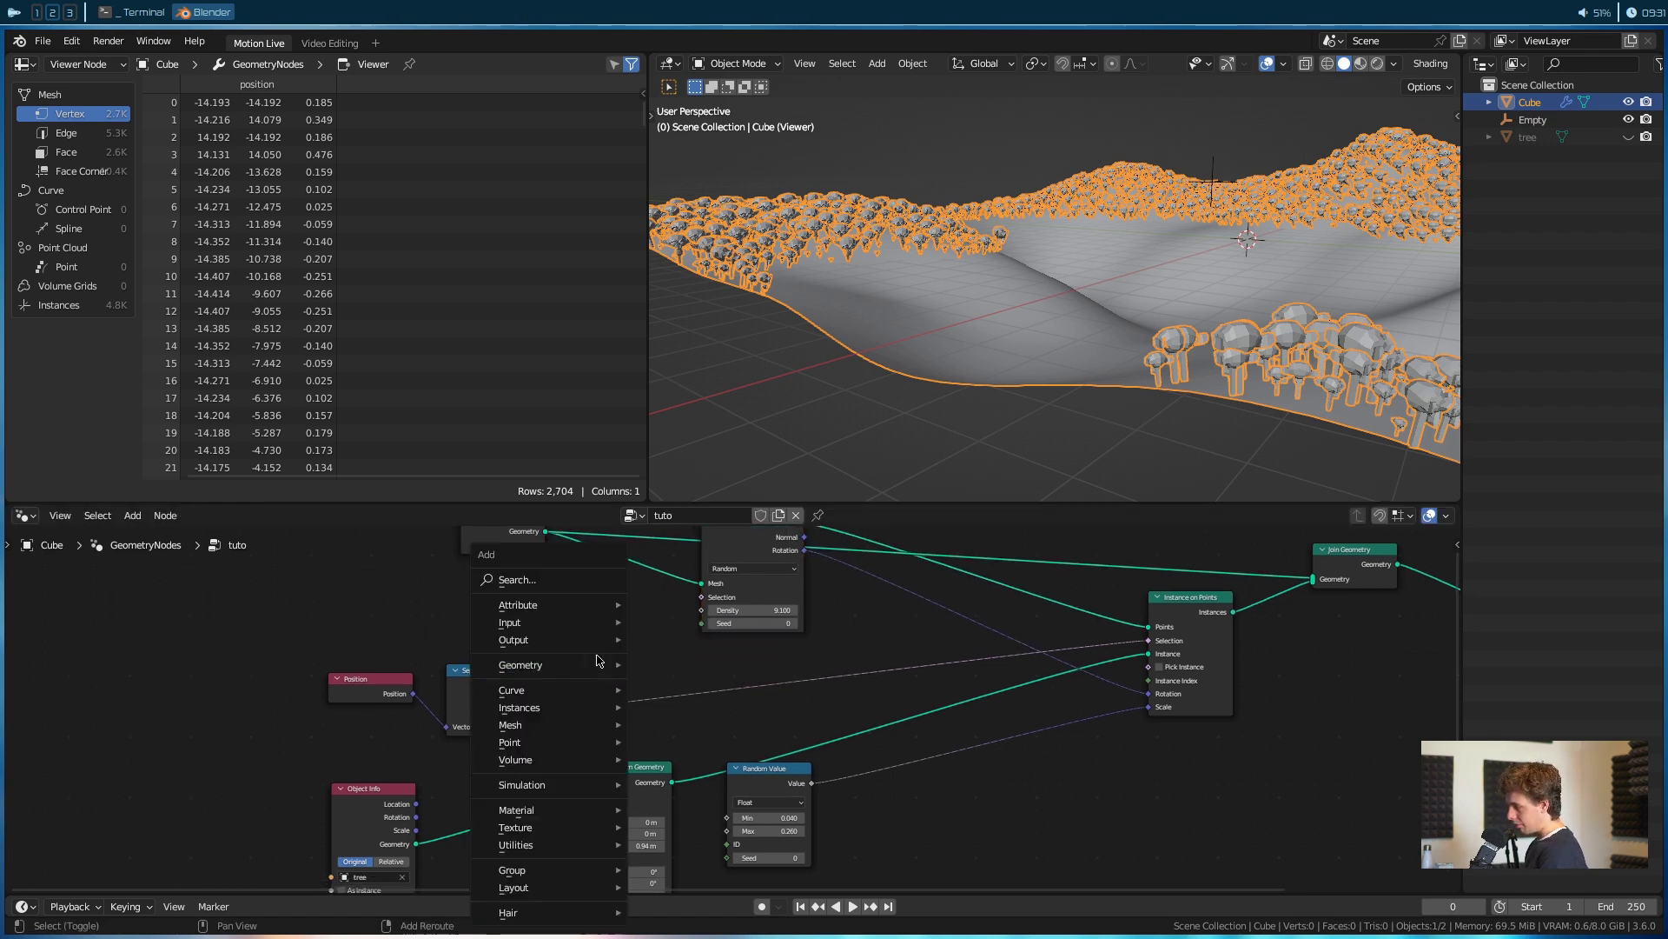
{"action": "left_click", "coordinate": [581, 574]}
{"action": "type", "text": "mat"}
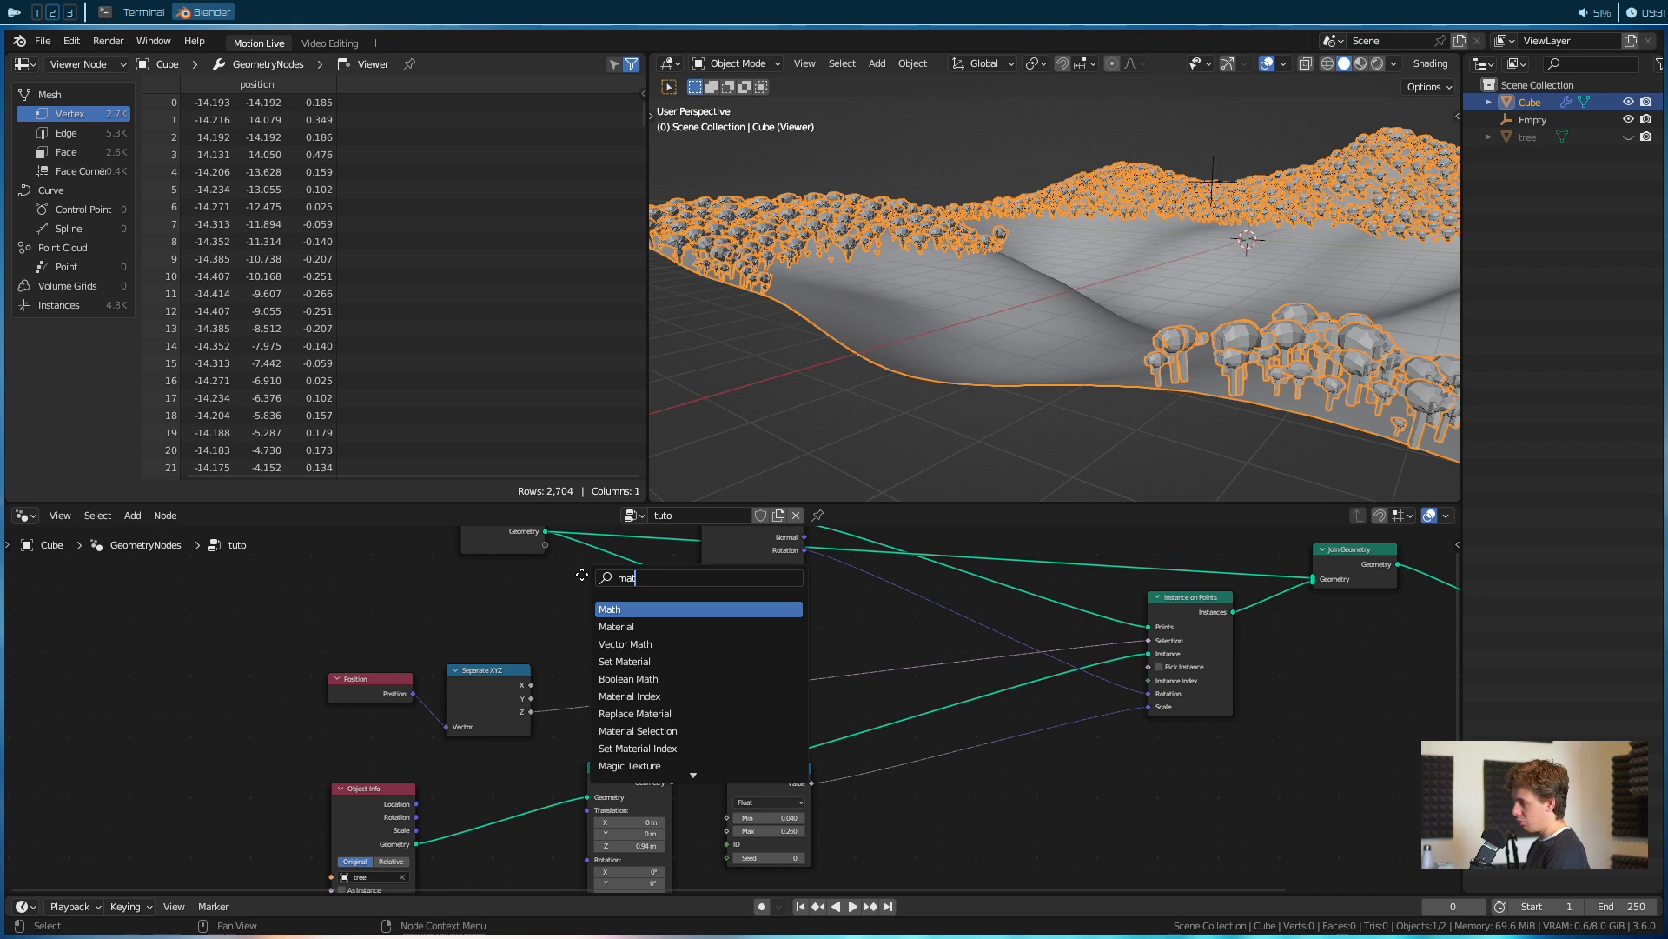
{"action": "key", "text": "Return"}
{"action": "left_click", "coordinate": [630, 720]}
Step: Set the Math node's Add value to 1.710 and check how the tree coverage changes across the whole terrain
{"action": "middle_click_drag", "start_coordinate": [630, 719], "coordinate": [638, 704]}
{"action": "left_click_drag", "start_coordinate": [638, 704], "coordinate": [713, 704]}
{"action": "scroll", "coordinate": [1103, 335], "scroll_direction": "down", "scroll_amount": 4}
{"action": "left_click_drag", "start_coordinate": [1103, 335], "coordinate": [1156, 382], "text": "alt"}
{"action": "mouse_move", "coordinate": [643, 709]}
{"action": "left_mouse_down"}
{"action": "mouse_move", "coordinate": [612, 709]}
{"action": "mouse_move", "coordinate": [643, 710]}
{"action": "left_mouse_up"}
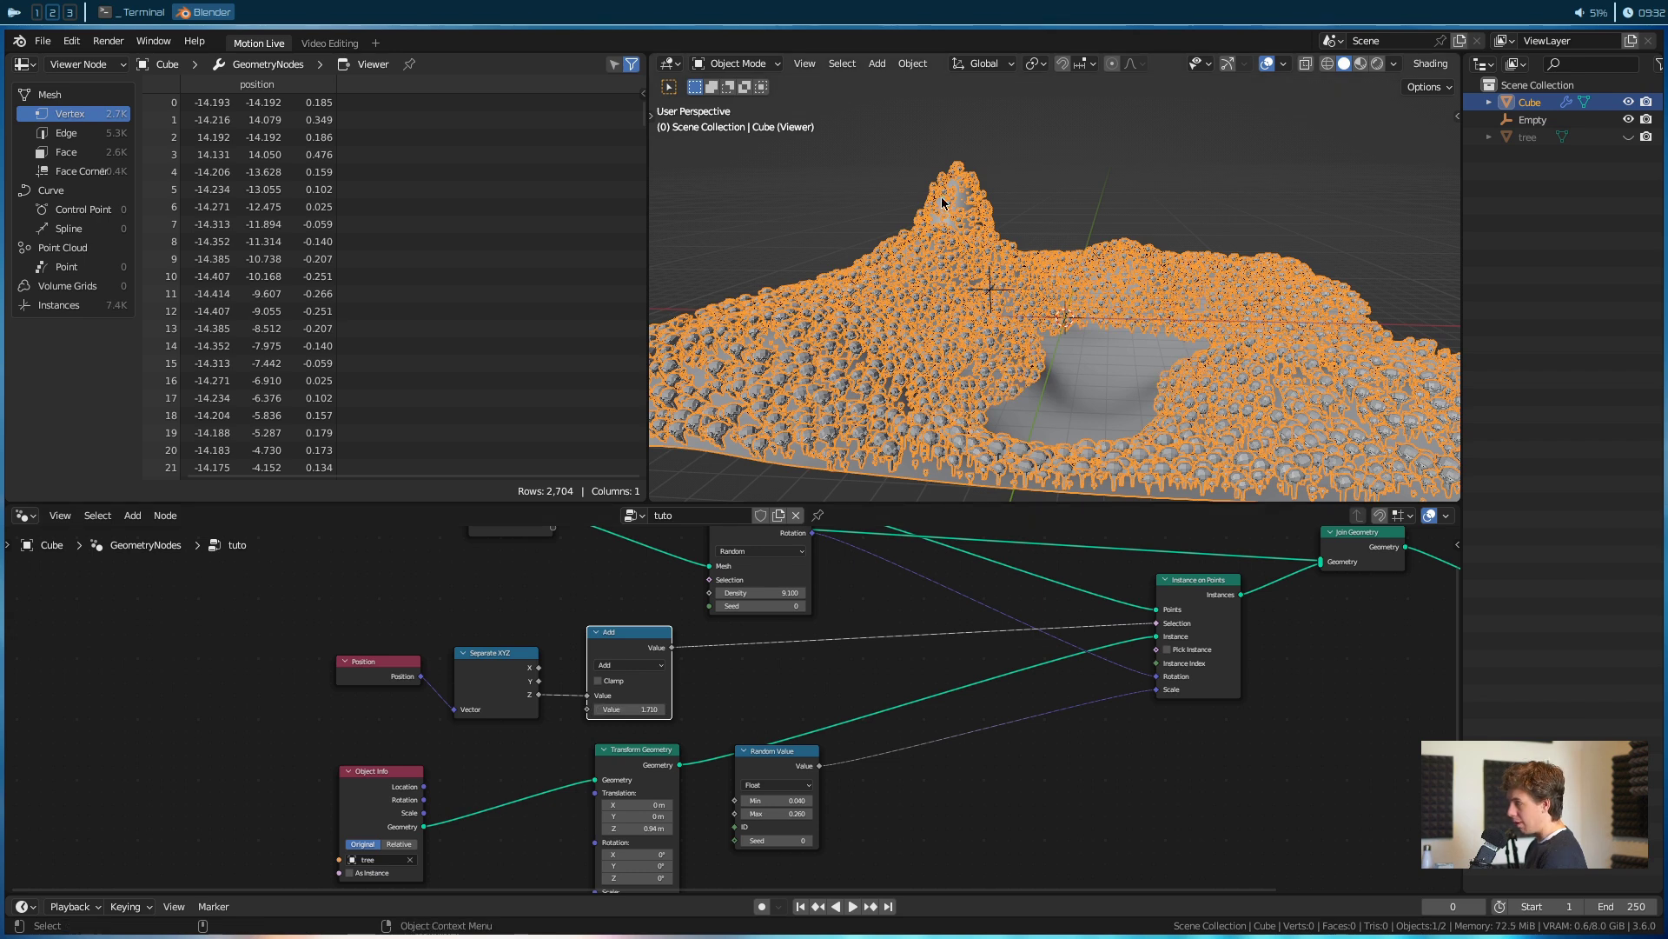
Step: Make room in the node tree by moving Group Input and Distribute Points on Faces up and Position and Separate XYZ left
{"action": "scroll", "coordinate": [665, 654], "scroll_direction": "down", "scroll_amount": 2}
{"action": "middle_click_drag", "start_coordinate": [664, 651], "coordinate": [717, 713]}
{"action": "scroll", "coordinate": [606, 632], "scroll_direction": "down", "scroll_amount": 1}
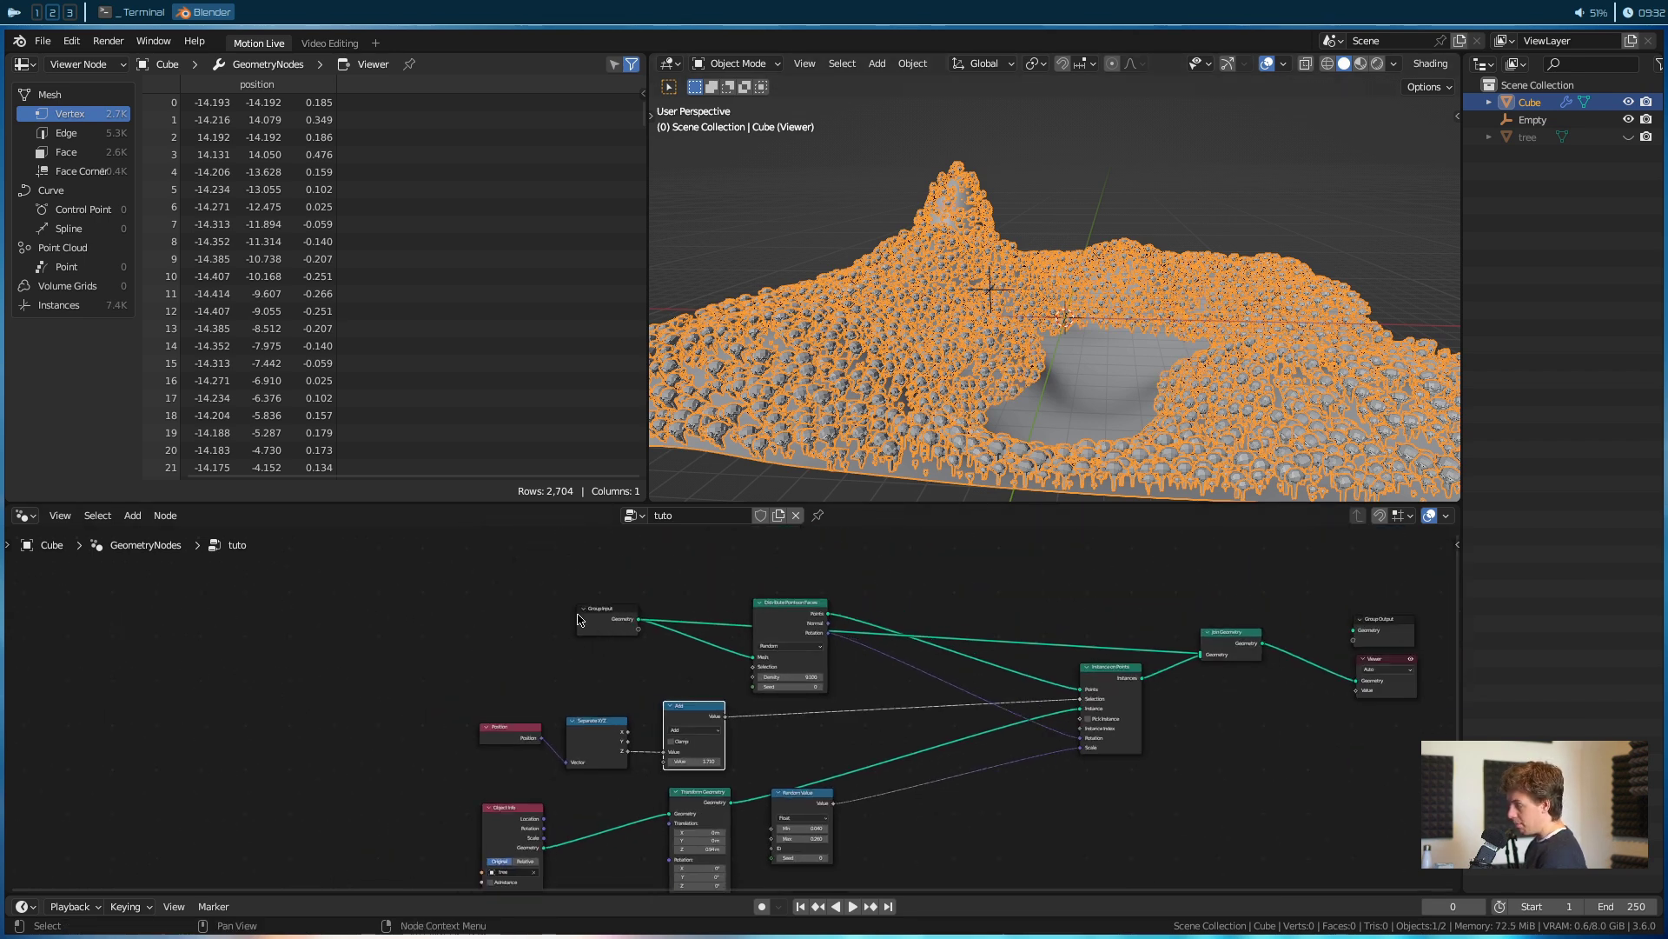
{"action": "scroll", "coordinate": [630, 711], "scroll_direction": "up", "scroll_amount": 4}
{"action": "middle_click_drag", "start_coordinate": [686, 676], "coordinate": [837, 657]}
{"action": "left_click_drag", "start_coordinate": [709, 648], "coordinate": [564, 781]}
{"action": "left_click", "coordinate": [721, 761]}
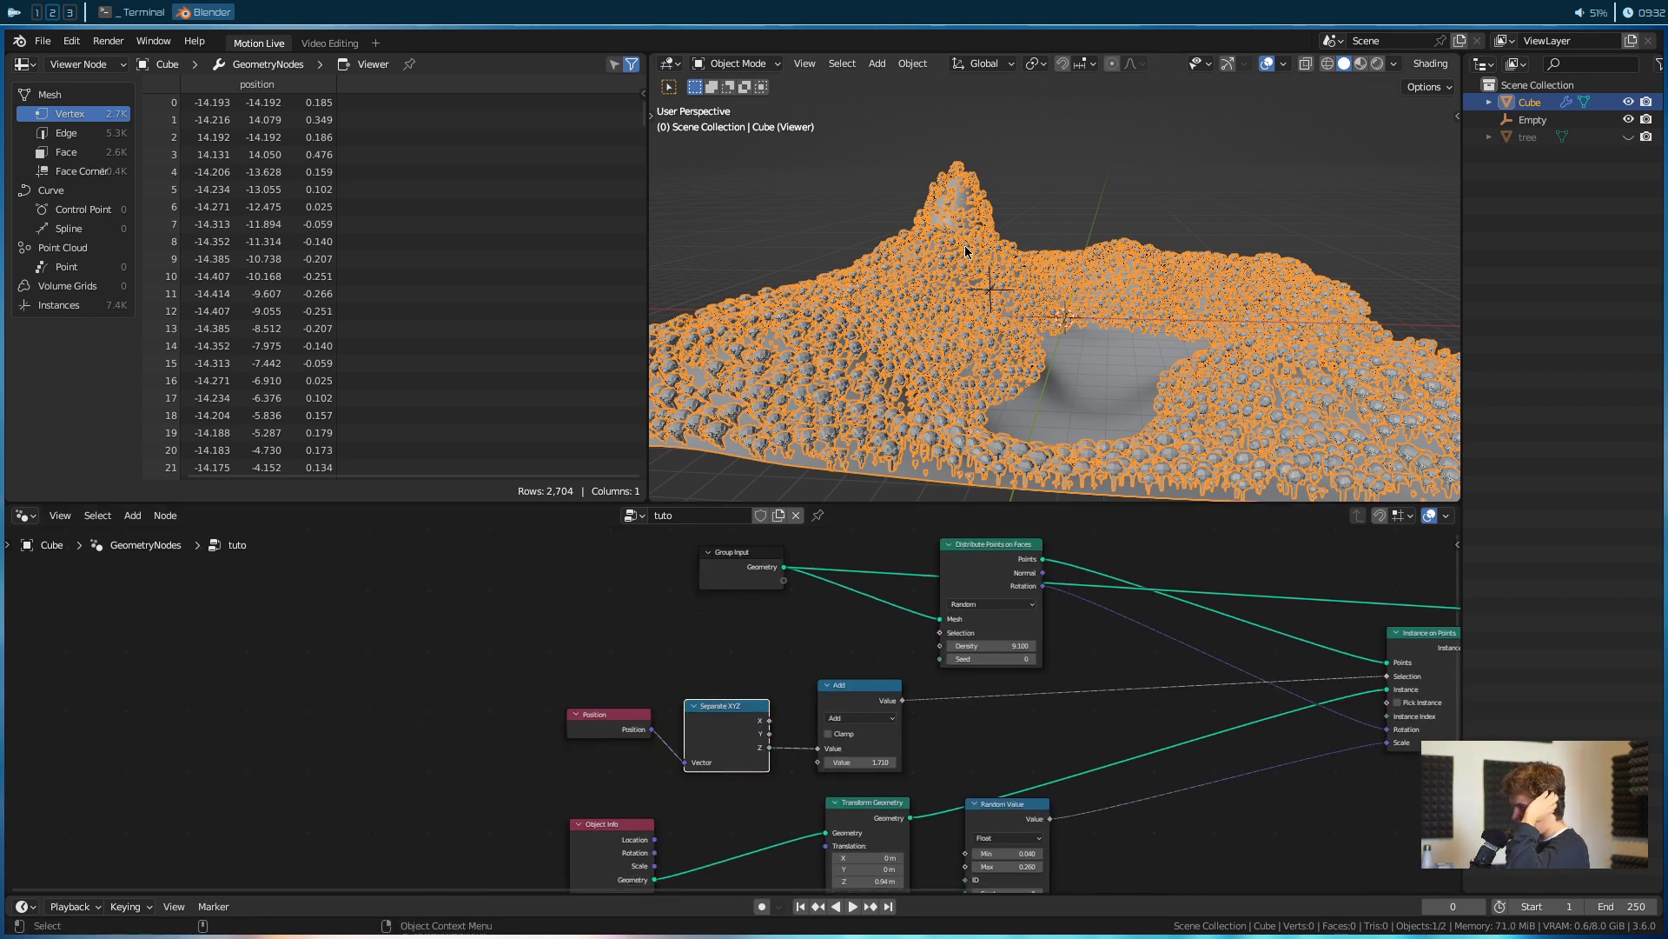
{"action": "middle_click_drag", "start_coordinate": [1030, 597], "coordinate": [1001, 672]}
{"action": "left_click_drag", "start_coordinate": [639, 539], "coordinate": [1027, 689]}
{"action": "key", "text": "g"}
{"action": "left_click", "coordinate": [749, 563]}
{"action": "left_click", "coordinate": [800, 651]}
{"action": "middle_click_drag", "start_coordinate": [800, 653], "coordinate": [839, 554]}
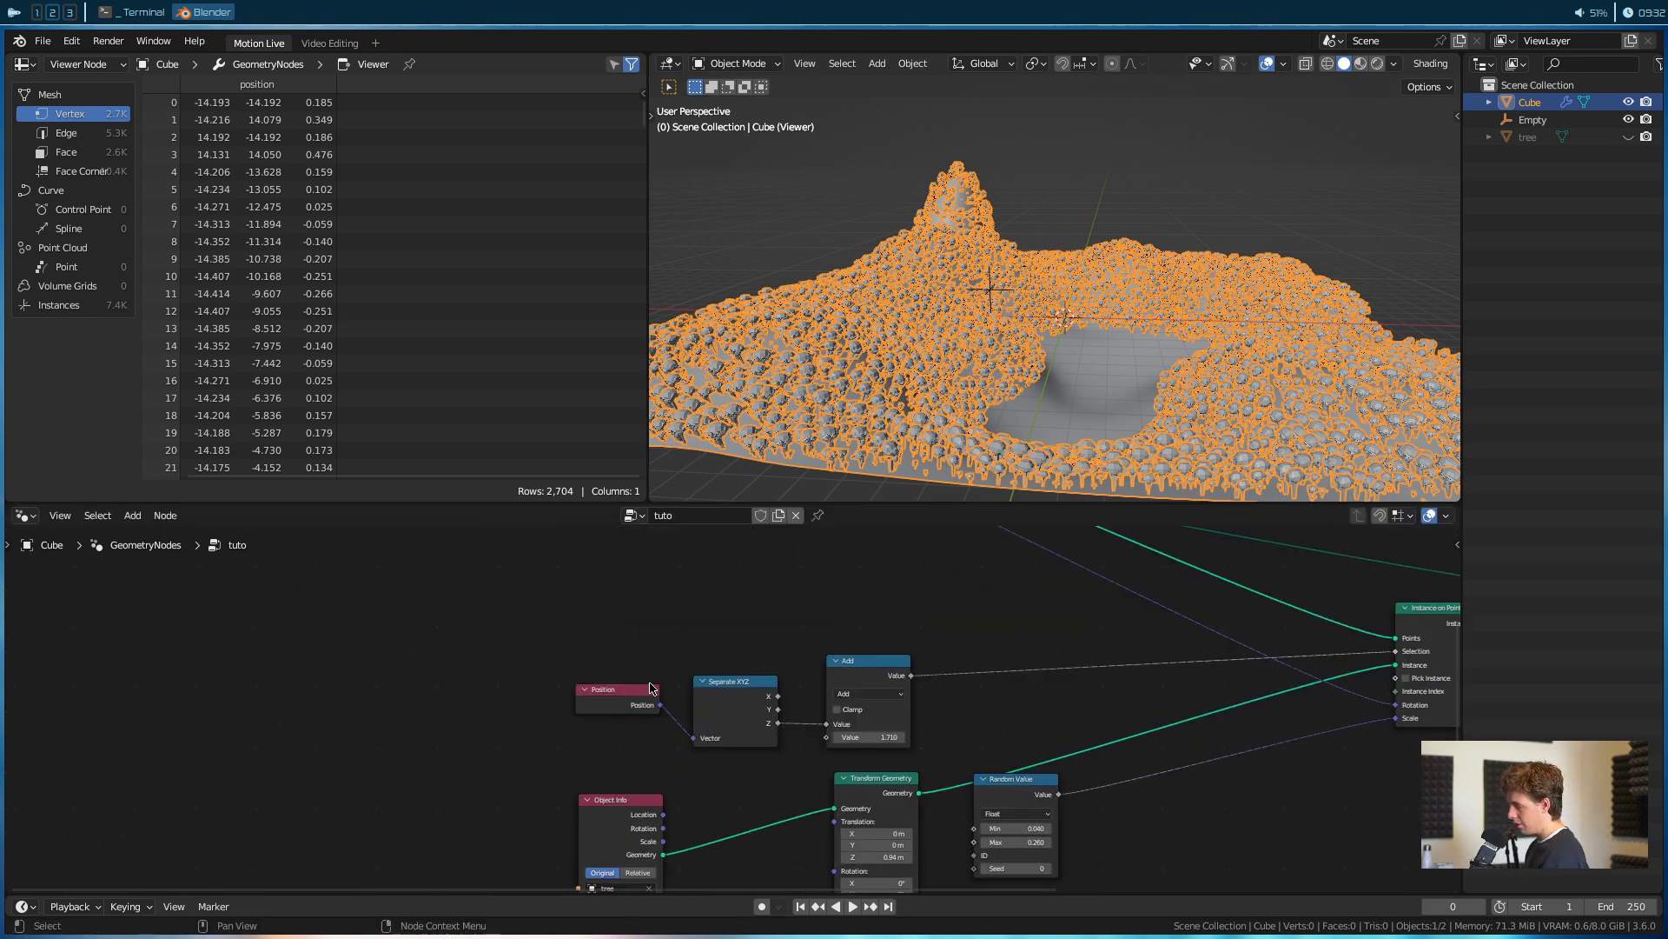
{"action": "left_click_drag", "start_coordinate": [626, 692], "coordinate": [532, 758]}
{"action": "left_click_drag", "start_coordinate": [772, 683], "coordinate": [657, 695]}
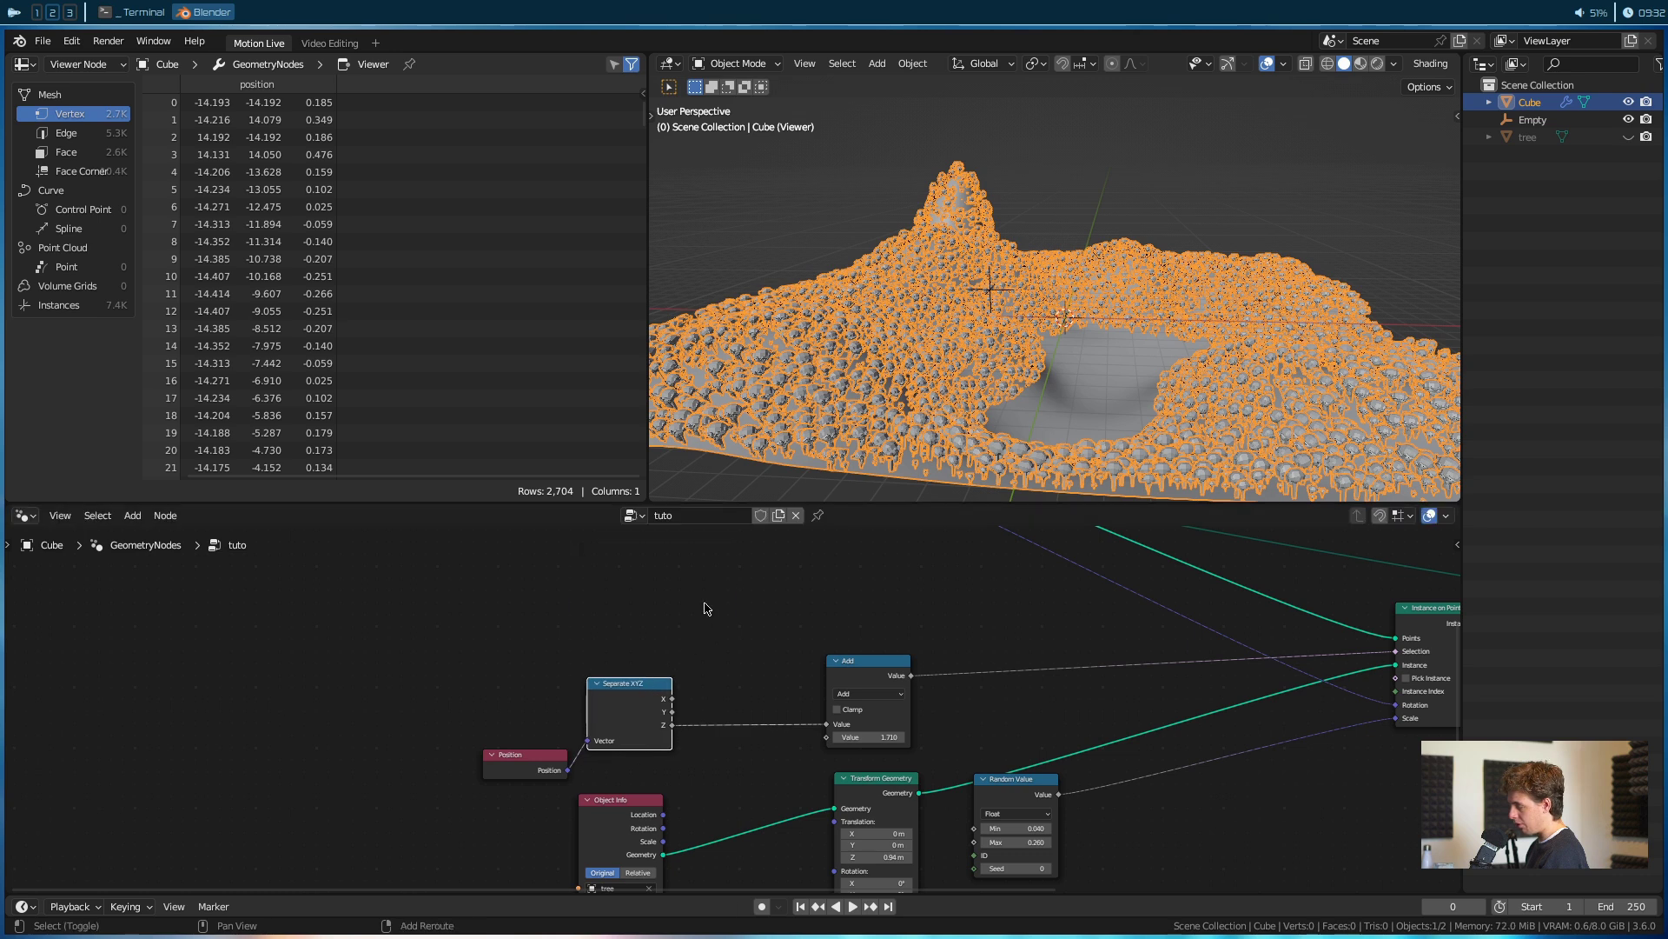
Step: Add a Math node above Separate XYZ and change its operation to Multiply
{"action": "key", "text": "shift+a"}
{"action": "left_click", "coordinate": [701, 583]}
{"action": "type", "text": "math"}
{"action": "key", "text": "Return"}
{"action": "left_click", "coordinate": [700, 577]}
{"action": "left_click", "coordinate": [739, 605]}
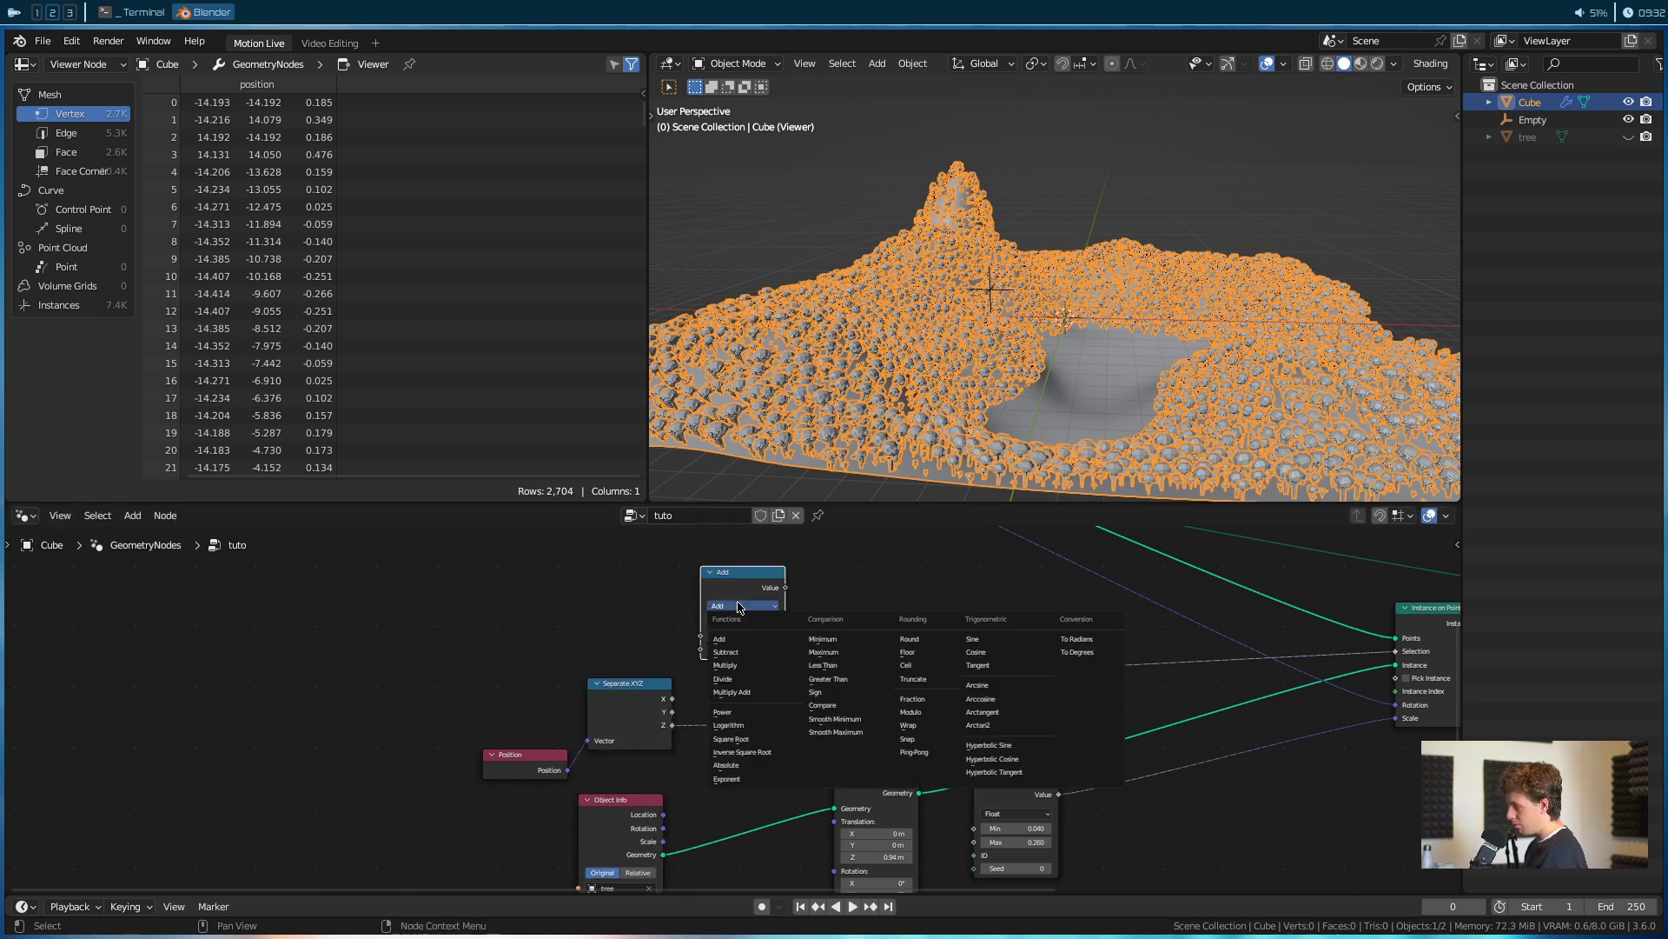
{"action": "left_click", "coordinate": [726, 664]}
Step: Link Separate XYZ's Z output to the Multiply node and set its second value to -1
{"action": "scroll", "coordinate": [725, 665], "scroll_direction": "up", "scroll_amount": 2}
{"action": "middle_click_drag", "start_coordinate": [765, 661], "coordinate": [723, 689]}
{"action": "left_click_drag", "start_coordinate": [577, 757], "coordinate": [616, 654]}
{"action": "left_click", "coordinate": [666, 673]}
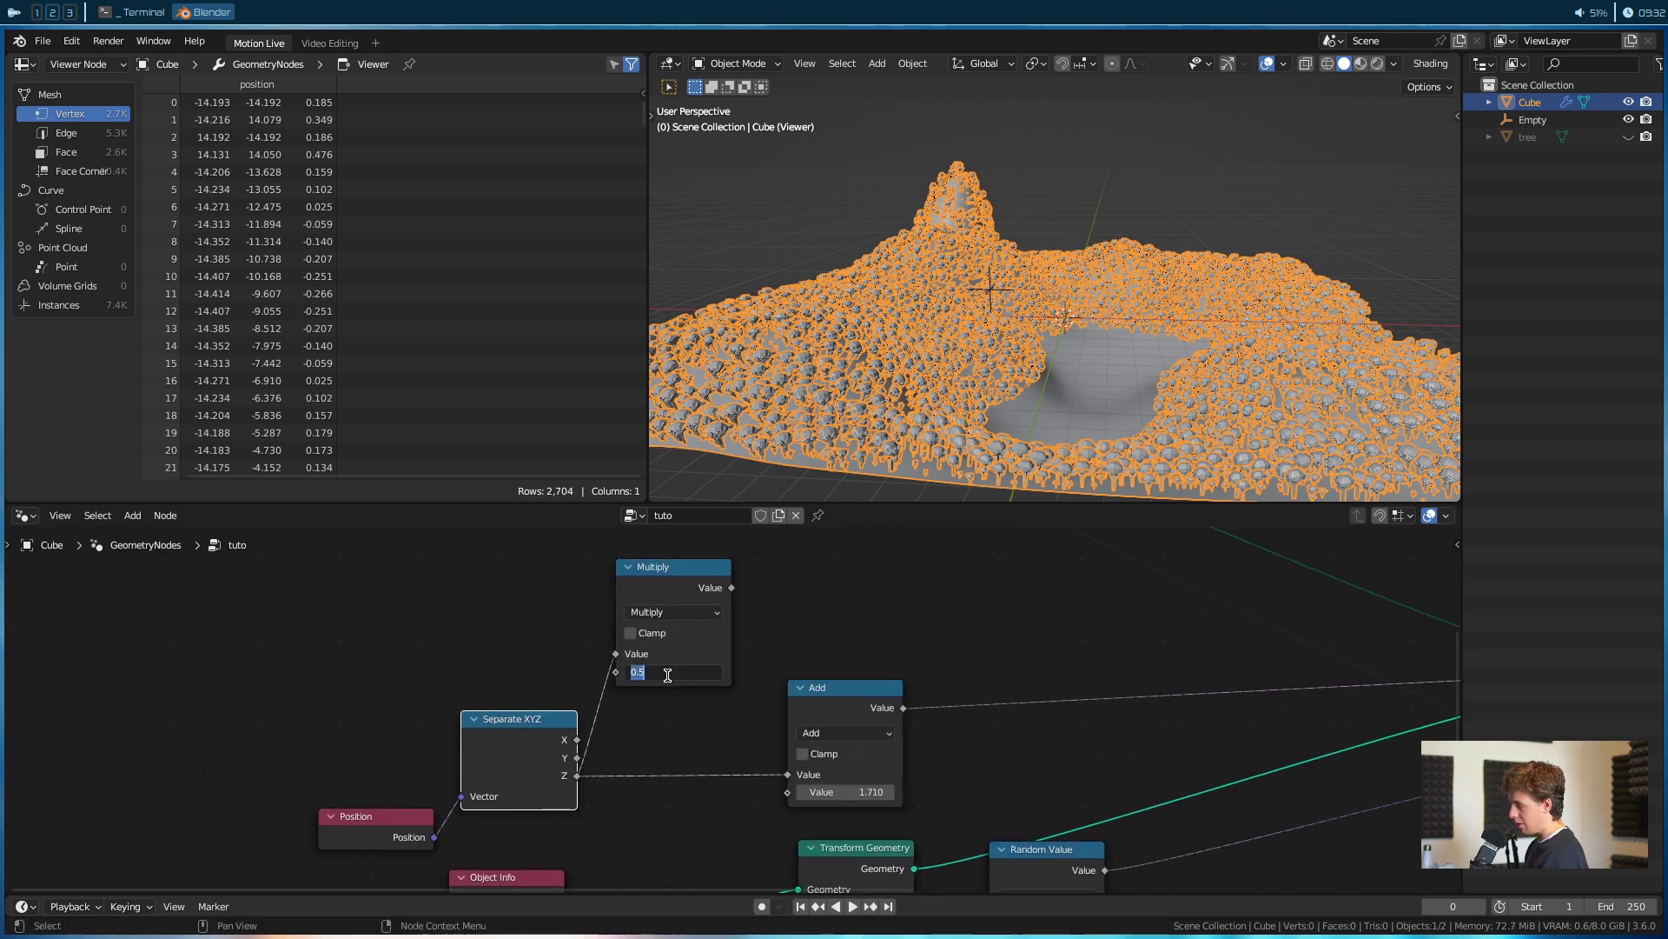
{"action": "type", "text": "-1"}
{"action": "key", "text": "Return"}
Step: Preview the Multiply node's output on the terrain and inspect the inverted height mask around the basin
{"action": "left_click", "coordinate": [678, 625], "text": "ctrl+shift"}
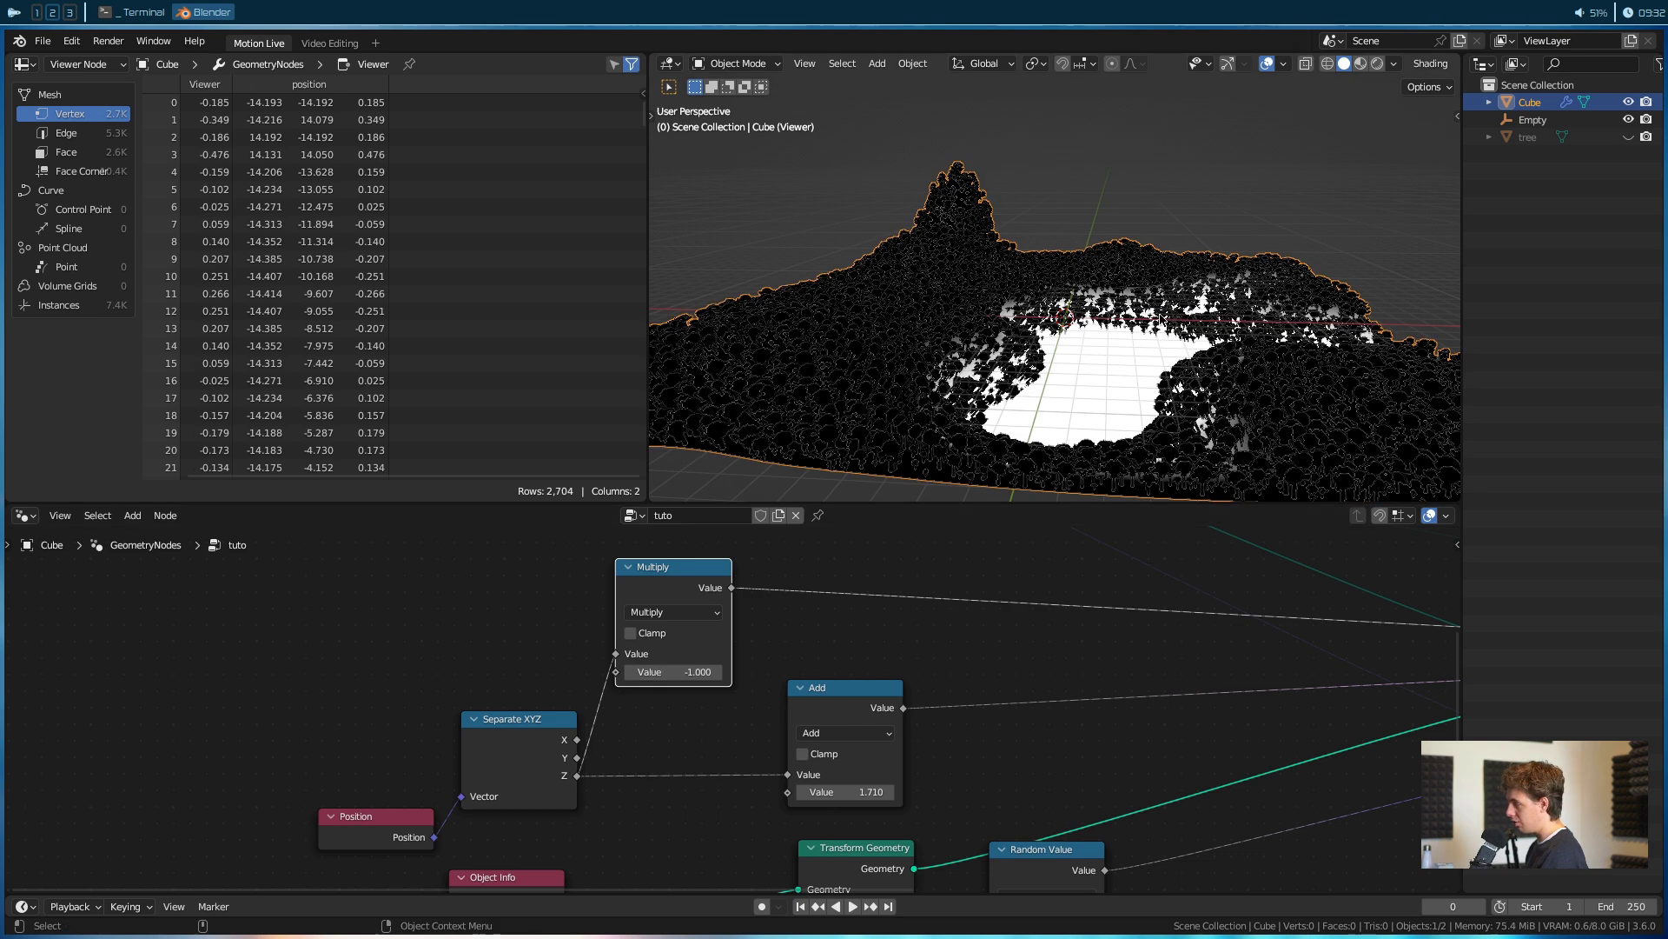
{"action": "middle_click_drag", "start_coordinate": [1108, 393], "coordinate": [1068, 382]}
{"action": "scroll", "coordinate": [1068, 382], "scroll_direction": "up", "scroll_amount": 2}
{"action": "scroll", "coordinate": [1002, 640], "scroll_direction": "down", "scroll_amount": 4}
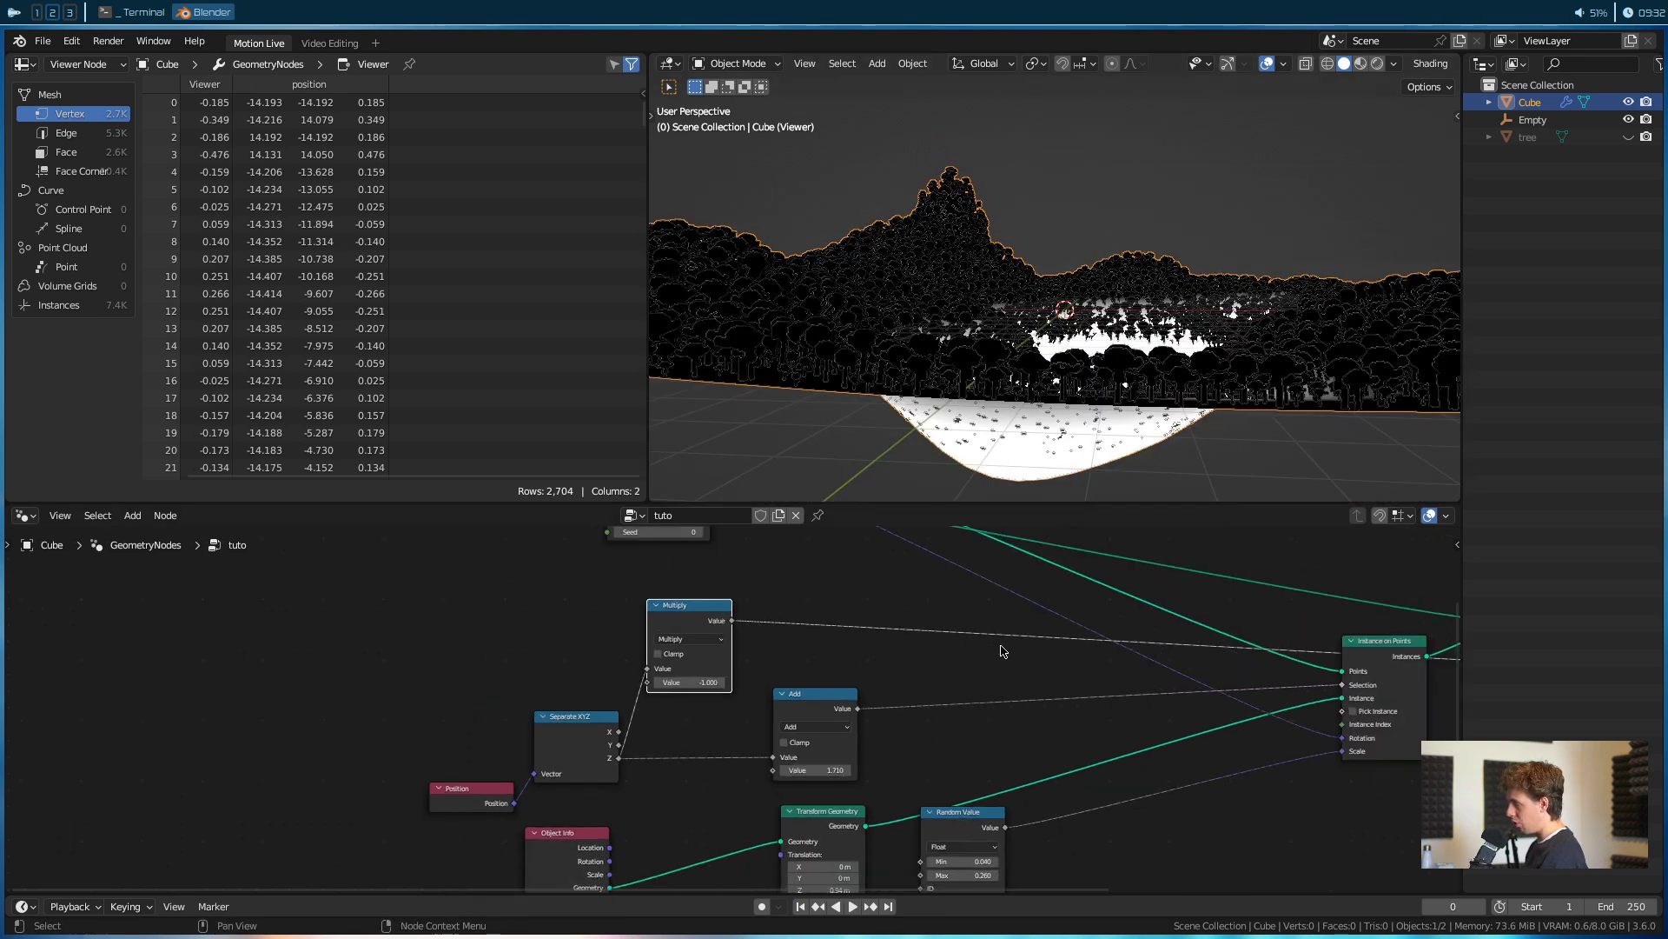
Step: Connect the Multiply output to Instance on Points' Selection, then preview Join Geometry with the Viewer's Value link cut
{"action": "middle_click_drag", "start_coordinate": [1002, 641], "coordinate": [720, 648]}
{"action": "left_click_drag", "start_coordinate": [498, 610], "coordinate": [1095, 668]}
{"action": "middle_click_drag", "start_coordinate": [1214, 709], "coordinate": [847, 707]}
{"action": "left_click", "coordinate": [979, 598], "text": "ctrl+shift"}
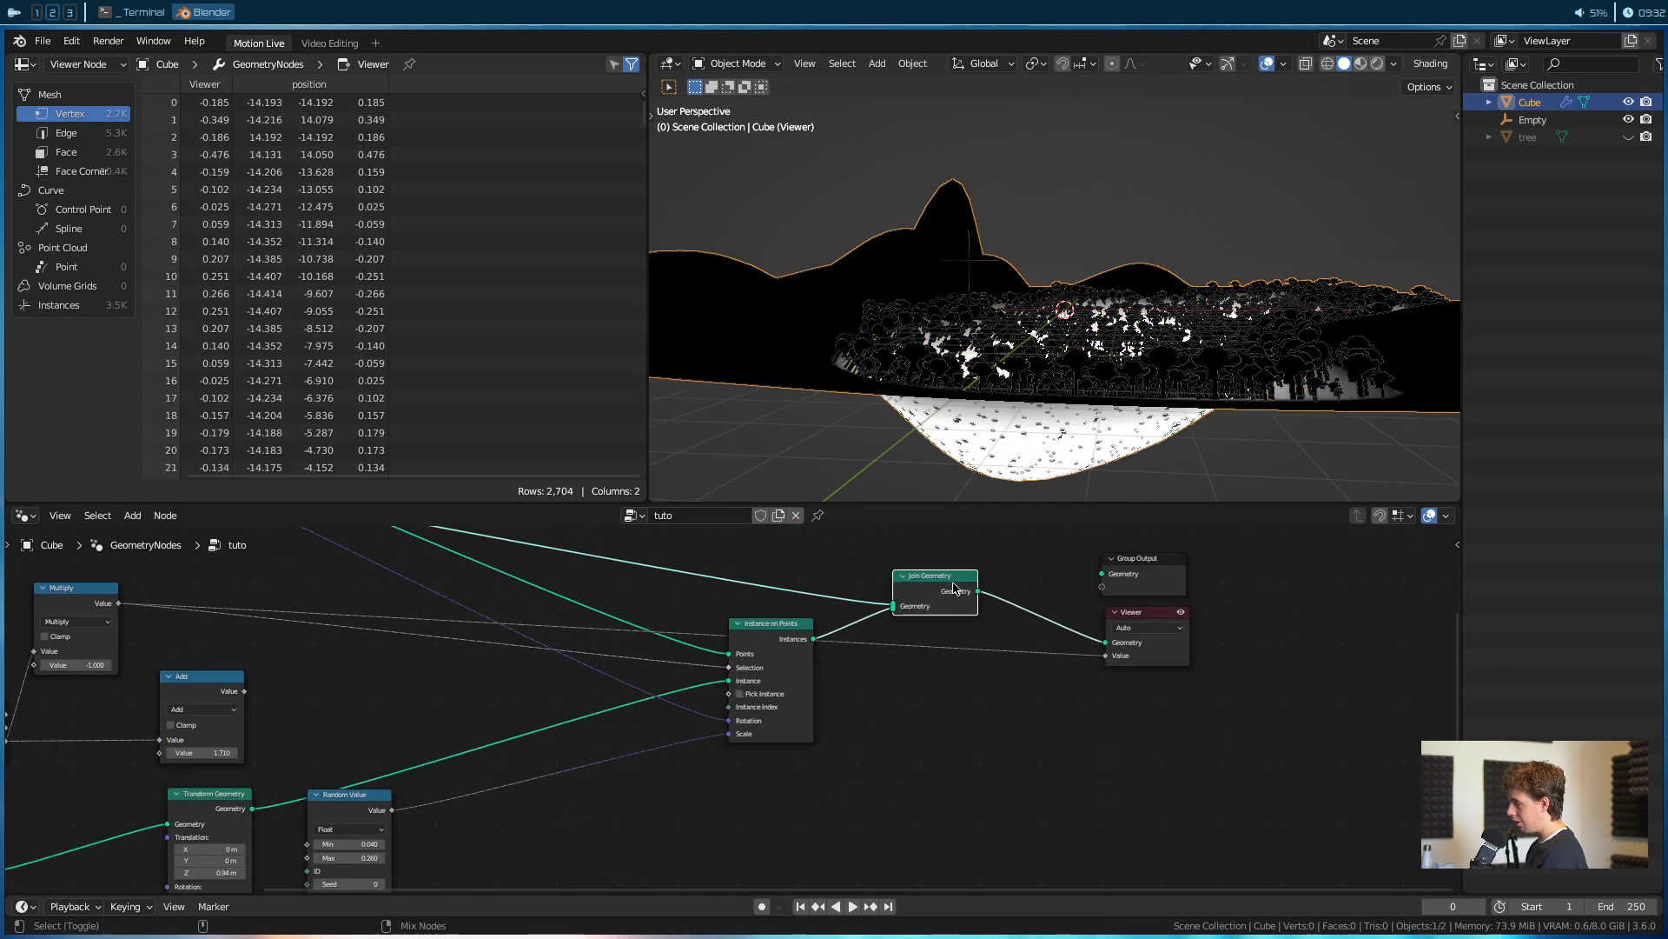
{"action": "right_click_drag", "start_coordinate": [1059, 644], "coordinate": [1053, 671], "text": "ctrl"}
{"action": "mouse_move", "coordinate": [995, 314]}
{"action": "middle_mouse_down"}
{"action": "mouse_move", "coordinate": [929, 361]}
{"action": "mouse_move", "coordinate": [884, 300]}
{"action": "middle_mouse_up"}
Step: Duplicate the Add node onto the link between Multiply and Selection and set its value to 1.640
{"action": "middle_click_drag", "start_coordinate": [588, 622], "coordinate": [1111, 613]}
{"action": "left_click_drag", "start_coordinate": [608, 571], "coordinate": [802, 561]}
{"action": "key", "text": "shift+d"}
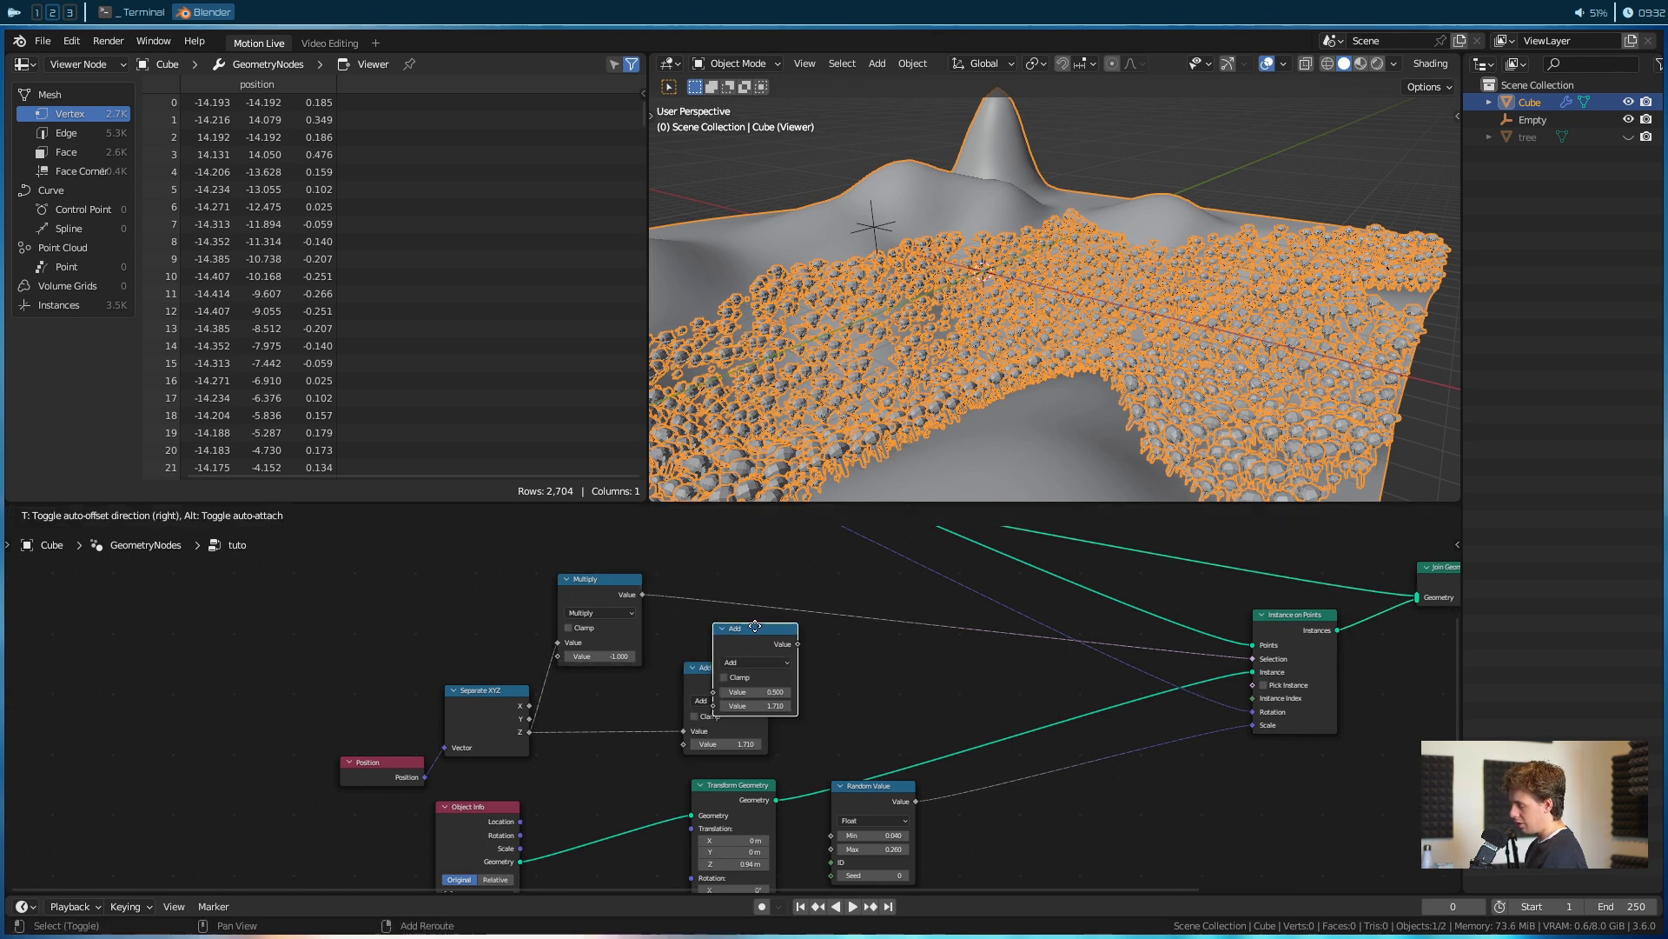
{"action": "left_click", "coordinate": [761, 581]}
{"action": "mouse_move", "coordinate": [743, 633]}
{"action": "left_mouse_down"}
{"action": "mouse_move", "coordinate": [625, 633]}
{"action": "mouse_move", "coordinate": [775, 633]}
{"action": "mouse_move", "coordinate": [727, 632]}
{"action": "left_mouse_up"}
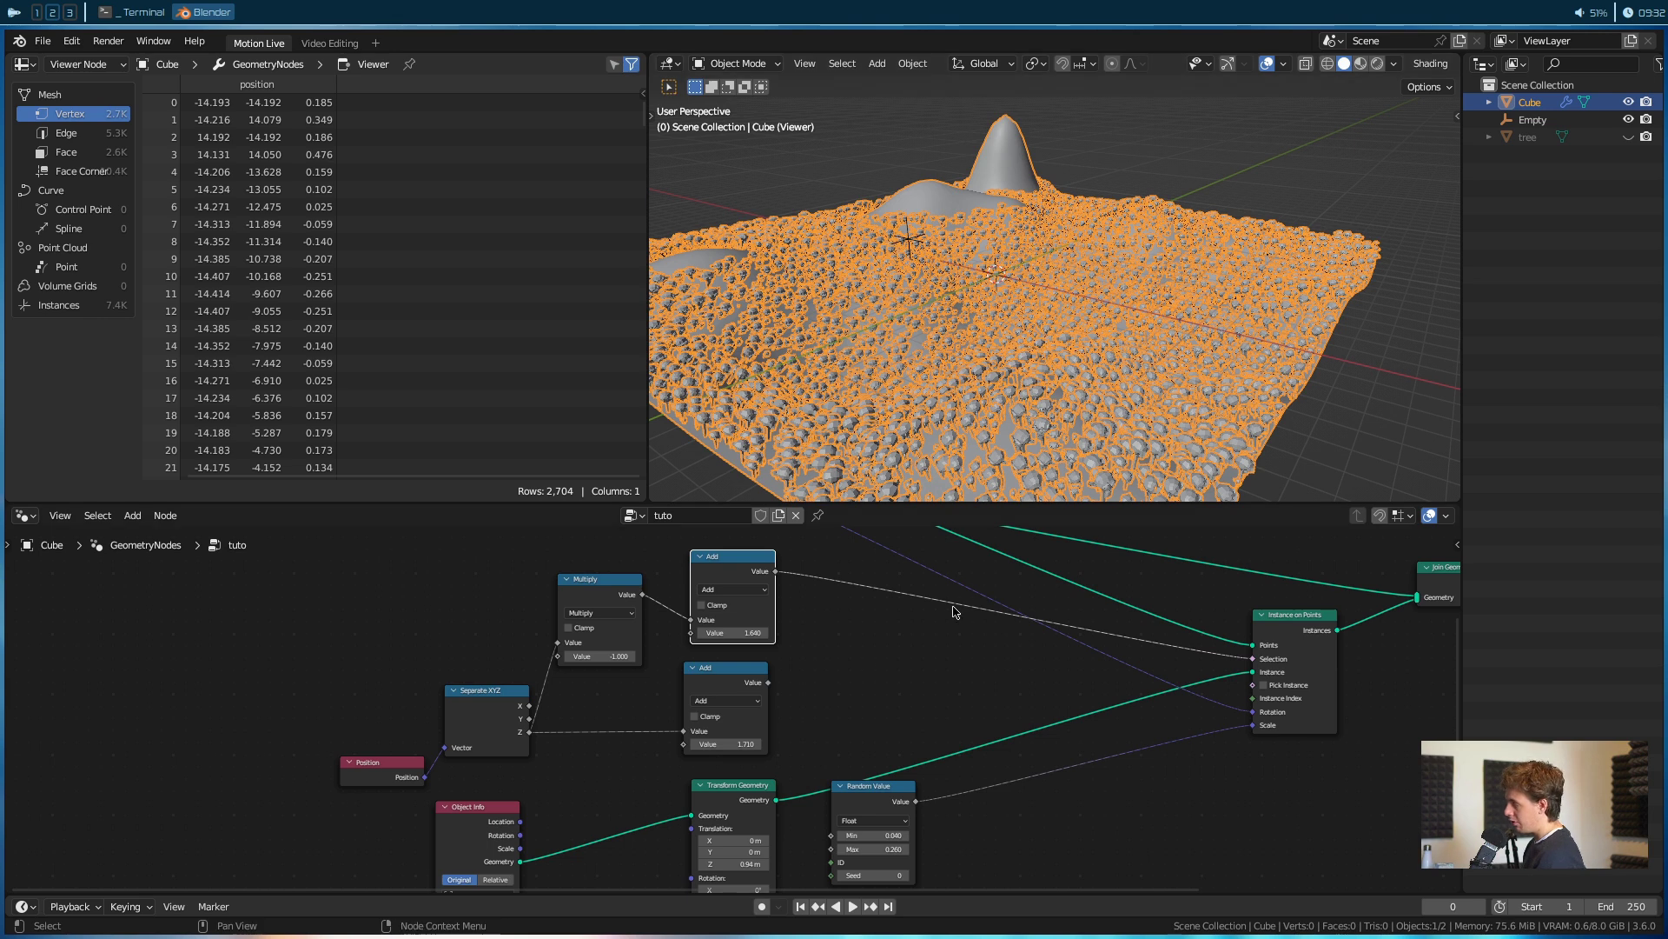
Step: Compare tree coverage by feeding Selection from the lower and the upper Add node in turn, and enable Clamp on both
{"action": "left_click_drag", "start_coordinate": [769, 682], "coordinate": [1252, 659]}
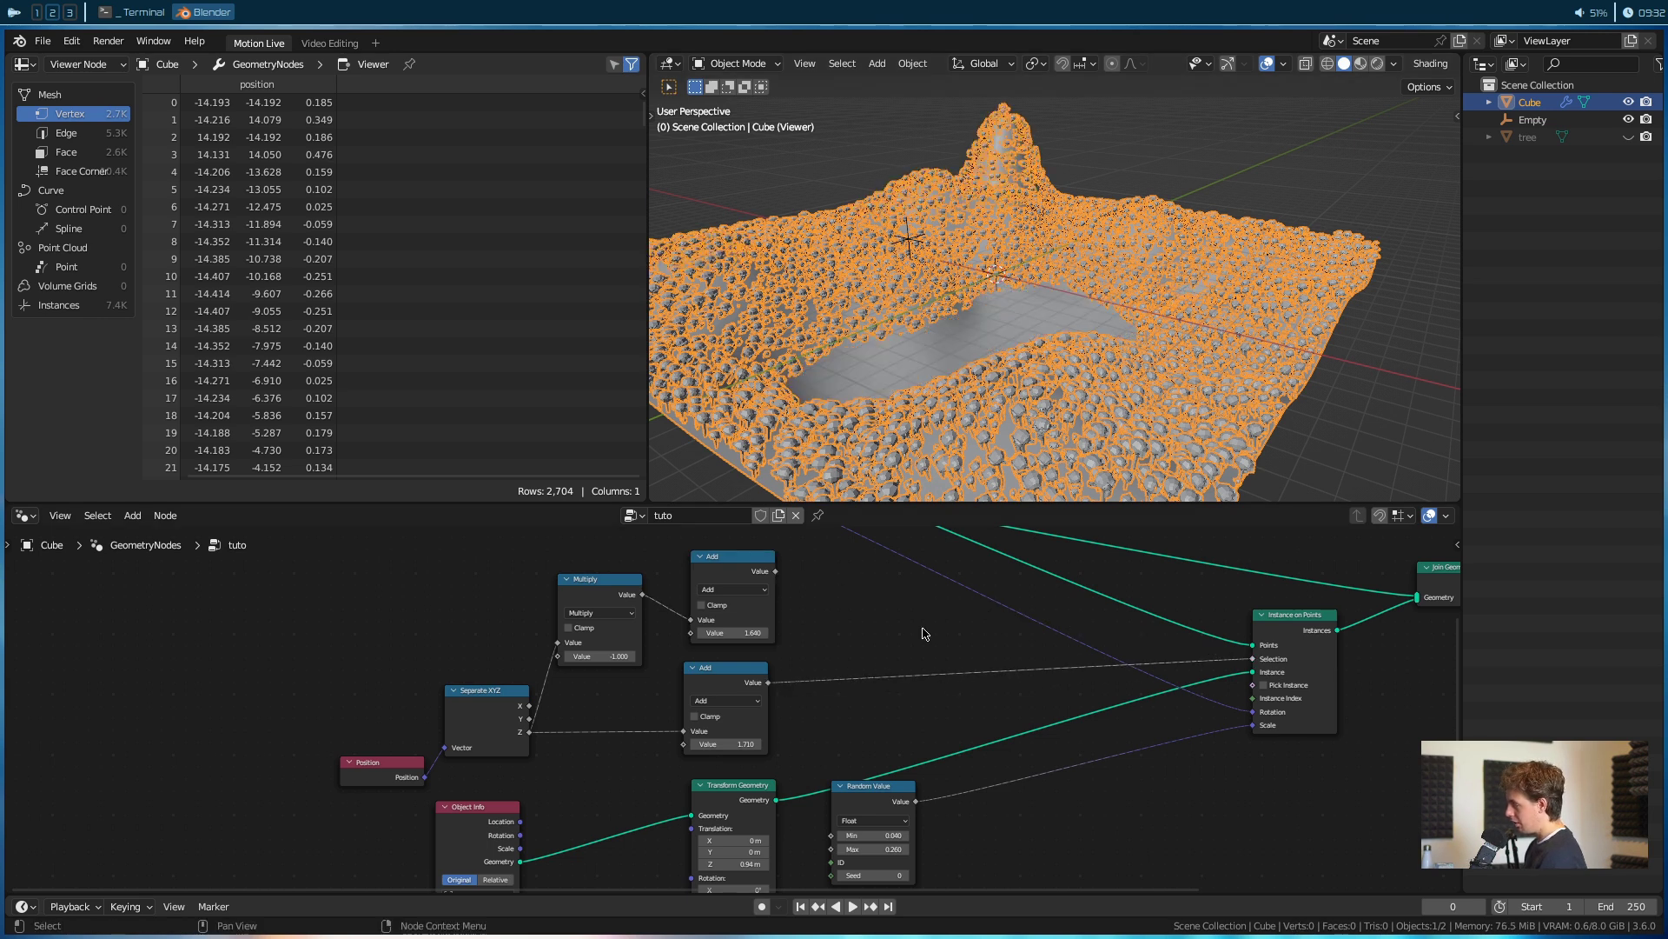
{"action": "left_click_drag", "start_coordinate": [775, 571], "coordinate": [1252, 659]}
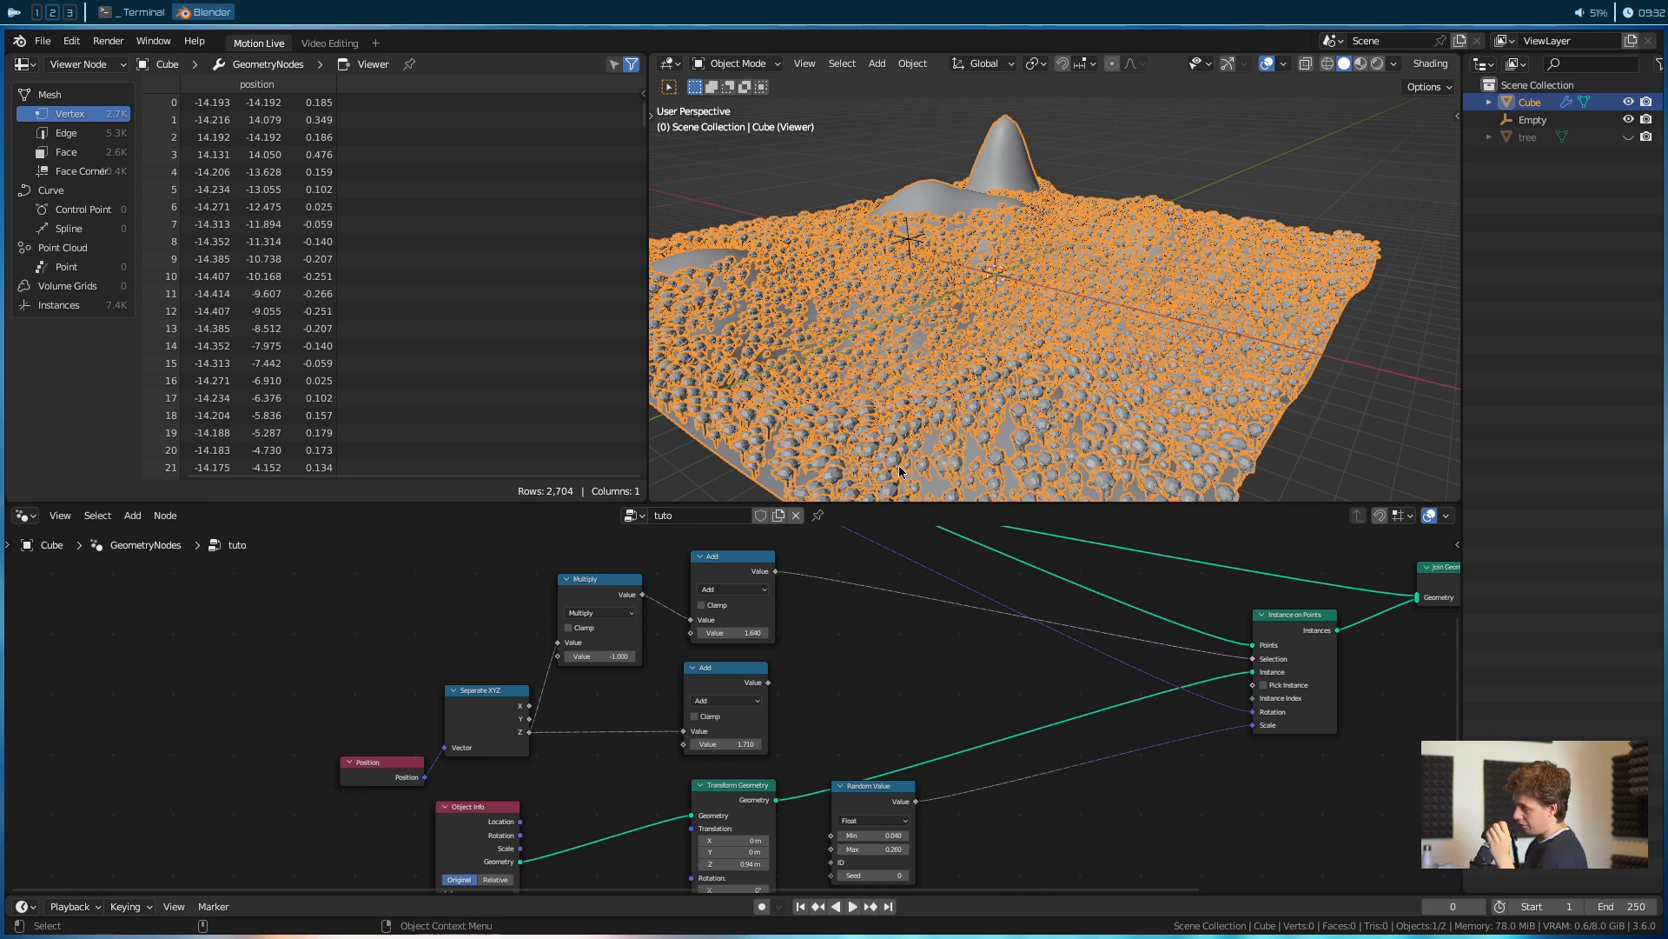
{"action": "left_click", "coordinate": [736, 615]}
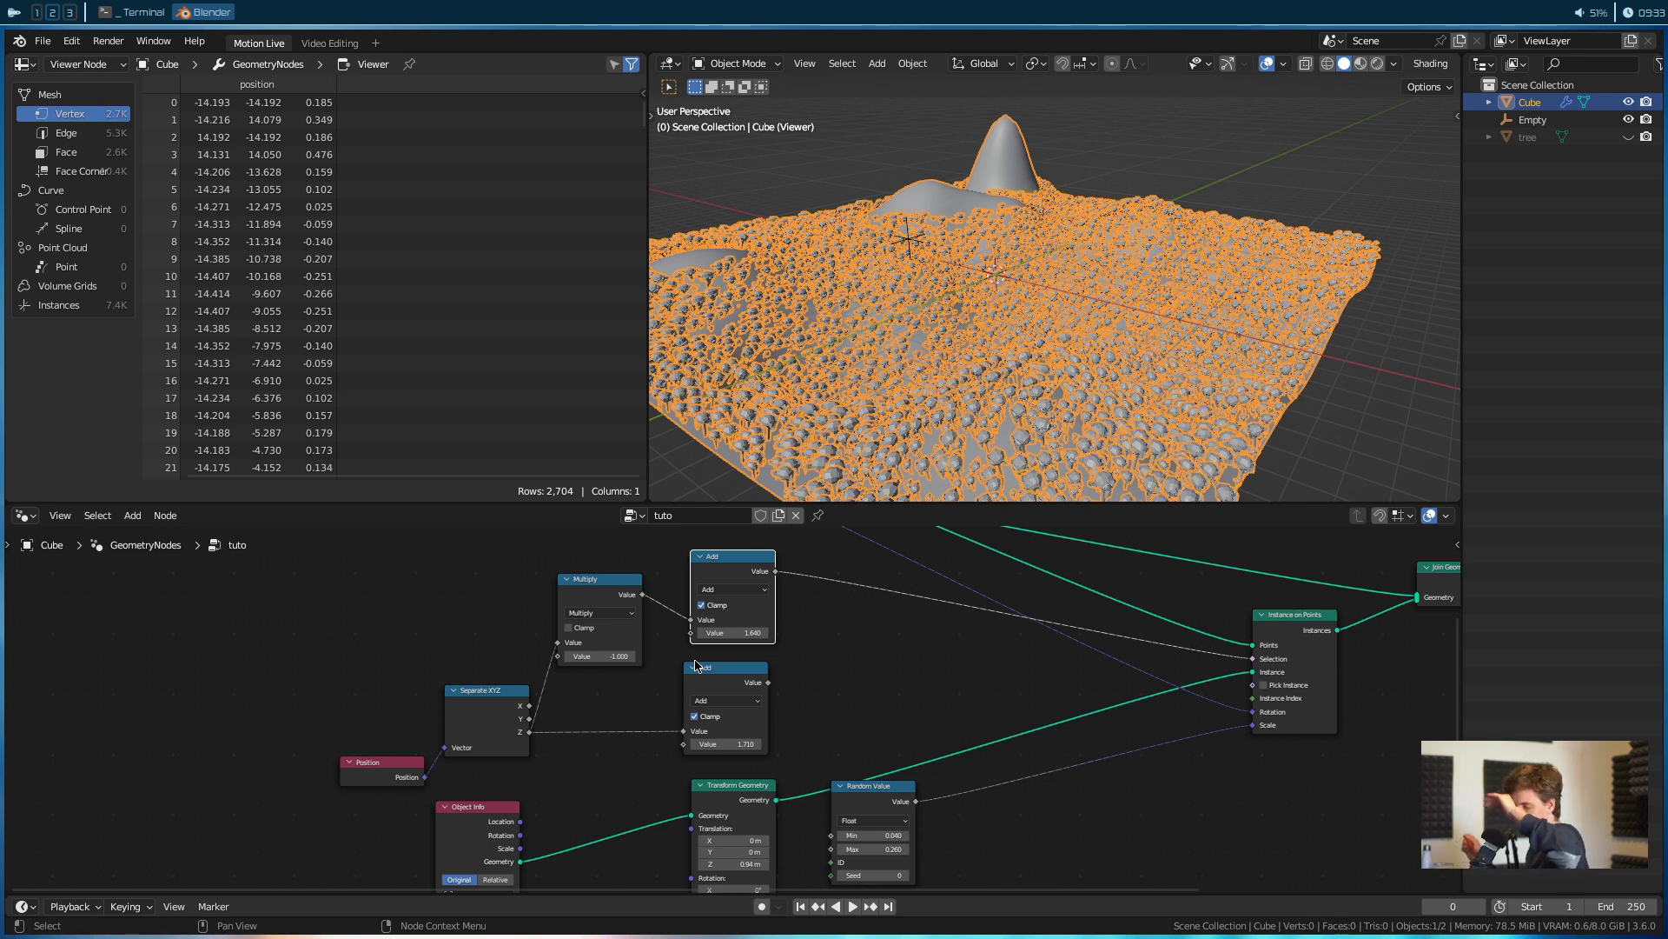
Step: Duplicate the Multiply node, feed both Add results into the copy, and link its output to Instance on Points' Selection
{"action": "scroll", "coordinate": [735, 695], "scroll_direction": "up", "scroll_amount": 1}
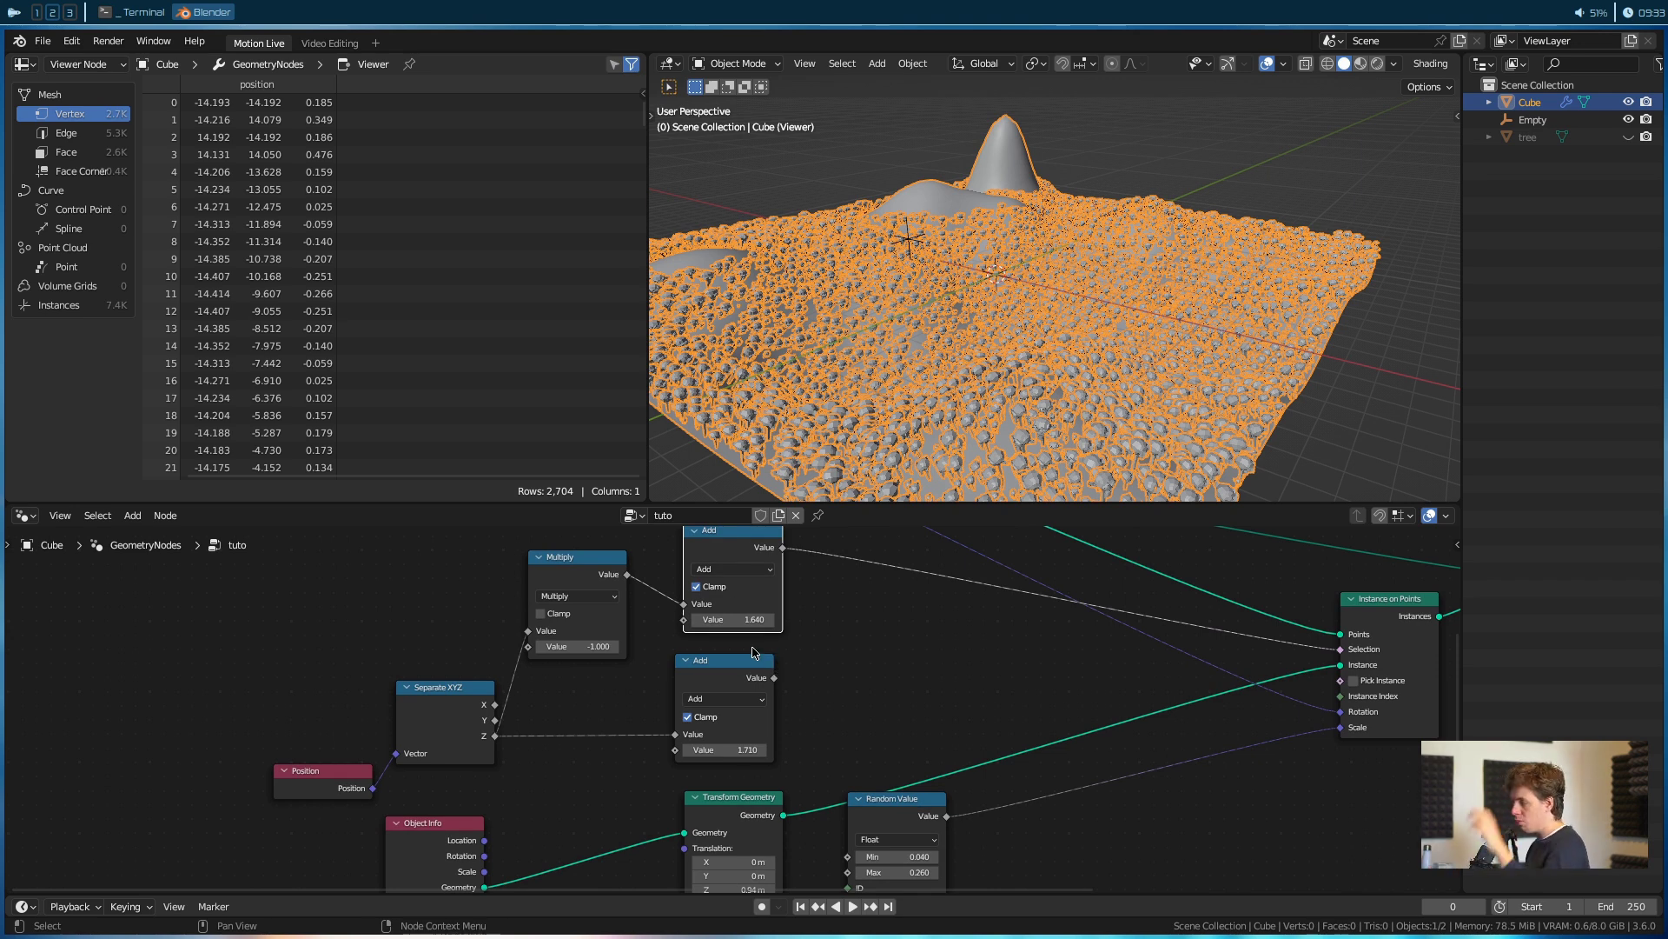
{"action": "left_click", "coordinate": [580, 560]}
{"action": "key", "text": "shift+d"}
{"action": "left_click", "coordinate": [902, 614]}
{"action": "left_click_drag", "start_coordinate": [783, 549], "coordinate": [850, 700]}
{"action": "middle_click_drag", "start_coordinate": [850, 700], "coordinate": [672, 714]}
{"action": "left_click_drag", "start_coordinate": [771, 642], "coordinate": [1166, 661]}
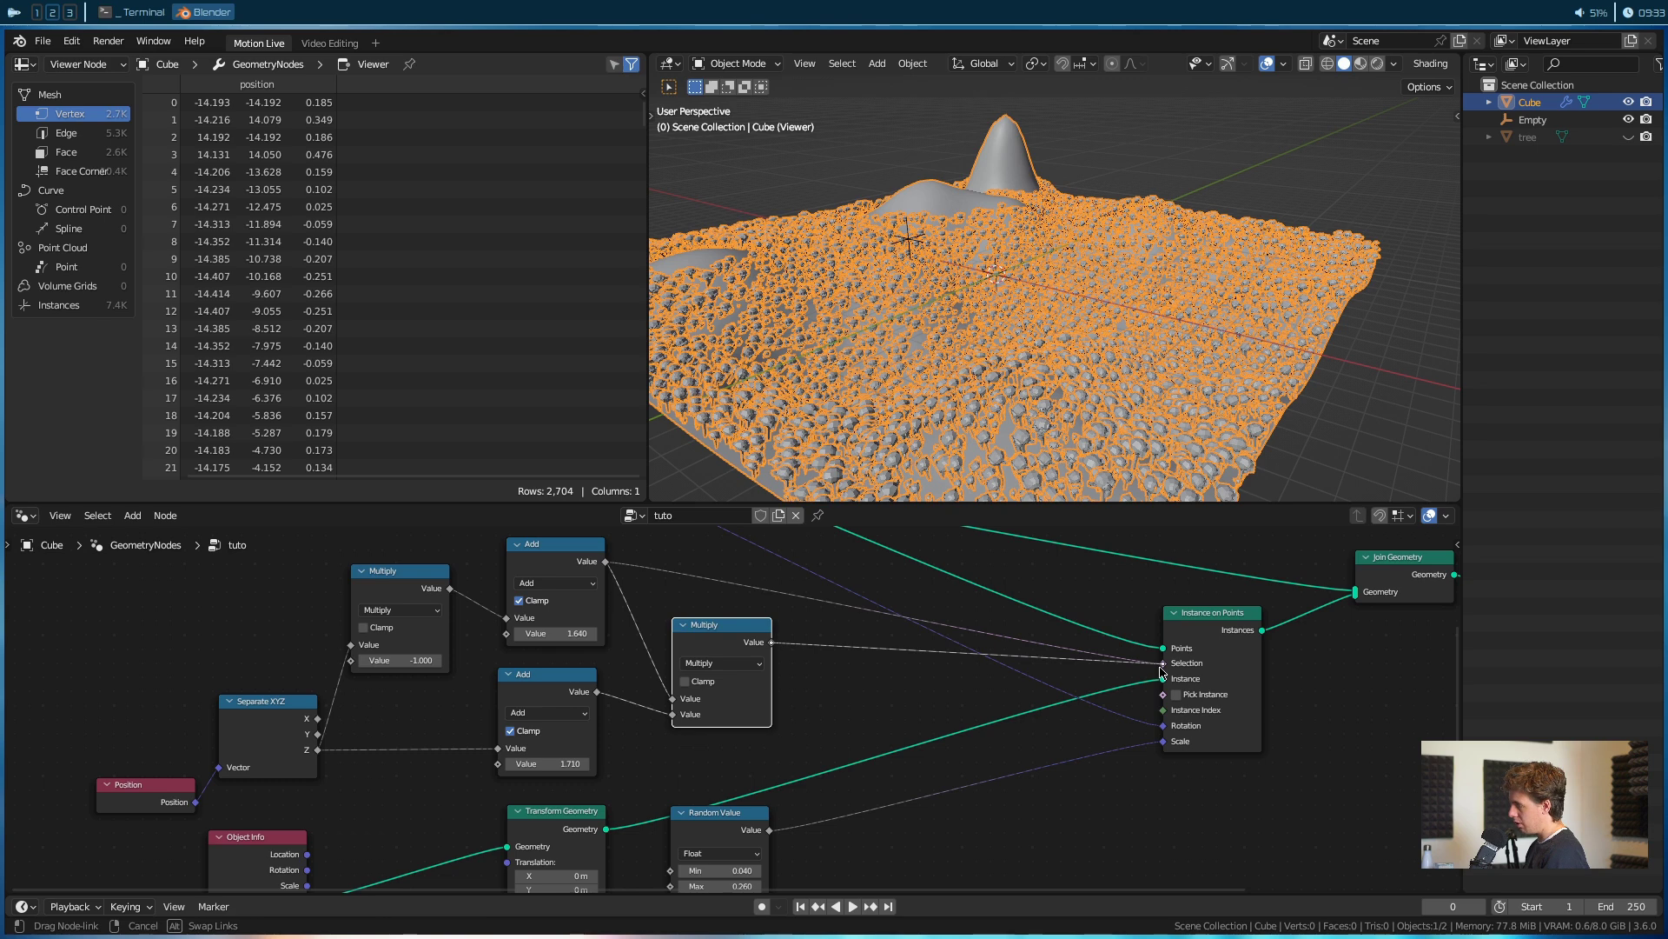
{"action": "scroll", "coordinate": [1065, 365], "scroll_direction": "up", "scroll_amount": 3}
{"action": "middle_click_drag", "start_coordinate": [1065, 365], "coordinate": [1067, 323]}
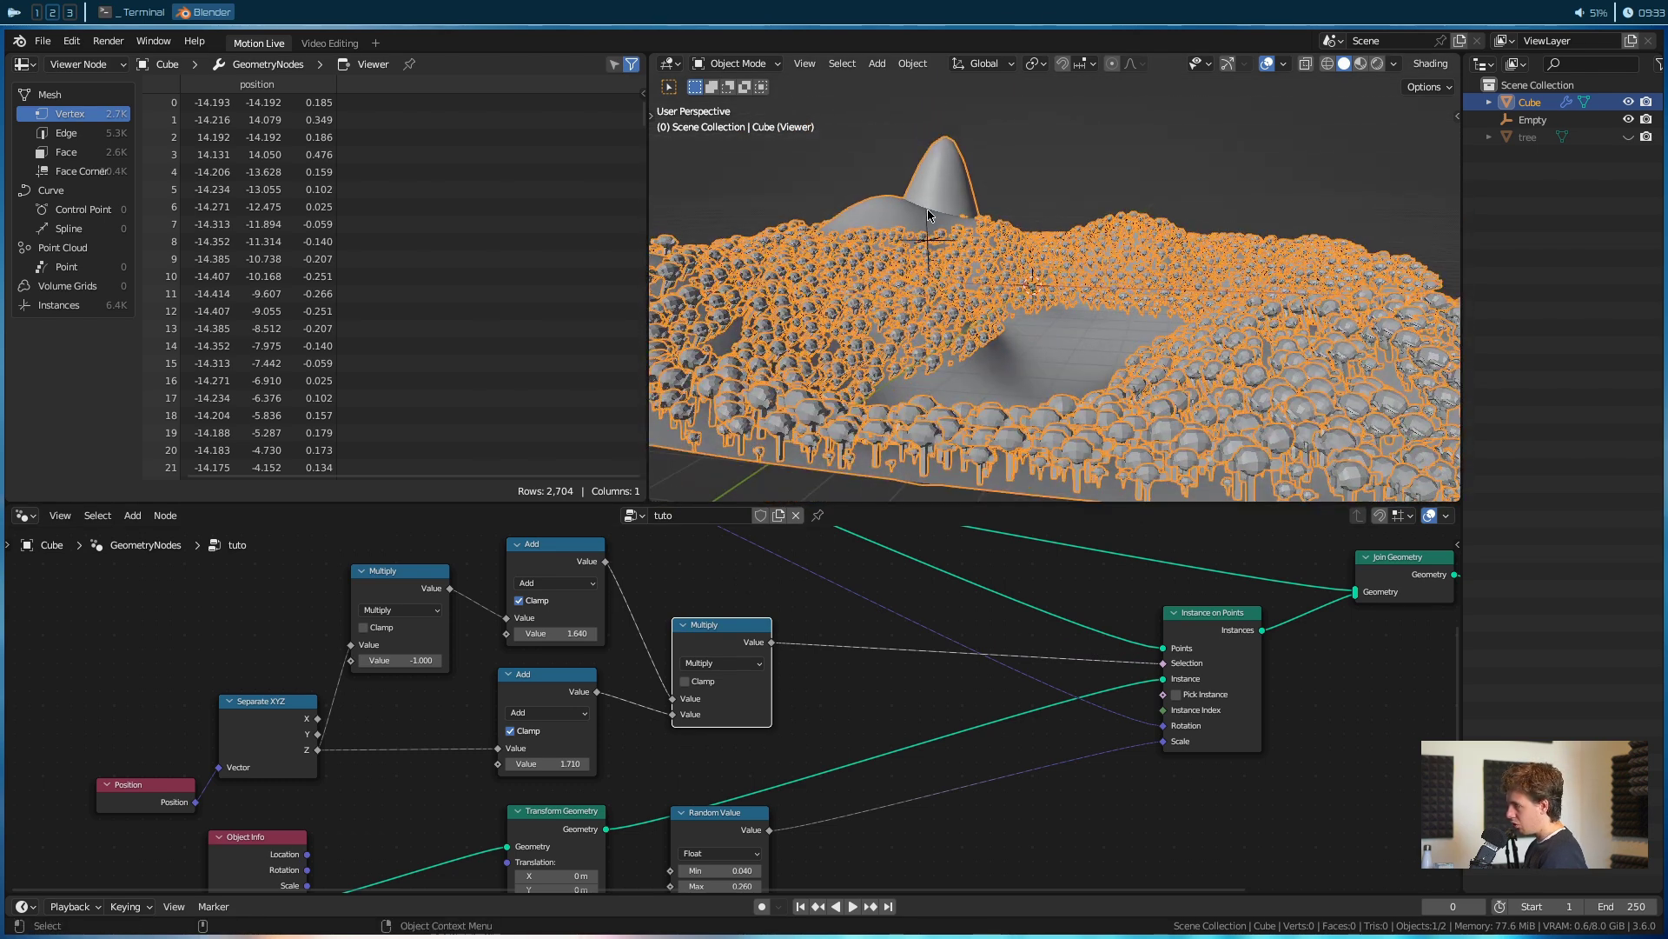
Step: Enter -1 as the first Multiply node's factor, and set the upper Add value to 0.810 and the lower one to 1.140
{"action": "middle_click_drag", "start_coordinate": [620, 733], "coordinate": [752, 721]}
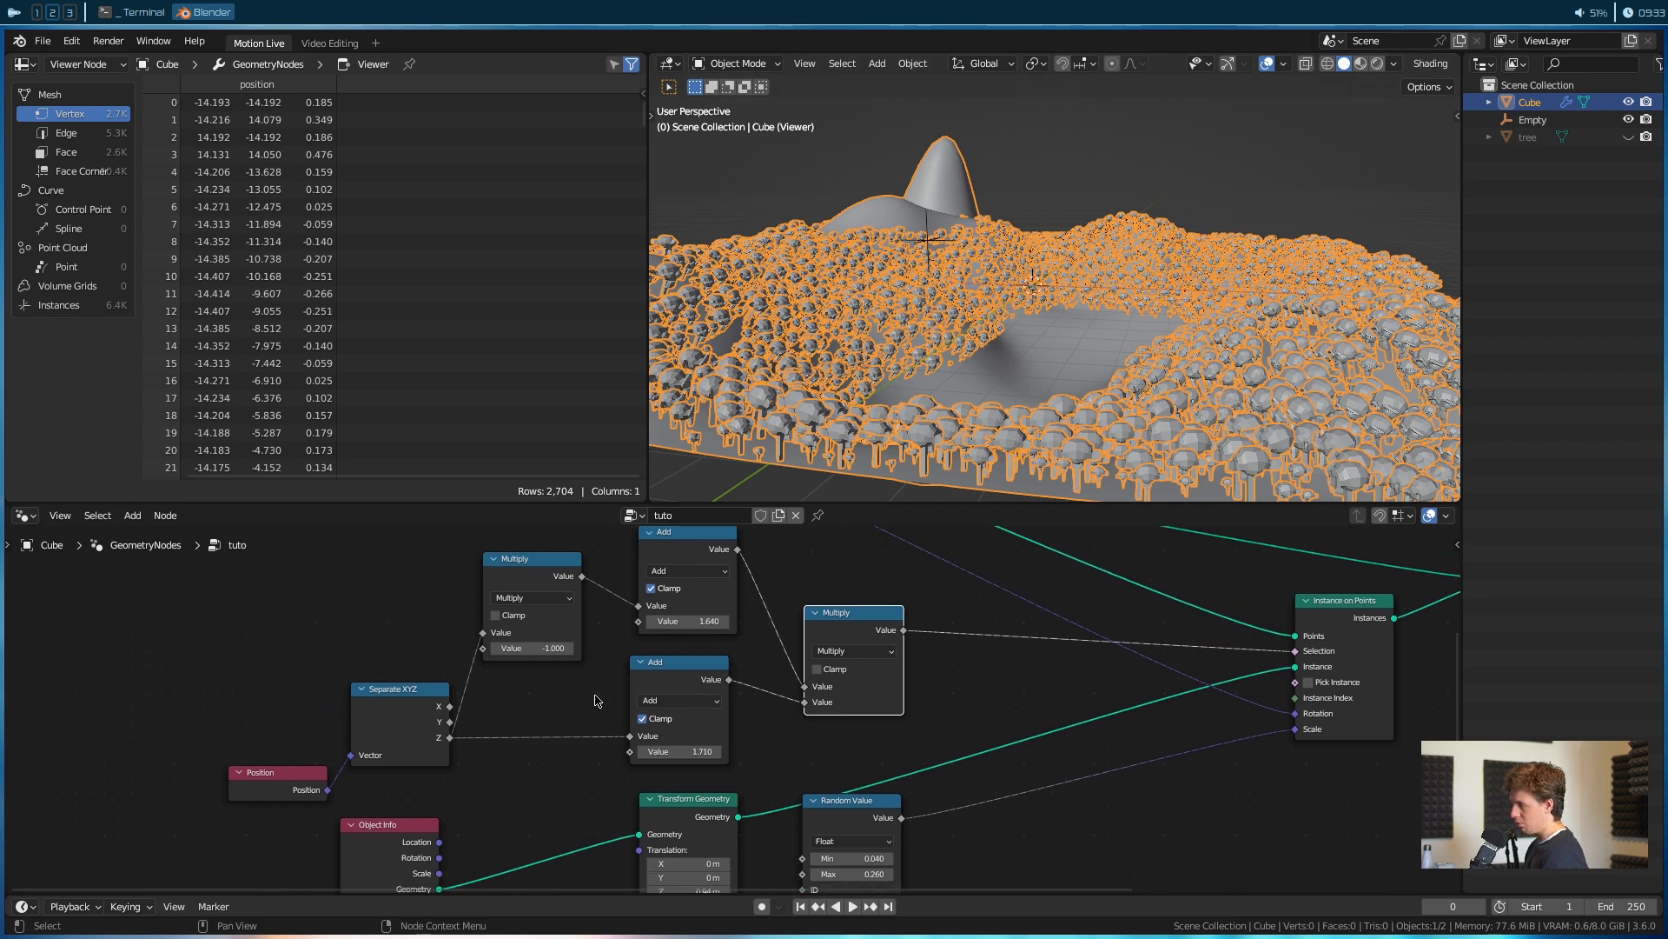
{"action": "mouse_move", "coordinate": [536, 646]}
{"action": "left_mouse_down"}
{"action": "mouse_move", "coordinate": [519, 646]}
{"action": "mouse_move", "coordinate": [535, 648]}
{"action": "left_mouse_up"}
{"action": "left_click", "coordinate": [535, 648]}
{"action": "type", "text": "-1"}
{"action": "key", "text": "Return"}
{"action": "left_click_drag", "start_coordinate": [688, 621], "coordinate": [617, 621]}
{"action": "left_click_drag", "start_coordinate": [679, 752], "coordinate": [632, 751]}
{"action": "scroll", "coordinate": [1100, 395], "scroll_direction": "down", "scroll_amount": 3}
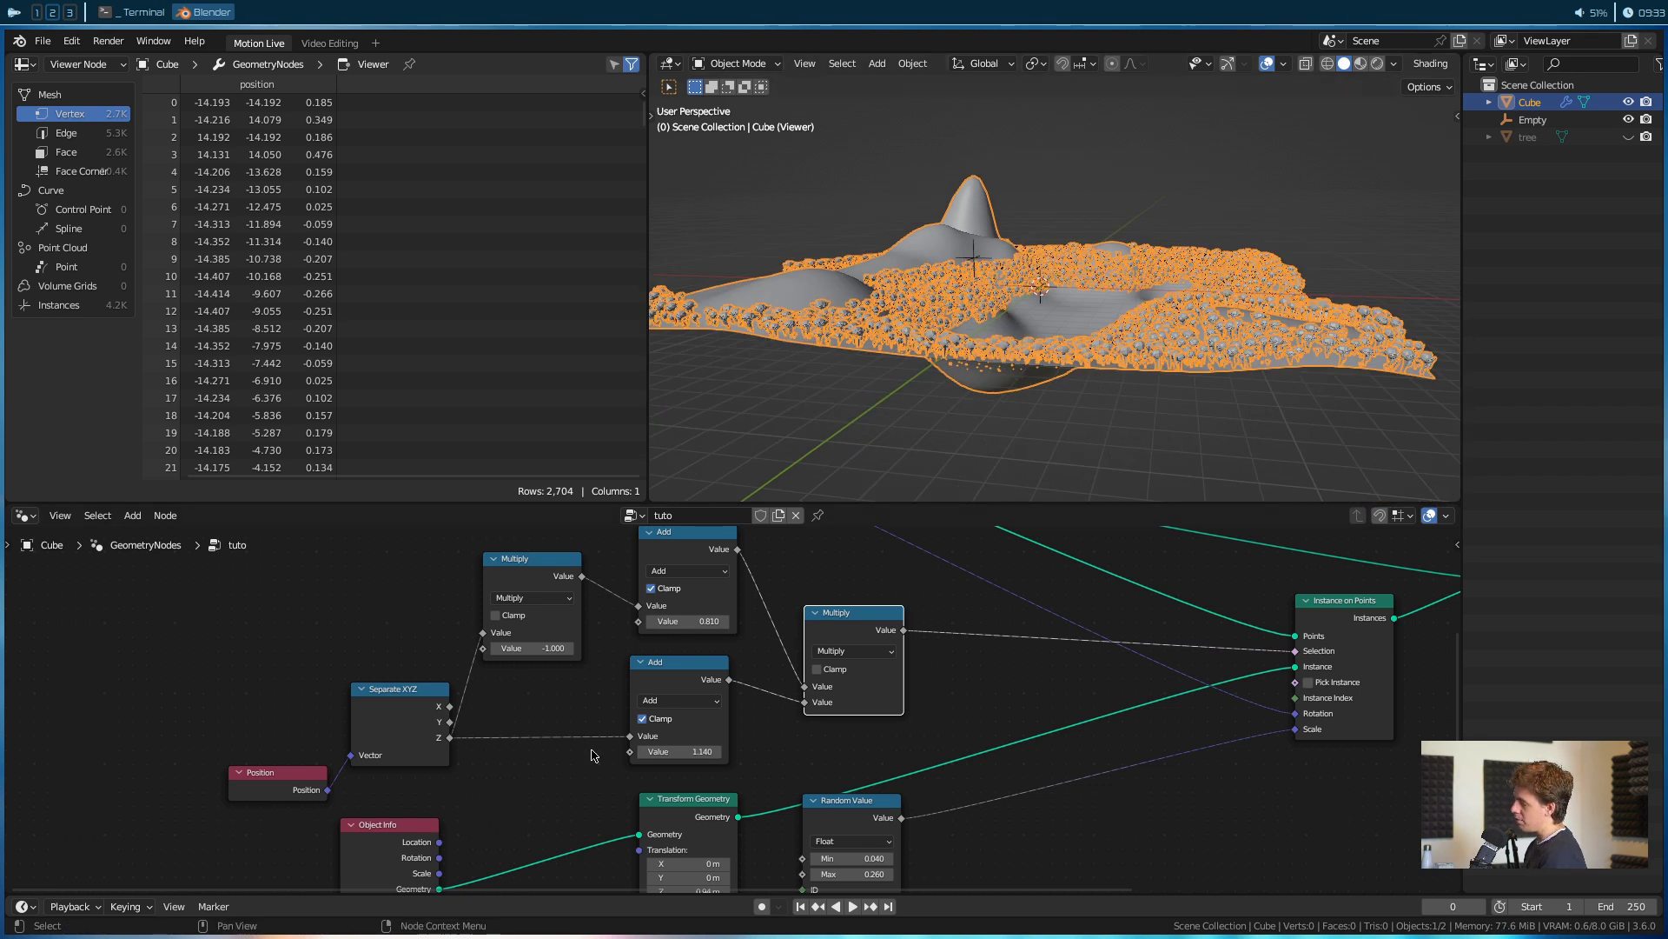
Step: Move the Position node further left, away from Separate XYZ
{"action": "scroll", "coordinate": [768, 683], "scroll_direction": "down", "scroll_amount": 1}
{"action": "middle_click_drag", "start_coordinate": [902, 702], "coordinate": [1081, 658]}
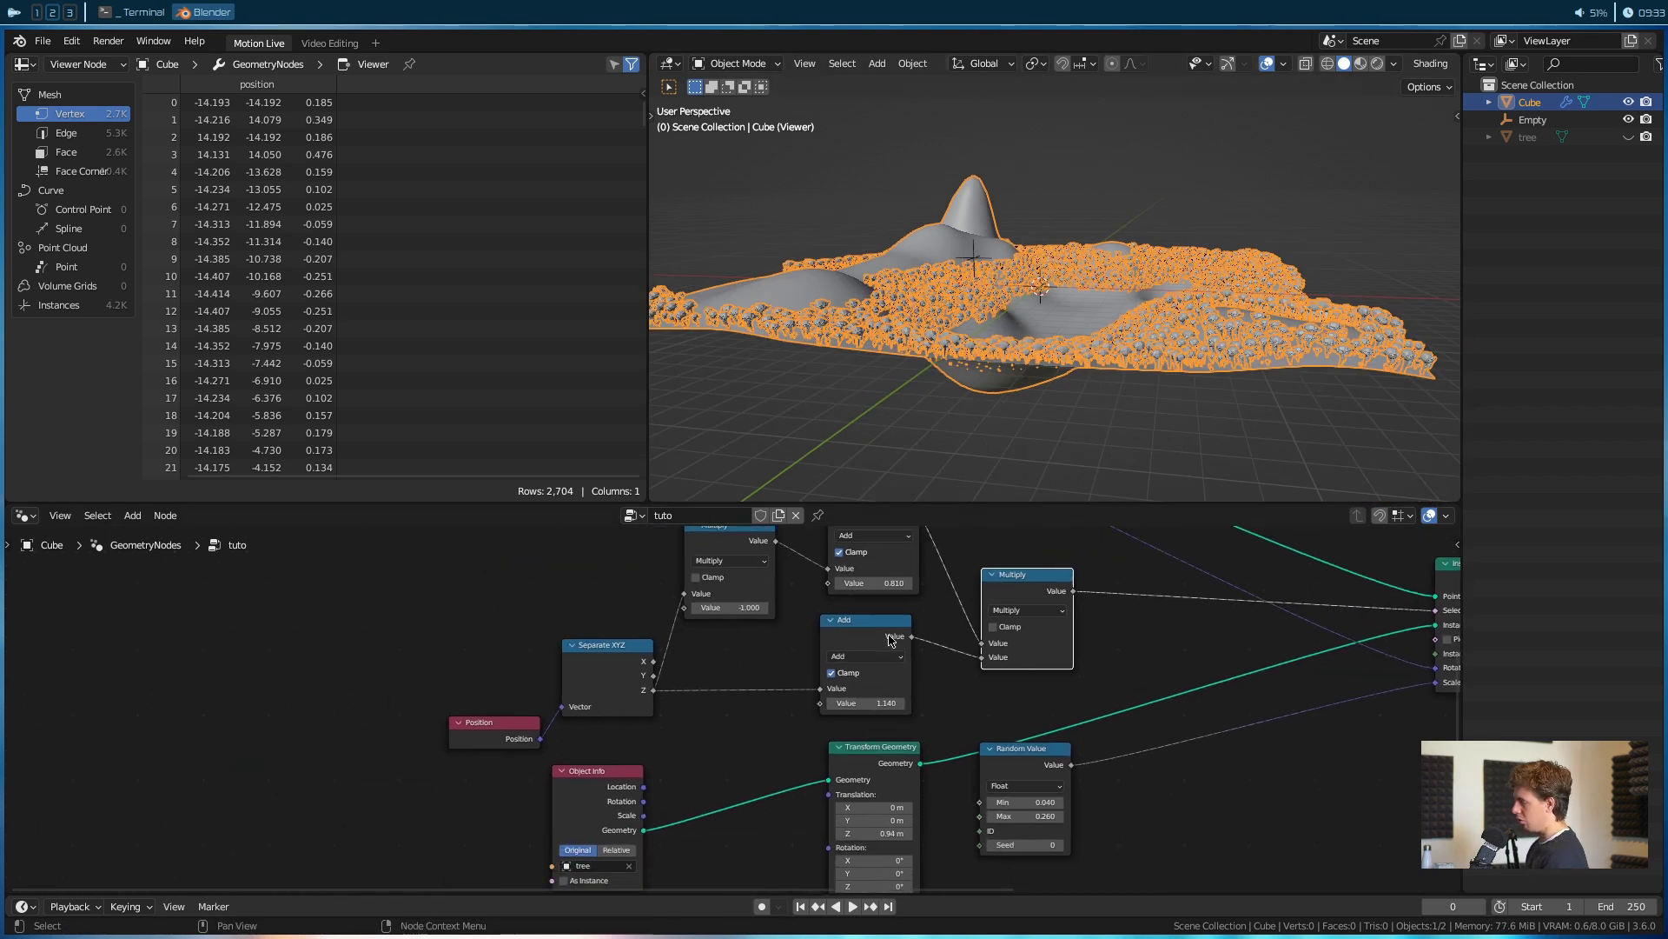
{"action": "middle_click_drag", "start_coordinate": [891, 640], "coordinate": [840, 680]}
{"action": "left_click_drag", "start_coordinate": [484, 809], "coordinate": [412, 752]}
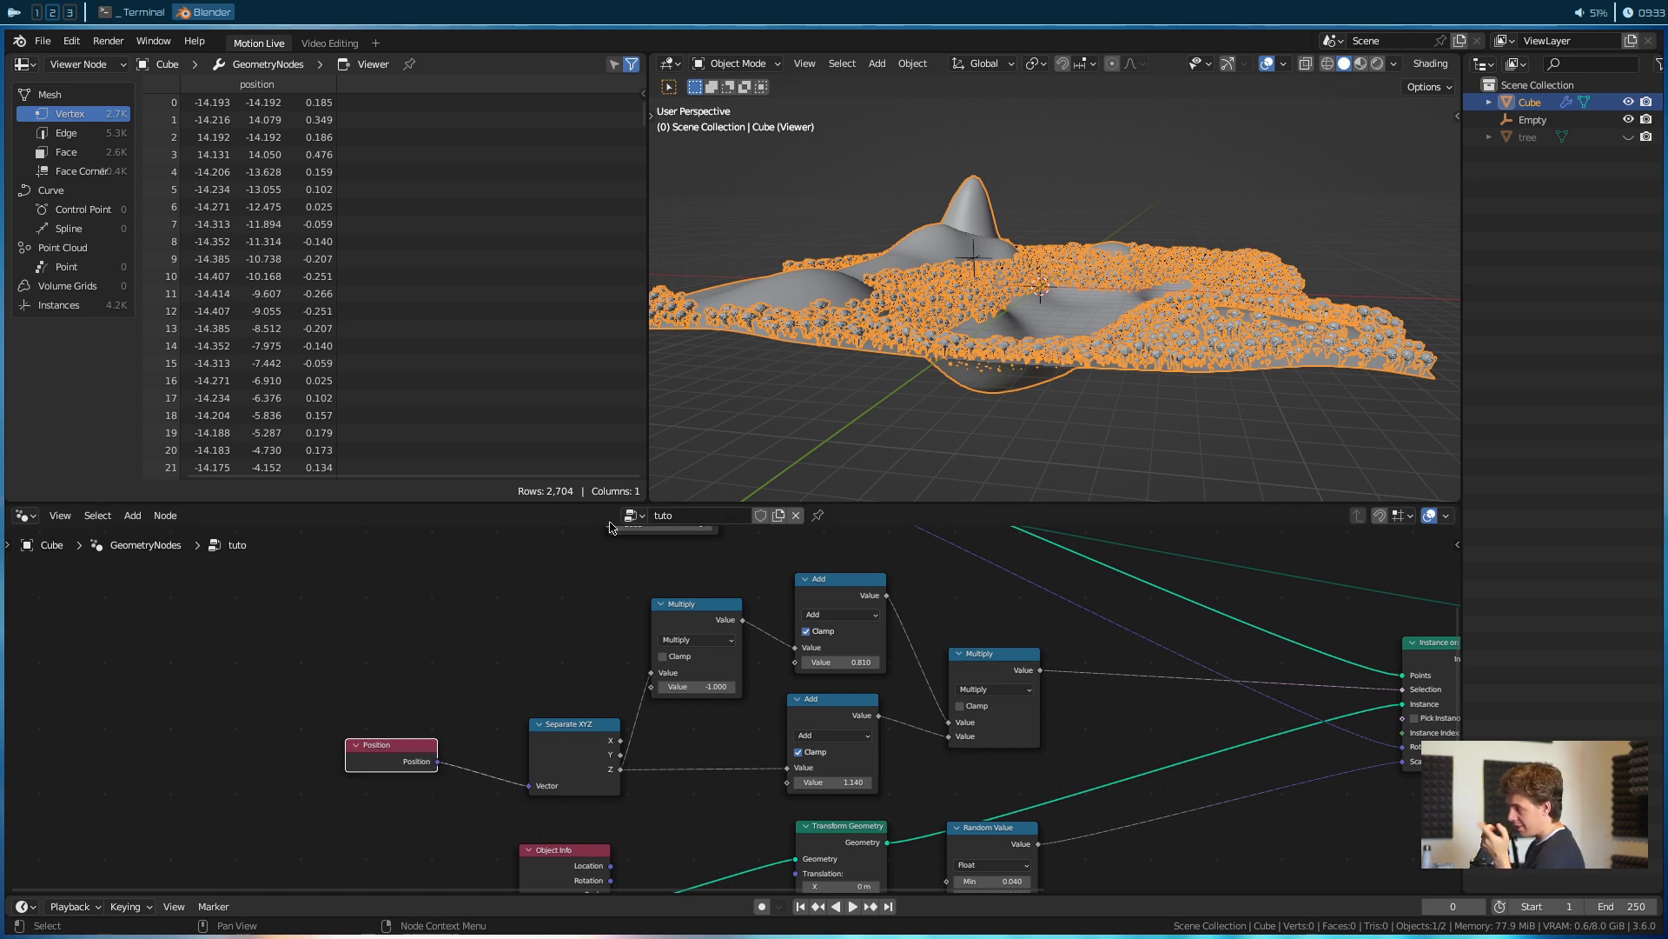
{"action": "middle_click_drag", "start_coordinate": [612, 531], "coordinate": [417, 600]}
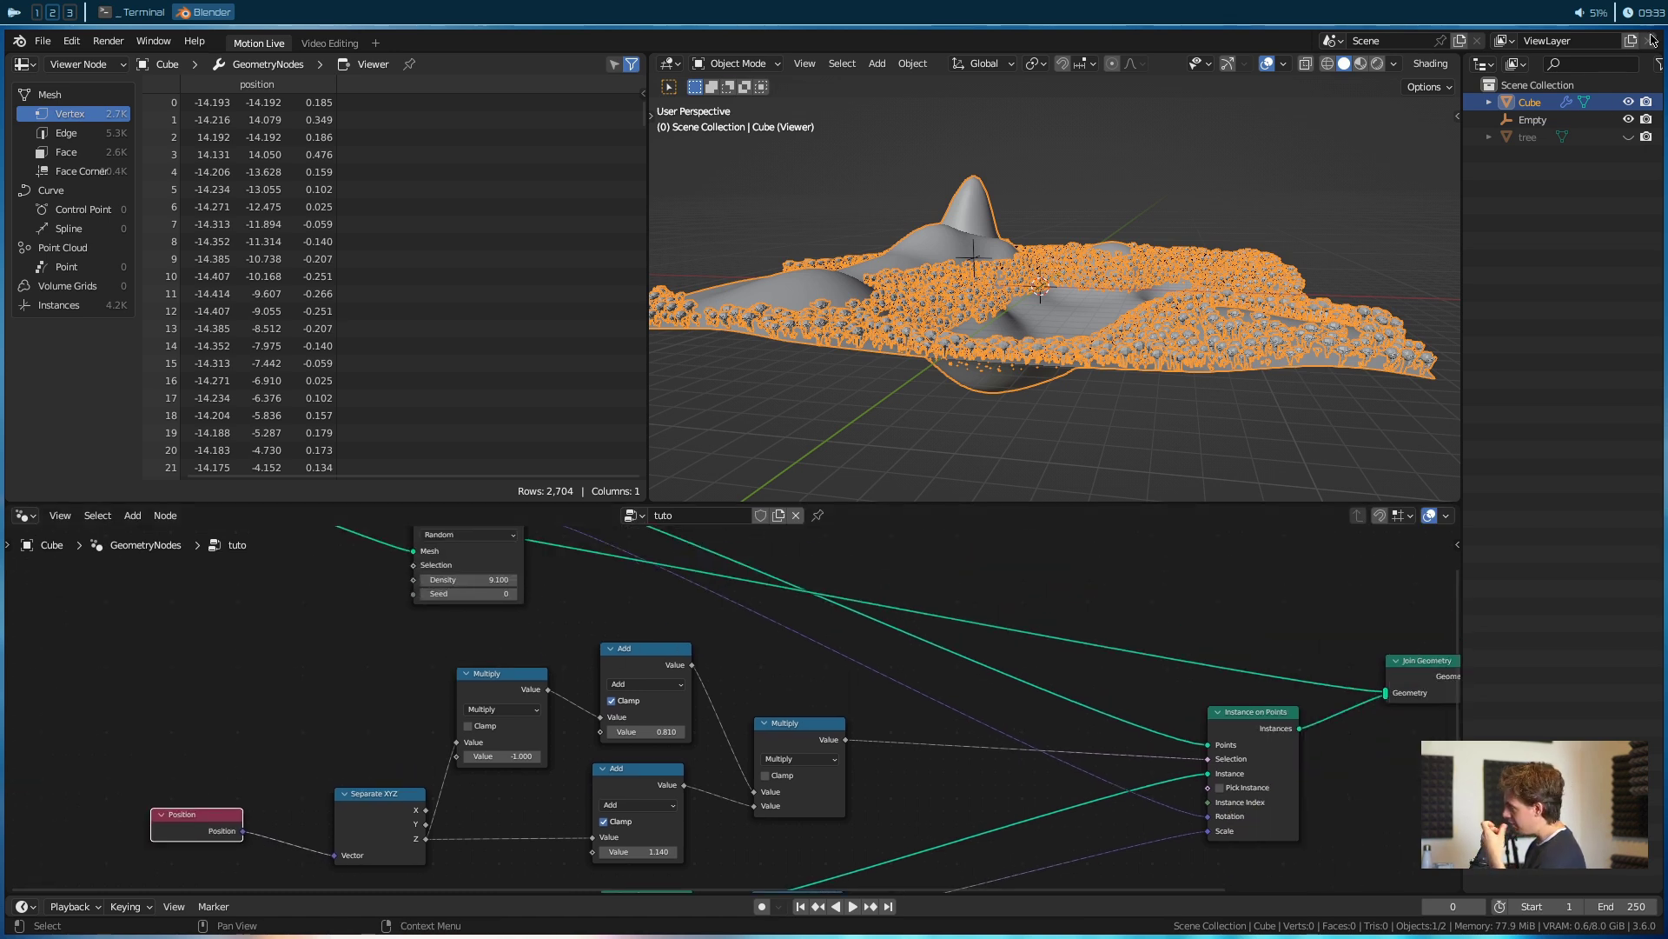
Step: Switch the Outliner area to the Properties editor and widen it to show the Geometry Nodes modifier
{"action": "left_click", "coordinate": [1488, 64]}
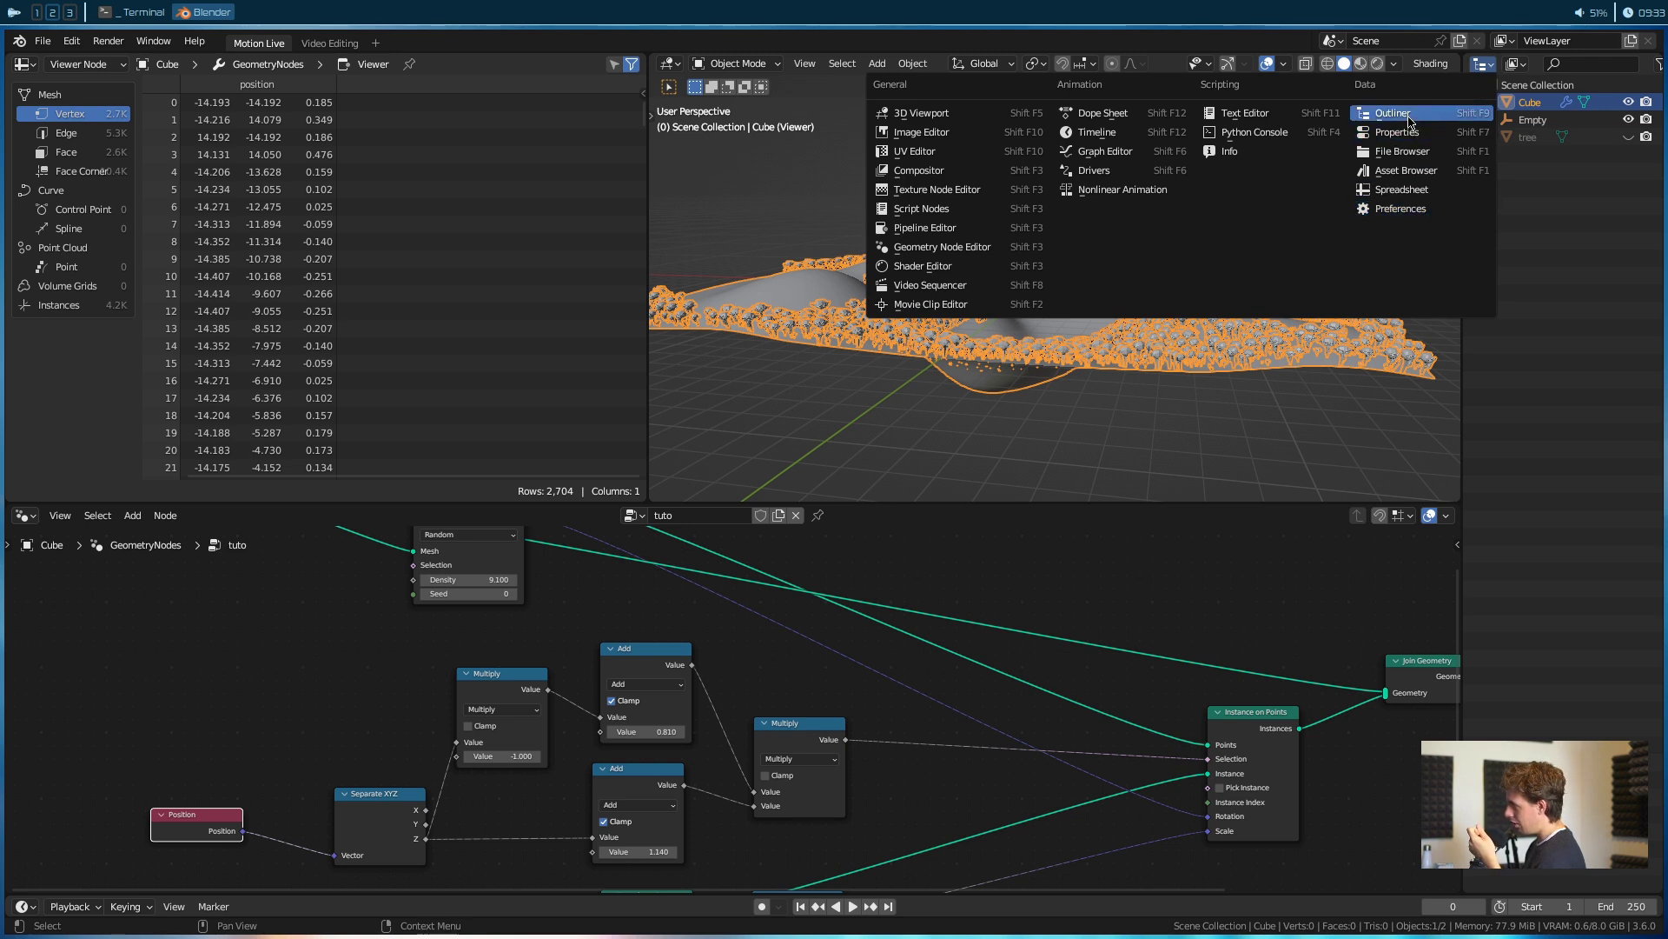
{"action": "left_click", "coordinate": [1488, 66]}
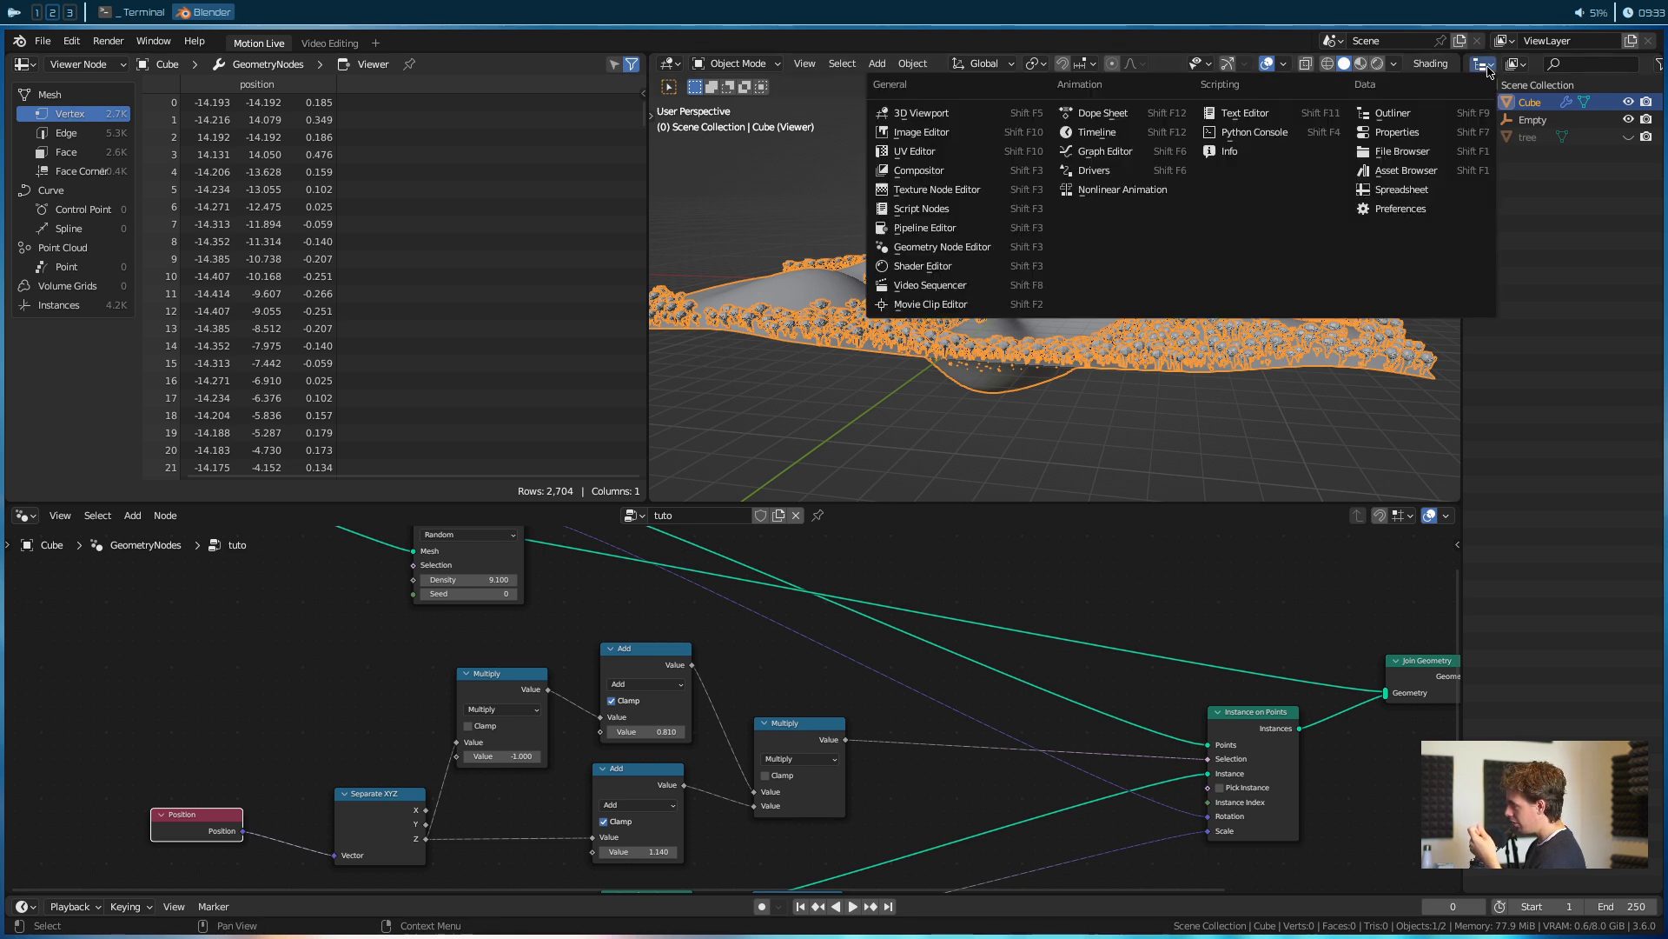
{"action": "left_click", "coordinate": [1406, 133]}
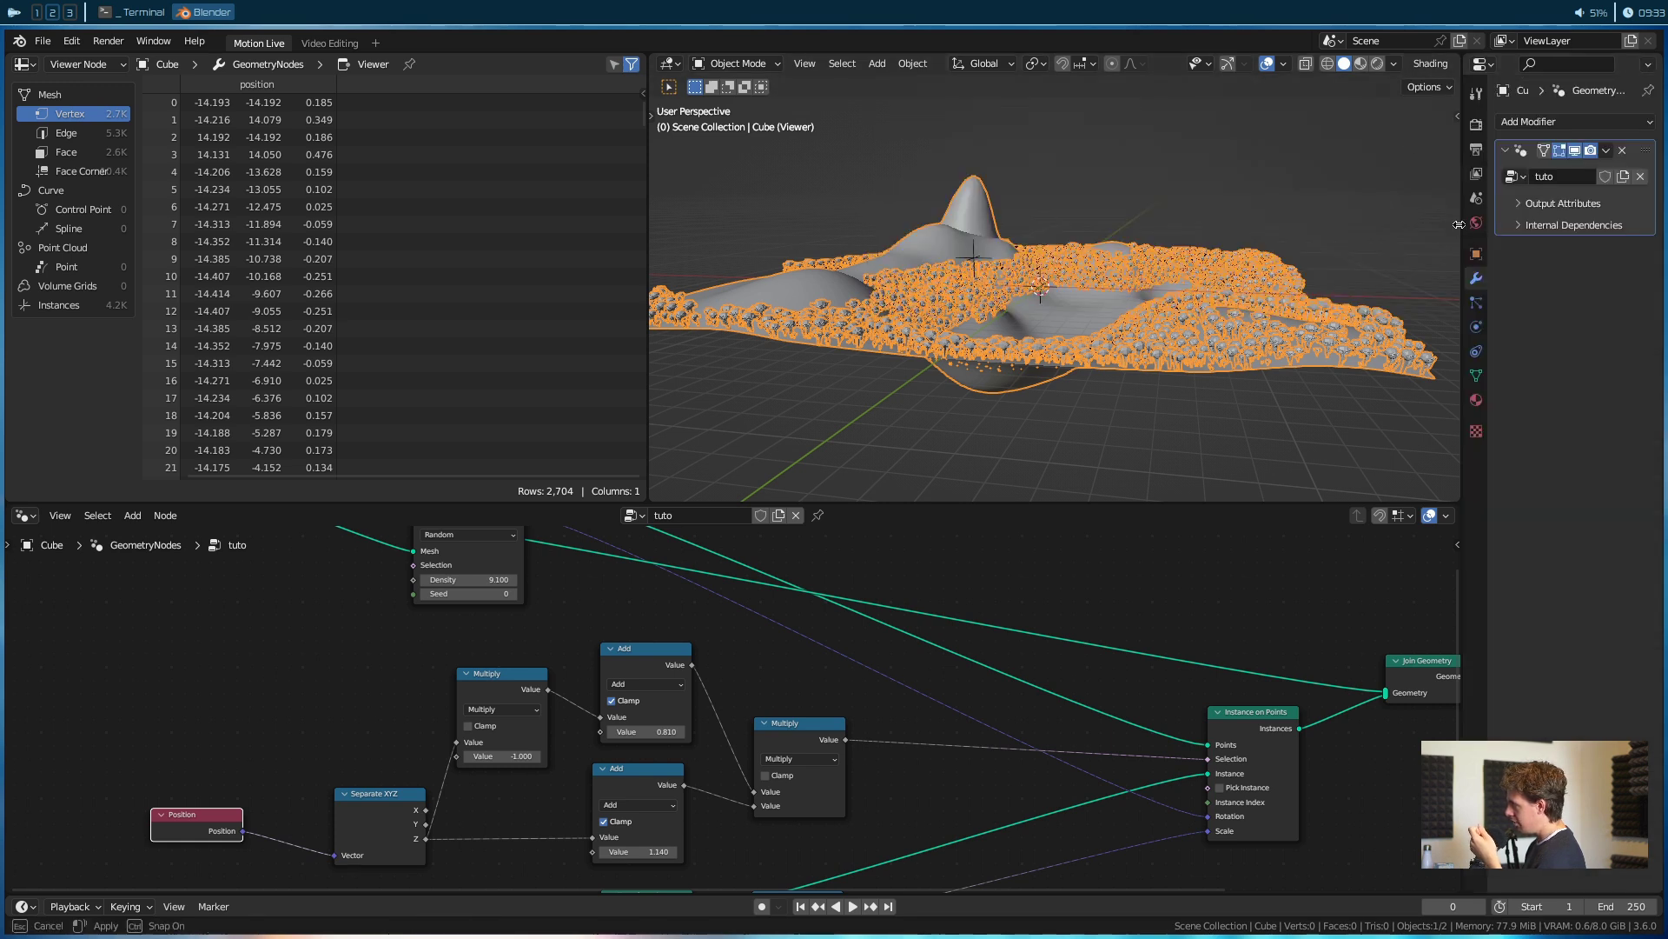
{"action": "left_click_drag", "start_coordinate": [1460, 226], "coordinate": [1355, 225]}
{"action": "scroll", "coordinate": [1049, 270], "scroll_direction": "up", "scroll_amount": 4}
{"action": "scroll", "coordinate": [1048, 271], "scroll_direction": "down", "scroll_amount": 2}
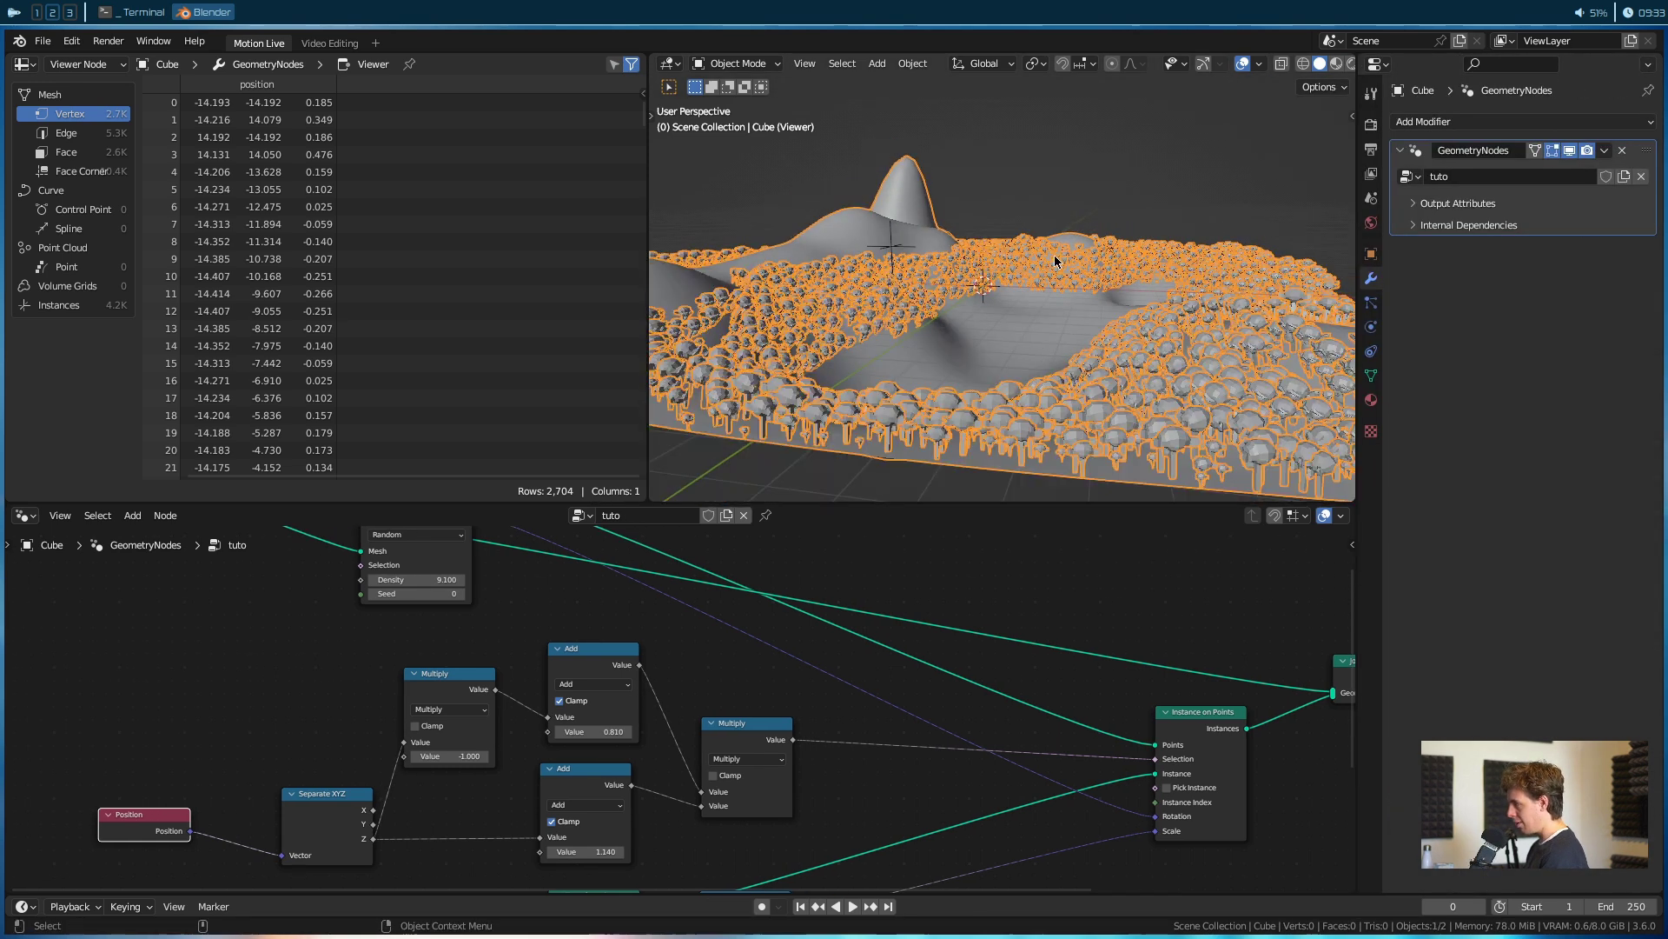
Step: Move the Group Input node down and left, in front of the Position and Object Info nodes
{"action": "scroll", "coordinate": [718, 623], "scroll_direction": "down", "scroll_amount": 2}
{"action": "left_click_drag", "start_coordinate": [613, 567], "coordinate": [313, 688]}
{"action": "scroll", "coordinate": [511, 750], "scroll_direction": "up", "scroll_amount": 4}
{"action": "middle_click_drag", "start_coordinate": [511, 750], "coordinate": [449, 747]}
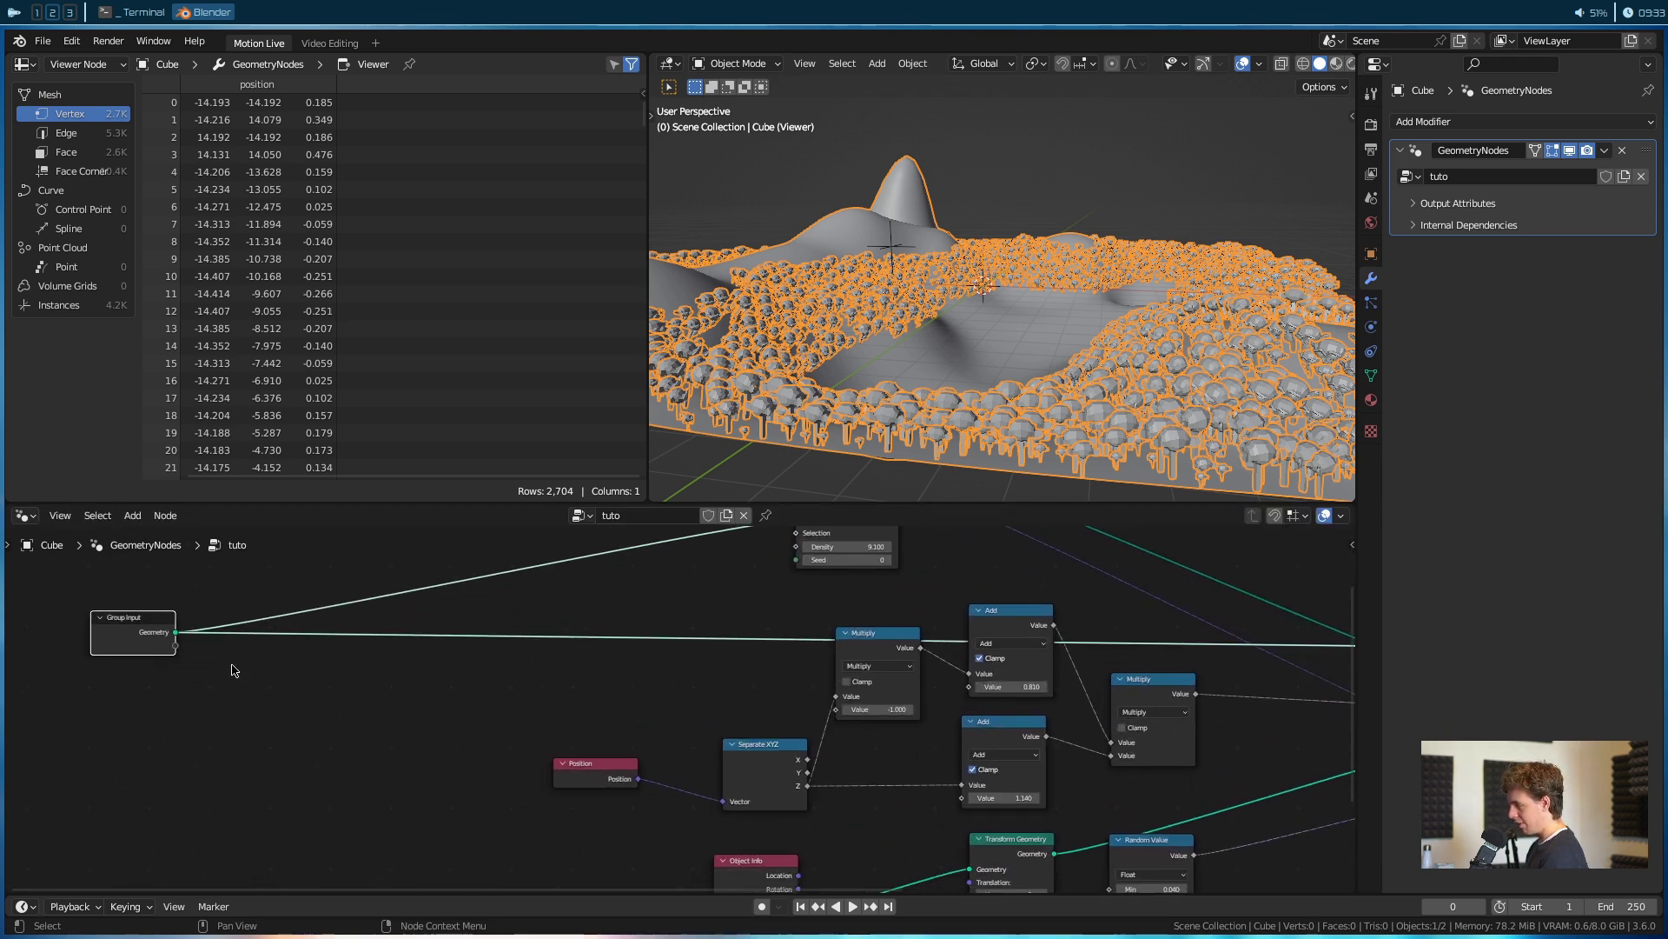
{"action": "scroll", "coordinate": [654, 700], "scroll_direction": "down", "scroll_amount": 4}
{"action": "middle_click_drag", "start_coordinate": [836, 693], "coordinate": [980, 665]}
{"action": "scroll", "coordinate": [864, 693], "scroll_direction": "up", "scroll_amount": 2}
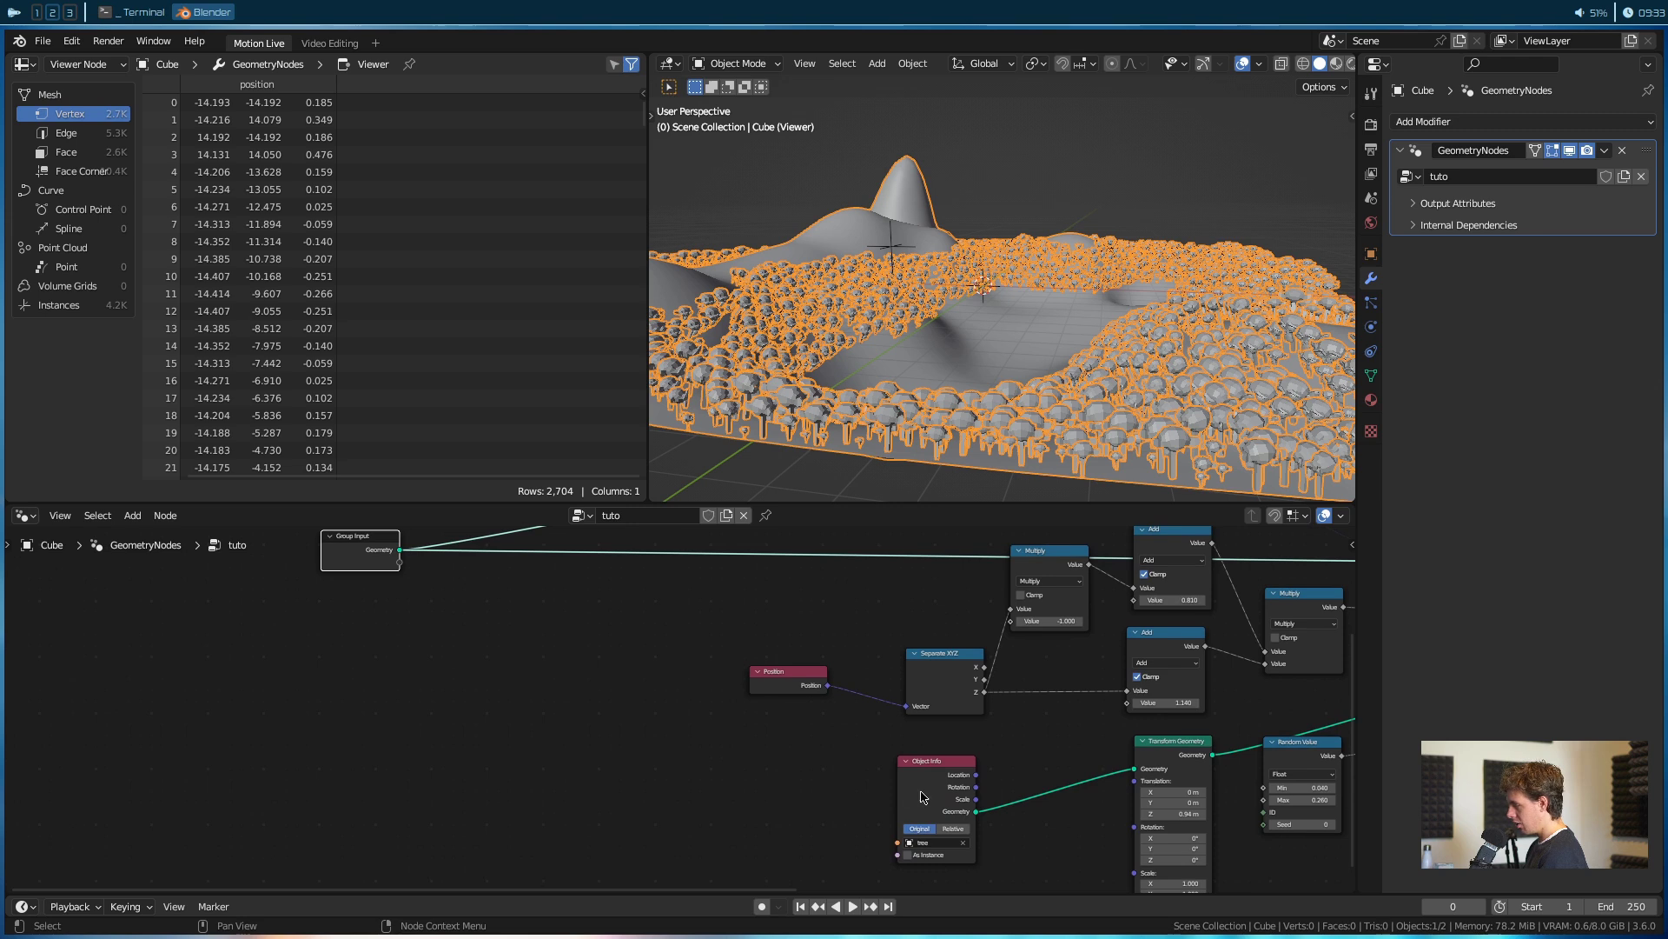
Step: Move Object Info closer to Group Input and expose its Object socket as a new group input
{"action": "left_click", "coordinate": [619, 789]}
{"action": "middle_click_drag", "start_coordinate": [587, 792], "coordinate": [621, 782]}
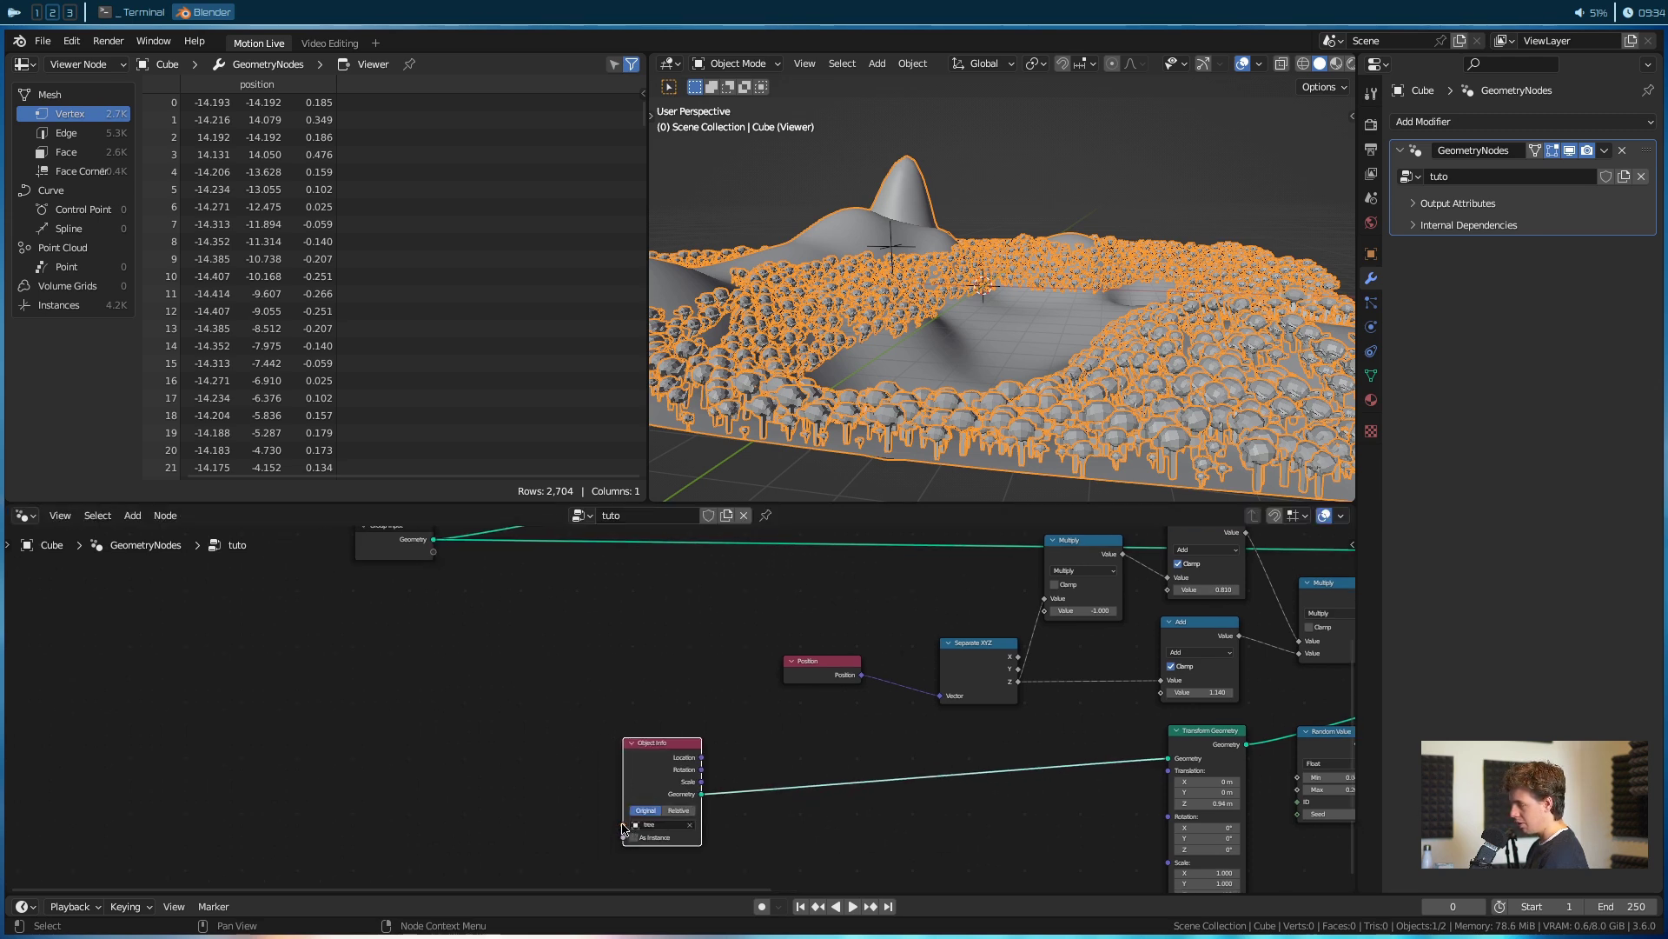
{"action": "left_click_drag", "start_coordinate": [623, 825], "coordinate": [433, 553]}
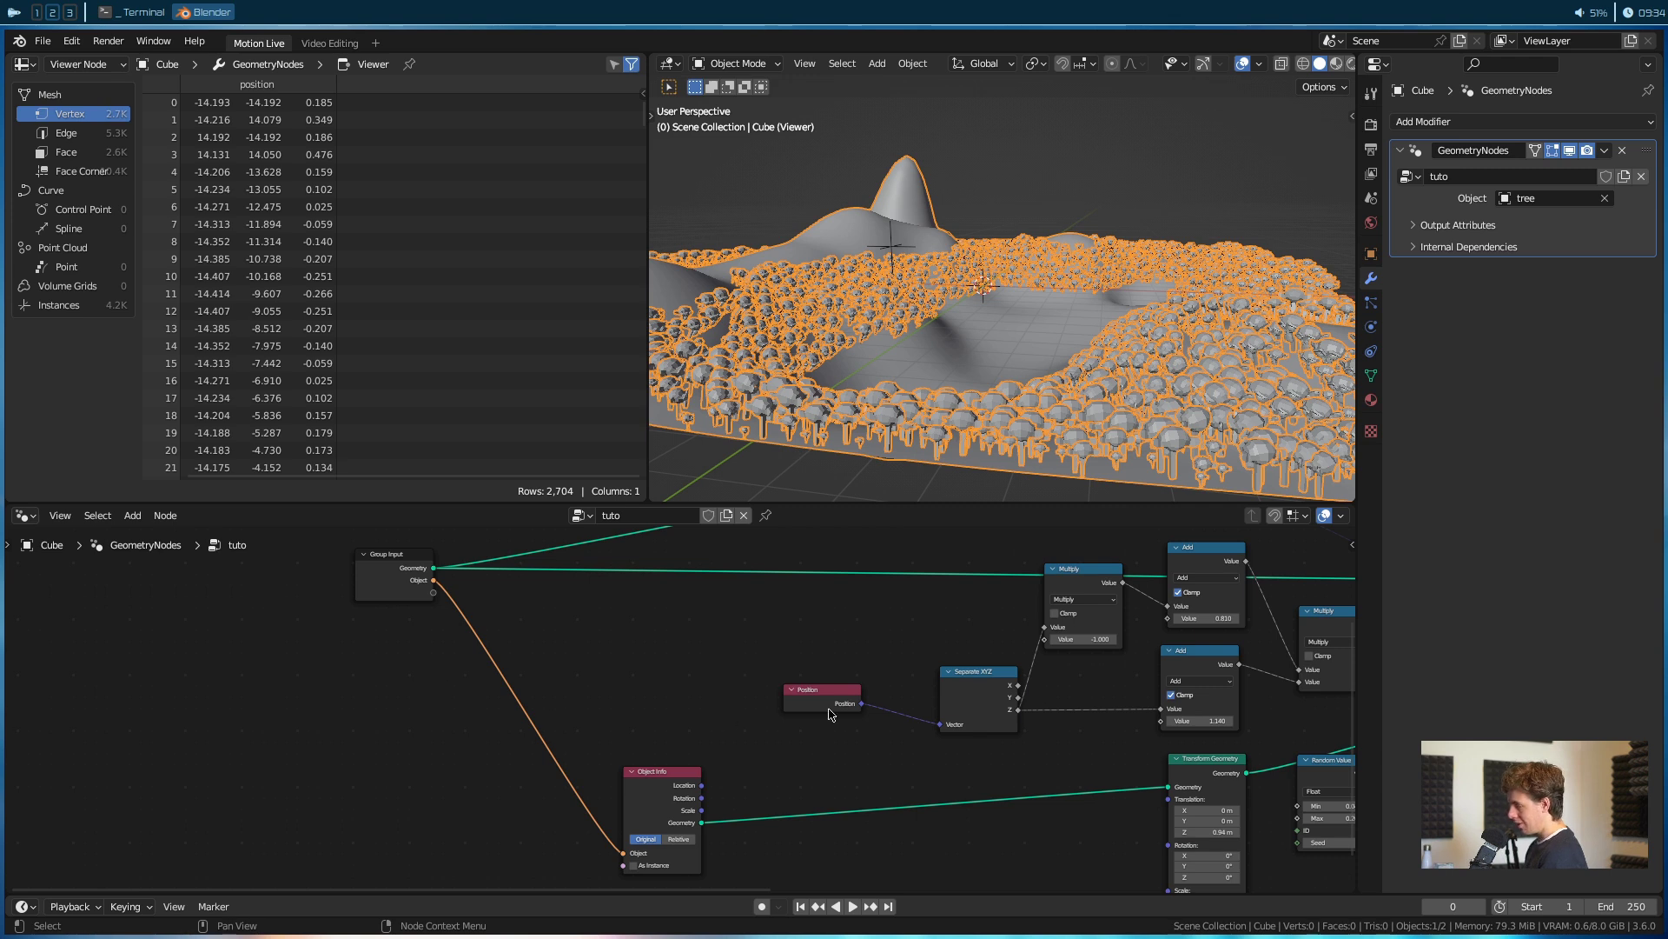
Step: Expose both Add nodes' second values as group inputs, and set them to 0.740 and 1.550 in the modifier
{"action": "left_click_drag", "start_coordinate": [1167, 618], "coordinate": [432, 592]}
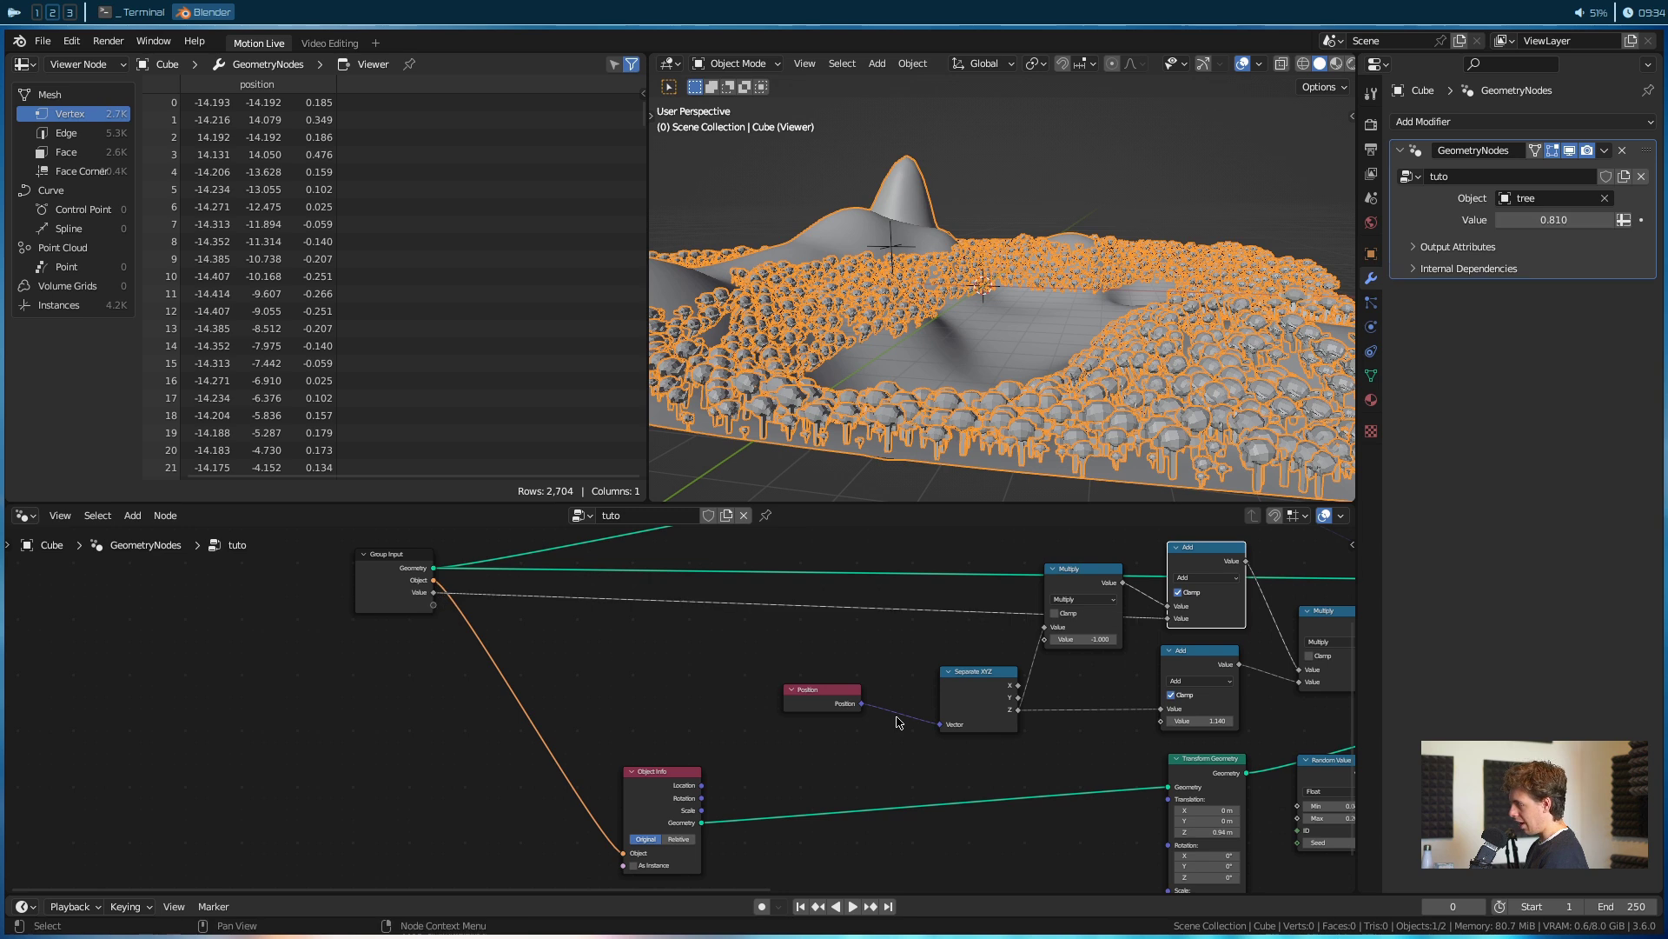
{"action": "left_click_drag", "start_coordinate": [1164, 722], "coordinate": [433, 605]}
{"action": "middle_click_drag", "start_coordinate": [1252, 608], "coordinate": [1150, 535]}
{"action": "left_click_drag", "start_coordinate": [1556, 220], "coordinate": [1542, 220]}
{"action": "left_click_drag", "start_coordinate": [1568, 242], "coordinate": [1604, 241]}
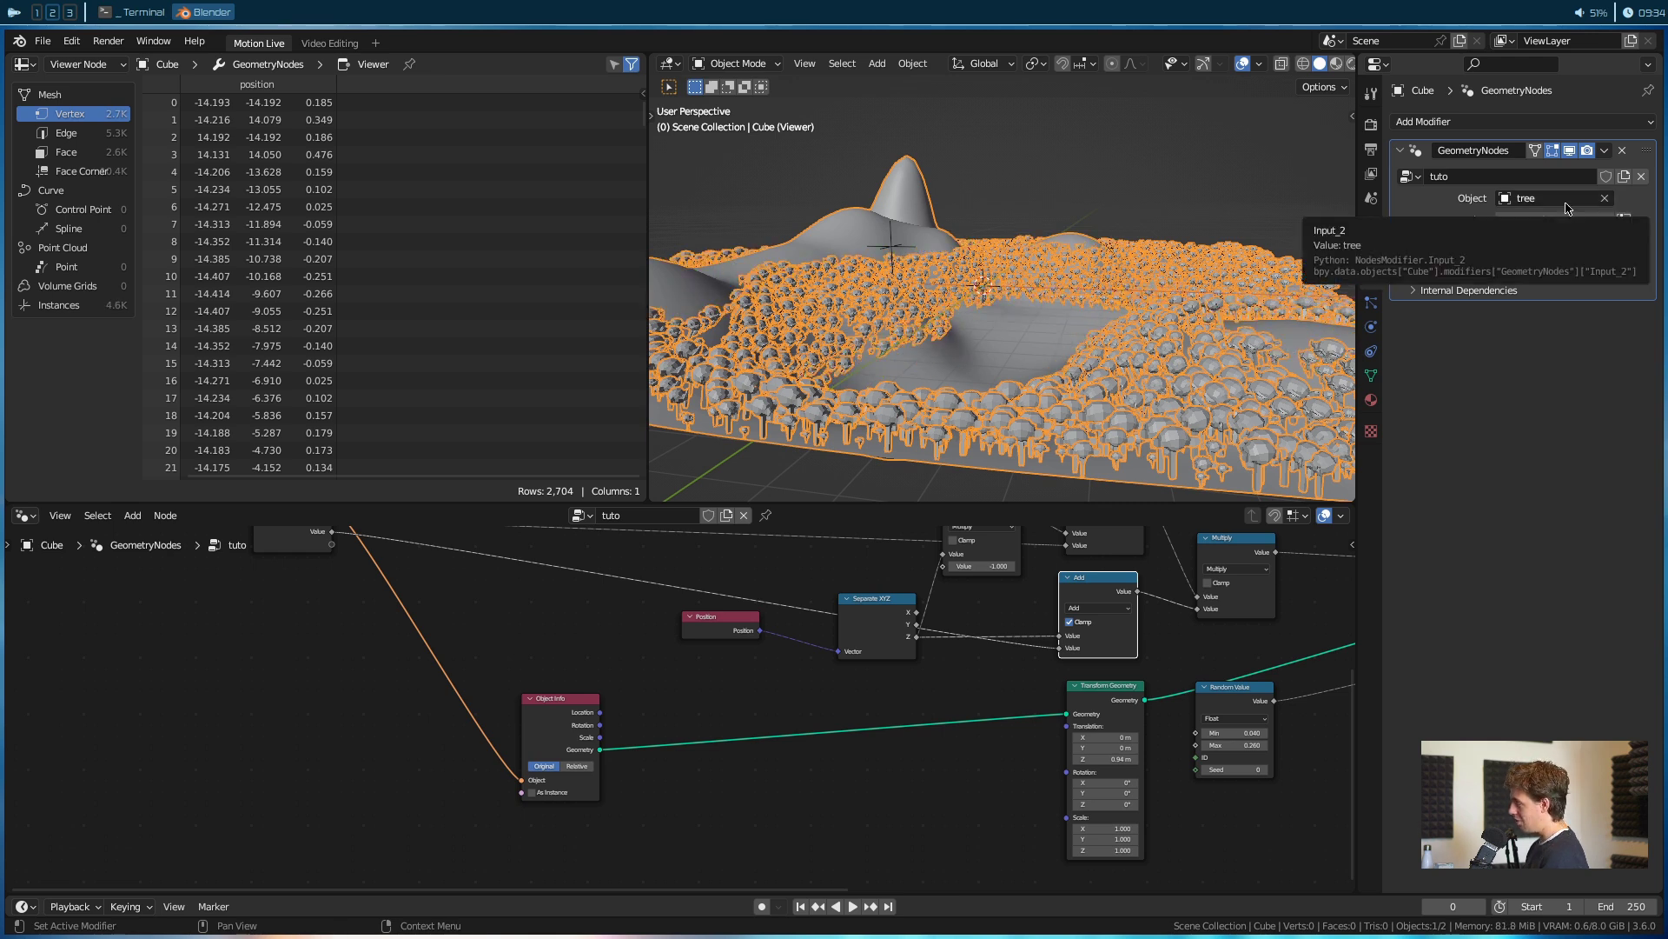
{"action": "scroll", "coordinate": [1090, 235], "scroll_direction": "down", "scroll_amount": 5}
{"action": "left_click", "coordinate": [1091, 234]}
{"action": "key", "text": "shift+a"}
{"action": "mouse_move", "coordinate": [1091, 233]}
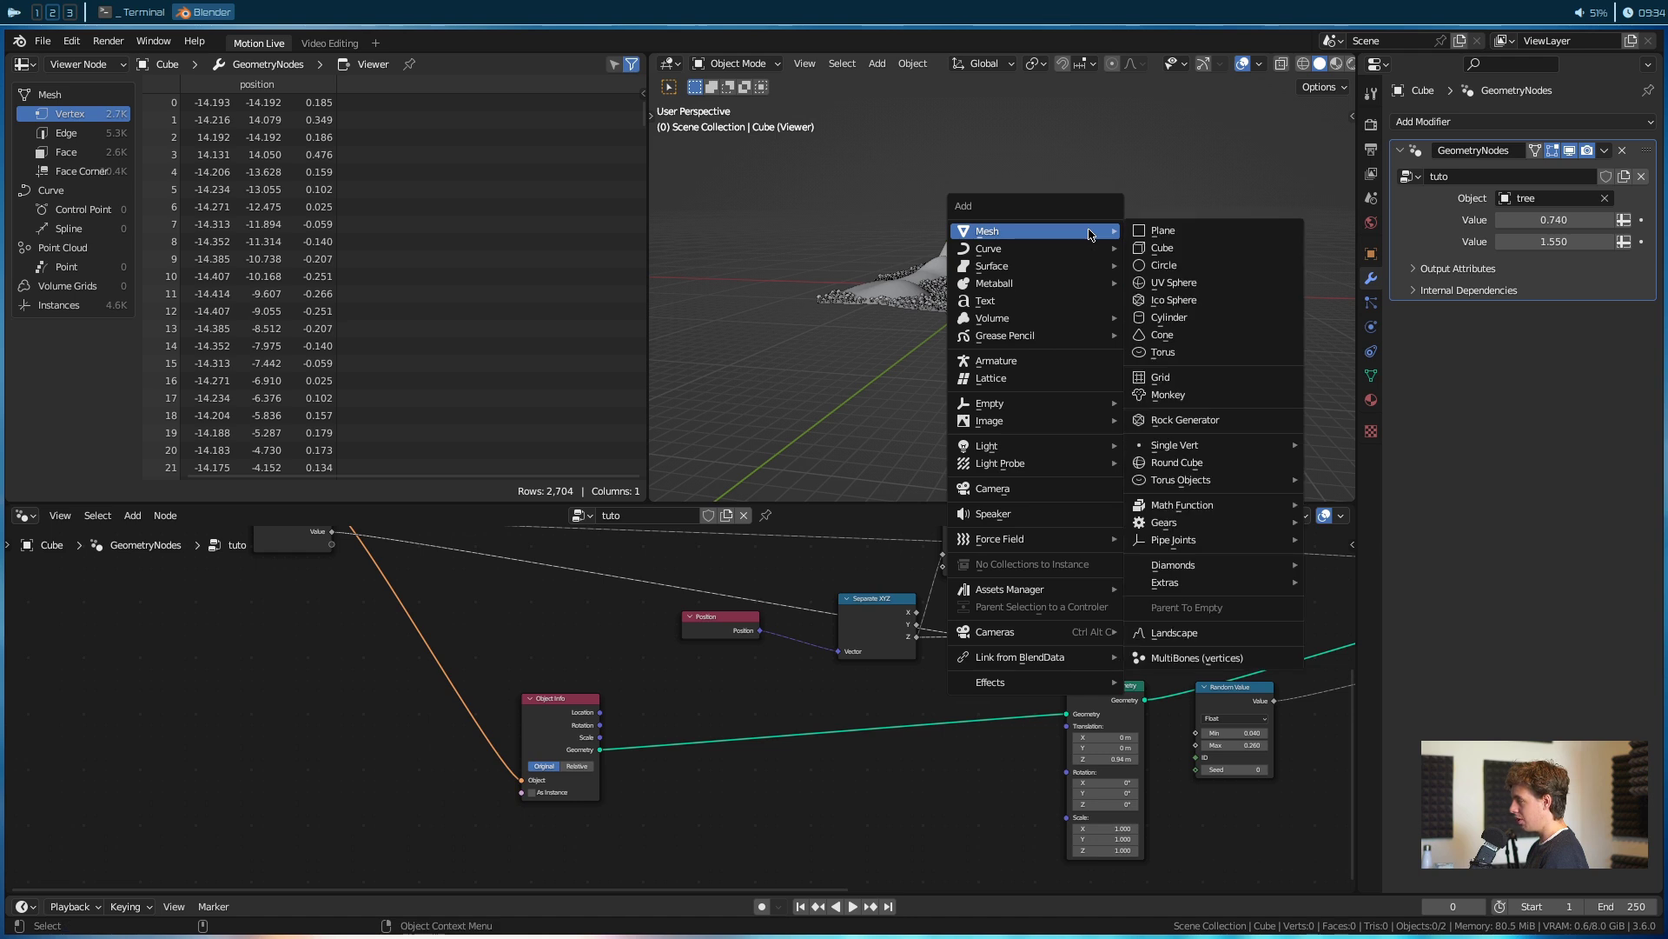
{"action": "left_click", "coordinate": [1212, 346]}
{"action": "scroll", "coordinate": [1022, 331], "scroll_direction": "up", "scroll_amount": 3}
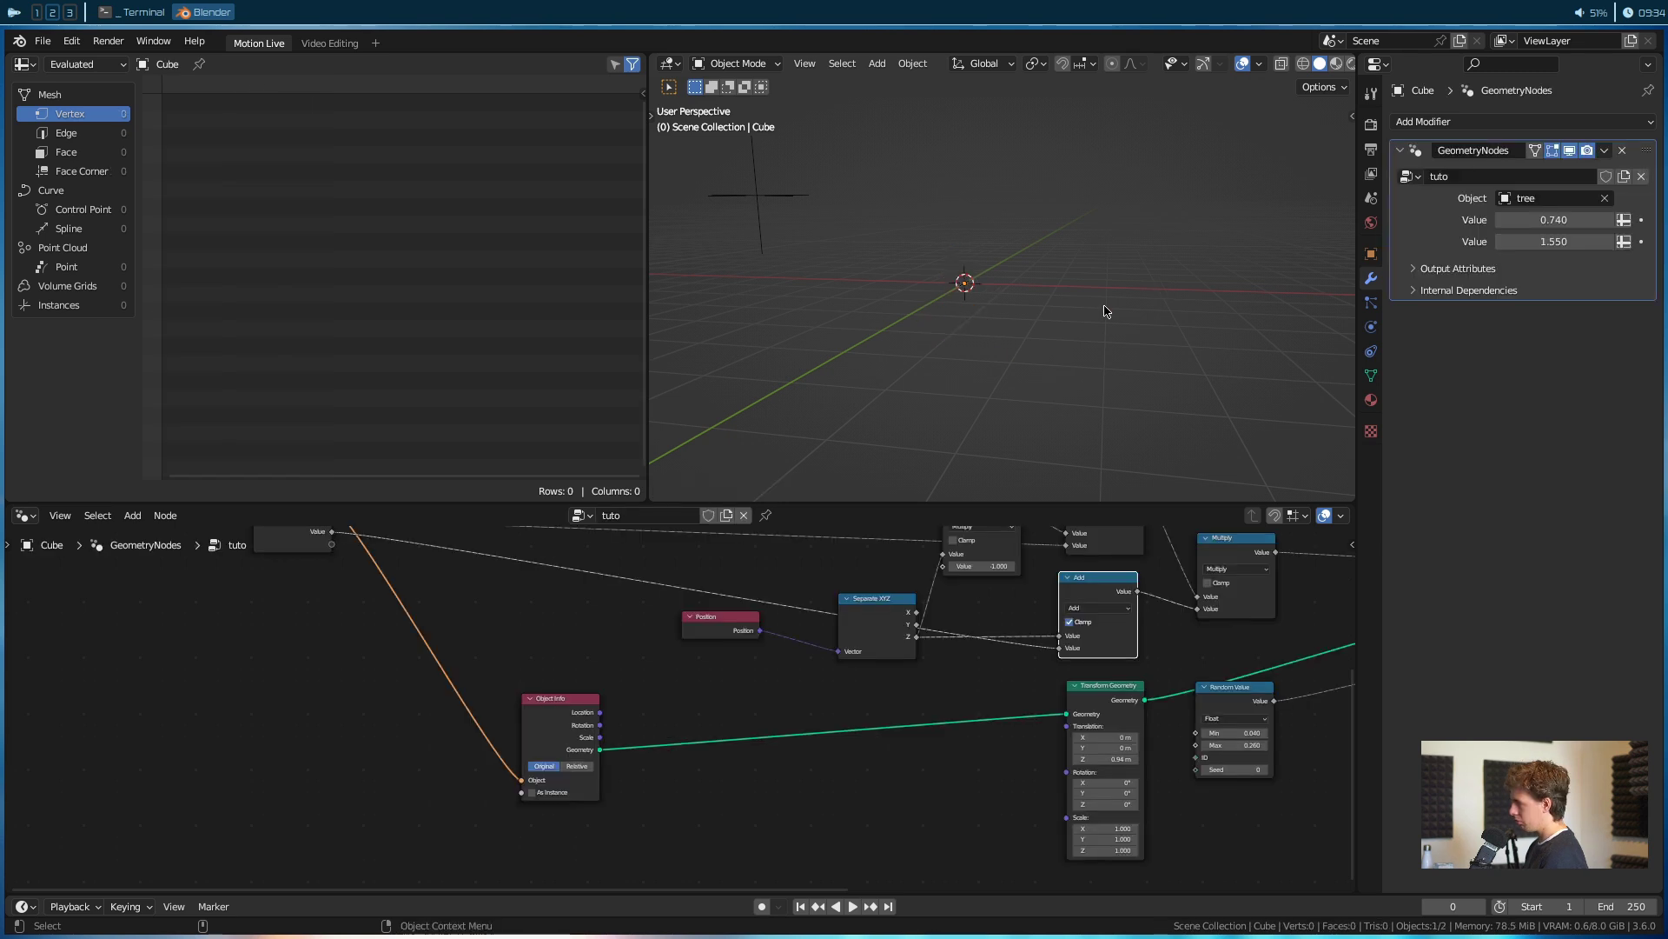
{"action": "middle_click_drag", "start_coordinate": [1036, 540], "coordinate": [897, 588]}
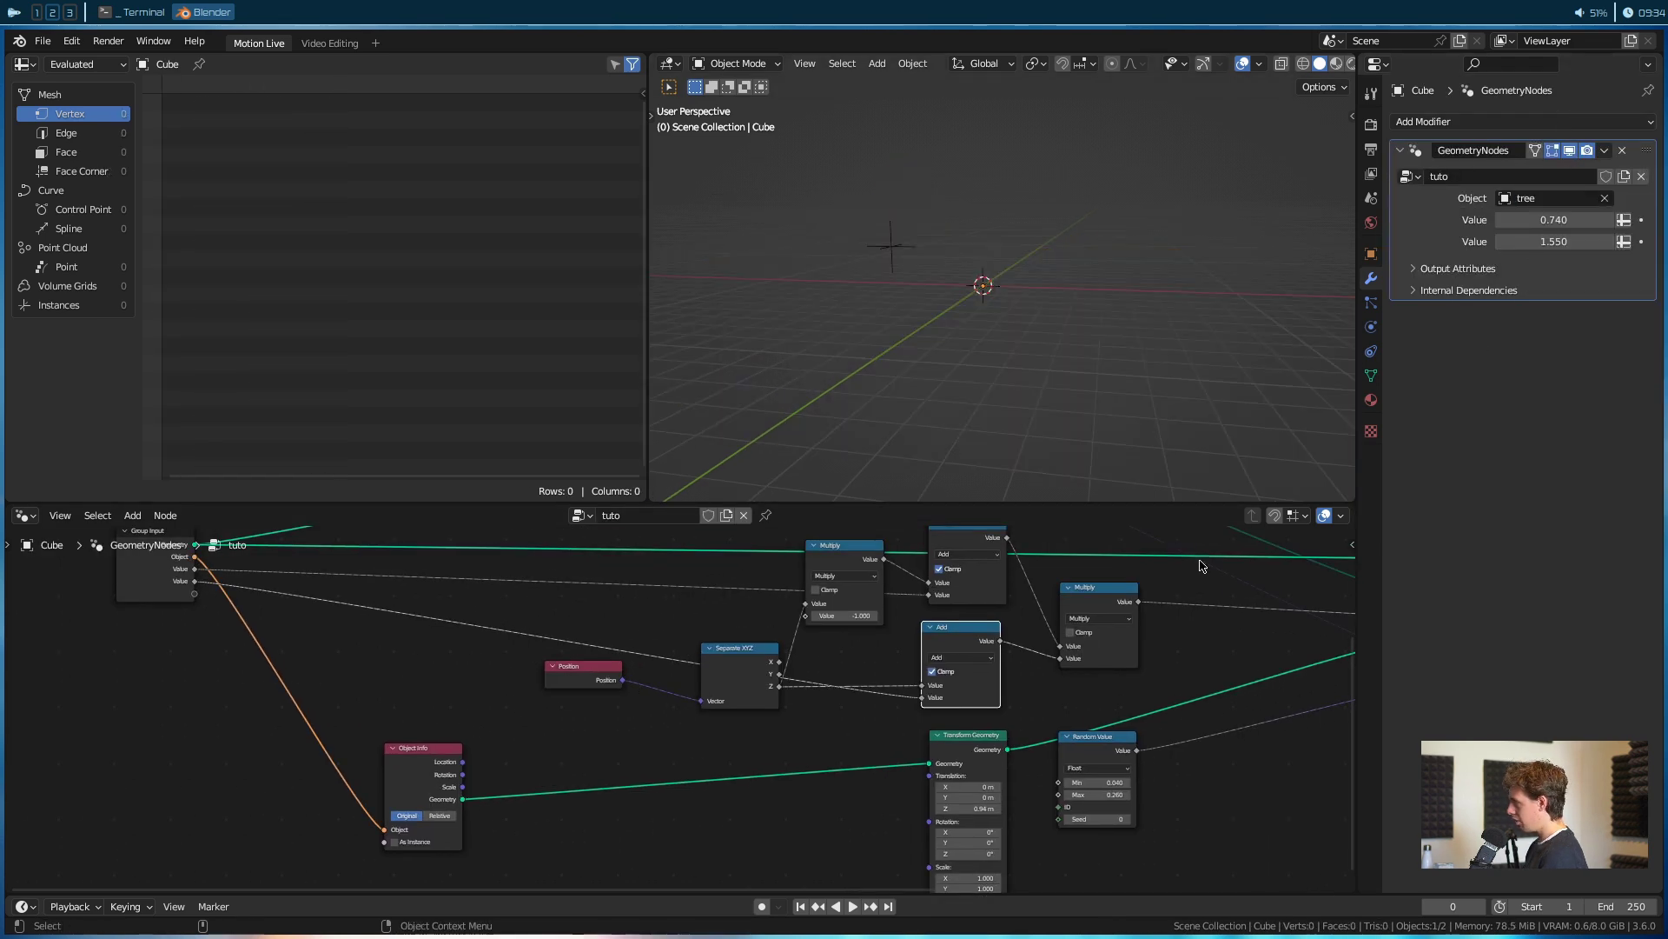
Step: Connect the Join Geometry output to the Group Output's Geometry input
{"action": "middle_click_drag", "start_coordinate": [1297, 611], "coordinate": [768, 694]}
{"action": "middle_click_drag", "start_coordinate": [1343, 684], "coordinate": [878, 677]}
{"action": "scroll", "coordinate": [691, 676], "scroll_direction": "up", "scroll_amount": 4}
{"action": "middle_click_drag", "start_coordinate": [689, 659], "coordinate": [683, 678]}
{"action": "left_click_drag", "start_coordinate": [680, 617], "coordinate": [847, 594]}
{"action": "left_click", "coordinate": [1173, 213]}
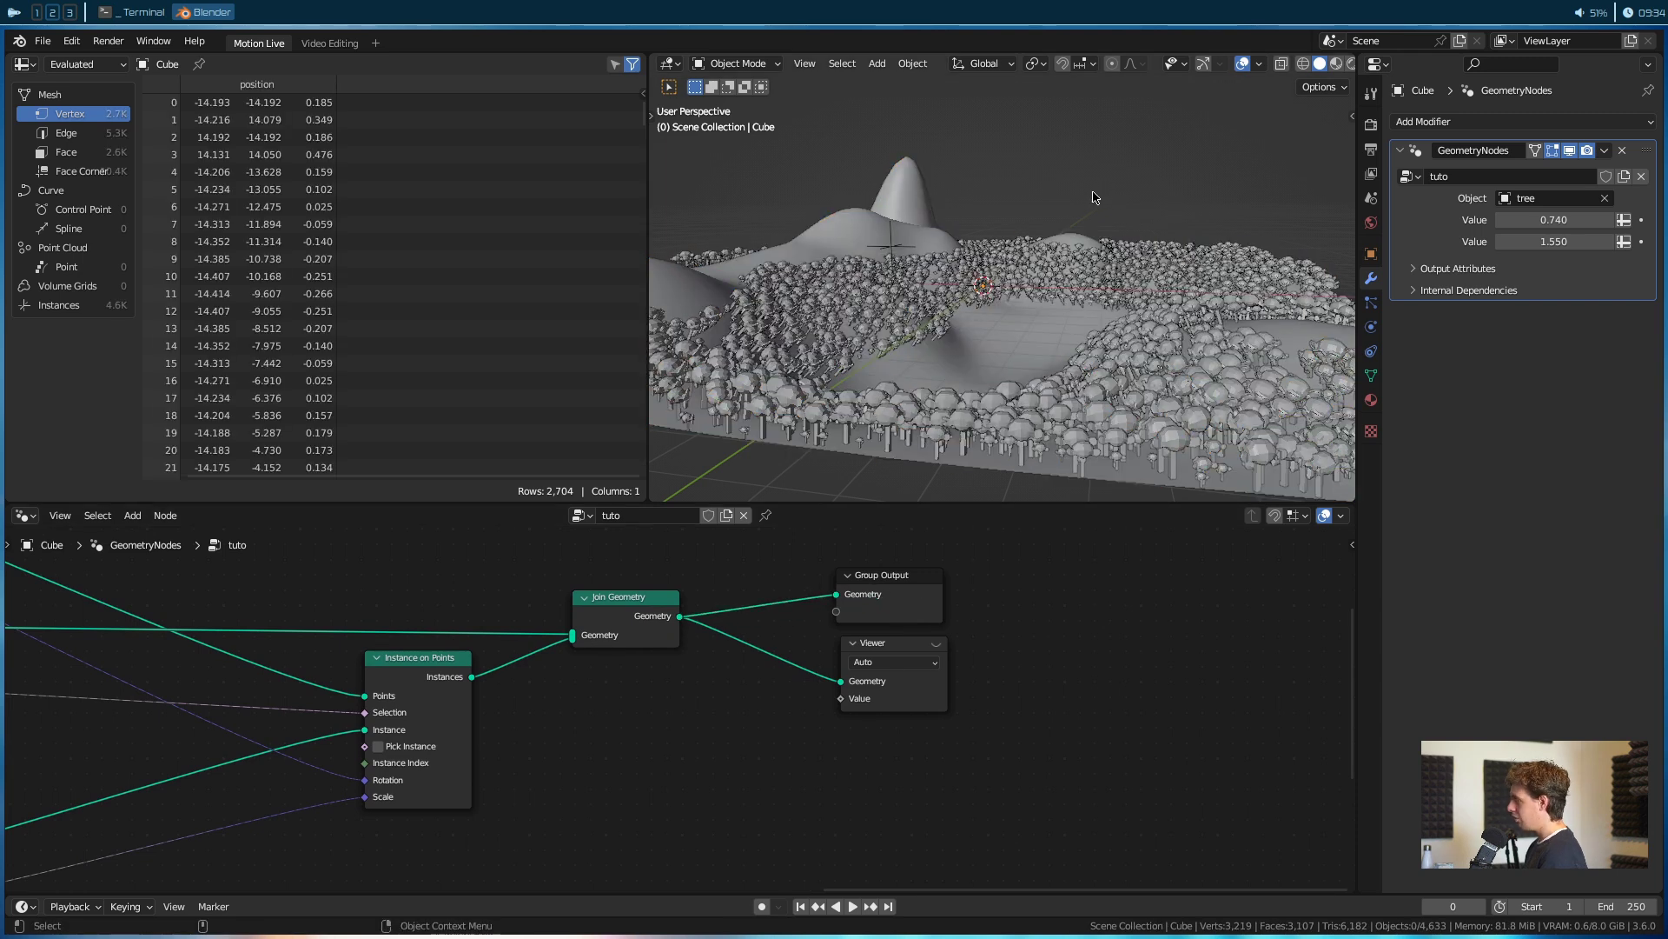
Step: Add a cone mesh to the scene and move it away from the terrain
{"action": "key", "text": "shift+a"}
{"action": "mouse_move", "coordinate": [1095, 215]}
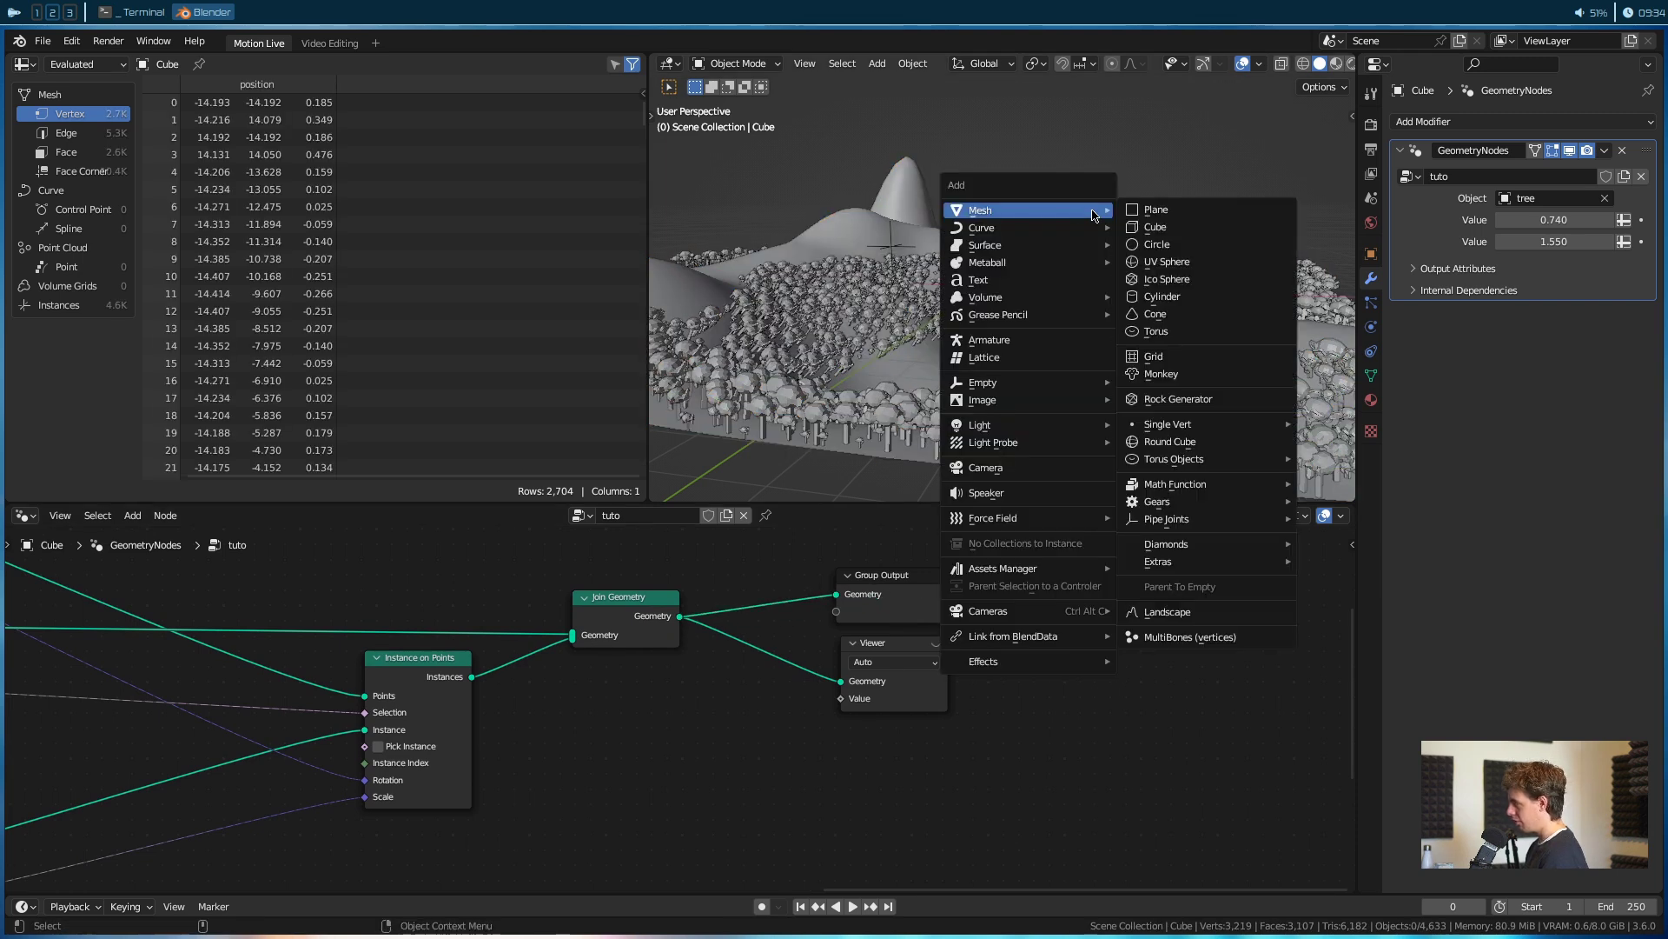
{"action": "left_click", "coordinate": [1277, 314]}
{"action": "scroll", "coordinate": [1287, 313], "scroll_direction": "down", "scroll_amount": 3}
{"action": "key", "text": "g"}
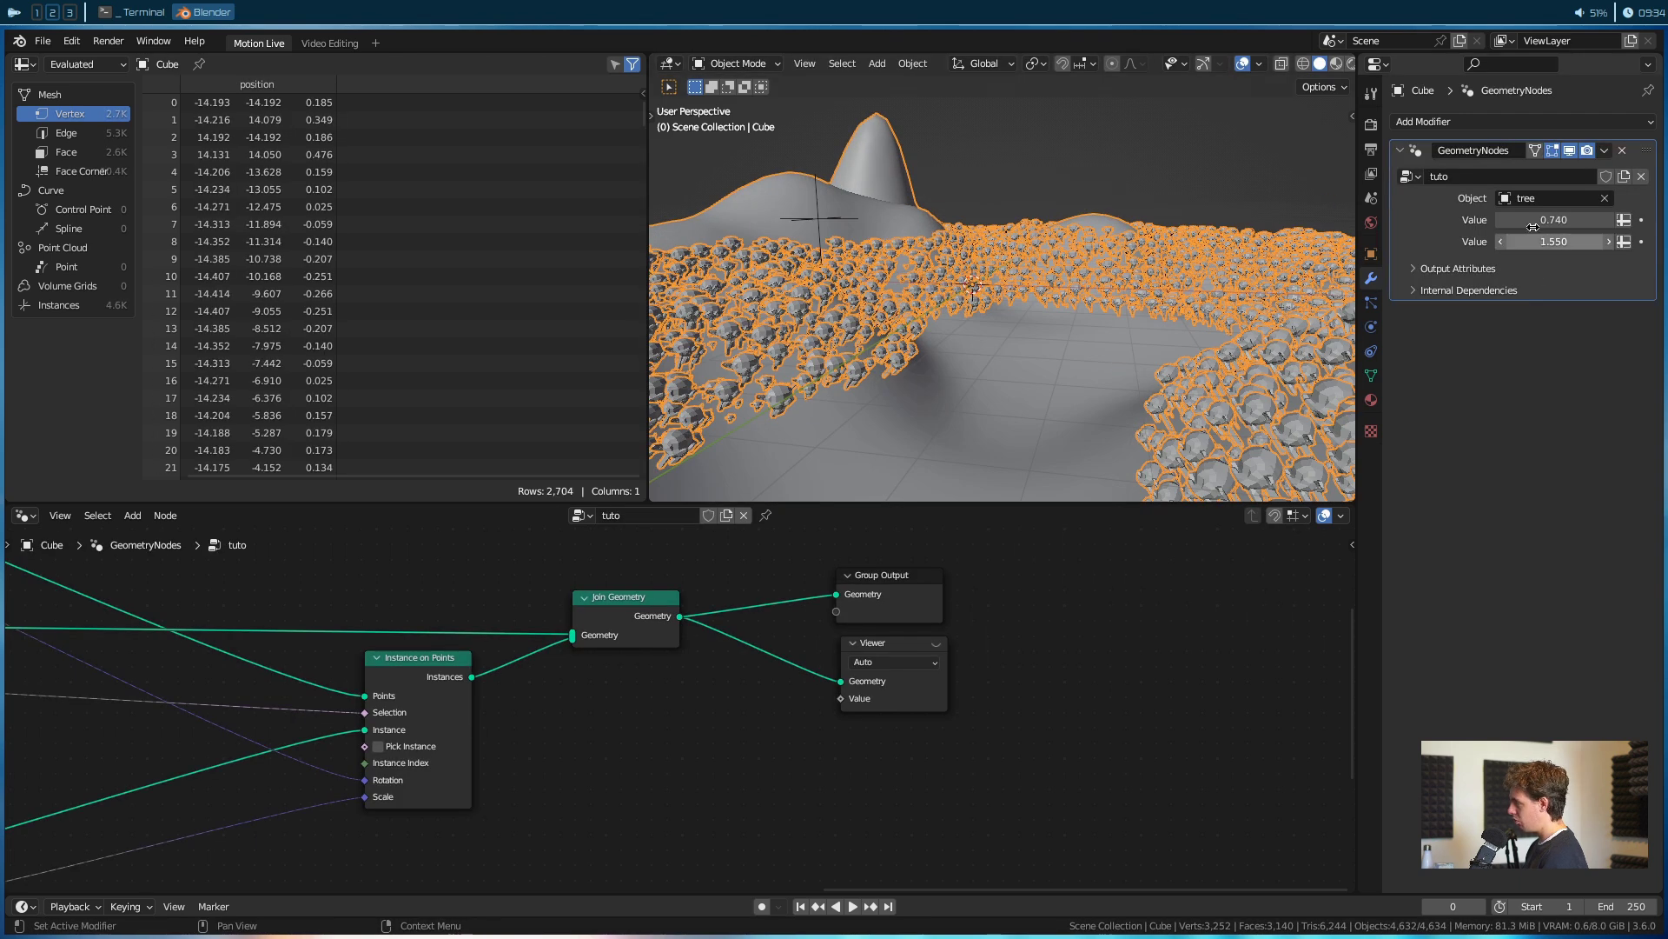
Step: Set the terrain modifier's Object input to Cone so that cones are scattered instead of trees
{"action": "left_click", "coordinate": [1544, 205]}
{"action": "left_click", "coordinate": [1481, 225]}
{"action": "middle_click_drag", "start_coordinate": [1139, 320], "coordinate": [1330, 352]}
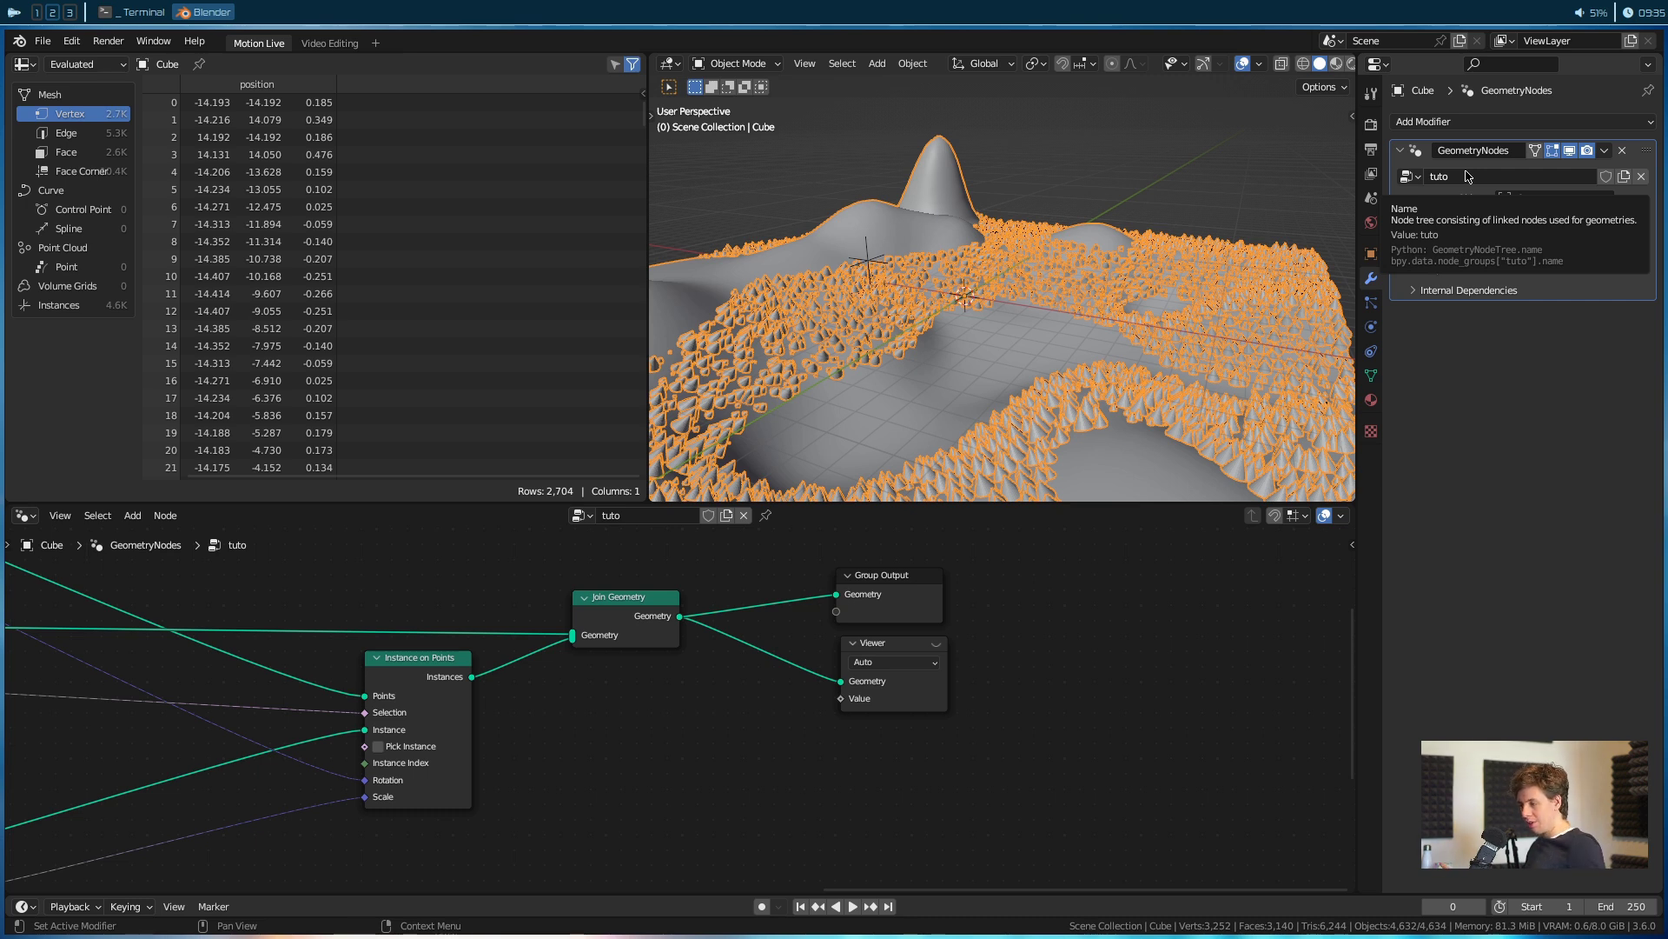
Step: Add a UV sphere to the scene and move it above the terrain
{"action": "scroll", "coordinate": [1108, 267], "scroll_direction": "down", "scroll_amount": 1}
{"action": "left_click", "coordinate": [1125, 211]}
{"action": "key", "text": "shift+a"}
{"action": "mouse_move", "coordinate": [1131, 221]}
{"action": "left_click", "coordinate": [1191, 271]}
{"action": "key", "text": "g"}
{"action": "left_click", "coordinate": [1207, 217]}
{"action": "middle_click_drag", "start_coordinate": [1207, 217], "coordinate": [928, 279], "text": "shift"}
{"action": "scroll", "coordinate": [956, 265], "scroll_direction": "up", "scroll_amount": 2}
Step: Give the sphere a Geometry Nodes modifier that uses the existing tuto node group
{"action": "left_click", "coordinate": [1523, 123]}
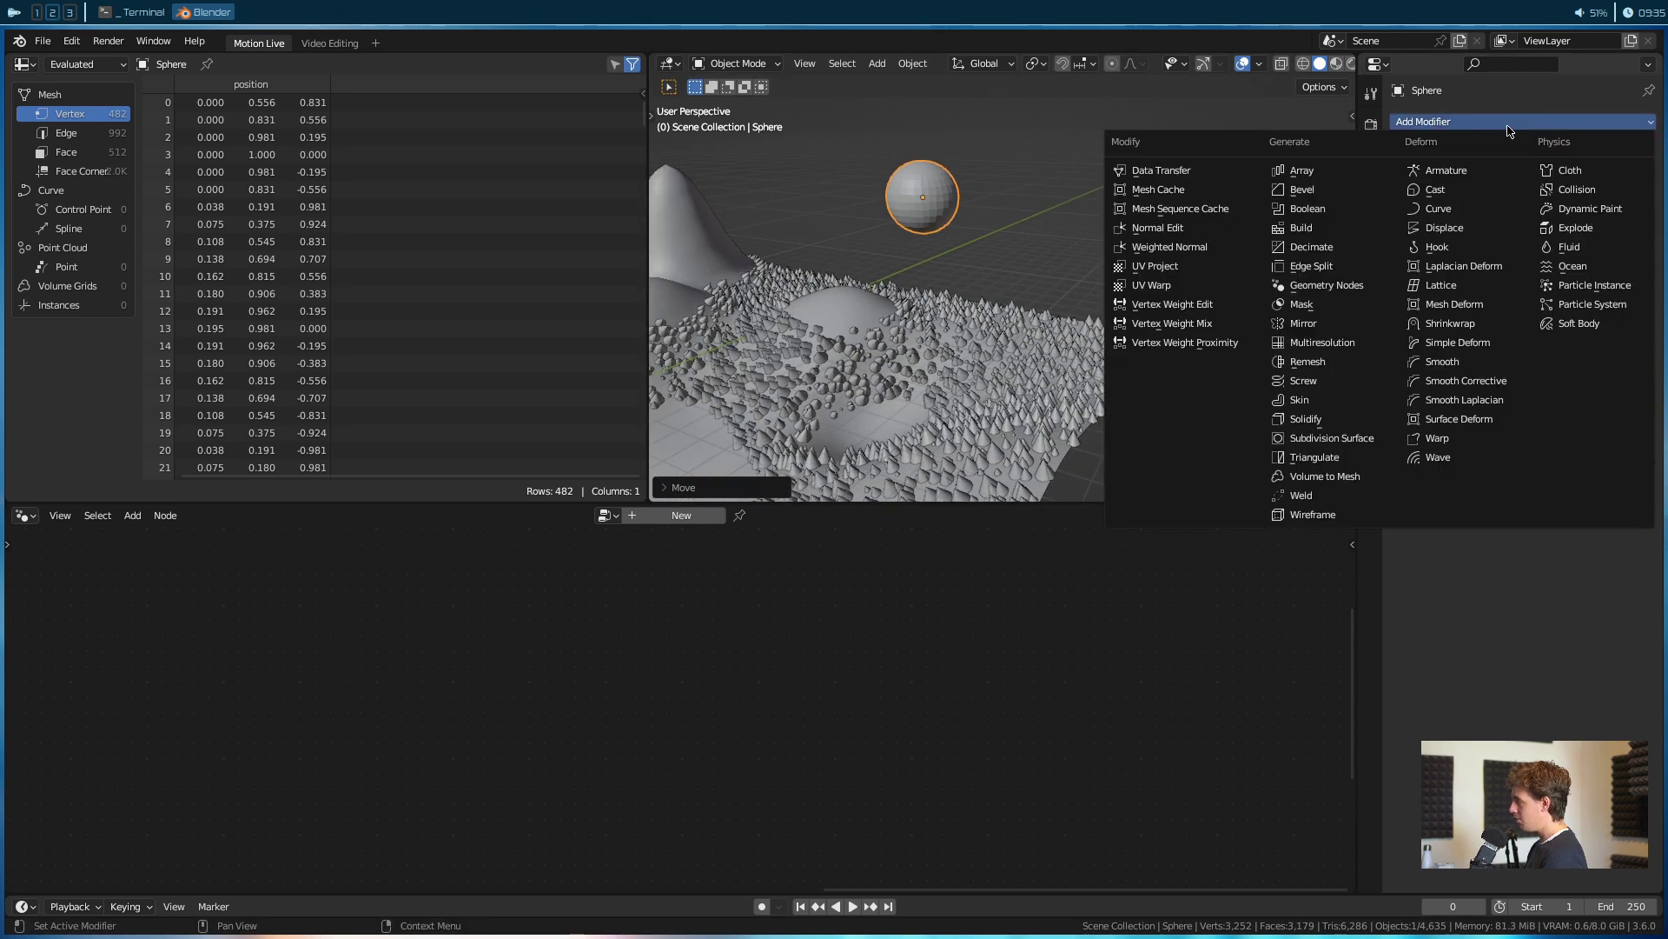
{"action": "left_click", "coordinate": [1327, 287]}
{"action": "left_click", "coordinate": [1407, 176]}
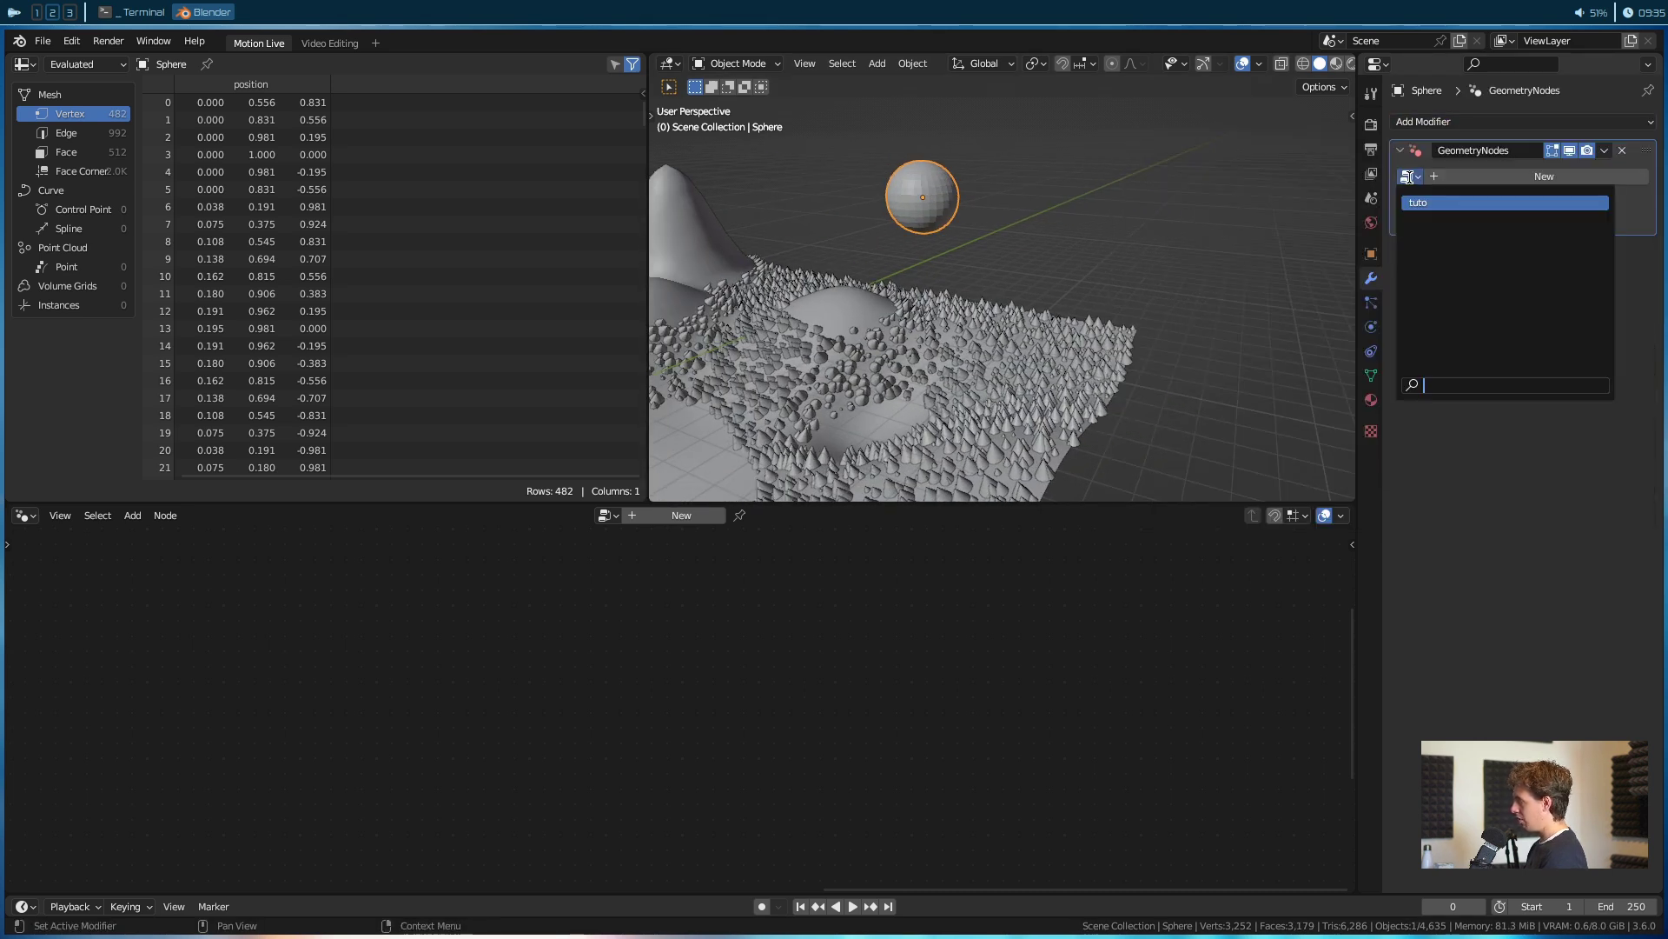
{"action": "left_click", "coordinate": [1420, 204]}
{"action": "middle_click_drag", "start_coordinate": [938, 261], "coordinate": [1086, 352]}
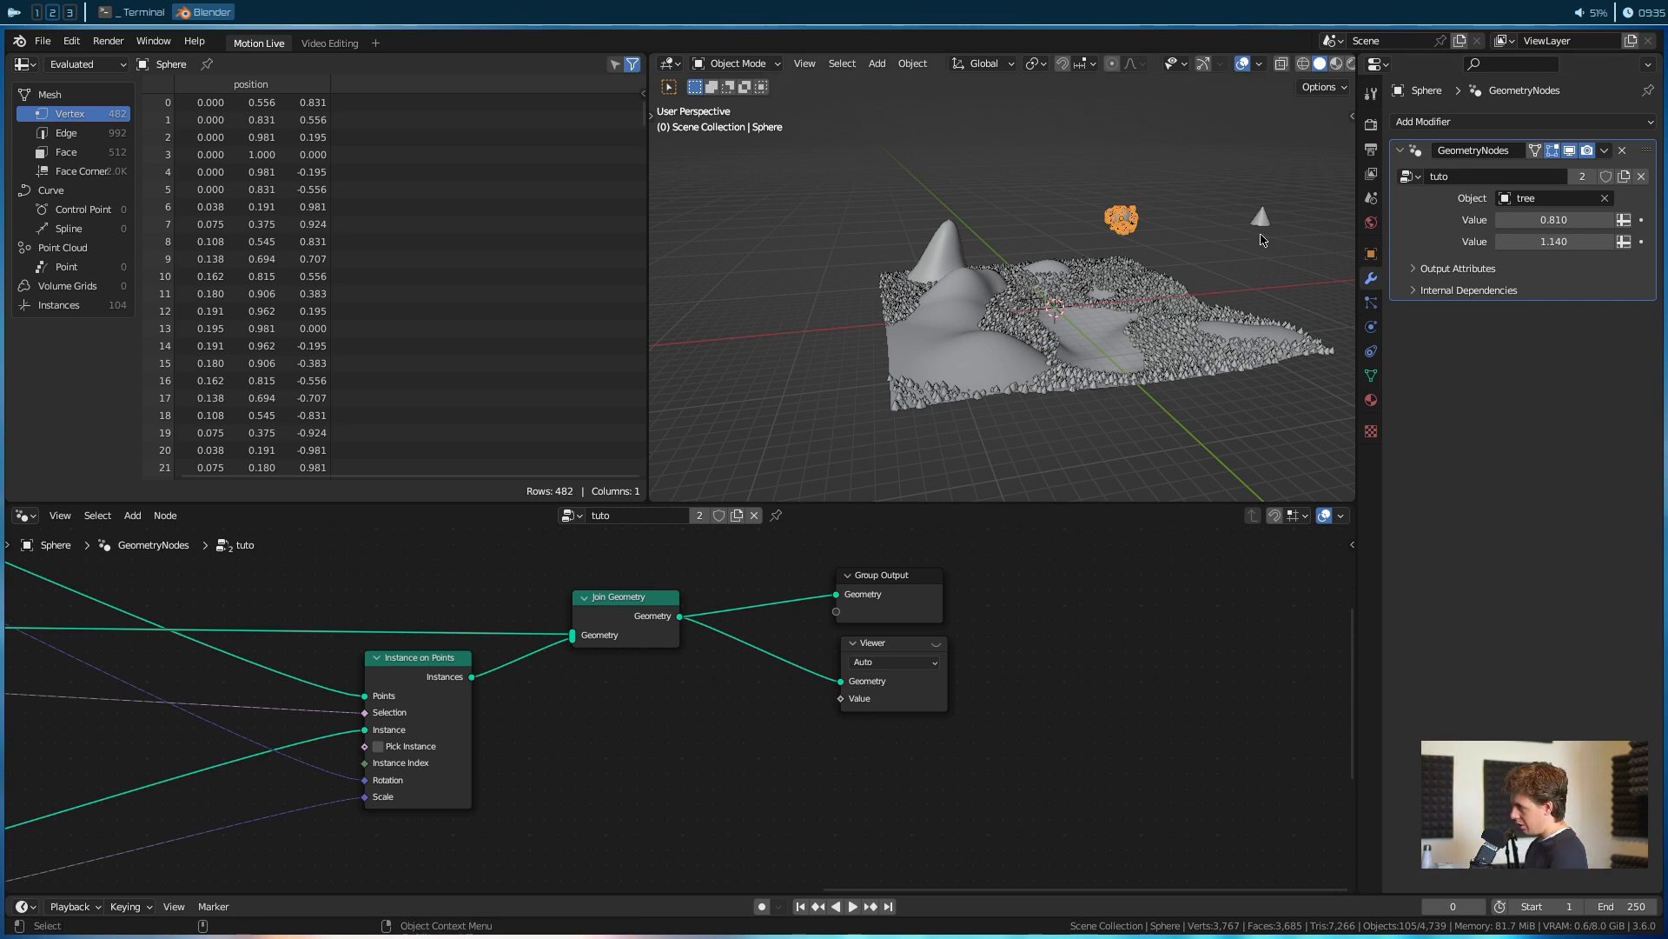
{"action": "scroll", "coordinate": [608, 687], "scroll_direction": "down", "scroll_amount": 5}
{"action": "middle_click_drag", "start_coordinate": [458, 692], "coordinate": [494, 714]}
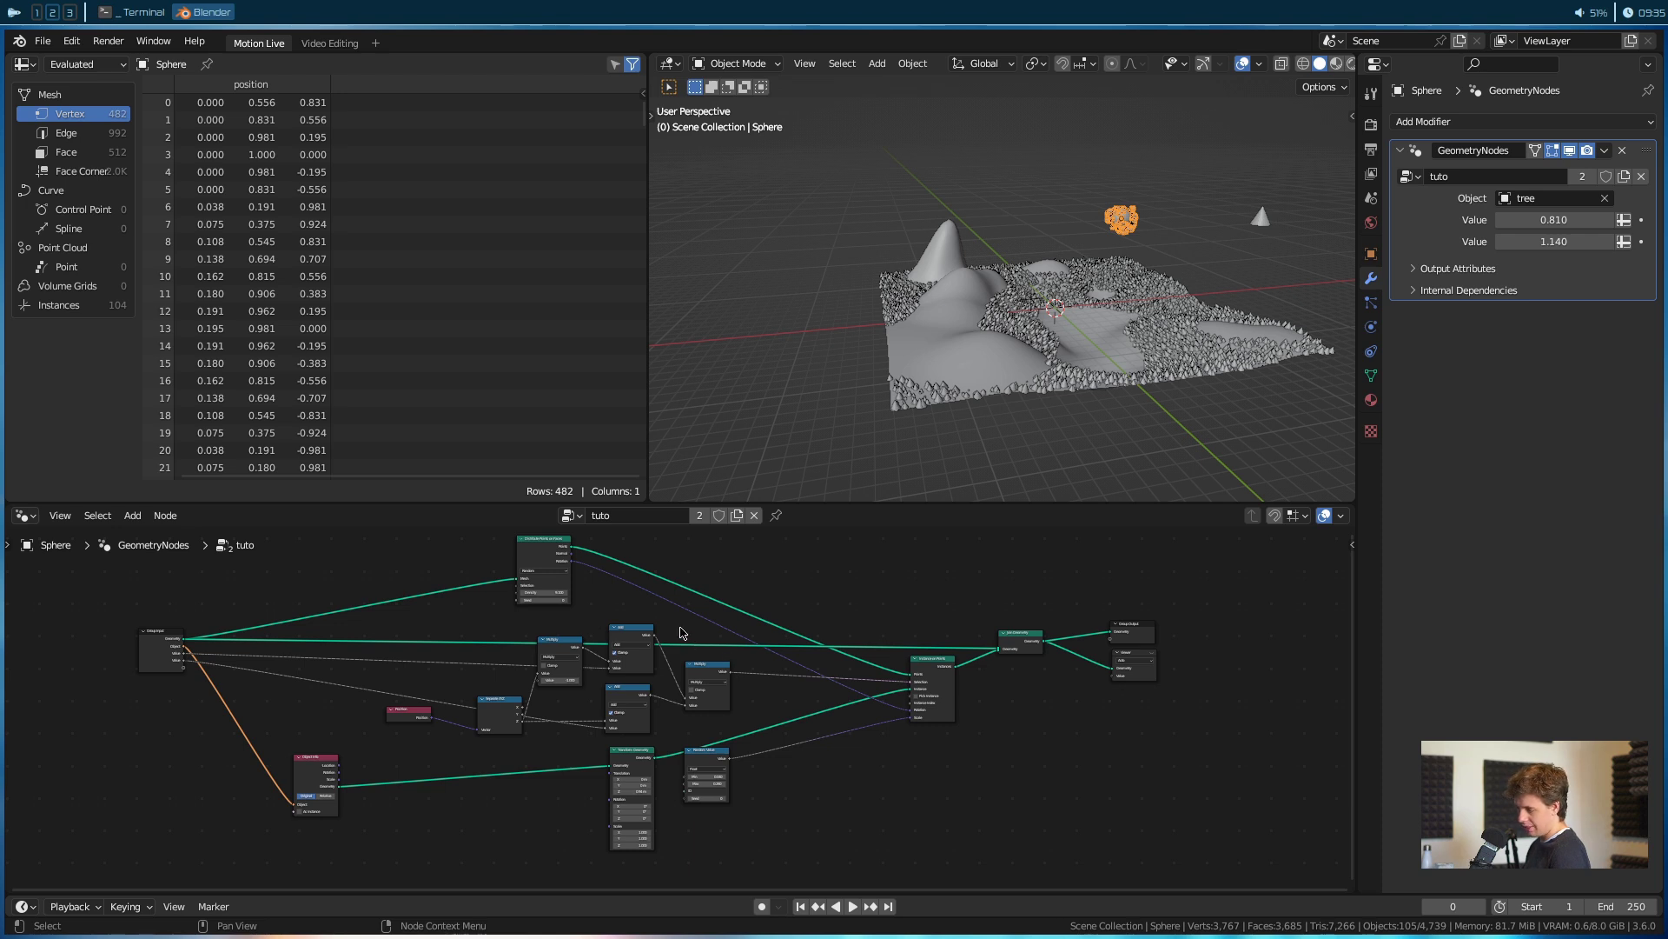
{"action": "middle_click_drag", "start_coordinate": [1049, 474], "coordinate": [1051, 347]}
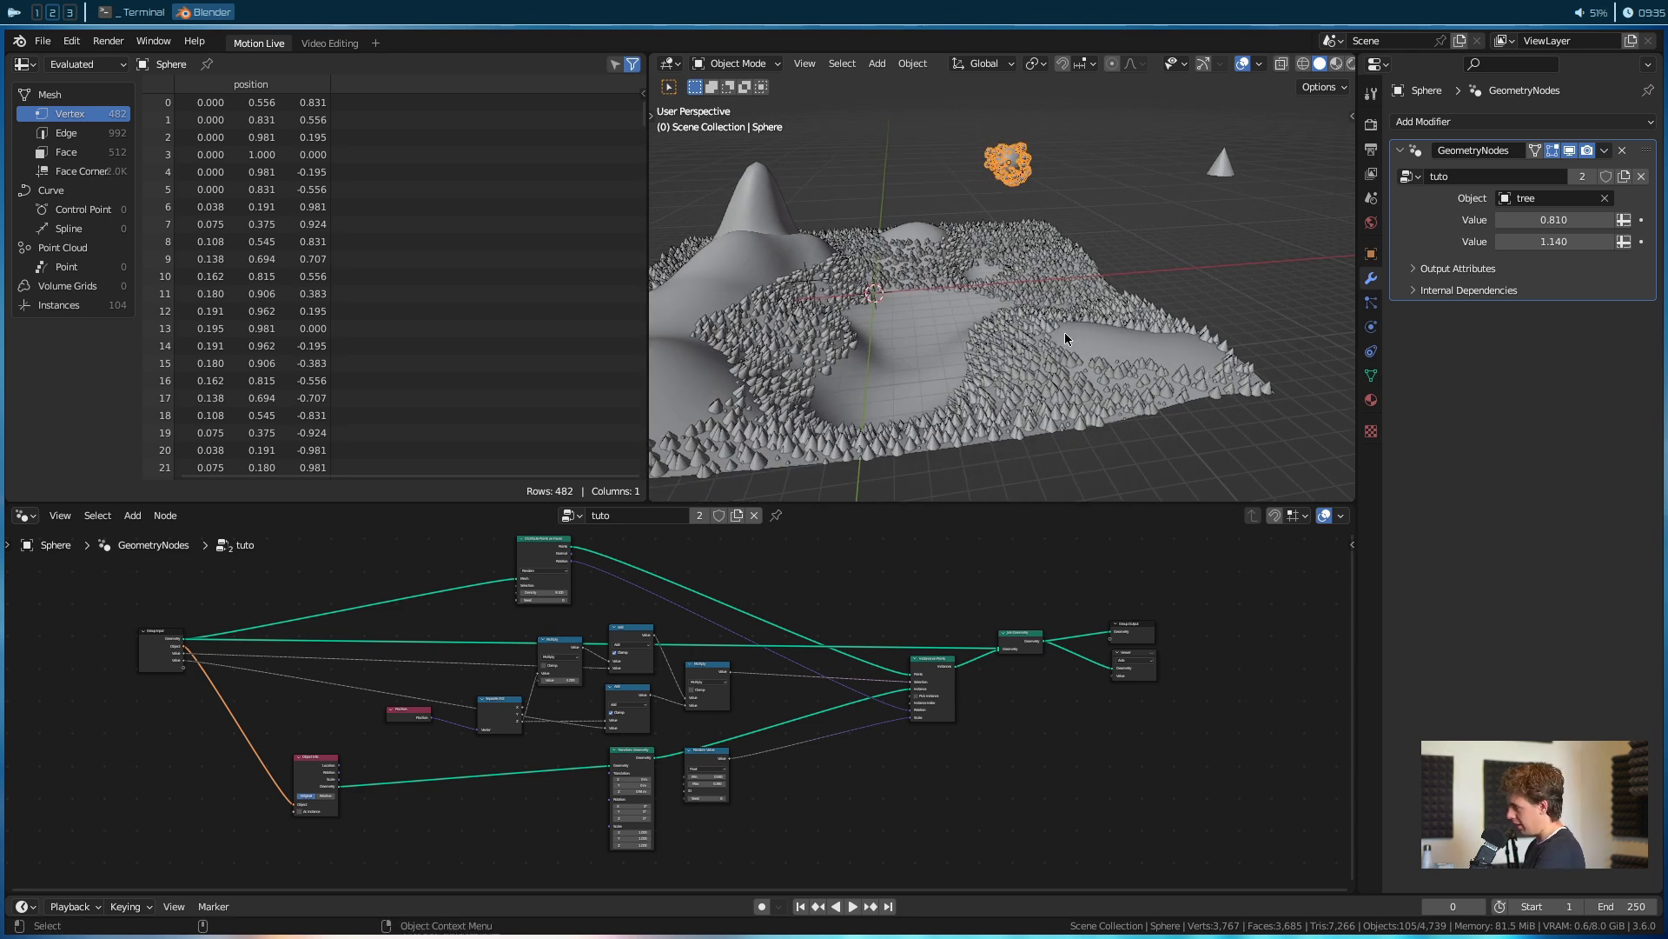
Step: Put the terrain in Edit Mode and raise the basin floor into a hill with smooth proportional editing, about 5 m in influence size
{"action": "middle_click_drag", "start_coordinate": [1085, 280], "coordinate": [1008, 292]}
{"action": "left_click", "coordinate": [1008, 292]}
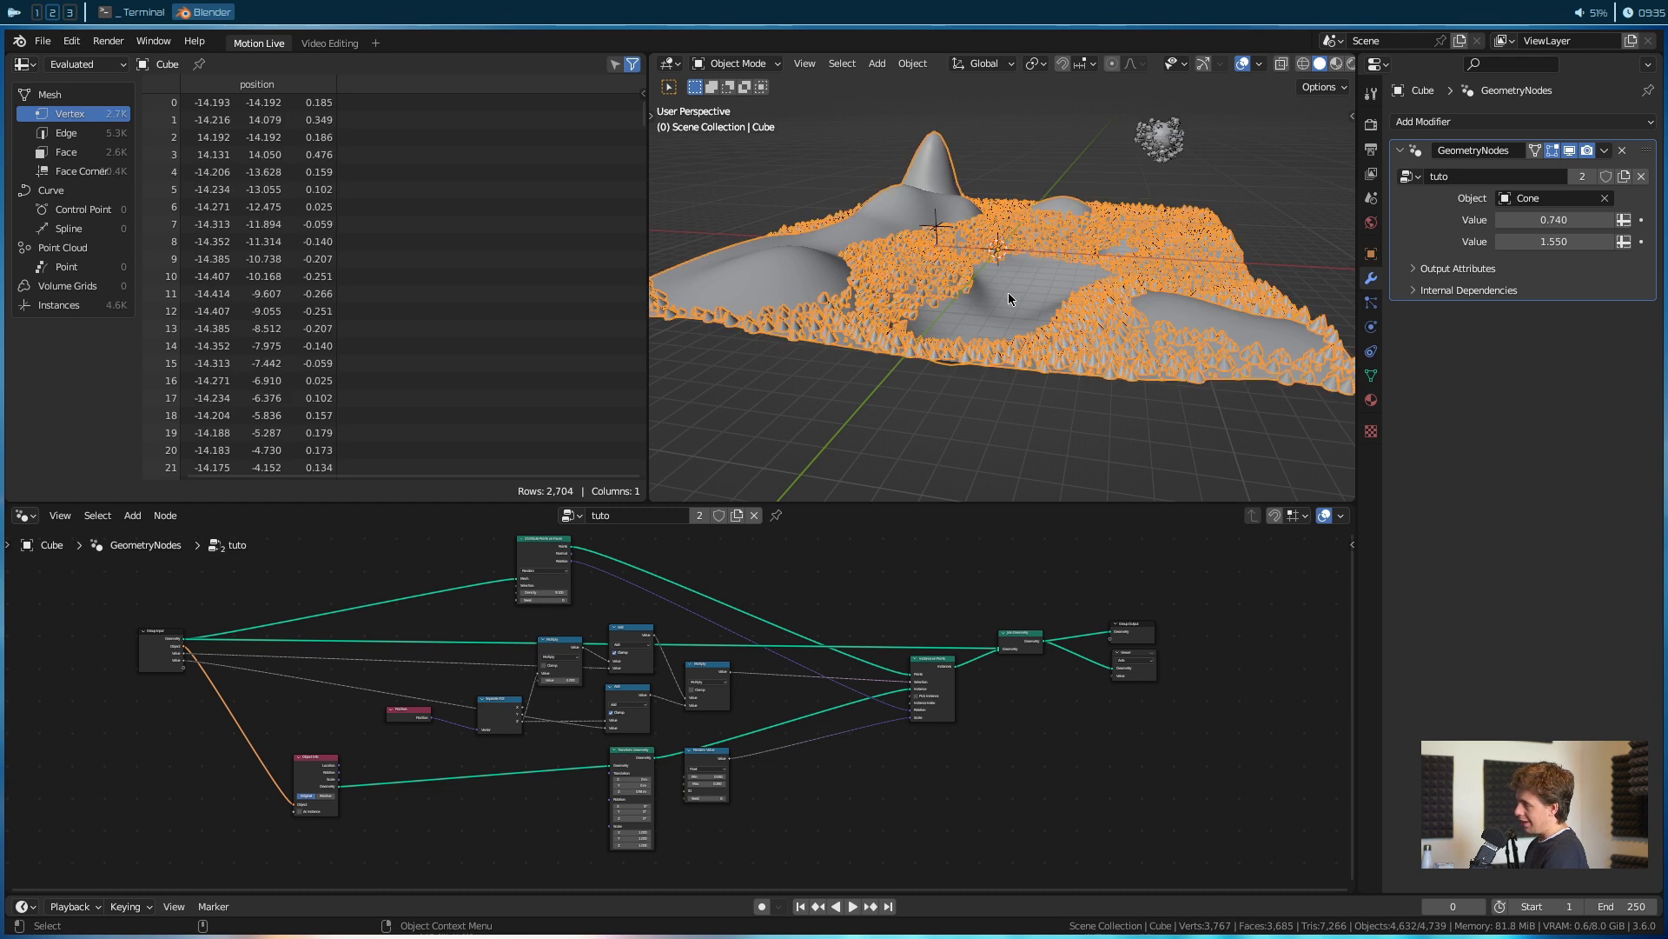
{"action": "key", "text": "Tab"}
{"action": "scroll", "coordinate": [996, 325], "scroll_direction": "up", "scroll_amount": 5}
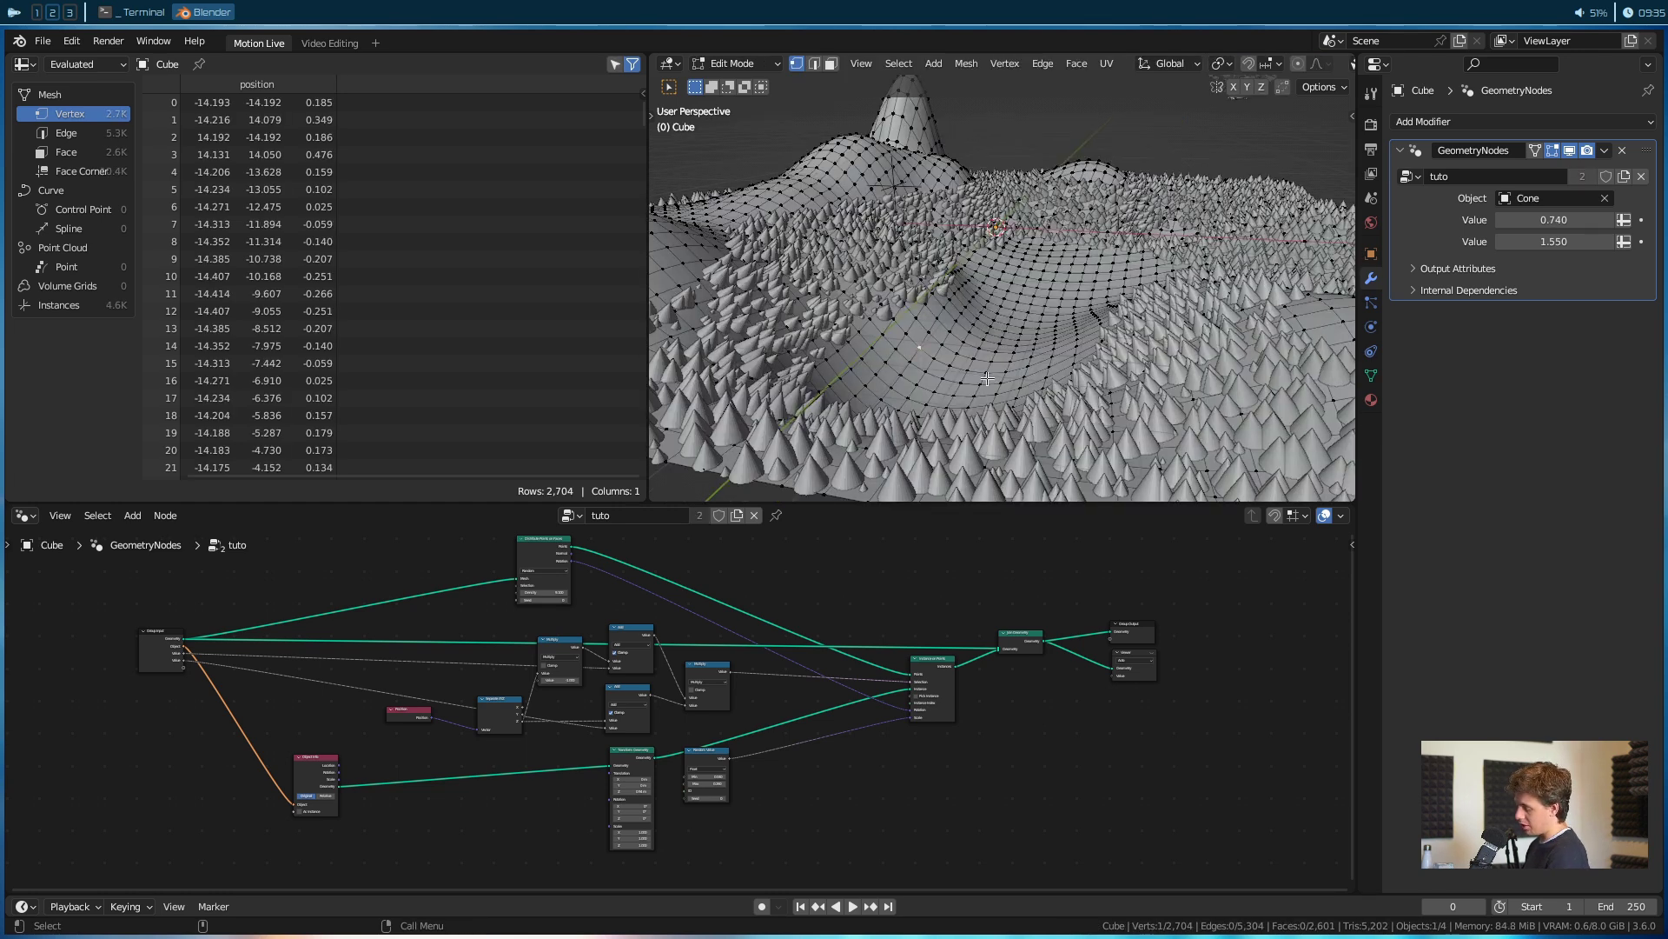
{"action": "key", "text": "g"}
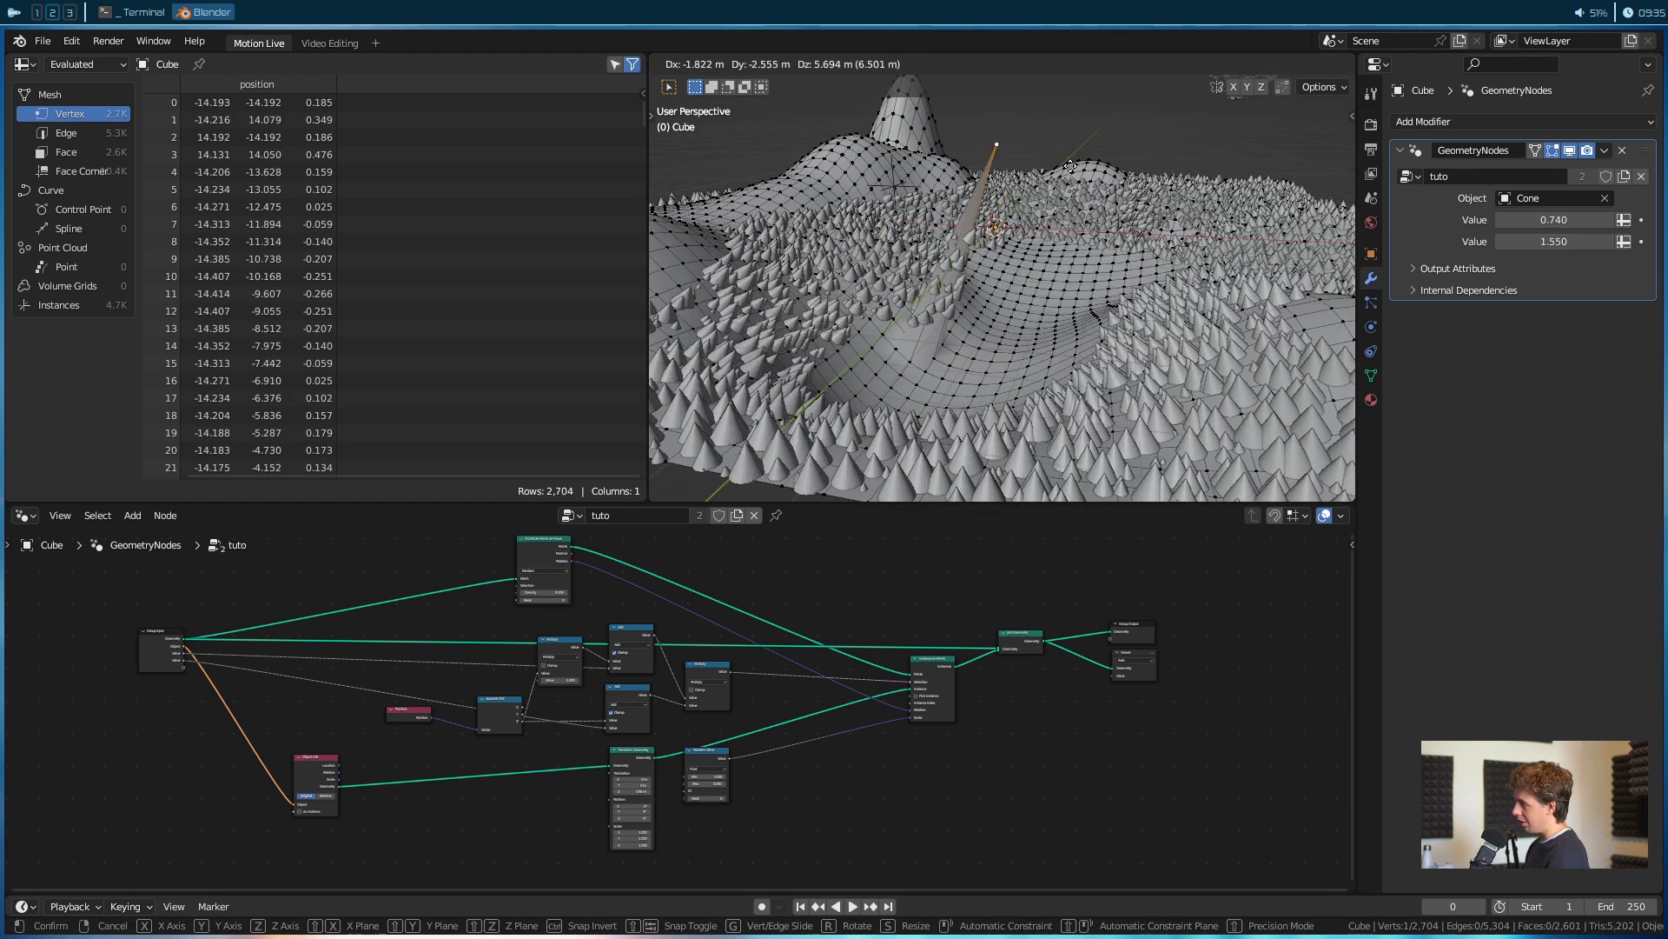
{"action": "right_click", "coordinate": [1017, 276]}
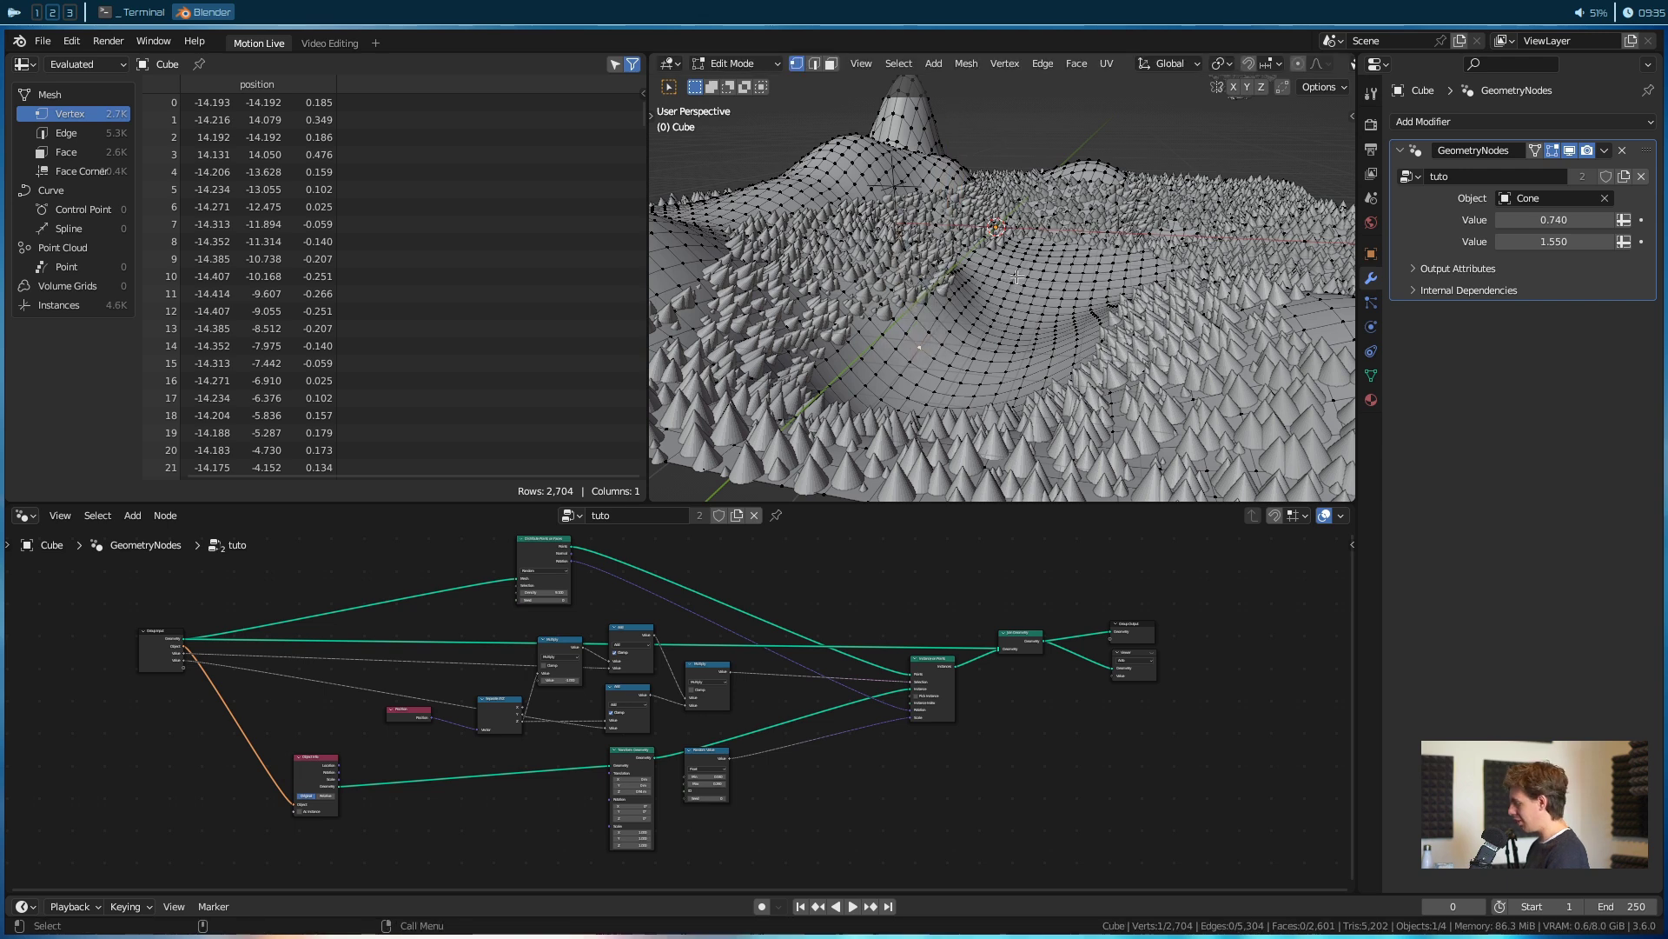
{"action": "key", "text": "g"}
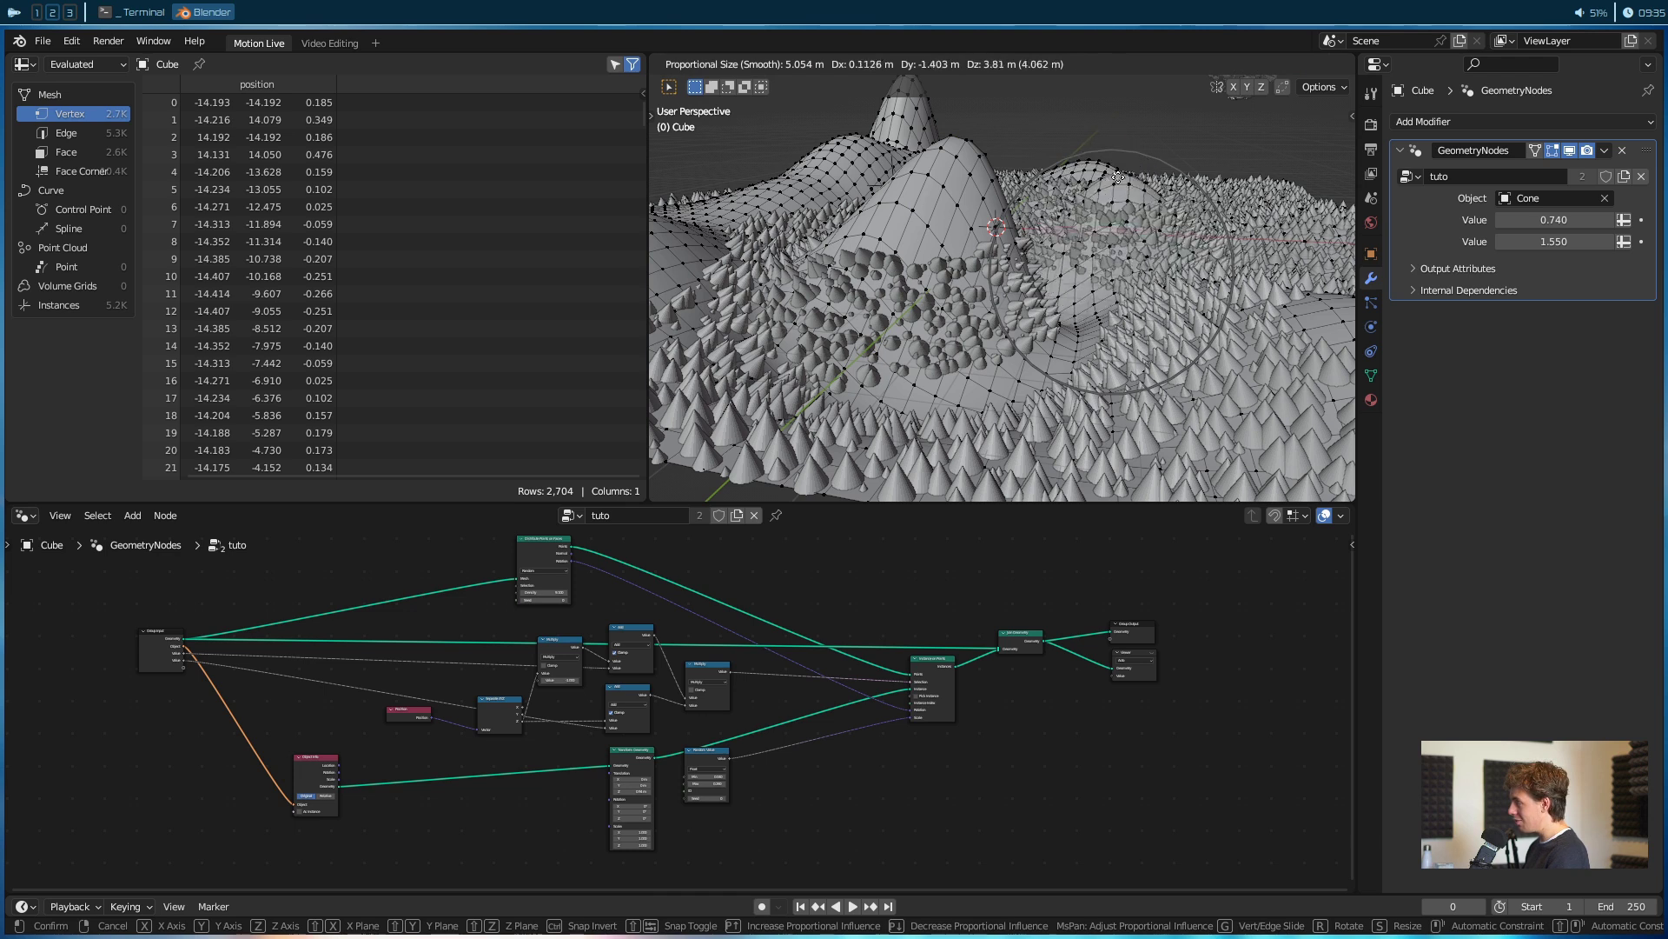
{"action": "left_click", "coordinate": [992, 231]}
{"action": "scroll", "coordinate": [992, 231], "scroll_direction": "down", "scroll_amount": 6}
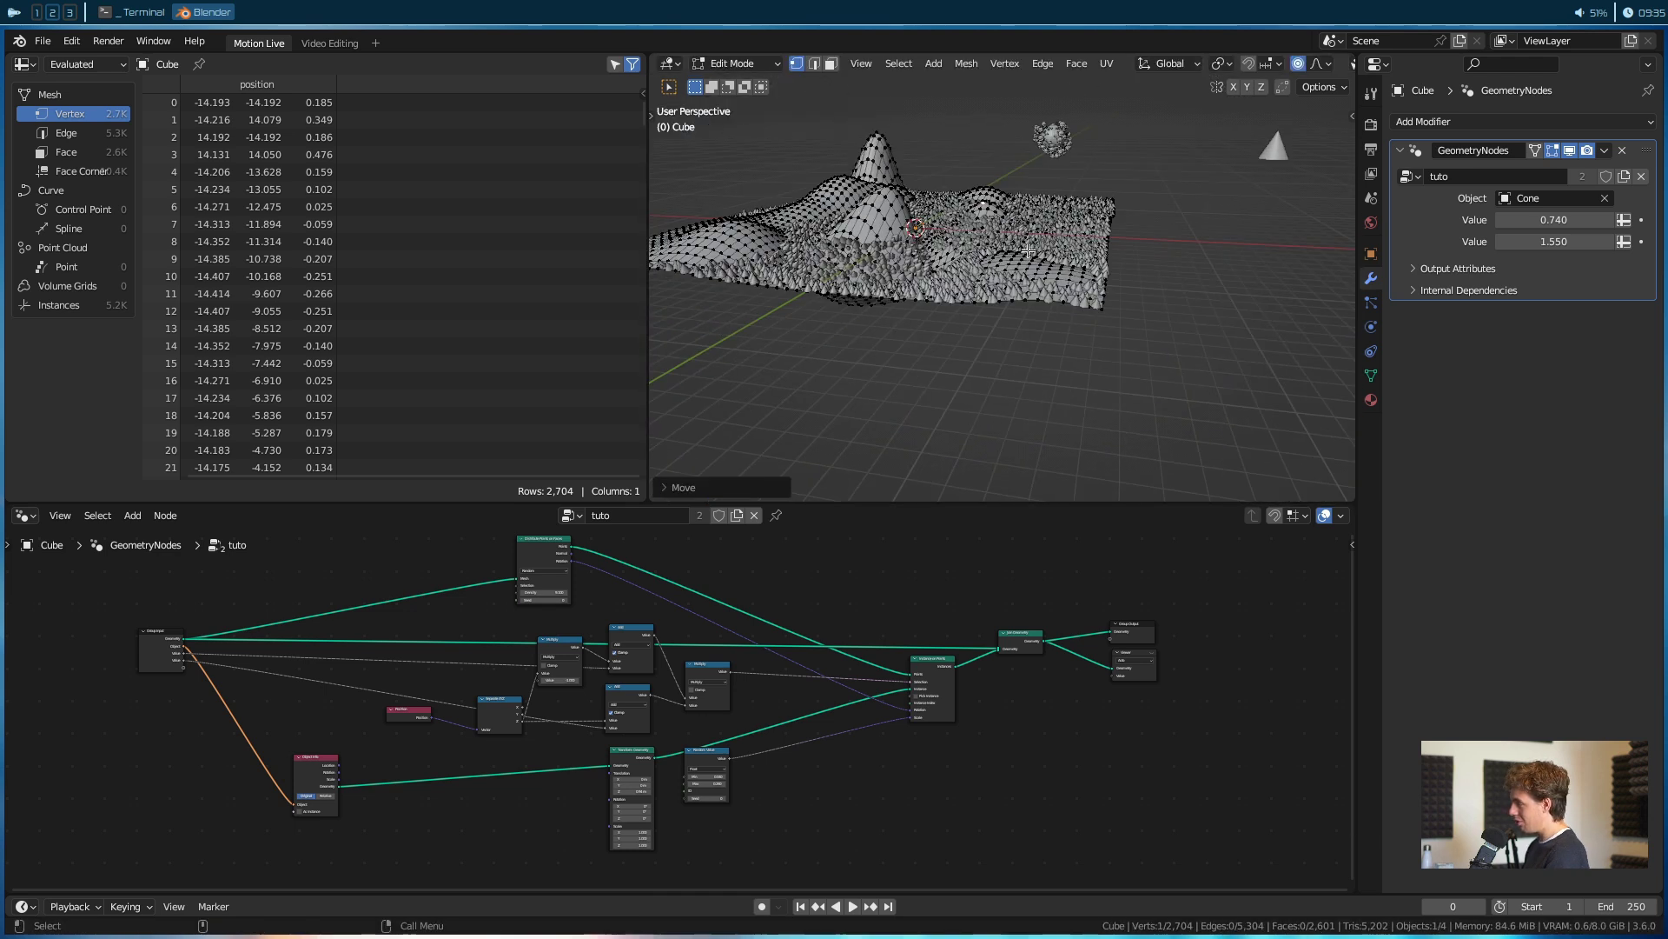
Step: Reshape further areas of the terrain by moving vertices with proportional editing, and return to Object Mode
{"action": "key", "text": "g"}
{"action": "left_click", "coordinate": [1117, 311]}
{"action": "middle_click_drag", "start_coordinate": [1117, 311], "coordinate": [1268, 347]}
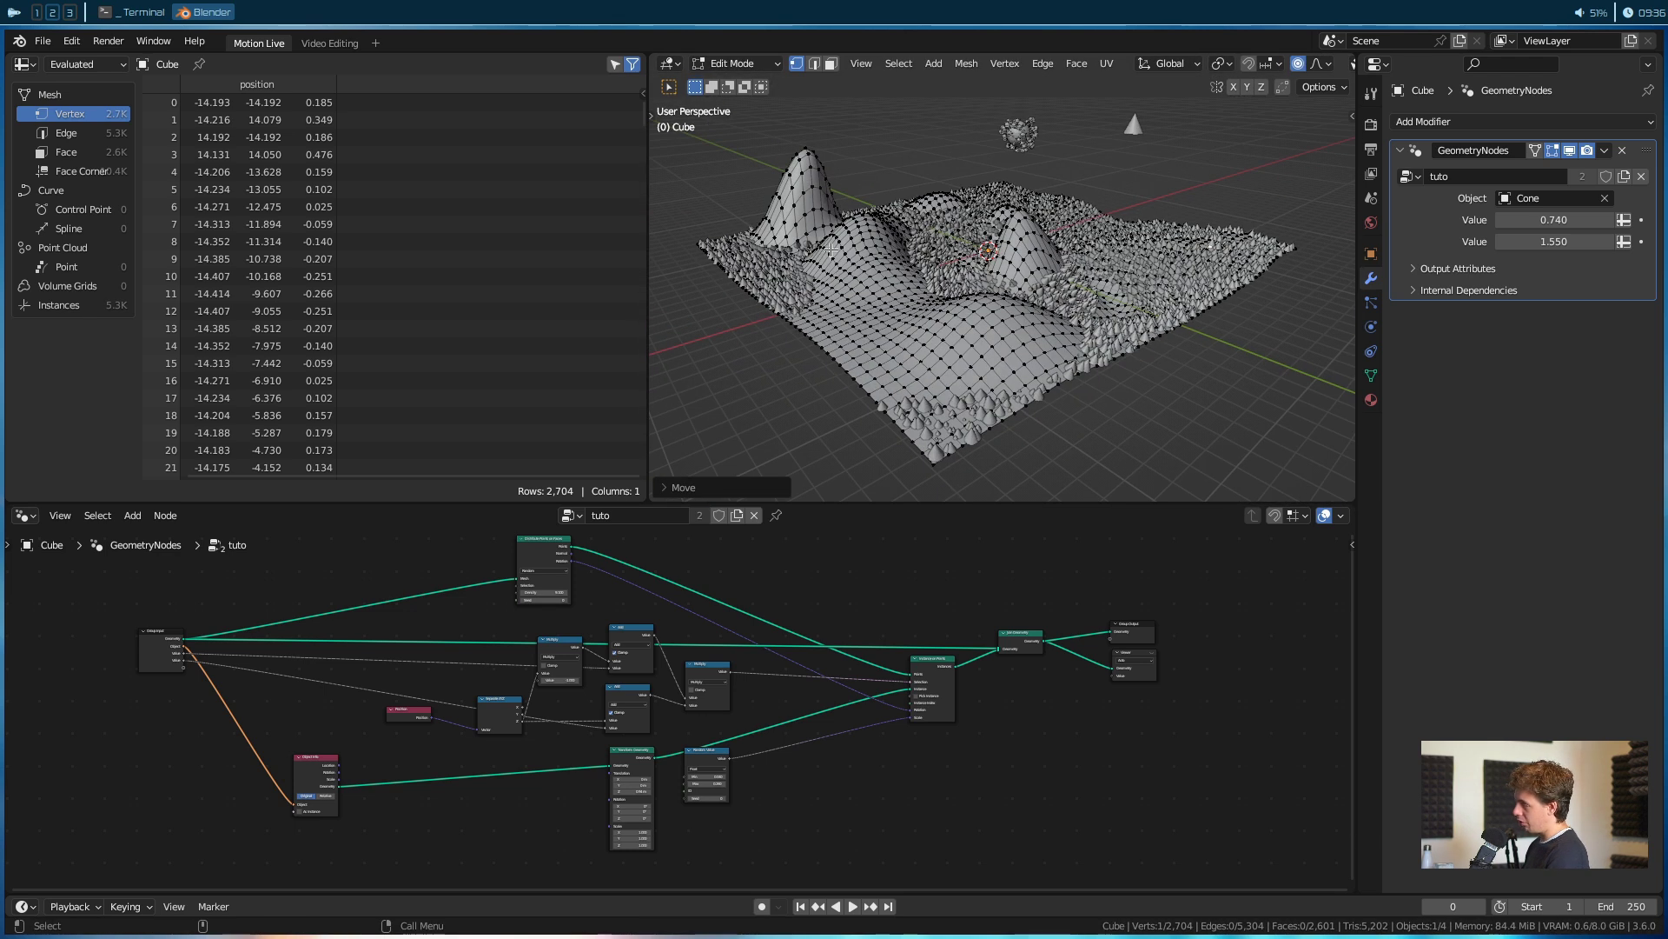
{"action": "left_click", "coordinate": [832, 251]}
{"action": "key", "text": "g"}
{"action": "left_click", "coordinate": [895, 287]}
{"action": "key", "text": "Tab"}
{"action": "middle_click_drag", "start_coordinate": [998, 360], "coordinate": [1040, 393]}
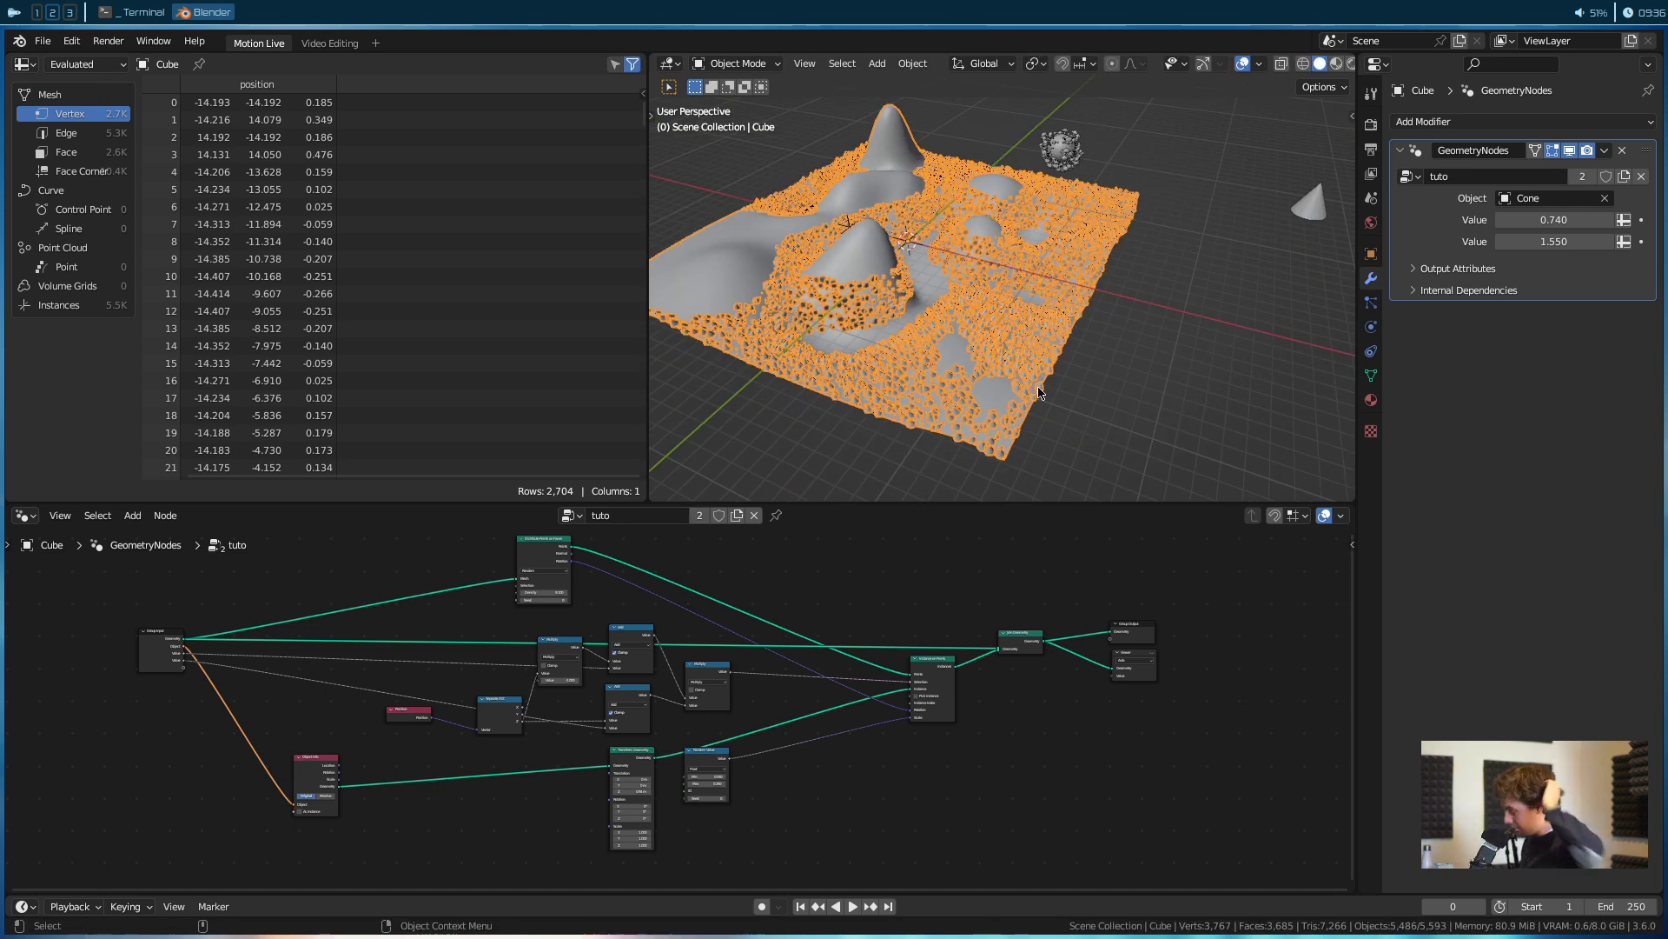